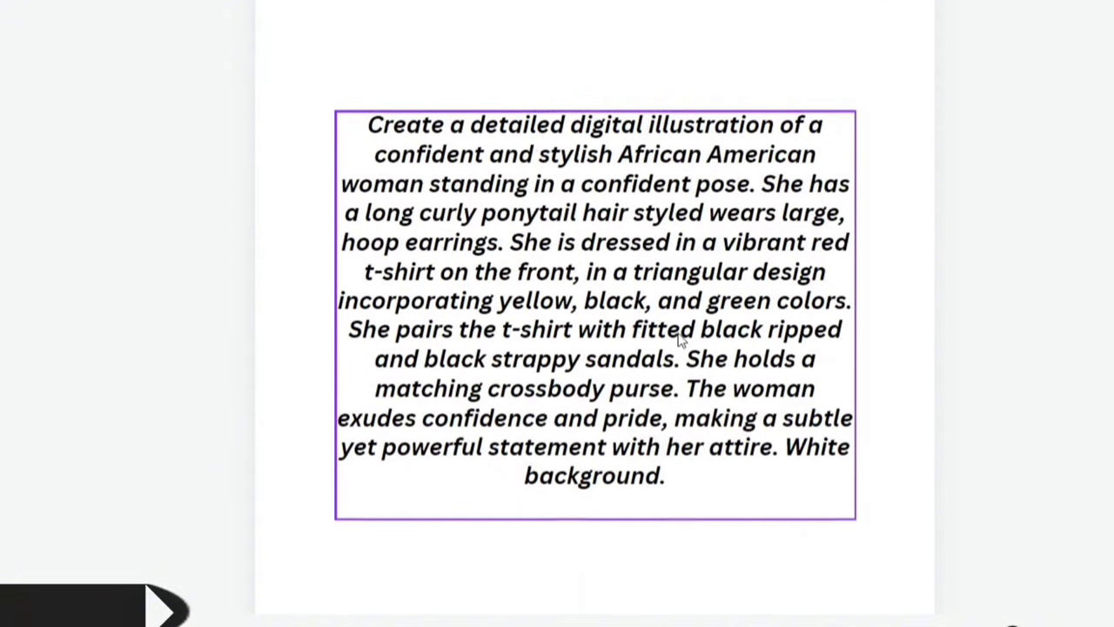
- Copy the full text of the stylish woman illustration prompt on page 1 and switch to ChatGPT
{"action": "scroll", "coordinate": [681, 340], "scroll_direction": "down", "scroll_amount": 1}
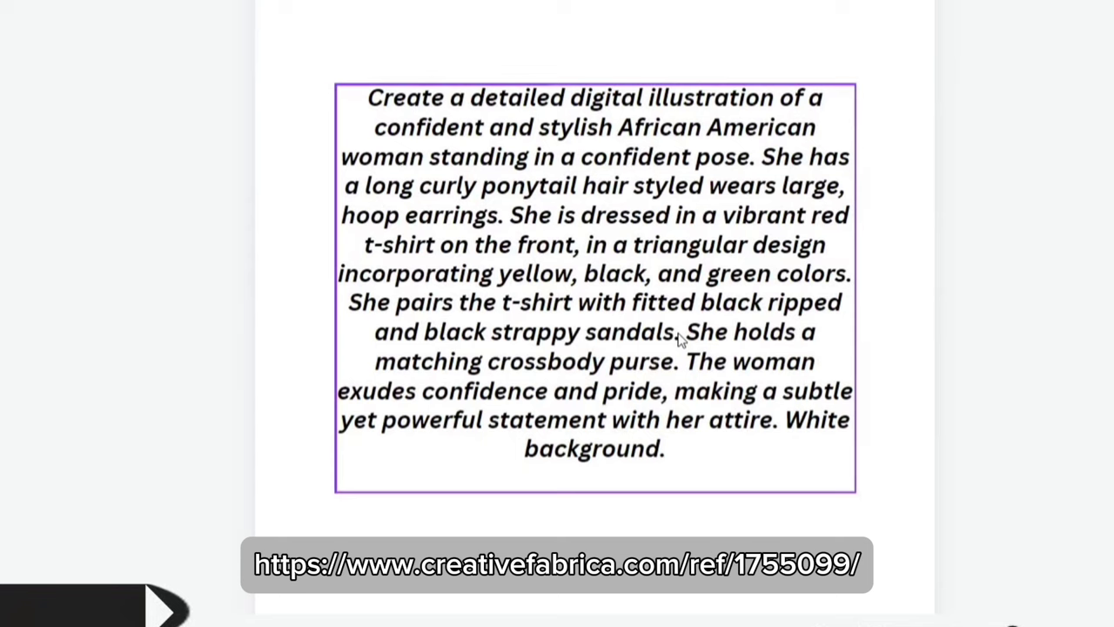
{"action": "left_click", "coordinate": [494, 161]}
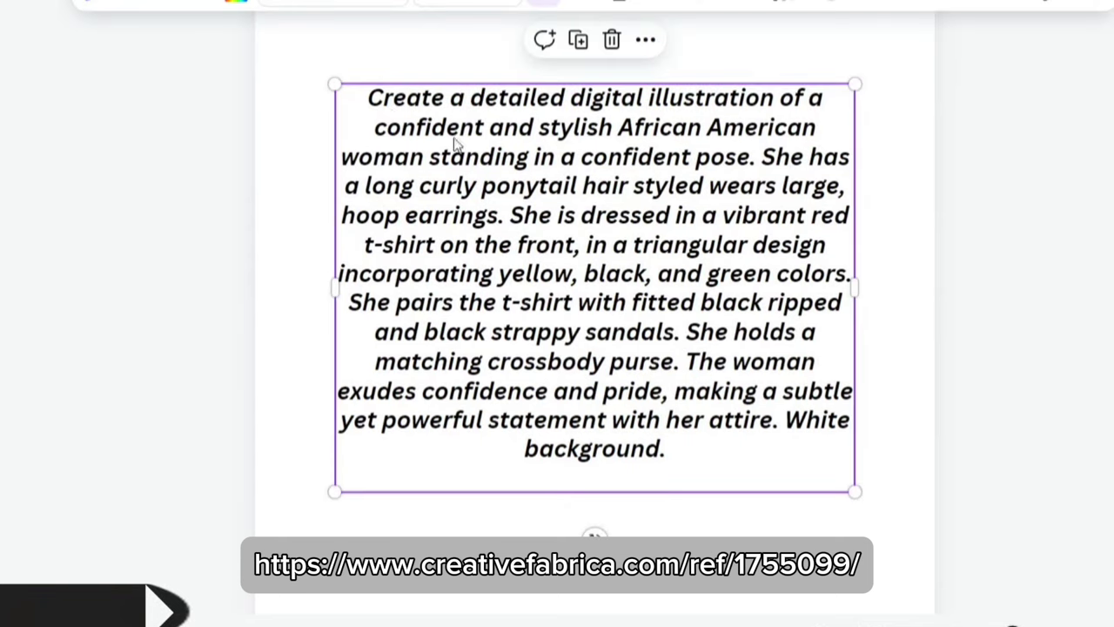
{"action": "left_click_drag", "start_coordinate": [370, 97], "coordinate": [710, 455]}
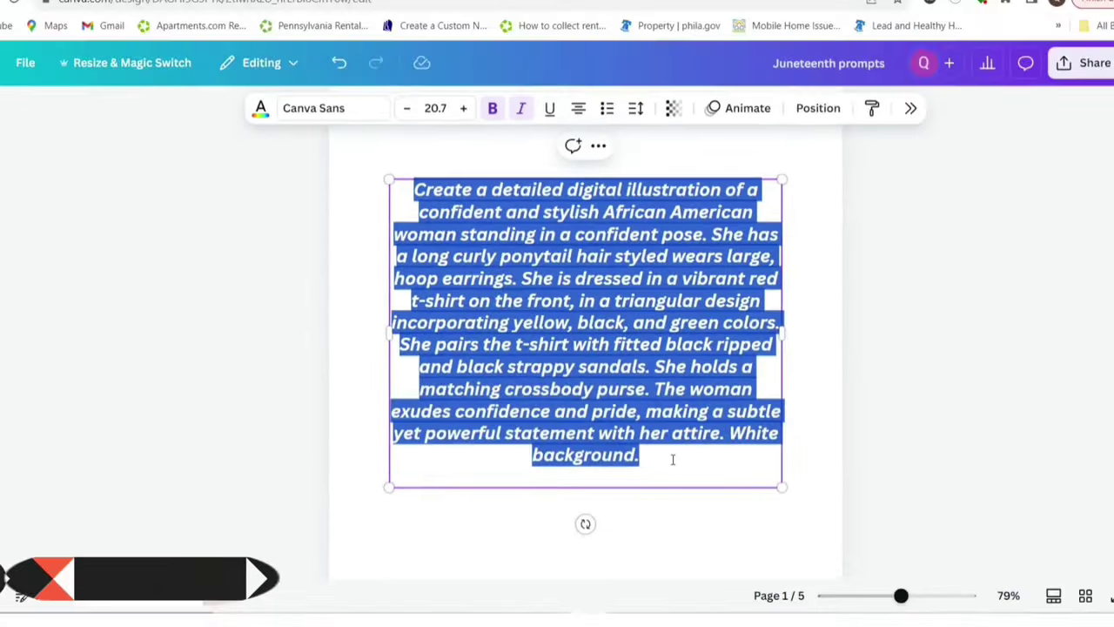
{"action": "right_click", "coordinate": [526, 348]}
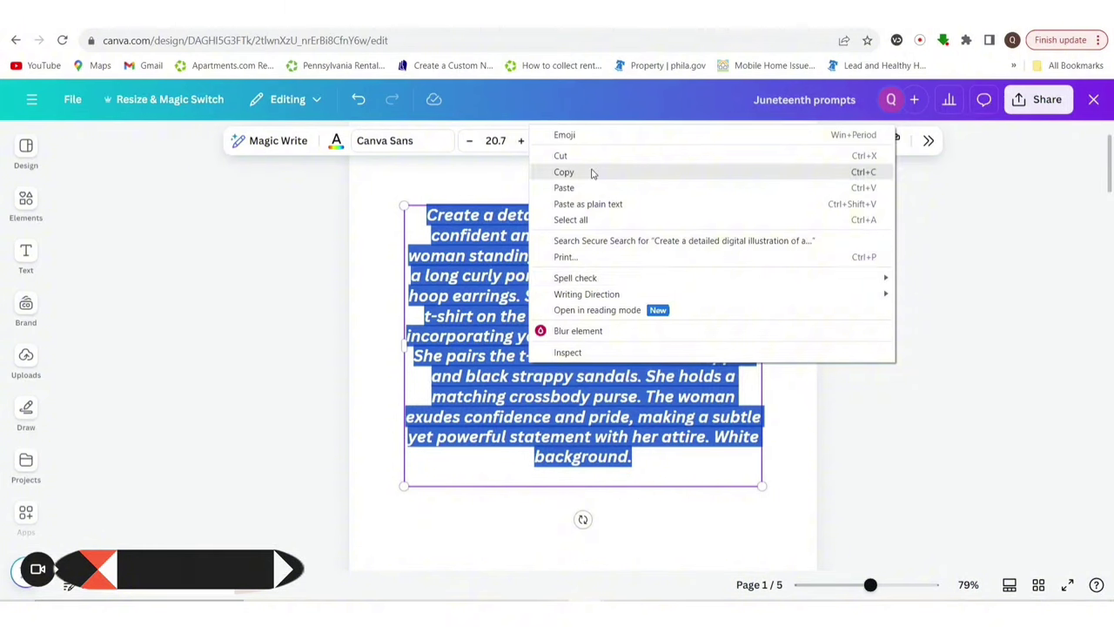
{"action": "left_click", "coordinate": [805, 139]}
{"action": "key", "text": "ctrl+Tab"}
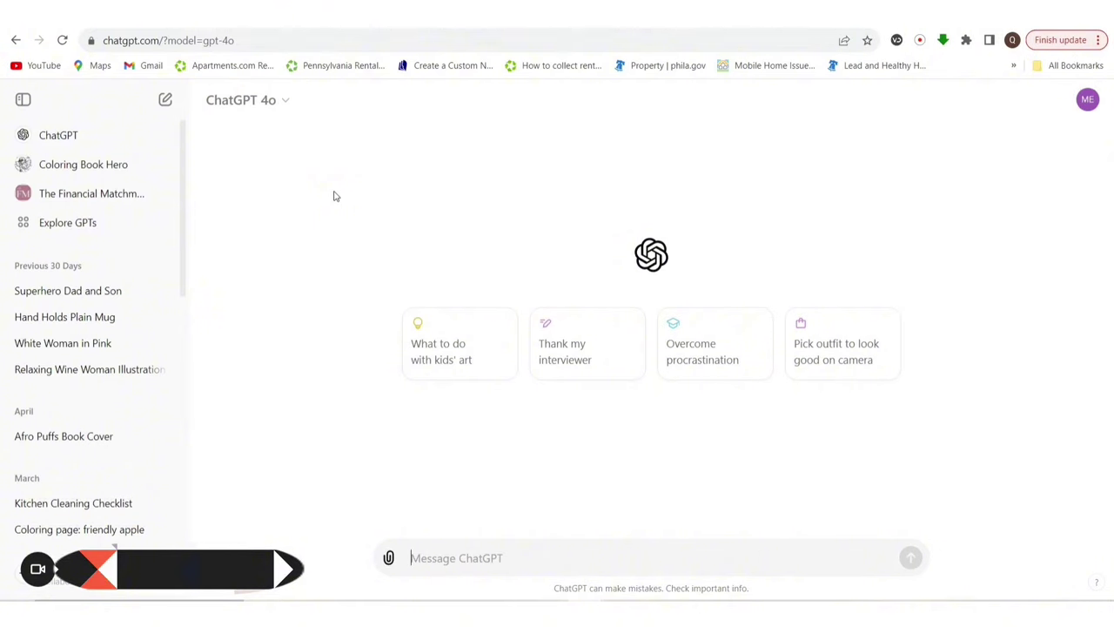
- Set the chat model to GPT-4
{"action": "left_click", "coordinate": [272, 104]}
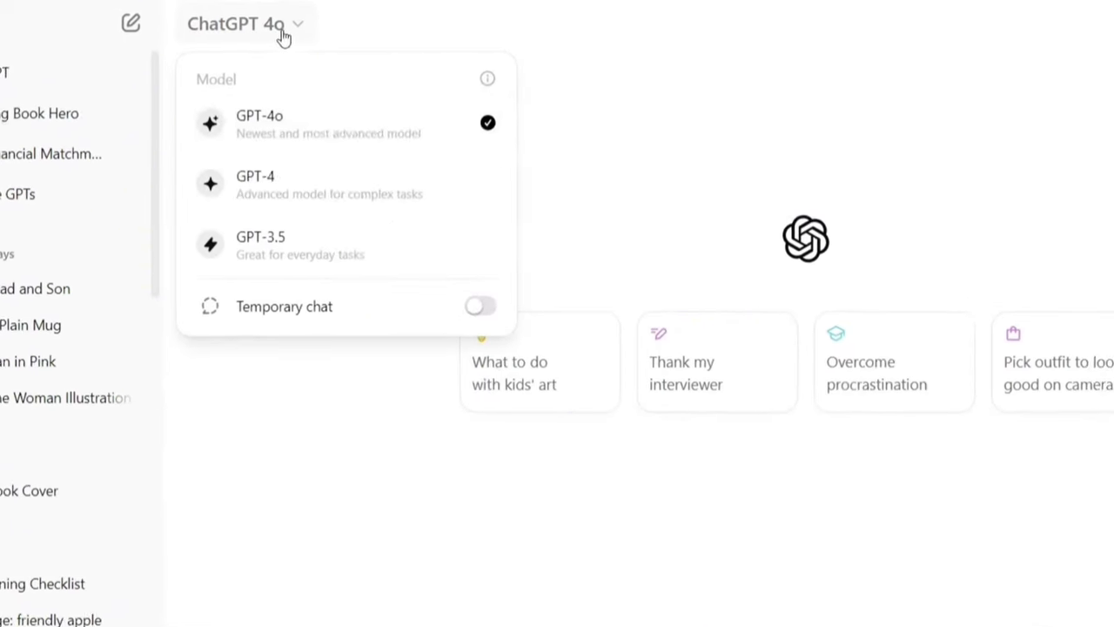
{"action": "left_click", "coordinate": [599, 145]}
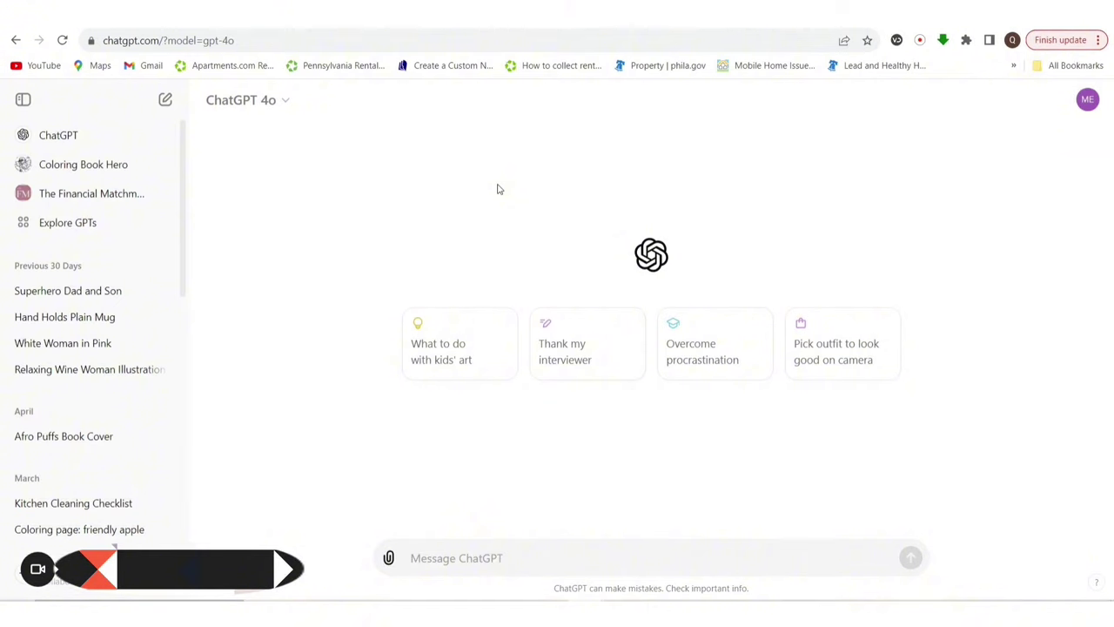
{"action": "left_click", "coordinate": [277, 114]}
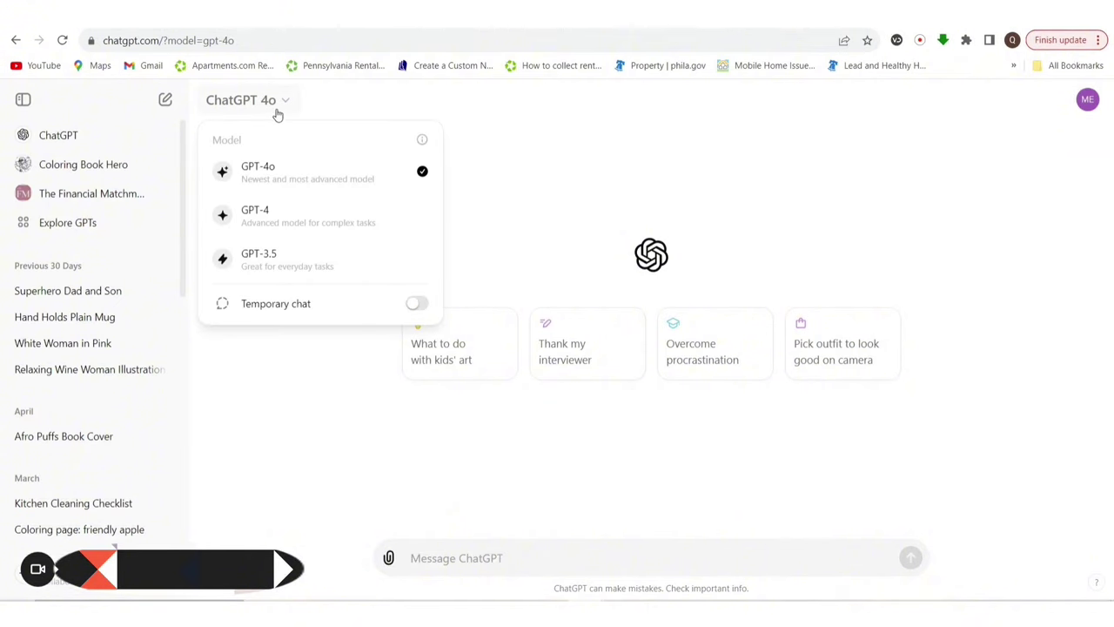
{"action": "left_click", "coordinate": [286, 210]}
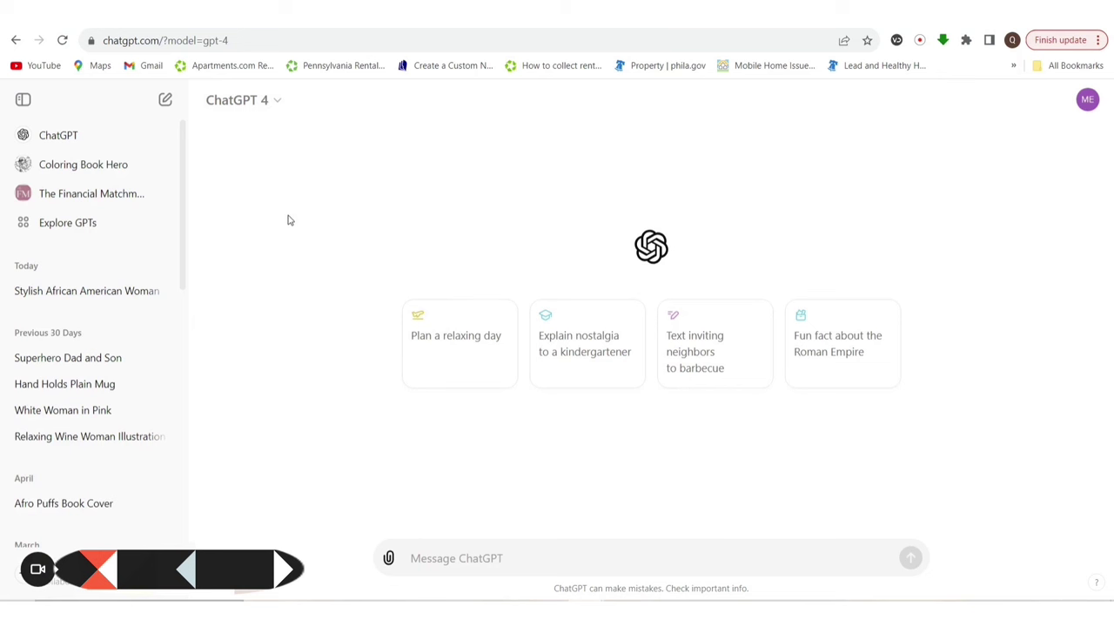
{"action": "left_click", "coordinate": [275, 102]}
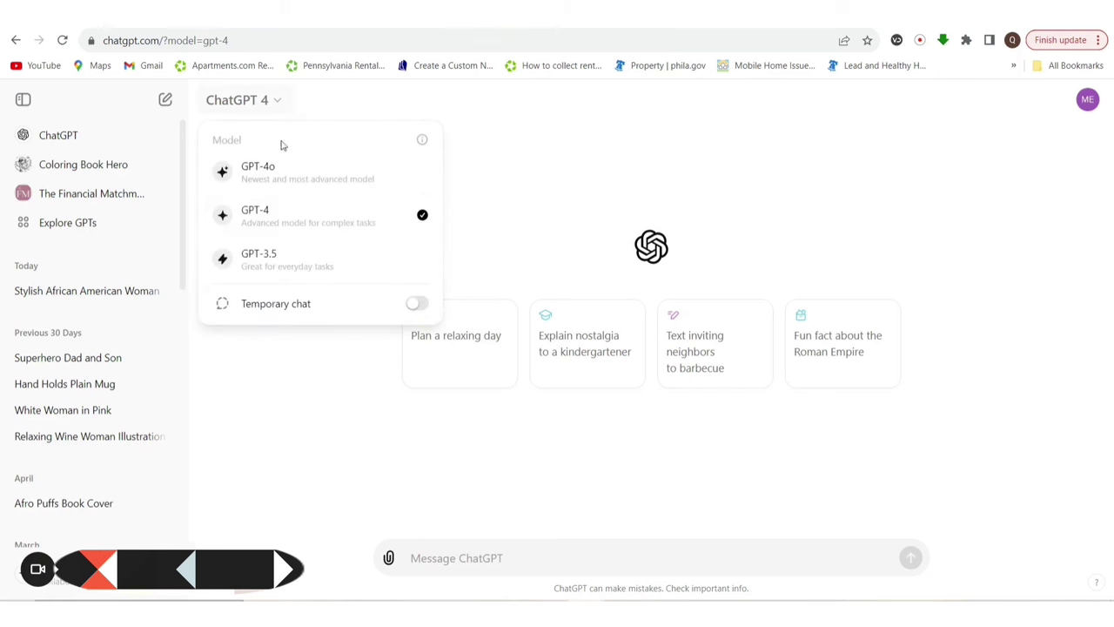
{"action": "left_click", "coordinate": [277, 211]}
- Paste the copied illustration prompt as a new message and send it
{"action": "left_click", "coordinate": [464, 552]}
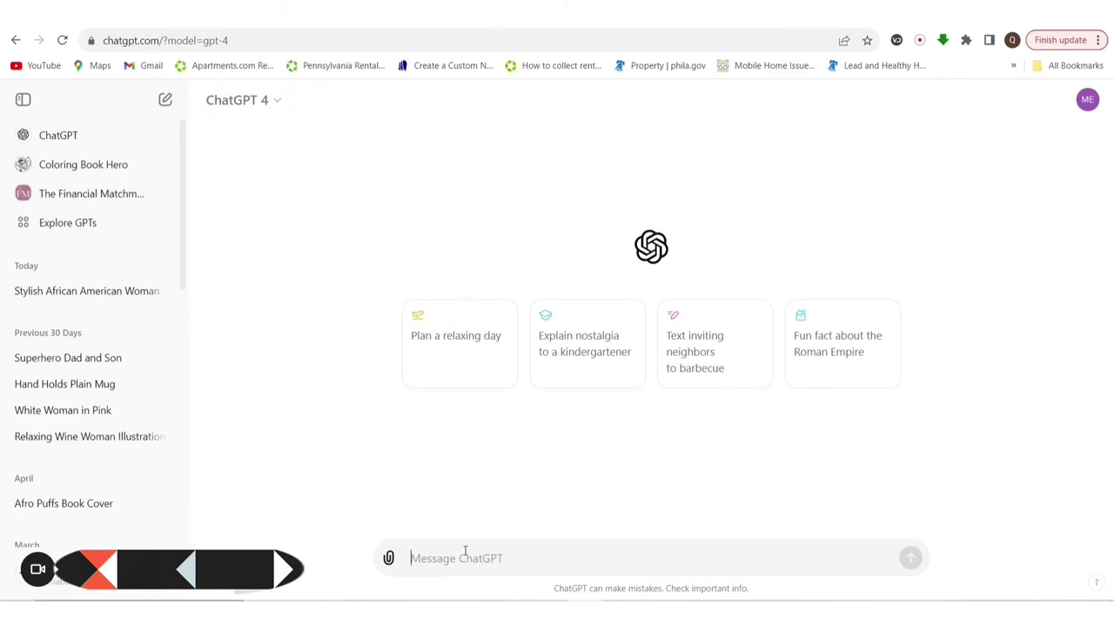
{"action": "right_click", "coordinate": [465, 552]}
{"action": "left_click", "coordinate": [537, 414]}
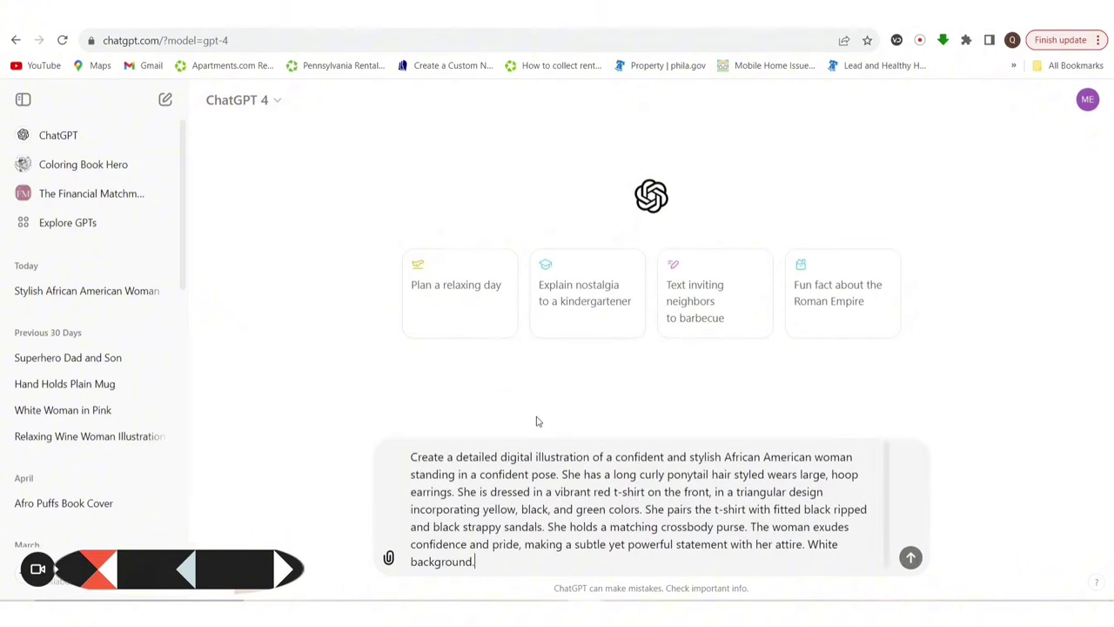
{"action": "left_click", "coordinate": [911, 557]}
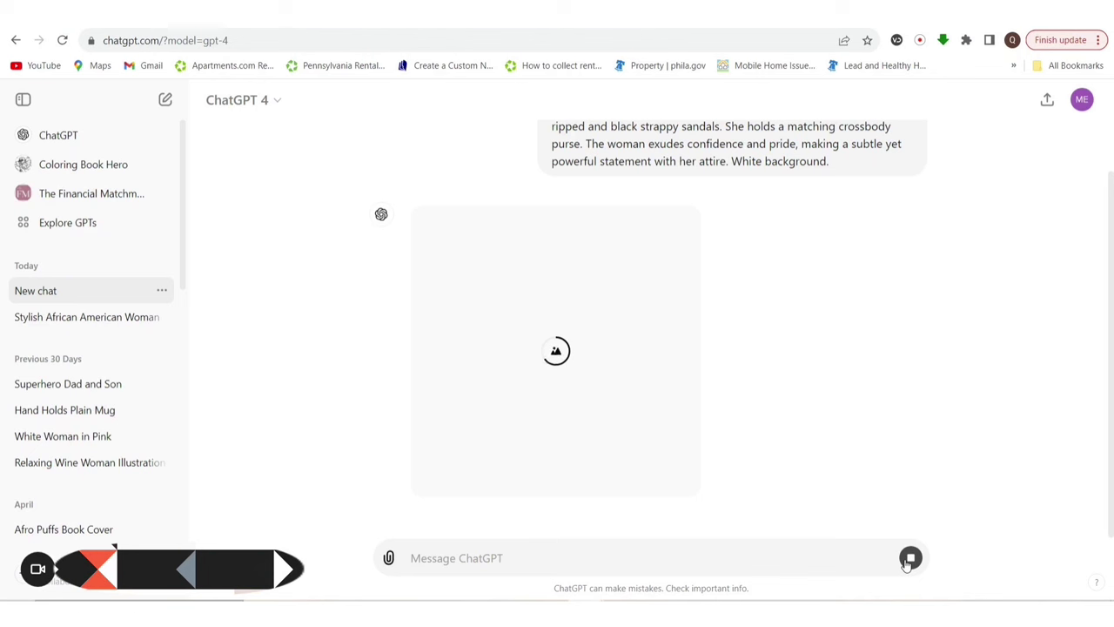
- Enlarge the page view and copy the full text of the prompt sent in this chat
{"action": "key", "text": "ctrl+plus"}
{"action": "key", "text": "ctrl+plus"}
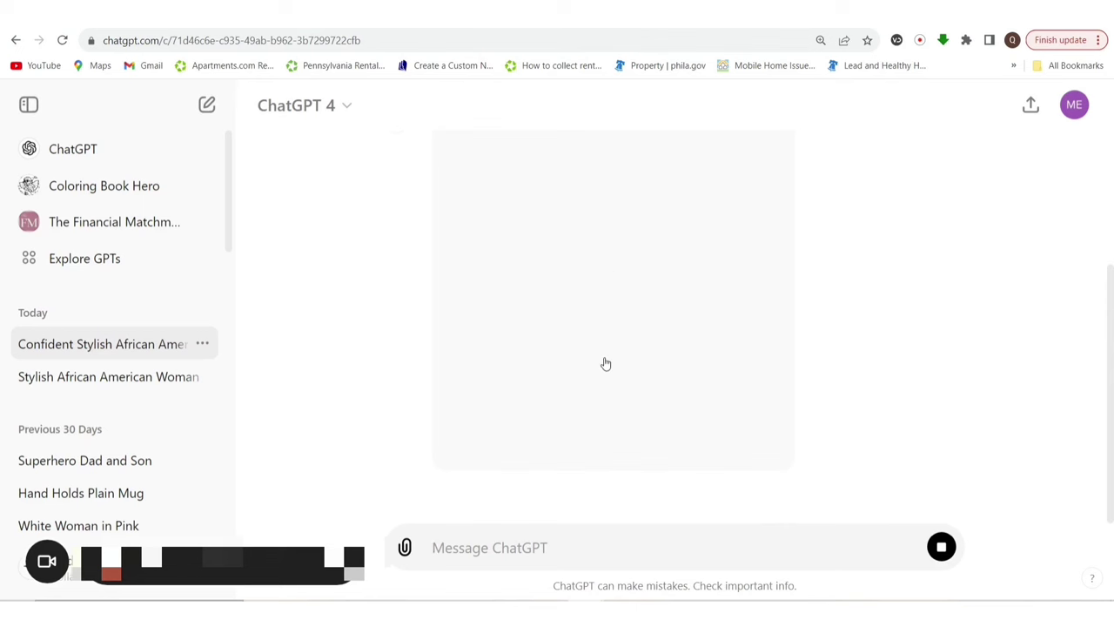
{"action": "scroll", "coordinate": [825, 349], "scroll_direction": "up", "scroll_amount": 2}
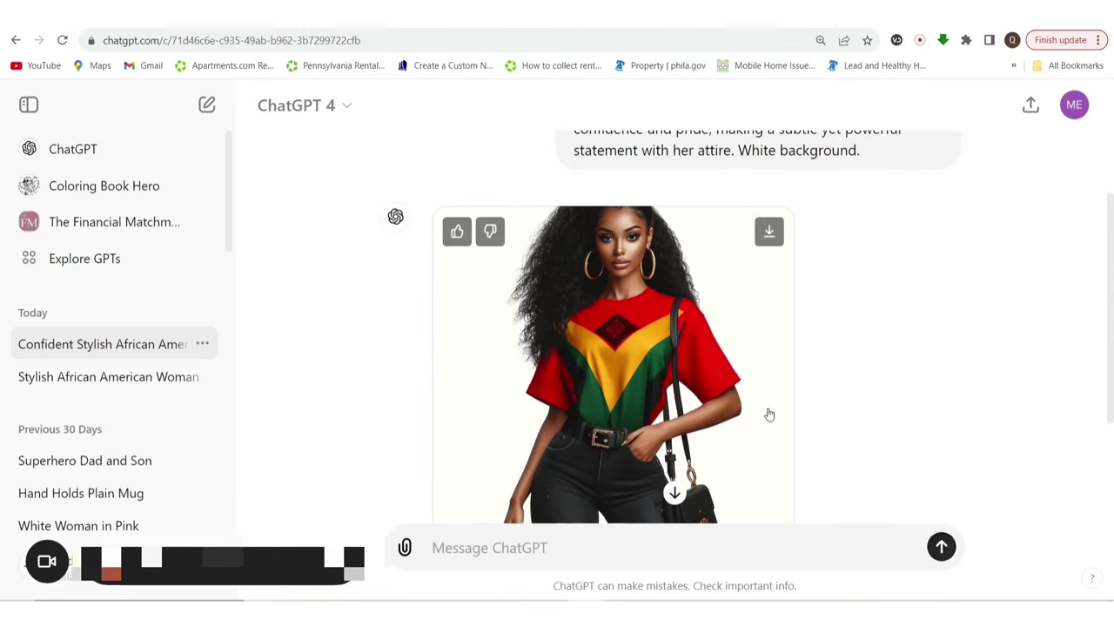
{"action": "scroll", "coordinate": [768, 415], "scroll_direction": "up", "scroll_amount": 4}
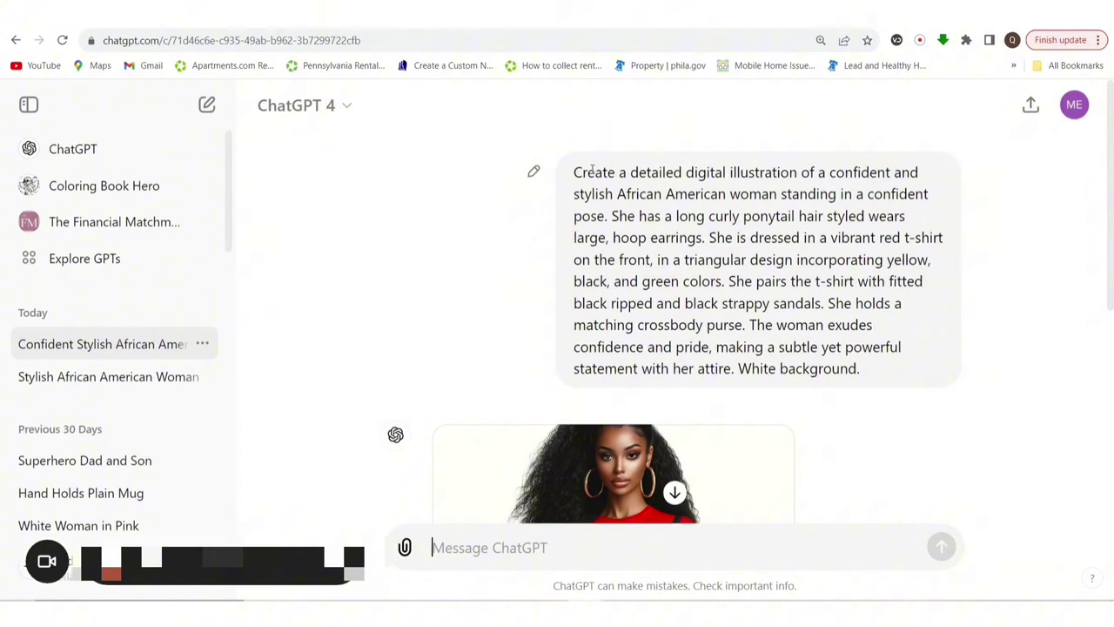
{"action": "left_click_drag", "start_coordinate": [575, 171], "coordinate": [882, 389]}
{"action": "right_click", "coordinate": [787, 310]}
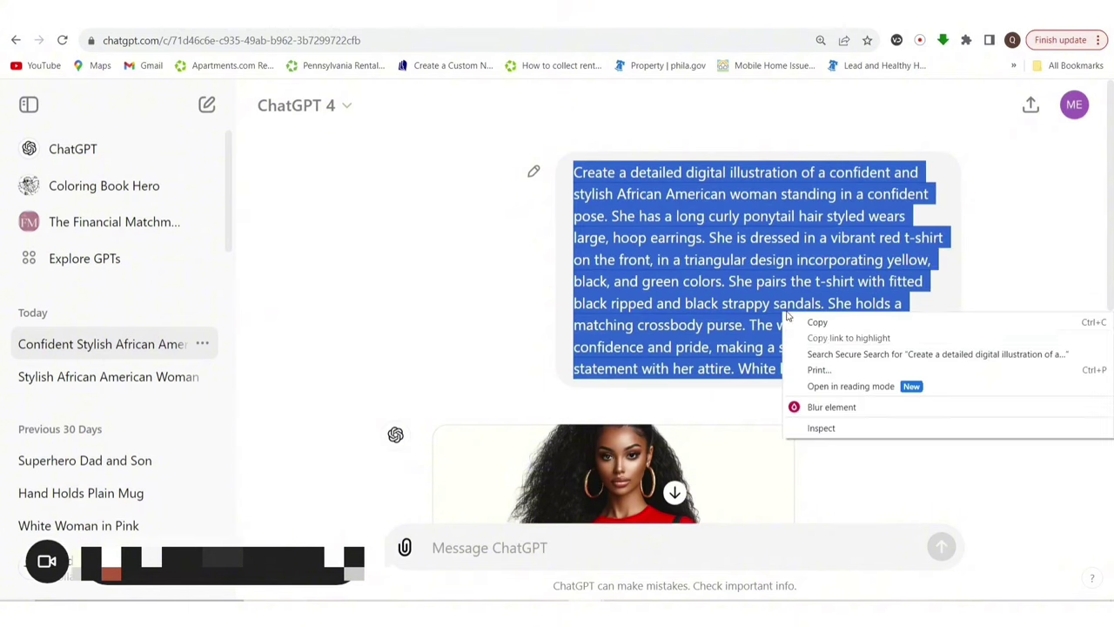
{"action": "left_click", "coordinate": [810, 320]}
{"action": "left_click", "coordinate": [946, 423]}
{"action": "scroll", "coordinate": [947, 422], "scroll_direction": "down", "scroll_amount": 5}
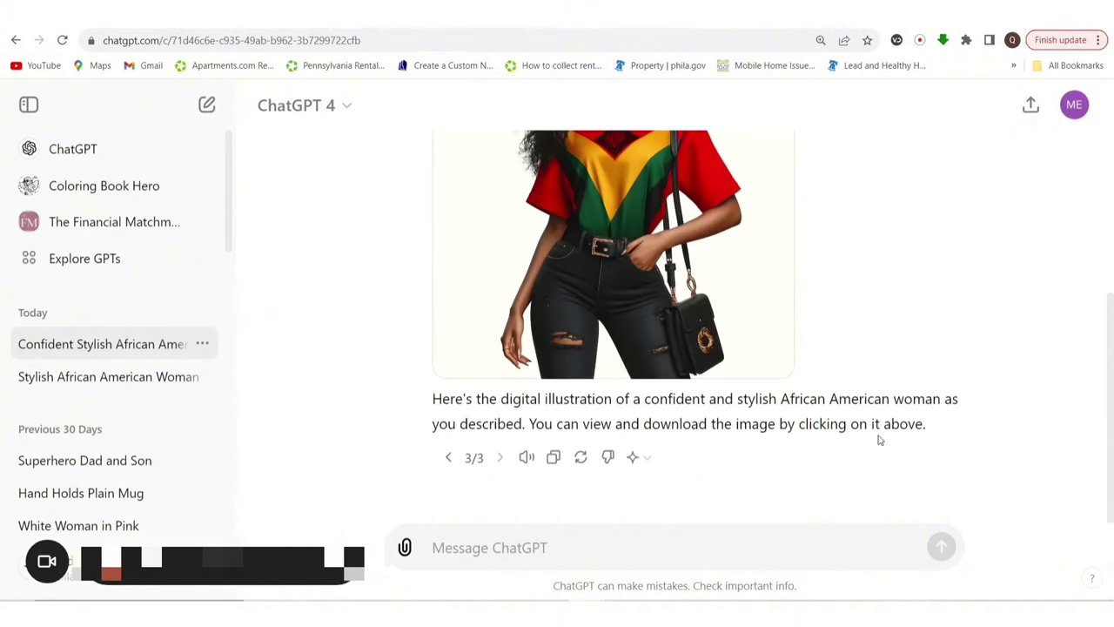
- Paste the copied prompt as a new message and add "Do not cut off hairstyle." at its end
{"action": "left_click", "coordinate": [580, 548]}
{"action": "key", "text": "ctrl+v"}
{"action": "type", "text": "D"}
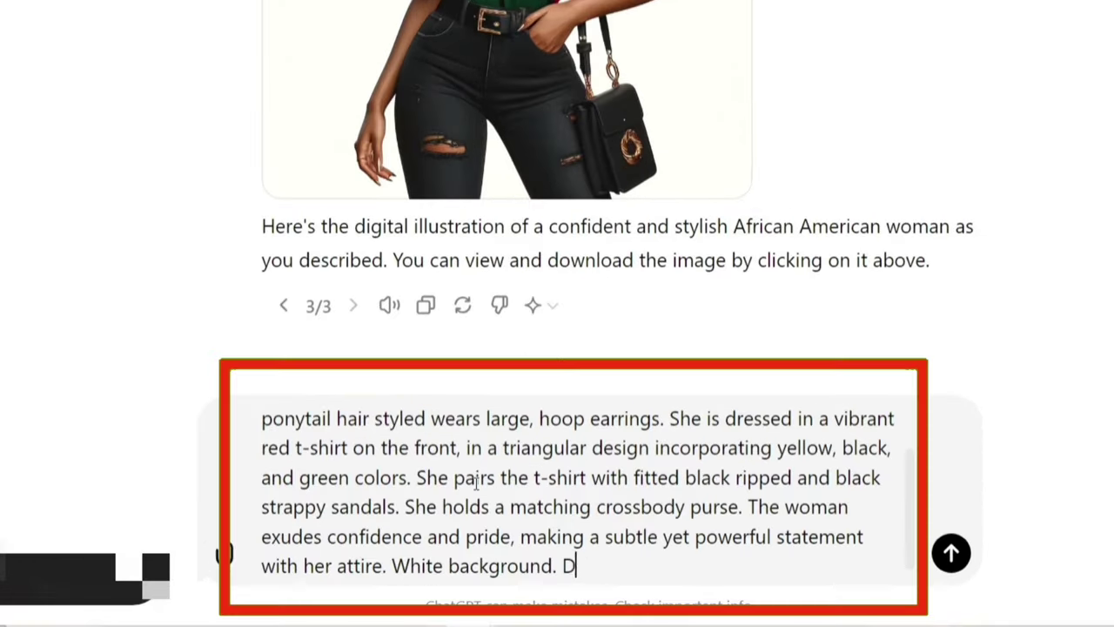
{"action": "type", "text": "o not cut "}
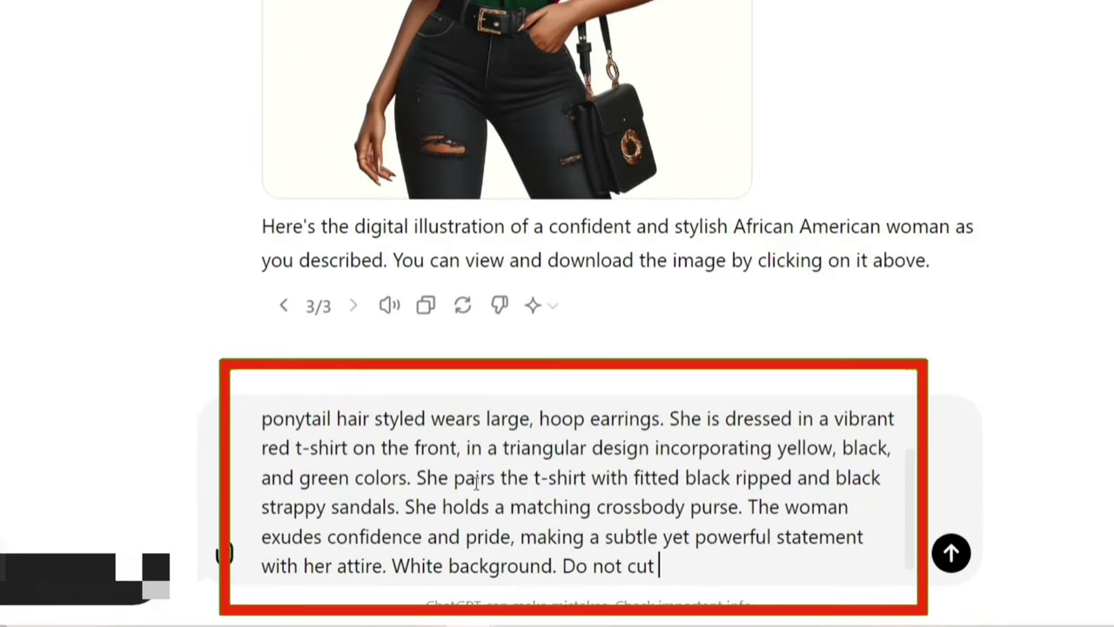
{"action": "type", "text": "off hairstyle."}
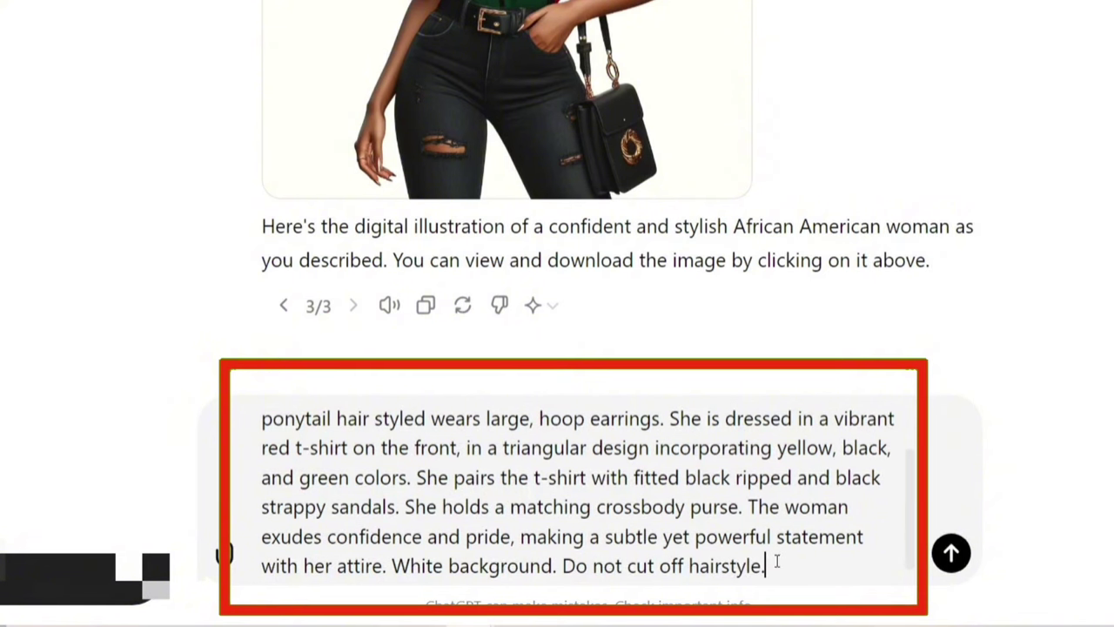
- Remove the word "detailed" from the start of the prompt and send the message
{"action": "scroll", "coordinate": [774, 557], "scroll_direction": "up", "scroll_amount": 2}
{"action": "left_click_drag", "start_coordinate": [336, 427], "coordinate": [416, 426]}
{"action": "key", "text": "BackSpace"}
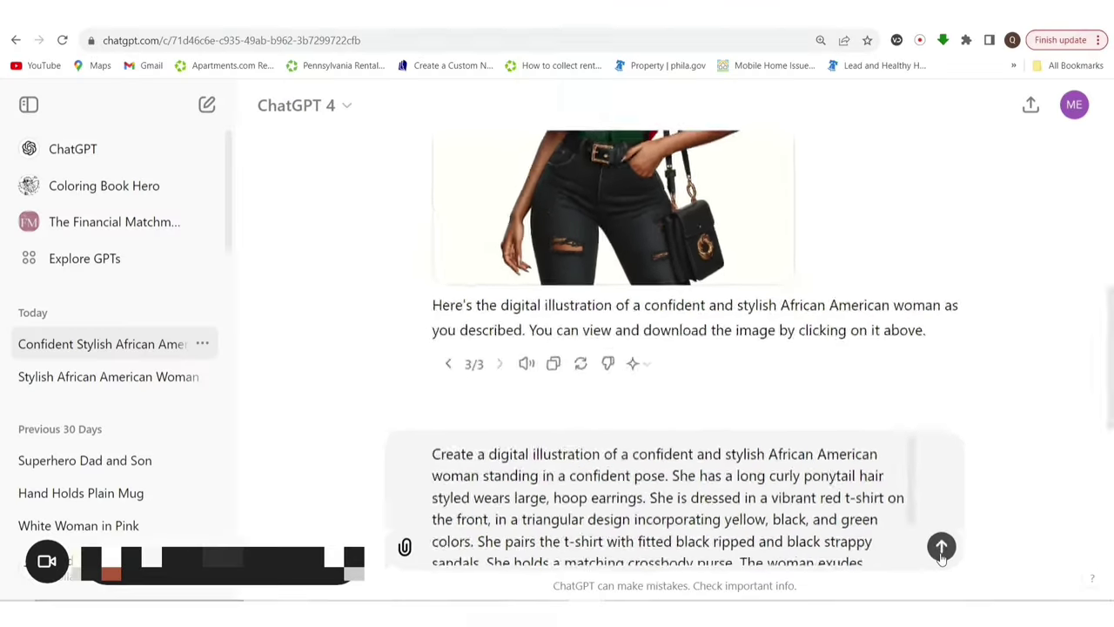
{"action": "left_click", "coordinate": [954, 561]}
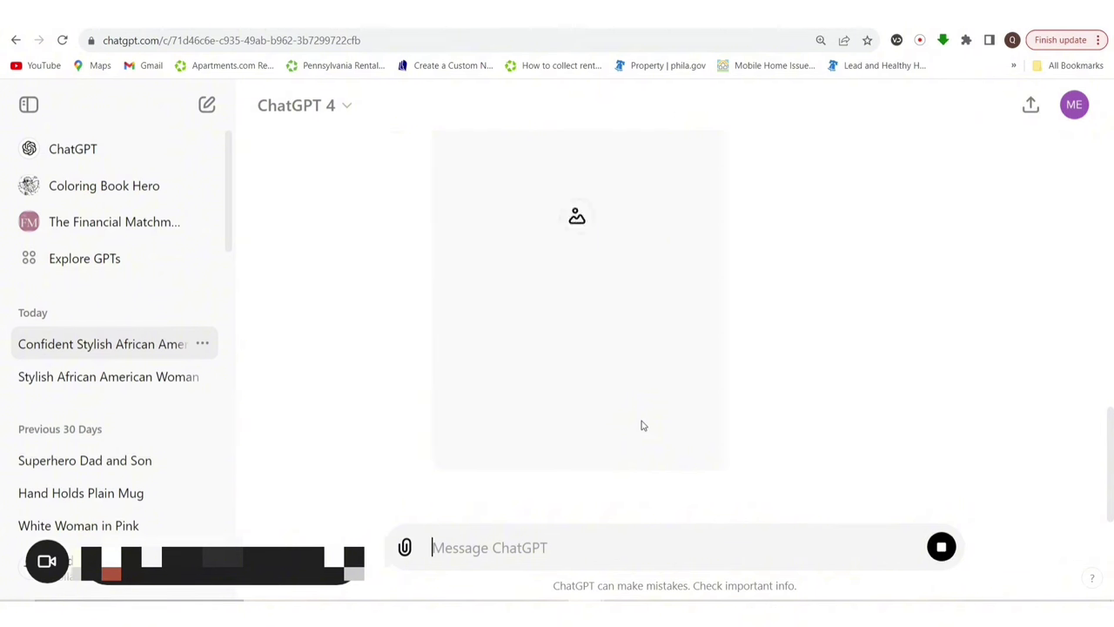
- Review the new illustration and copy the full revised prompt above it, including "Do not cut off hairstyle."
{"action": "scroll", "coordinate": [641, 426], "scroll_direction": "up", "scroll_amount": 3}
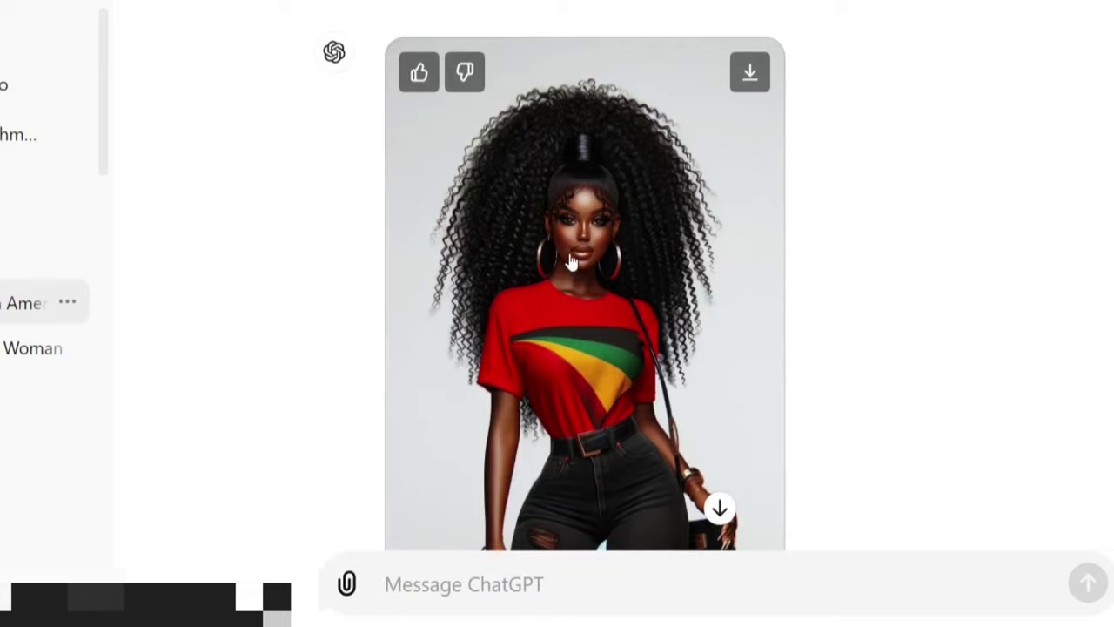
{"action": "scroll", "coordinate": [485, 411], "scroll_direction": "down", "scroll_amount": 5}
{"action": "scroll", "coordinate": [522, 400], "scroll_direction": "down", "scroll_amount": 2}
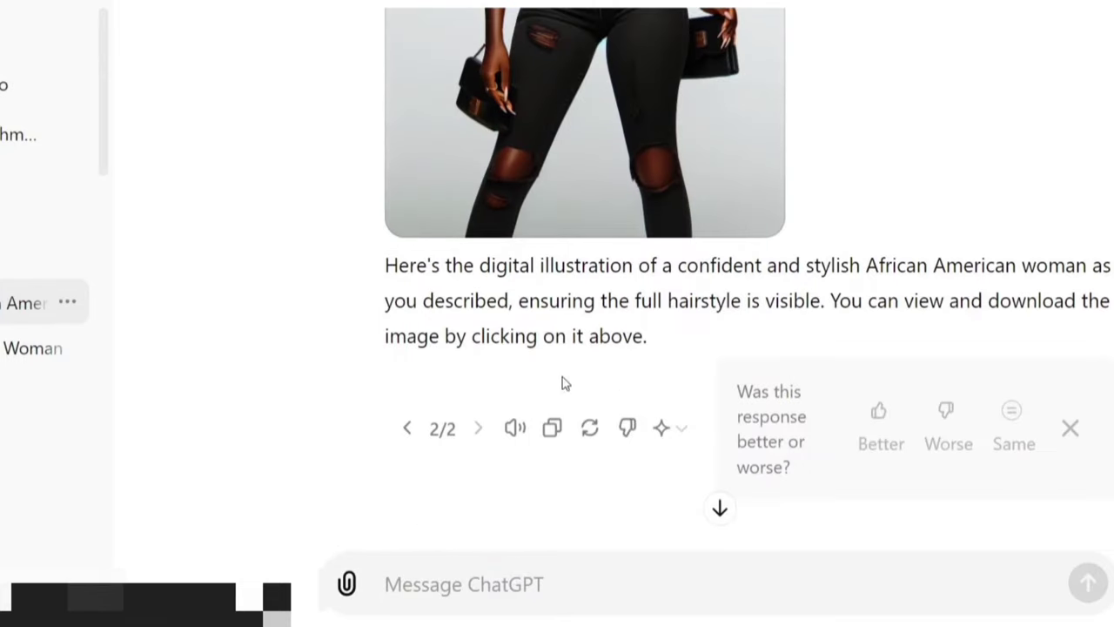
{"action": "scroll", "coordinate": [606, 374], "scroll_direction": "up", "scroll_amount": 10}
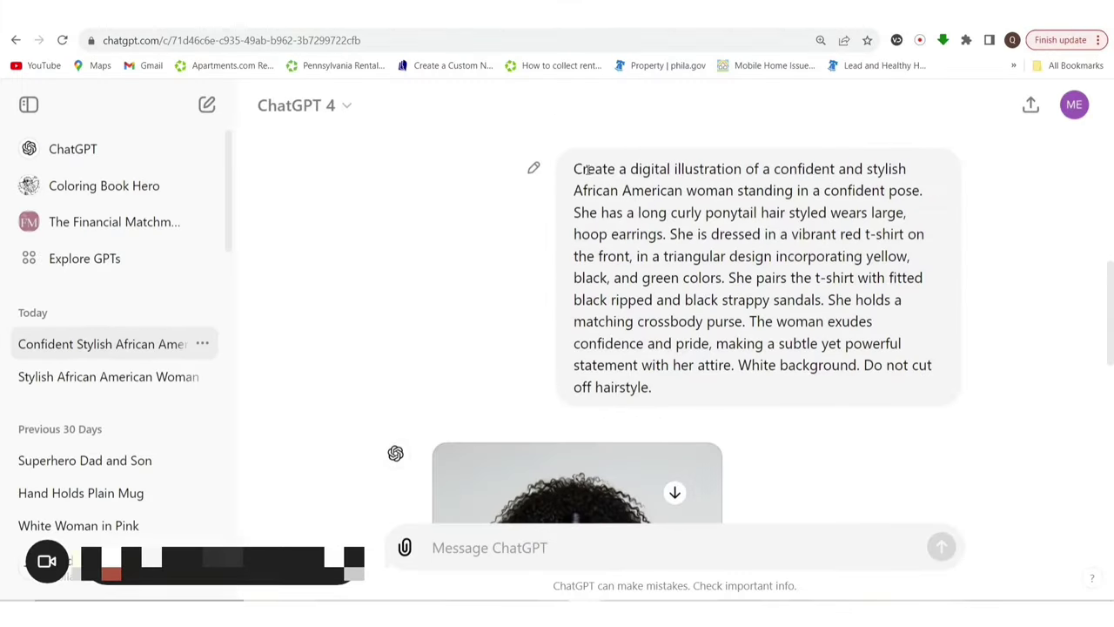
{"action": "left_click_drag", "start_coordinate": [576, 166], "coordinate": [712, 346]}
{"action": "left_click", "coordinate": [574, 222]}
{"action": "left_click_drag", "start_coordinate": [573, 170], "coordinate": [703, 393]}
{"action": "right_click", "coordinate": [615, 329]}
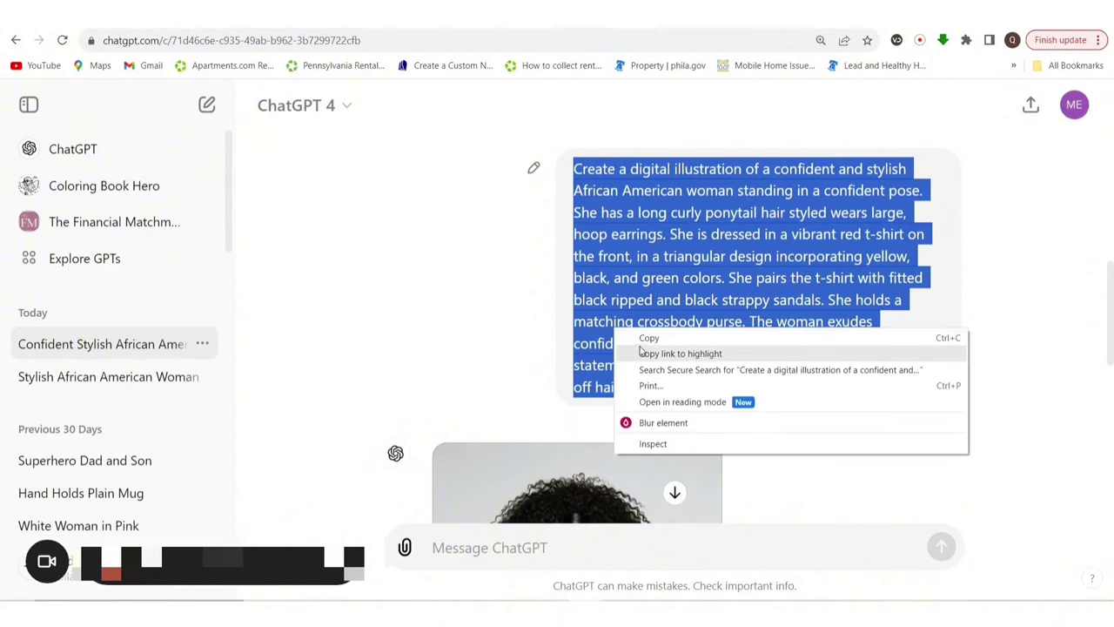
{"action": "left_click", "coordinate": [648, 338]}
- Paste the copied prompt as a new message and delete the sentence "She holds a matching crossbody purse."
{"action": "scroll", "coordinate": [810, 415], "scroll_direction": "down", "scroll_amount": 5}
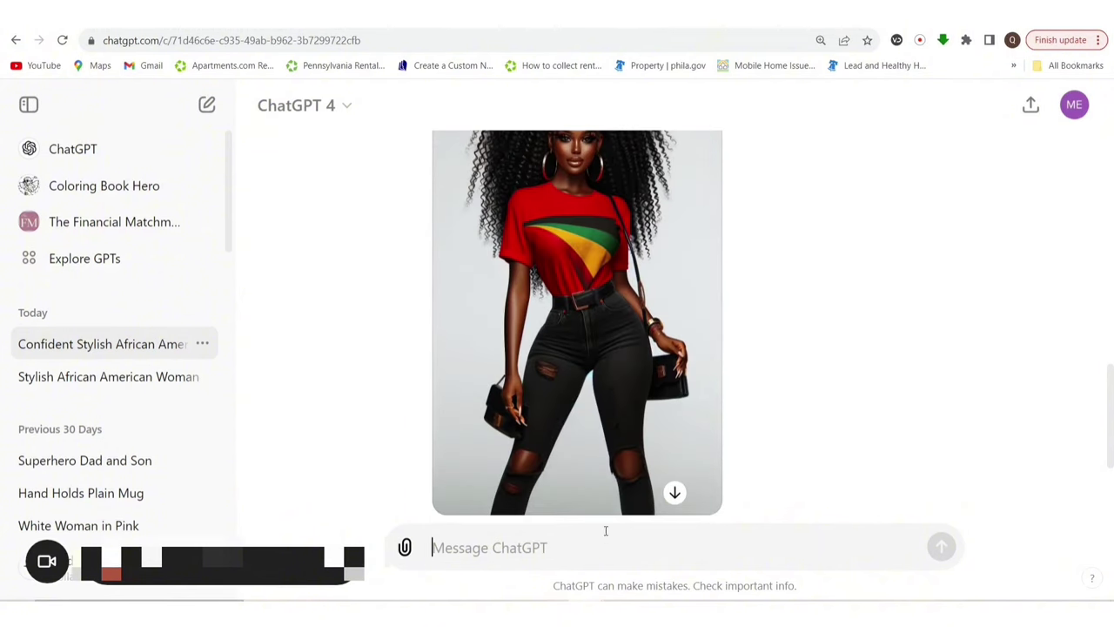
{"action": "key", "text": "ctrl+v"}
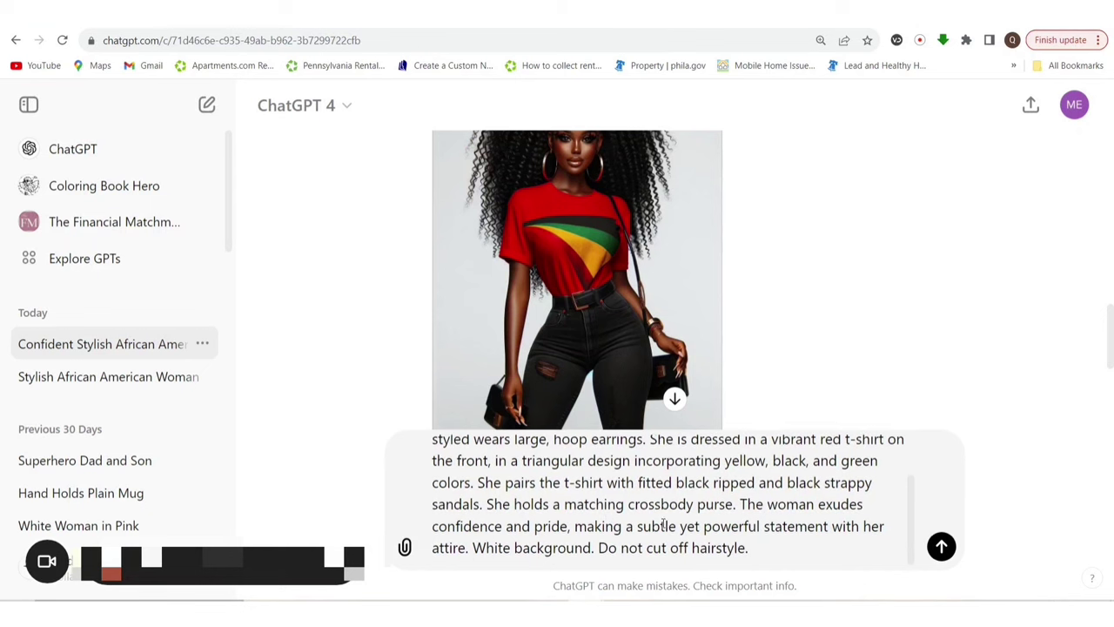
{"action": "scroll", "coordinate": [663, 523], "scroll_direction": "up", "scroll_amount": 2}
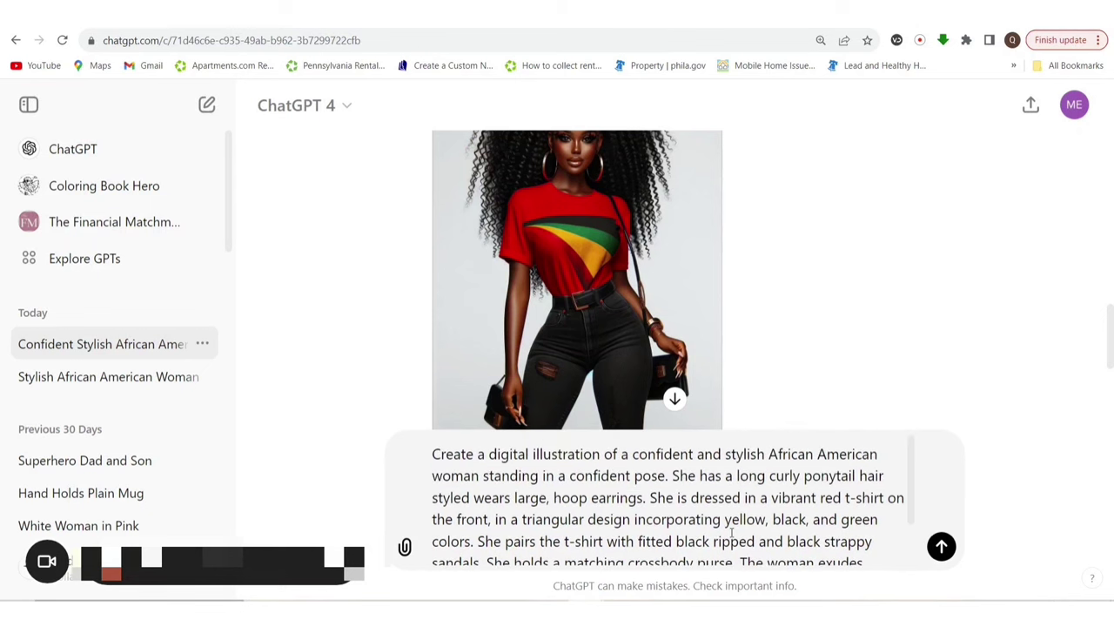
{"action": "scroll", "coordinate": [731, 532], "scroll_direction": "down", "scroll_amount": 2}
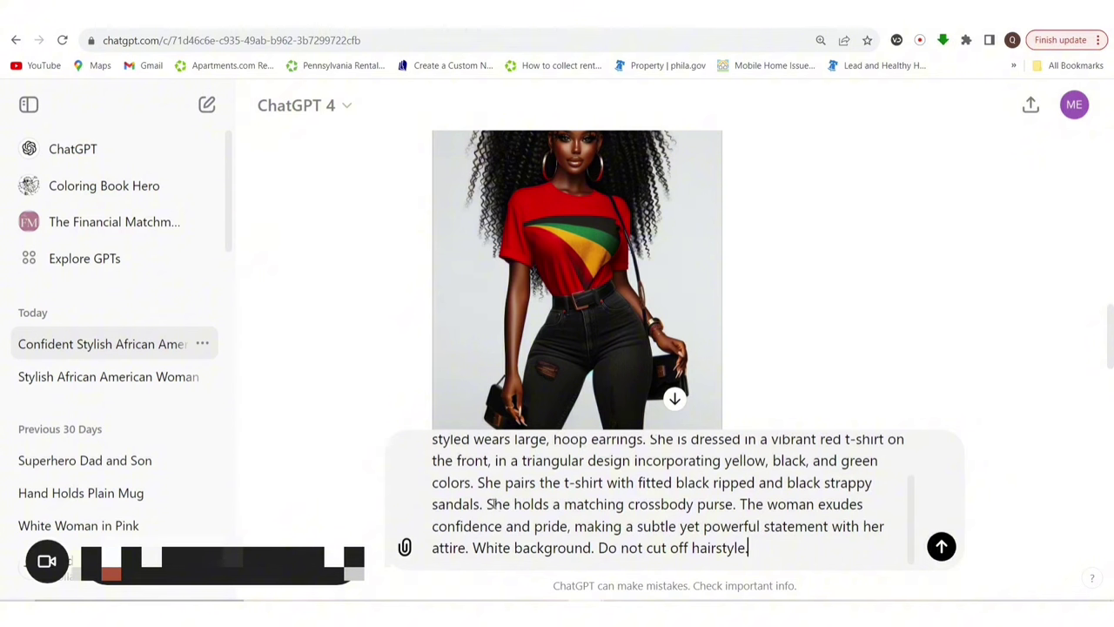
{"action": "left_click_drag", "start_coordinate": [494, 504], "coordinate": [738, 504]}
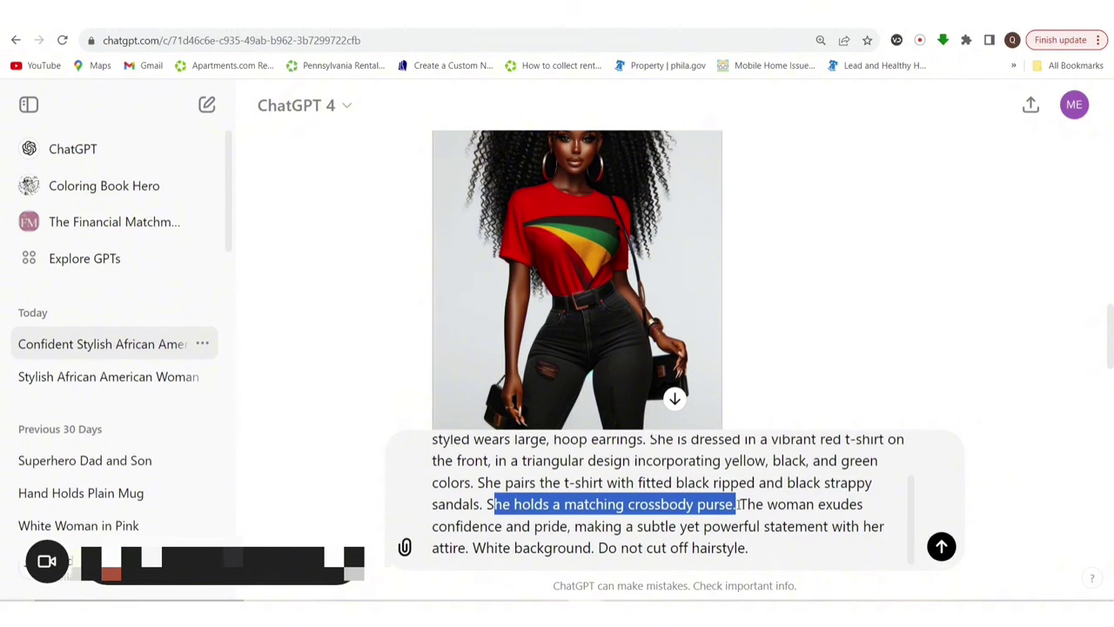
{"action": "key", "text": "BackSpace"}
{"action": "key", "text": "BackSpace"}
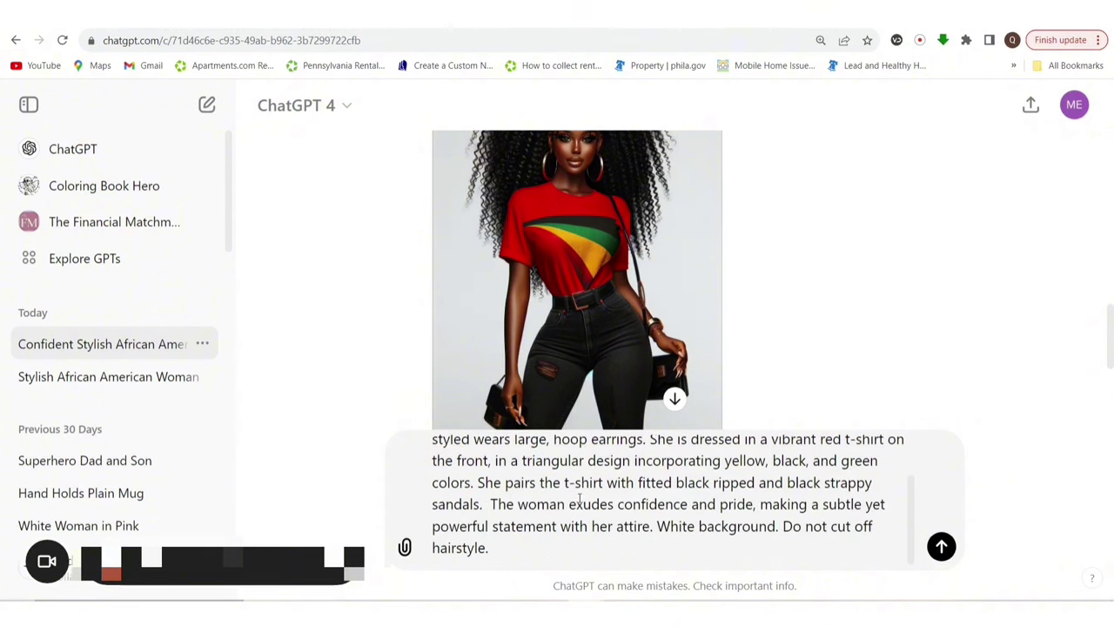
- Delete the sentence about the woman exuding confidence and pride, so "White background." directly follows "sandals."
{"action": "left_click_drag", "start_coordinate": [518, 505], "coordinate": [660, 535]}
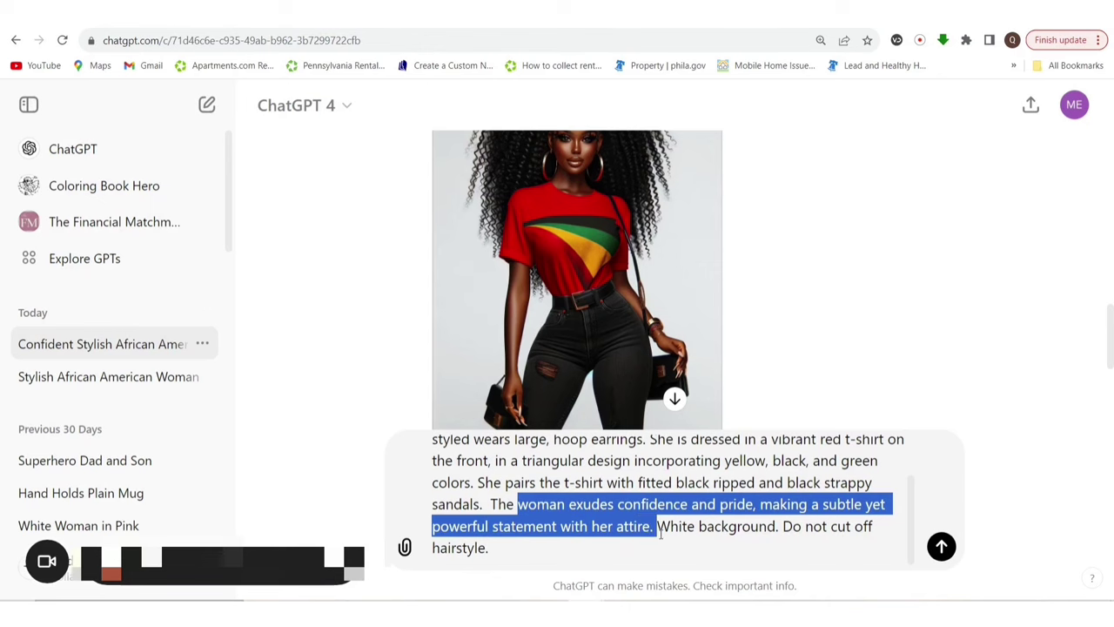
{"action": "key", "text": "BackSpace"}
{"action": "key", "text": "BackSpace"}
{"action": "key", "text": "BackSpace"}
{"action": "key", "text": "BackSpace"}
{"action": "key", "text": "BackSpace"}
{"action": "key", "text": "BackSpace"}
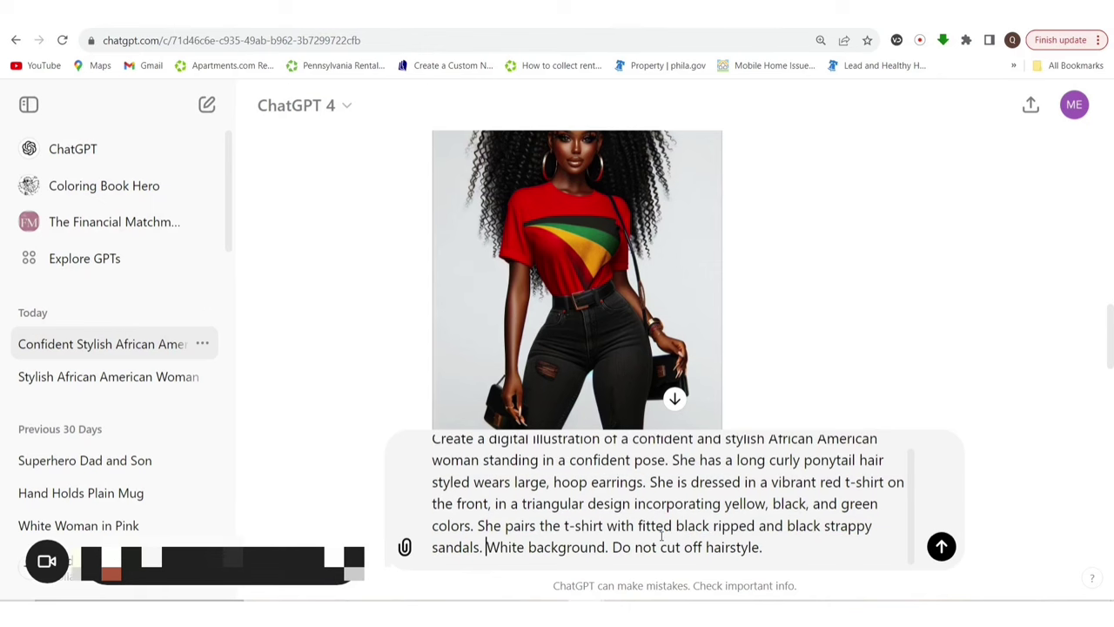
- Send the shortened prompt and download the resulting illustration of the woman in the red t-shirt
{"action": "key", "text": "Return"}
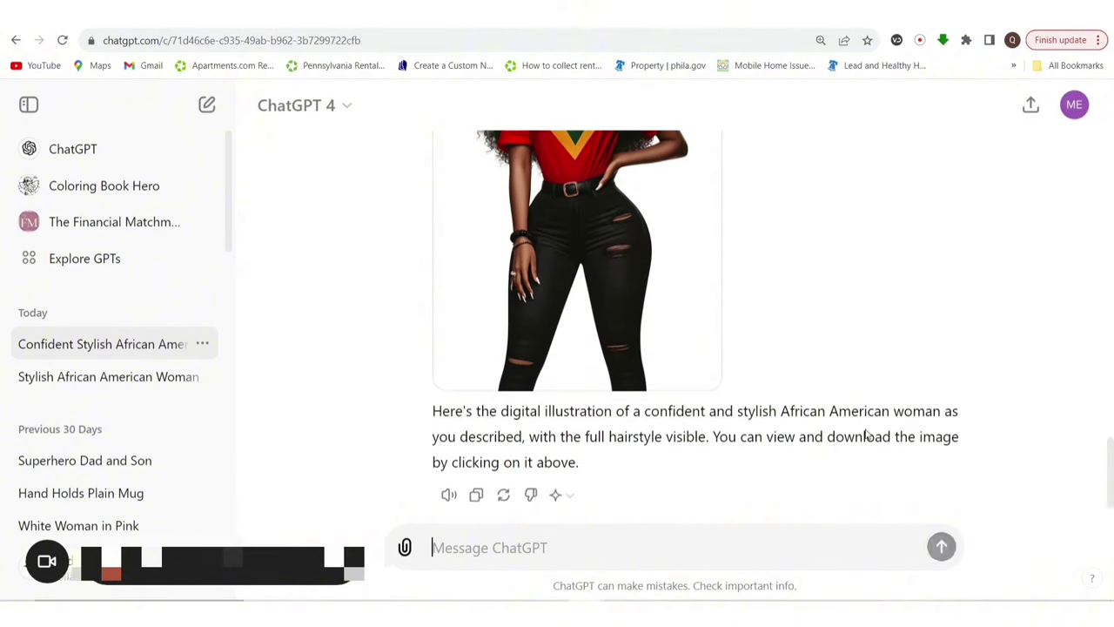
{"action": "scroll", "coordinate": [841, 392], "scroll_direction": "up", "scroll_amount": 3}
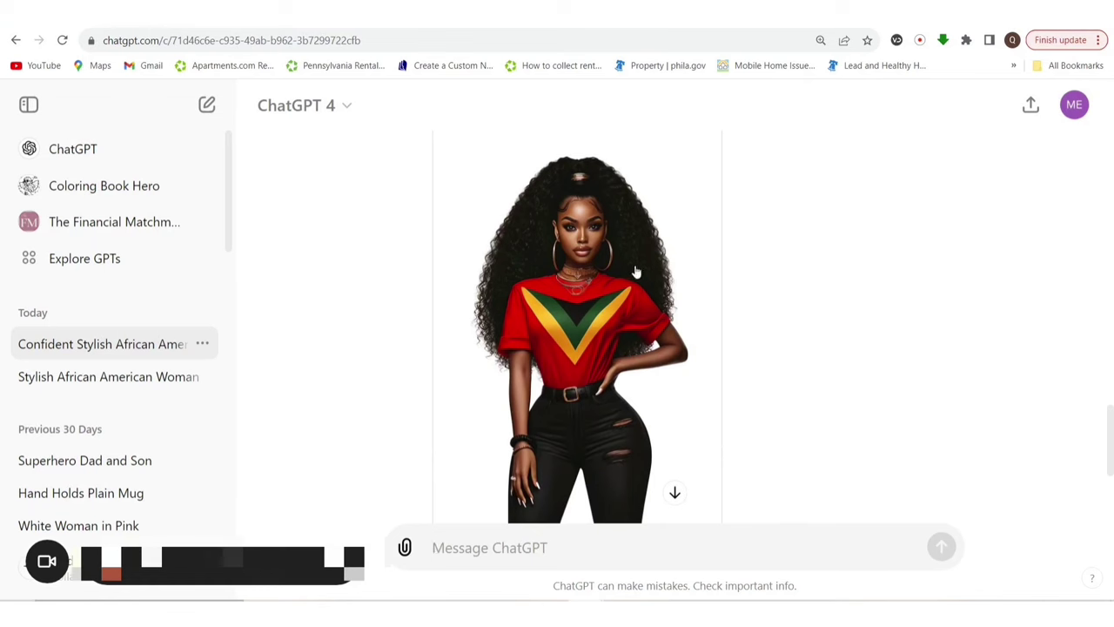
{"action": "left_click", "coordinate": [669, 228]}
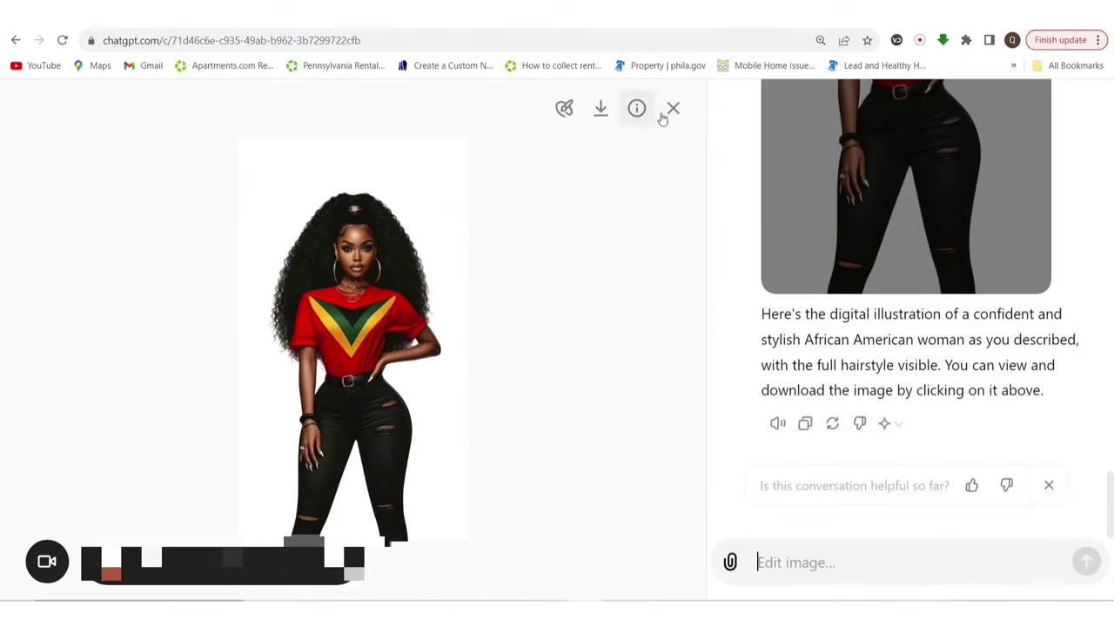
{"action": "left_click", "coordinate": [672, 108]}
{"action": "scroll", "coordinate": [683, 168], "scroll_direction": "up", "scroll_amount": 1}
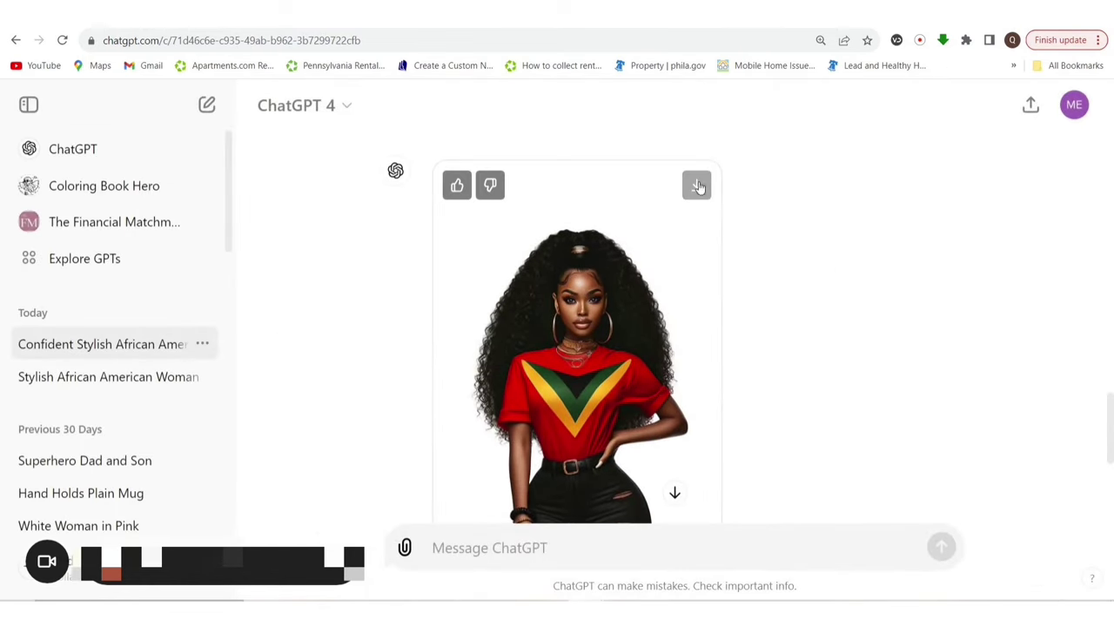
{"action": "left_click", "coordinate": [696, 185]}
- Paste the copied prompt as a new message, replace "digital" with "watercolor" before "illustration" and send it
{"action": "scroll", "coordinate": [776, 294], "scroll_direction": "down", "scroll_amount": 4}
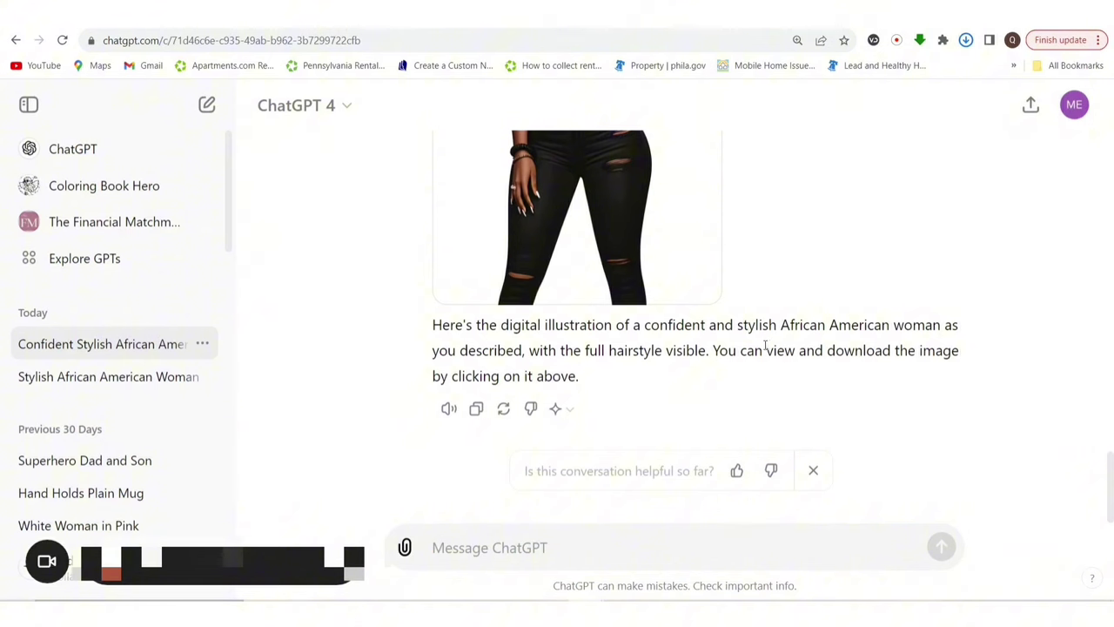
{"action": "left_click", "coordinate": [476, 554]}
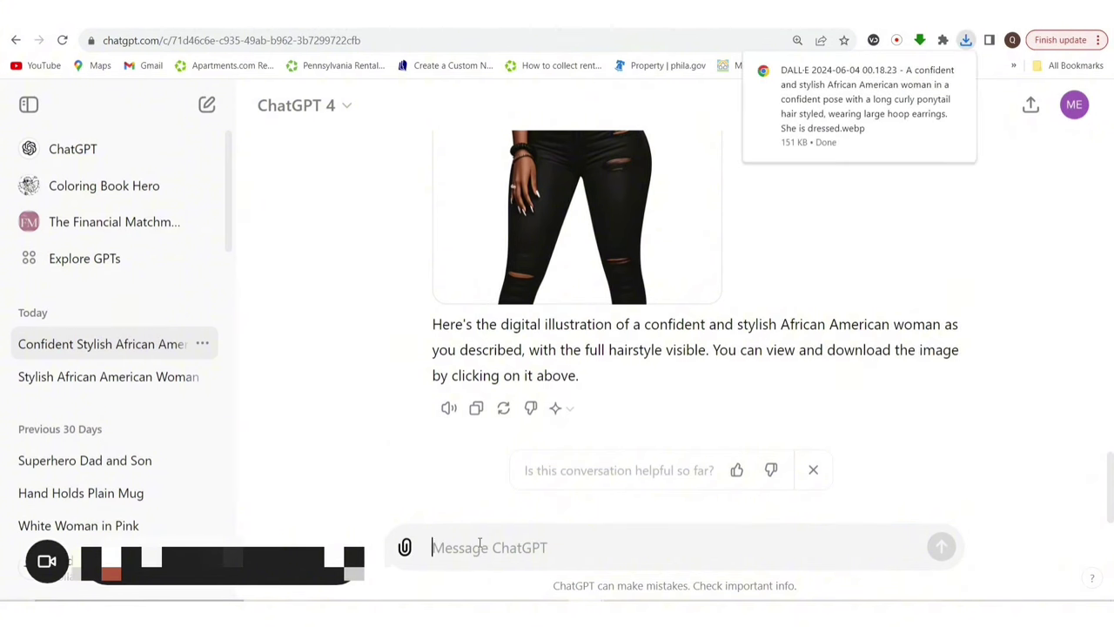
{"action": "key", "text": "ctrl+v"}
{"action": "scroll", "coordinate": [493, 540], "scroll_direction": "up", "scroll_amount": 2}
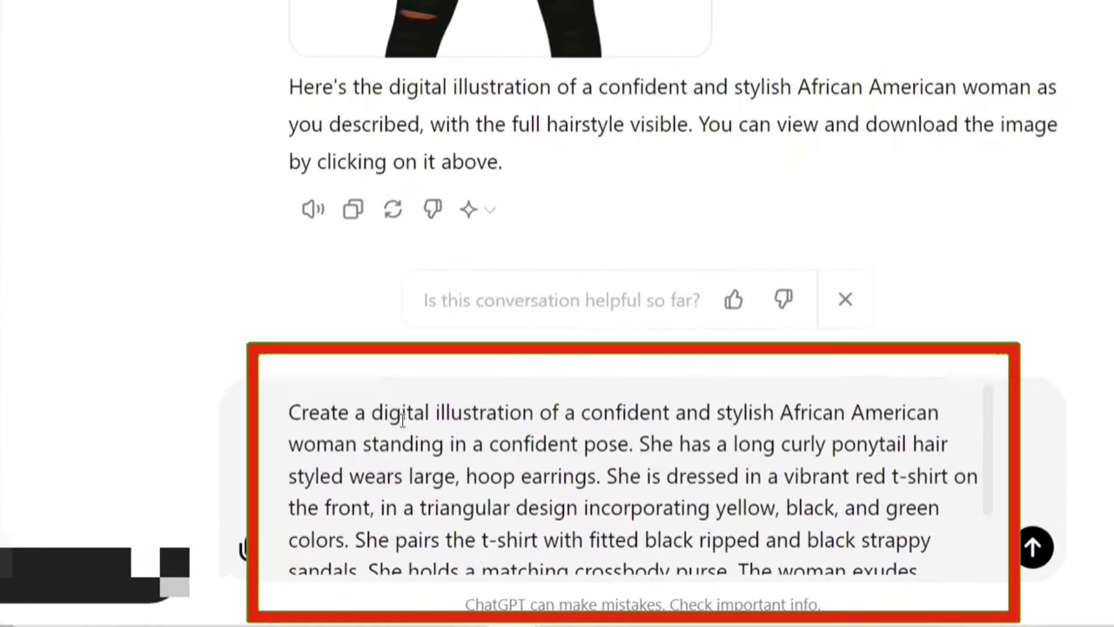
{"action": "left_click_drag", "start_coordinate": [489, 453], "coordinate": [528, 452]}
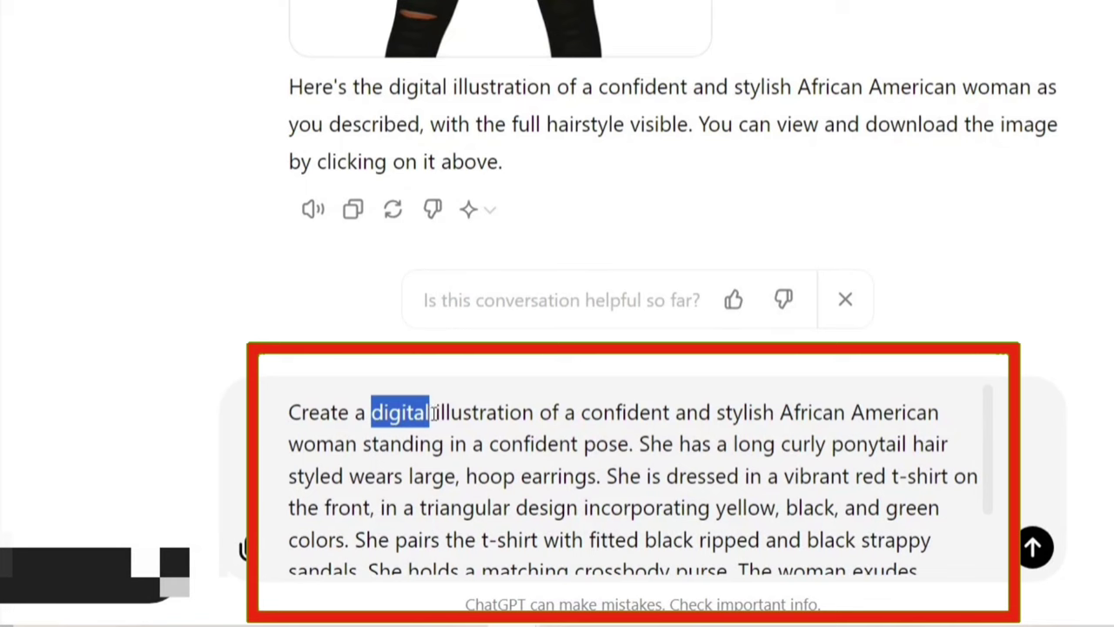
{"action": "key", "text": "BackSpace"}
{"action": "type", "text": "waren"}
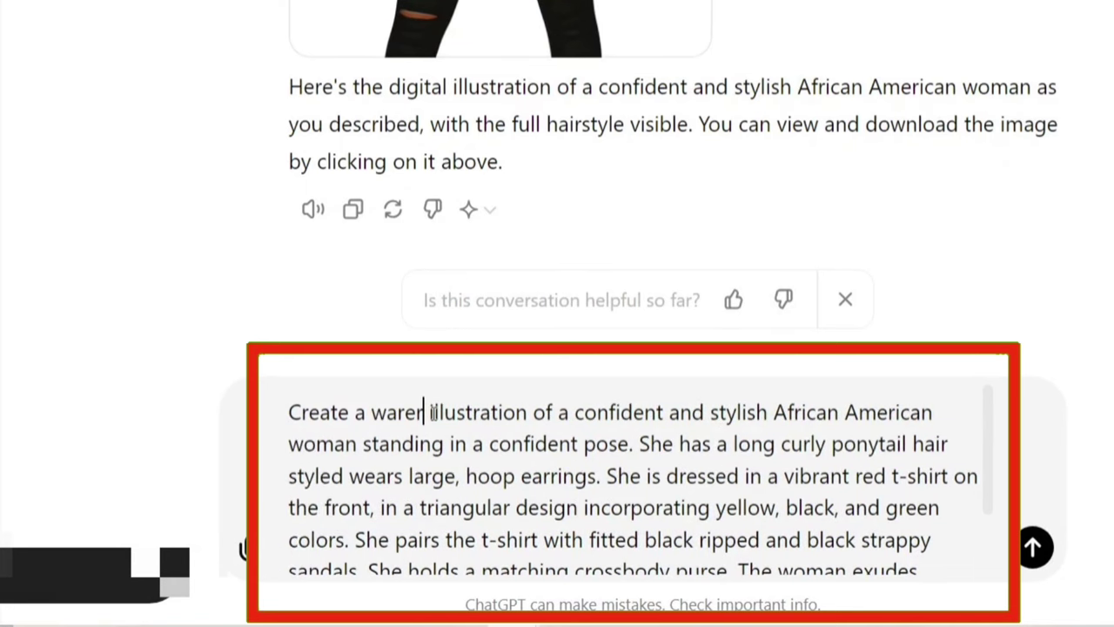
{"action": "key", "text": "BackSpace"}
{"action": "key", "text": "BackSpace"}
{"action": "key", "text": "BackSpace"}
{"action": "type", "text": "tercolor"}
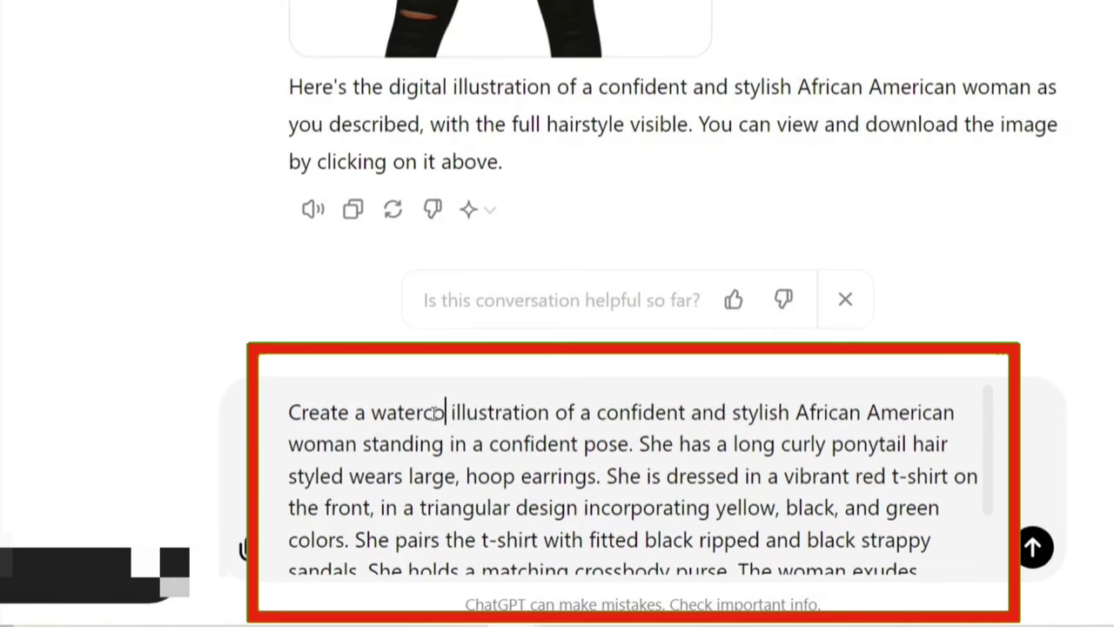
{"action": "key", "text": "Return"}
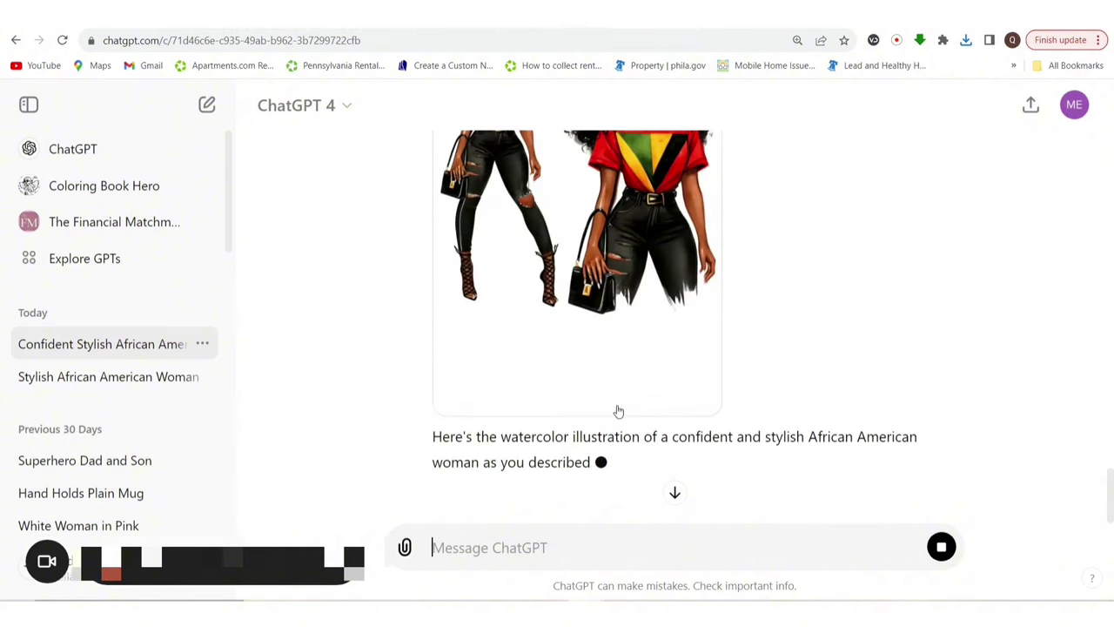
- Review the watercolor illustration, paste the copied prompt again and delete the sentence "She holds a matching crossbody purse."
{"action": "scroll", "coordinate": [617, 411], "scroll_direction": "up", "scroll_amount": 2}
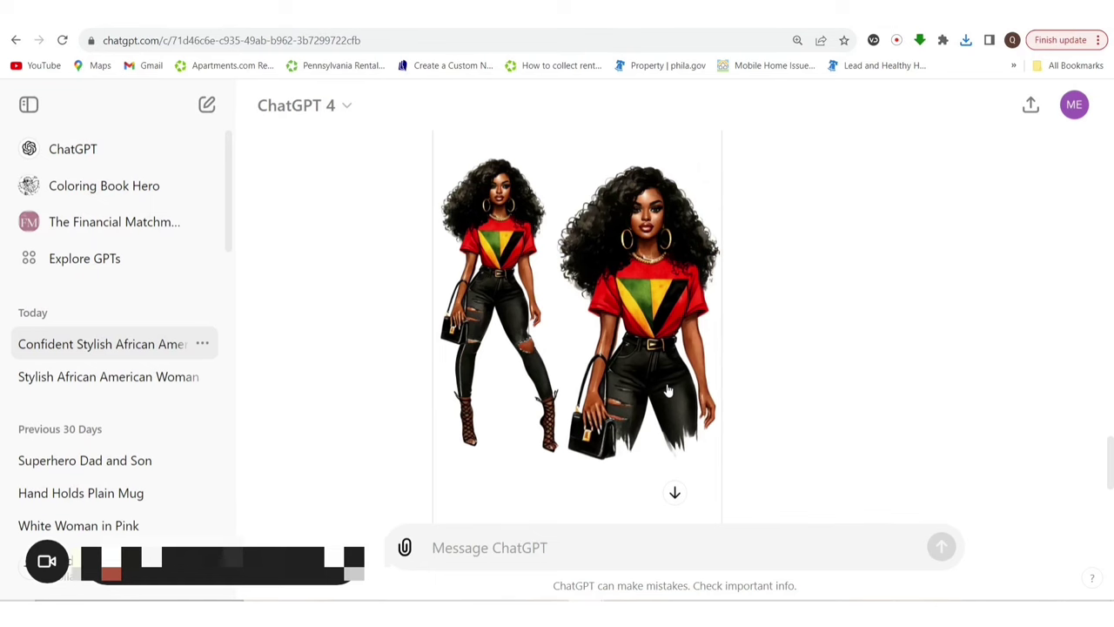
{"action": "scroll", "coordinate": [666, 386], "scroll_direction": "down", "scroll_amount": 4}
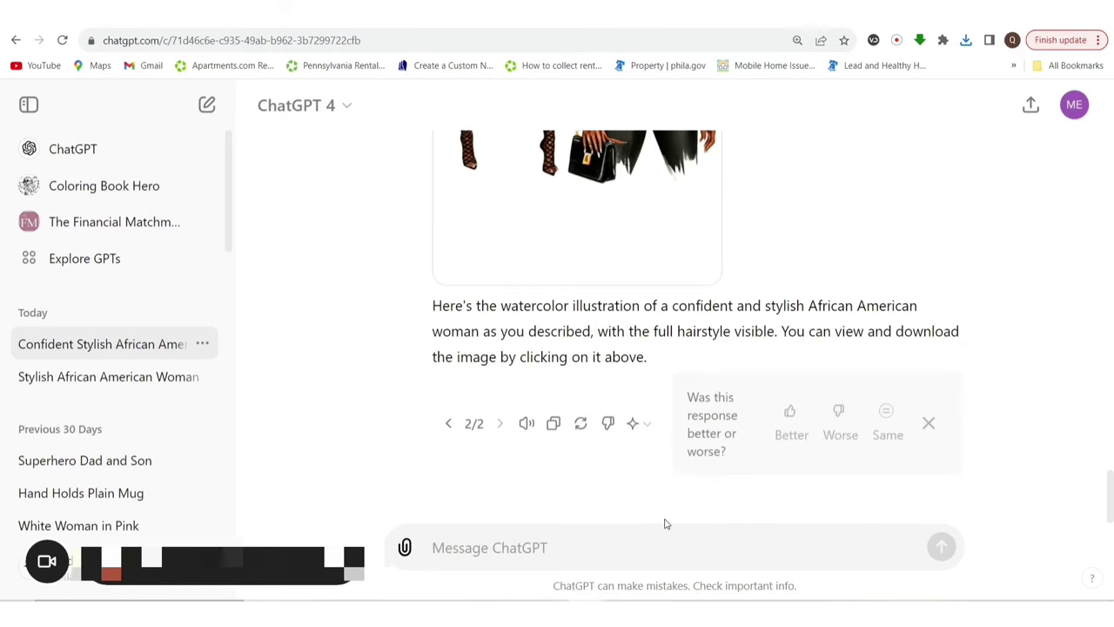
{"action": "key", "text": "ctrl+v"}
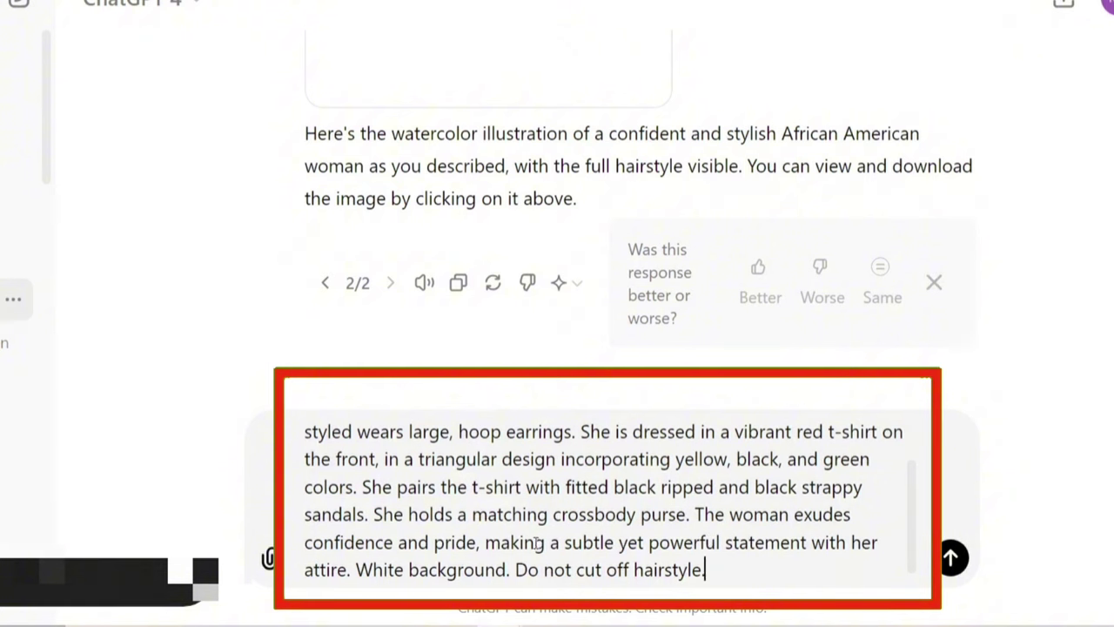
{"action": "left_click_drag", "start_coordinate": [383, 514], "coordinate": [688, 514]}
{"action": "key", "text": "BackSpace"}
{"action": "key", "text": "BackSpace"}
{"action": "key", "text": "BackSpace"}
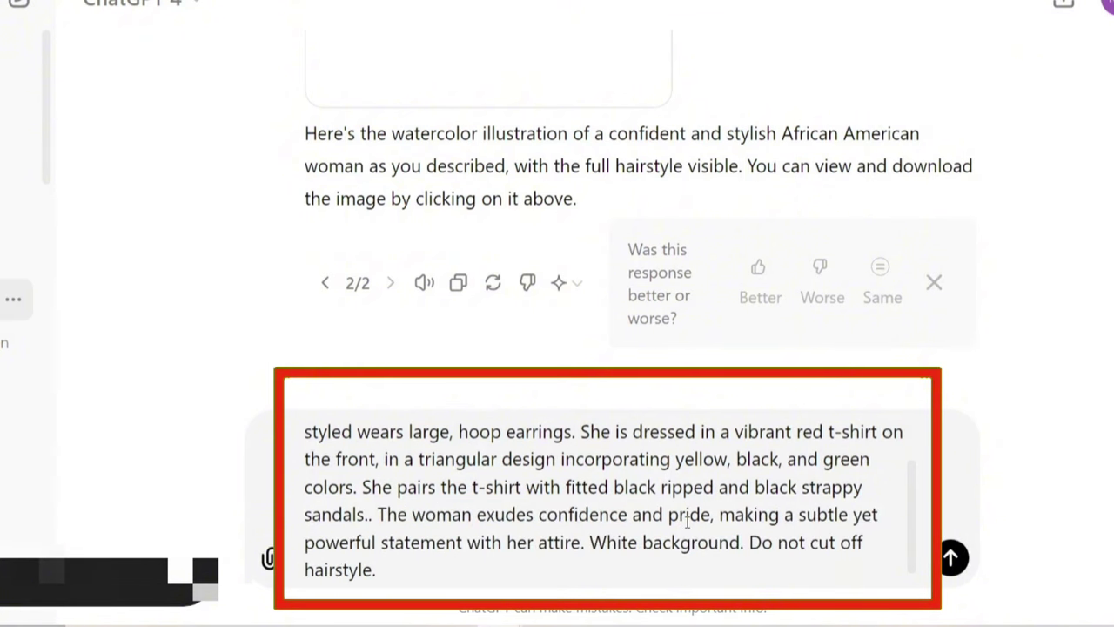
{"action": "key", "text": "BackSpace"}
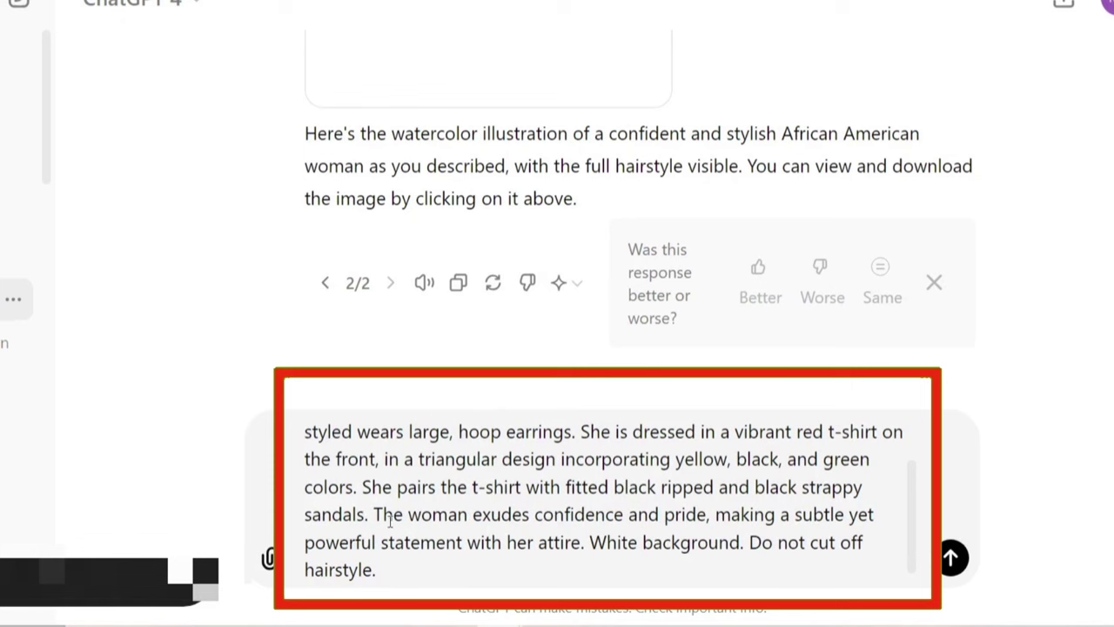
- Delete the sentence "The woman exudes confidence and pride, making a subtle yet powerful statement with her attire." from the prompt
{"action": "left_click_drag", "start_coordinate": [383, 514], "coordinate": [585, 541]}
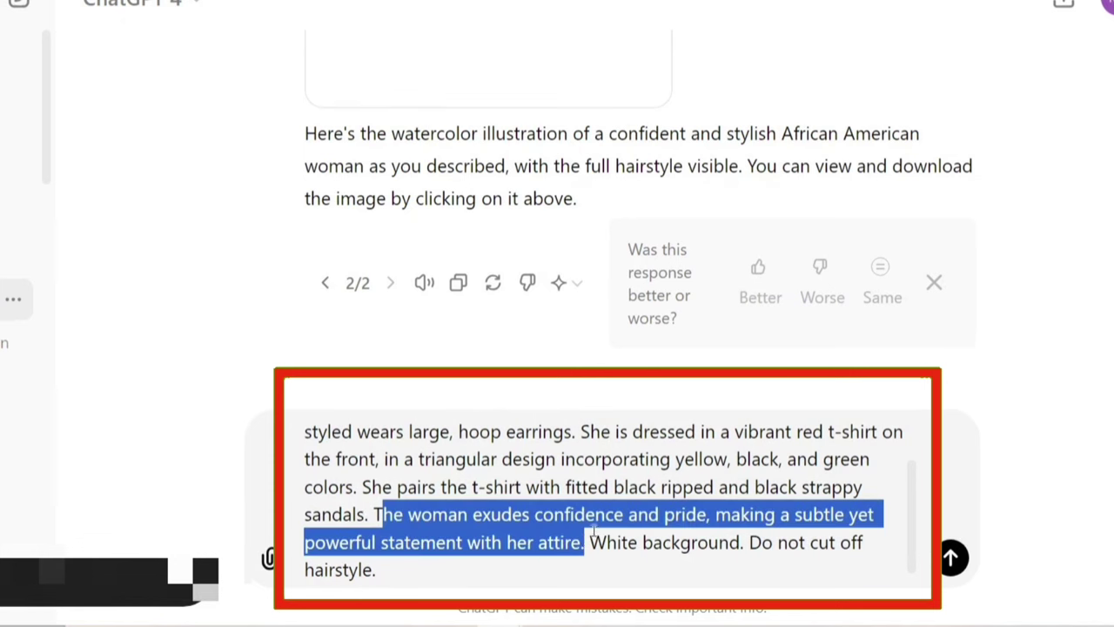
{"action": "key", "text": "BackSpace"}
{"action": "key", "text": "BackSpace"}
{"action": "key", "text": "BackSpace"}
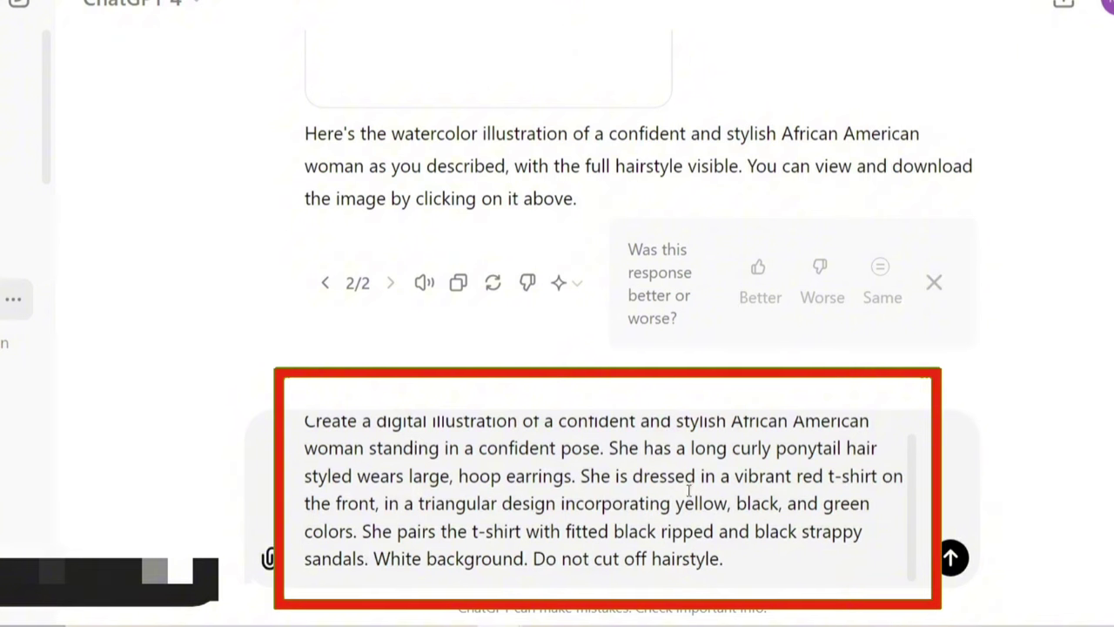
- Replace "long curly ponytail" with "afro" in the prompt's hair description
{"action": "left_click_drag", "start_coordinate": [693, 448], "coordinate": [845, 456]}
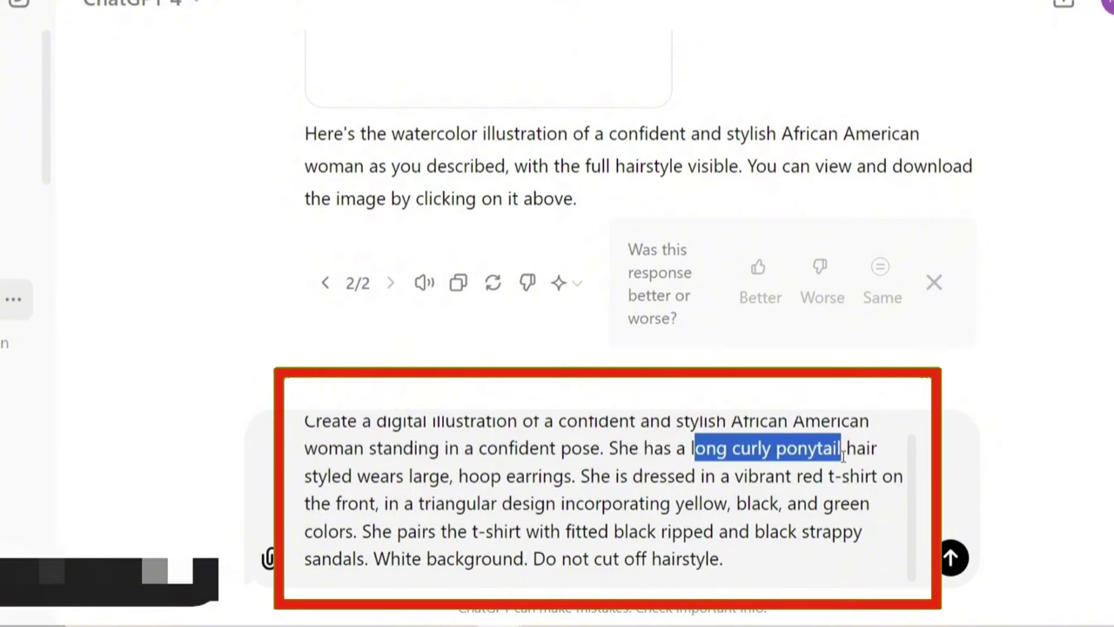
{"action": "key", "text": "BackSpace"}
{"action": "type", "text": "afro"}
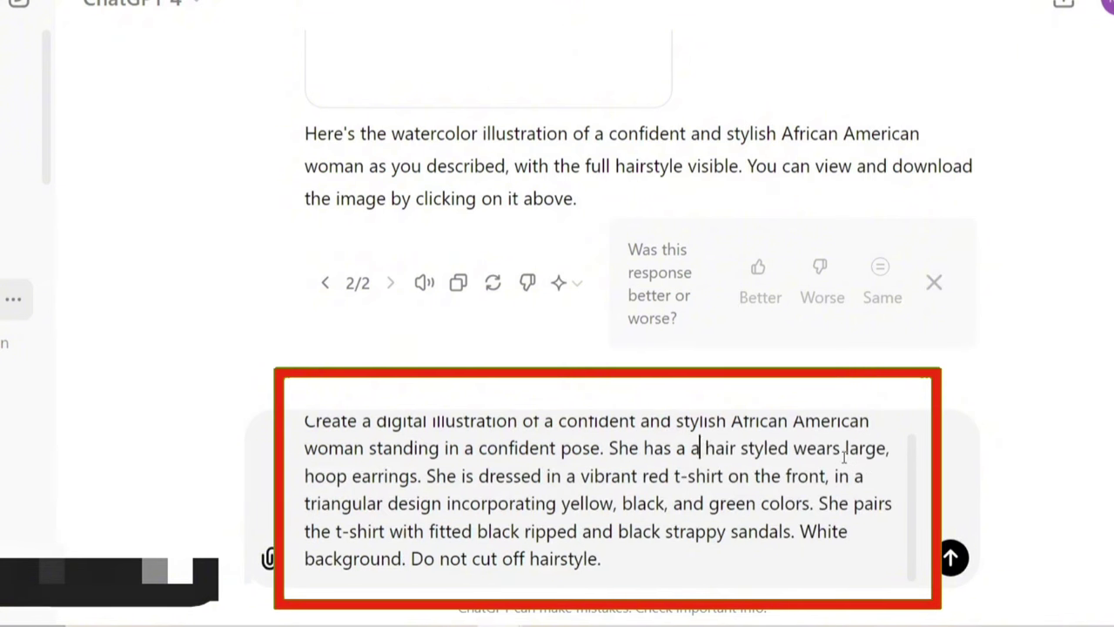
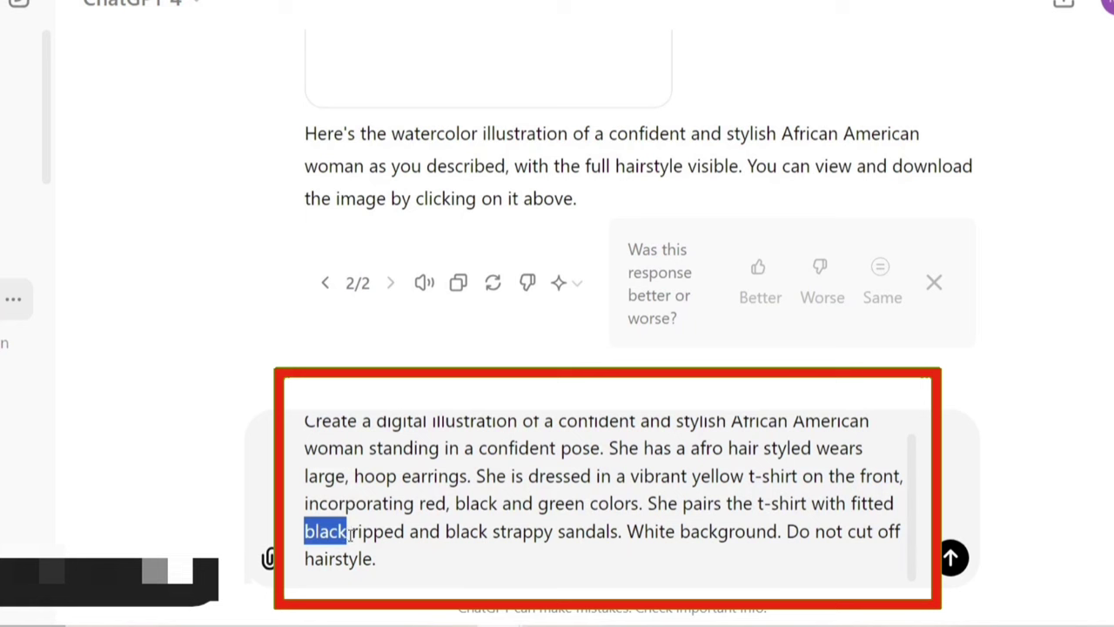
- Change "black" to "red" before "ripped" in the prompt and send the message
{"action": "key", "text": "BackSpace"}
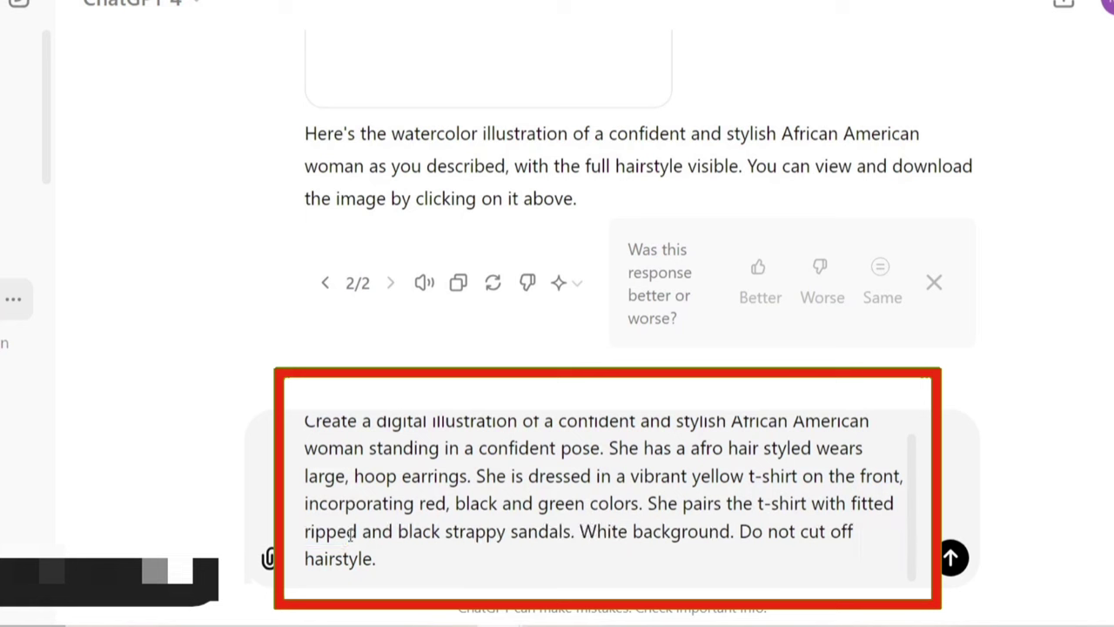
{"action": "type", "text": "red"}
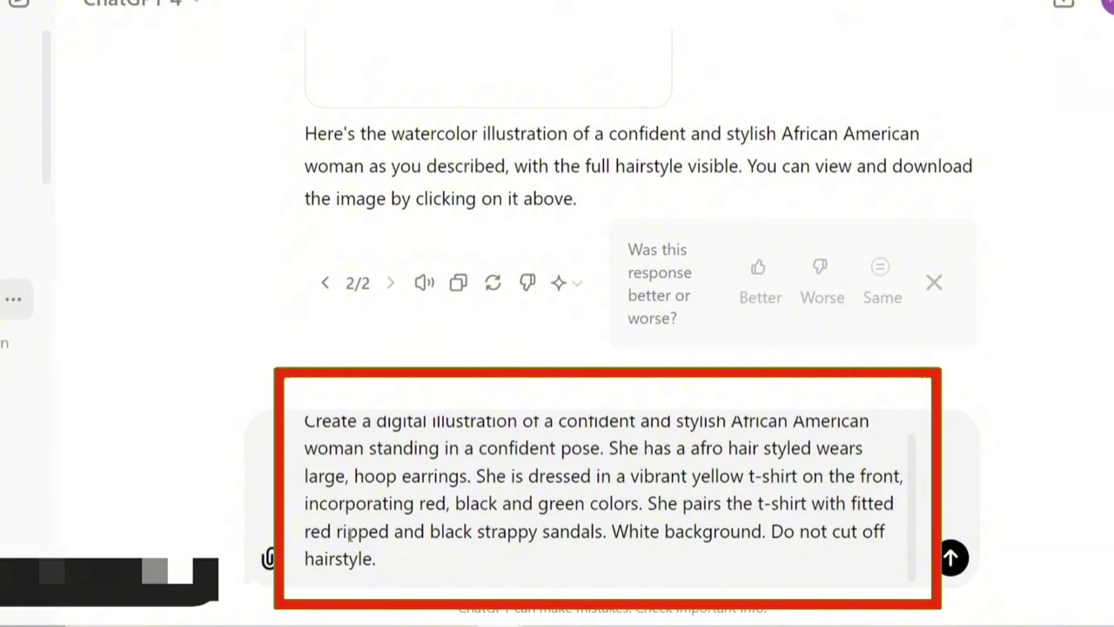
{"action": "left_click", "coordinate": [473, 546]}
{"action": "left_click", "coordinate": [951, 558]}
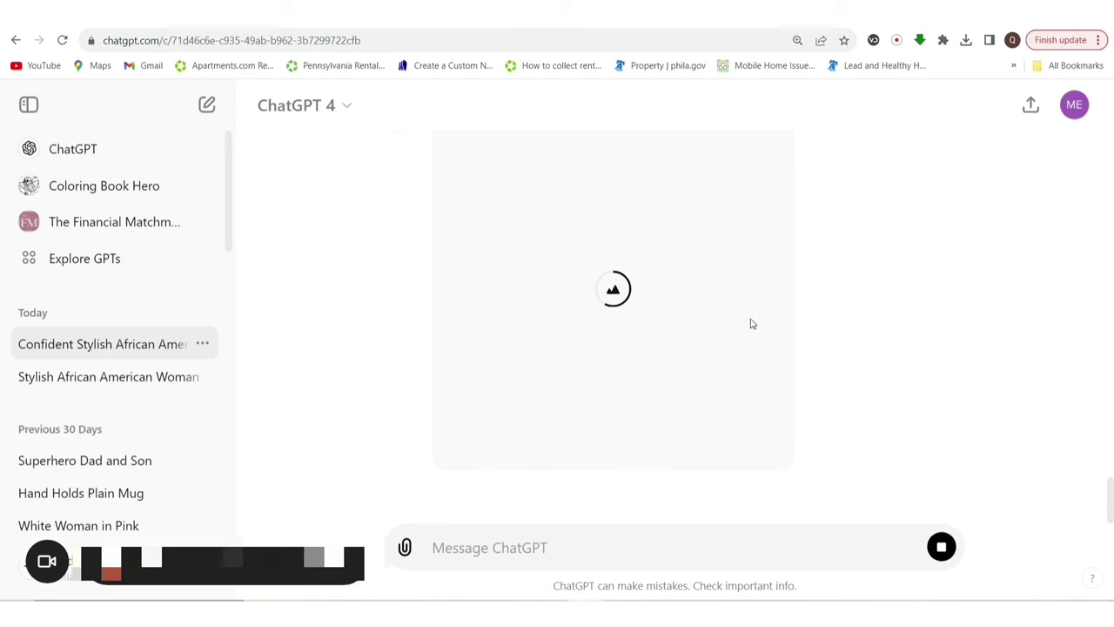
- Download the earlier watercolor illustration showing two women in red t-shirts with black purses
{"action": "scroll", "coordinate": [823, 368], "scroll_direction": "up", "scroll_amount": 5}
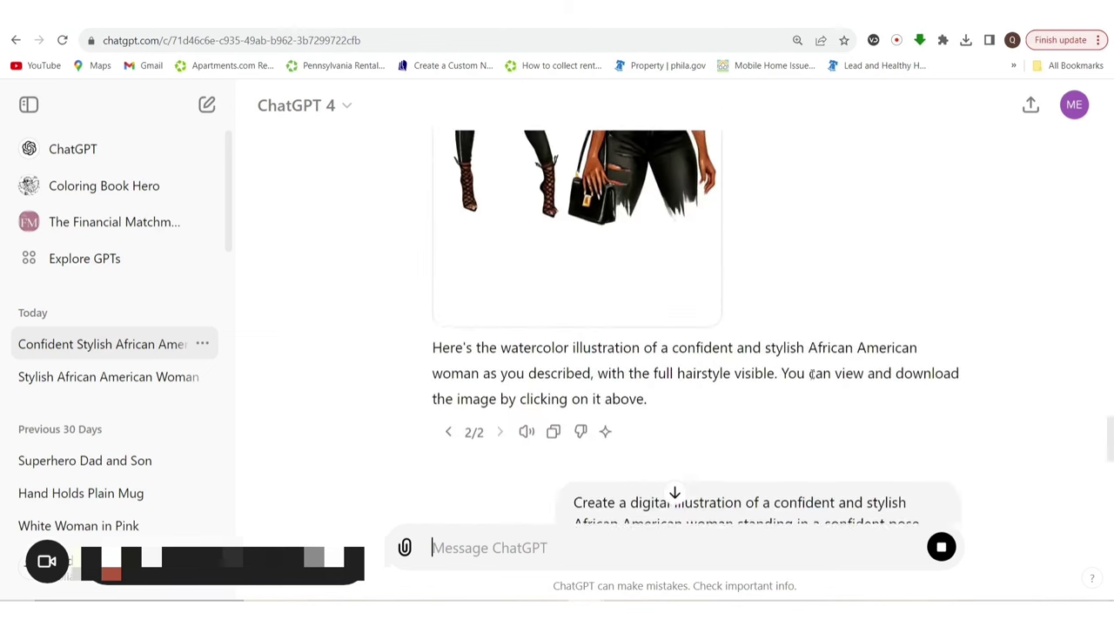
{"action": "mouse_move", "coordinate": [582, 129]}
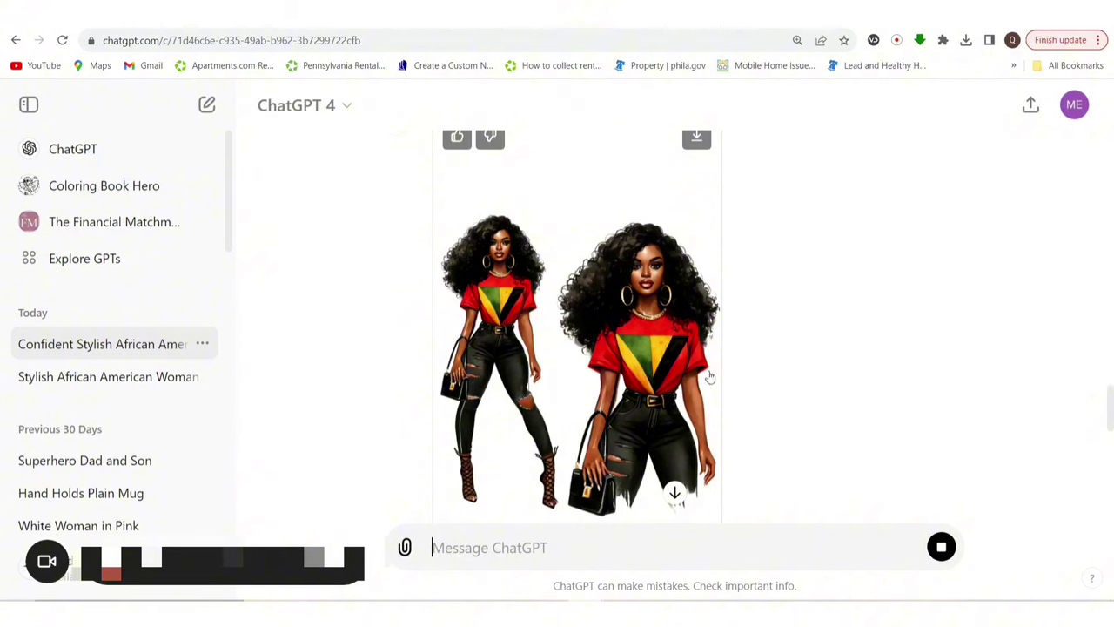
{"action": "left_click", "coordinate": [696, 141]}
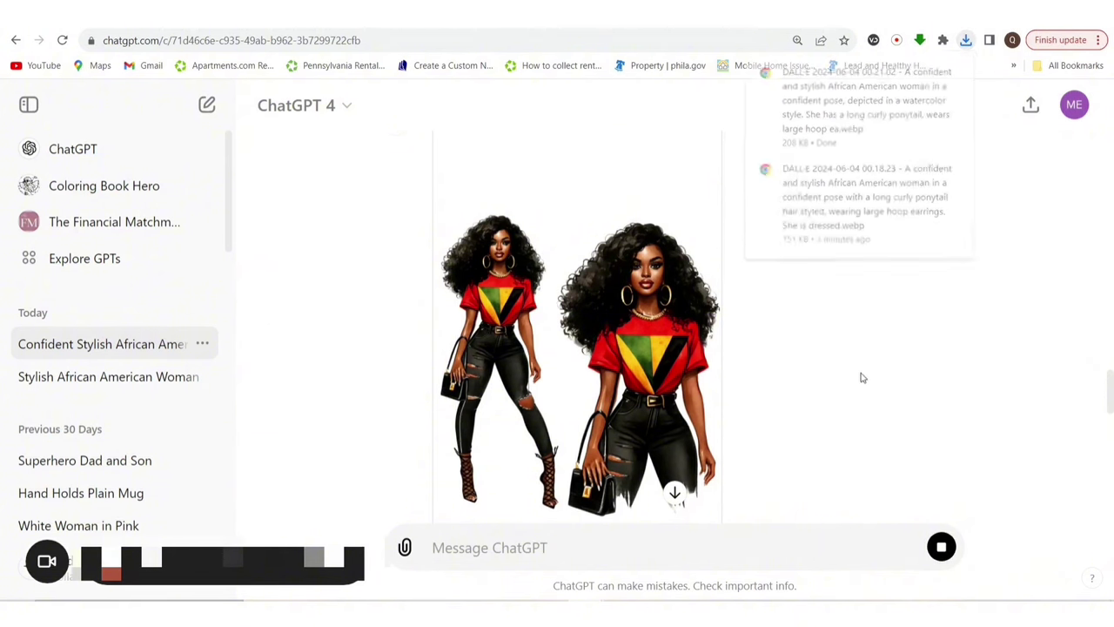
{"action": "scroll", "coordinate": [925, 336], "scroll_direction": "down", "scroll_amount": 2}
{"action": "scroll", "coordinate": [926, 337], "scroll_direction": "down", "scroll_amount": 5}
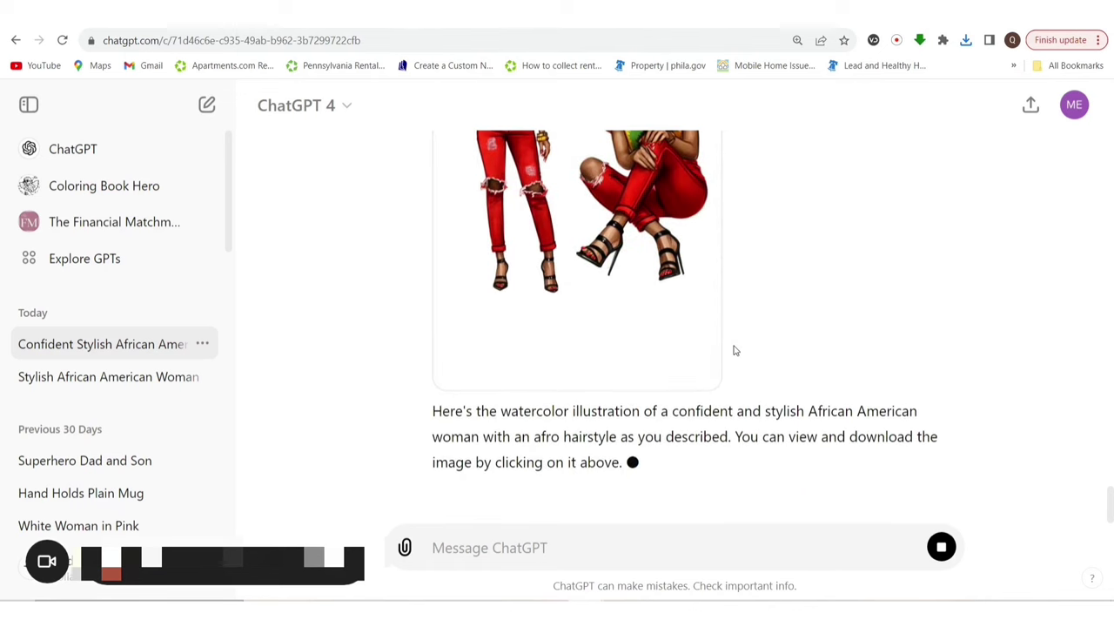
- Download the new illustration of the two afro-haired women in yellow t-shirts and red pants
{"action": "scroll", "coordinate": [661, 331], "scroll_direction": "up", "scroll_amount": 3}
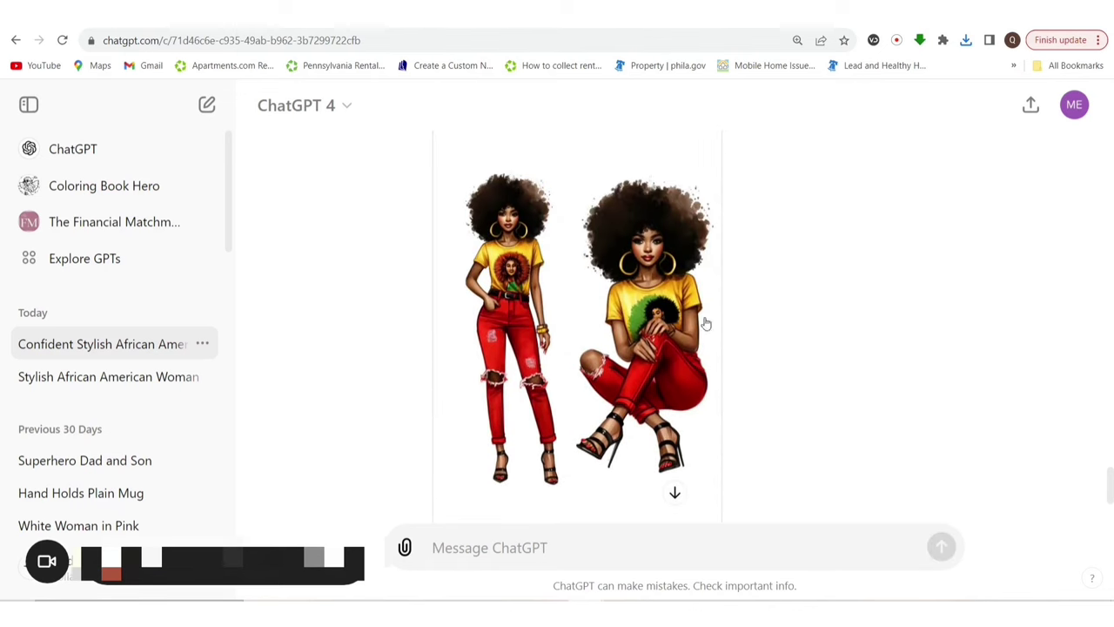
{"action": "scroll", "coordinate": [609, 287], "scroll_direction": "up", "scroll_amount": 2}
{"action": "left_click", "coordinate": [701, 174]}
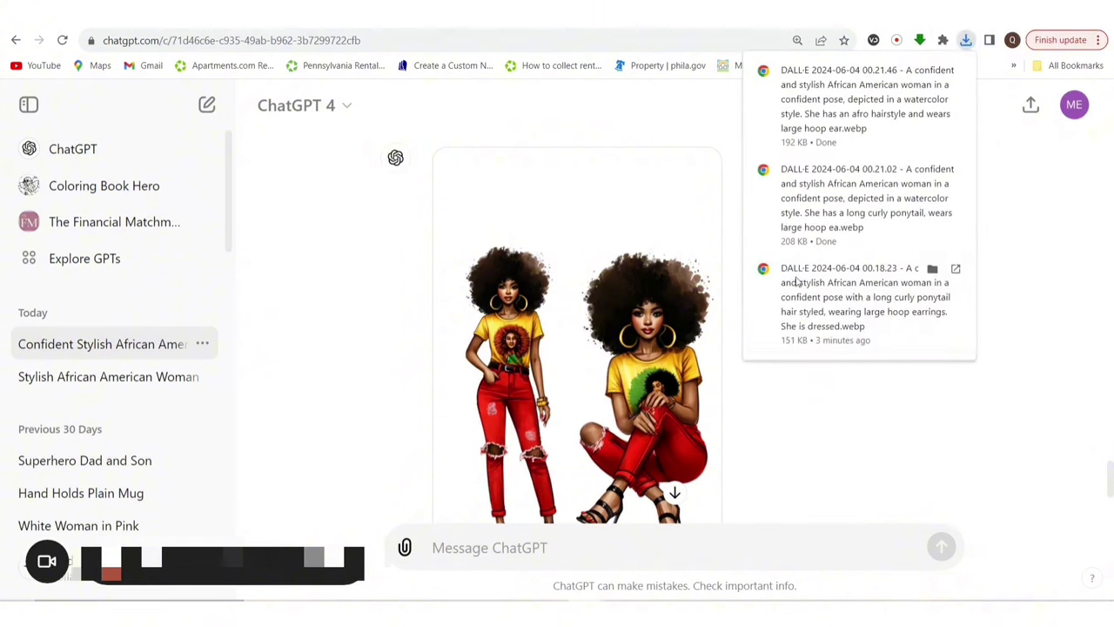
- Regenerate the afro illustration, download the new version from its enlarged view and close that view
{"action": "scroll", "coordinate": [835, 460], "scroll_direction": "down", "scroll_amount": 2}
{"action": "scroll", "coordinate": [820, 457], "scroll_direction": "down", "scroll_amount": 1}
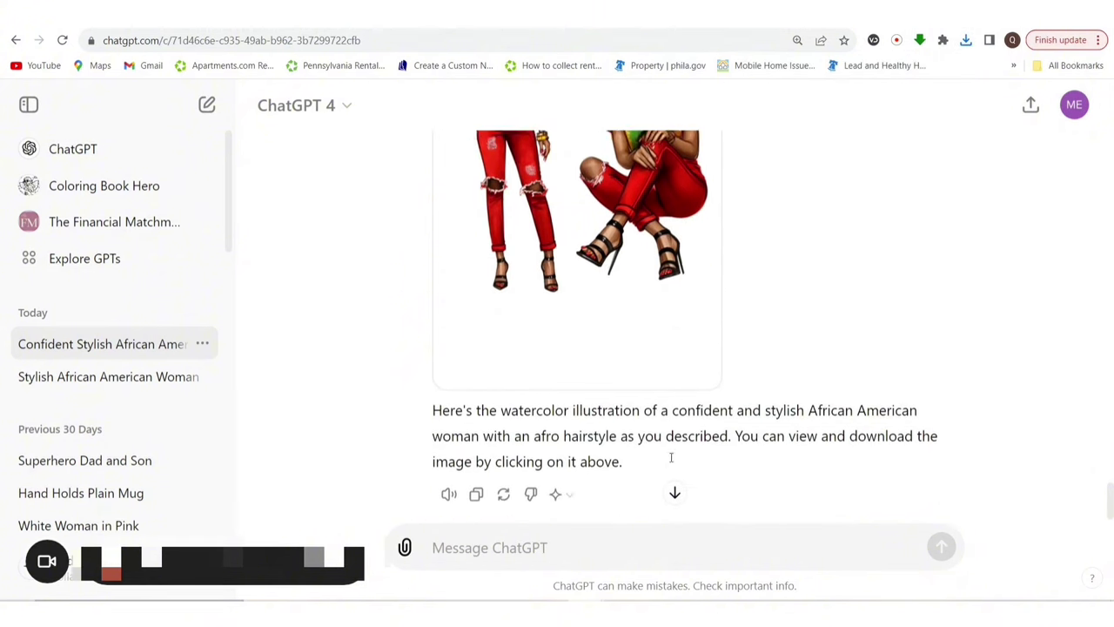
{"action": "left_click", "coordinate": [503, 470]}
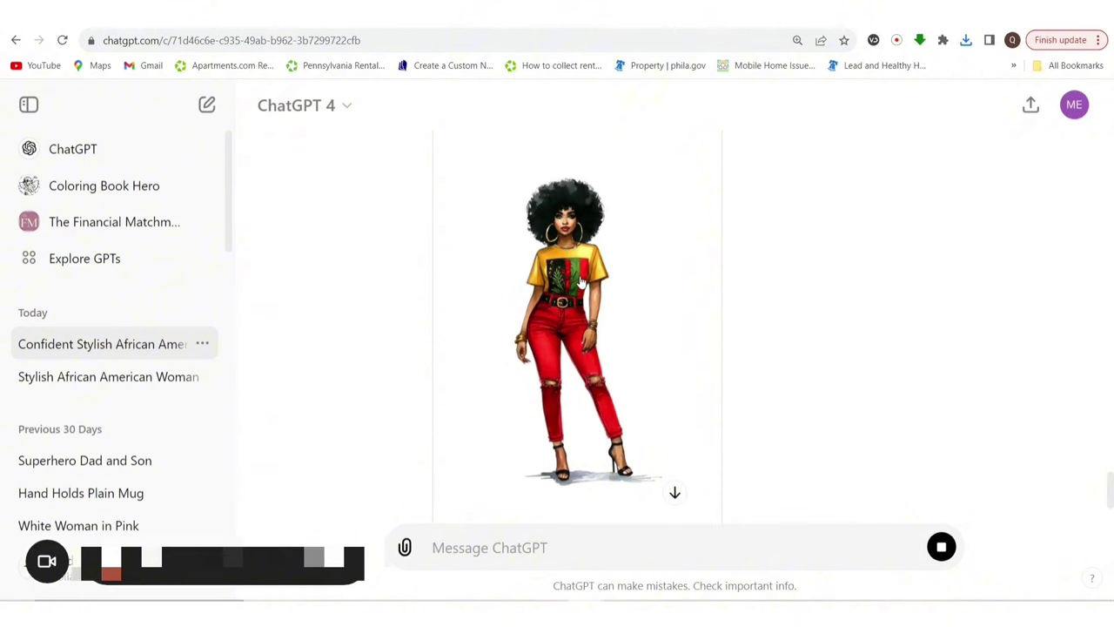
{"action": "mouse_move", "coordinate": [664, 164]}
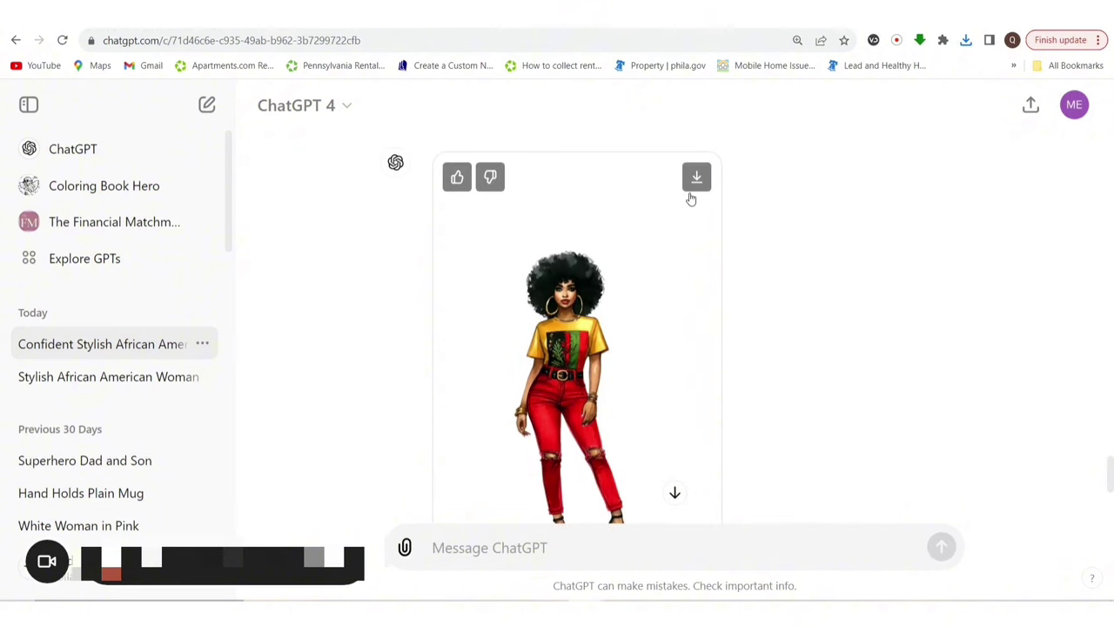
{"action": "left_click", "coordinate": [691, 200]}
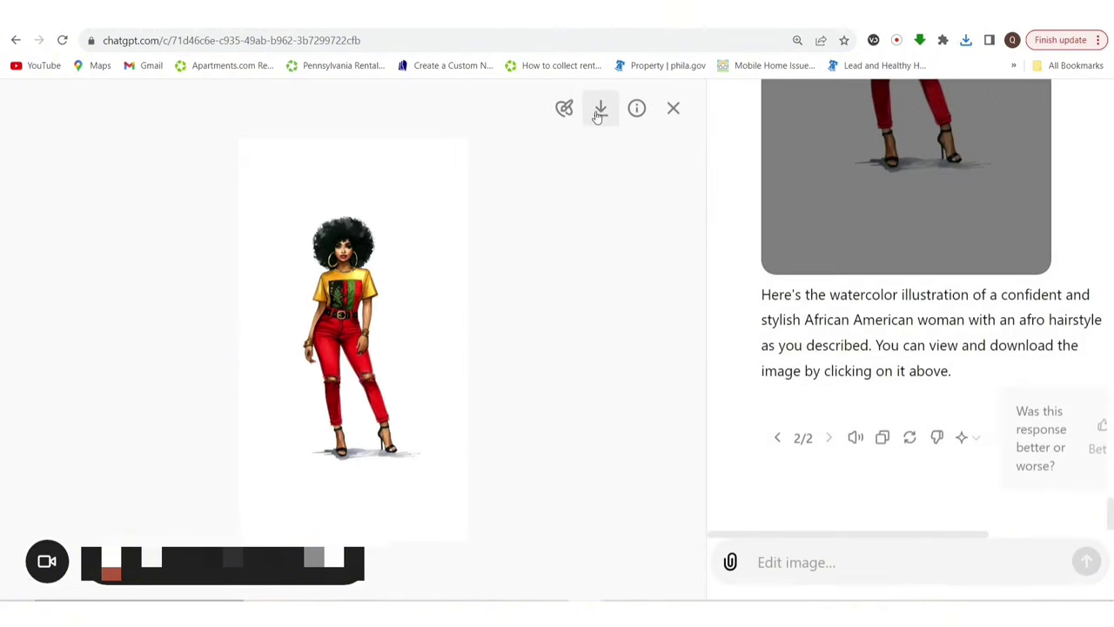
{"action": "left_click", "coordinate": [673, 107]}
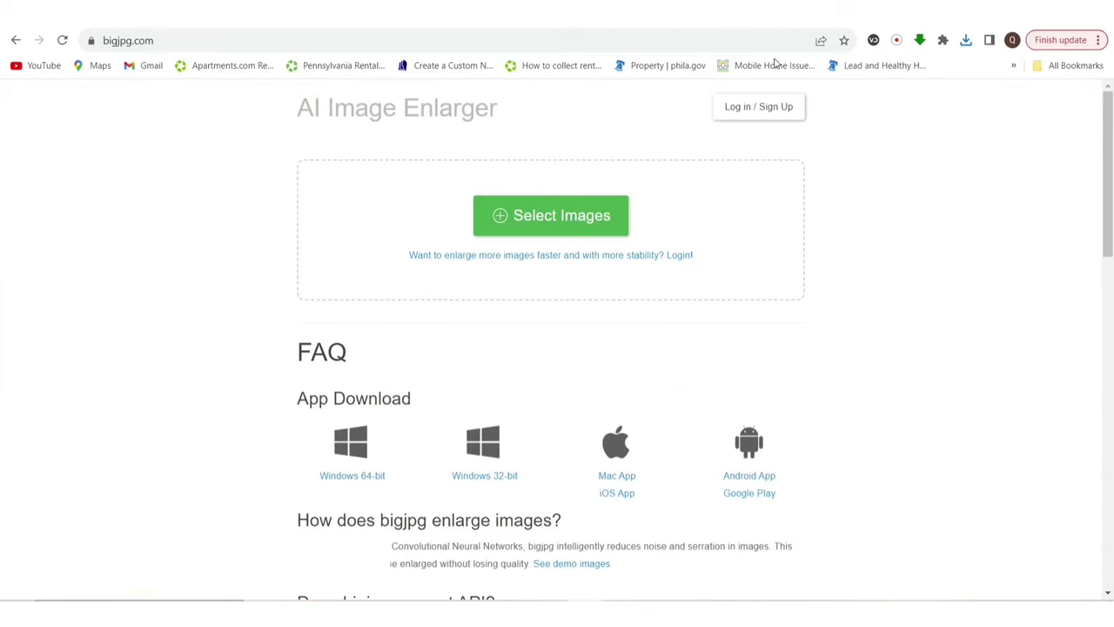
- Add the DALL·E 00.18.23 image of the woman in the red t-shirt to the enlarger
{"action": "left_click", "coordinate": [520, 232]}
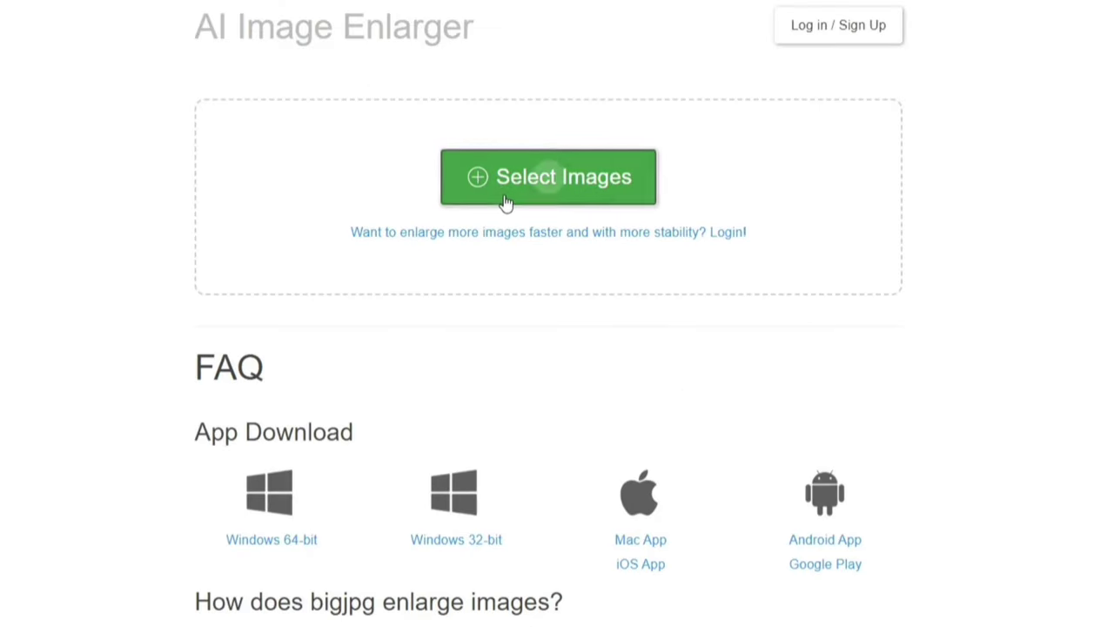
{"action": "left_click", "coordinate": [508, 200]}
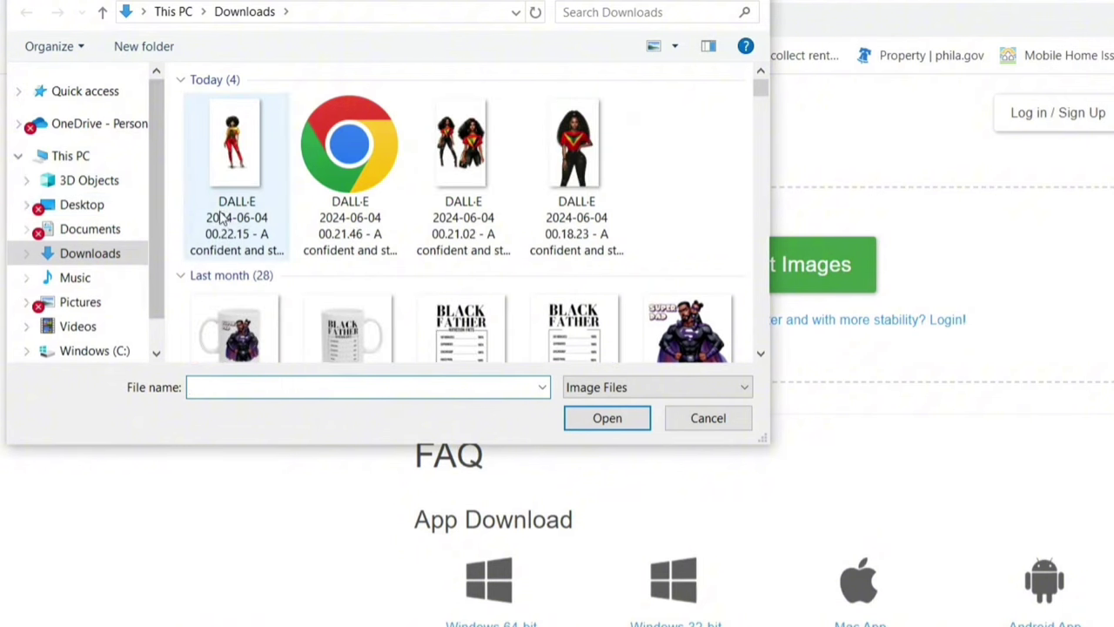
{"action": "left_click", "coordinate": [588, 167]}
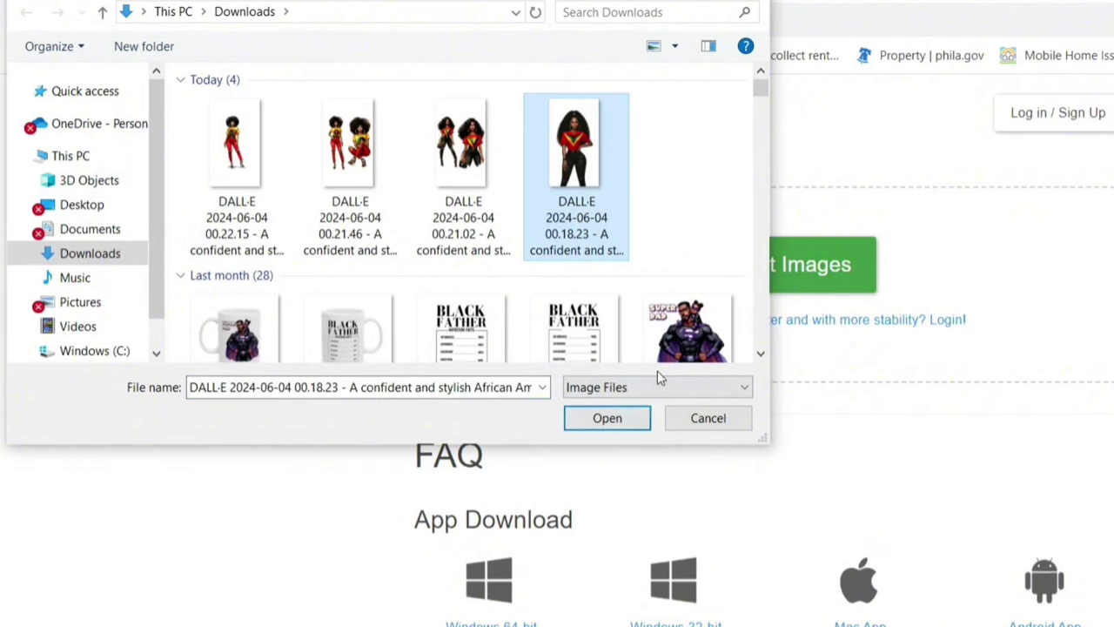
{"action": "left_click", "coordinate": [634, 419]}
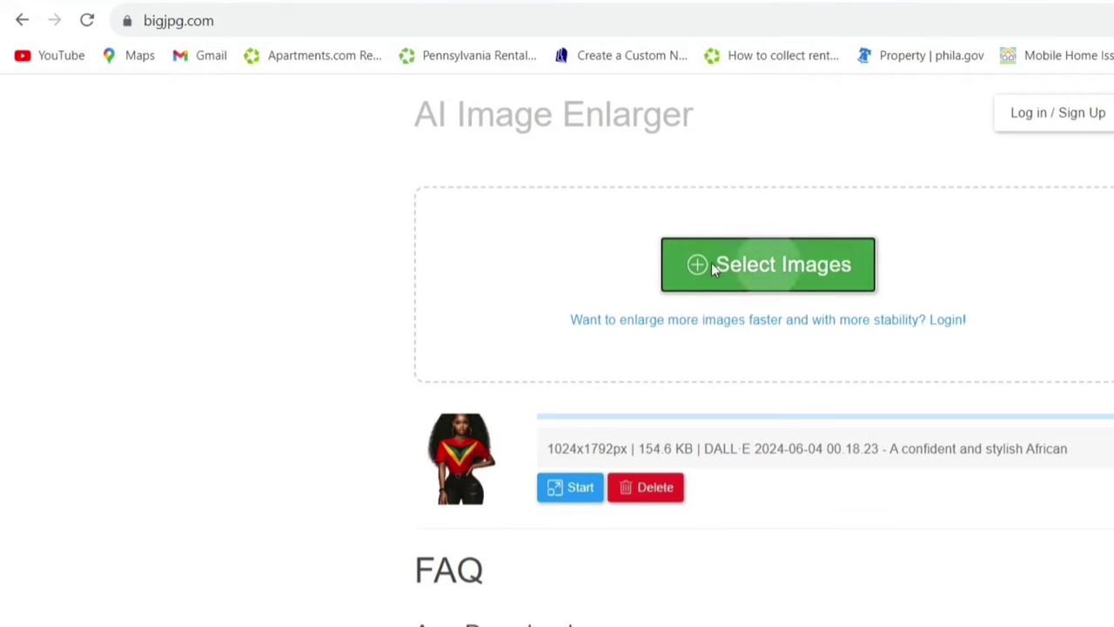
- Add the DALL·E 00.21.46 image of the two afro-haired women in yellow t-shirts to the enlarger
{"action": "left_click", "coordinate": [687, 274]}
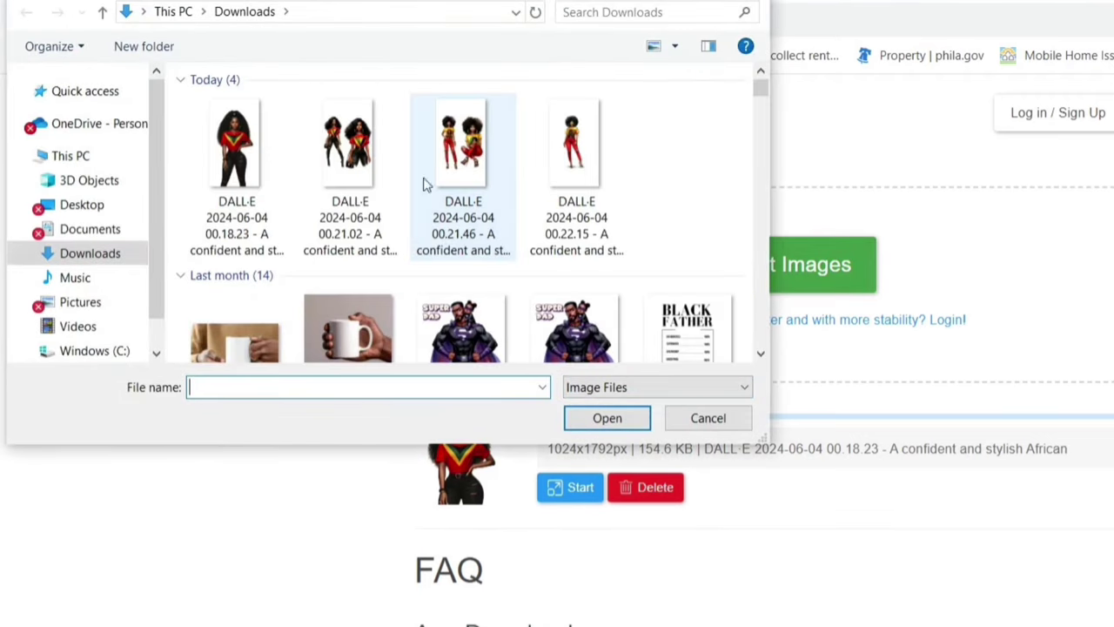
{"action": "left_click", "coordinate": [460, 177]}
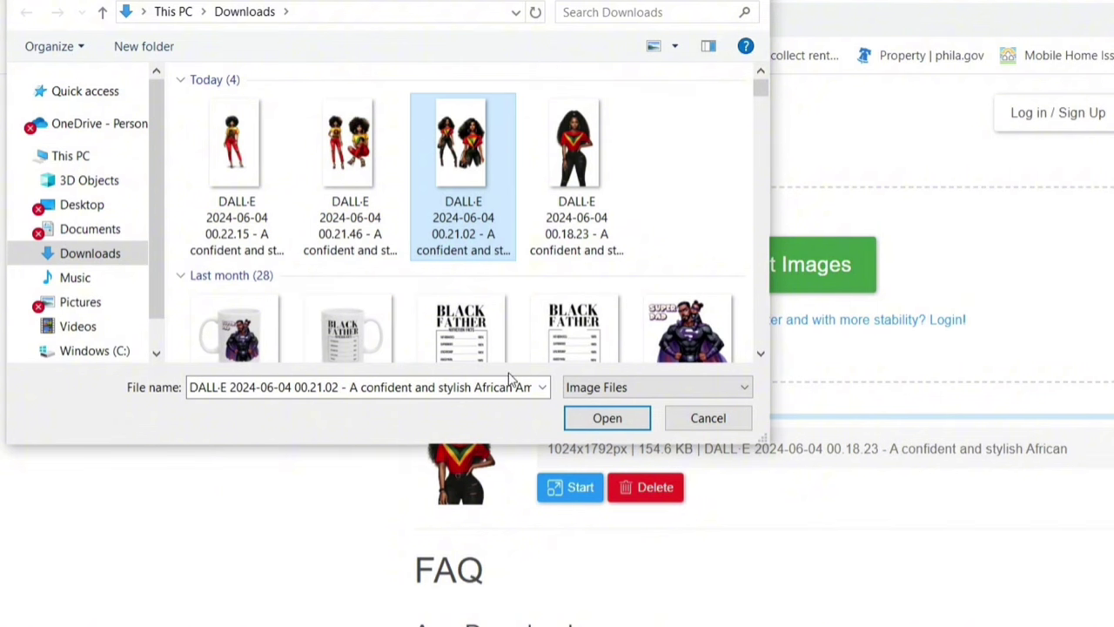
{"action": "left_click", "coordinate": [218, 173]}
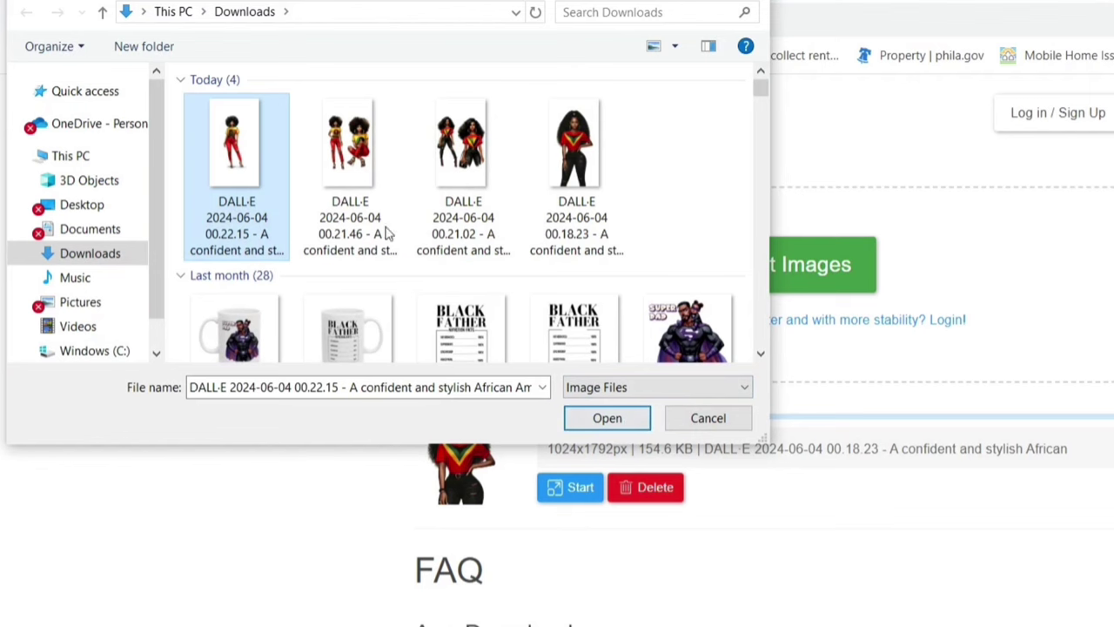
{"action": "left_click", "coordinate": [357, 188]}
{"action": "left_click", "coordinate": [606, 418]}
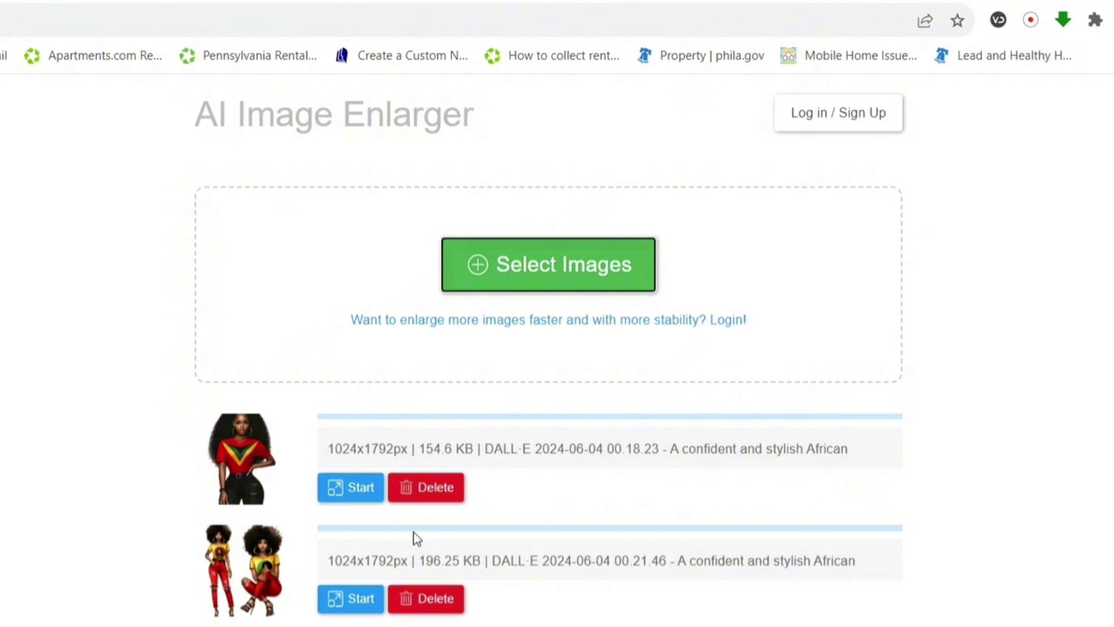
- Start enlarging both added images as Artwork with 4x upscaling and Highest noise reduction
{"action": "left_click", "coordinate": [355, 493]}
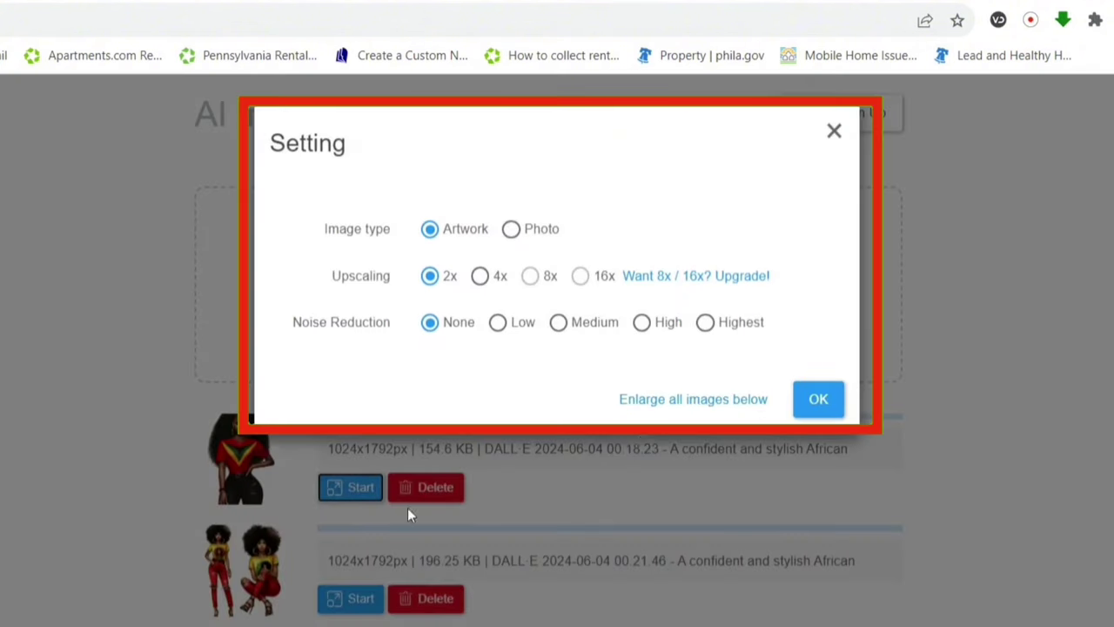
{"action": "left_click", "coordinate": [481, 277]}
{"action": "left_click", "coordinate": [704, 327]}
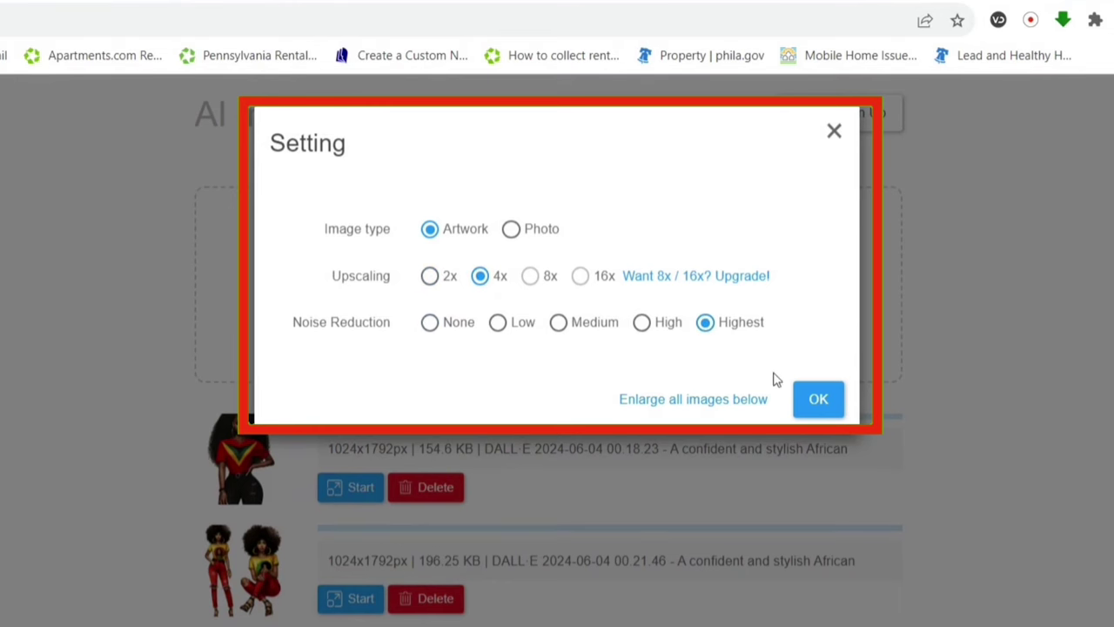
{"action": "left_click", "coordinate": [818, 402]}
{"action": "left_click", "coordinate": [360, 599]}
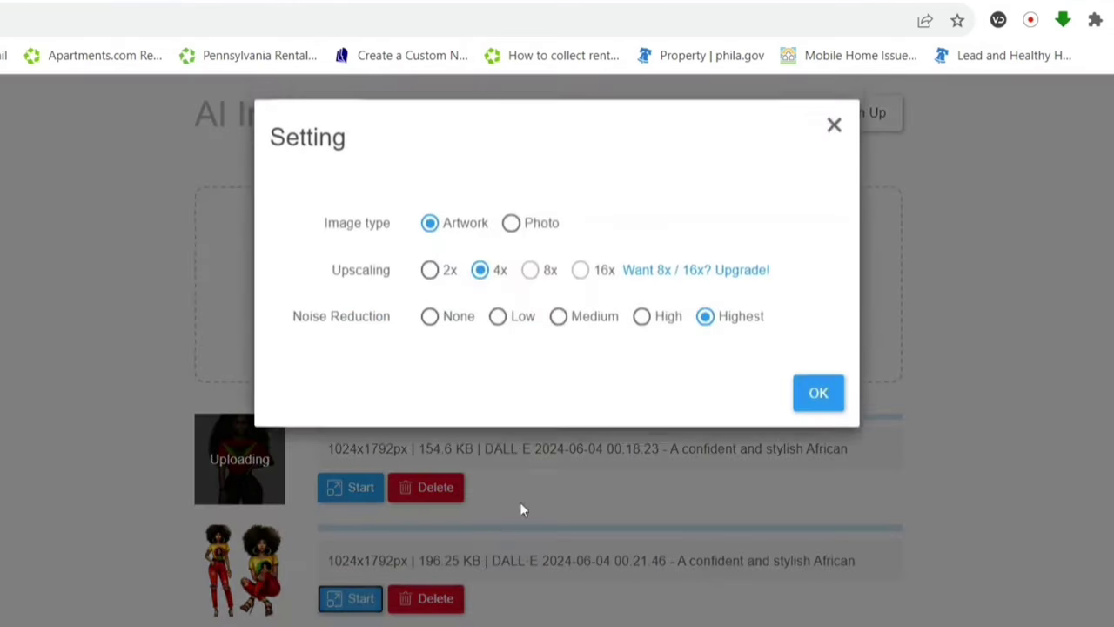
{"action": "left_click", "coordinate": [811, 408]}
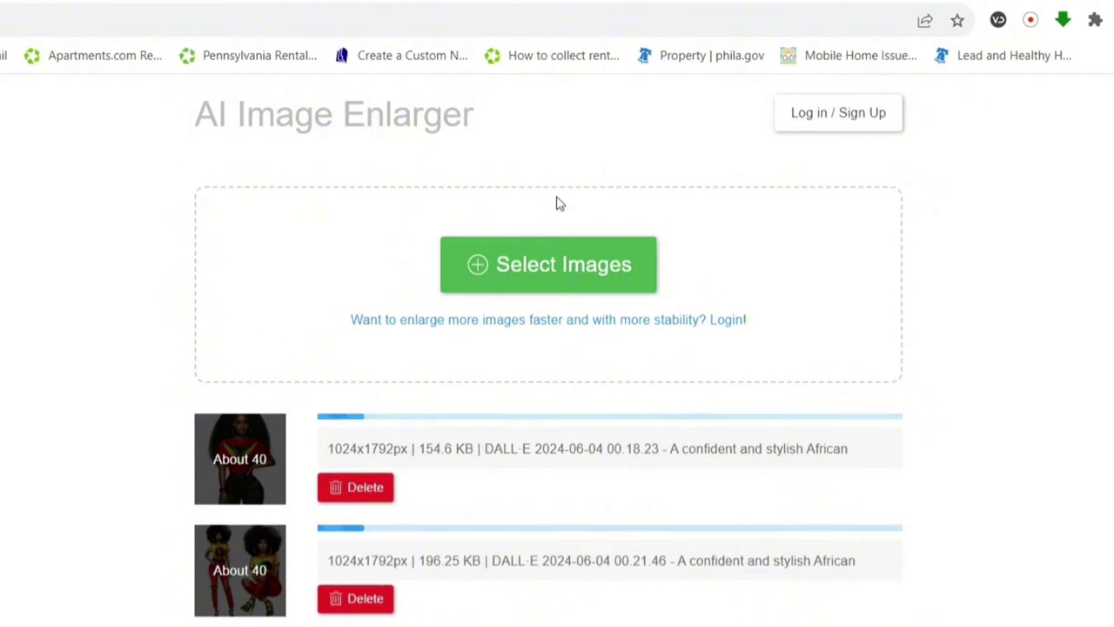
- Open Canva's home page in a new browser tab
{"action": "key", "text": "ctrl+t"}
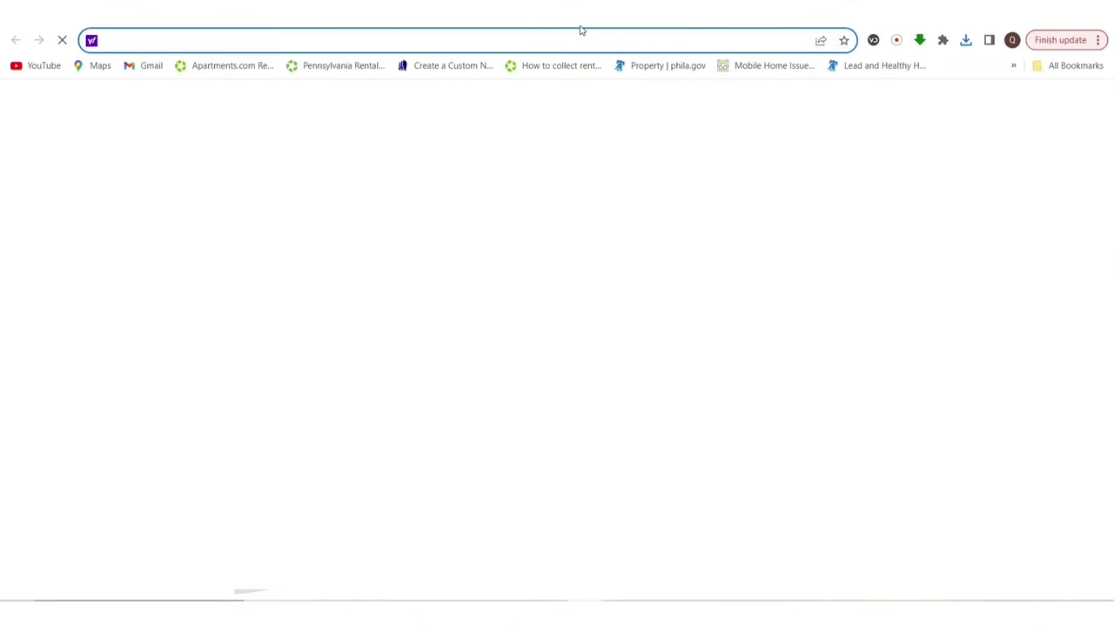
{"action": "type", "text": "ca"}
{"action": "key", "text": "Return"}
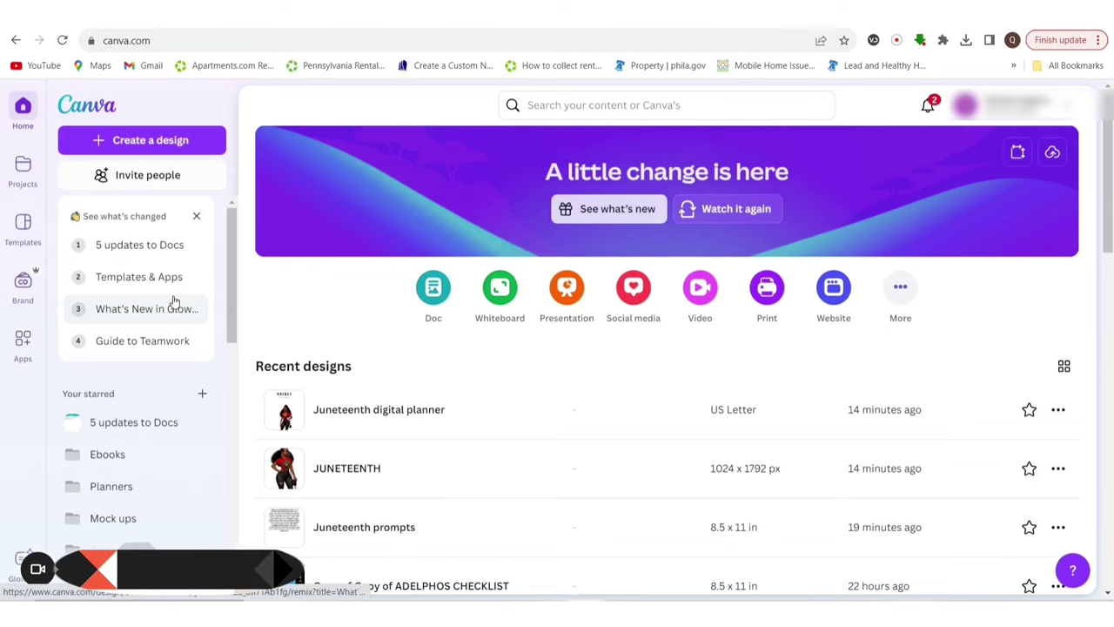
- Upload the DALL·E 00.18.23 image from Downloads as the file to start from
{"action": "left_click", "coordinate": [1051, 154]}
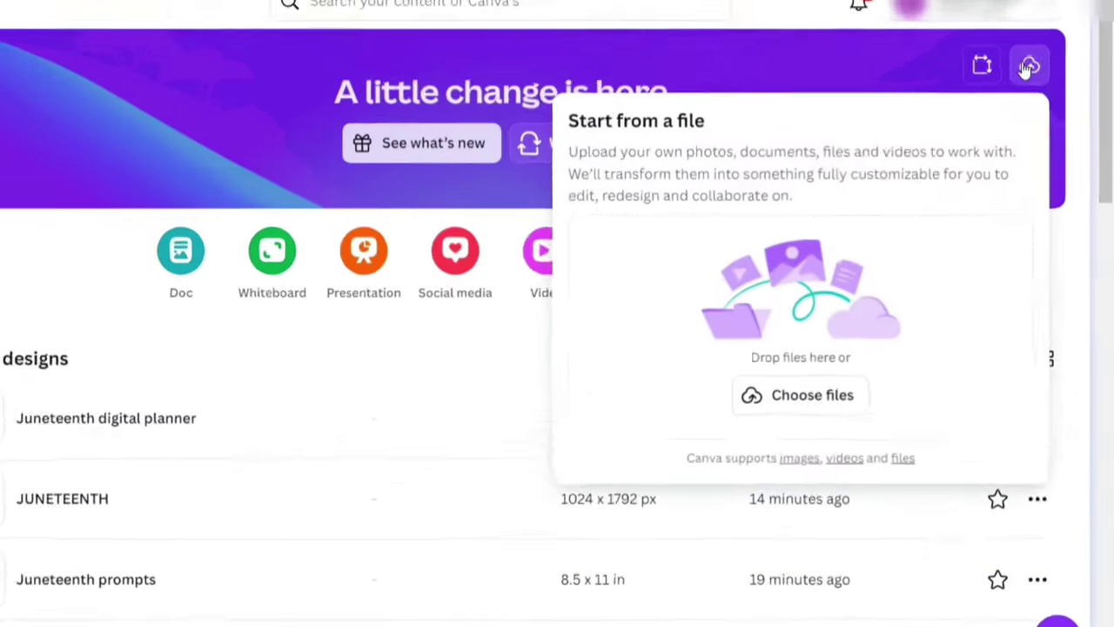
{"action": "left_click", "coordinate": [806, 402]}
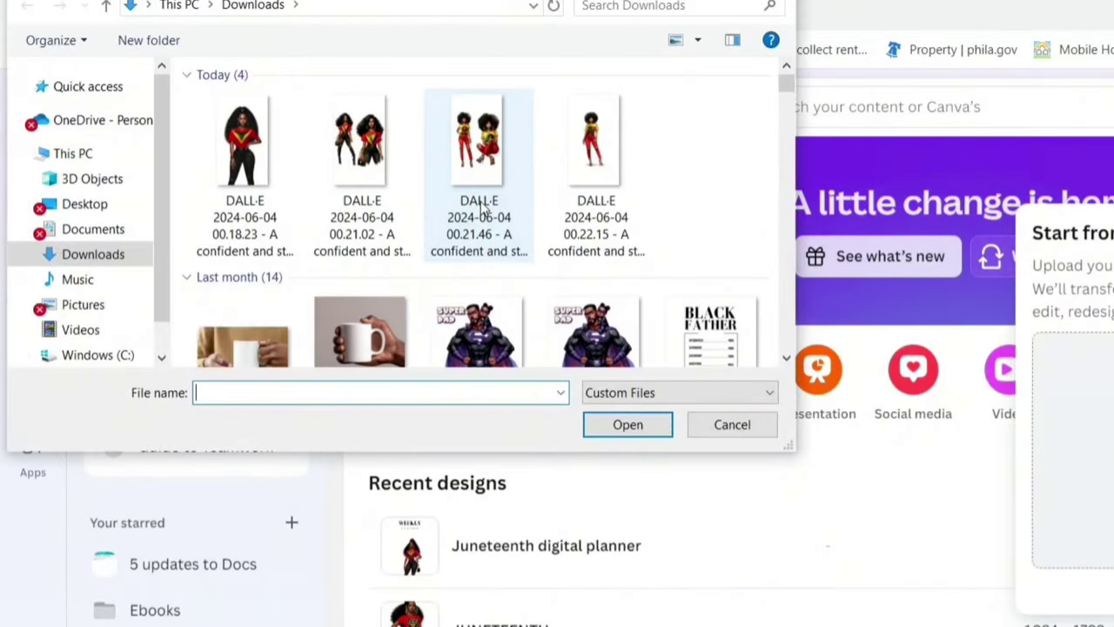
{"action": "left_click", "coordinate": [261, 202]}
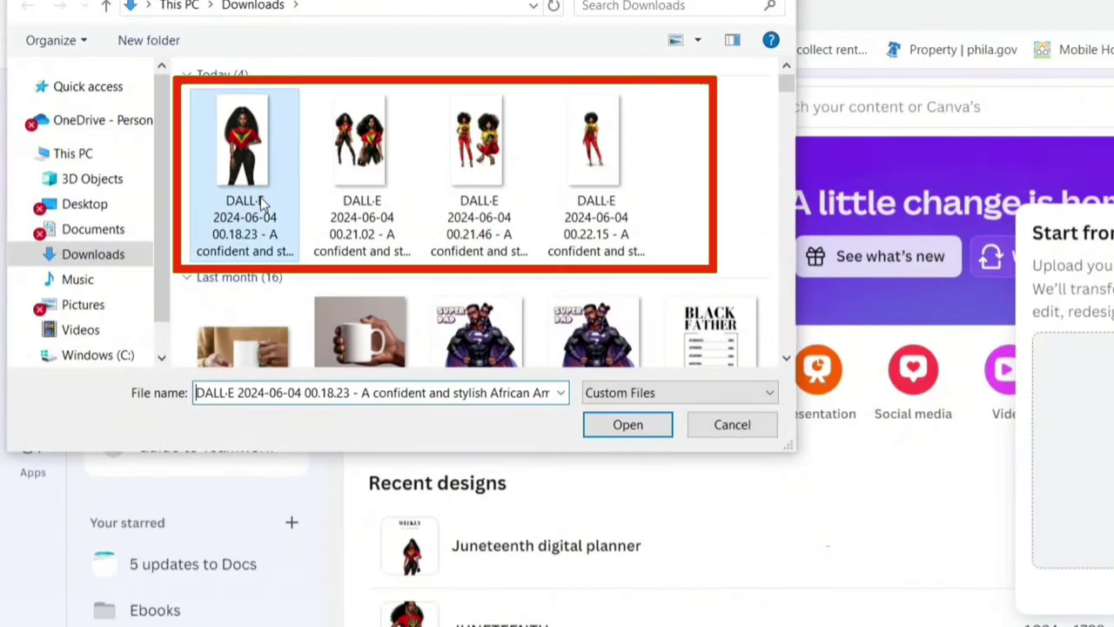
{"action": "left_click", "coordinate": [628, 424]}
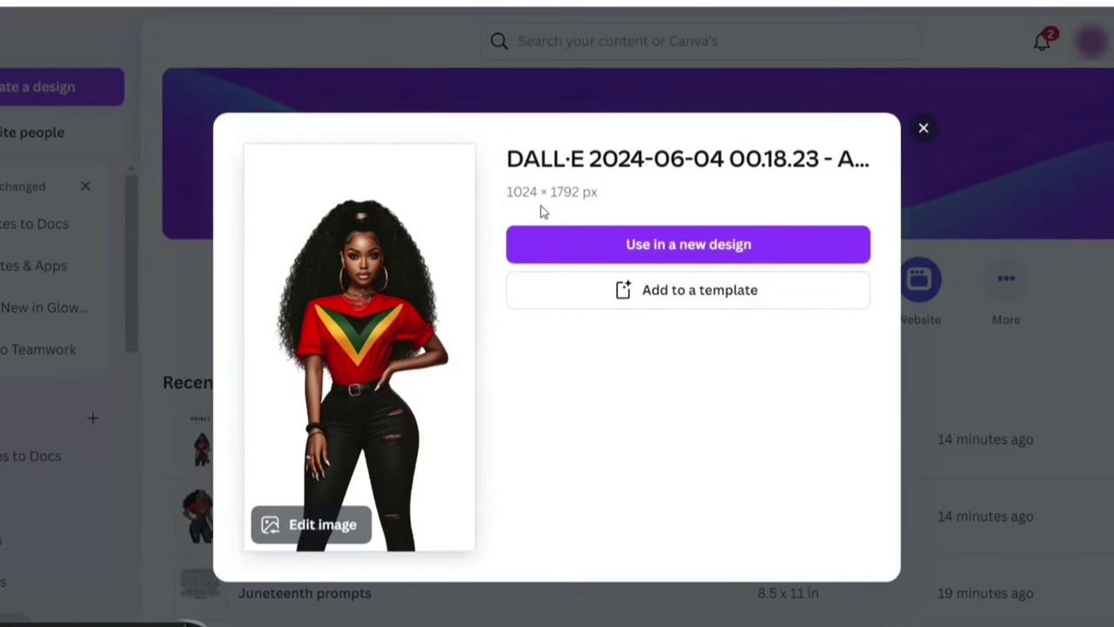
- Use the uploaded image in a new custom-size design of 1024 × 1792 px
{"action": "left_click", "coordinate": [702, 243]}
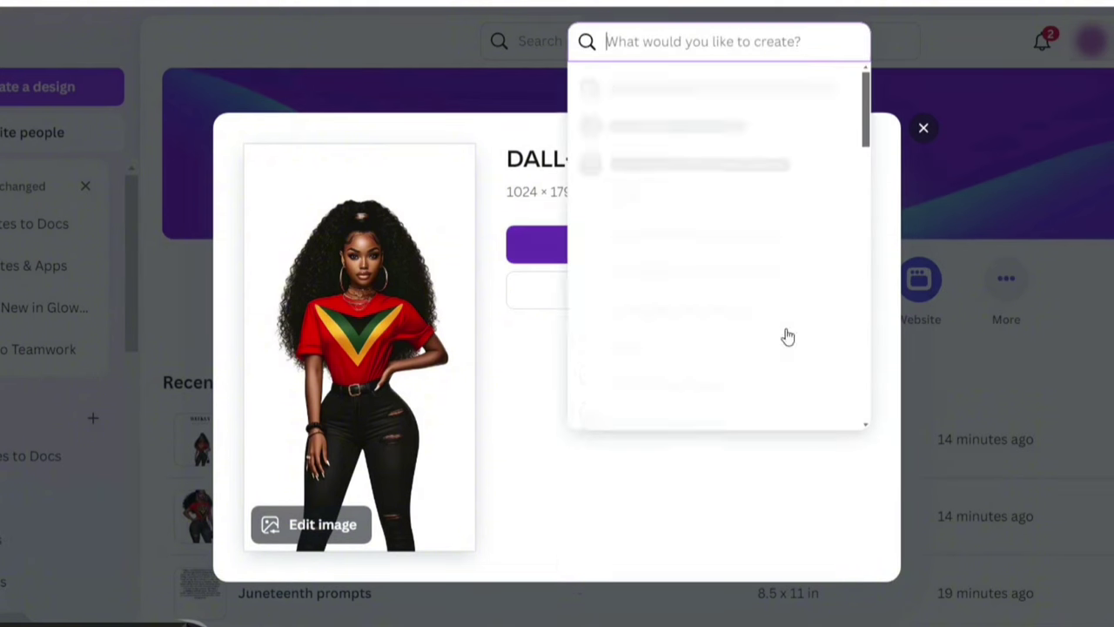
{"action": "left_click", "coordinate": [552, 392]}
{"action": "left_click", "coordinate": [666, 253]}
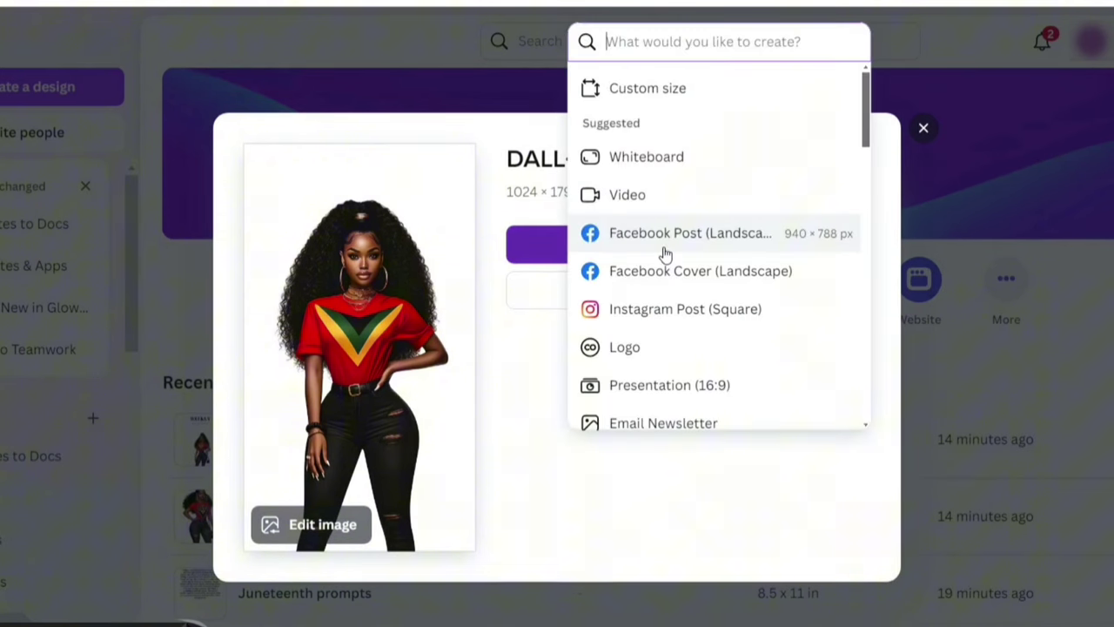
{"action": "left_click", "coordinate": [675, 92]}
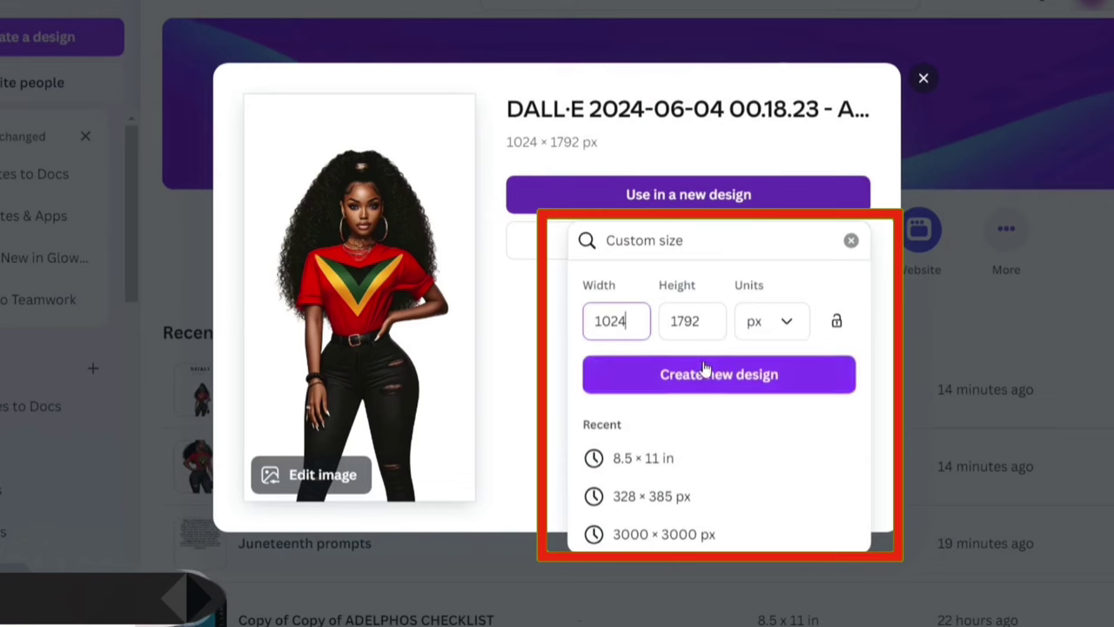
{"action": "left_click", "coordinate": [707, 374]}
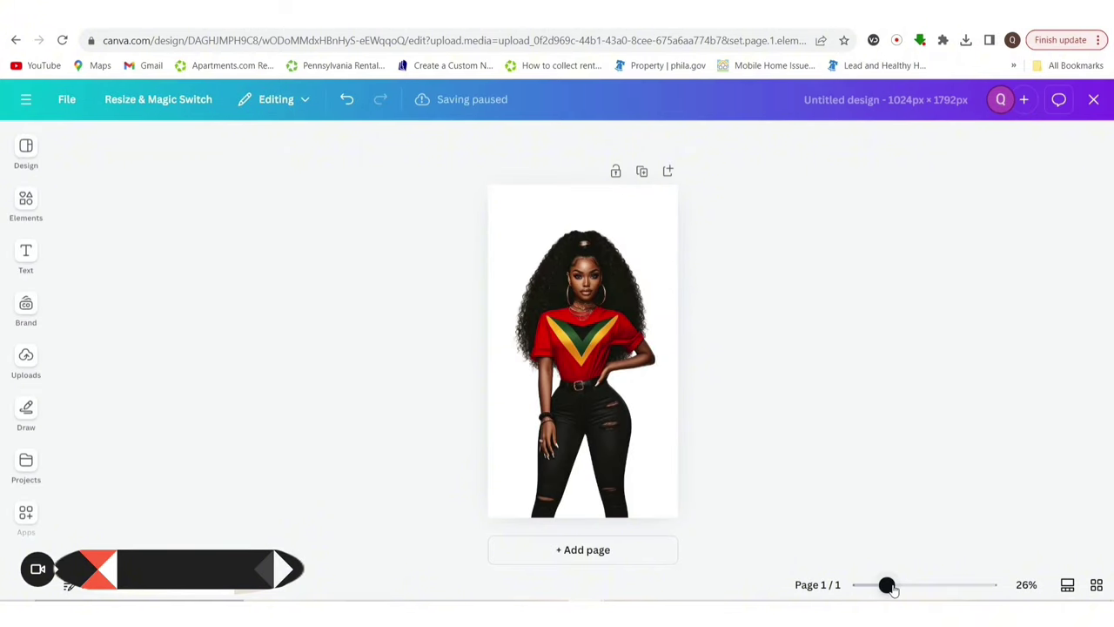
- Upload the two illustrations of paired women, DALL·E 00.21.46 and 00.21.02, to the design's image uploads
{"action": "left_click_drag", "start_coordinate": [887, 585], "coordinate": [849, 596]}
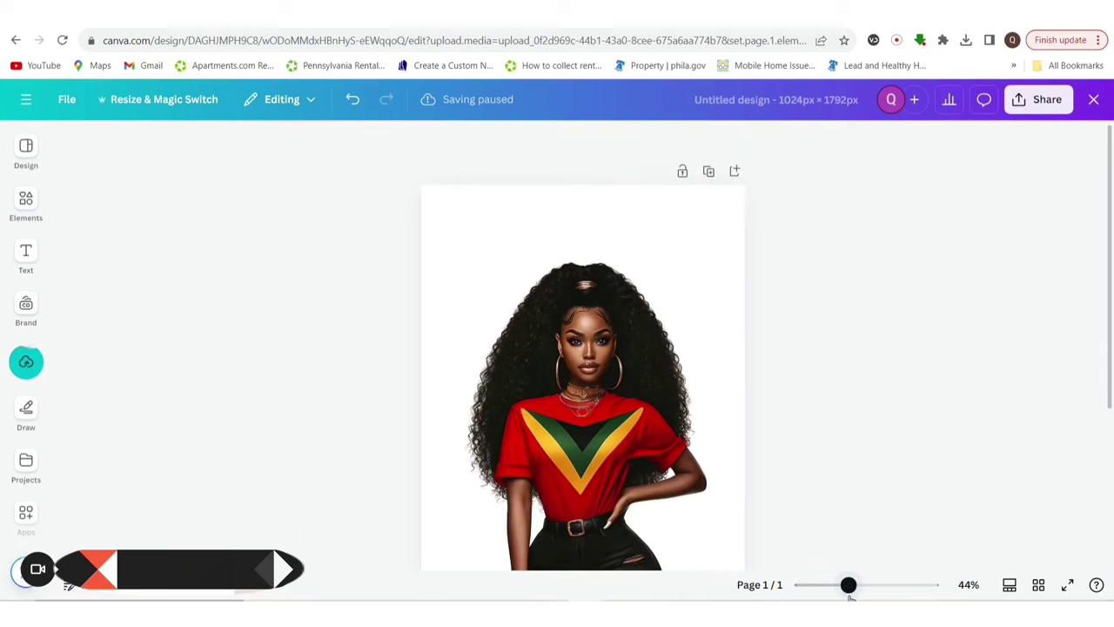
{"action": "scroll", "coordinate": [760, 479], "scroll_direction": "down", "scroll_amount": 3}
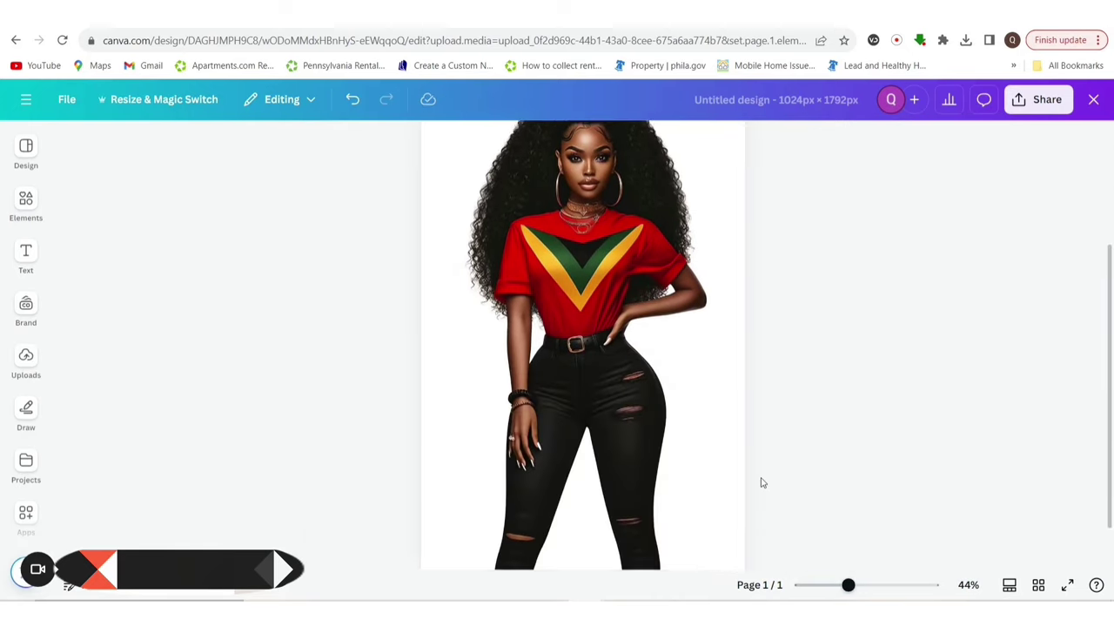
{"action": "scroll", "coordinate": [760, 481], "scroll_direction": "up", "scroll_amount": 3}
{"action": "left_click", "coordinate": [26, 256]}
{"action": "left_click", "coordinate": [26, 357]}
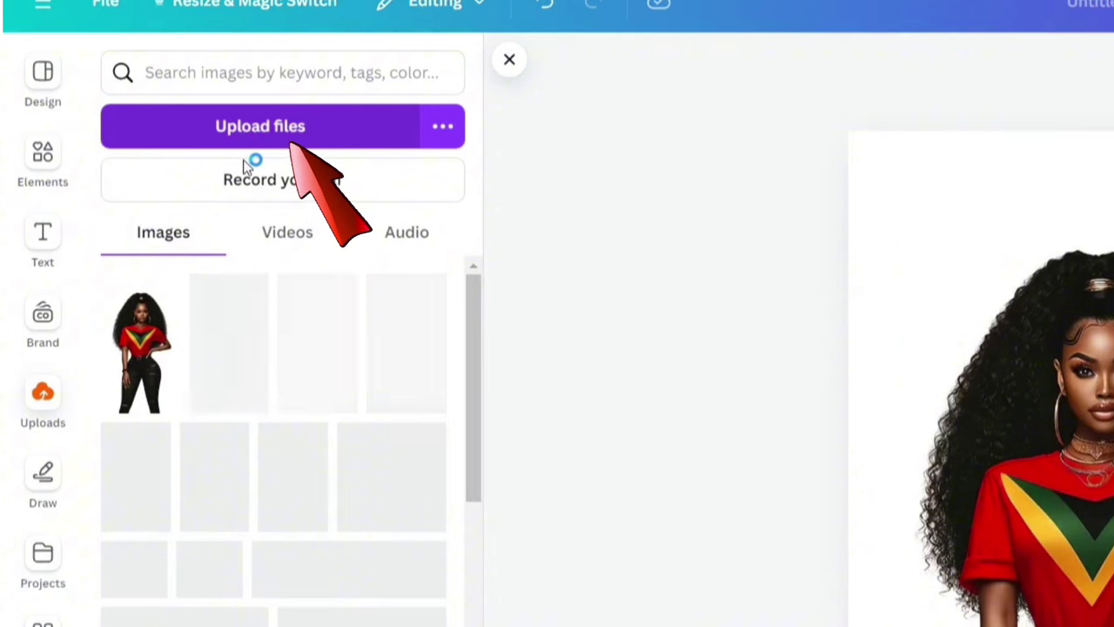
{"action": "left_click", "coordinate": [286, 135]}
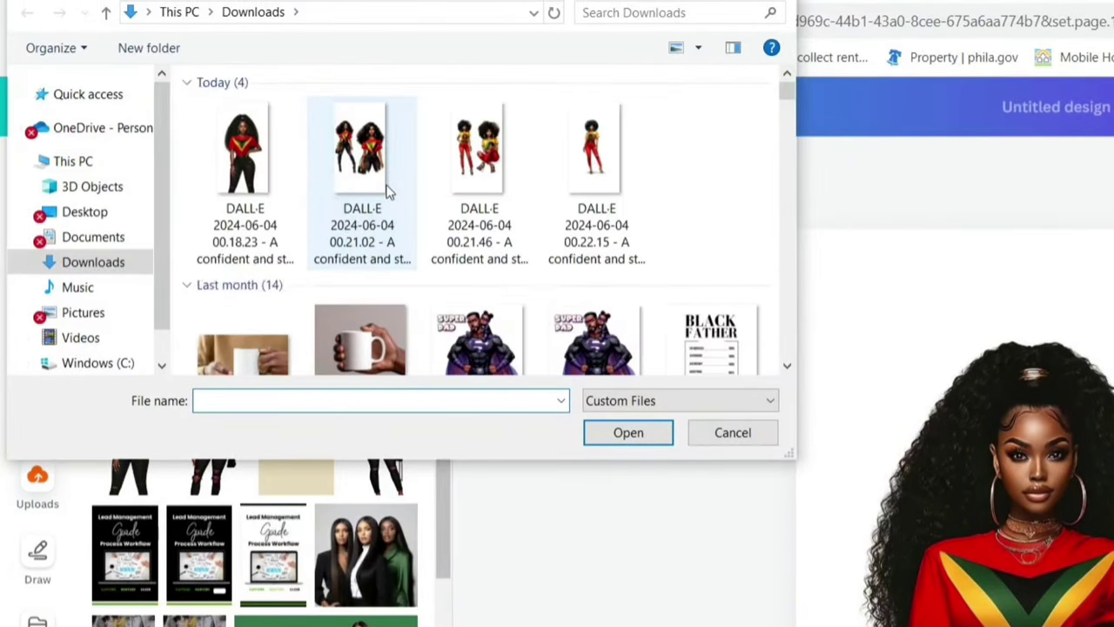
{"action": "left_click", "coordinate": [512, 228]}
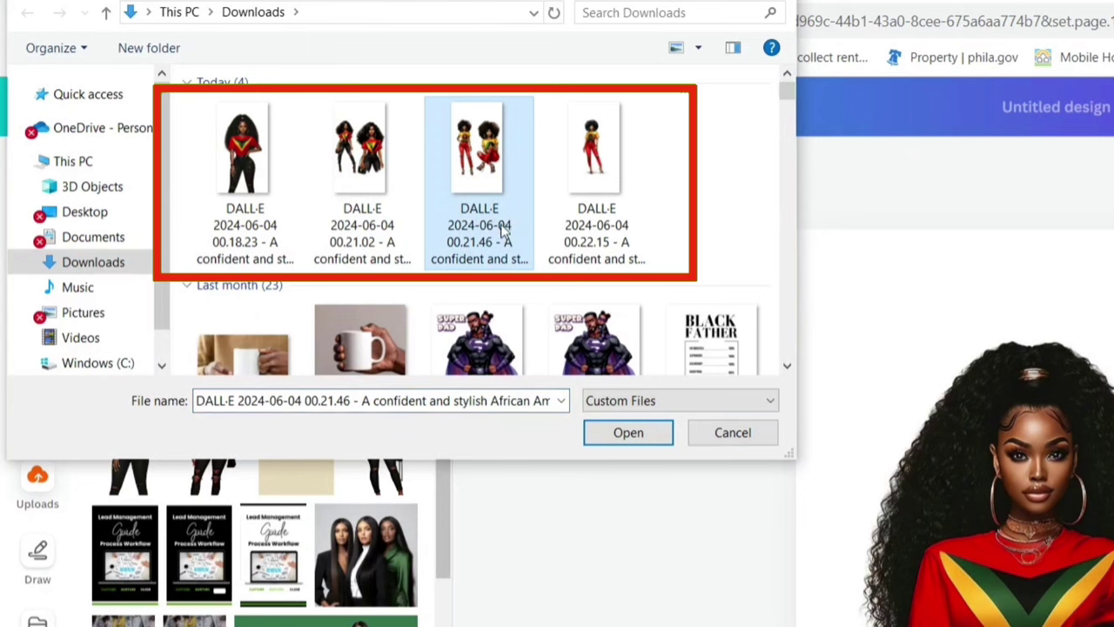
{"action": "left_click", "coordinate": [295, 181], "text": "shift"}
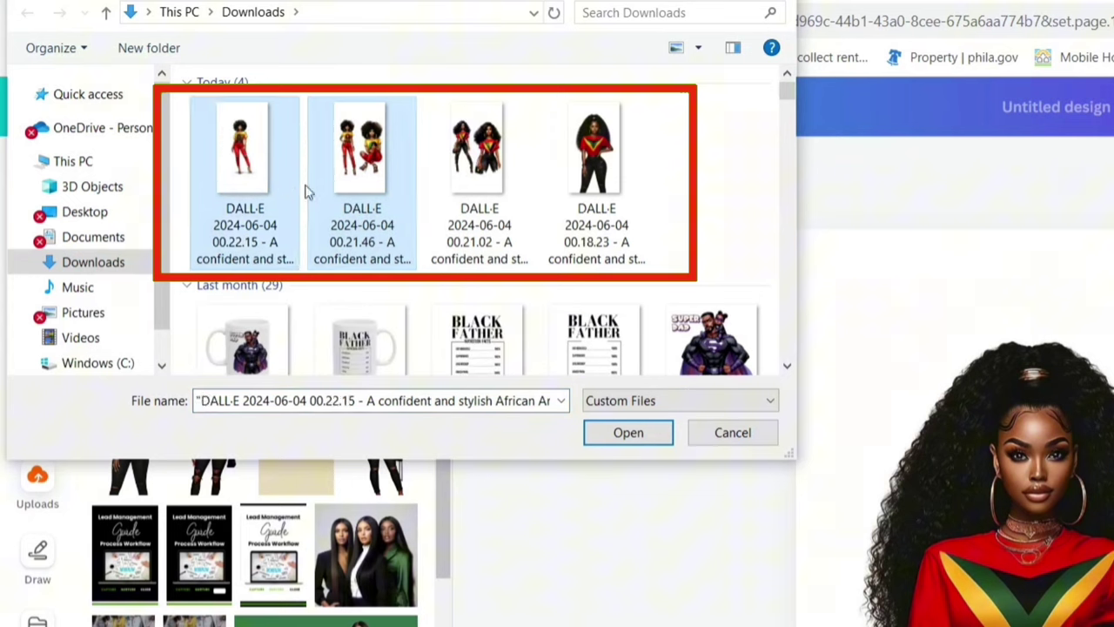
{"action": "left_click", "coordinate": [439, 191], "text": "shift"}
{"action": "left_click", "coordinate": [234, 171], "text": "shift"}
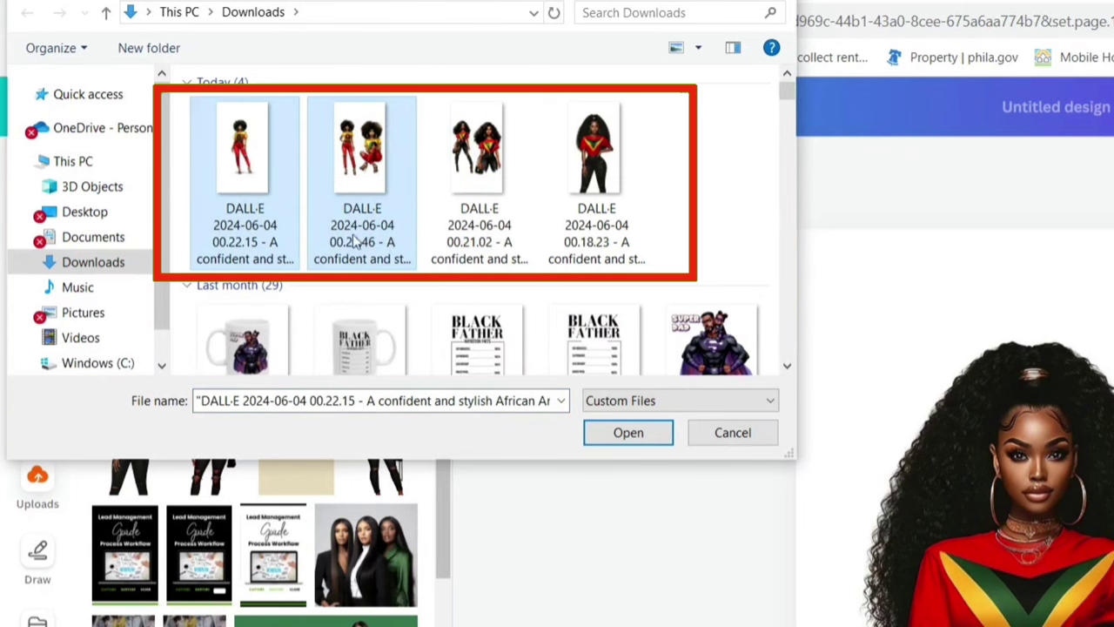
{"action": "left_click", "coordinate": [427, 232], "text": "shift"}
{"action": "left_click", "coordinate": [604, 436]}
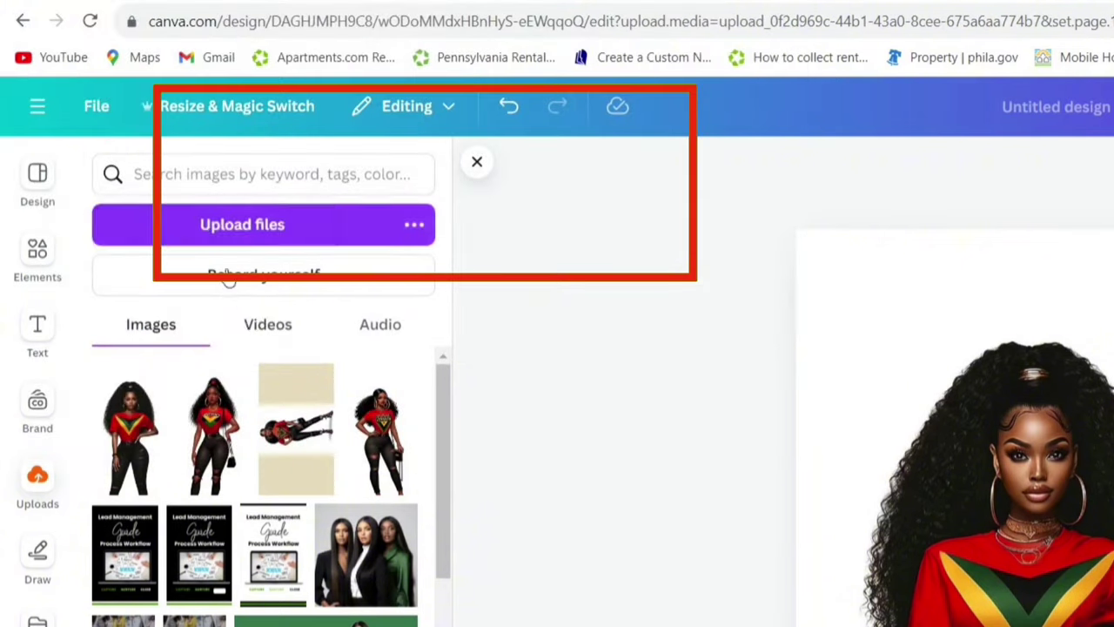
- Upload the DALL·E 00.22.15 image of the single afro-haired woman and return to the full canvas view
{"action": "left_click", "coordinate": [240, 225]}
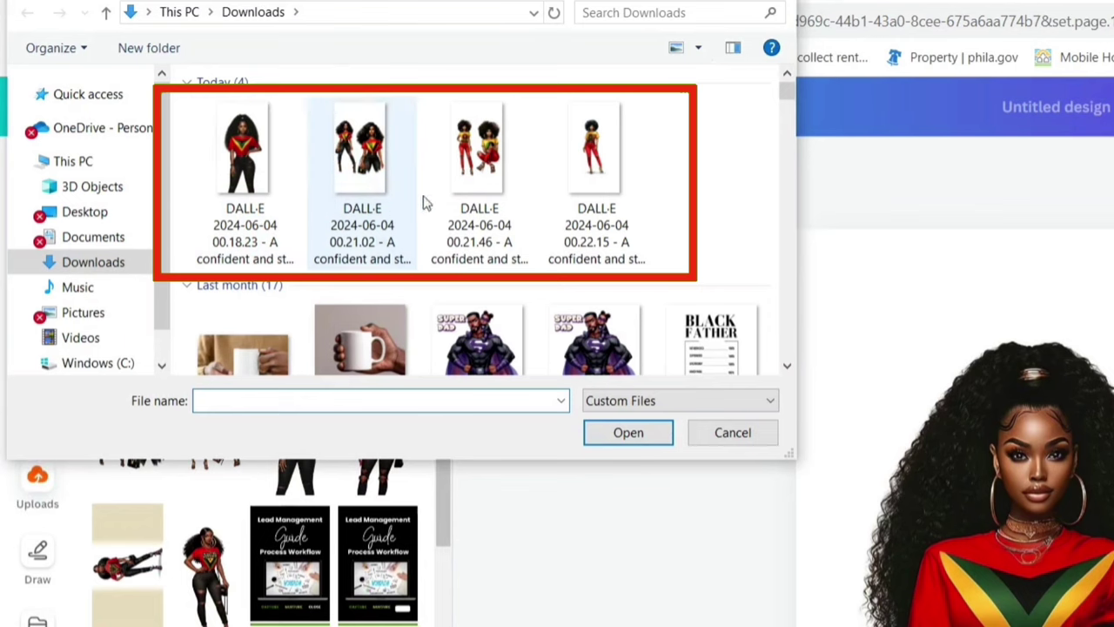
{"action": "left_click", "coordinate": [594, 166]}
{"action": "left_click", "coordinate": [189, 167]}
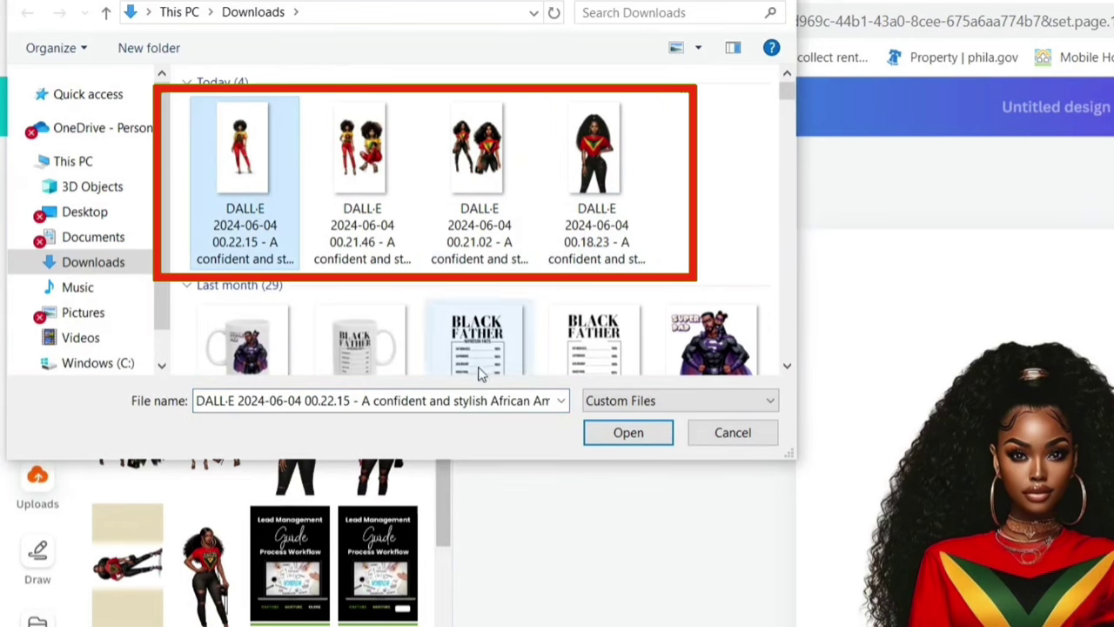
{"action": "left_click", "coordinate": [618, 436]}
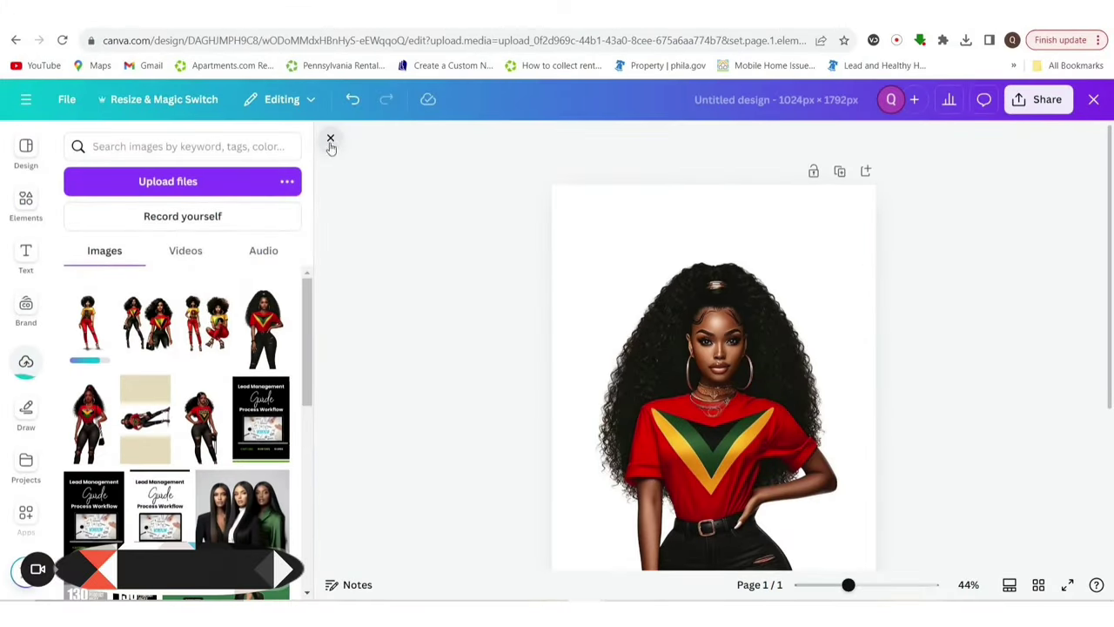
{"action": "left_click", "coordinate": [330, 139]}
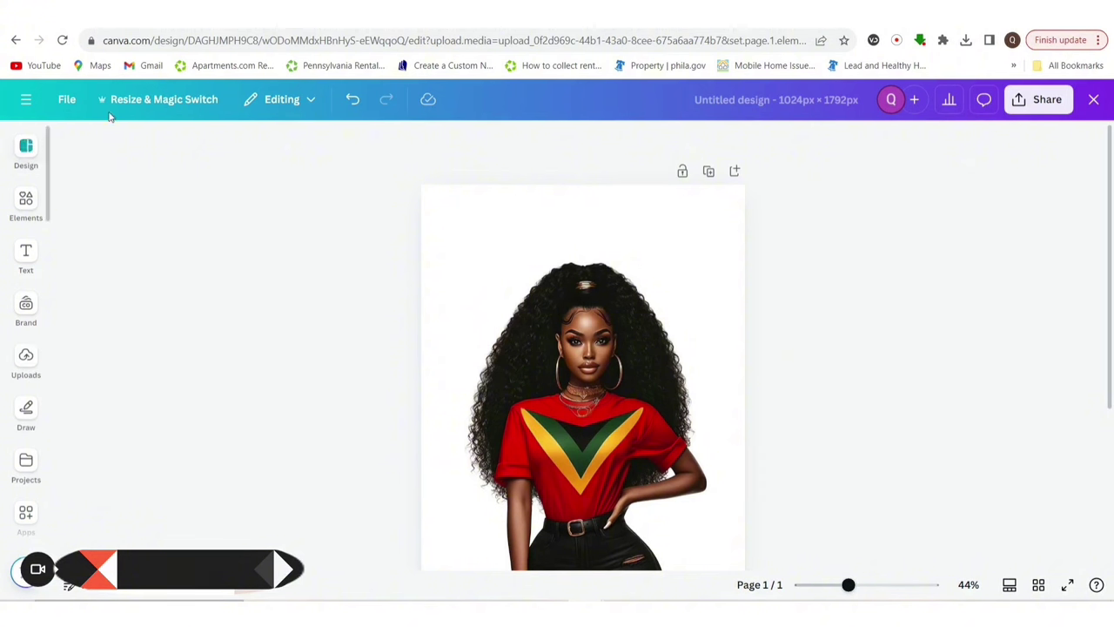
{"action": "scroll", "coordinate": [823, 470], "scroll_direction": "down", "scroll_amount": 3}
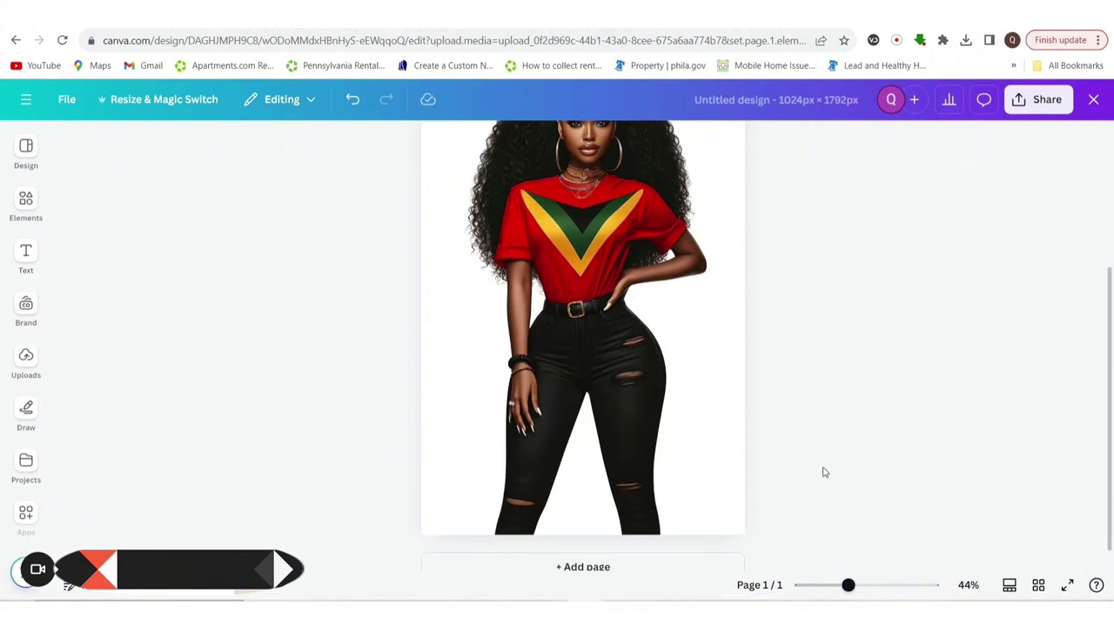
- Add a second page after the first and place the uploaded pair of afro-haired women in yellow shirts on it
{"action": "scroll", "coordinate": [824, 472], "scroll_direction": "up", "scroll_amount": 2}
{"action": "scroll", "coordinate": [827, 505], "scroll_direction": "up", "scroll_amount": 2}
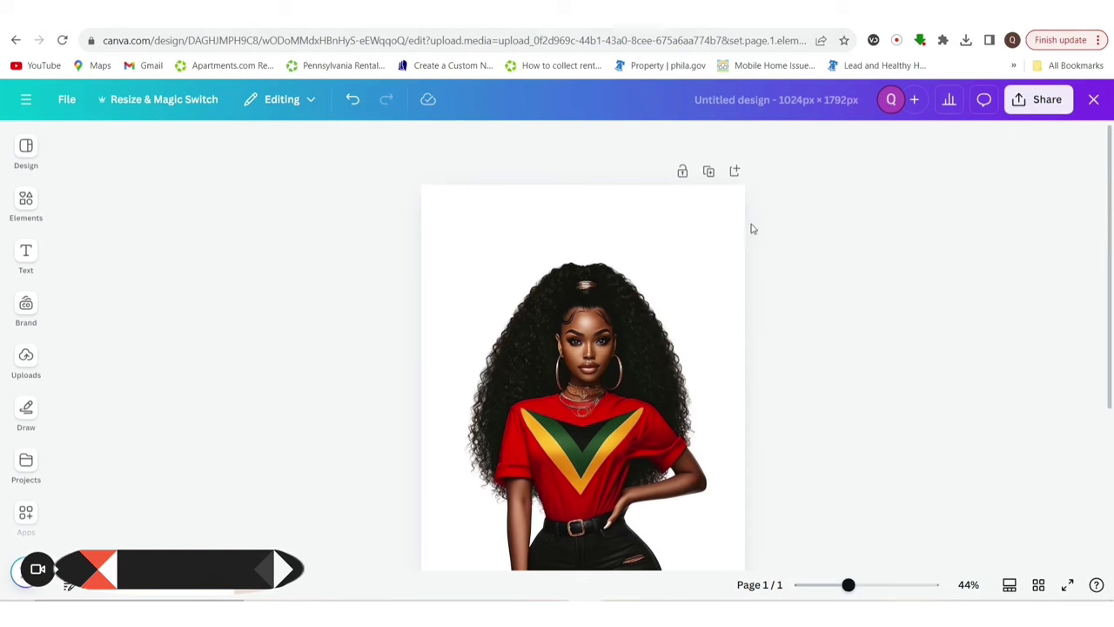
{"action": "left_click", "coordinate": [735, 171]}
{"action": "left_click", "coordinate": [26, 361]}
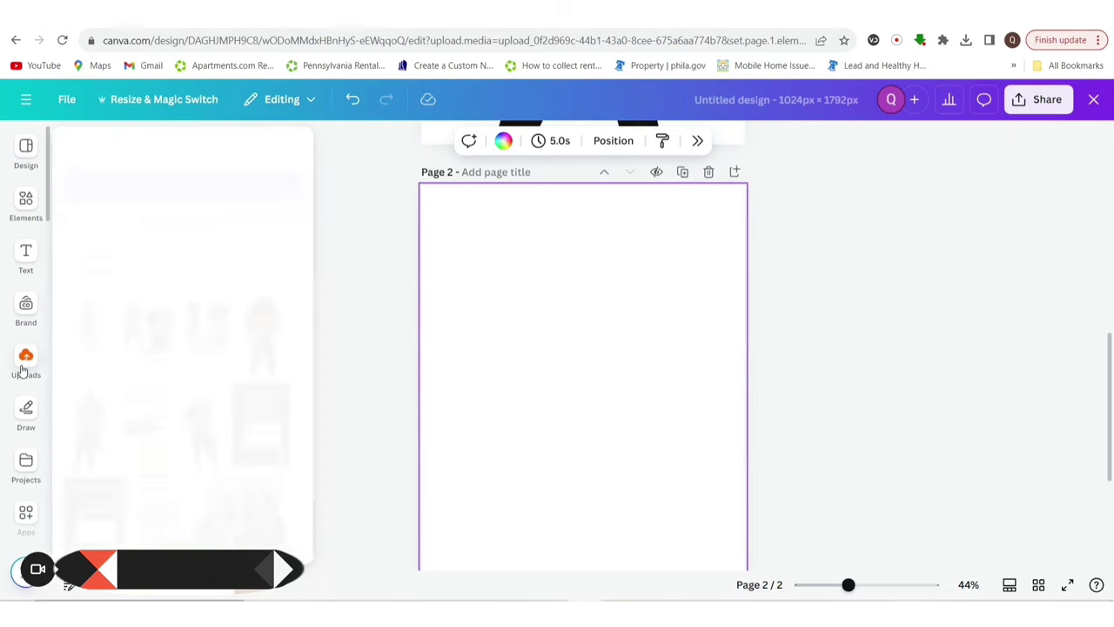
{"action": "left_click", "coordinate": [206, 335]}
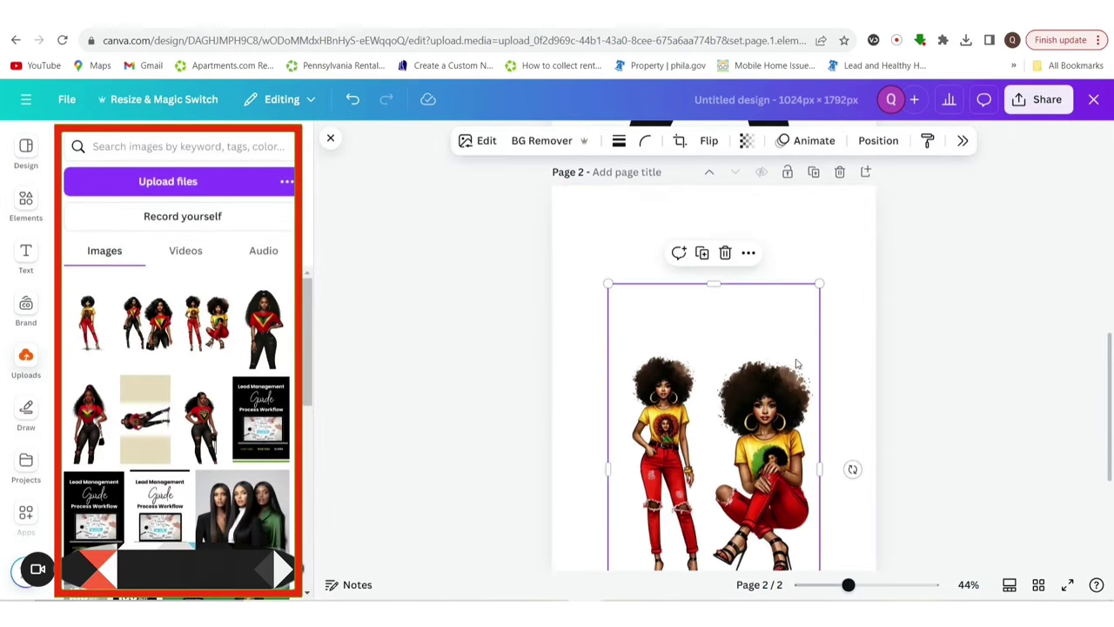
- Add pages 3 and 4, placing the pair in red shirts on page 3 and the single afro-haired woman on page 4
{"action": "left_click", "coordinate": [864, 179]}
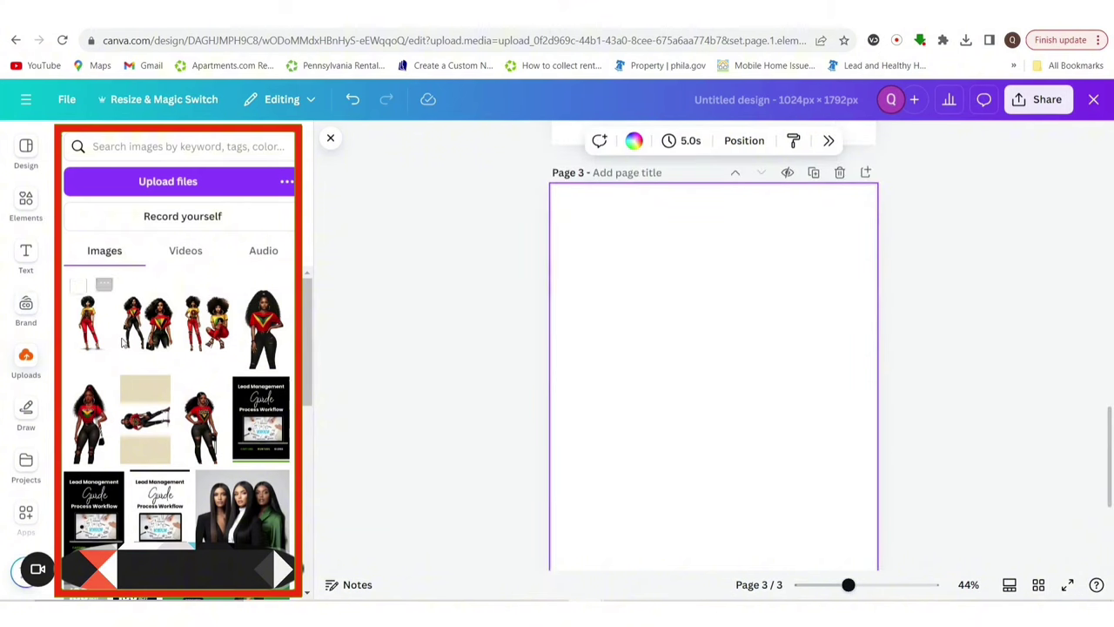
{"action": "key", "text": "ctrl+v"}
{"action": "left_click", "coordinate": [868, 172]}
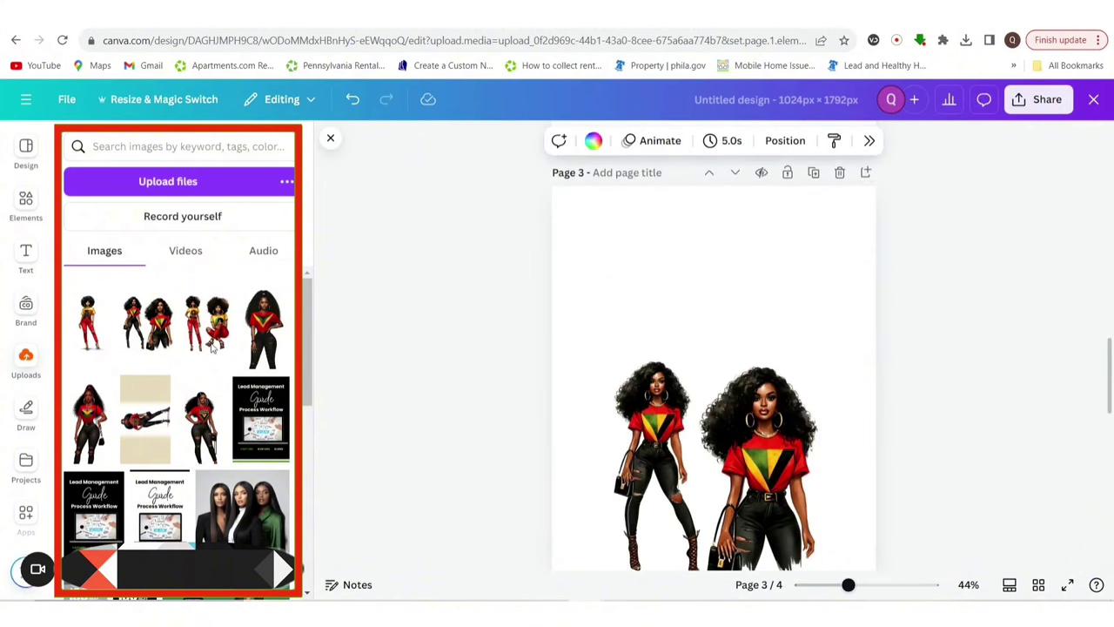
{"action": "left_click", "coordinate": [96, 320]}
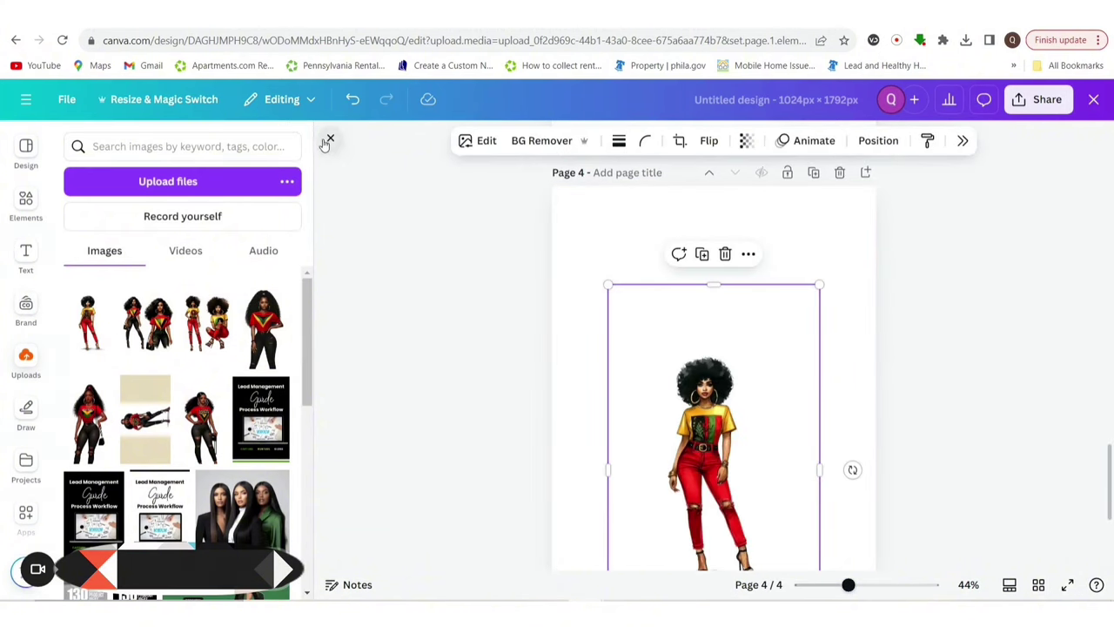
- Crop the smaller woman out of the page 3 illustration and centre the remaining woman on the page
{"action": "left_click", "coordinate": [330, 138]}
{"action": "left_click_drag", "start_coordinate": [851, 587], "coordinate": [868, 585]}
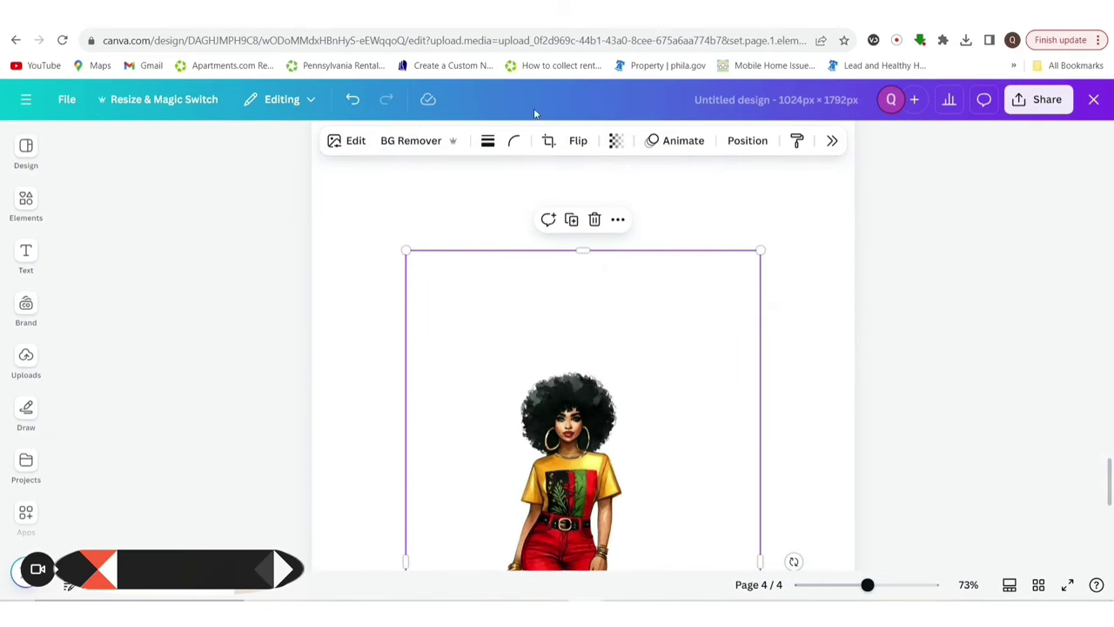
{"action": "scroll", "coordinate": [953, 454], "scroll_direction": "up", "scroll_amount": 10}
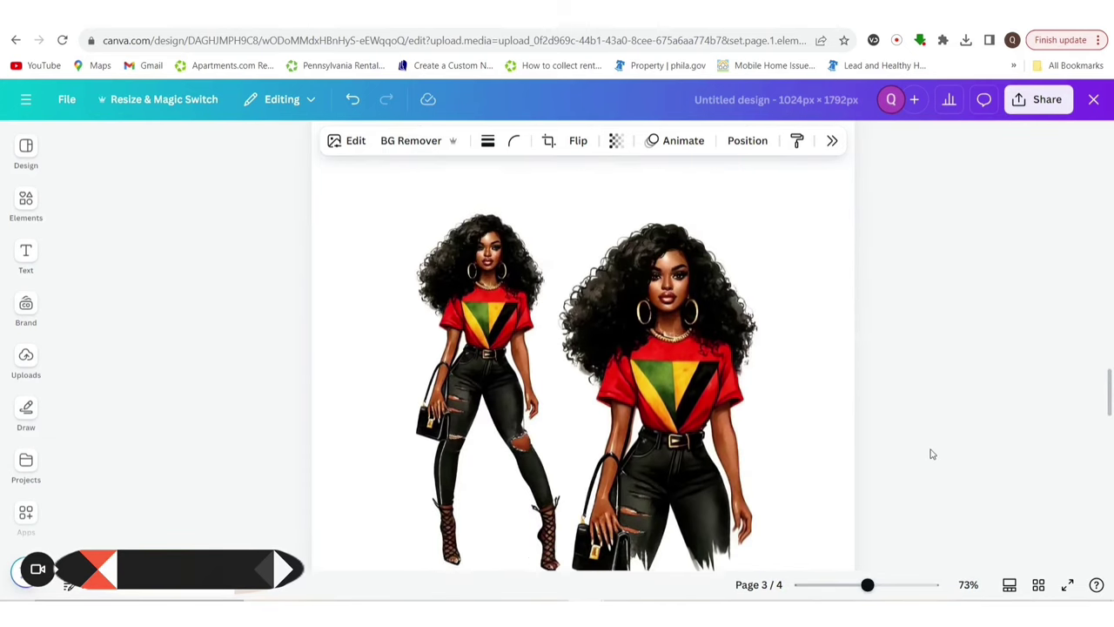
{"action": "scroll", "coordinate": [881, 449], "scroll_direction": "up", "scroll_amount": 1}
{"action": "left_click", "coordinate": [600, 331]}
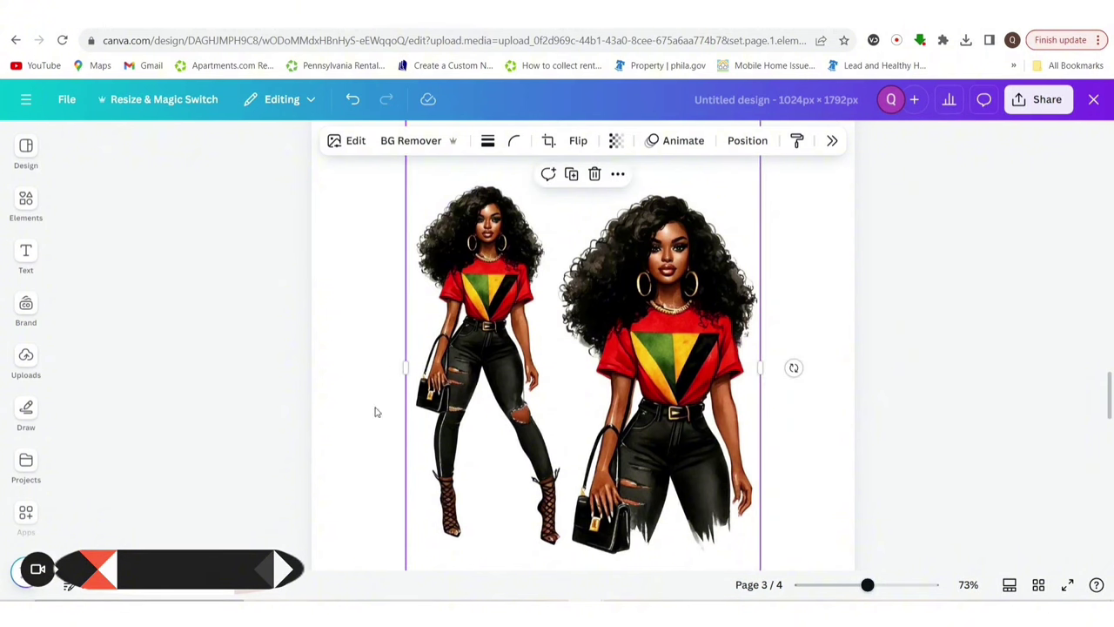
{"action": "left_click_drag", "start_coordinate": [407, 366], "coordinate": [559, 348]}
{"action": "left_click_drag", "start_coordinate": [653, 374], "coordinate": [581, 337]}
- Crop away the empty space below and above the woman on page 3
{"action": "scroll", "coordinate": [696, 422], "scroll_direction": "down", "scroll_amount": 3}
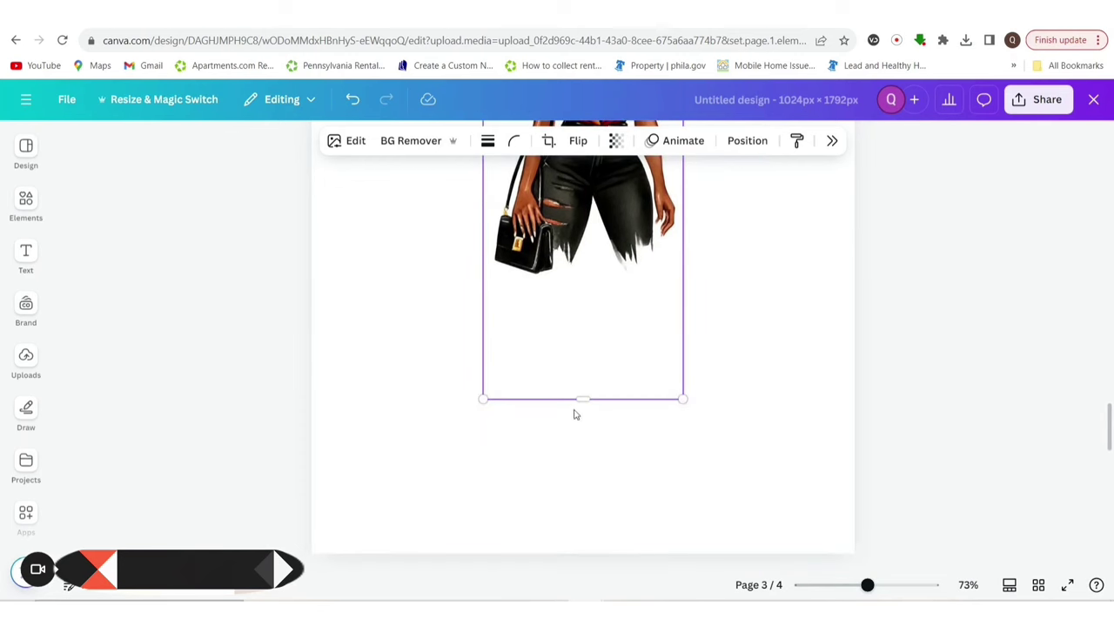
{"action": "left_click_drag", "start_coordinate": [578, 396], "coordinate": [586, 483]}
{"action": "scroll", "coordinate": [583, 331], "scroll_direction": "up", "scroll_amount": 3}
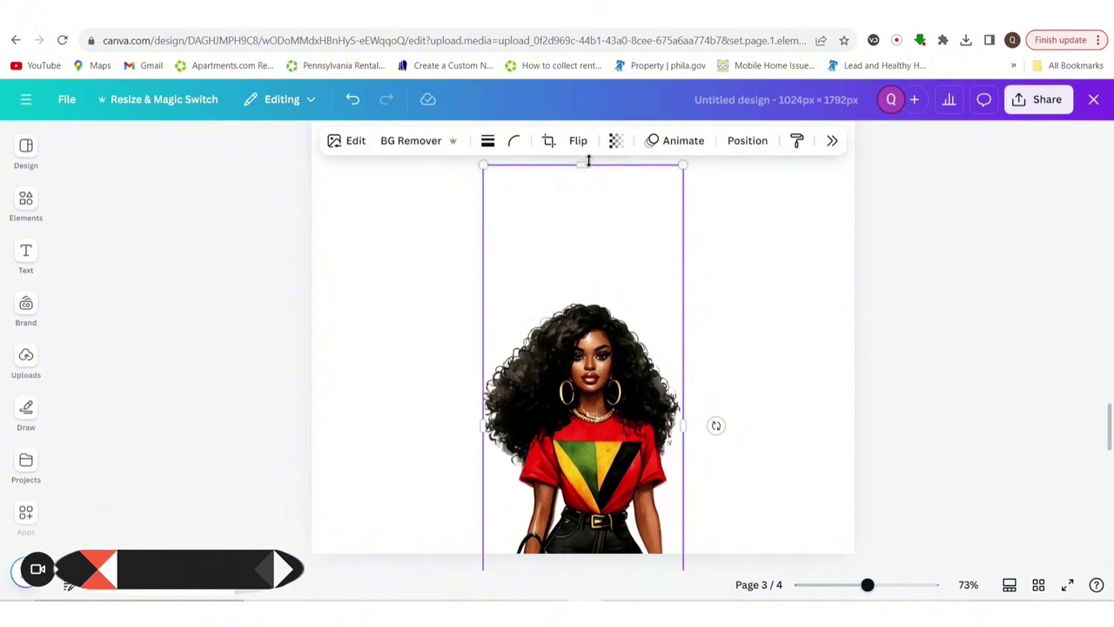
{"action": "left_click_drag", "start_coordinate": [587, 165], "coordinate": [591, 269]}
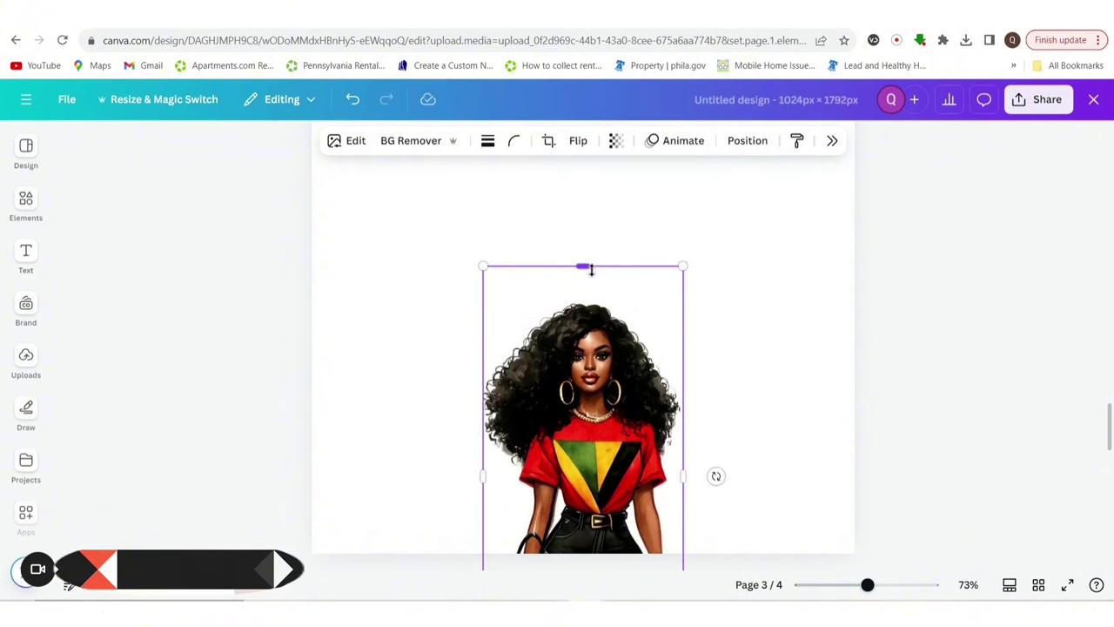
- Enlarge the cropped woman on page 3 and move her up so that the whole figure fits within the page
{"action": "left_click_drag", "start_coordinate": [684, 266], "coordinate": [762, 109]}
{"action": "scroll", "coordinate": [888, 323], "scroll_direction": "down", "scroll_amount": 3}
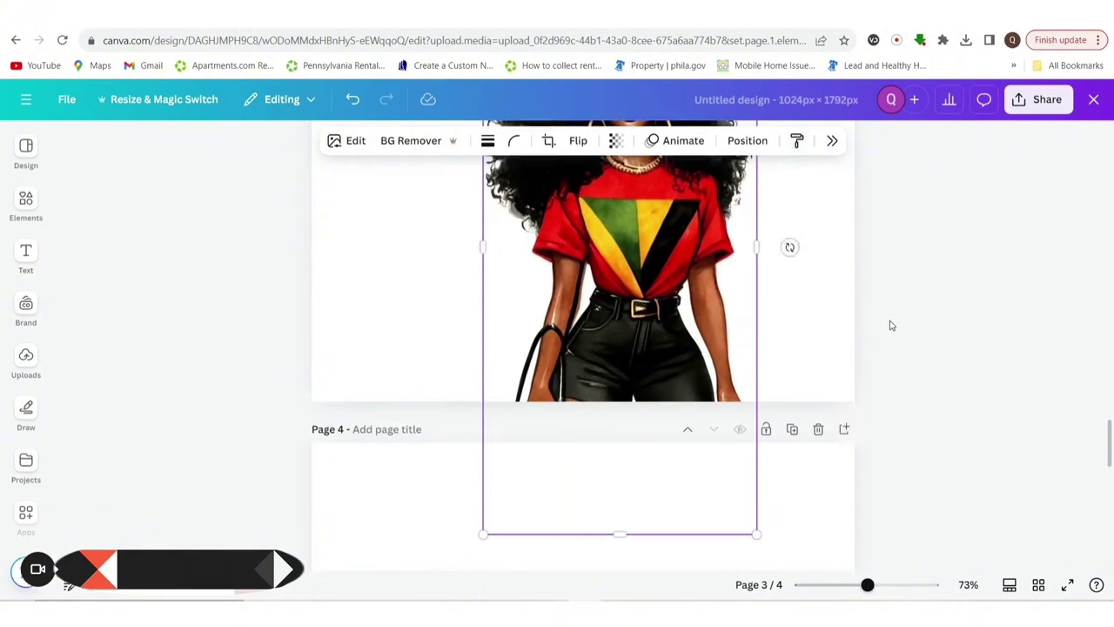
{"action": "left_click_drag", "start_coordinate": [631, 231], "coordinate": [632, 139]}
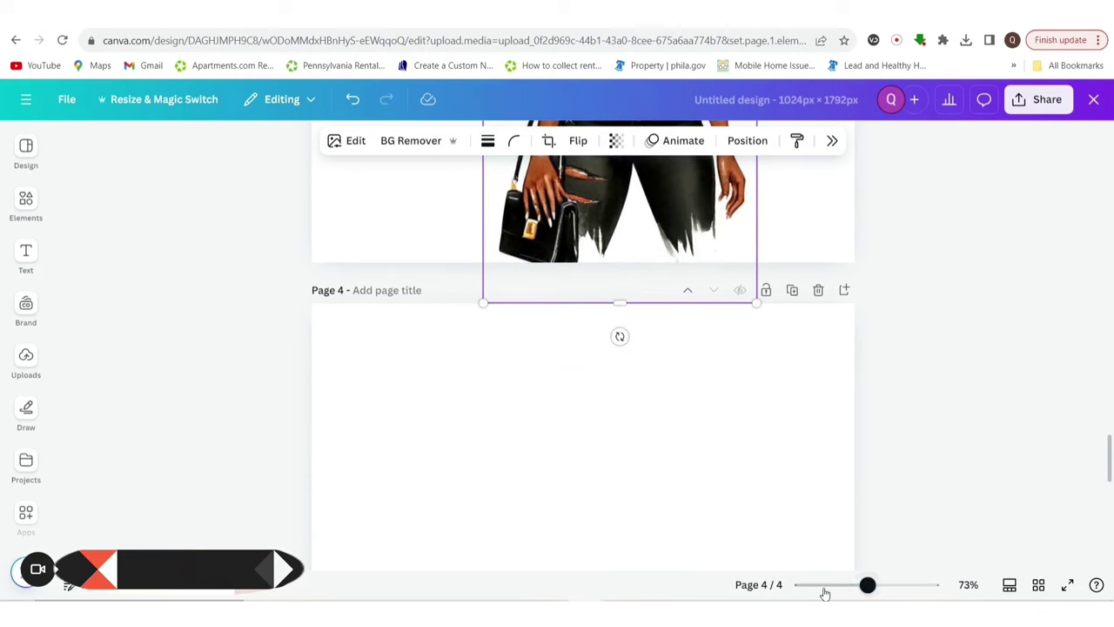
{"action": "left_click_drag", "start_coordinate": [866, 588], "coordinate": [835, 586]}
{"action": "scroll", "coordinate": [826, 556], "scroll_direction": "up", "scroll_amount": 2}
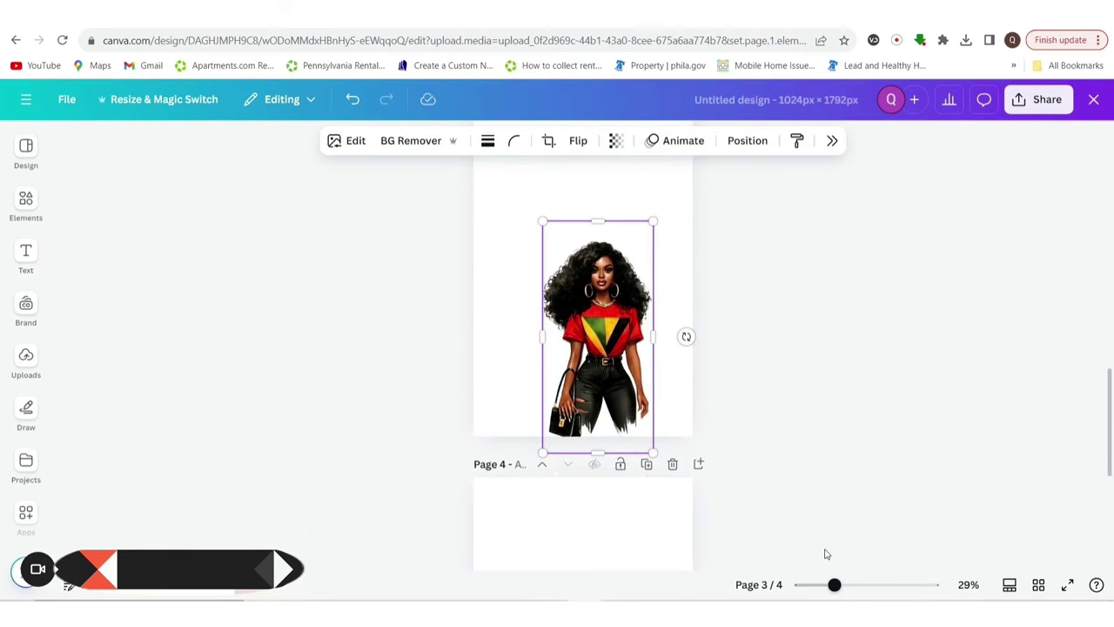
{"action": "scroll", "coordinate": [795, 552], "scroll_direction": "up", "scroll_amount": 2}
{"action": "left_click_drag", "start_coordinate": [589, 403], "coordinate": [582, 371]}
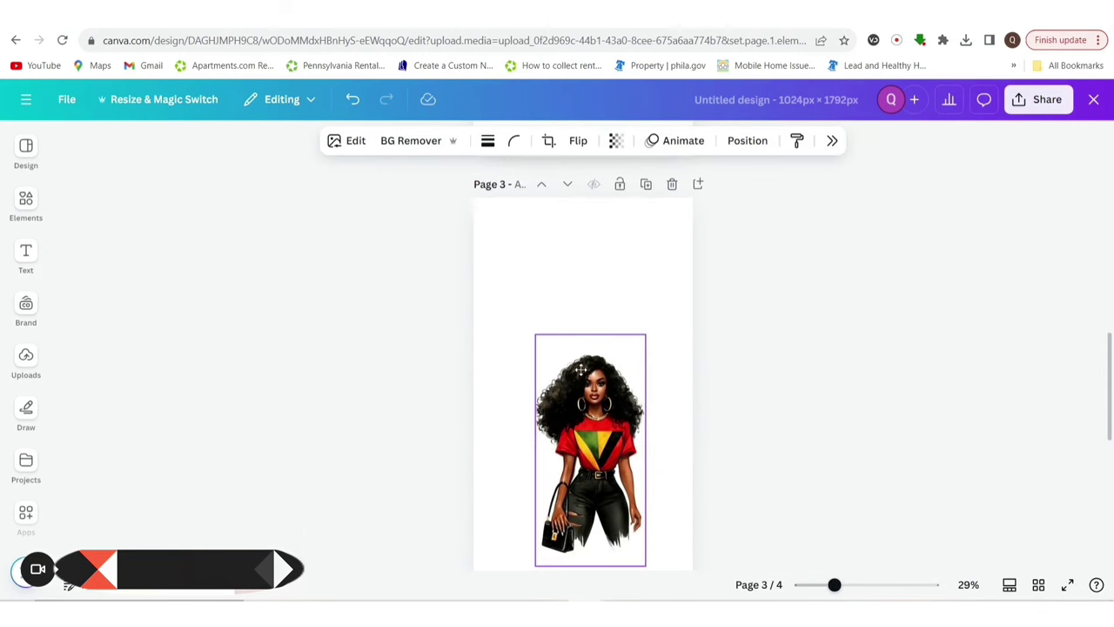
- Scale the woman up to nearly the full height of page 3 and shift her back to the page's middle
{"action": "left_click_drag", "start_coordinate": [647, 334], "coordinate": [677, 185]}
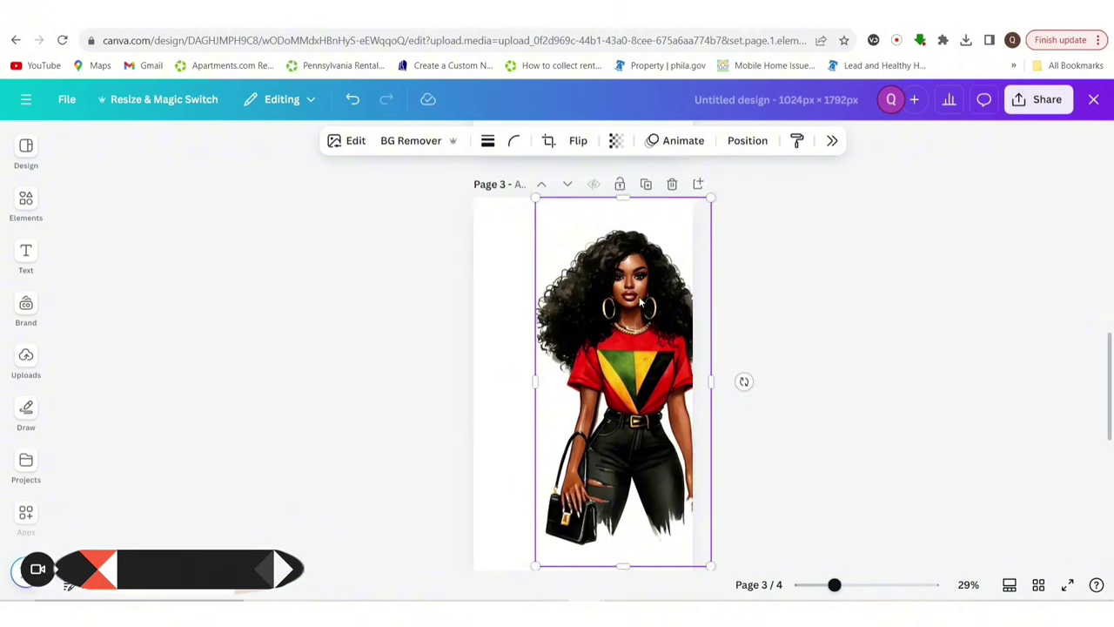
{"action": "left_click_drag", "start_coordinate": [638, 299], "coordinate": [603, 298]}
{"action": "scroll", "coordinate": [671, 476], "scroll_direction": "down", "scroll_amount": 1}
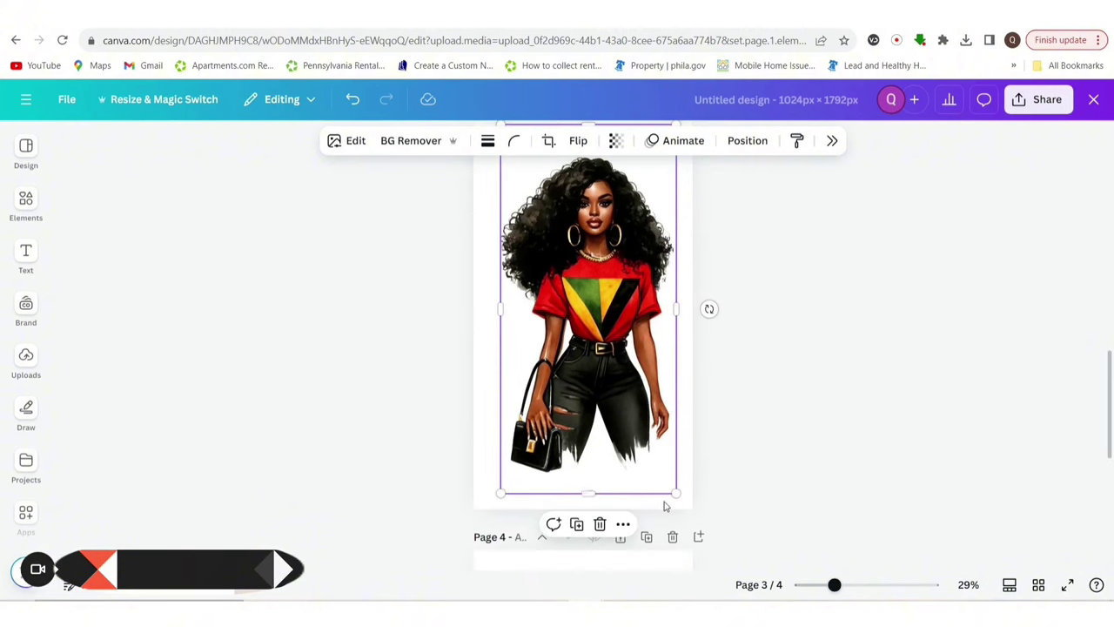
{"action": "left_click_drag", "start_coordinate": [672, 492], "coordinate": [684, 509]}
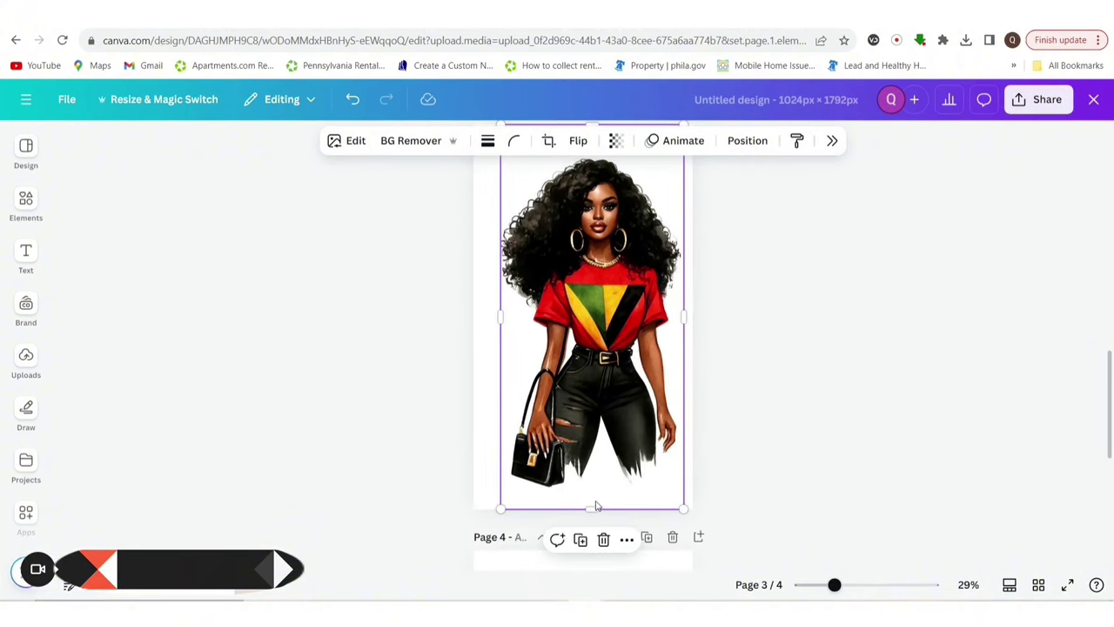
- Trim the image's lower and upper margins, align it with the bottom of page 3, and enlarge it to the full page height
{"action": "left_click_drag", "start_coordinate": [597, 504], "coordinate": [592, 480]}
{"action": "left_click", "coordinate": [582, 470]}
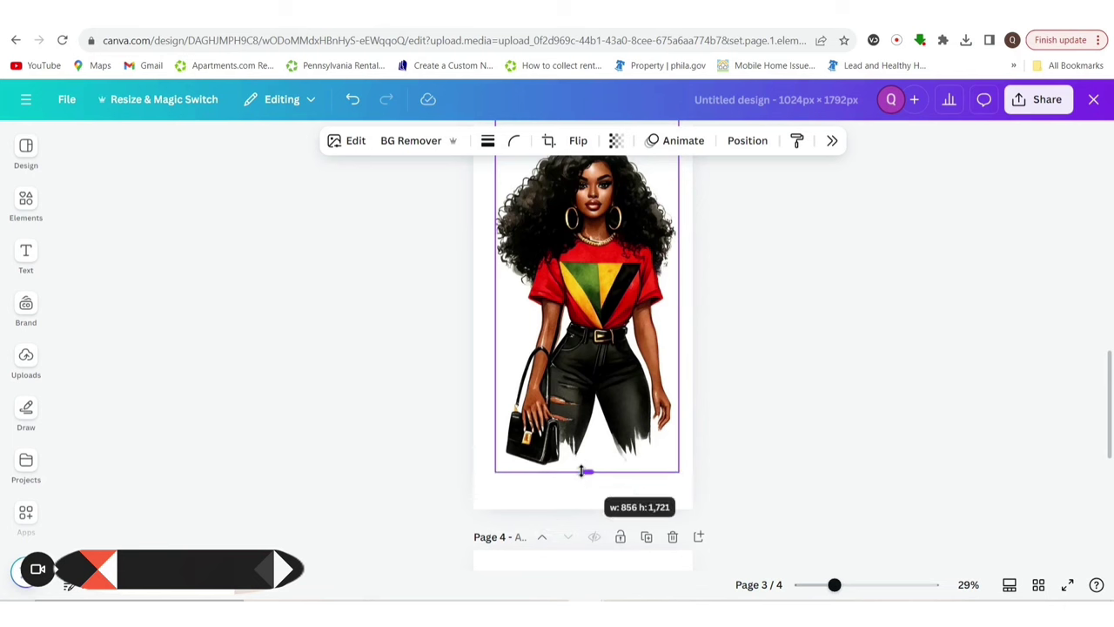
{"action": "left_click_drag", "start_coordinate": [566, 419], "coordinate": [563, 440]}
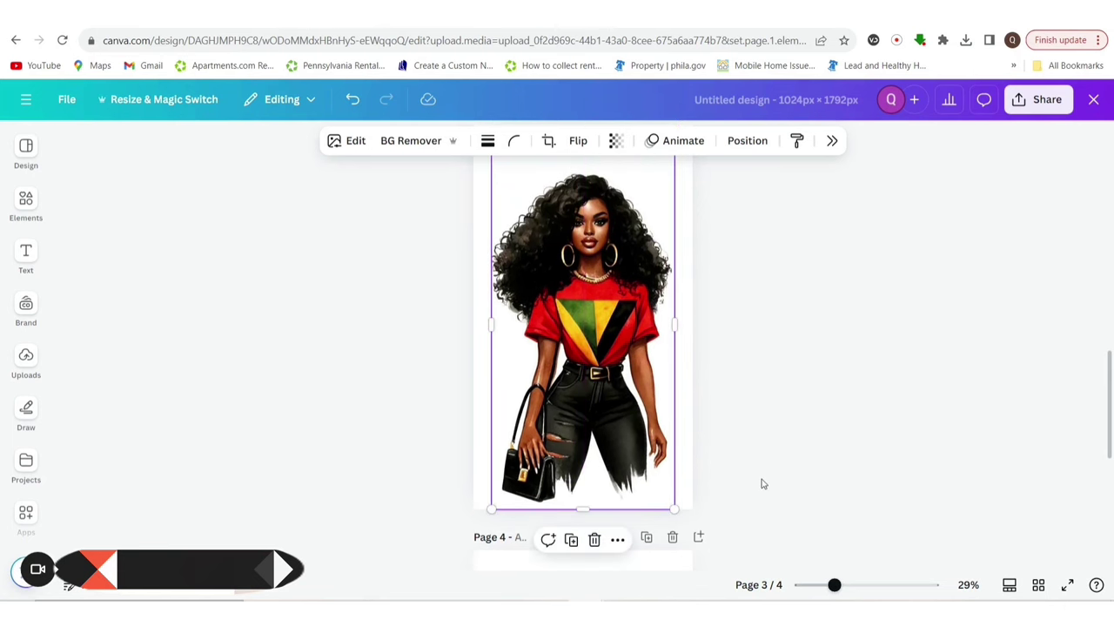
{"action": "scroll", "coordinate": [635, 220], "scroll_direction": "up", "scroll_amount": 1}
{"action": "left_click_drag", "start_coordinate": [600, 217], "coordinate": [599, 229]}
{"action": "left_click_drag", "start_coordinate": [683, 207], "coordinate": [692, 195]}
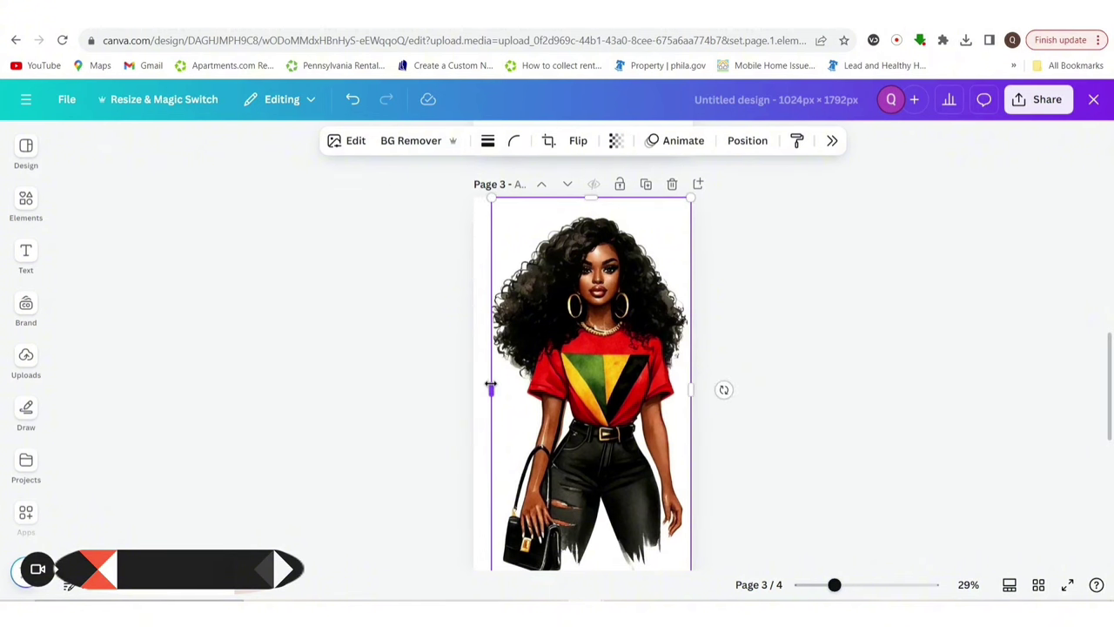
{"action": "left_click_drag", "start_coordinate": [486, 384], "coordinate": [479, 385]}
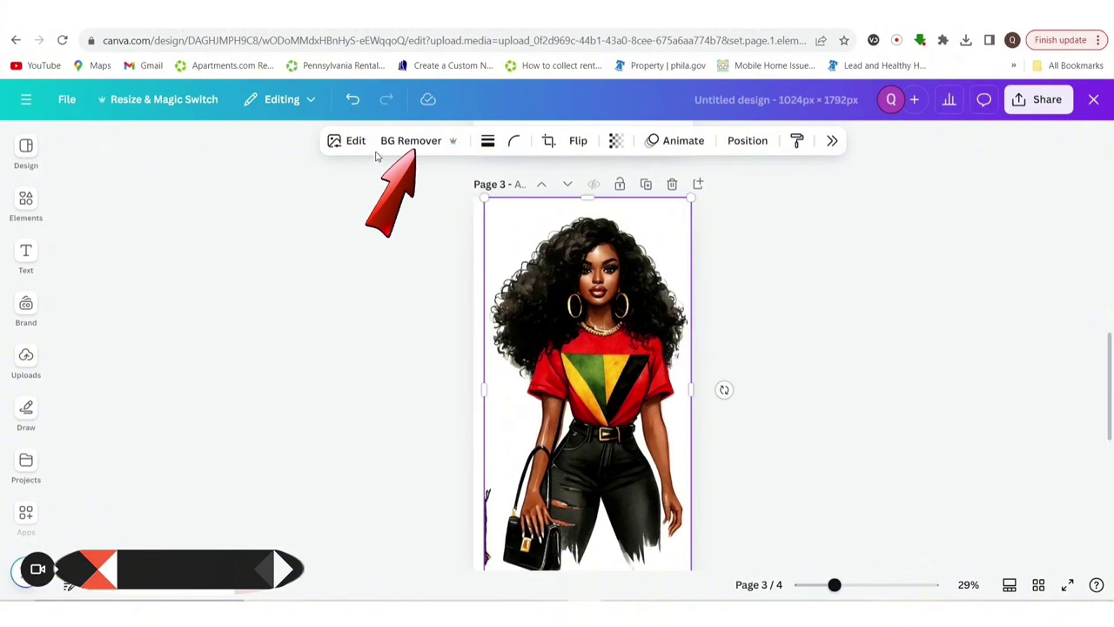
- Remove the background from the page 3 image and crop its left edge to about 939 px wide, cutting off the other woman's leftover sliver
{"action": "left_click", "coordinate": [403, 142]}
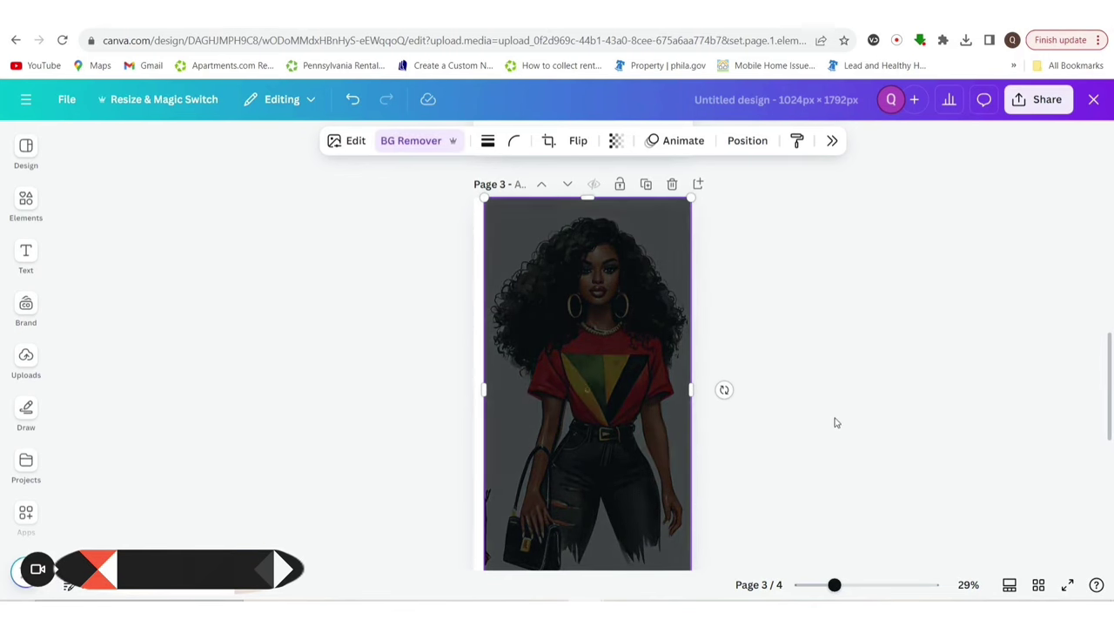
{"action": "scroll", "coordinate": [798, 502], "scroll_direction": "down", "scroll_amount": 2}
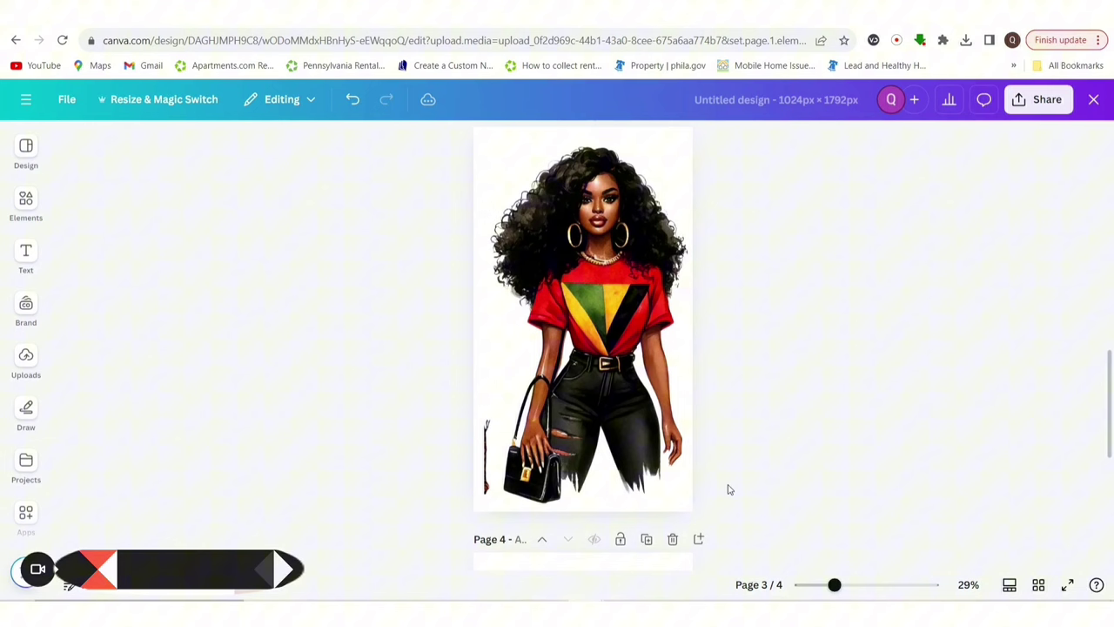
{"action": "left_click", "coordinate": [503, 465]}
{"action": "left_click_drag", "start_coordinate": [484, 317], "coordinate": [490, 317]}
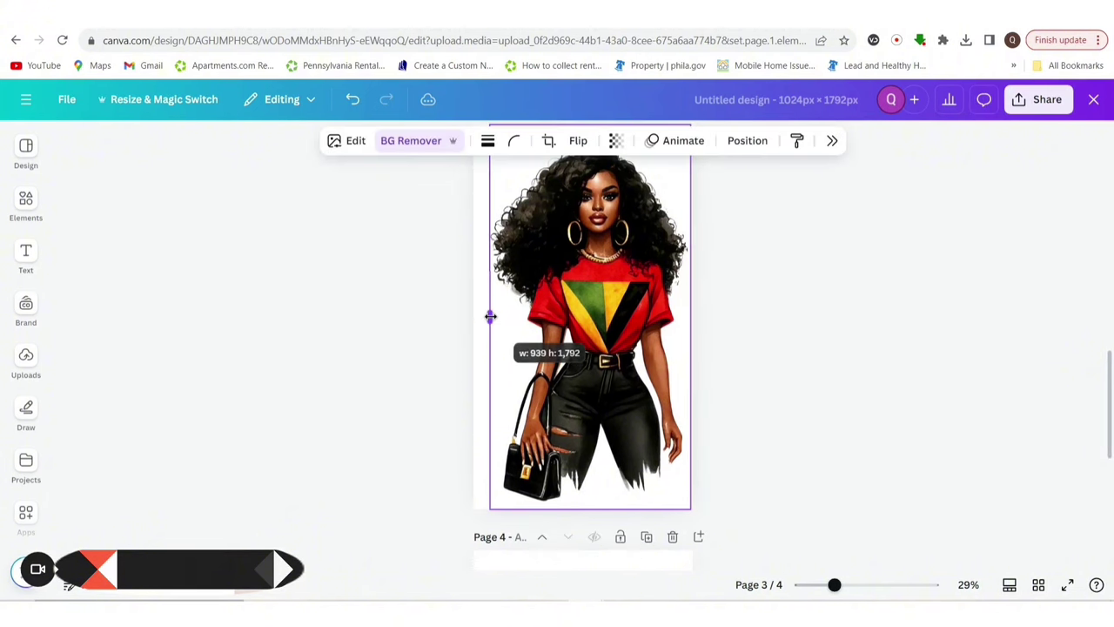
{"action": "left_click", "coordinate": [797, 444]}
- Crop the standing woman out of the page 2 illustration, keeping only the seated woman in the yellow shirt
{"action": "scroll", "coordinate": [796, 444], "scroll_direction": "up", "scroll_amount": 2}
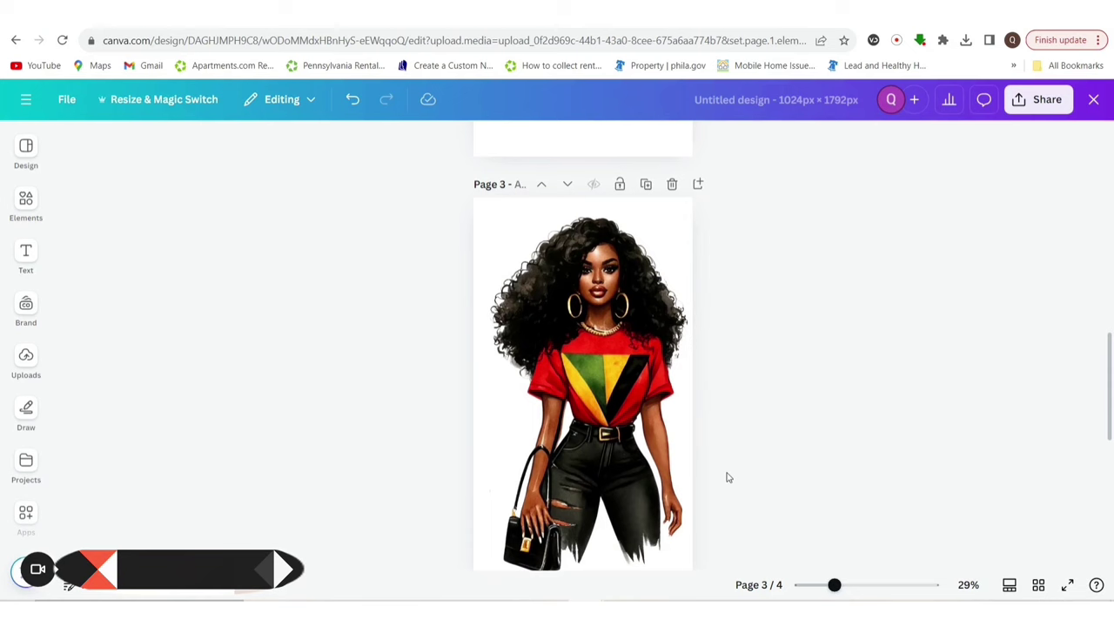
{"action": "scroll", "coordinate": [591, 319], "scroll_direction": "up", "scroll_amount": 5}
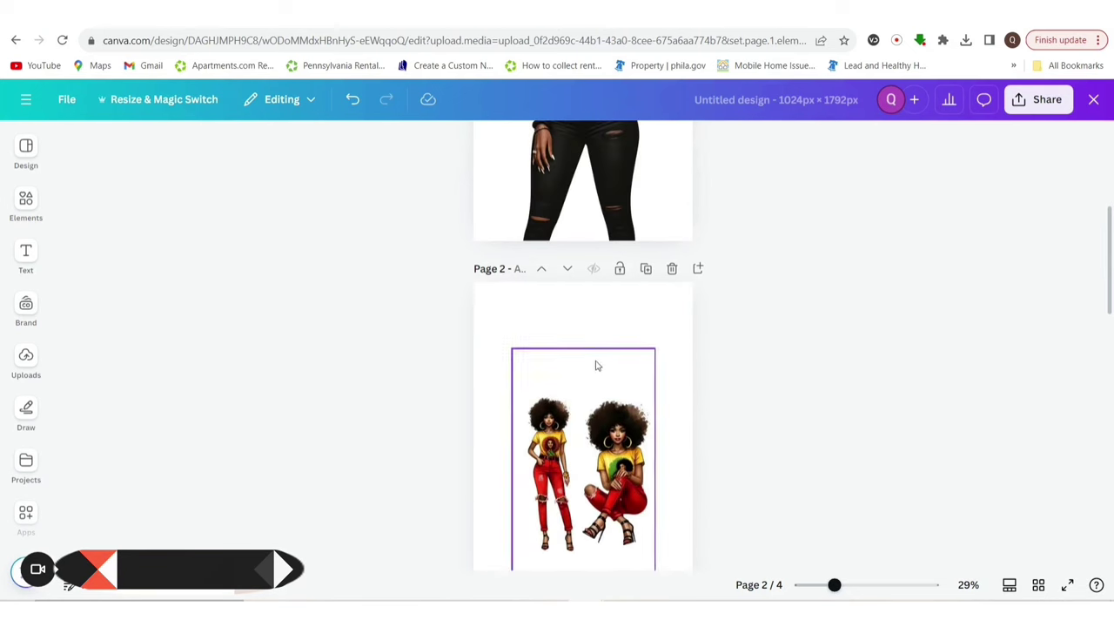
{"action": "scroll", "coordinate": [595, 365], "scroll_direction": "down", "scroll_amount": 3}
{"action": "left_click", "coordinate": [596, 370]}
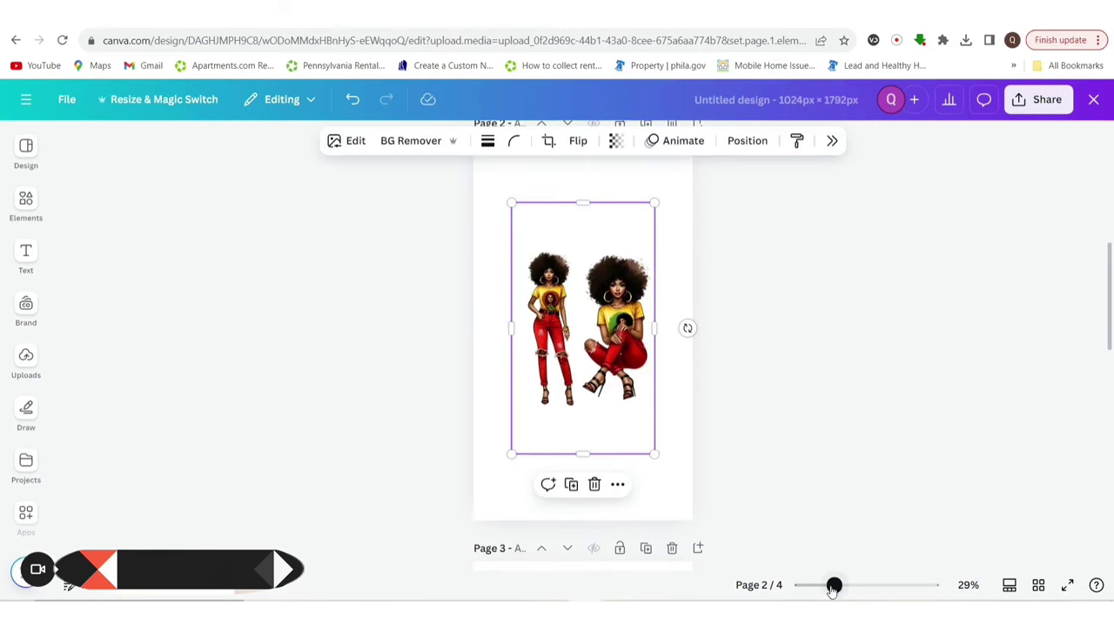
{"action": "left_click_drag", "start_coordinate": [834, 588], "coordinate": [878, 585]}
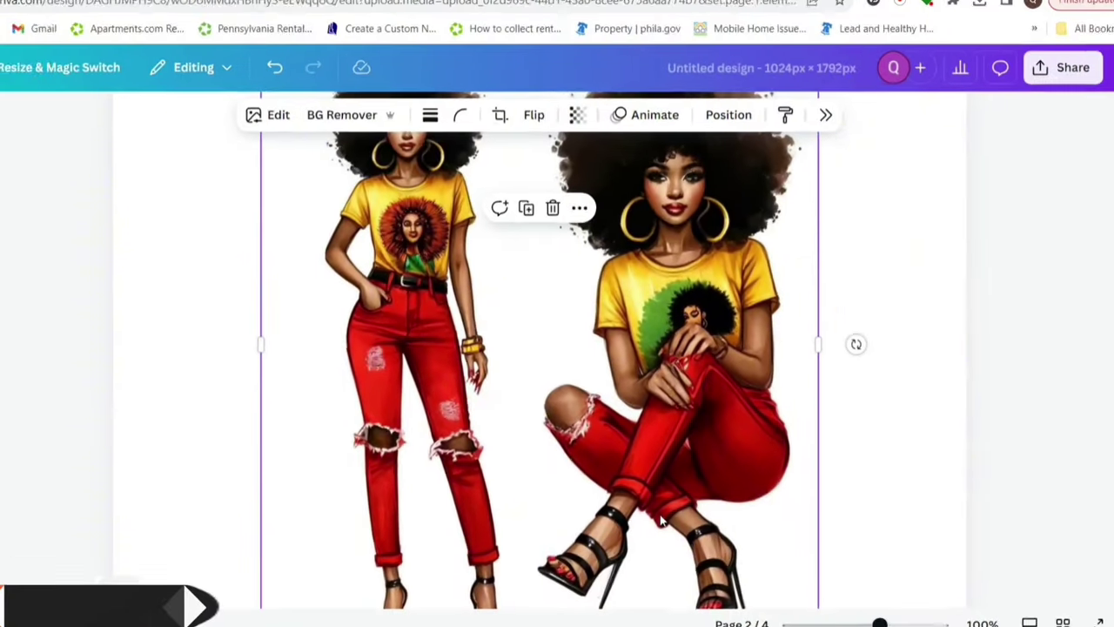
{"action": "scroll", "coordinate": [662, 521], "scroll_direction": "up", "scroll_amount": 3}
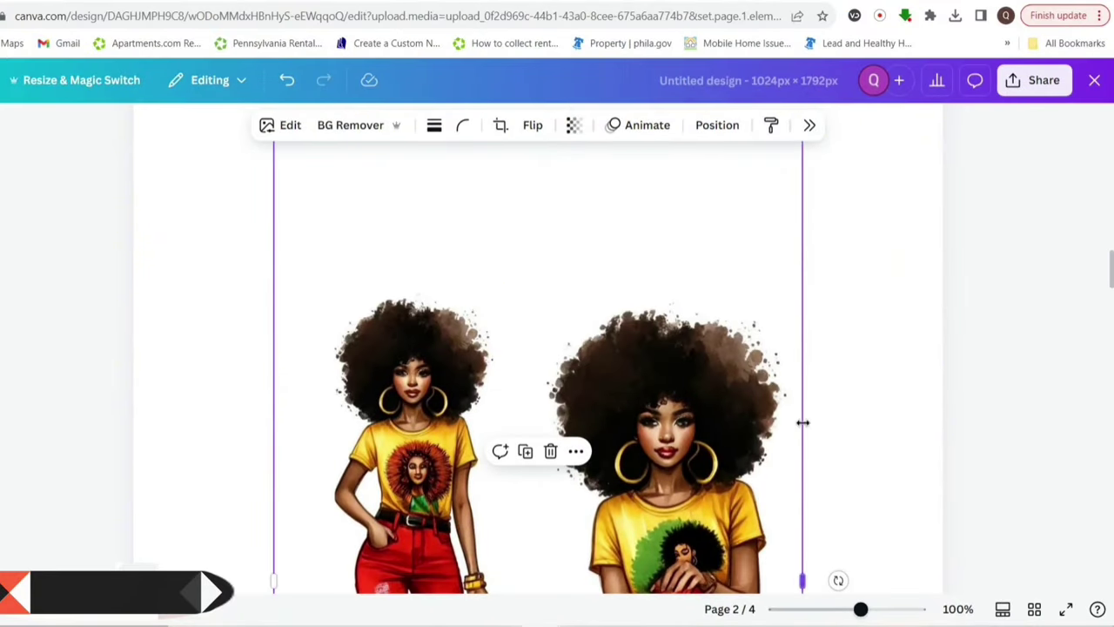
{"action": "scroll", "coordinate": [802, 423], "scroll_direction": "down", "scroll_amount": 5}
{"action": "scroll", "coordinate": [801, 423], "scroll_direction": "up", "scroll_amount": 2}
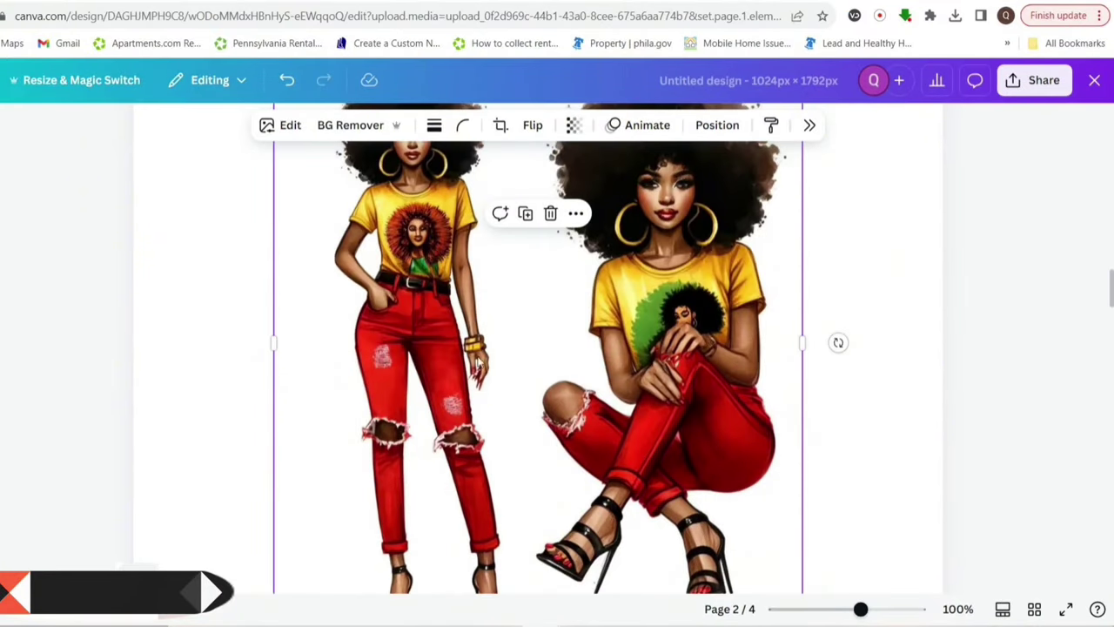
{"action": "scroll", "coordinate": [278, 343], "scroll_direction": "up", "scroll_amount": 3}
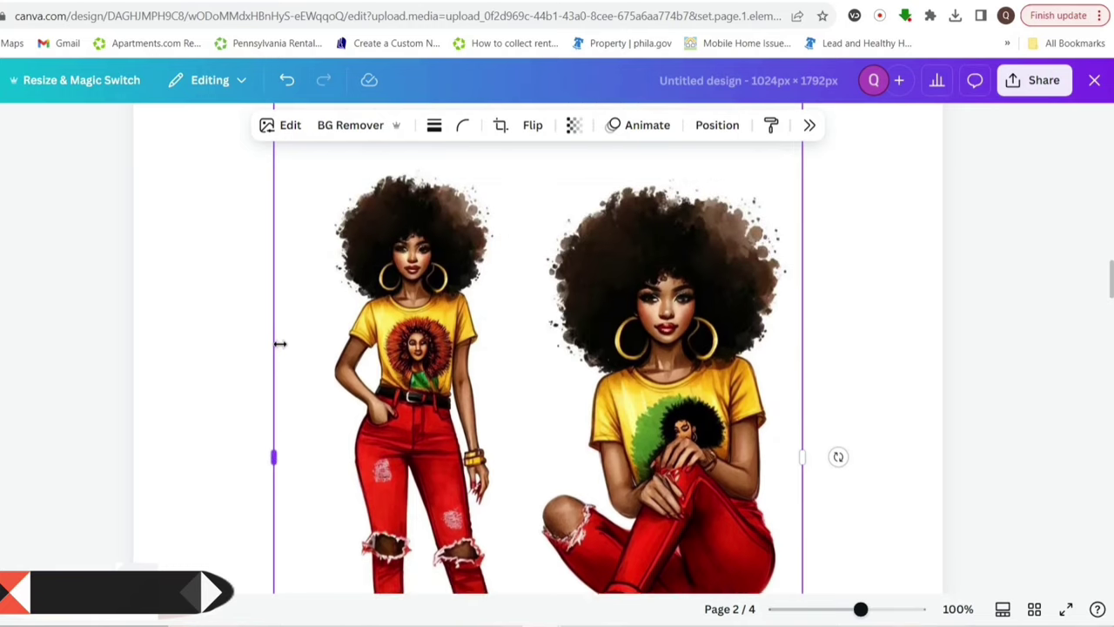
{"action": "scroll", "coordinate": [280, 345], "scroll_direction": "down", "scroll_amount": 4}
{"action": "scroll", "coordinate": [279, 349], "scroll_direction": "up", "scroll_amount": 3}
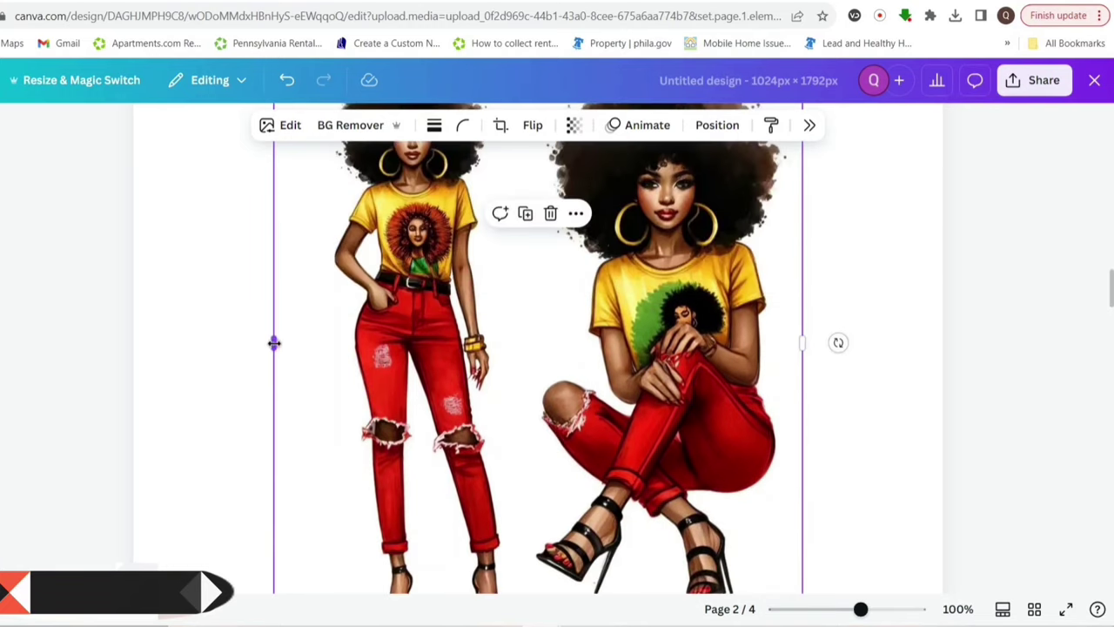
{"action": "left_click_drag", "start_coordinate": [273, 340], "coordinate": [518, 334]}
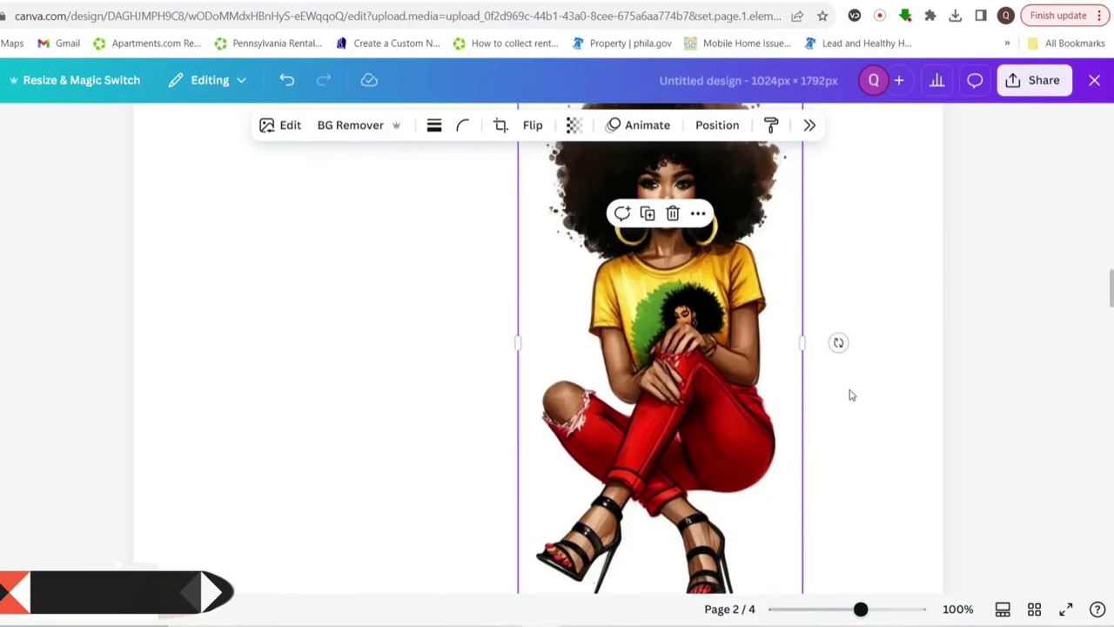
- Trim the empty upper and lower margins off the seated woman's image on page 2
{"action": "left_click_drag", "start_coordinate": [860, 610], "coordinate": [790, 609]}
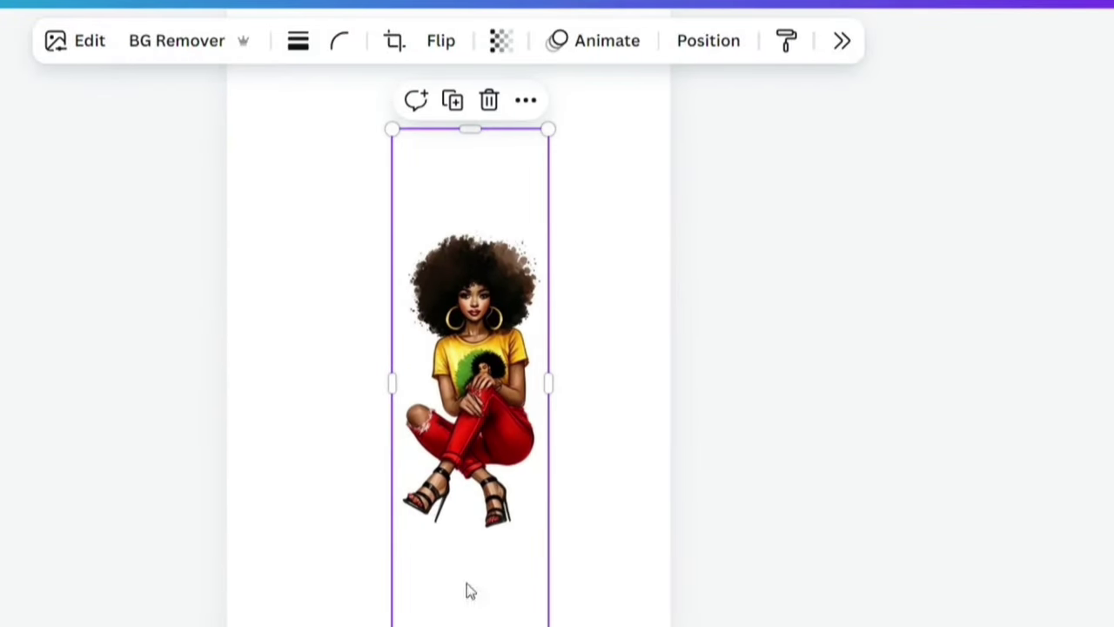
{"action": "left_click_drag", "start_coordinate": [470, 620], "coordinate": [468, 550]}
{"action": "left_click_drag", "start_coordinate": [462, 126], "coordinate": [461, 215]}
- Enlarge the seated woman's image on page 2 to about 830 × 1,774 px, nearly filling the page height
{"action": "left_click_drag", "start_coordinate": [392, 552], "coordinate": [262, 626]}
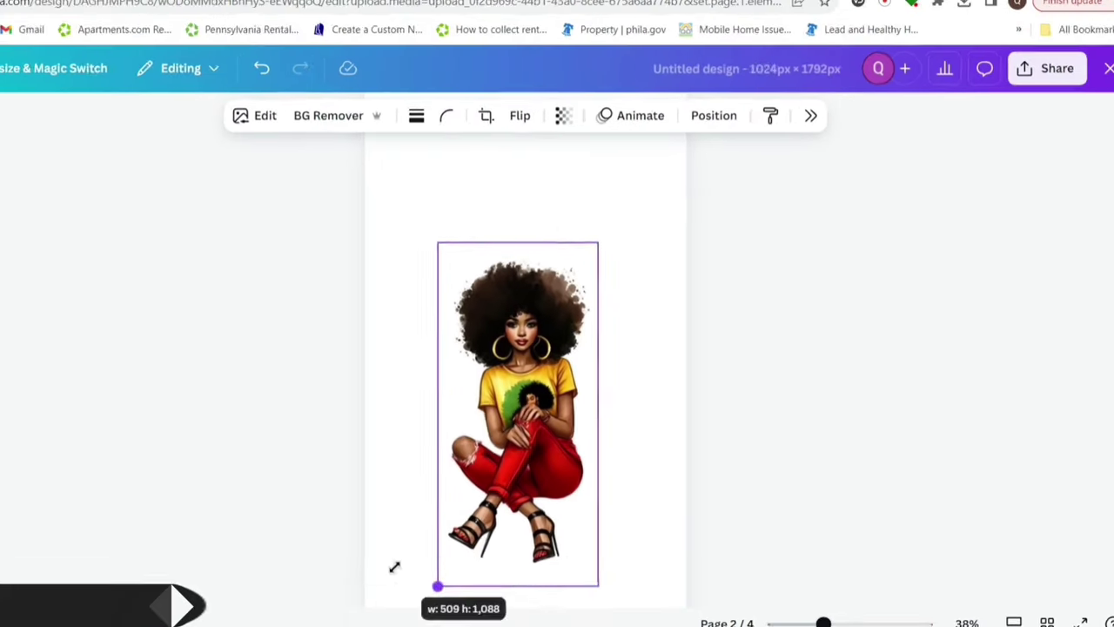
{"action": "scroll", "coordinate": [701, 543], "scroll_direction": "down", "scroll_amount": 2}
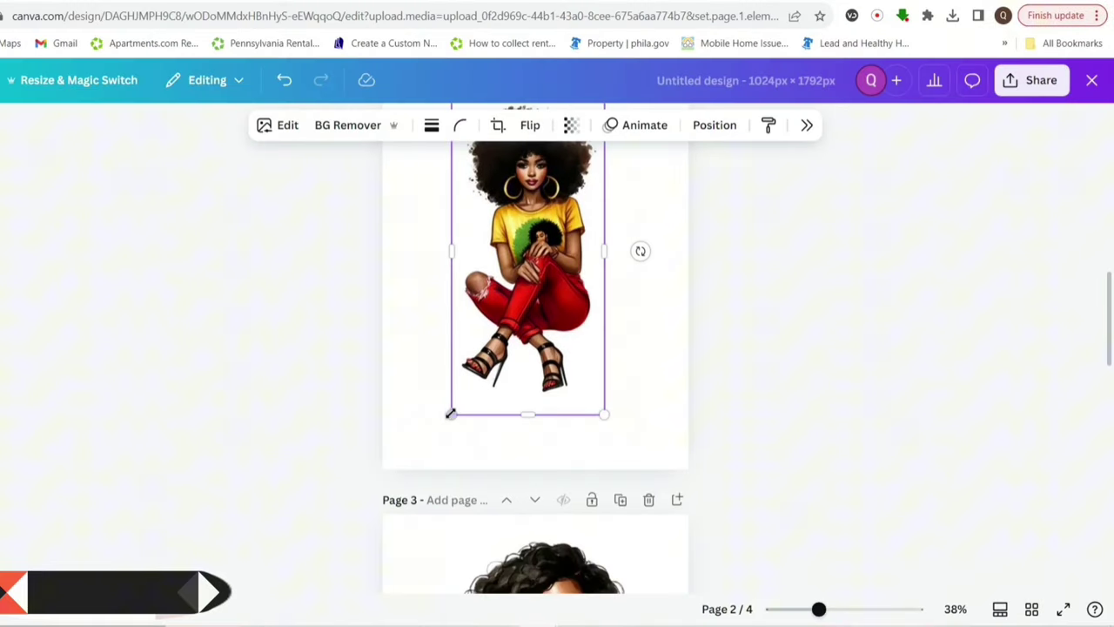
{"action": "left_click_drag", "start_coordinate": [450, 414], "coordinate": [416, 466]}
{"action": "scroll", "coordinate": [670, 435], "scroll_direction": "up", "scroll_amount": 1}
{"action": "scroll", "coordinate": [671, 435], "scroll_direction": "up", "scroll_amount": 2}
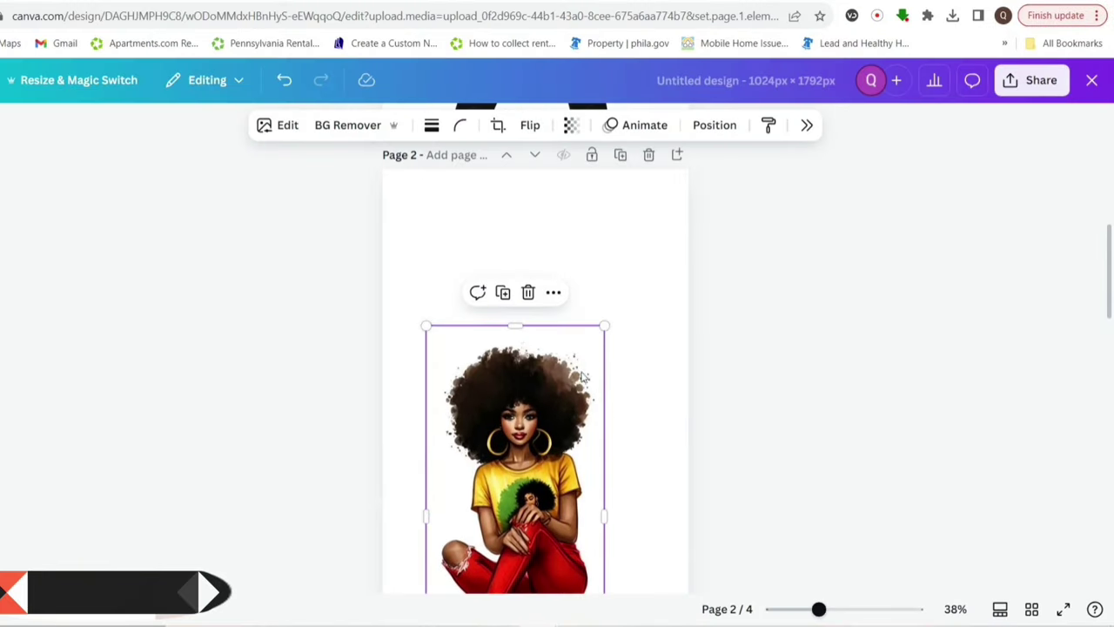
{"action": "left_click_drag", "start_coordinate": [605, 326], "coordinate": [674, 175]}
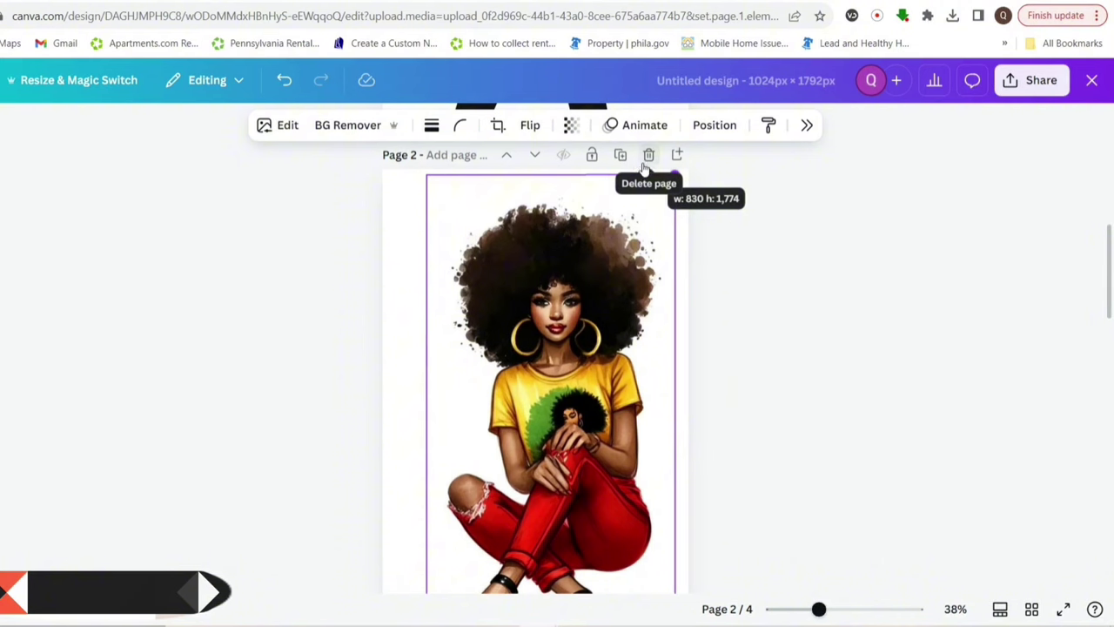
- Remove the background from the seated woman's image on page 2
{"action": "left_click", "coordinate": [751, 405]}
{"action": "left_click", "coordinate": [577, 371]}
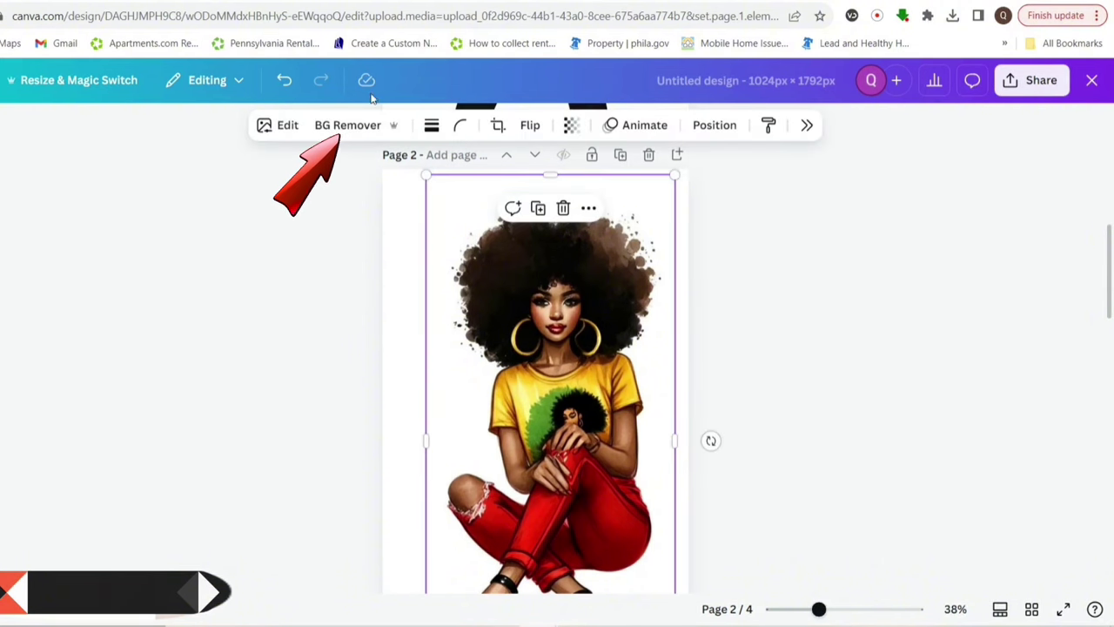
{"action": "left_click", "coordinate": [347, 125]}
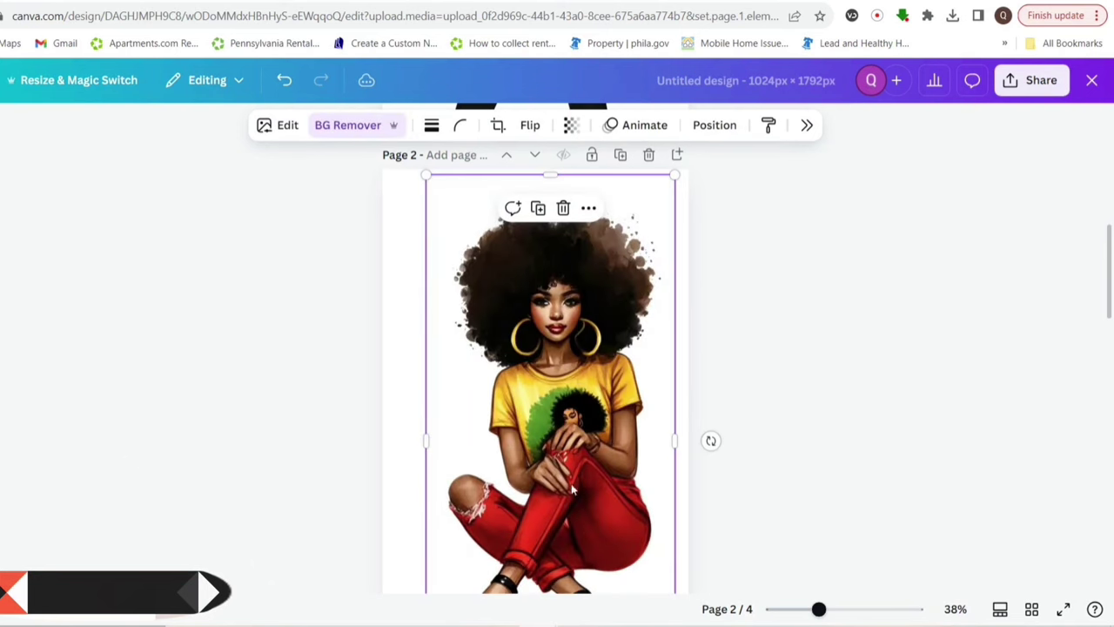
- Trim the blank strip below the seated woman's shoes and enlarge the image down to the bottom edge of page 2
{"action": "scroll", "coordinate": [666, 510], "scroll_direction": "down", "scroll_amount": 3}
{"action": "scroll", "coordinate": [597, 370], "scroll_direction": "down", "scroll_amount": 3}
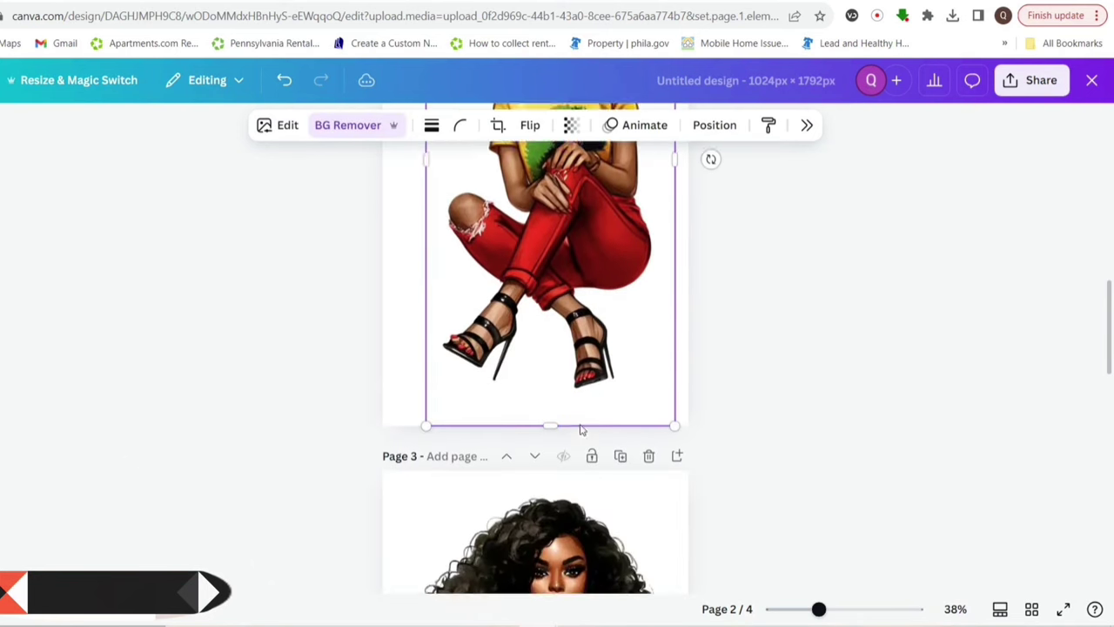
{"action": "left_click_drag", "start_coordinate": [564, 392], "coordinate": [560, 374]}
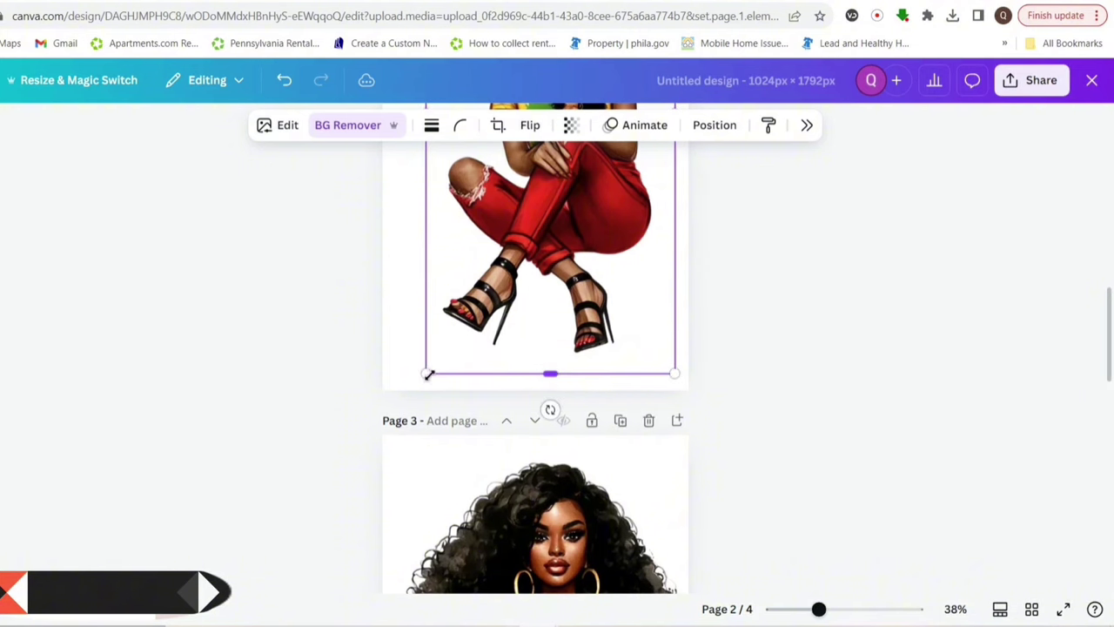
{"action": "left_click_drag", "start_coordinate": [427, 373], "coordinate": [419, 392]}
{"action": "left_click", "coordinate": [766, 460]}
- Remove the background from the page 1 image of the woman in the red shirt and black jeans
{"action": "scroll", "coordinate": [739, 453], "scroll_direction": "up", "scroll_amount": 15}
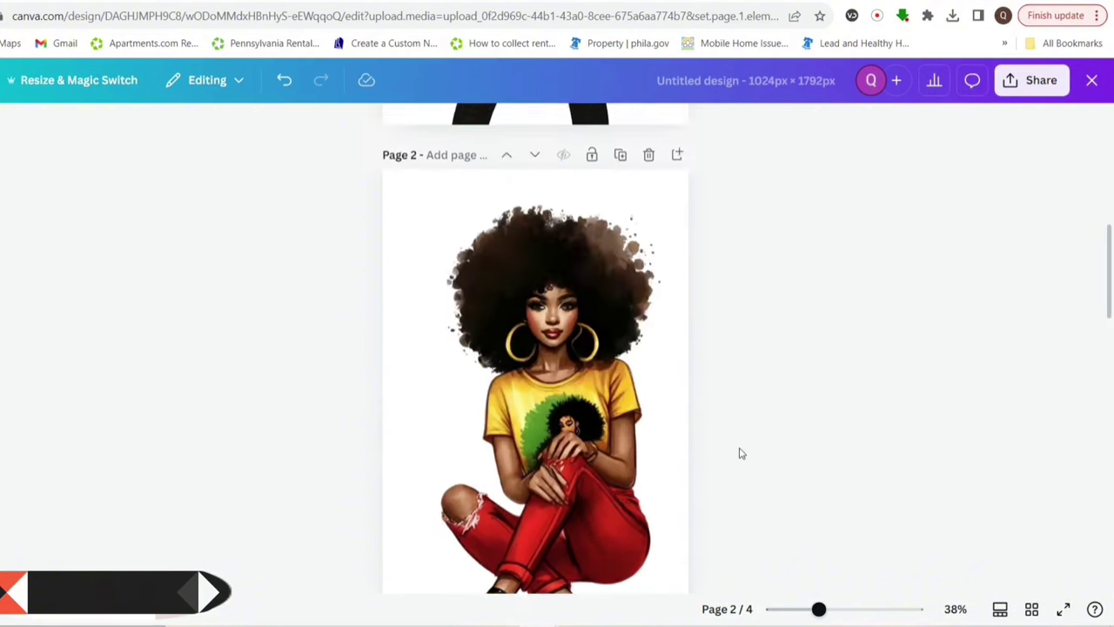
{"action": "left_click", "coordinate": [529, 375]}
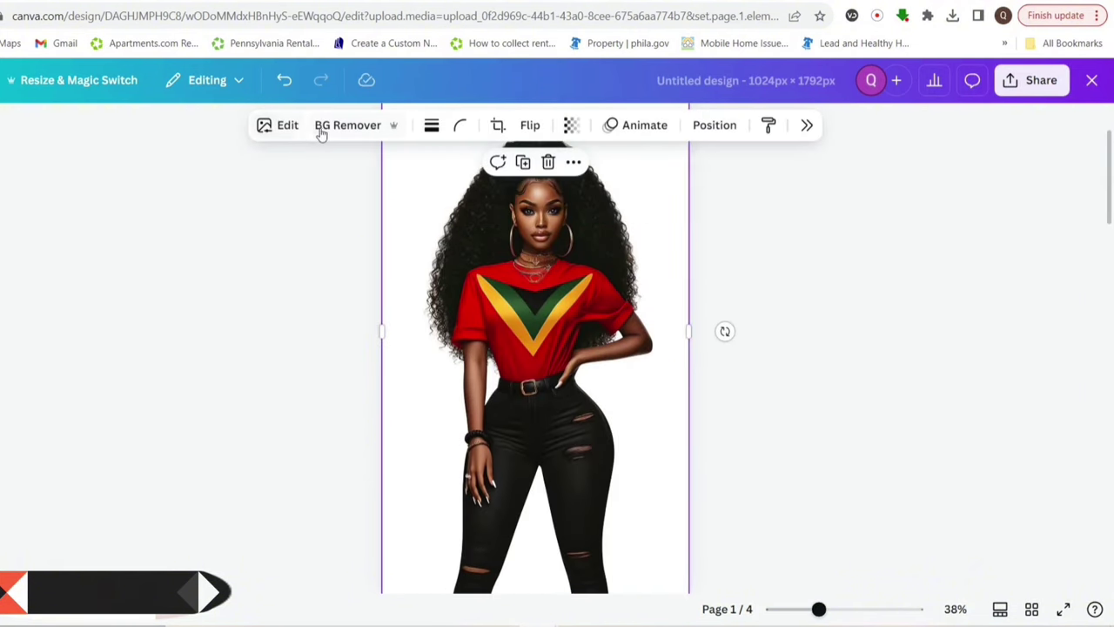
{"action": "left_click", "coordinate": [369, 121]}
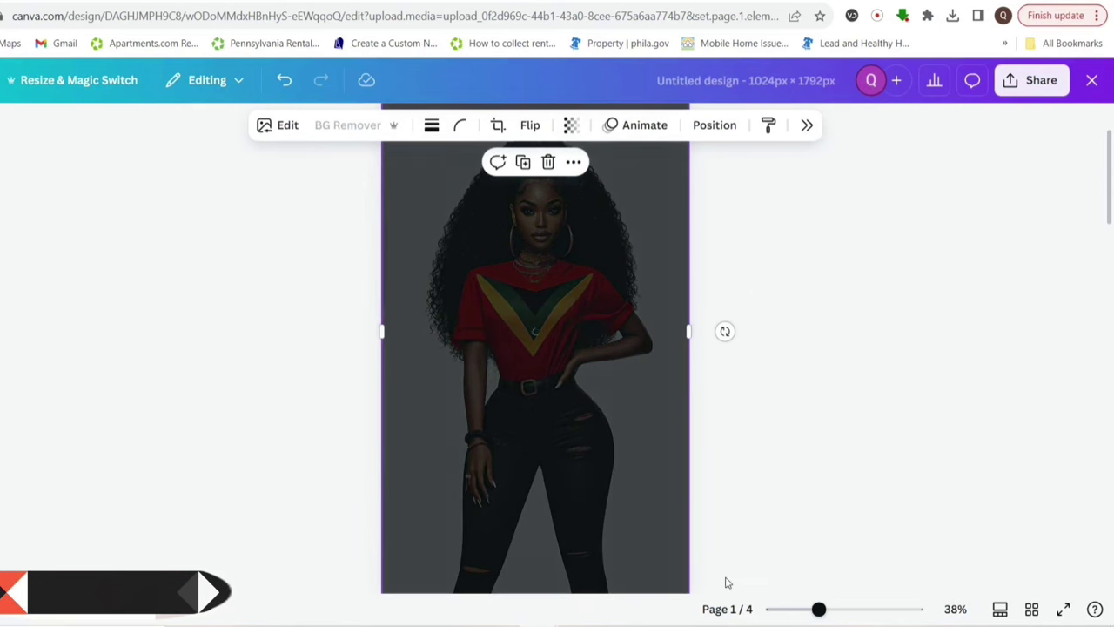
- Trim the upper and lower margins of the standing woman's image on page 4
{"action": "scroll", "coordinate": [760, 553], "scroll_direction": "down", "scroll_amount": 10}
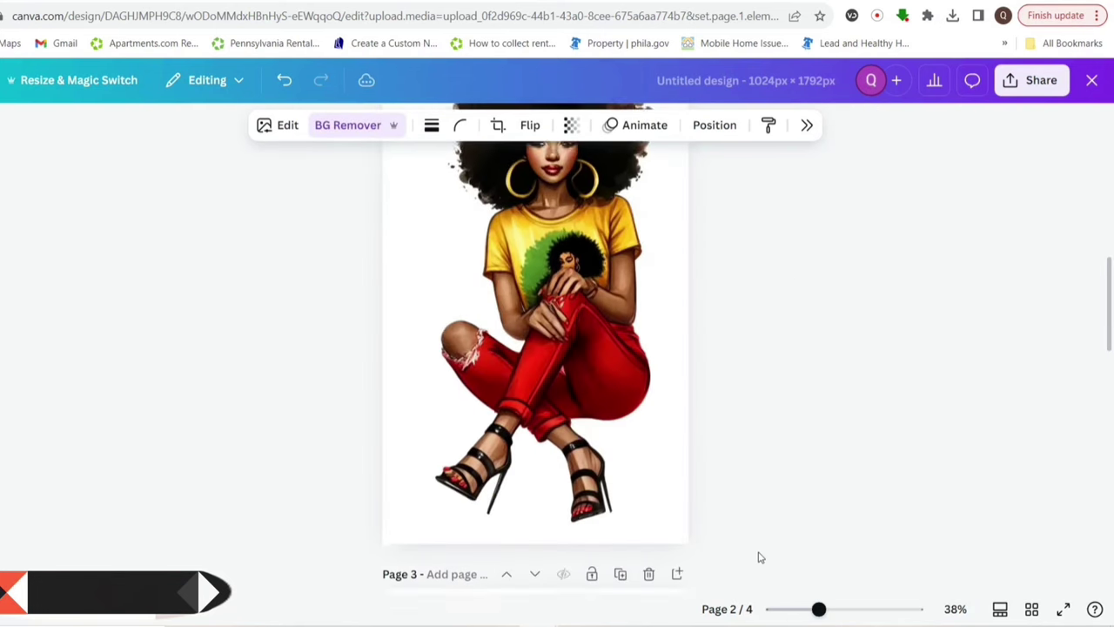
{"action": "scroll", "coordinate": [760, 557], "scroll_direction": "down", "scroll_amount": 6}
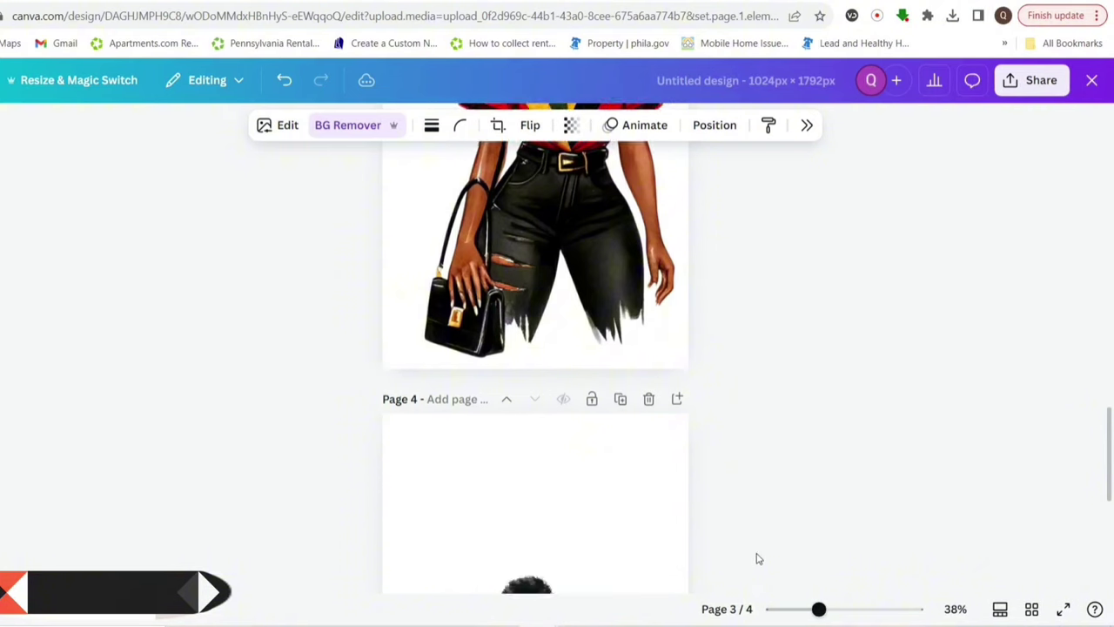
{"action": "left_click", "coordinate": [561, 367]}
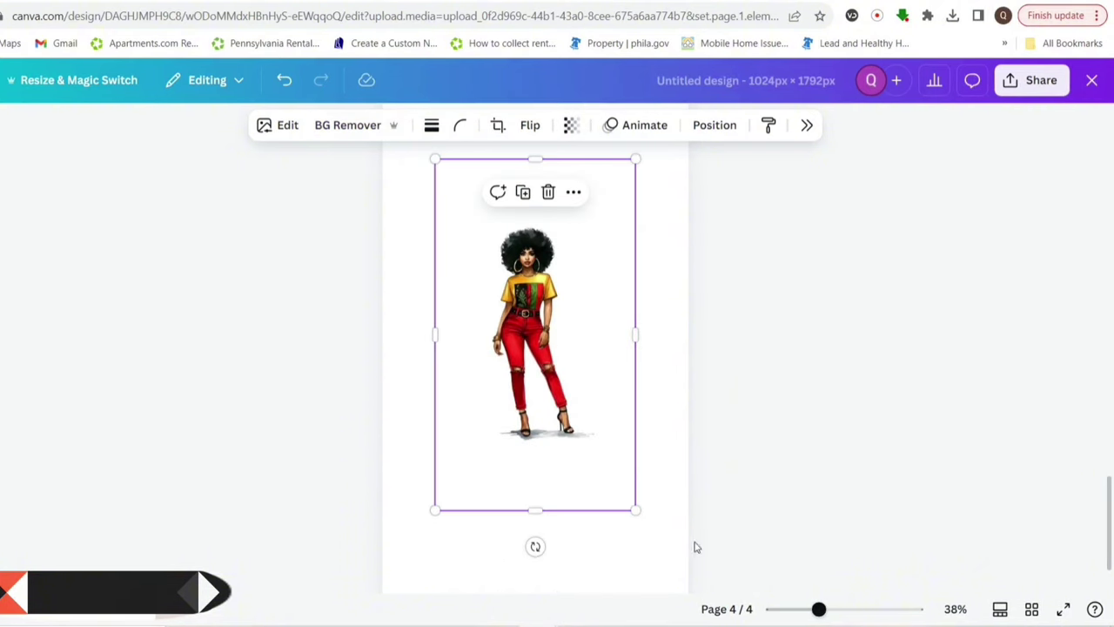
{"action": "left_click_drag", "start_coordinate": [537, 511], "coordinate": [537, 474]}
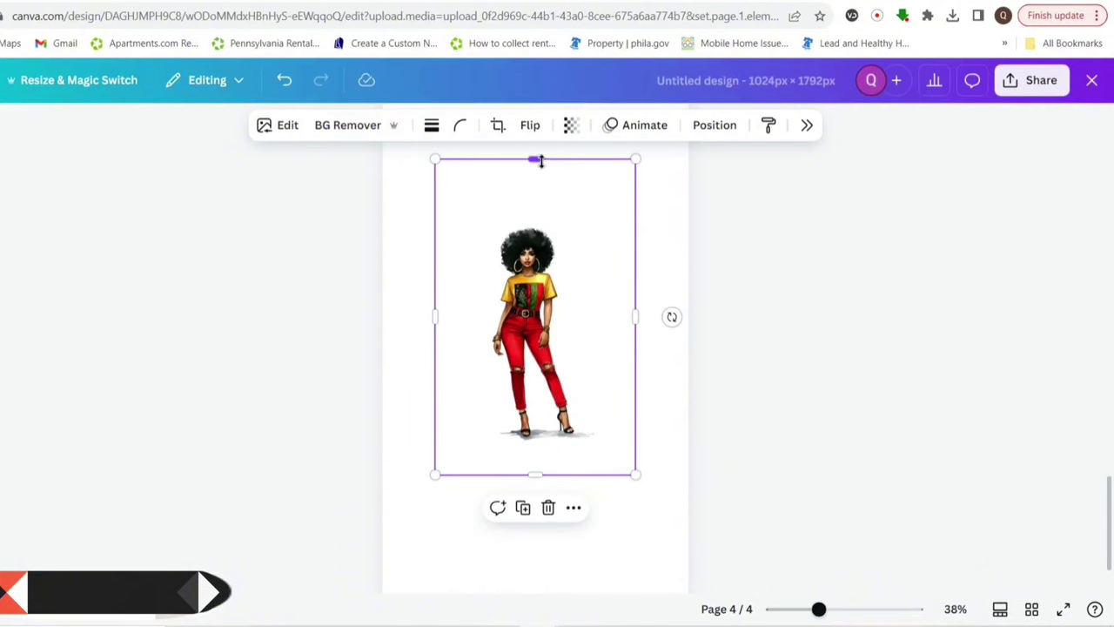
{"action": "left_click_drag", "start_coordinate": [539, 161], "coordinate": [537, 184]}
- Examine the standing woman on page 4 up close from hair to shoes, and review the figure on page 3
{"action": "left_click", "coordinate": [877, 609]}
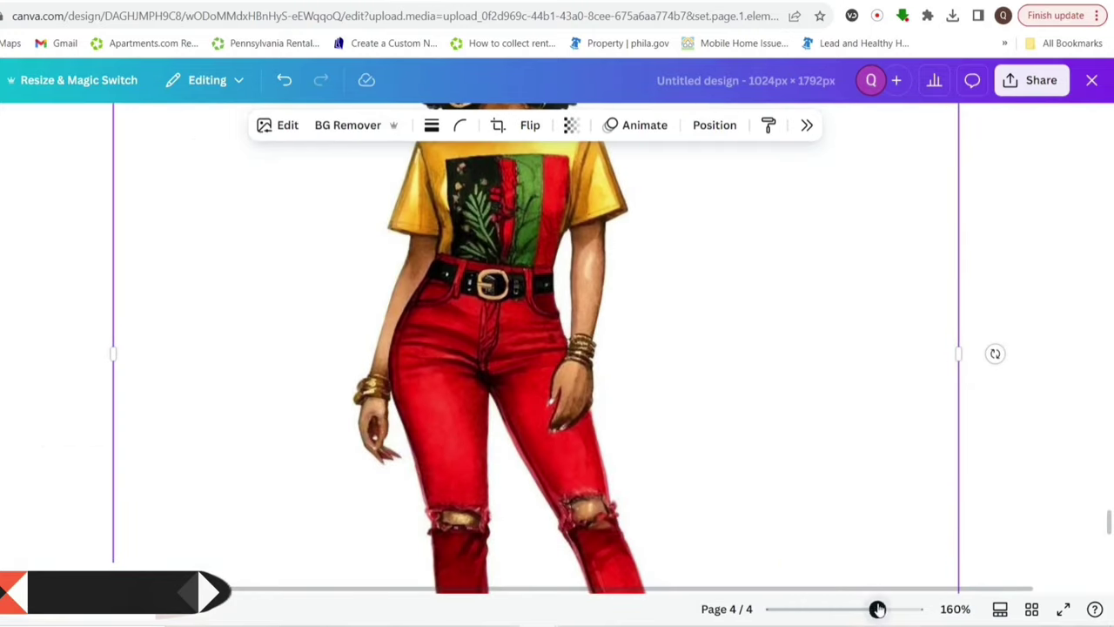
{"action": "scroll", "coordinate": [738, 513], "scroll_direction": "up", "scroll_amount": 3}
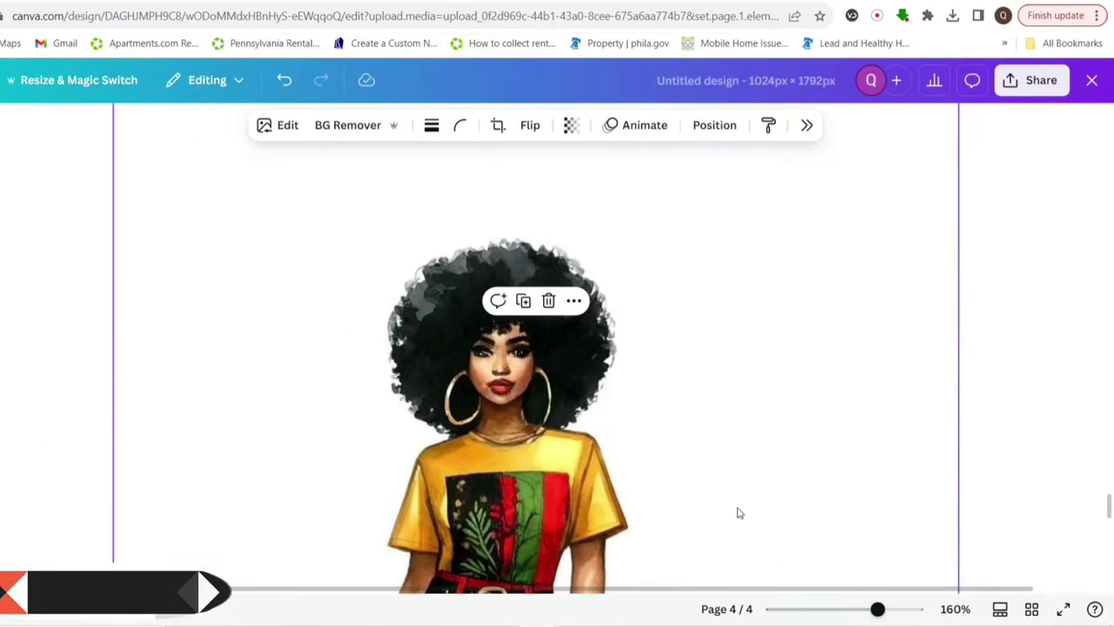
{"action": "scroll", "coordinate": [738, 514], "scroll_direction": "down", "scroll_amount": 3}
{"action": "scroll", "coordinate": [738, 513], "scroll_direction": "down", "scroll_amount": 2}
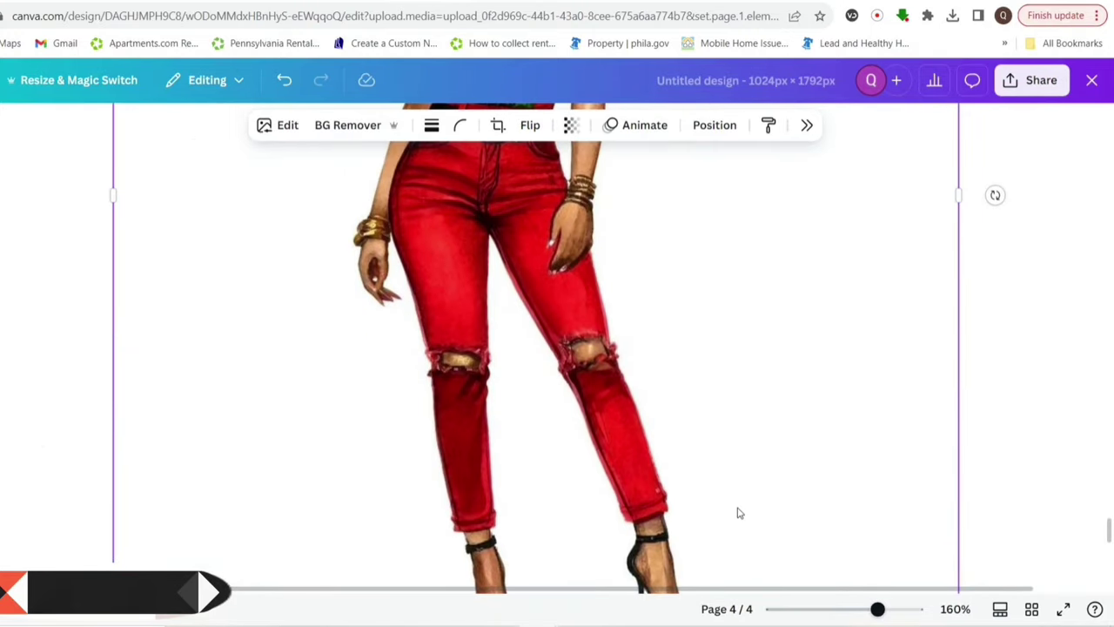
{"action": "scroll", "coordinate": [802, 543], "scroll_direction": "down", "scroll_amount": 2}
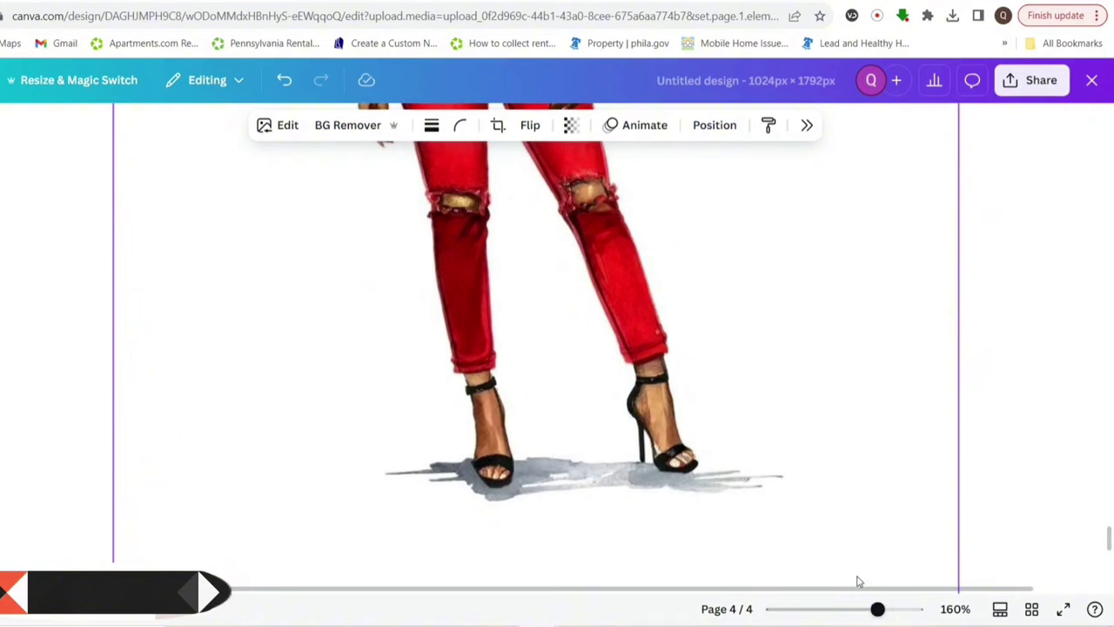
{"action": "left_click_drag", "start_coordinate": [877, 609], "coordinate": [841, 611]}
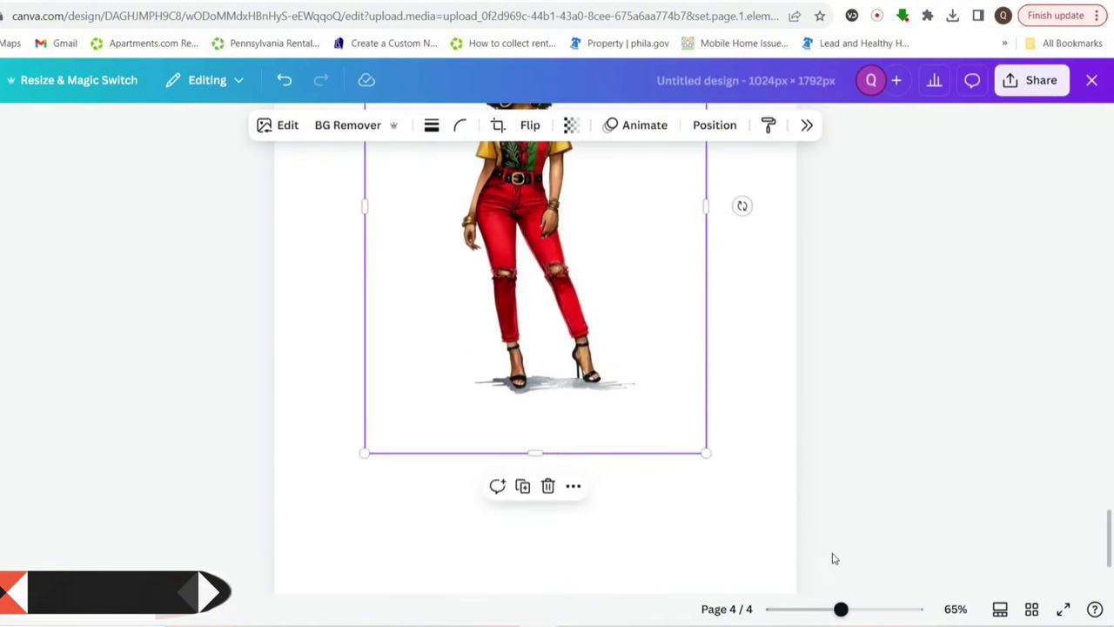
{"action": "scroll", "coordinate": [830, 557], "scroll_direction": "up", "scroll_amount": 6}
{"action": "scroll", "coordinate": [832, 558], "scroll_direction": "up", "scroll_amount": 1}
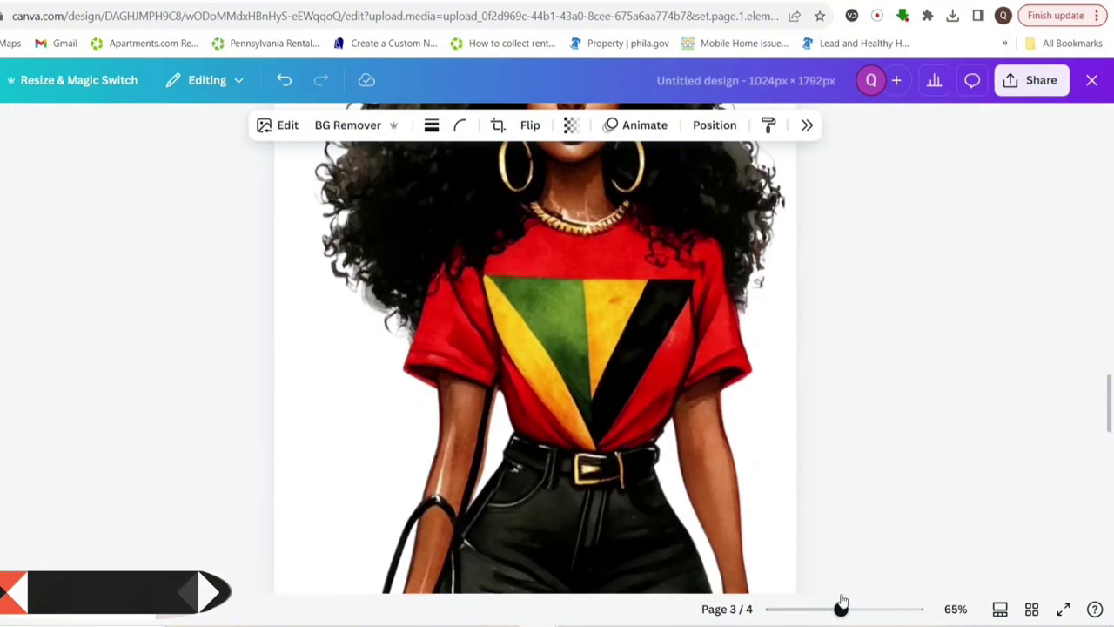
{"action": "left_click_drag", "start_coordinate": [841, 609], "coordinate": [816, 610]}
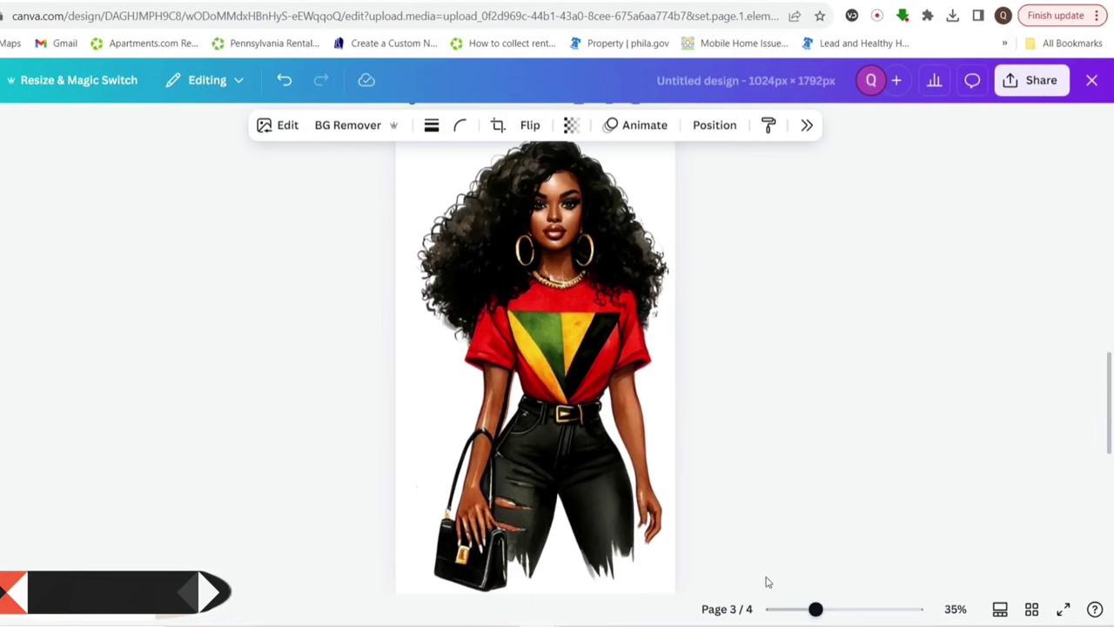
- Duplicate page 2 with the seated woman in the yellow shirt
{"action": "scroll", "coordinate": [768, 581], "scroll_direction": "down", "scroll_amount": 2}
{"action": "scroll", "coordinate": [601, 488], "scroll_direction": "up", "scroll_amount": 7}
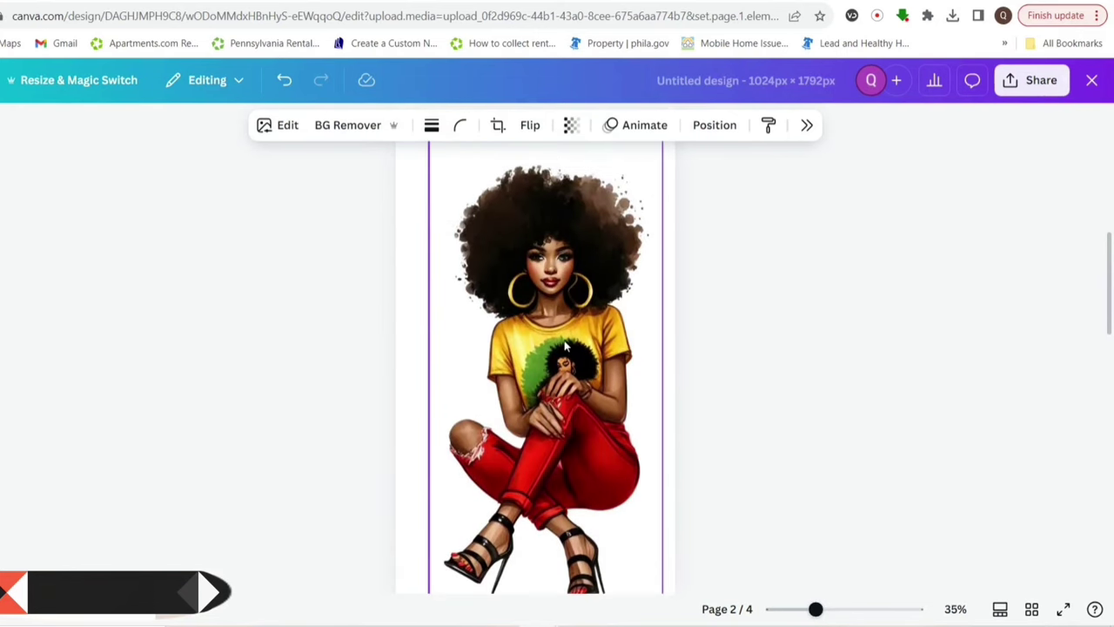
{"action": "scroll", "coordinate": [656, 322], "scroll_direction": "up", "scroll_amount": 4}
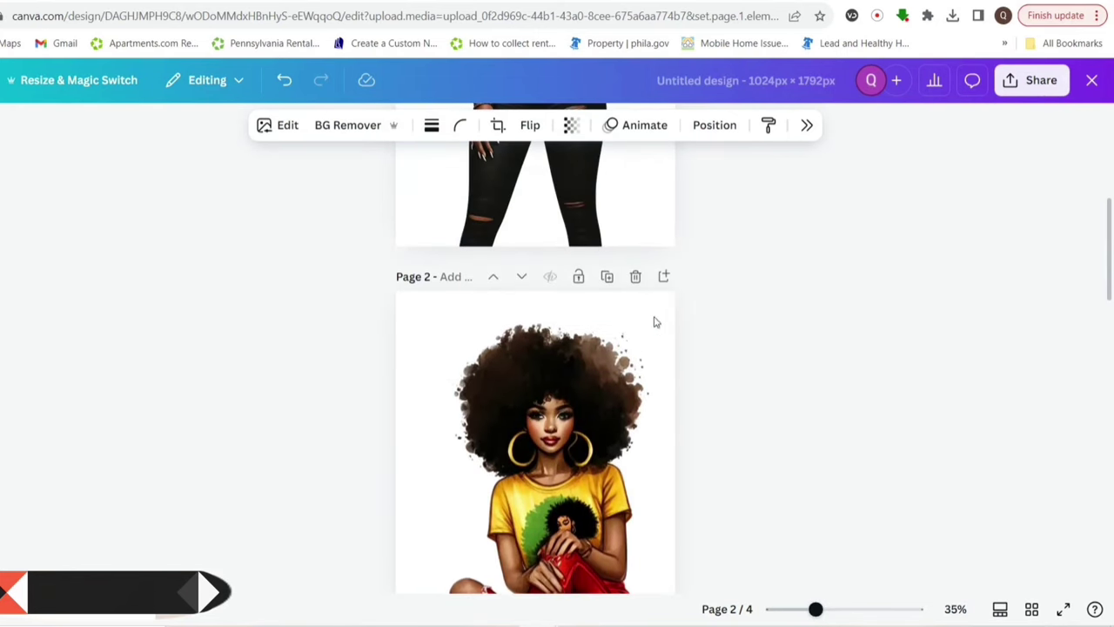
{"action": "left_click", "coordinate": [607, 278]}
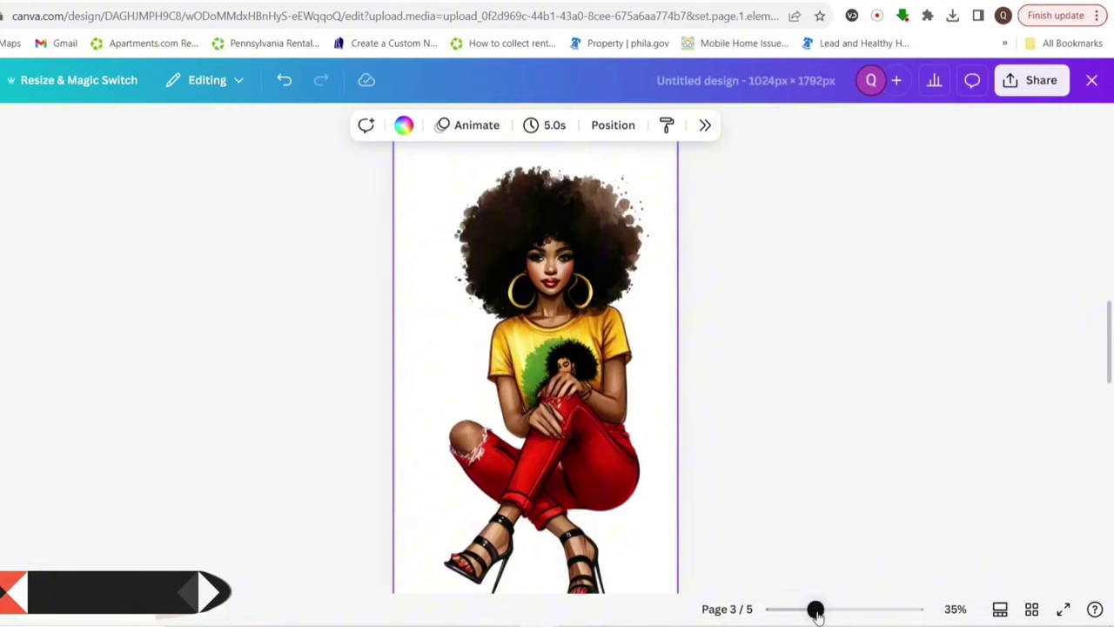
- Search the elements for "red shades" and insert the red heart-shaped sunglasses graphic on the duplicated page
{"action": "left_click_drag", "start_coordinate": [816, 612], "coordinate": [836, 609]}
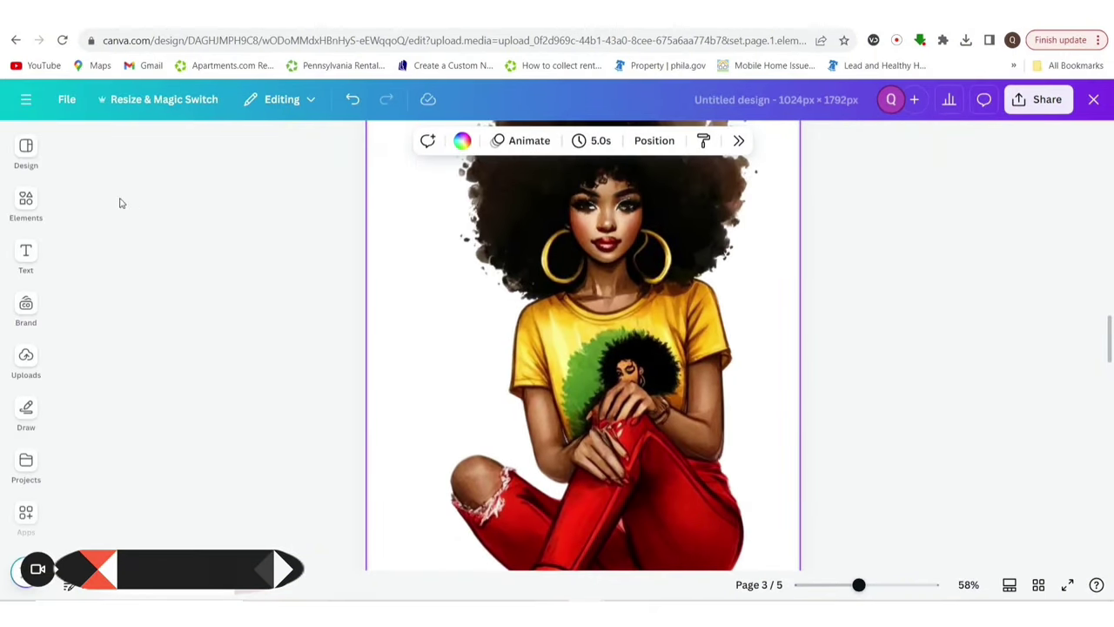
{"action": "left_click", "coordinate": [28, 206]}
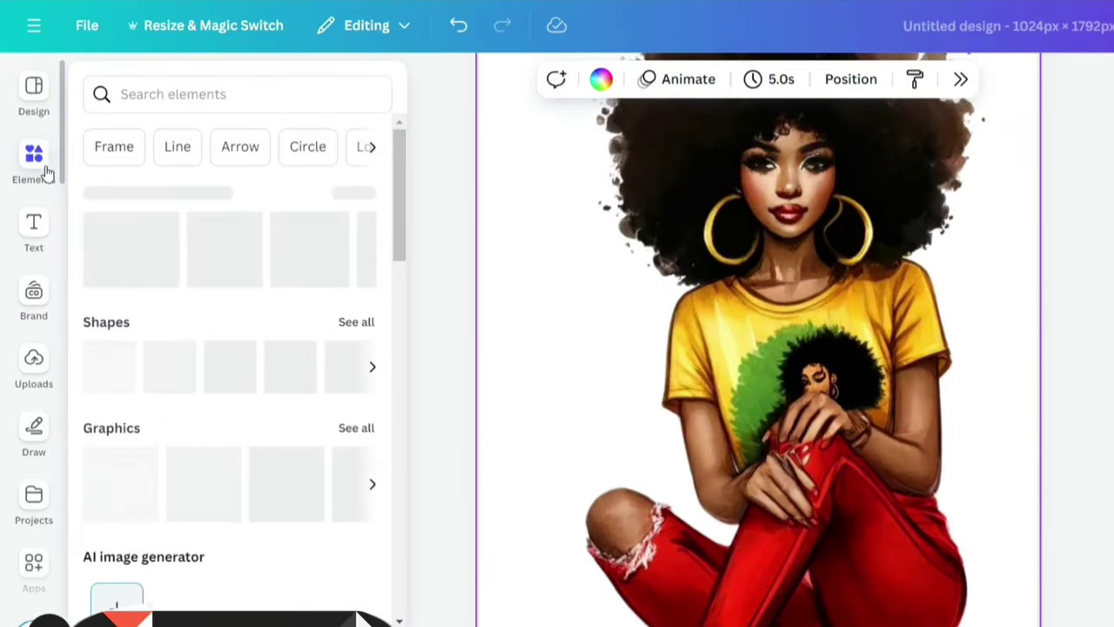
{"action": "left_click", "coordinate": [240, 83]}
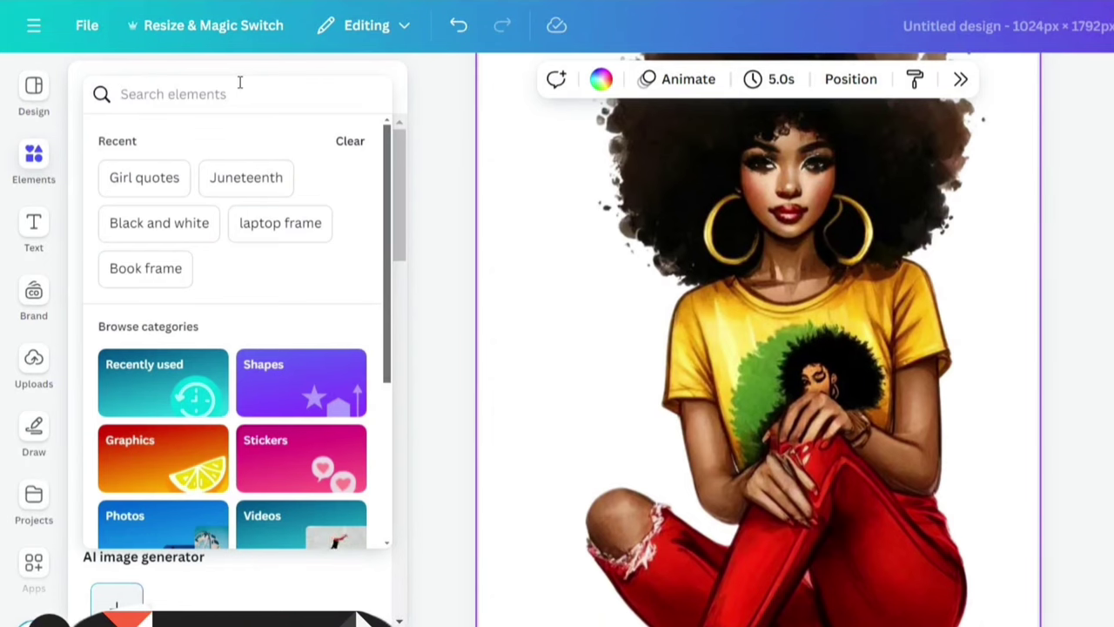
{"action": "type", "text": "red sh"}
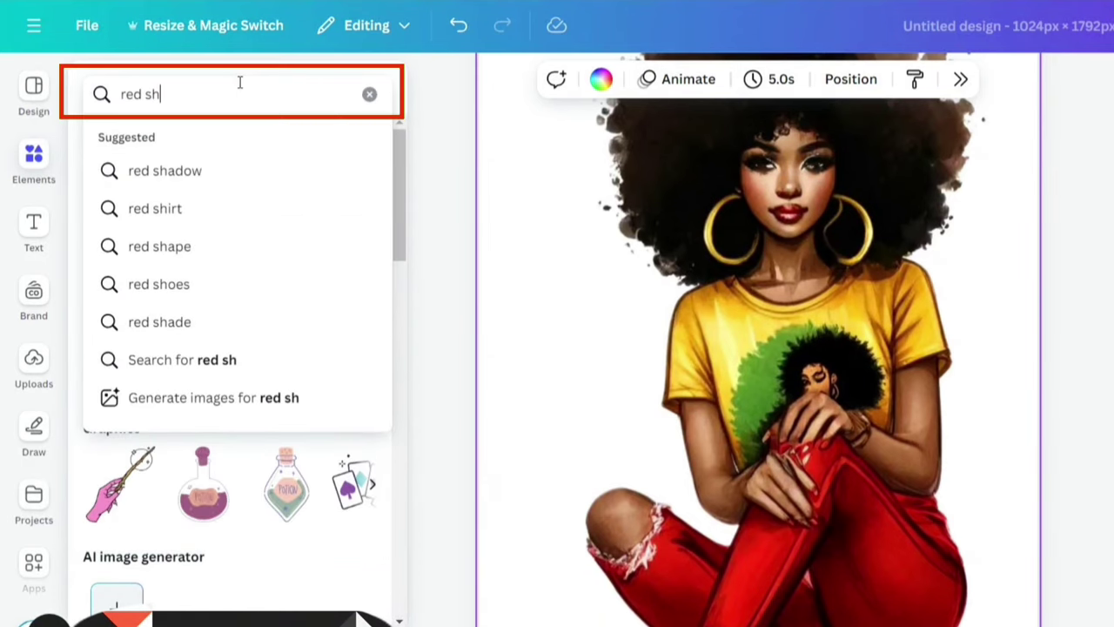
{"action": "type", "text": "ades"}
{"action": "key", "text": "Return"}
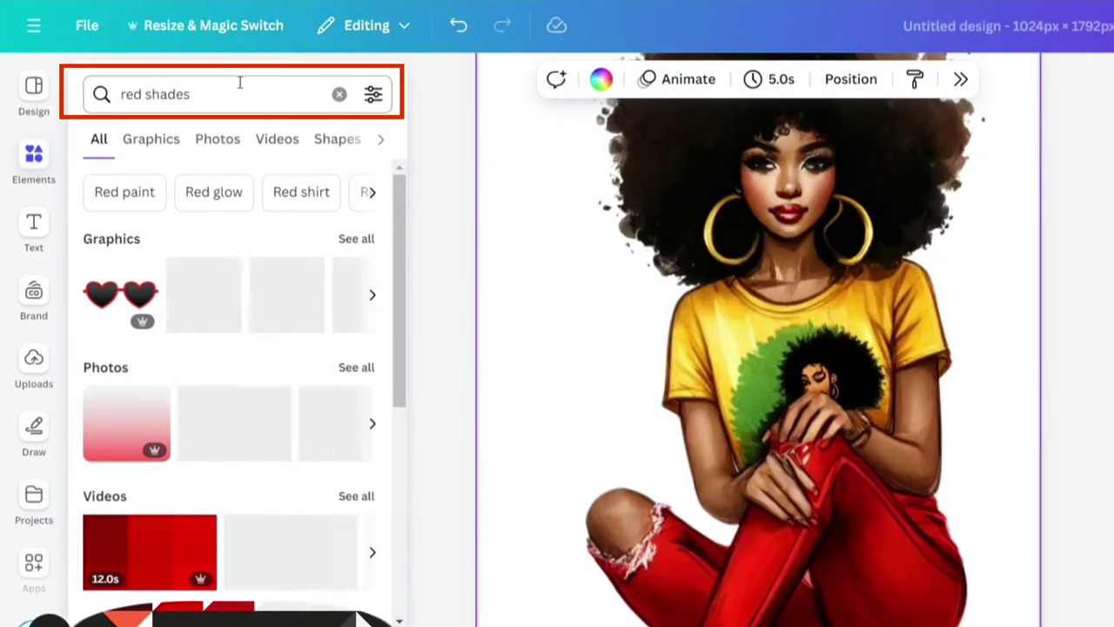
{"action": "left_click", "coordinate": [100, 296]}
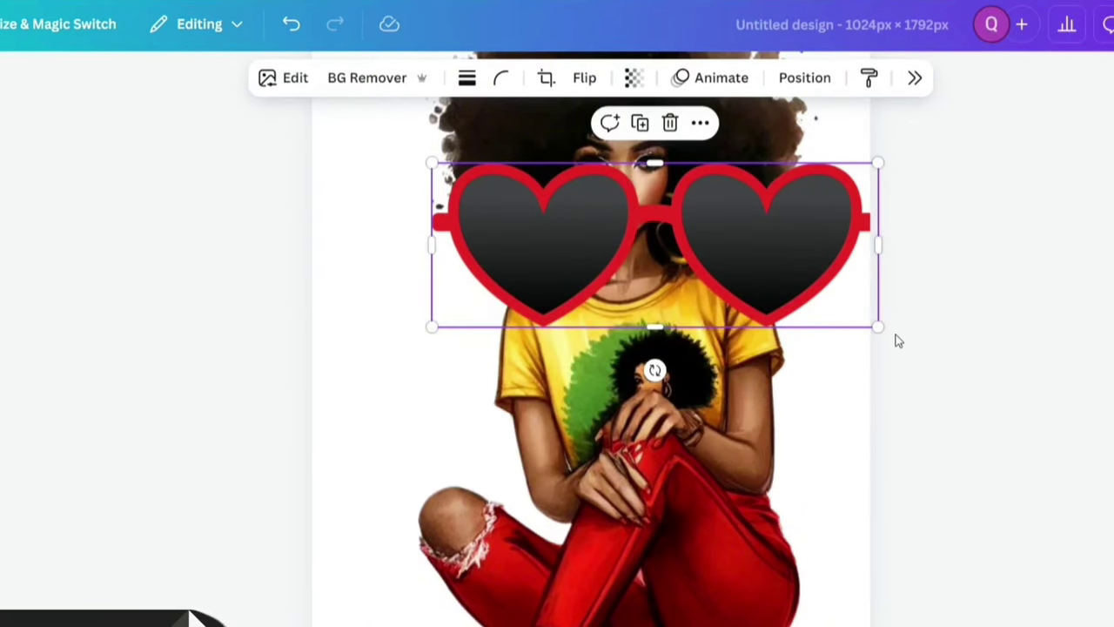
- Shrink the heart-shaped sunglasses to face width and place them over the seated woman's eyes
{"action": "left_click_drag", "start_coordinate": [862, 313], "coordinate": [654, 165]}
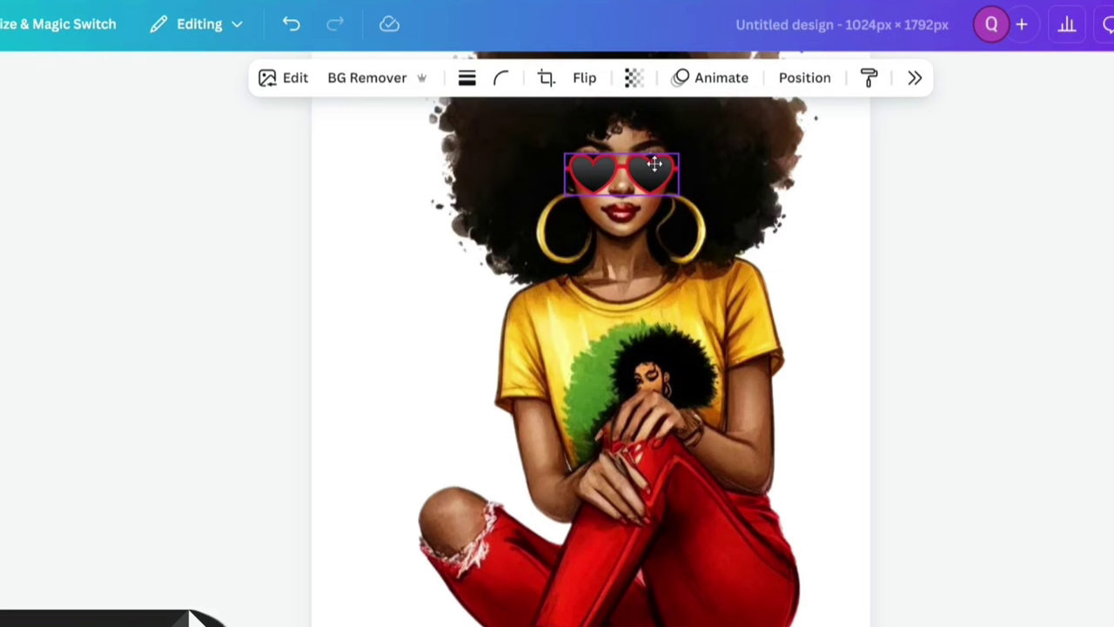
{"action": "left_click", "coordinate": [1022, 347]}
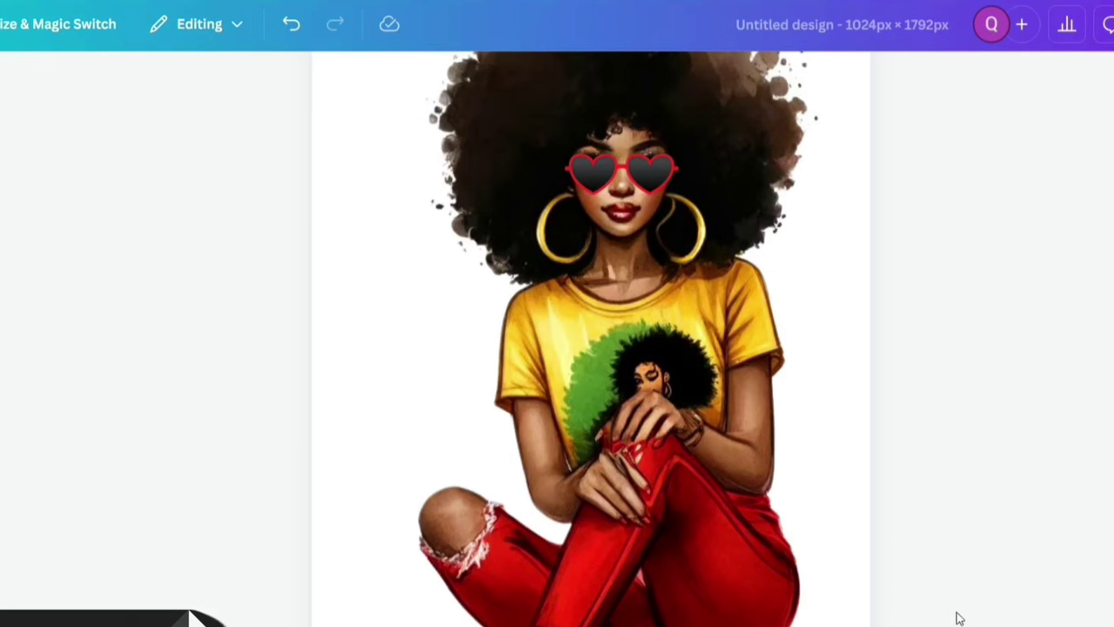
{"action": "key", "text": "ctrl+minus"}
{"action": "scroll", "coordinate": [667, 140], "scroll_direction": "up", "scroll_amount": 3}
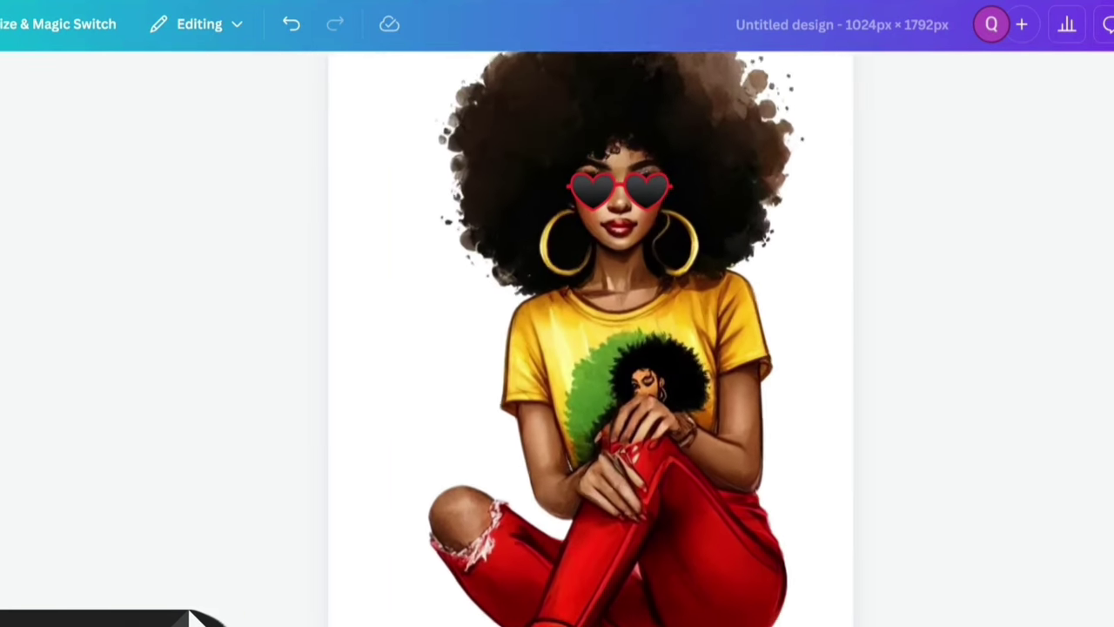
- Delete the heart-shaped sunglasses from the seated woman and browse the "red shades" graphics and other categories for another pair
{"action": "left_click", "coordinate": [646, 192]}
{"action": "left_click", "coordinate": [638, 124]}
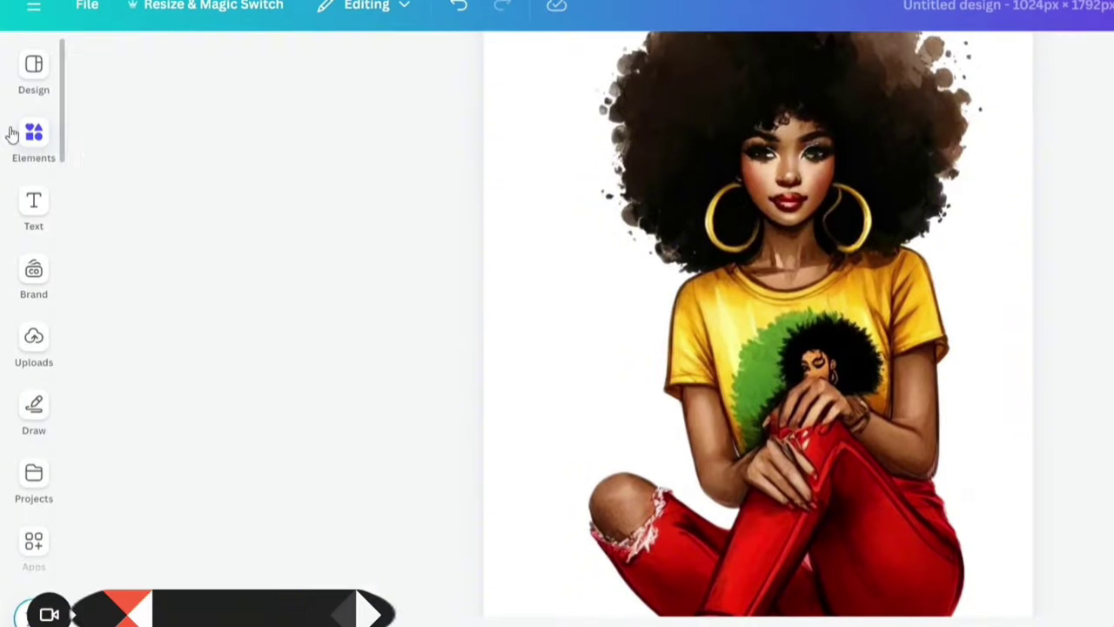
{"action": "left_click", "coordinate": [33, 133]}
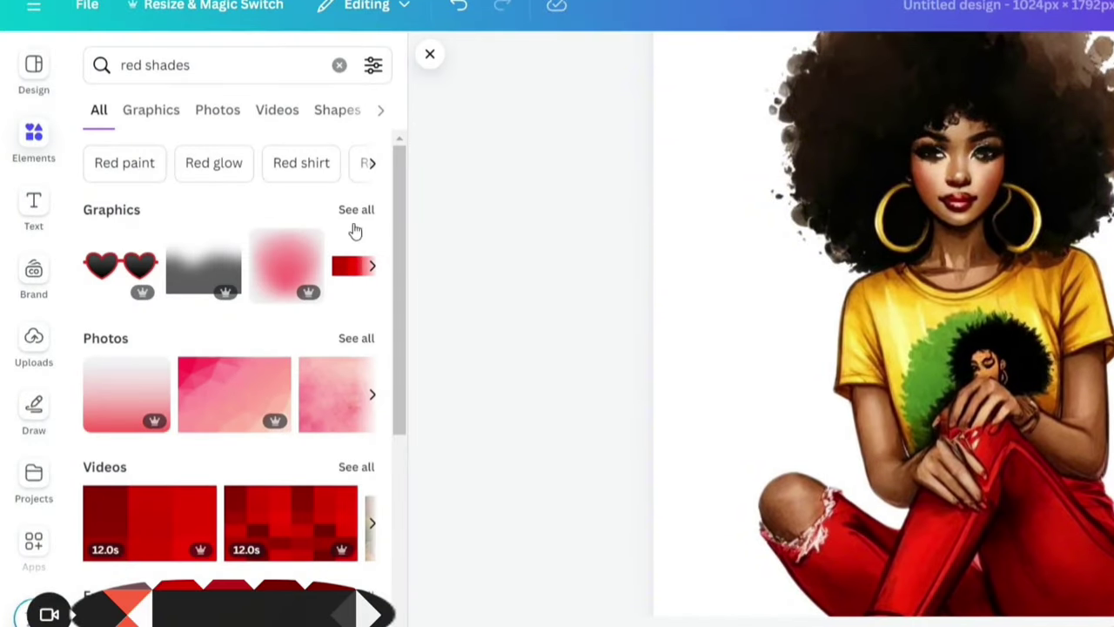
{"action": "left_click", "coordinate": [352, 213]}
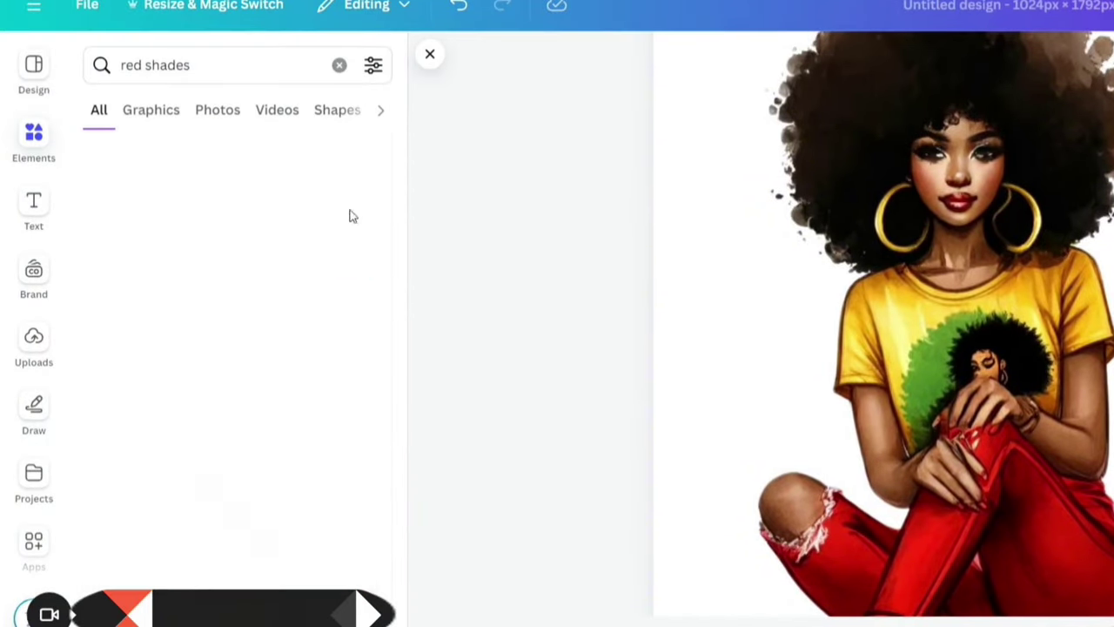
{"action": "scroll", "coordinate": [212, 336], "scroll_direction": "down", "scroll_amount": 3}
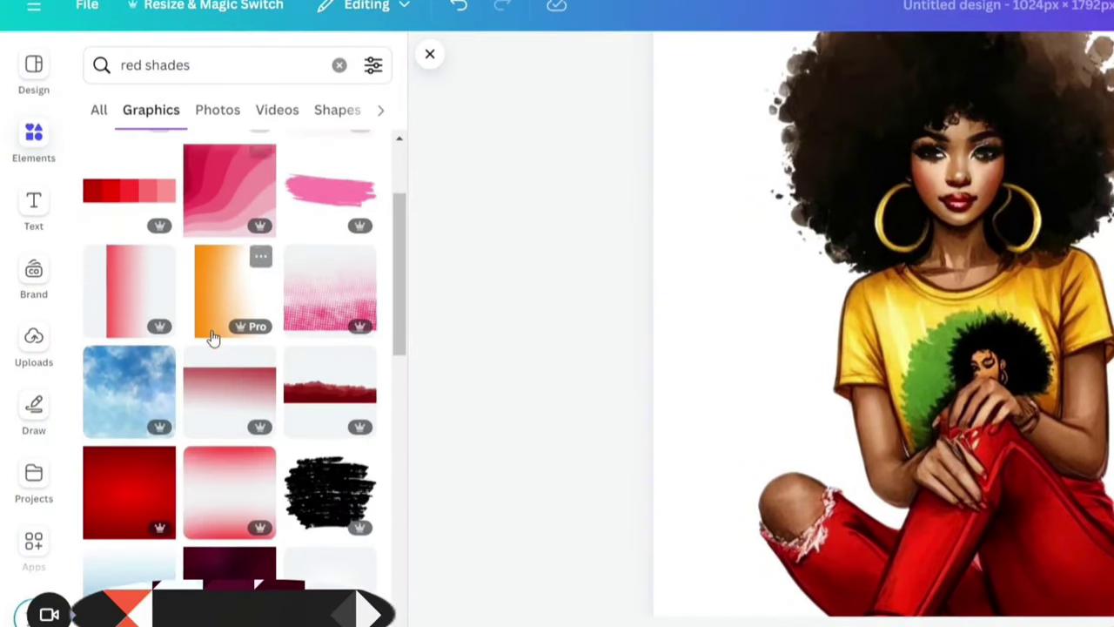
{"action": "scroll", "coordinate": [212, 336], "scroll_direction": "up", "scroll_amount": 3}
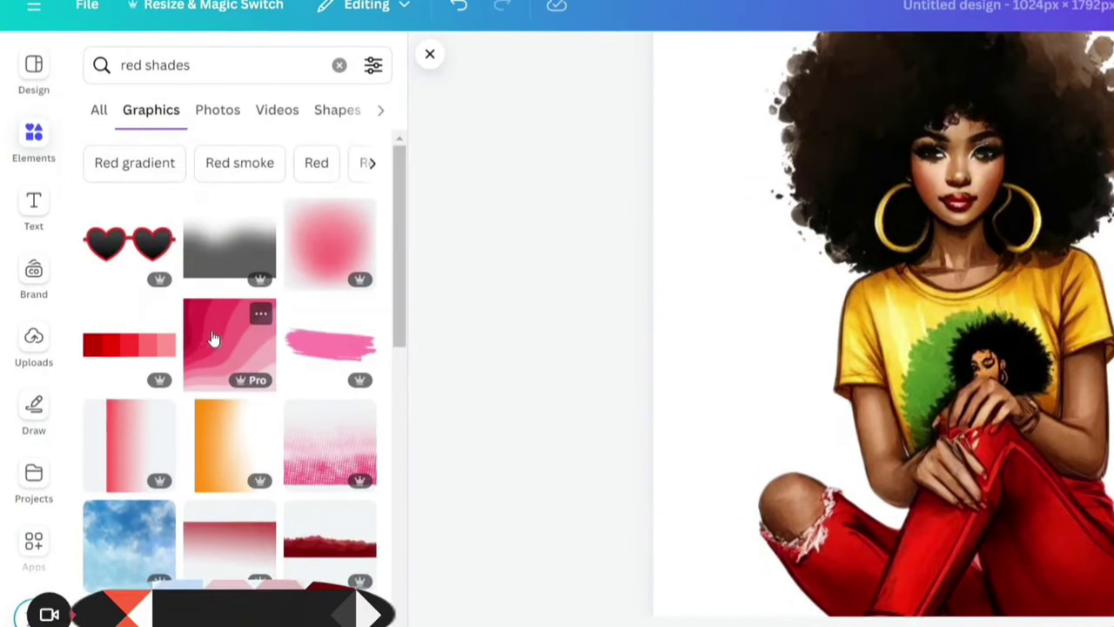
{"action": "left_click", "coordinate": [217, 120]}
{"action": "left_click", "coordinate": [323, 120]}
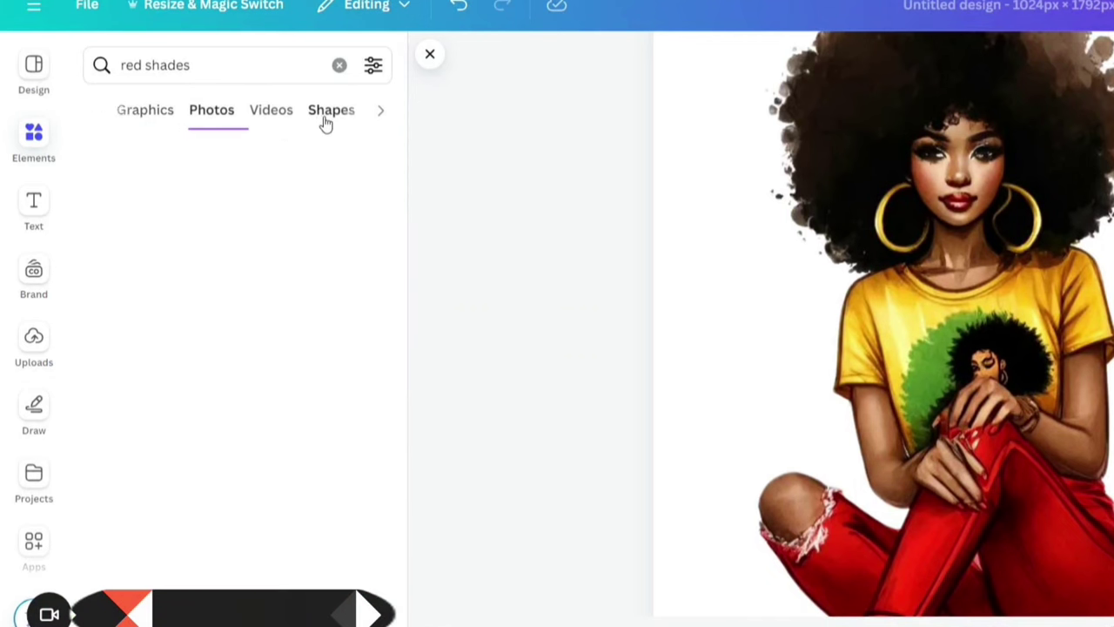
{"action": "left_click", "coordinate": [35, 142]}
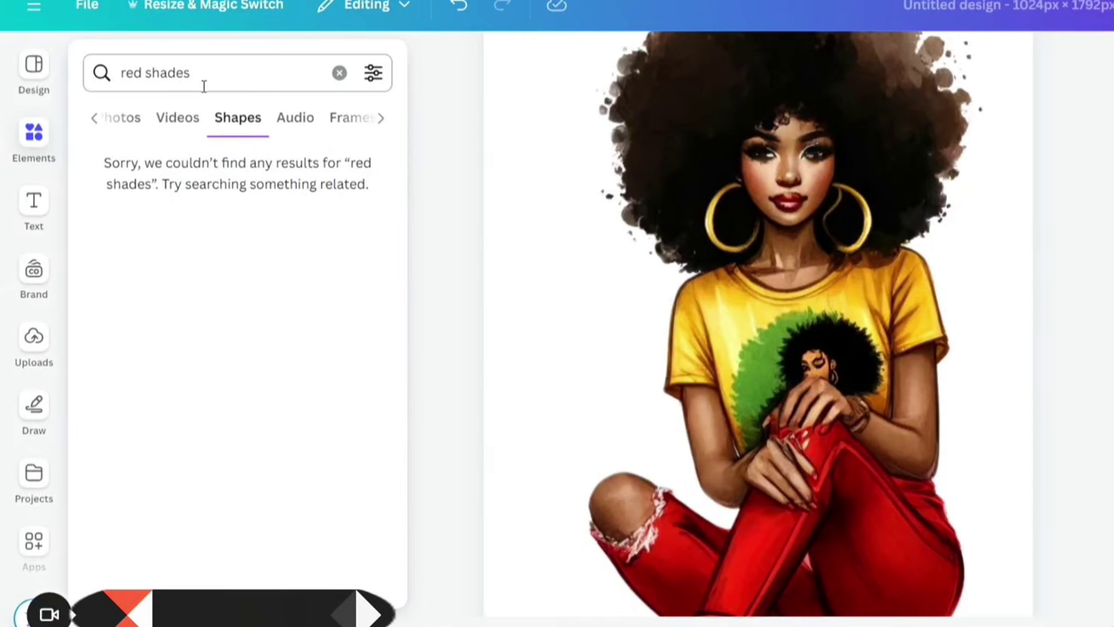
- Search the elements for "shades" and show all matching graphics
{"action": "left_click_drag", "start_coordinate": [142, 73], "coordinate": [118, 73]}
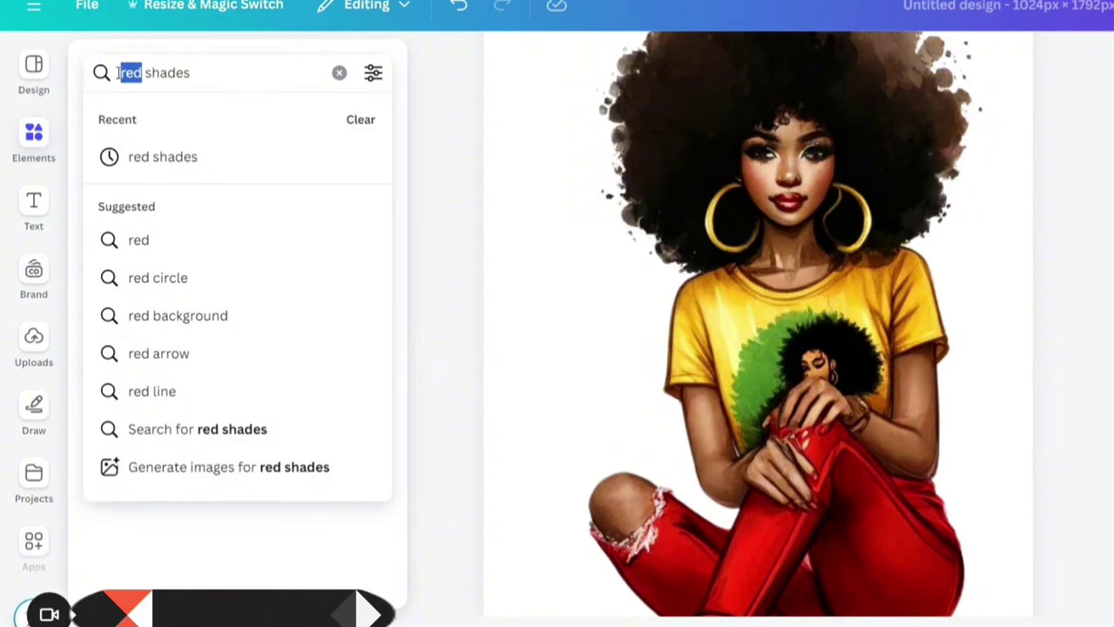
{"action": "key", "text": "BackSpace"}
{"action": "key", "text": "Return"}
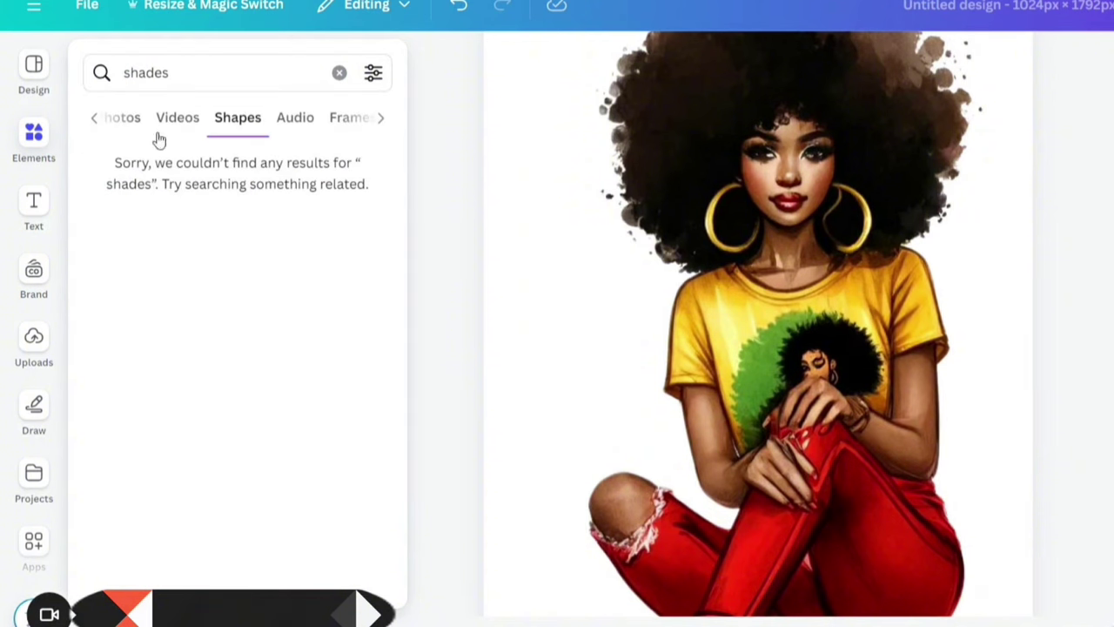
{"action": "left_click", "coordinate": [94, 119]}
{"action": "left_click", "coordinate": [94, 119]}
{"action": "left_click", "coordinate": [98, 120]}
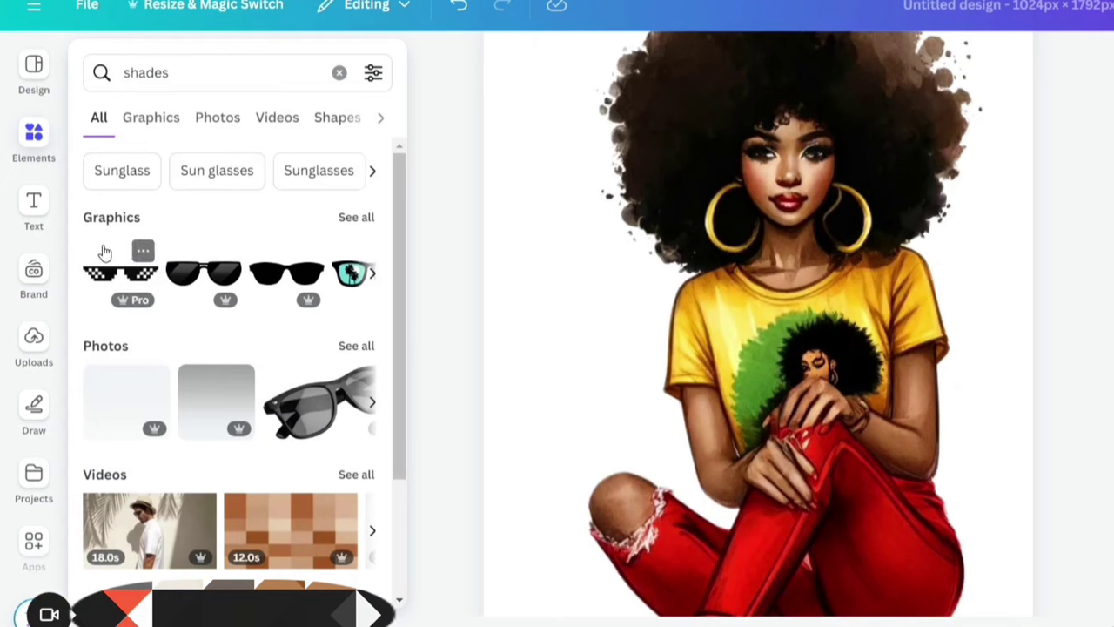
{"action": "left_click", "coordinate": [356, 219]}
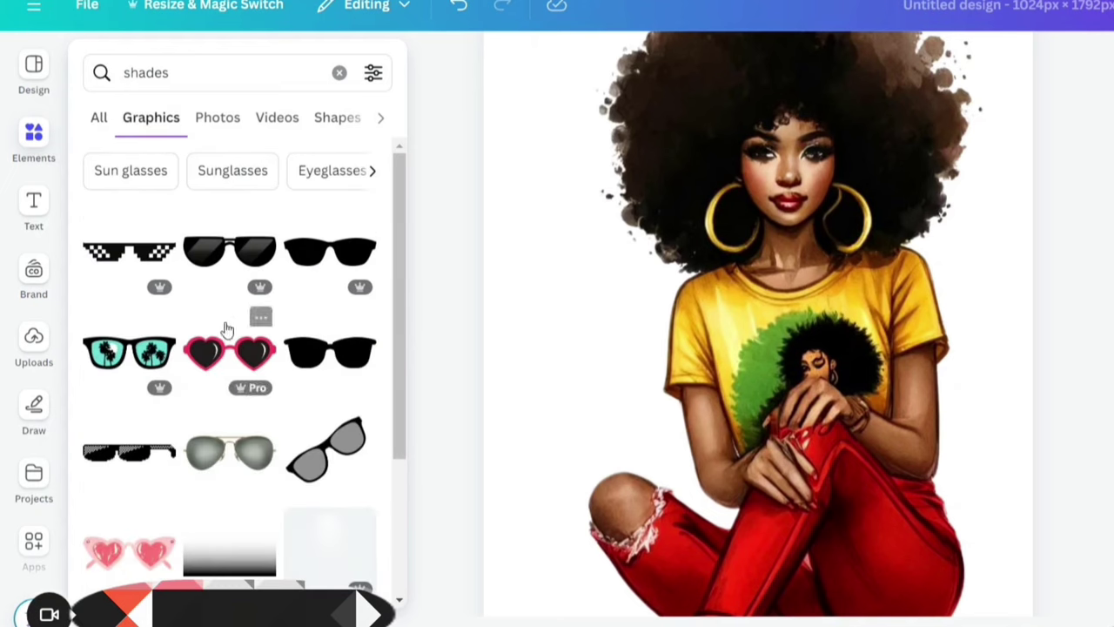
- Insert the solid black sunglasses graphic, shrink it to face width, place it over the seated woman's eyes and check the look
{"action": "left_click", "coordinate": [348, 354]}
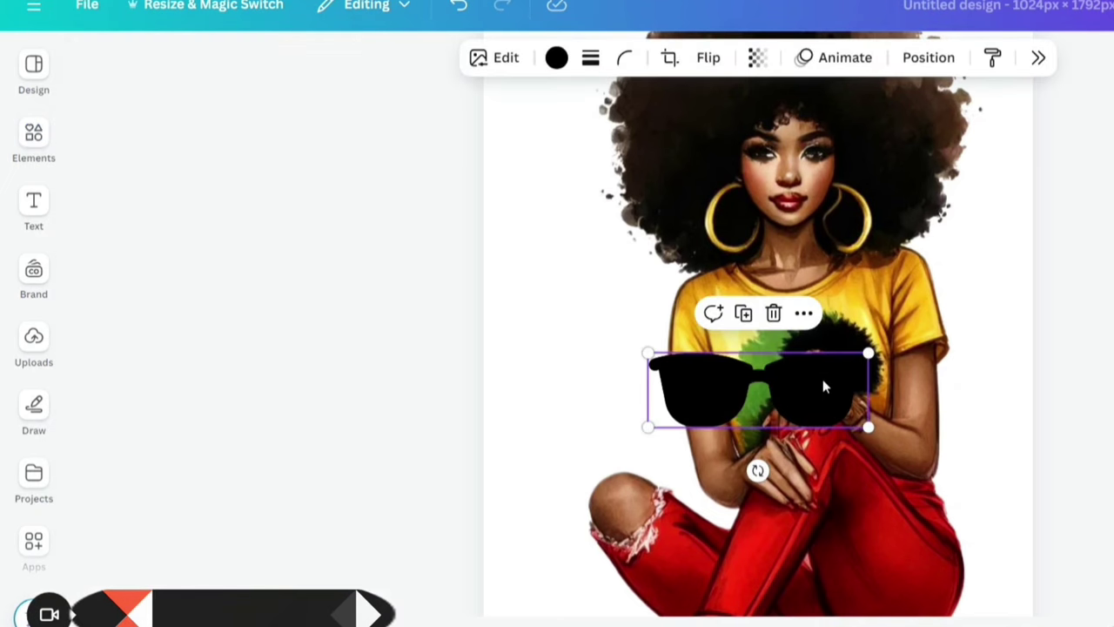
{"action": "left_click_drag", "start_coordinate": [823, 378], "coordinate": [841, 193]}
{"action": "left_click_drag", "start_coordinate": [885, 233], "coordinate": [812, 166]}
{"action": "key", "text": "Escape"}
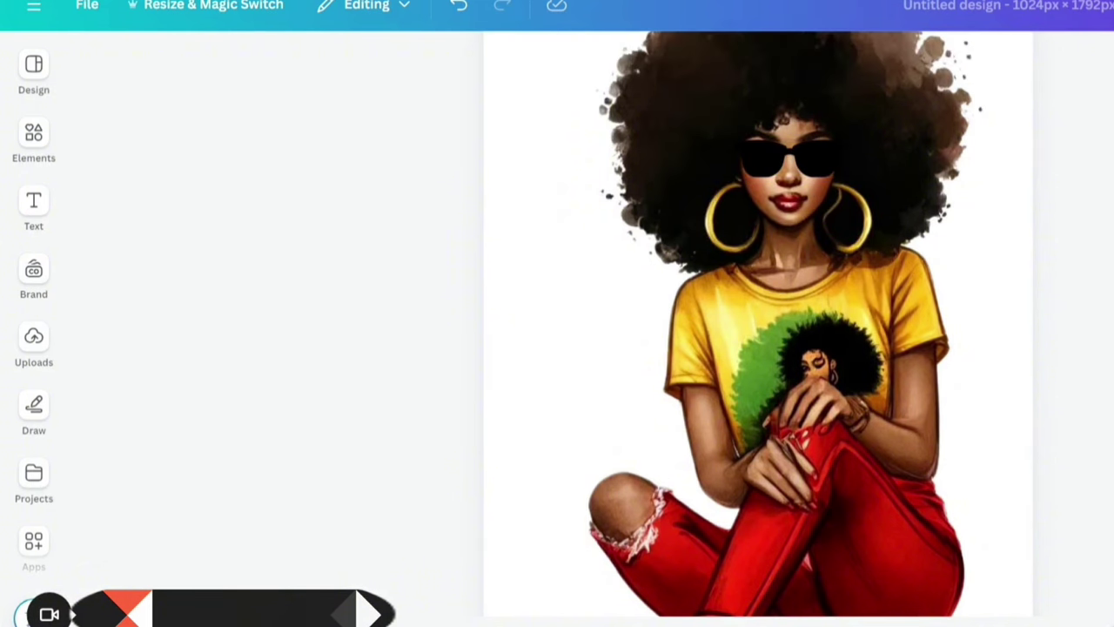
{"action": "scroll", "coordinate": [757, 348], "scroll_direction": "down", "scroll_amount": 5}
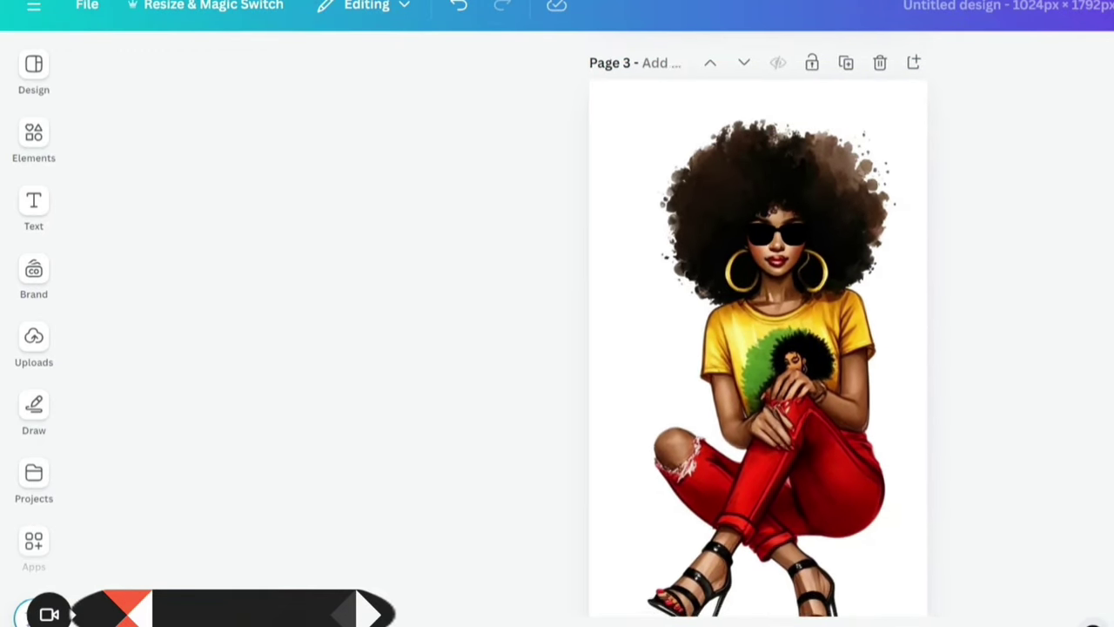
{"action": "scroll", "coordinate": [757, 348], "scroll_direction": "up", "scroll_amount": 5}
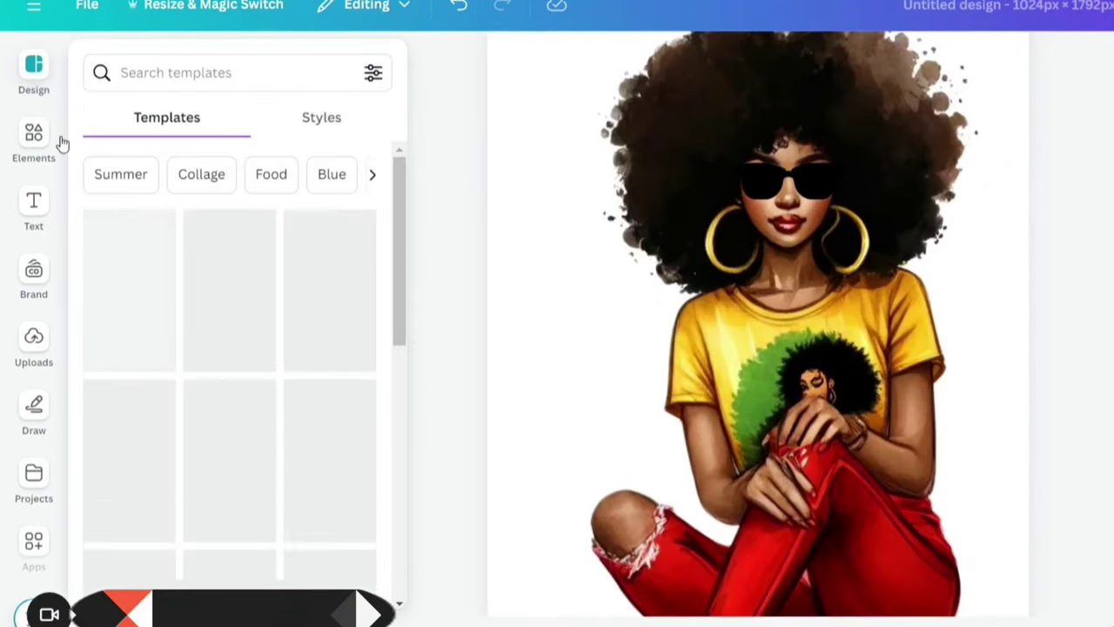
- Insert the pink-and-orange aviator sunglasses from the "shades" graphics on page 3 and delete them again
{"action": "left_click", "coordinate": [28, 141]}
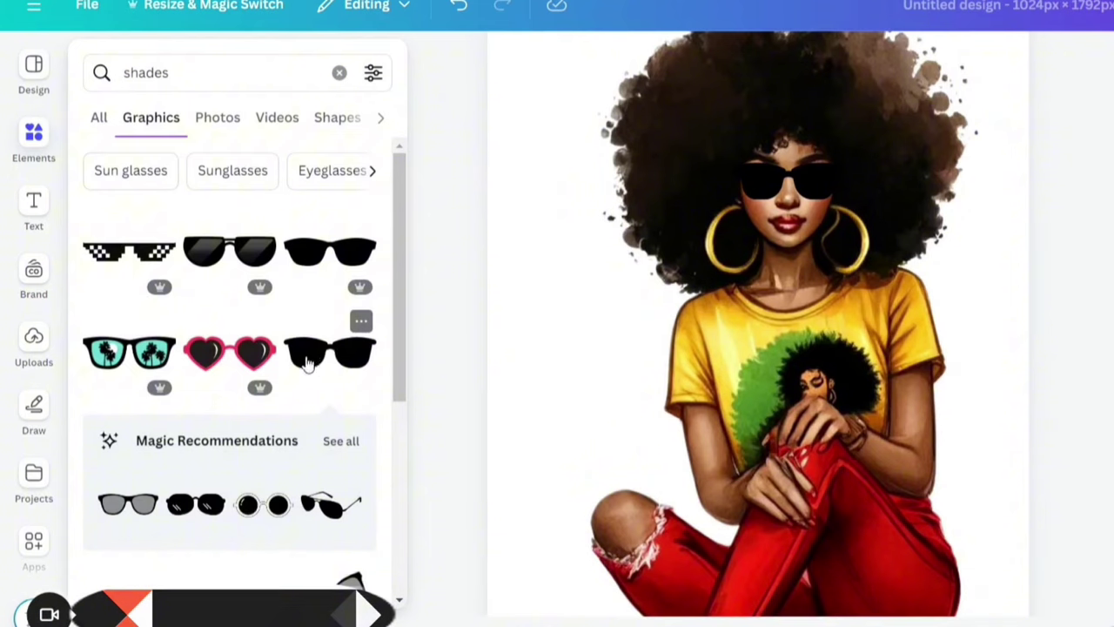
{"action": "scroll", "coordinate": [300, 364], "scroll_direction": "down", "scroll_amount": 6}
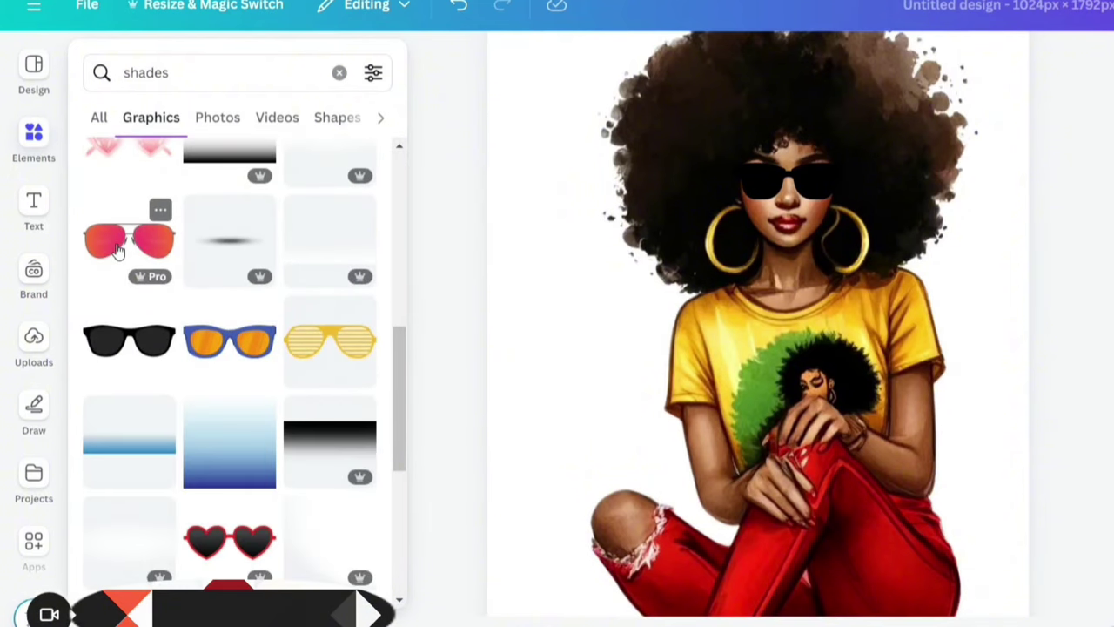
{"action": "left_click", "coordinate": [116, 249]}
{"action": "left_click", "coordinate": [773, 329]}
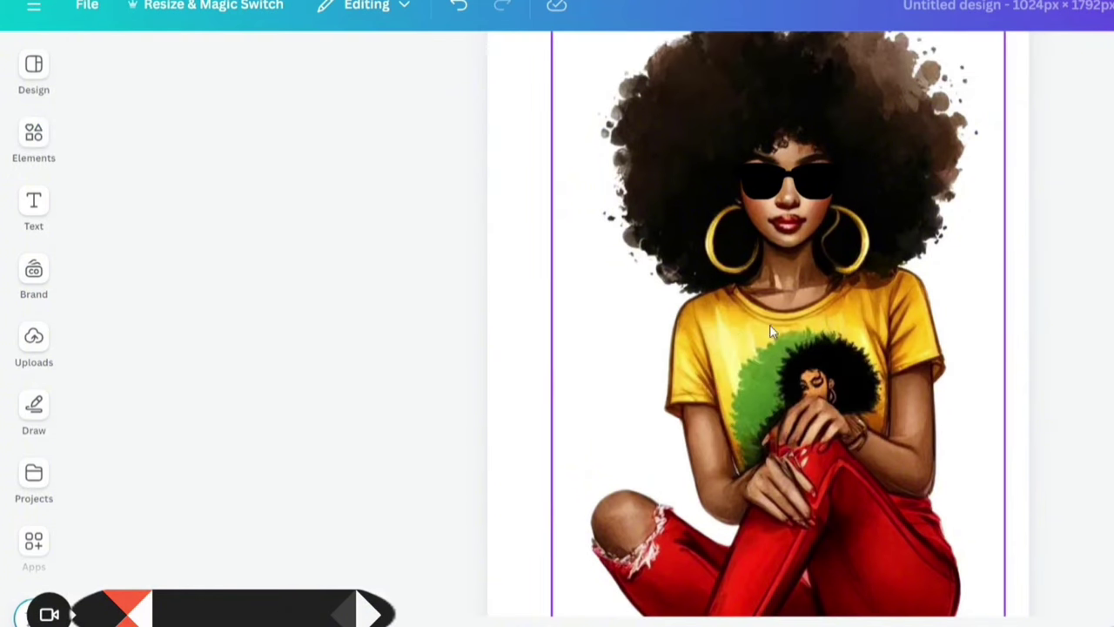
- Insert the black sunglasses with semi-transparent lenses from the "shades" graphics and shrink them to face width on page 3
{"action": "left_click", "coordinate": [33, 138]}
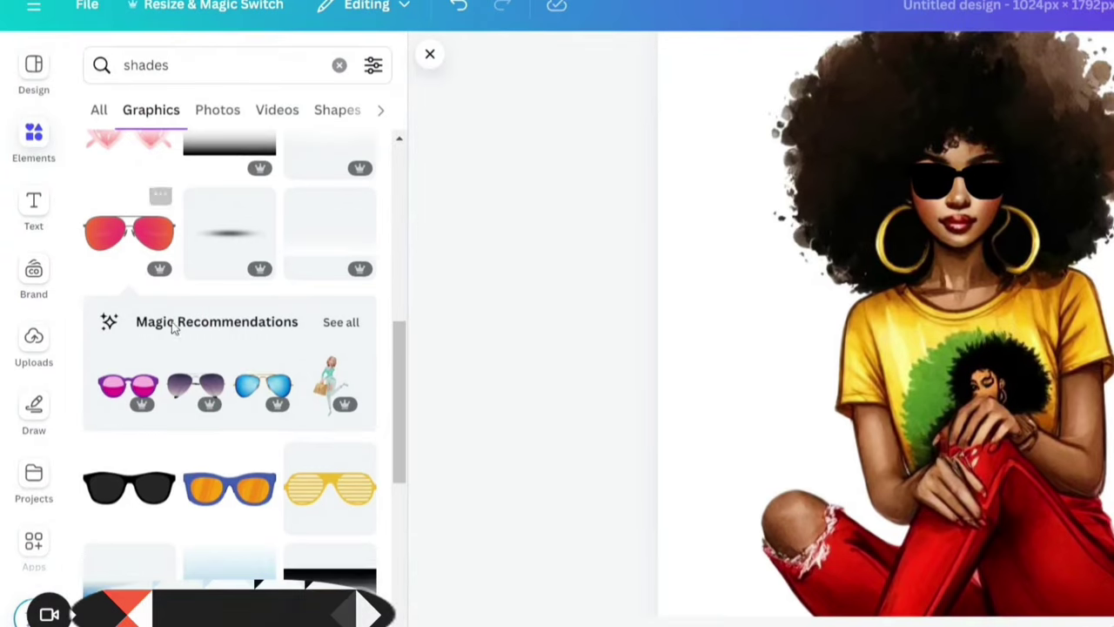
{"action": "scroll", "coordinate": [228, 353], "scroll_direction": "down", "scroll_amount": 2}
{"action": "scroll", "coordinate": [228, 353], "scroll_direction": "down", "scroll_amount": 1}
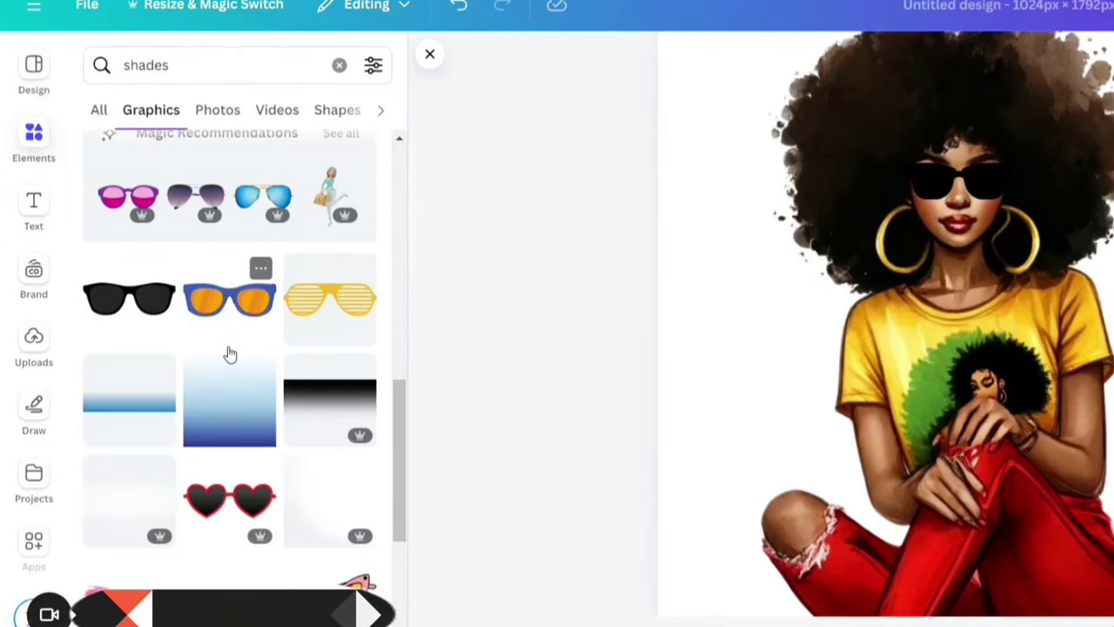
{"action": "left_click", "coordinate": [120, 306]}
{"action": "left_click_drag", "start_coordinate": [890, 397], "coordinate": [931, 210]}
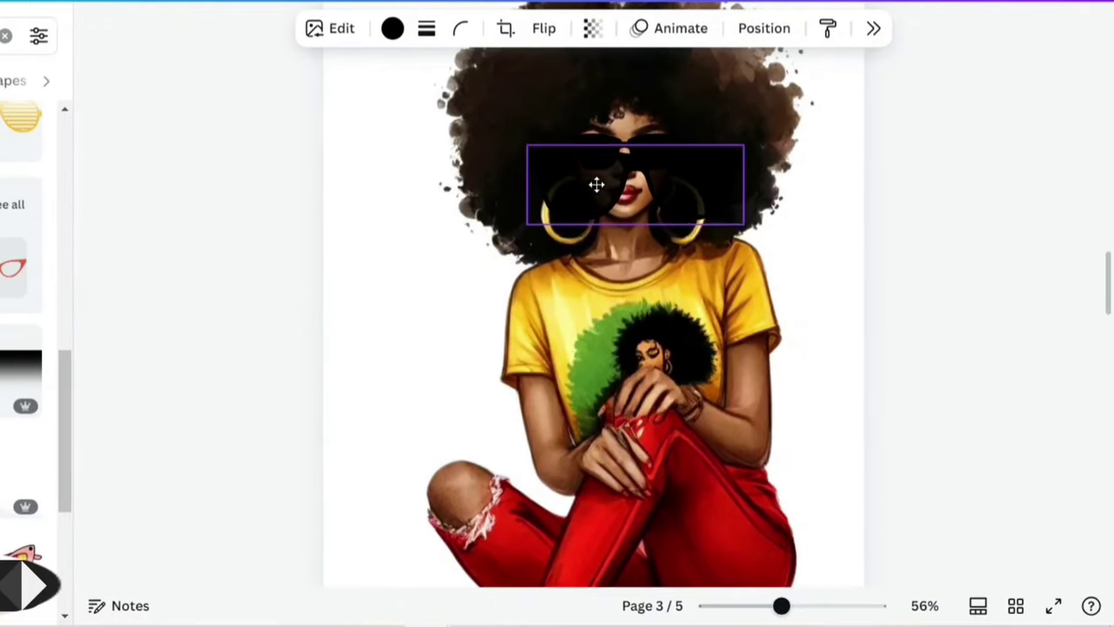
{"action": "left_click_drag", "start_coordinate": [742, 224], "coordinate": [627, 162]}
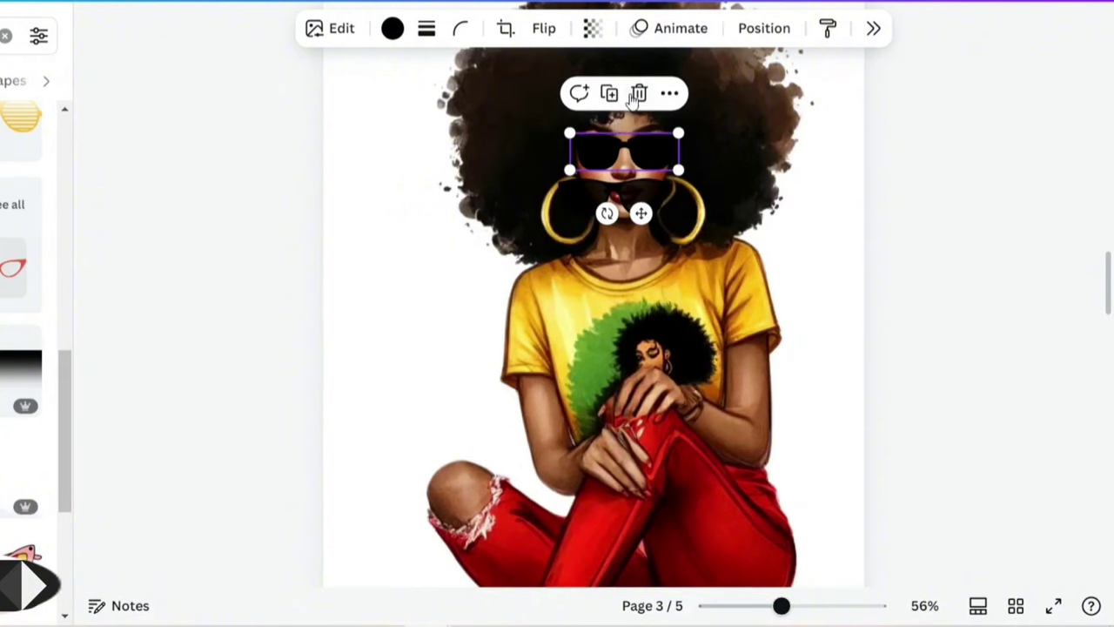
- Delete the solid black sunglasses and align the semi-transparent pair over the seated woman's eyes
{"action": "left_click", "coordinate": [631, 183]}
{"action": "left_click", "coordinate": [643, 146]}
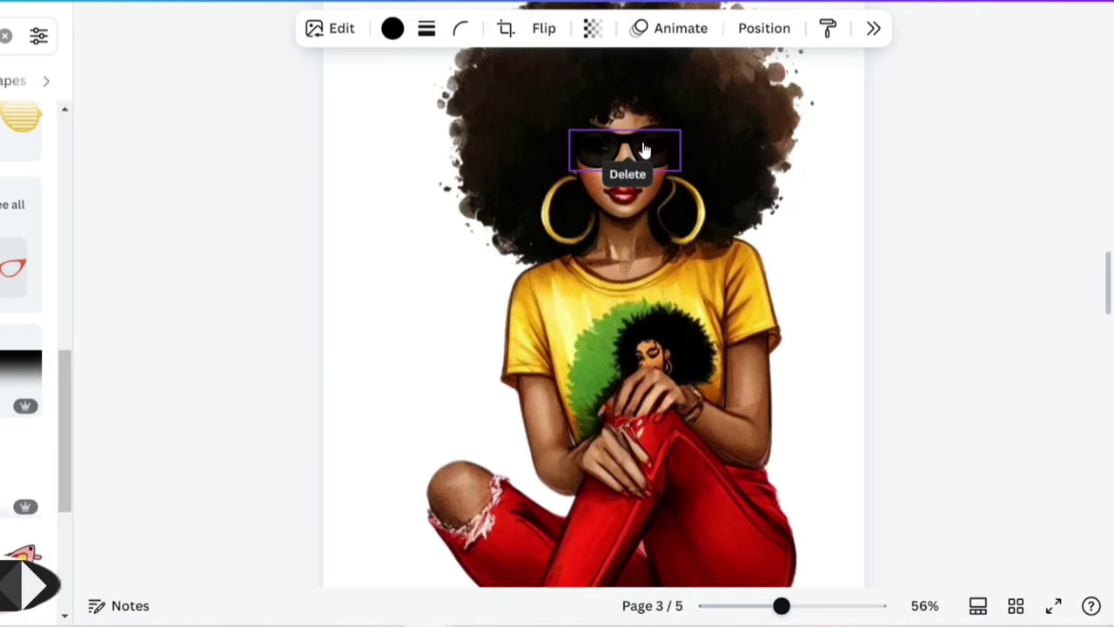
{"action": "left_click", "coordinate": [837, 248]}
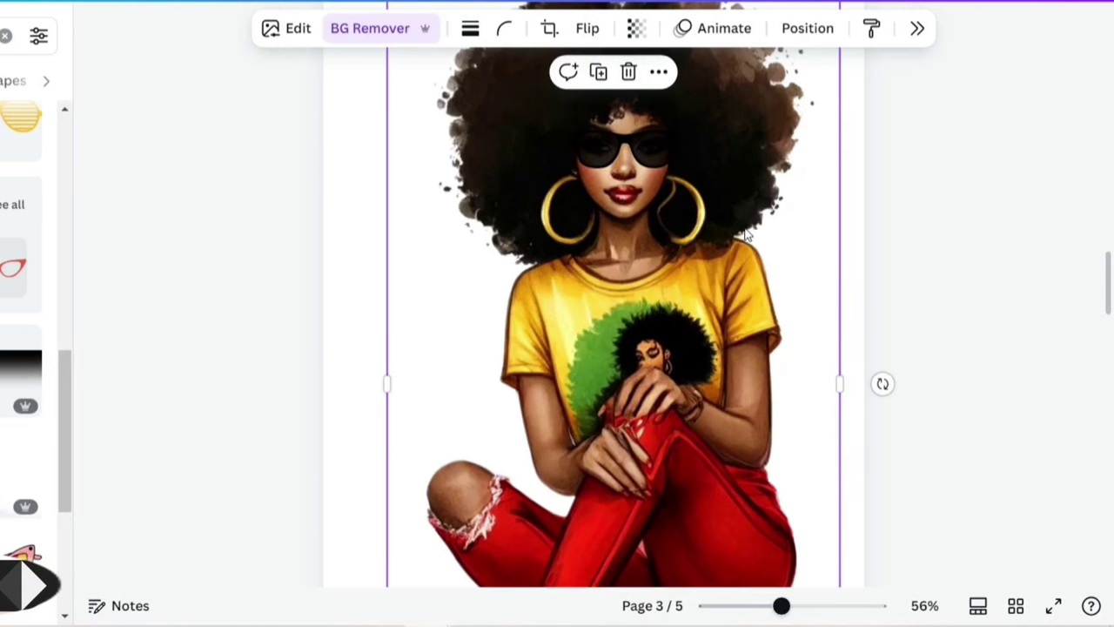
{"action": "left_click", "coordinate": [646, 154]}
{"action": "left_click_drag", "start_coordinate": [646, 154], "coordinate": [646, 156]}
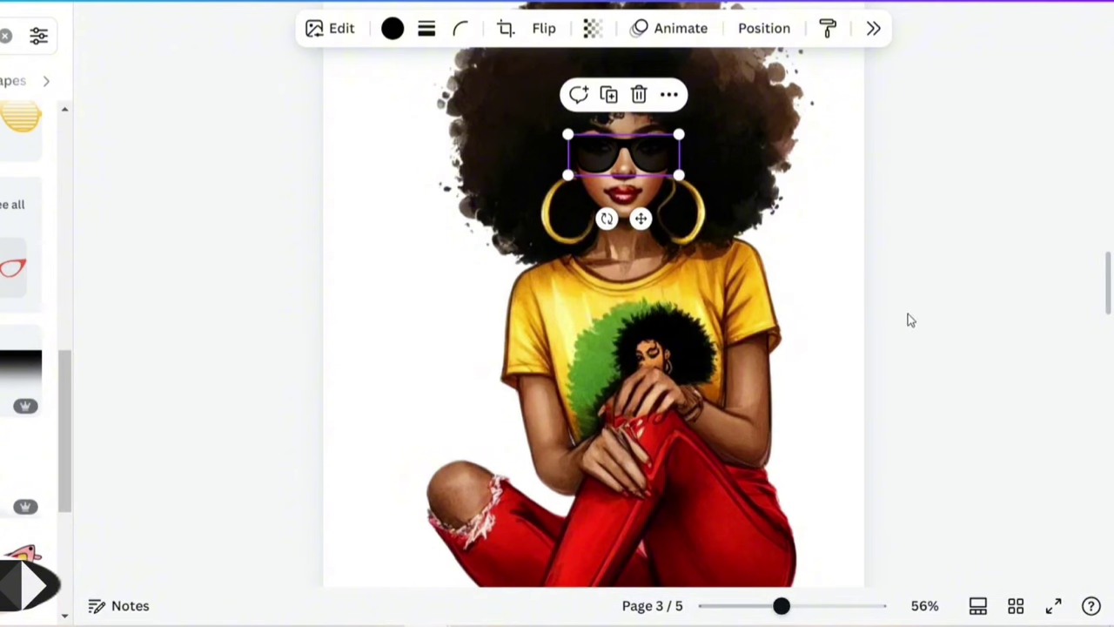
{"action": "left_click", "coordinate": [850, 517]}
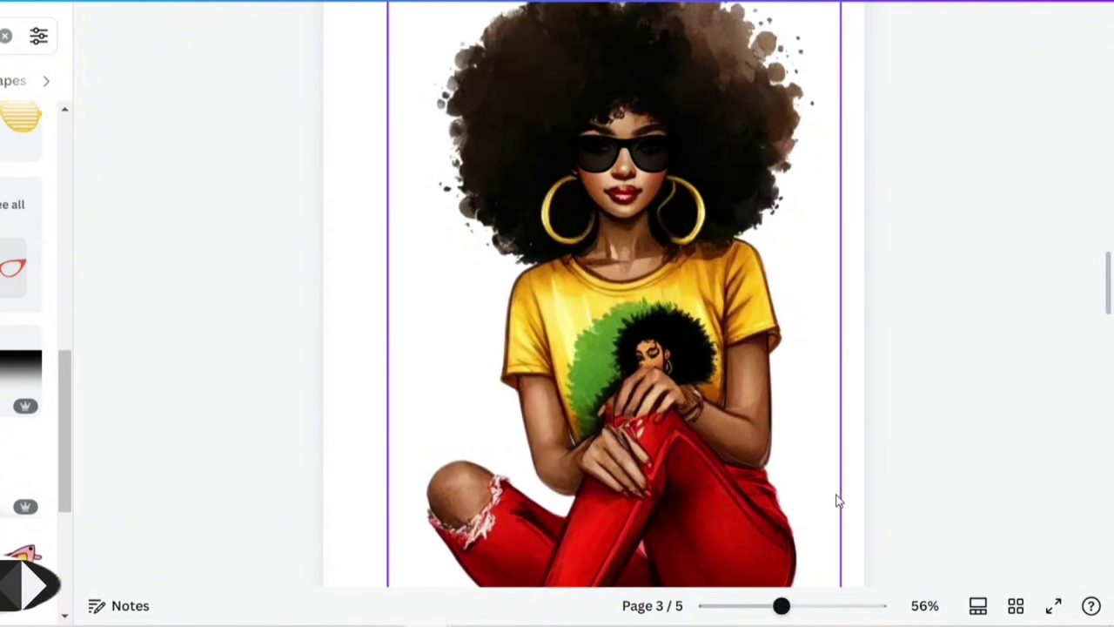
- Group the sunglasses with the seated woman's image on page 3
{"action": "left_click_drag", "start_coordinate": [780, 606], "coordinate": [763, 605]}
{"action": "left_click", "coordinate": [588, 212]}
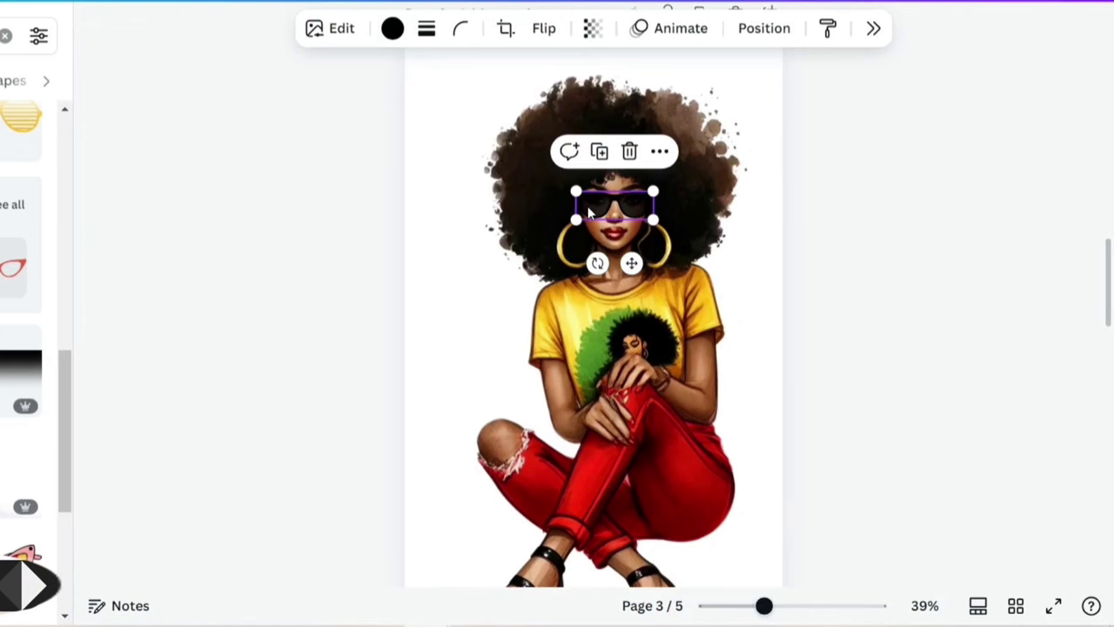
{"action": "left_click", "coordinate": [536, 235], "text": "shift"}
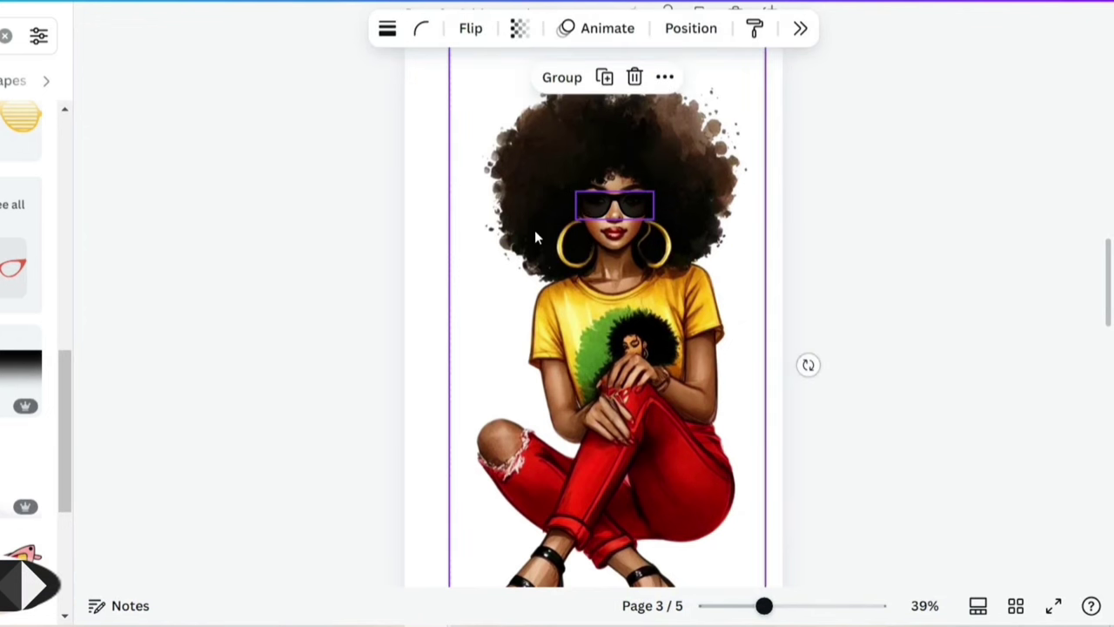
{"action": "left_click", "coordinate": [562, 78]}
{"action": "left_click", "coordinate": [800, 418]}
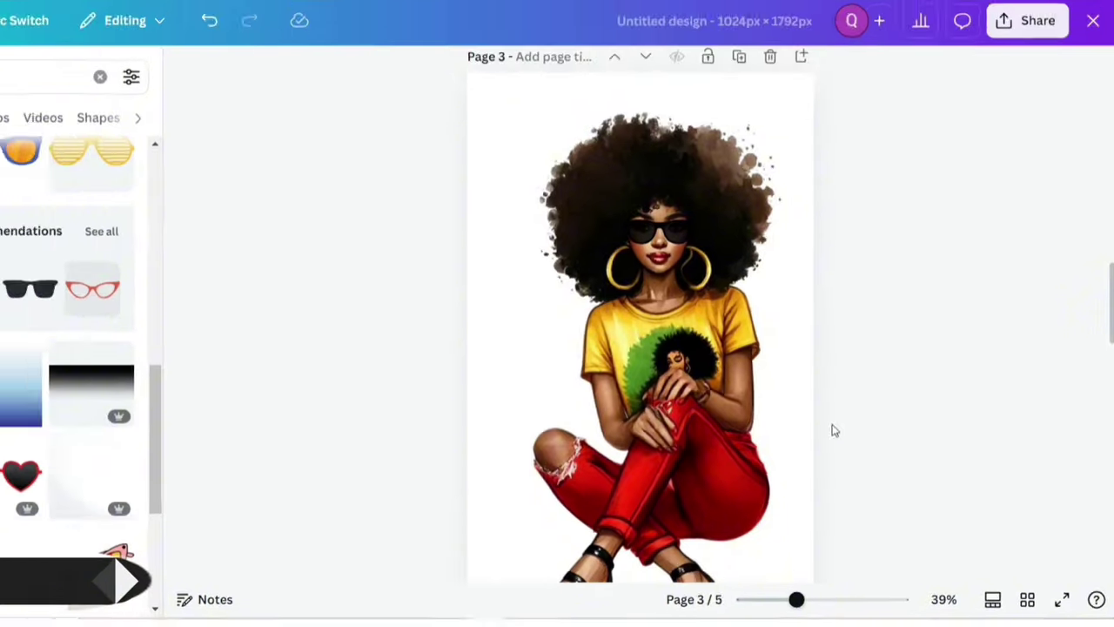
- Examine the seated woman with sunglasses on page 3 from hair to shoes, and view the standing woman on page 4
{"action": "scroll", "coordinate": [762, 429], "scroll_direction": "down", "scroll_amount": 2}
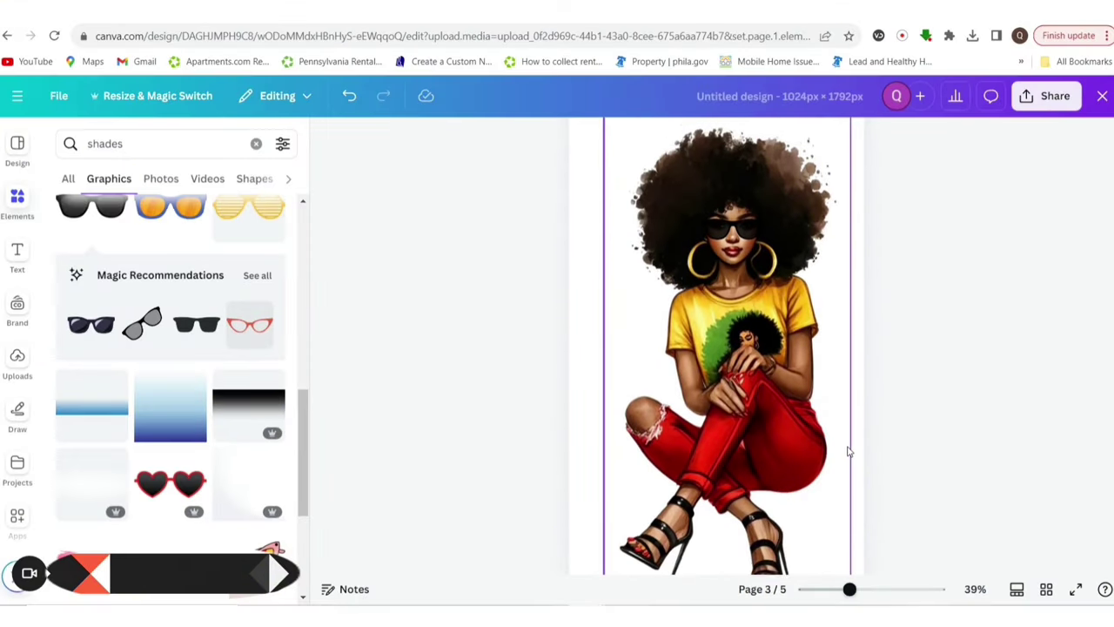
{"action": "scroll", "coordinate": [847, 450], "scroll_direction": "down", "scroll_amount": 3}
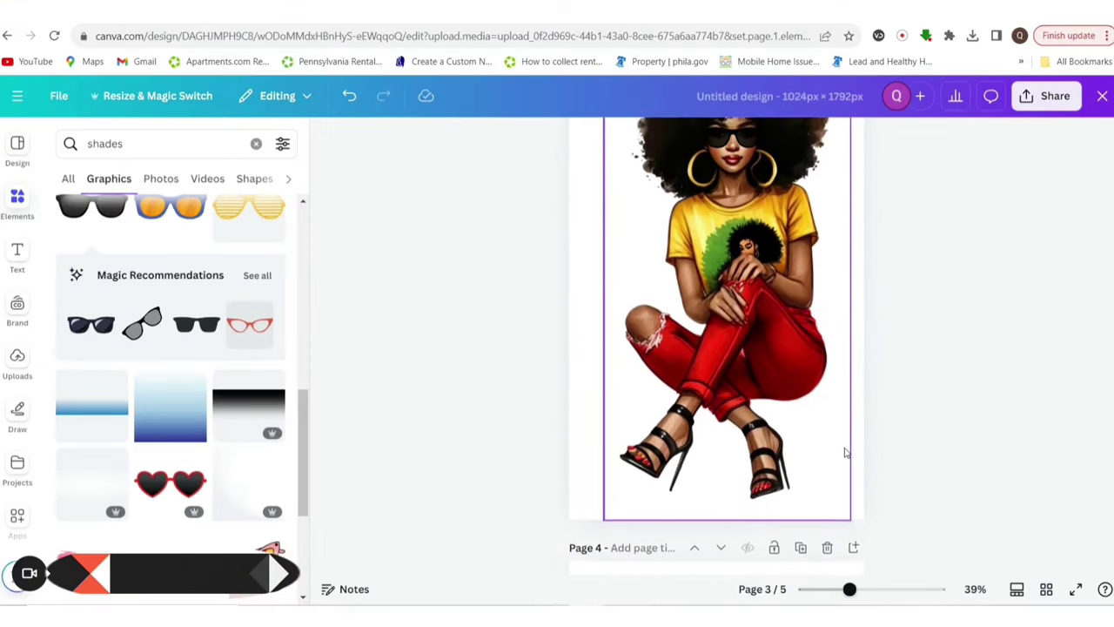
{"action": "left_click_drag", "start_coordinate": [849, 589], "coordinate": [859, 590]}
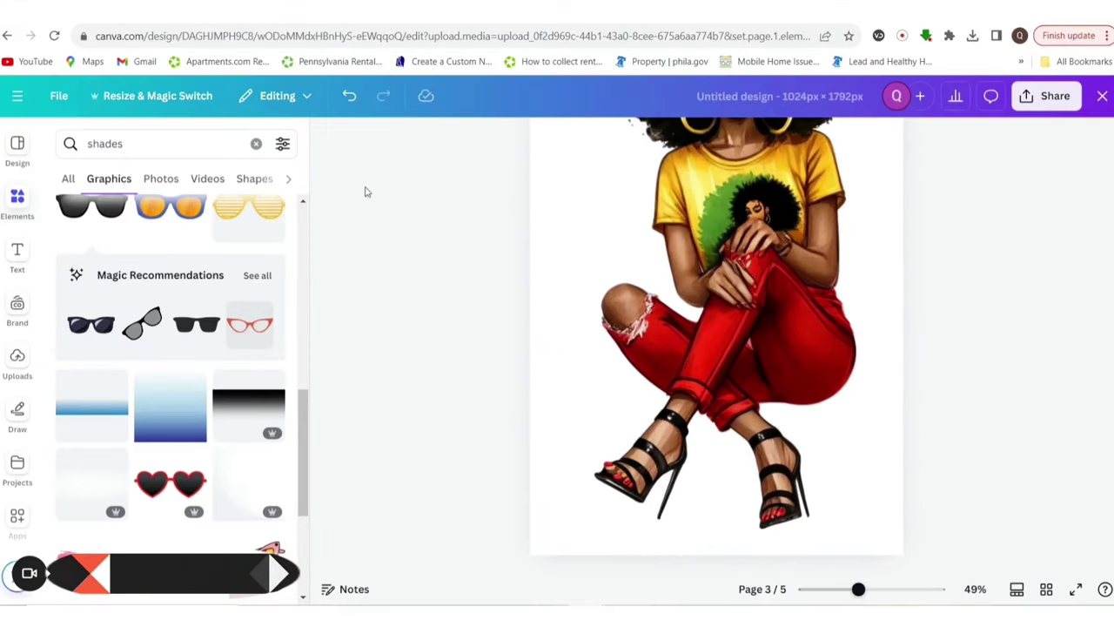
{"action": "left_click", "coordinate": [326, 135]}
{"action": "scroll", "coordinate": [752, 352], "scroll_direction": "up", "scroll_amount": 5}
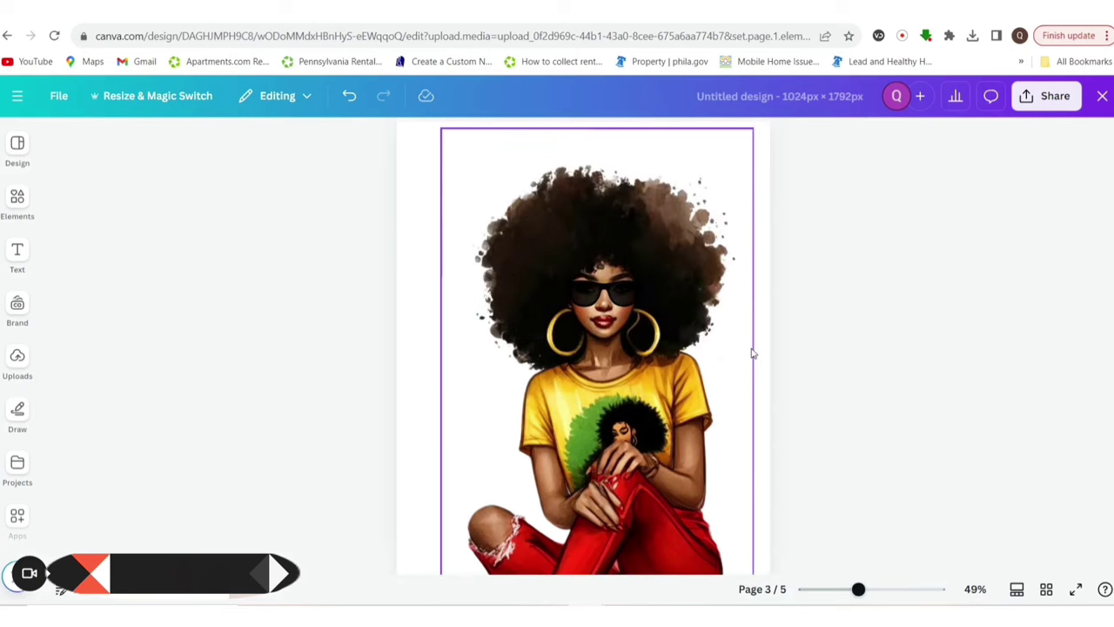
{"action": "scroll", "coordinate": [747, 369], "scroll_direction": "down", "scroll_amount": 10}
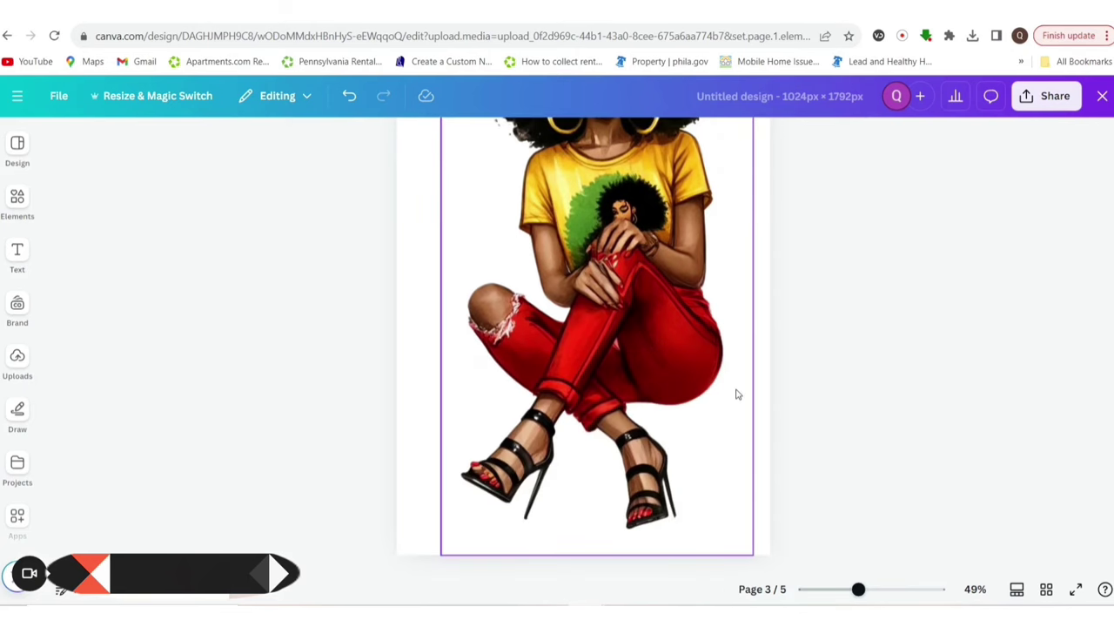
{"action": "scroll", "coordinate": [741, 406], "scroll_direction": "down", "scroll_amount": 2}
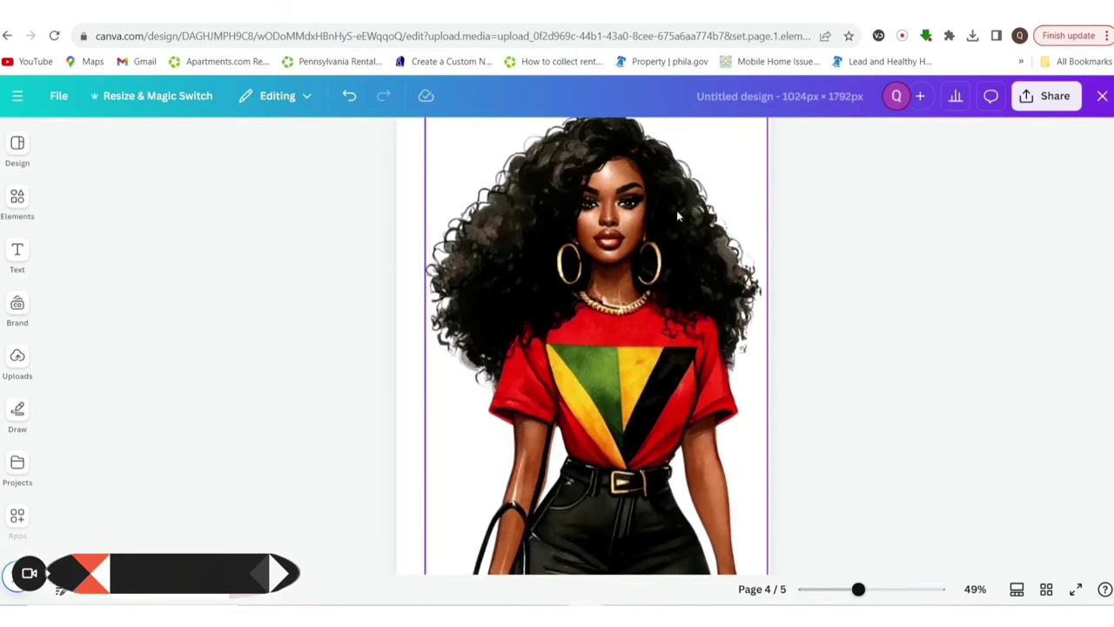
- Compare the standing woman with the handbag on page 4 with the seated woman in sunglasses on page 3
{"action": "scroll", "coordinate": [606, 283], "scroll_direction": "down", "scroll_amount": 4}
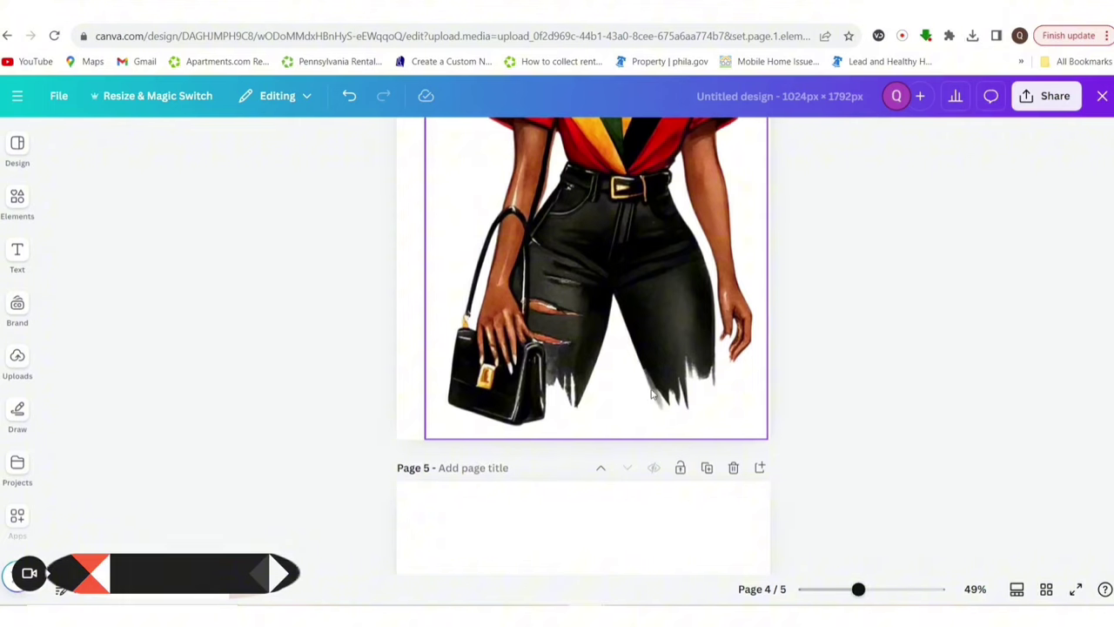
{"action": "scroll", "coordinate": [651, 394], "scroll_direction": "up", "scroll_amount": 6}
{"action": "scroll", "coordinate": [652, 394], "scroll_direction": "down", "scroll_amount": 4}
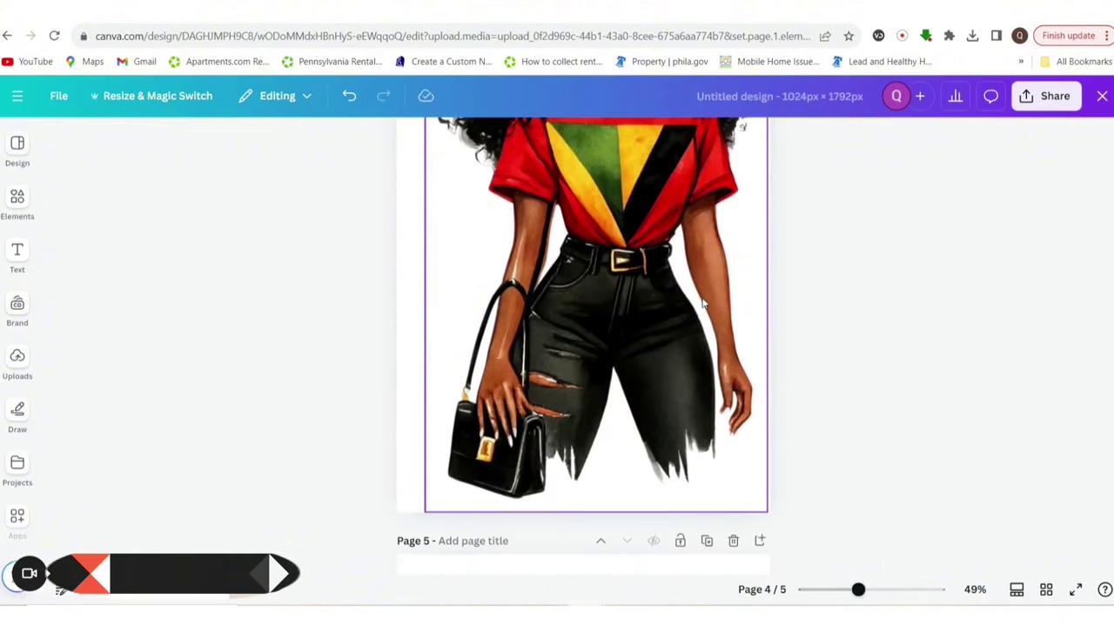
{"action": "scroll", "coordinate": [646, 381], "scroll_direction": "up", "scroll_amount": 10}
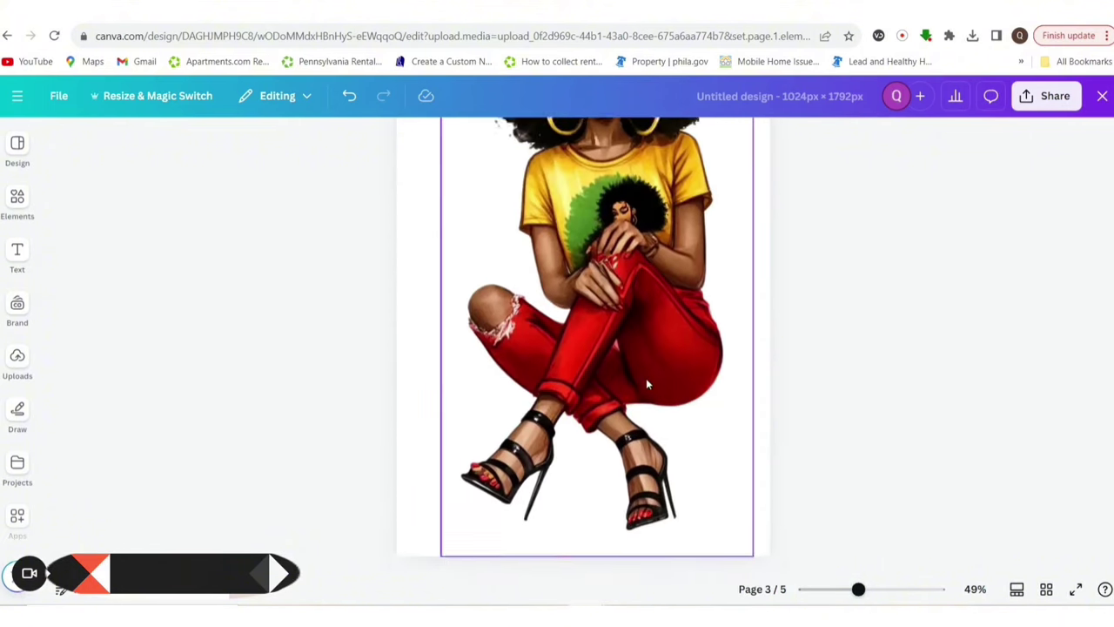
{"action": "scroll", "coordinate": [646, 381], "scroll_direction": "up", "scroll_amount": 3}
{"action": "scroll", "coordinate": [731, 398], "scroll_direction": "down", "scroll_amount": 3}
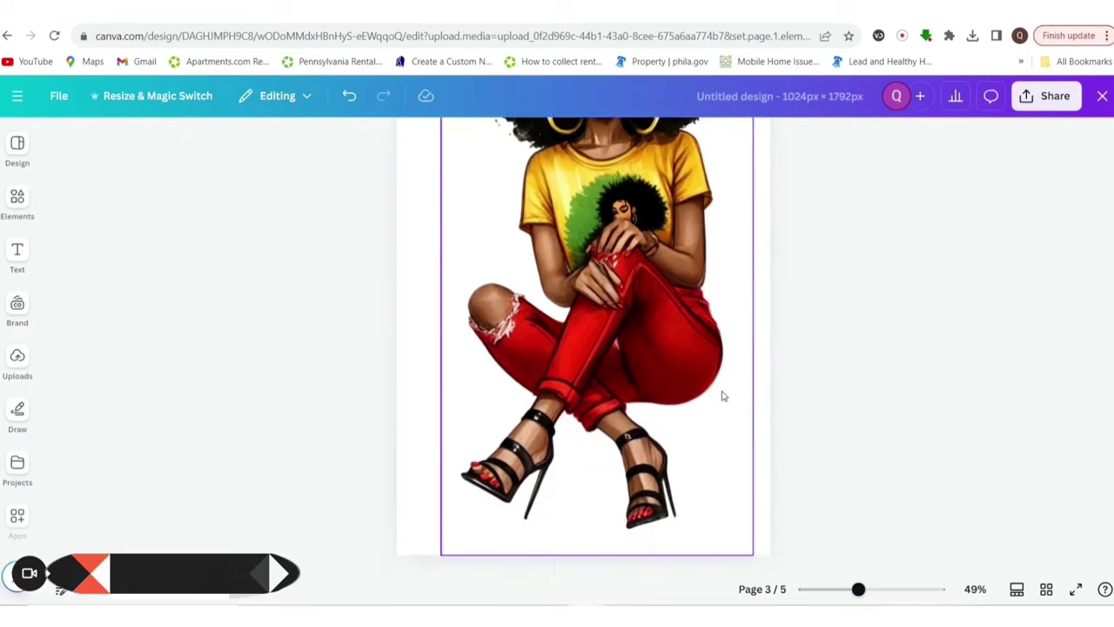
{"action": "scroll", "coordinate": [722, 395], "scroll_direction": "down", "scroll_amount": 8}
{"action": "scroll", "coordinate": [718, 394], "scroll_direction": "up", "scroll_amount": 4}
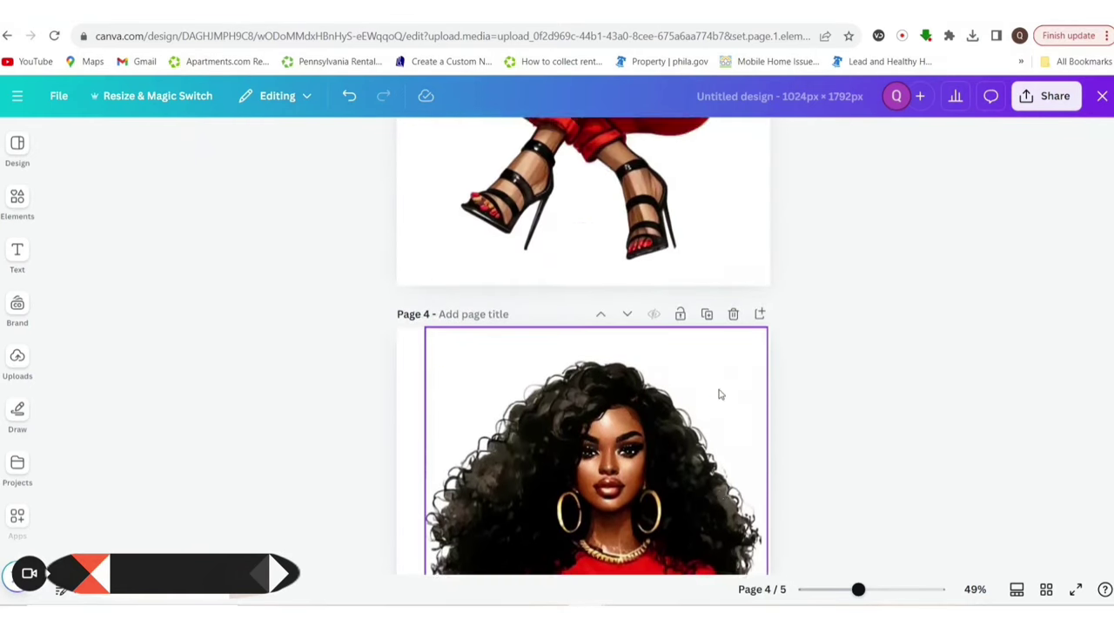
{"action": "scroll", "coordinate": [719, 392], "scroll_direction": "up", "scroll_amount": 5}
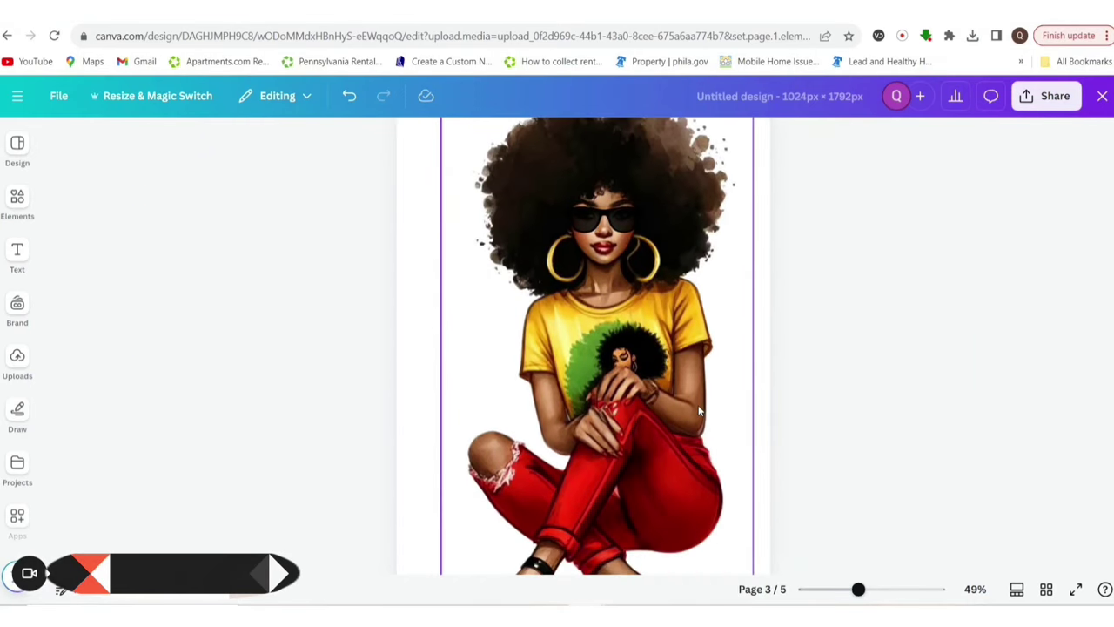
- Reorder the pages so the seated woman with sunglasses is page 1 and the standing woman with the handbag is page 2
{"action": "left_click", "coordinate": [1043, 589]}
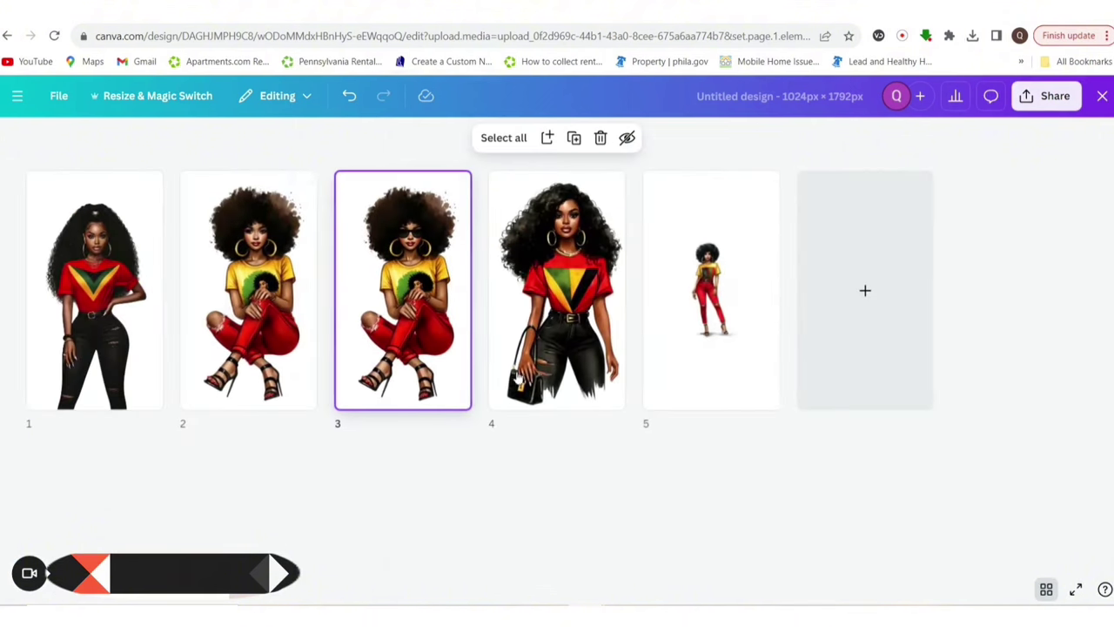
{"action": "left_click_drag", "start_coordinate": [400, 304], "coordinate": [47, 311]}
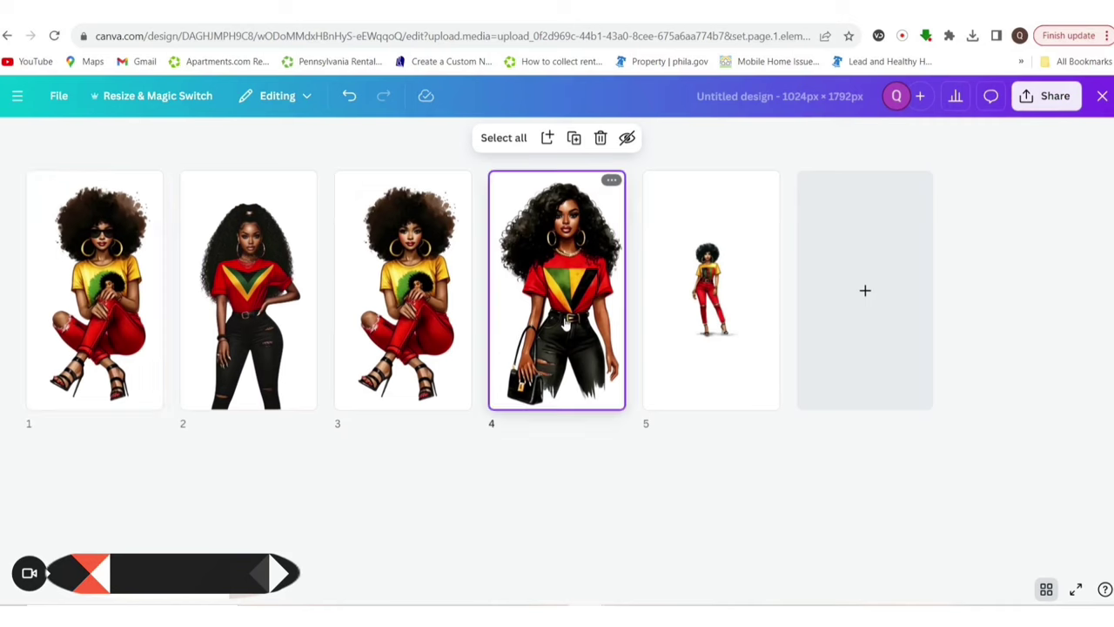
{"action": "left_click_drag", "start_coordinate": [557, 296], "coordinate": [165, 326]}
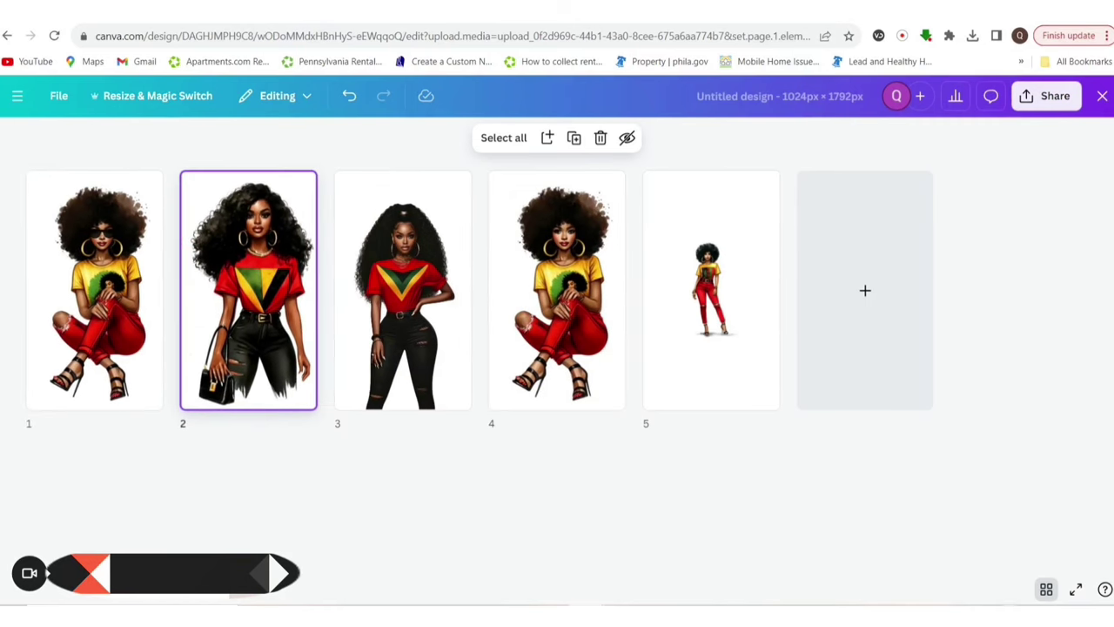
{"action": "left_click", "coordinate": [1046, 589]}
{"action": "scroll", "coordinate": [878, 500], "scroll_direction": "up", "scroll_amount": 5}
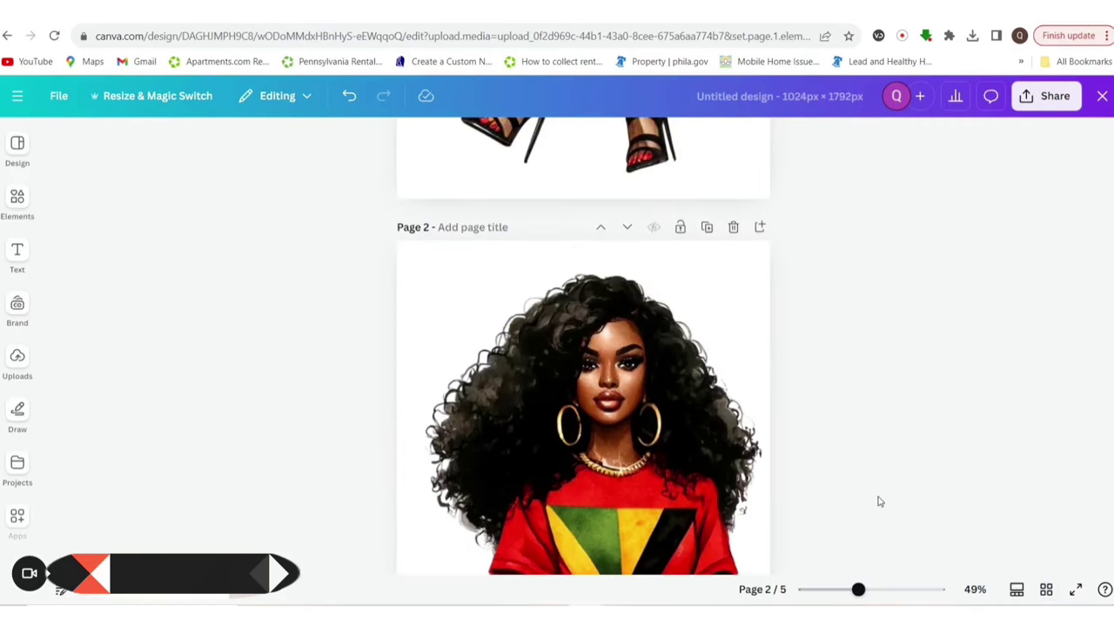
{"action": "left_click", "coordinate": [655, 320]}
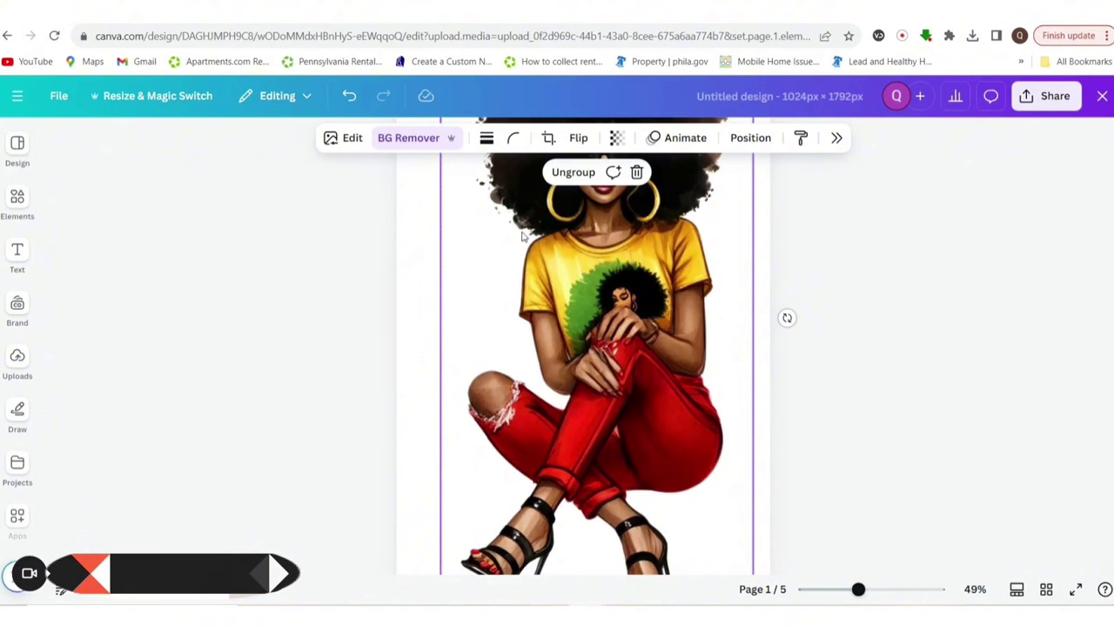
- Switch to Bigjpg and download both enlarged DALL·E images, 00.18.23 and 00.21.46
{"action": "key", "text": "ctrl+Tab"}
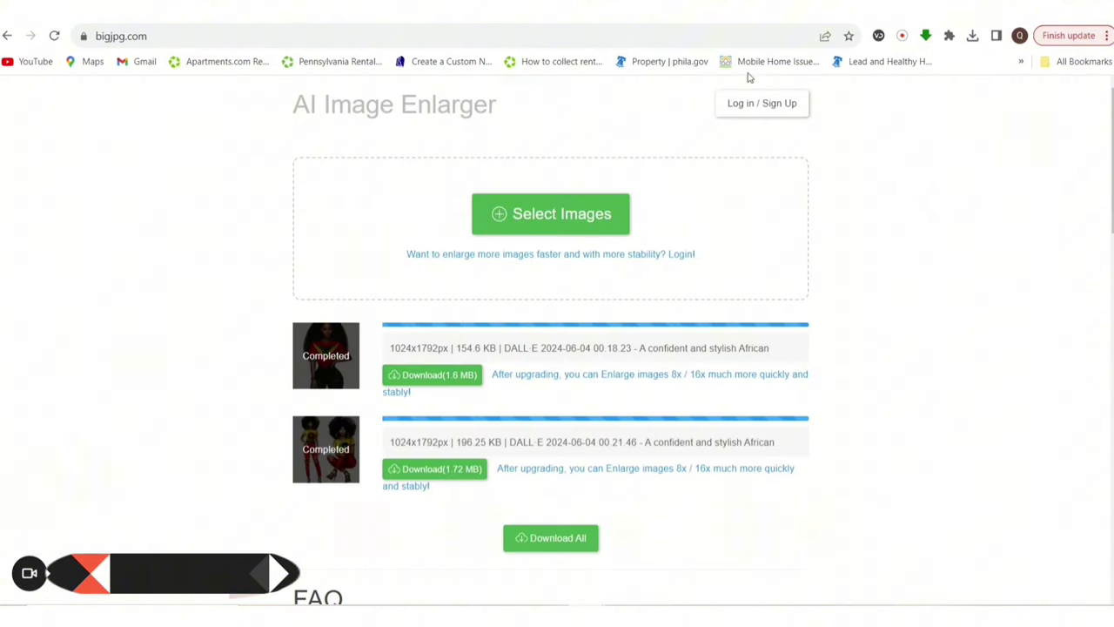
{"action": "left_click", "coordinate": [441, 375]}
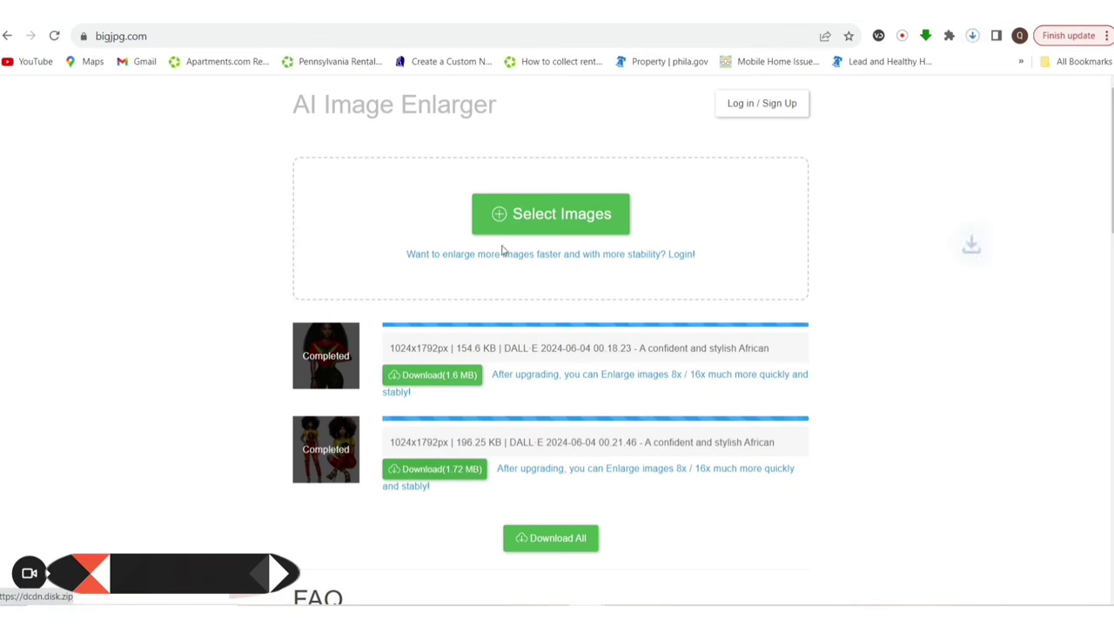
{"action": "left_click", "coordinate": [461, 470]}
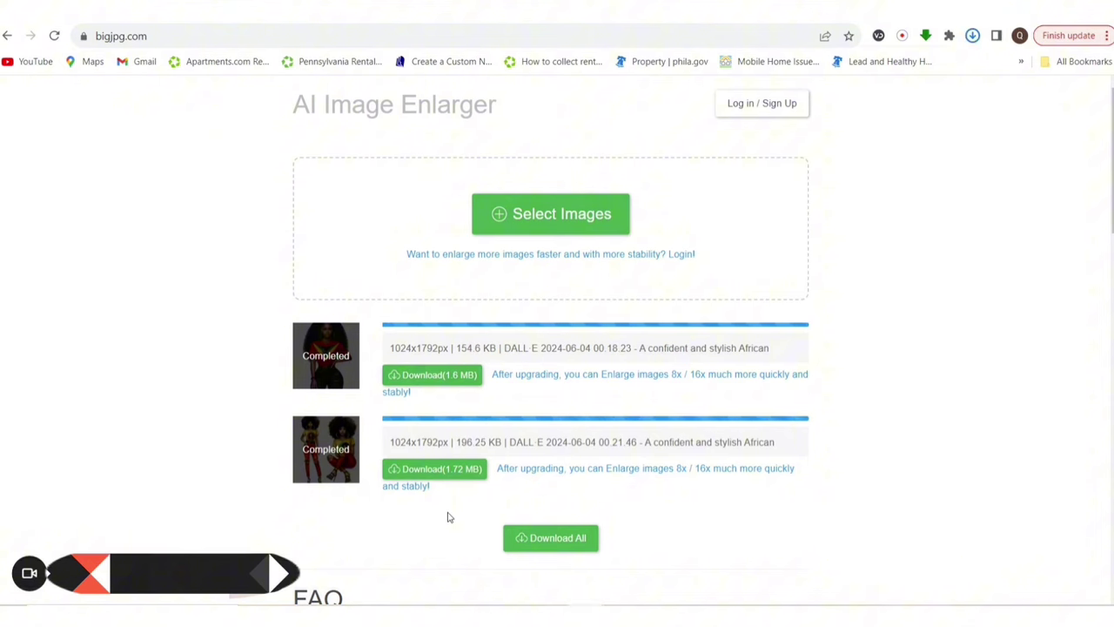
{"action": "left_click", "coordinate": [897, 512]}
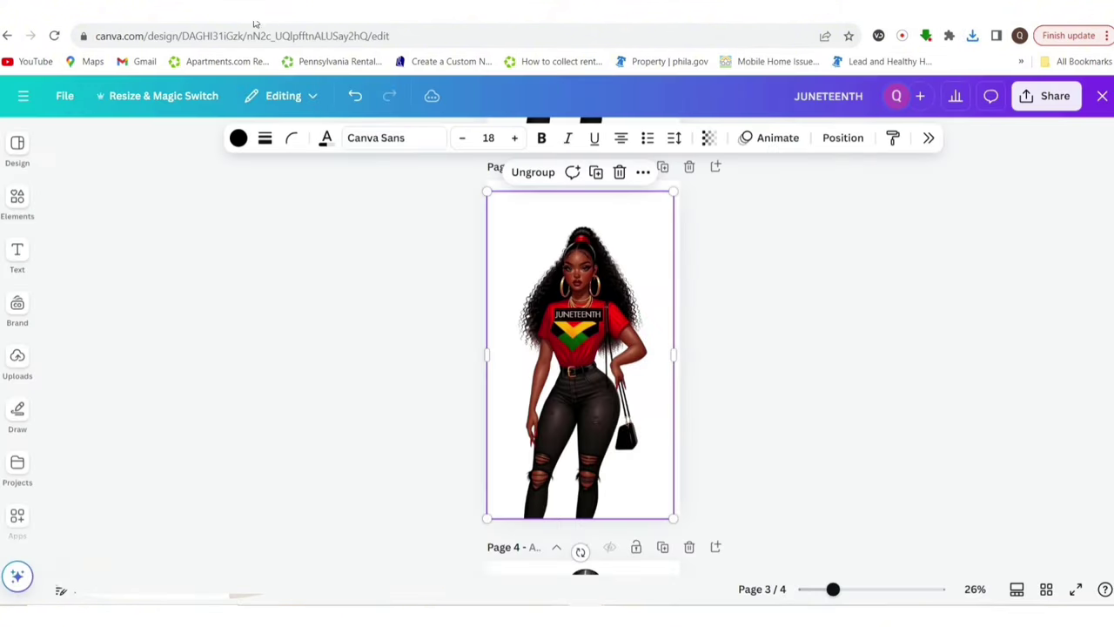
- Return to the untitled 1024 × 1792 px Canva design and download only page 1 as a PNG with a transparent background
{"action": "left_click", "coordinate": [255, 24]}
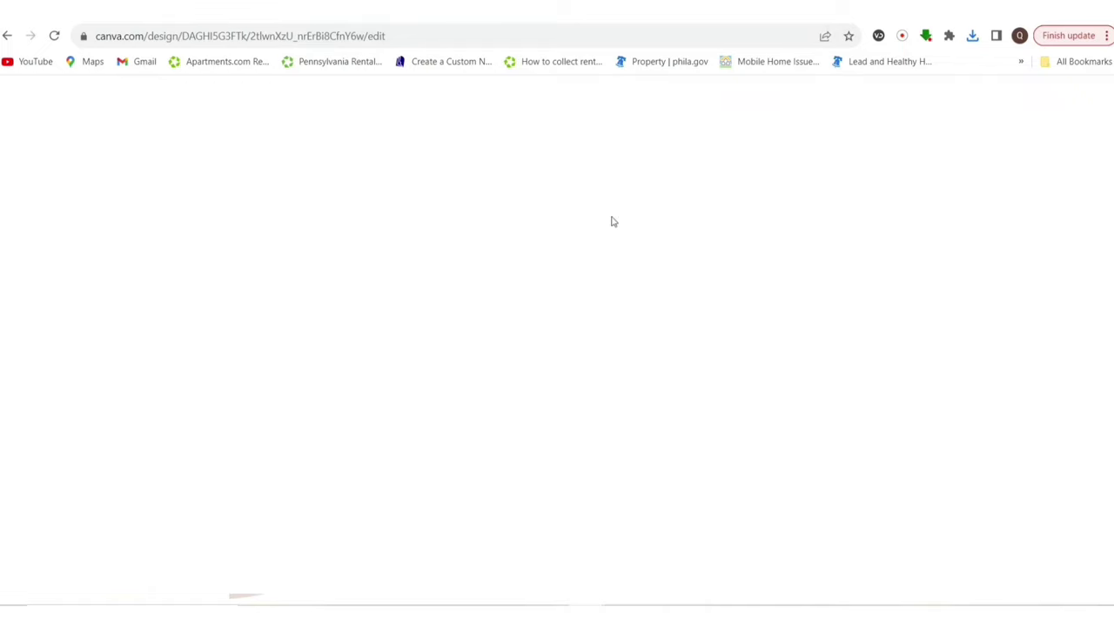
{"action": "left_click", "coordinate": [530, 17]}
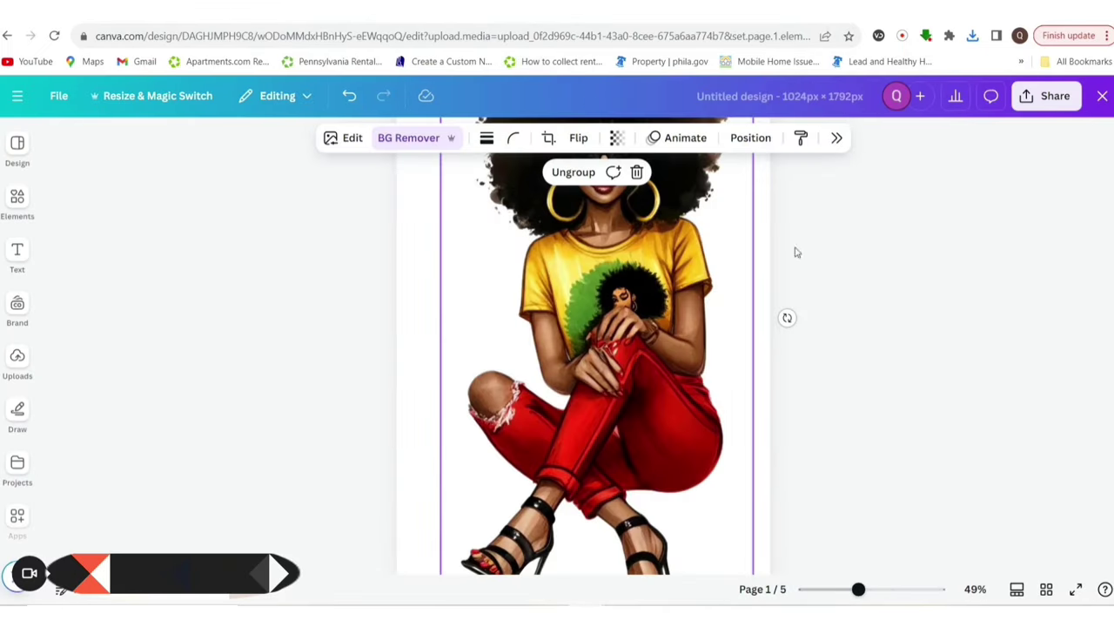
{"action": "left_click", "coordinate": [874, 307]}
{"action": "scroll", "coordinate": [870, 305], "scroll_direction": "up", "scroll_amount": 3}
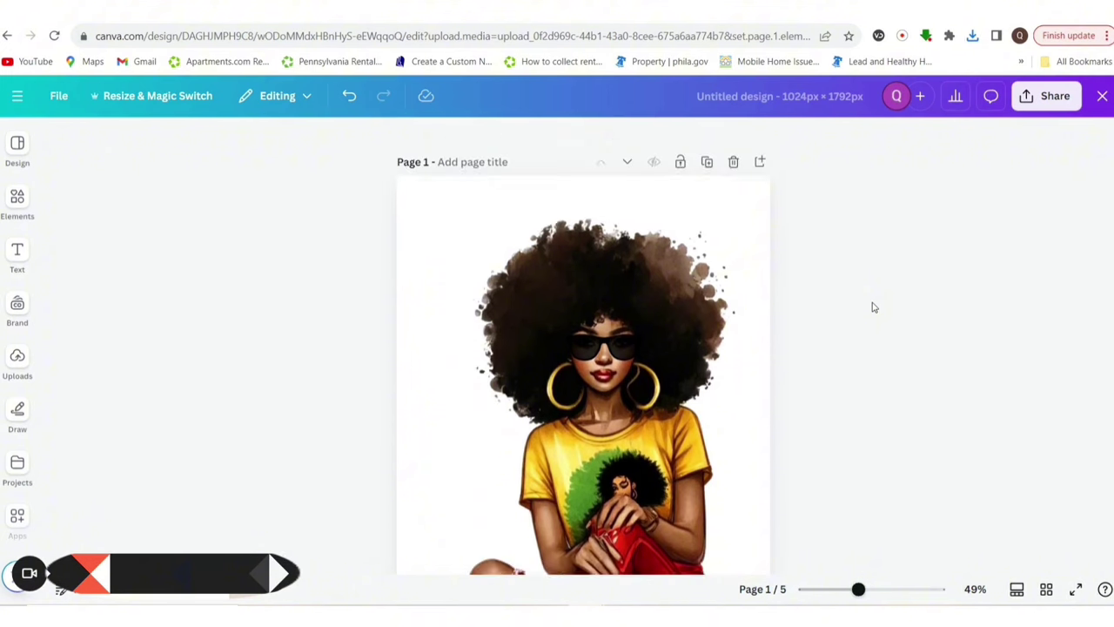
{"action": "left_click", "coordinate": [1047, 95]}
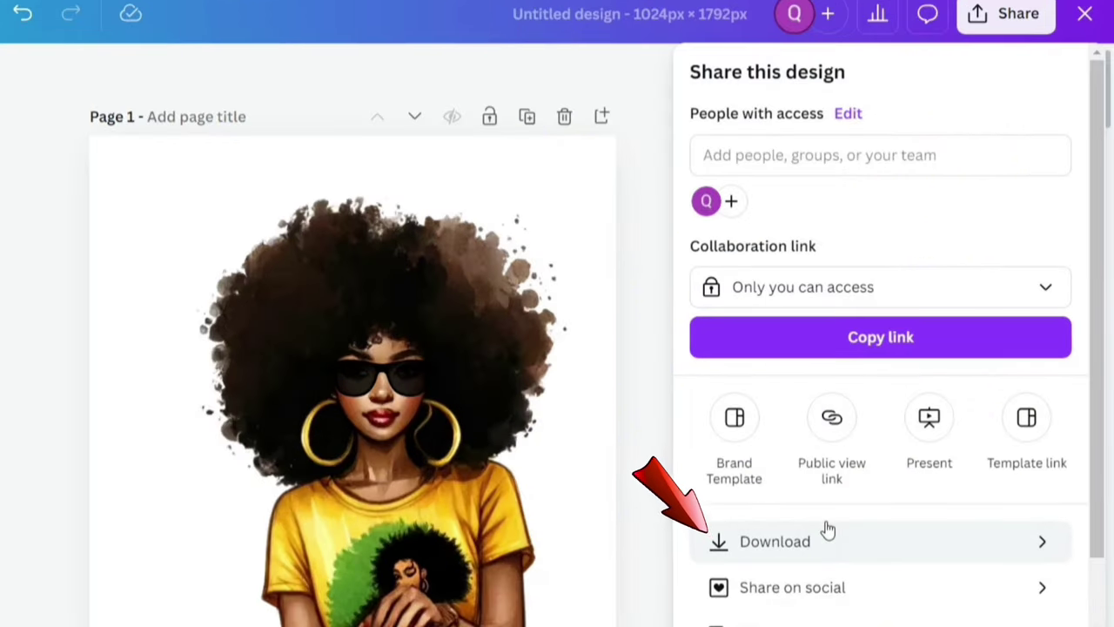
{"action": "left_click", "coordinate": [828, 531]}
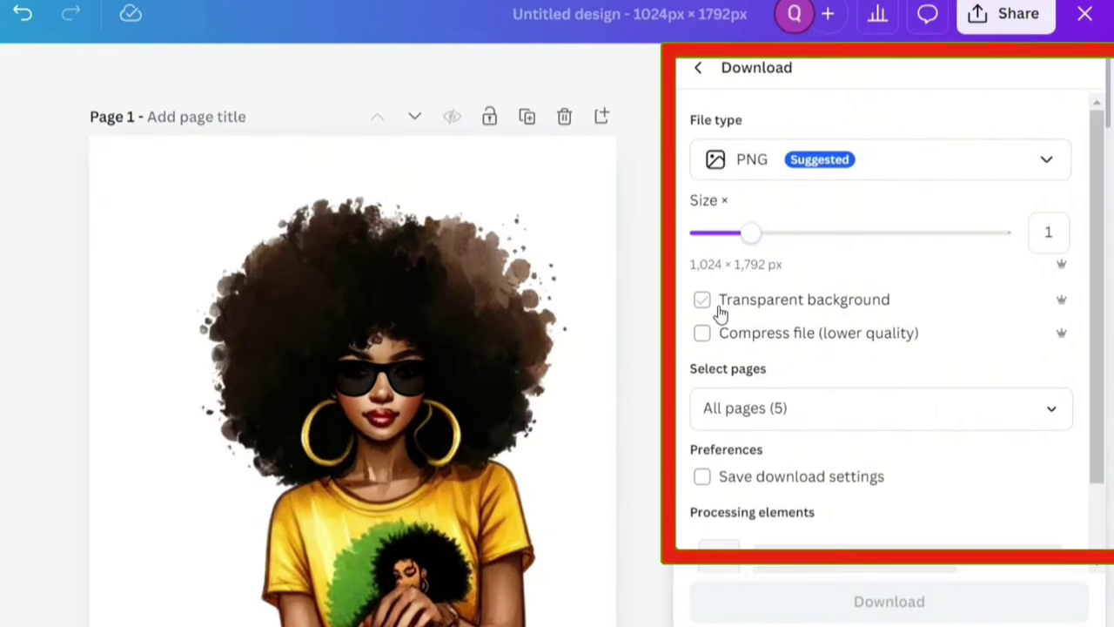
{"action": "left_click", "coordinate": [716, 306]}
{"action": "left_click", "coordinate": [1069, 413]}
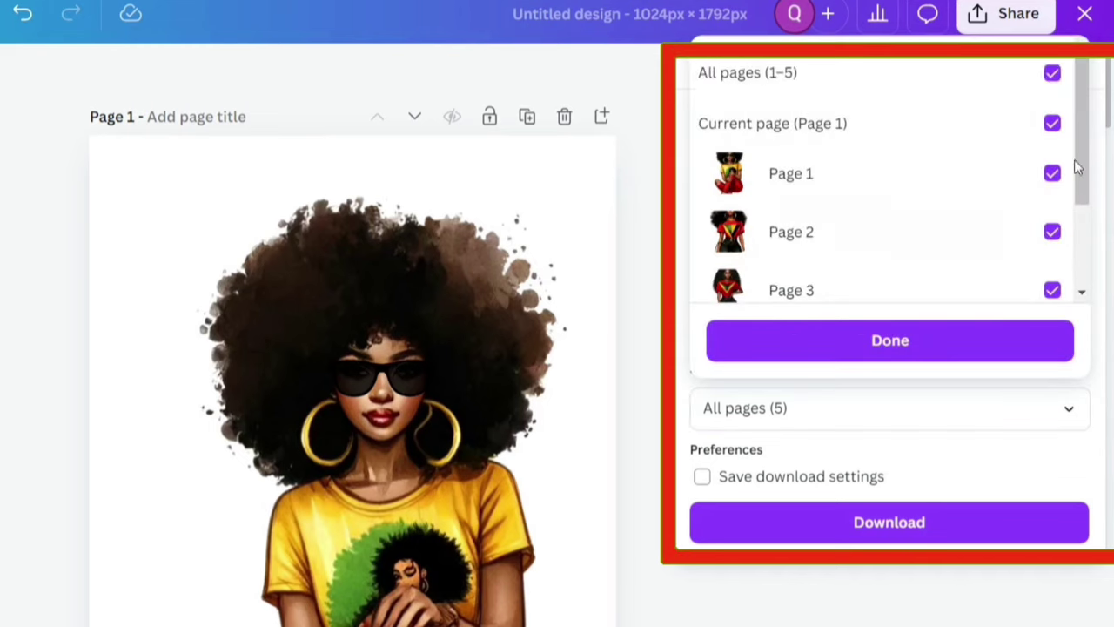
{"action": "left_click", "coordinate": [1038, 72]}
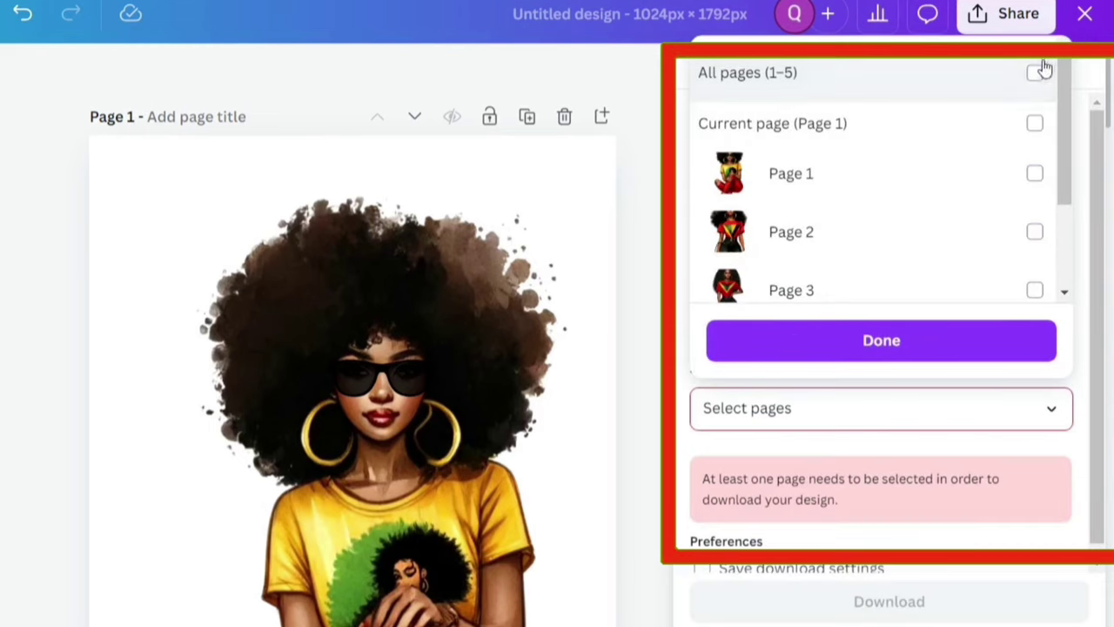
{"action": "left_click", "coordinate": [1033, 174]}
{"action": "left_click", "coordinate": [1000, 335]}
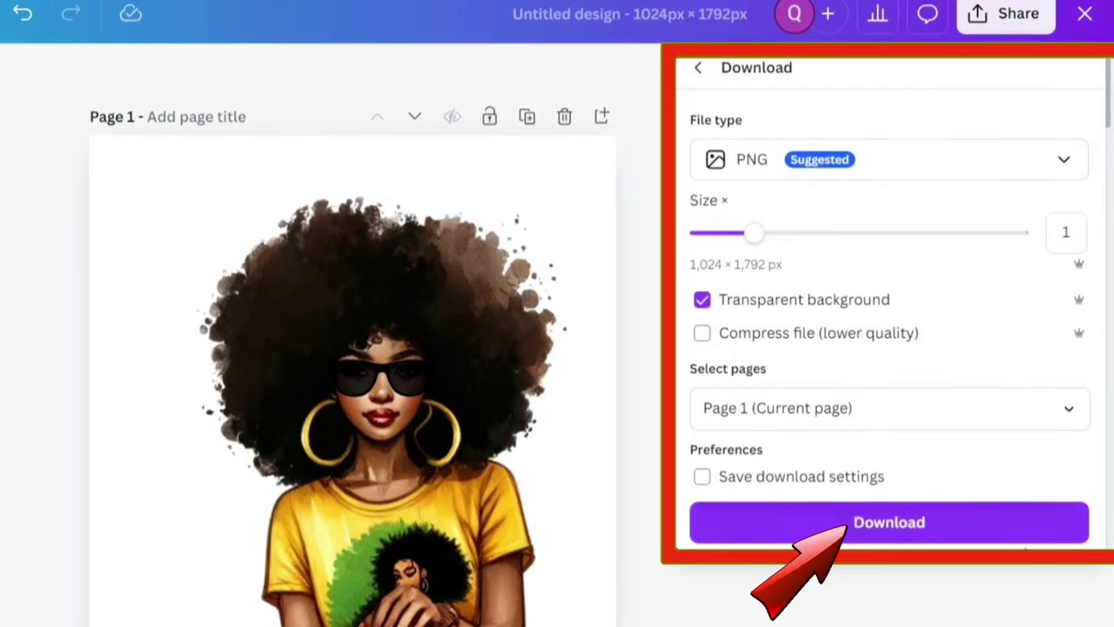
{"action": "left_click", "coordinate": [931, 524]}
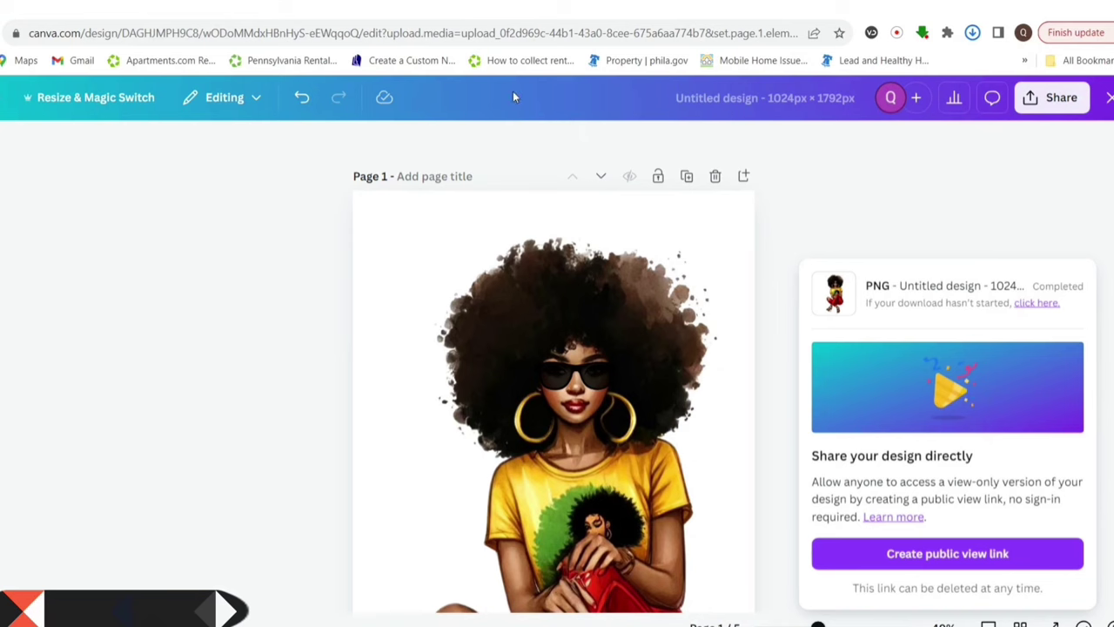
- Switch to Bigjpg, add "Untitled design (51)" and start enlarging it as Artwork with 4x upscaling and Highest noise reduction
{"action": "left_click", "coordinate": [252, 288]}
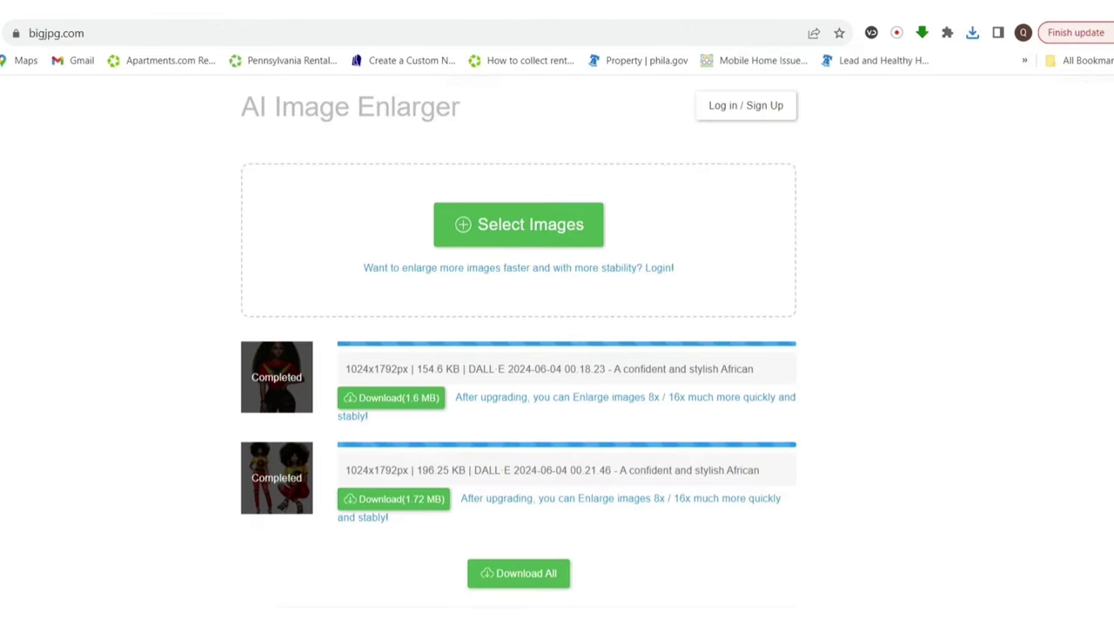
{"action": "left_click", "coordinate": [523, 224]}
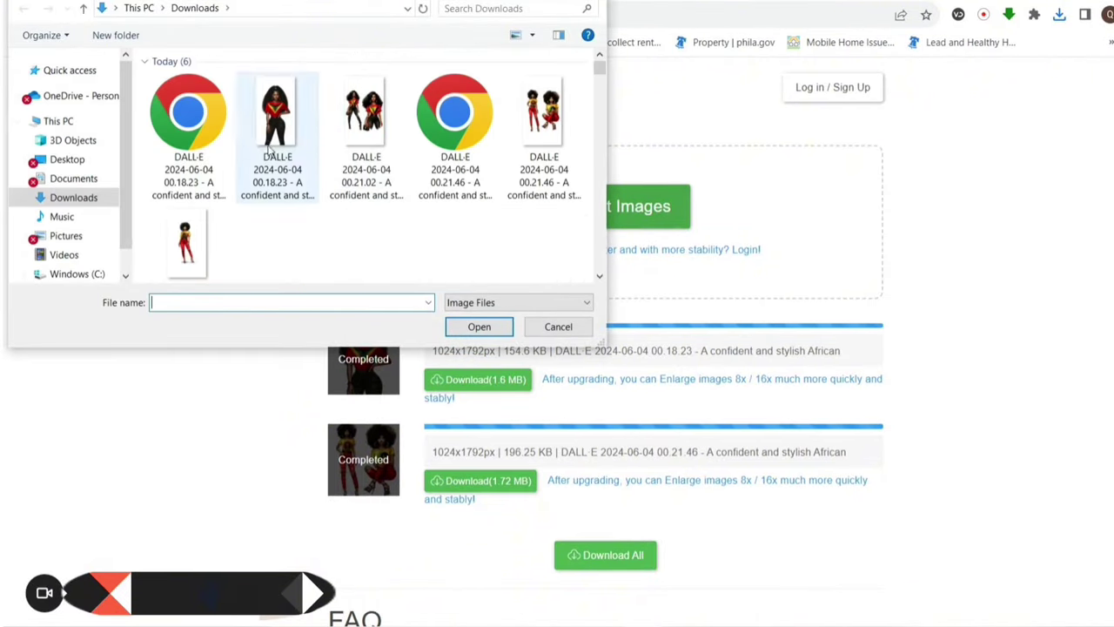
{"action": "left_click", "coordinate": [200, 148]}
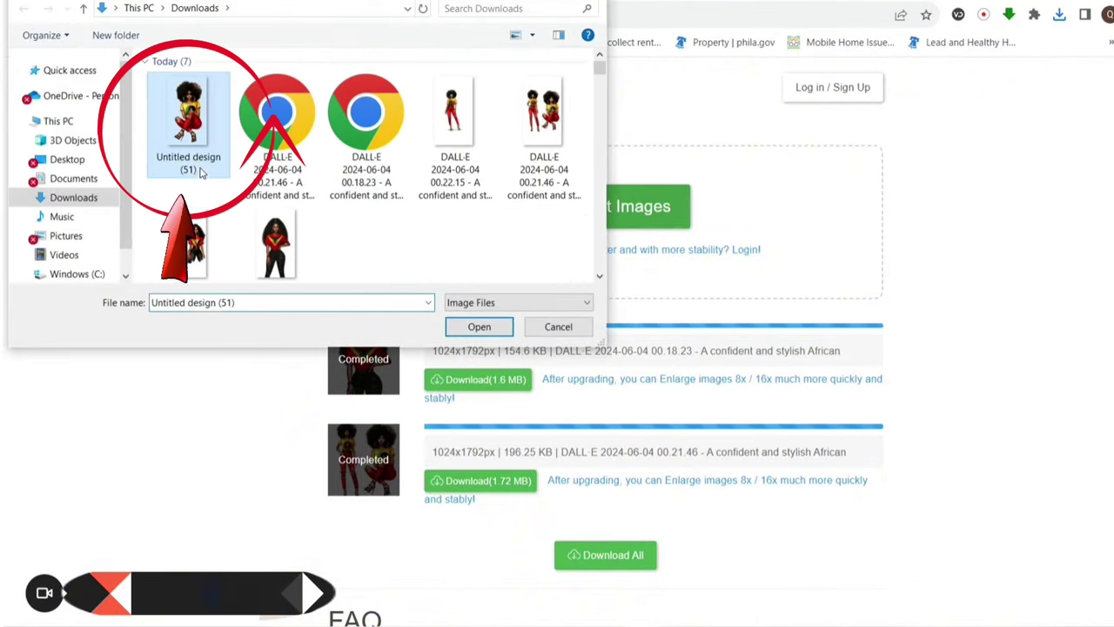
{"action": "left_click", "coordinate": [480, 327]}
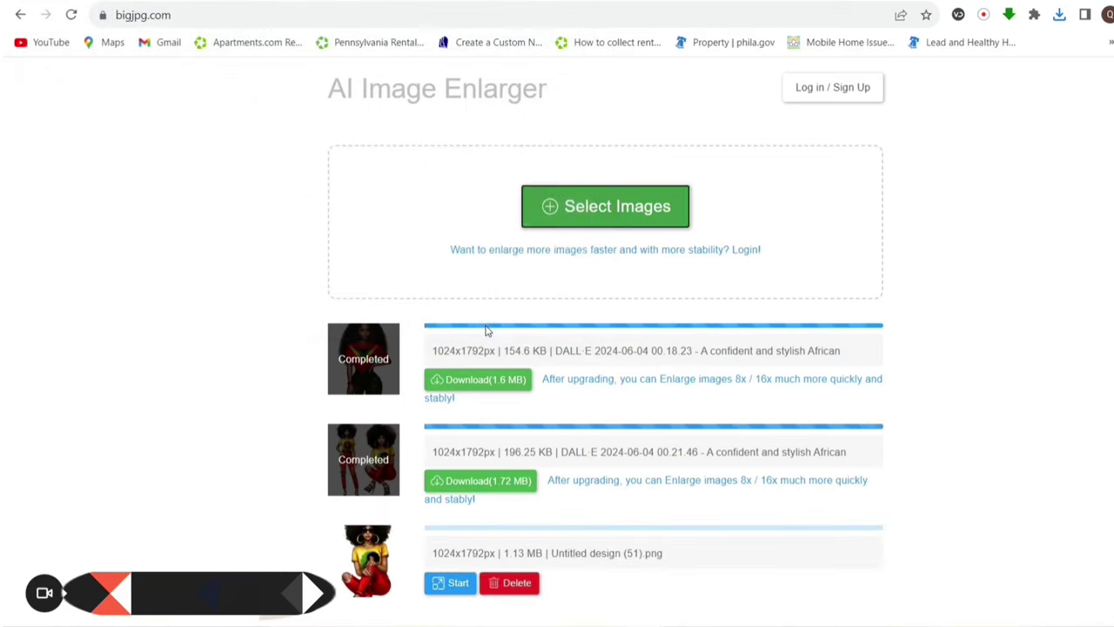
{"action": "left_click", "coordinate": [453, 583]}
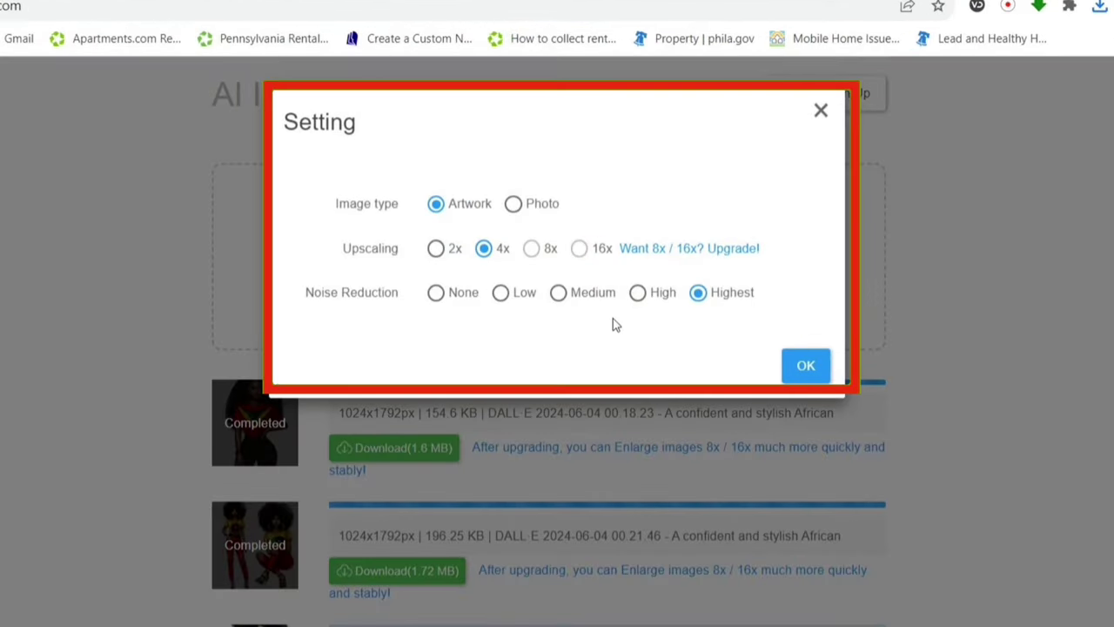
{"action": "left_click", "coordinate": [806, 367]}
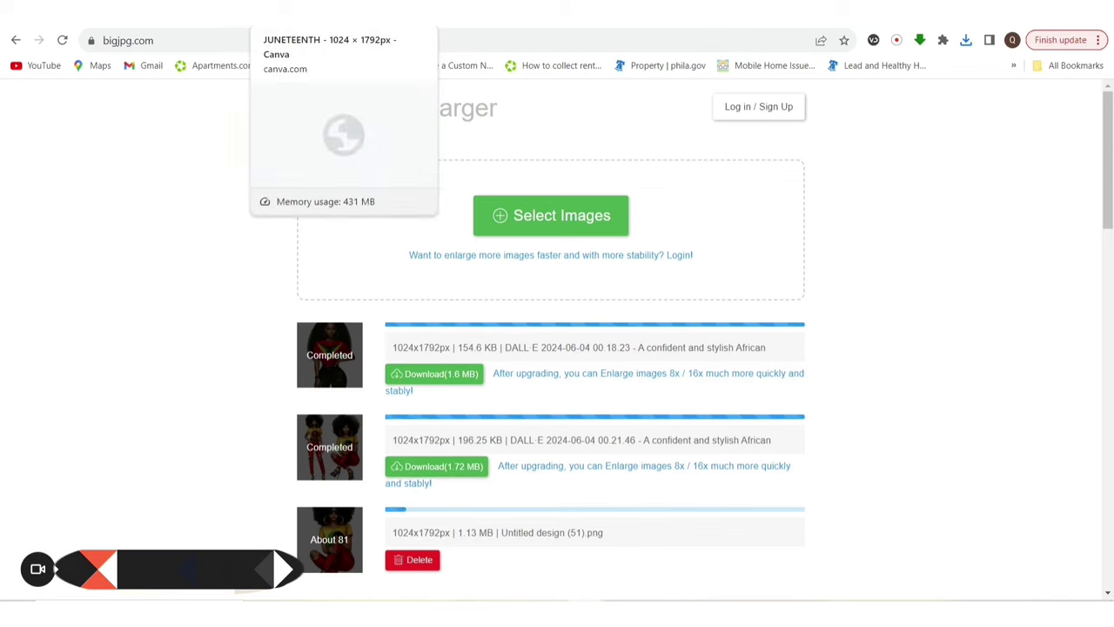
- Switch back to the untitled Canva design and upload the enlarged DALL·E 00.21.46 image of the two women from Downloads
{"action": "left_click", "coordinate": [344, 14]}
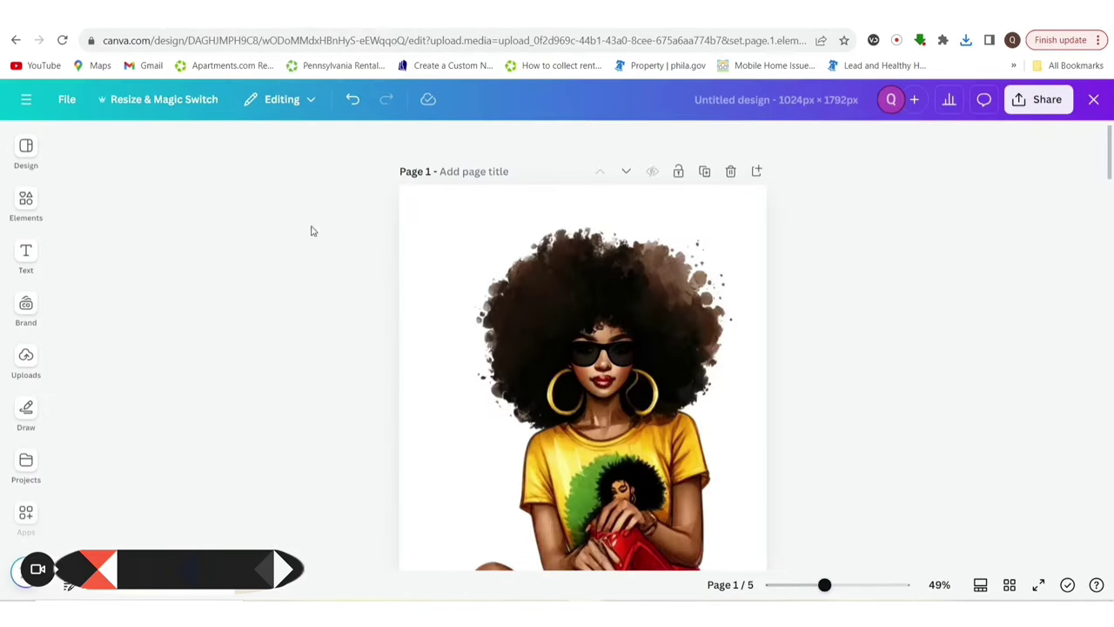
{"action": "left_click", "coordinate": [27, 321]}
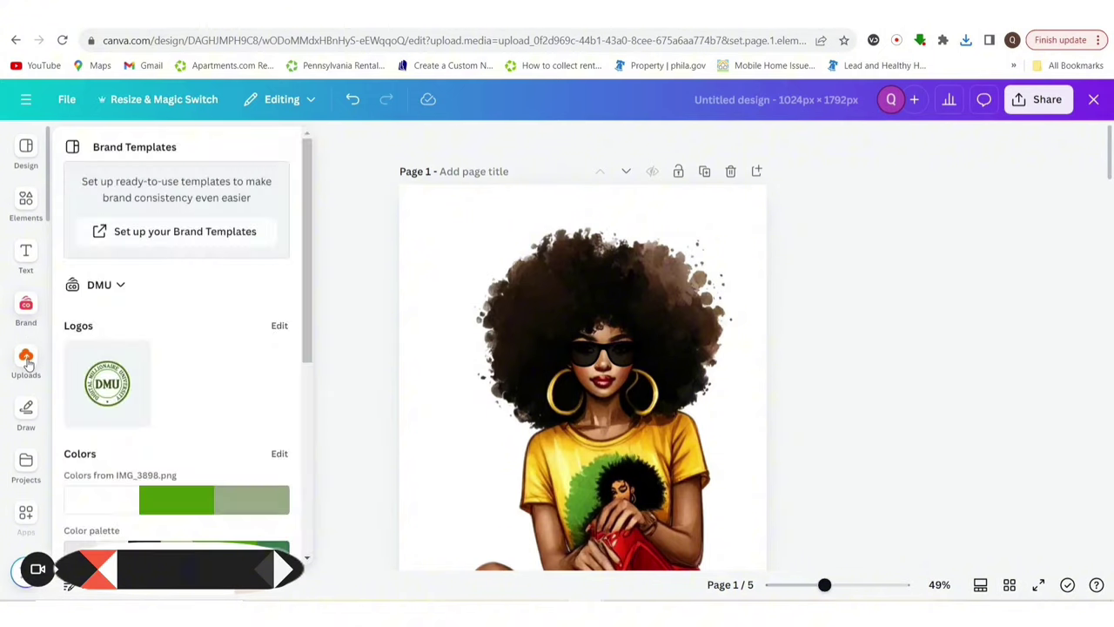
{"action": "left_click", "coordinate": [26, 357]}
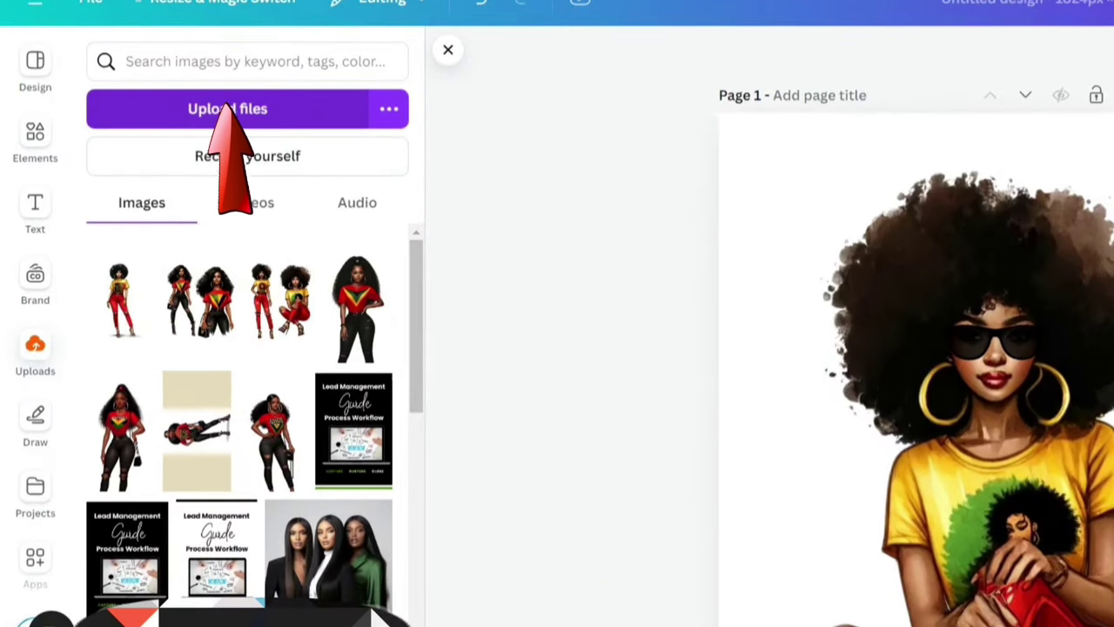
{"action": "left_click", "coordinate": [186, 158]}
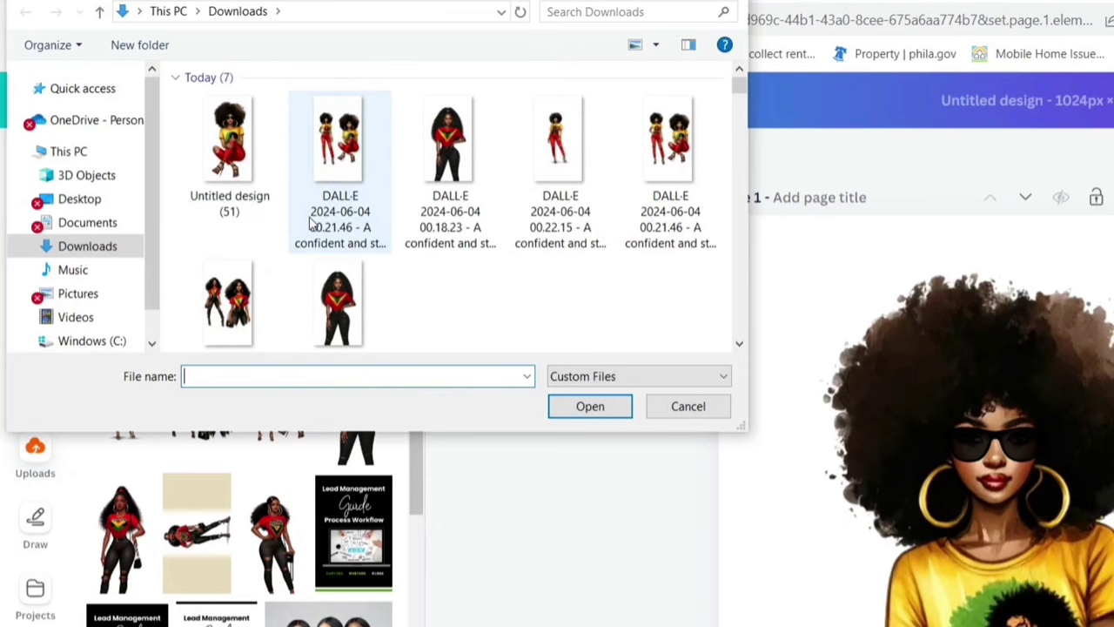
{"action": "left_click", "coordinate": [307, 148]}
{"action": "left_click", "coordinate": [564, 409]}
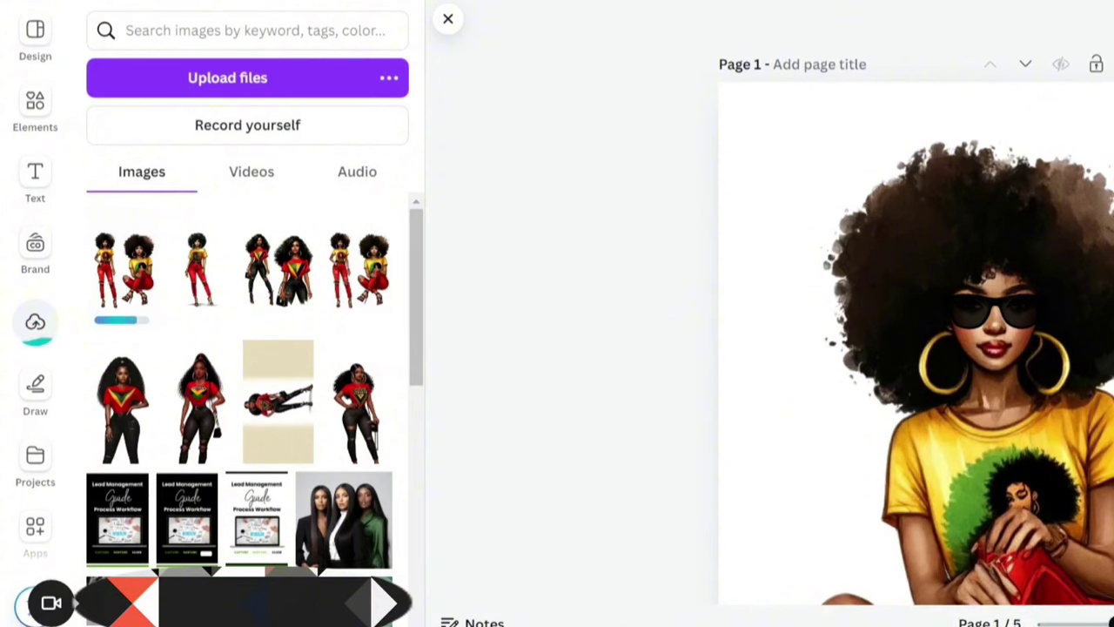
- Add the enlarged image of the two women to page 2 and crop it to only the seated woman in the yellow shirt
{"action": "left_click", "coordinate": [124, 302]}
{"action": "scroll", "coordinate": [1024, 225], "scroll_direction": "down", "scroll_amount": 3}
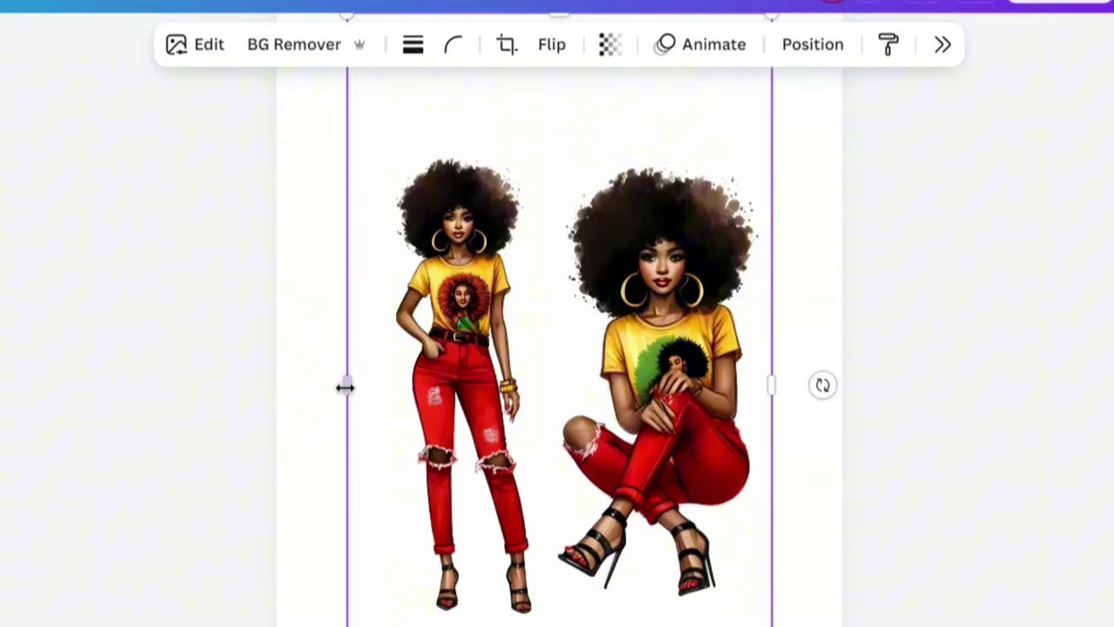
{"action": "left_click_drag", "start_coordinate": [575, 372], "coordinate": [644, 373]}
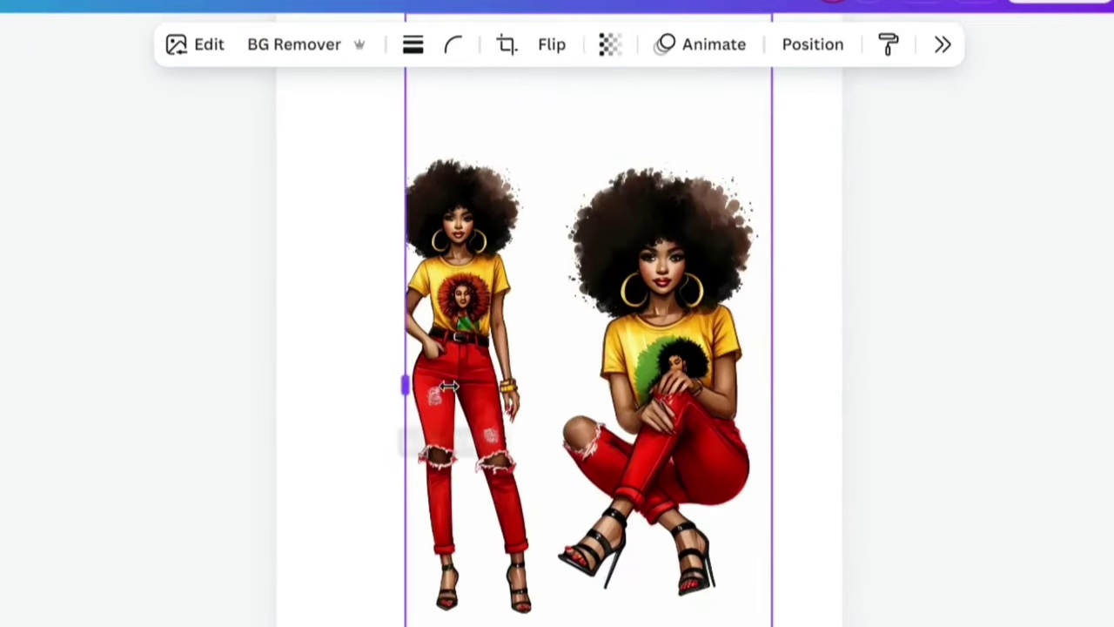
{"action": "left_click_drag", "start_coordinate": [448, 386], "coordinate": [535, 386]}
{"action": "scroll", "coordinate": [759, 541], "scroll_direction": "down", "scroll_amount": 2}
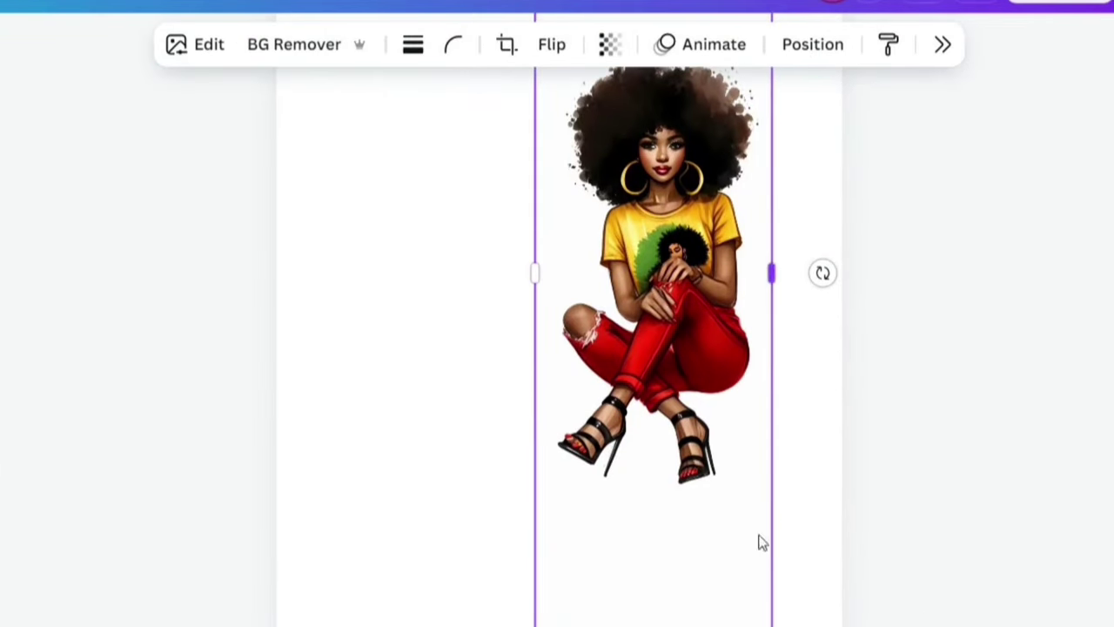
{"action": "left_click_drag", "start_coordinate": [651, 613], "coordinate": [651, 520]}
{"action": "scroll", "coordinate": [856, 520], "scroll_direction": "up", "scroll_amount": 4}
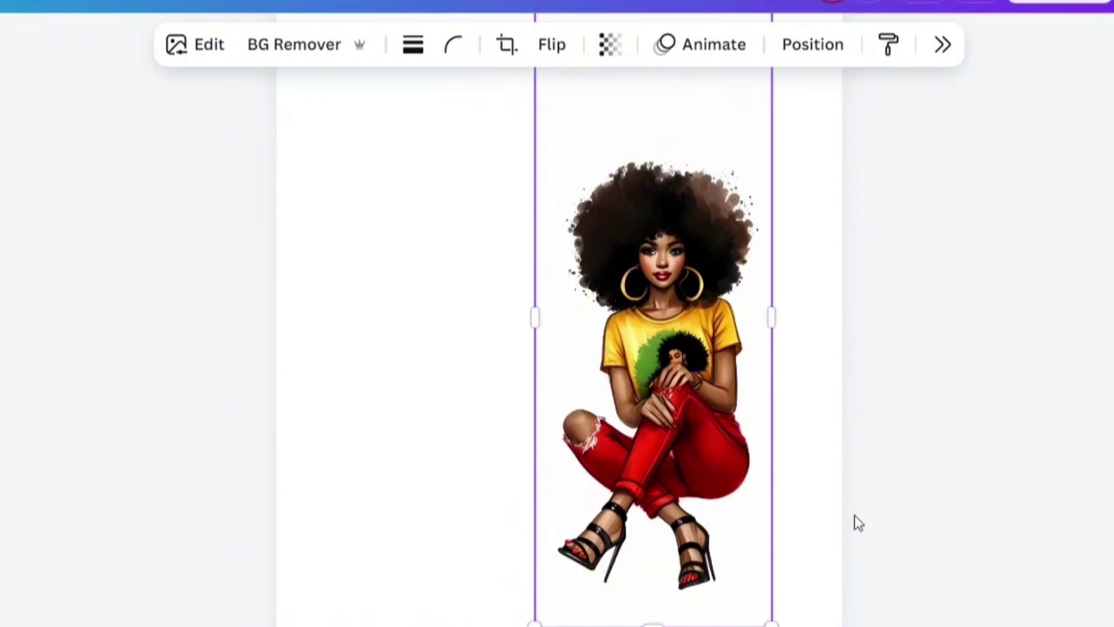
{"action": "scroll", "coordinate": [857, 522], "scroll_direction": "up", "scroll_amount": 1}
{"action": "left_click_drag", "start_coordinate": [655, 286], "coordinate": [656, 374]}
- Reposition and enlarge the cropped seated woman until she nearly fills page 2, and remove the image's background
{"action": "left_click_drag", "start_coordinate": [601, 453], "coordinate": [406, 376]}
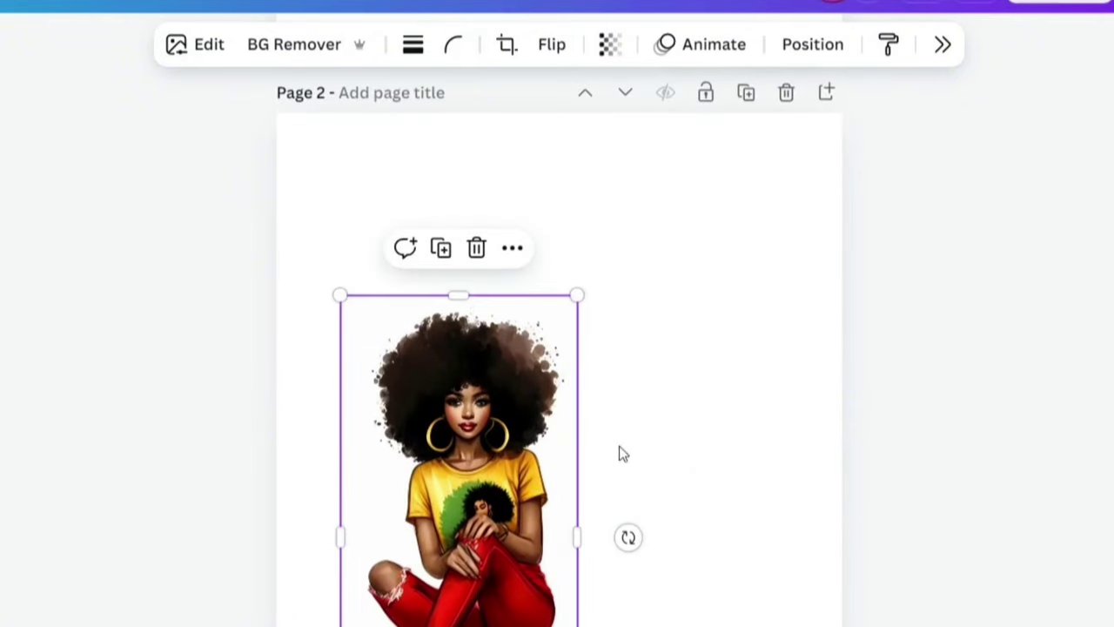
{"action": "scroll", "coordinate": [688, 550], "scroll_direction": "down", "scroll_amount": 3}
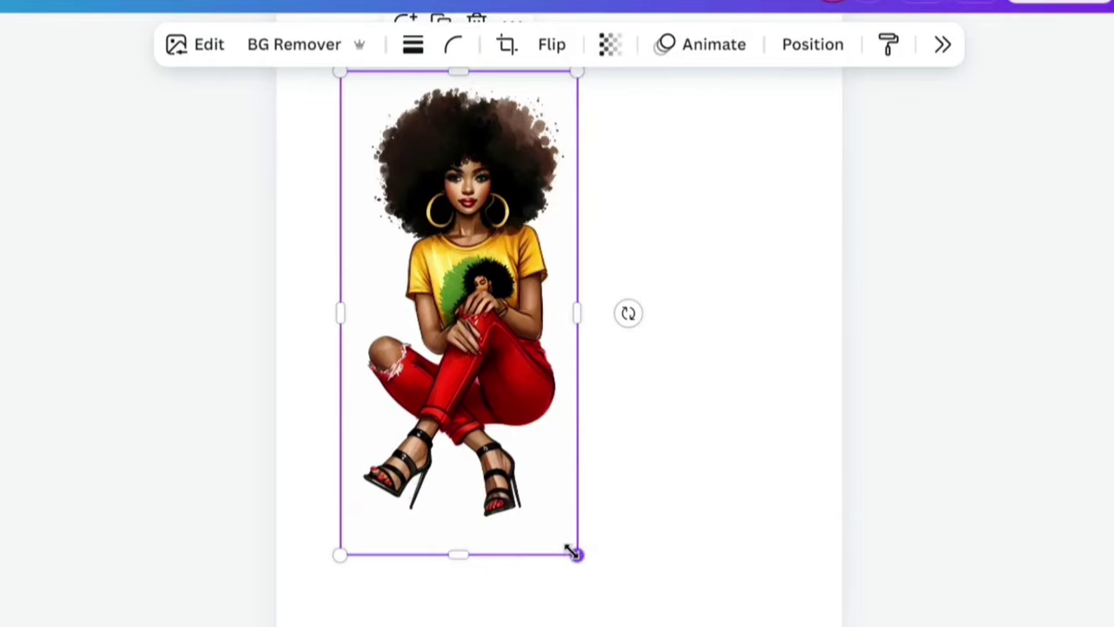
{"action": "left_click_drag", "start_coordinate": [480, 551], "coordinate": [474, 535]}
{"action": "left_click_drag", "start_coordinate": [573, 535], "coordinate": [725, 626]}
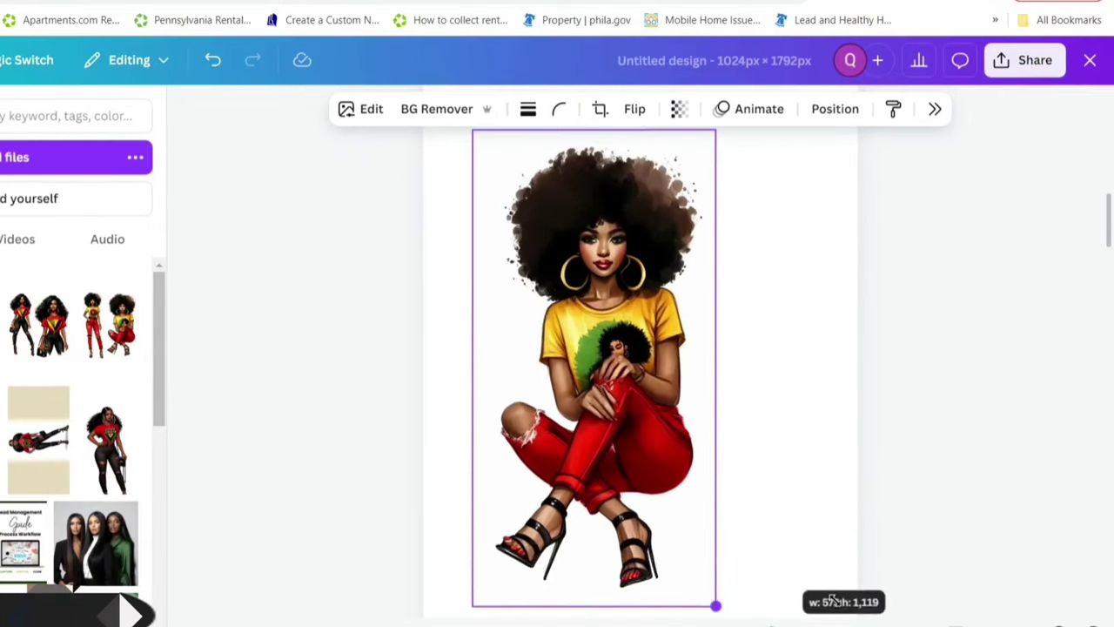
{"action": "scroll", "coordinate": [890, 567], "scroll_direction": "up", "scroll_amount": 2}
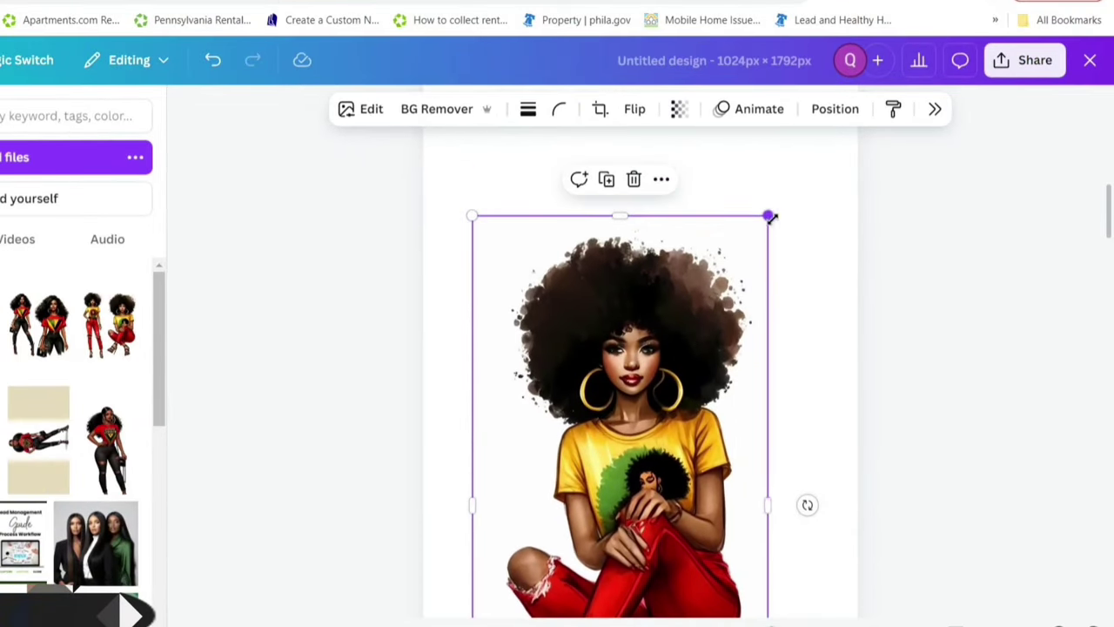
{"action": "left_click_drag", "start_coordinate": [770, 218], "coordinate": [813, 130]}
{"action": "scroll", "coordinate": [823, 251], "scroll_direction": "up", "scroll_amount": 2}
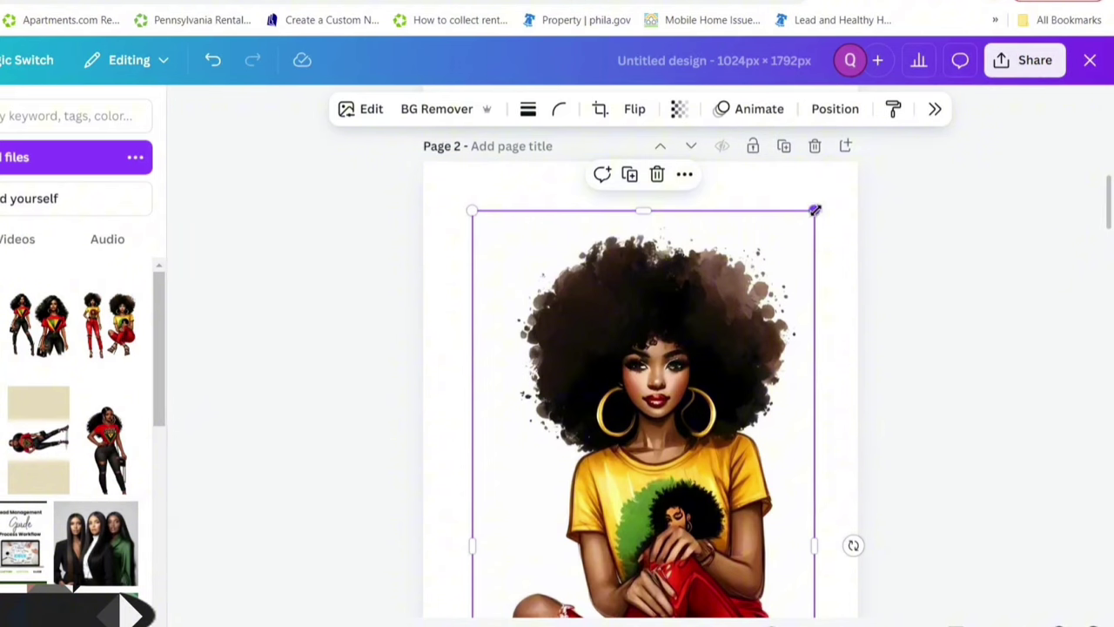
{"action": "left_click_drag", "start_coordinate": [815, 210], "coordinate": [839, 162]}
{"action": "scroll", "coordinate": [954, 568], "scroll_direction": "down", "scroll_amount": 5}
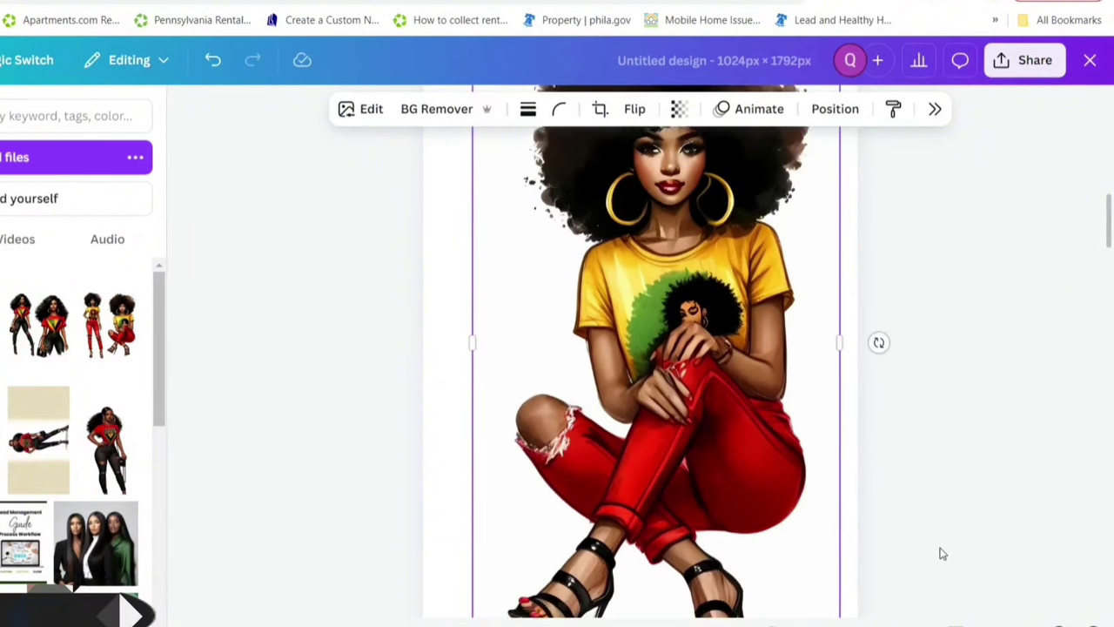
{"action": "left_click_drag", "start_coordinate": [473, 367], "coordinate": [461, 418]}
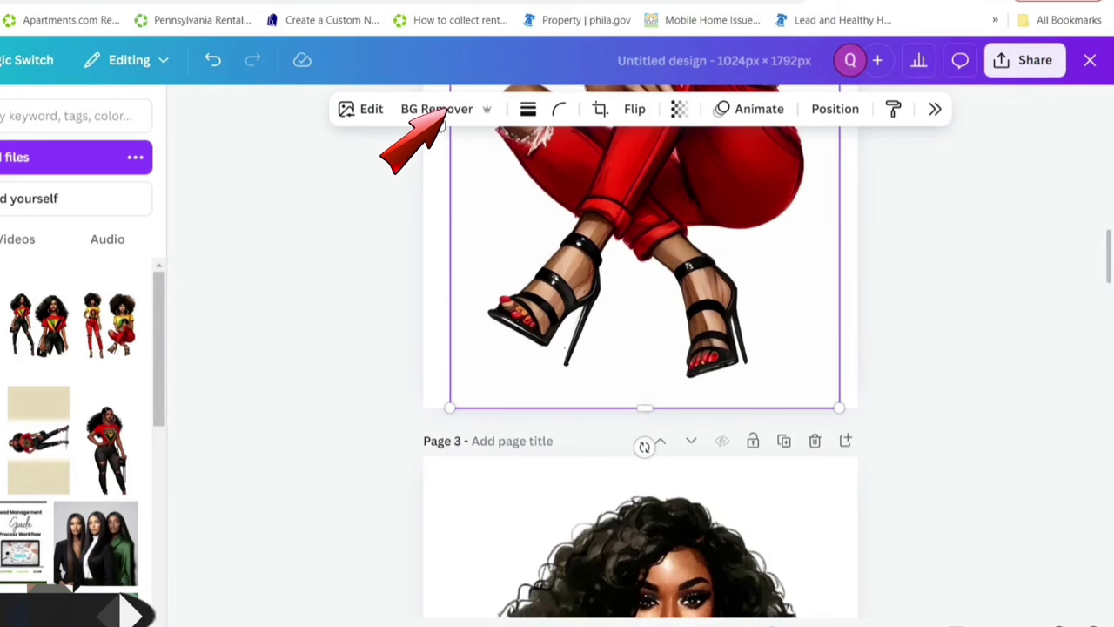
{"action": "left_click", "coordinate": [436, 109]}
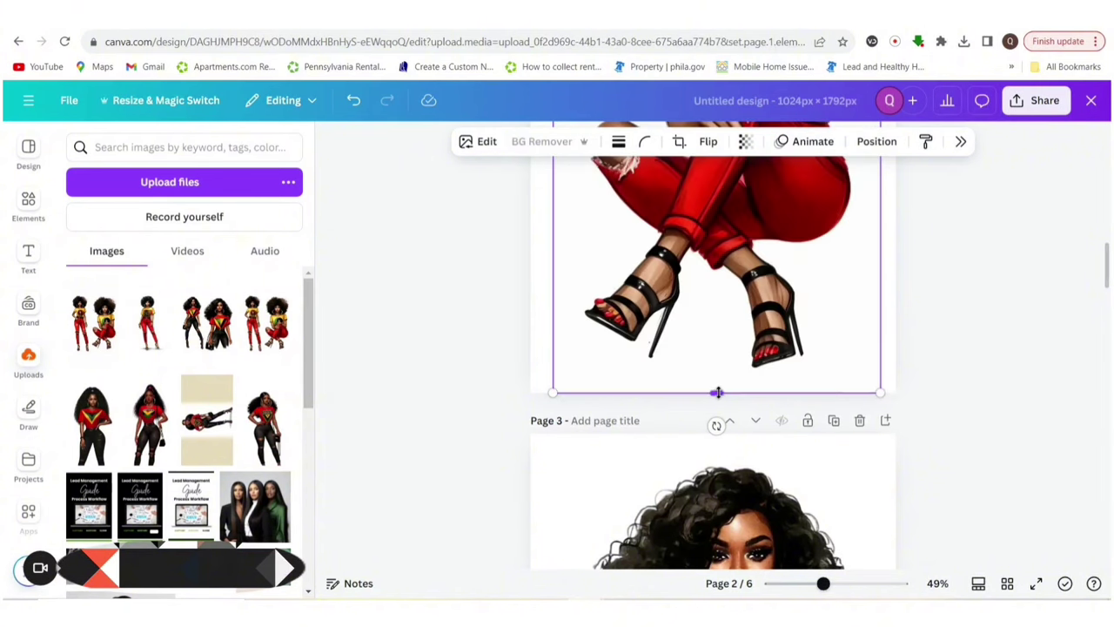
{"action": "mouse_move", "coordinate": [714, 365]}
{"action": "left_mouse_down"}
{"action": "mouse_move", "coordinate": [719, 336]}
{"action": "mouse_move", "coordinate": [721, 346]}
{"action": "left_mouse_up"}
- Zoom in to 103% and compare the detail and sharpness of the seated woman on page 2 with the version on page 1
{"action": "scroll", "coordinate": [995, 435], "scroll_direction": "up", "scroll_amount": 2}
{"action": "left_click_drag", "start_coordinate": [828, 588], "coordinate": [849, 583]}
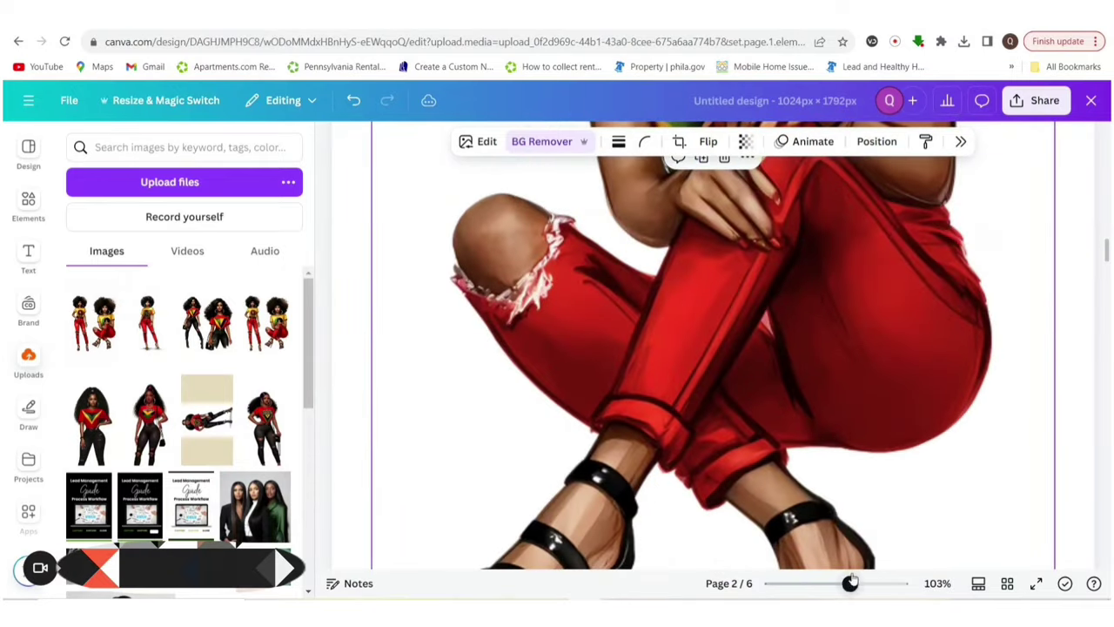
{"action": "scroll", "coordinate": [897, 507], "scroll_direction": "up", "scroll_amount": 6}
{"action": "scroll", "coordinate": [897, 507], "scroll_direction": "up", "scroll_amount": 2}
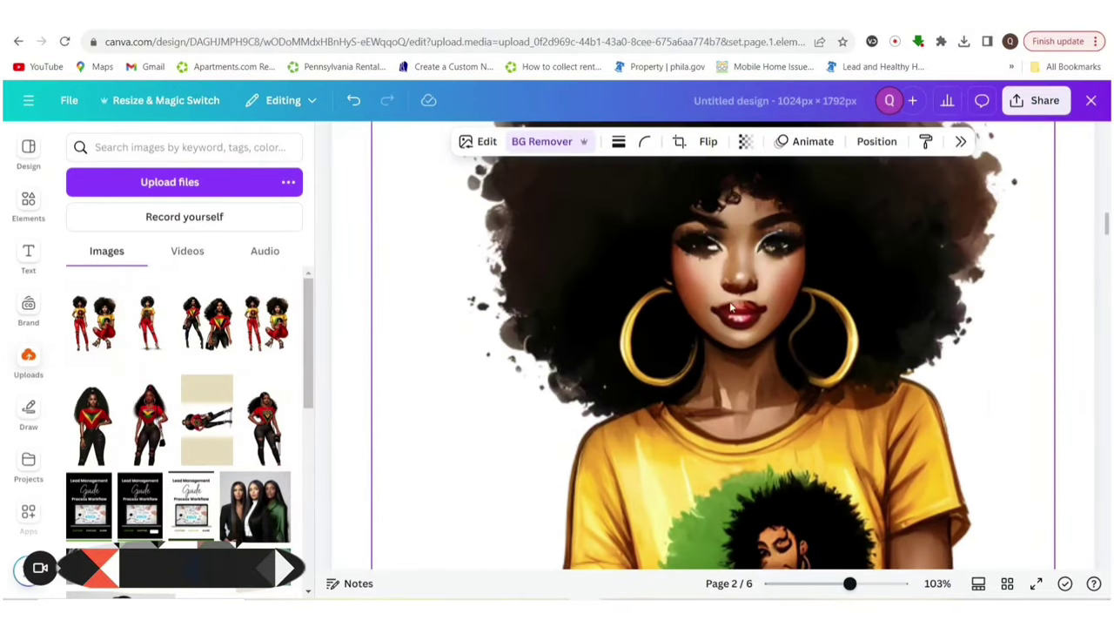
{"action": "scroll", "coordinate": [734, 307], "scroll_direction": "up", "scroll_amount": 15}
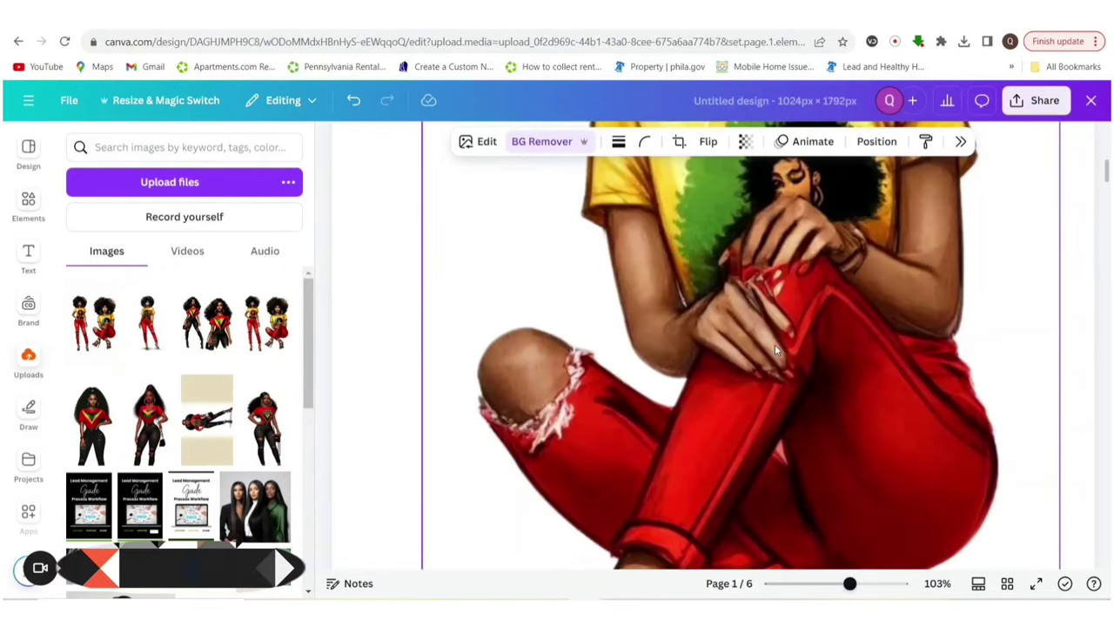
{"action": "scroll", "coordinate": [746, 256], "scroll_direction": "down", "scroll_amount": 15}
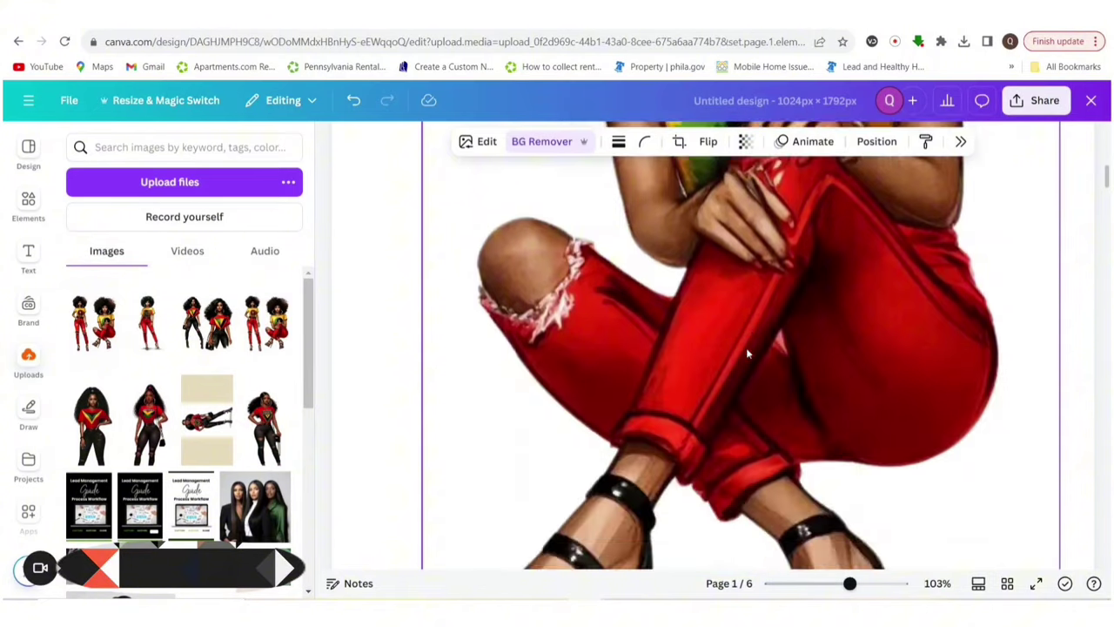
{"action": "scroll", "coordinate": [745, 355], "scroll_direction": "down", "scroll_amount": 1}
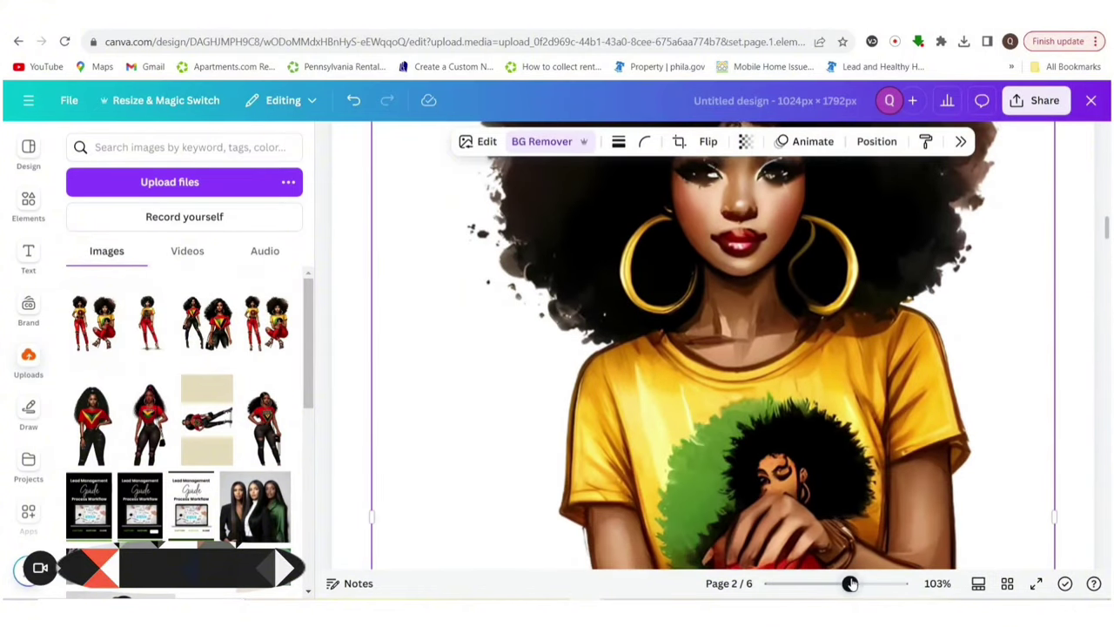
- Clear the shades search, add the recently used black sunglasses to page 2 and place them over the woman's eyes
{"action": "left_click_drag", "start_coordinate": [849, 583], "coordinate": [813, 584]}
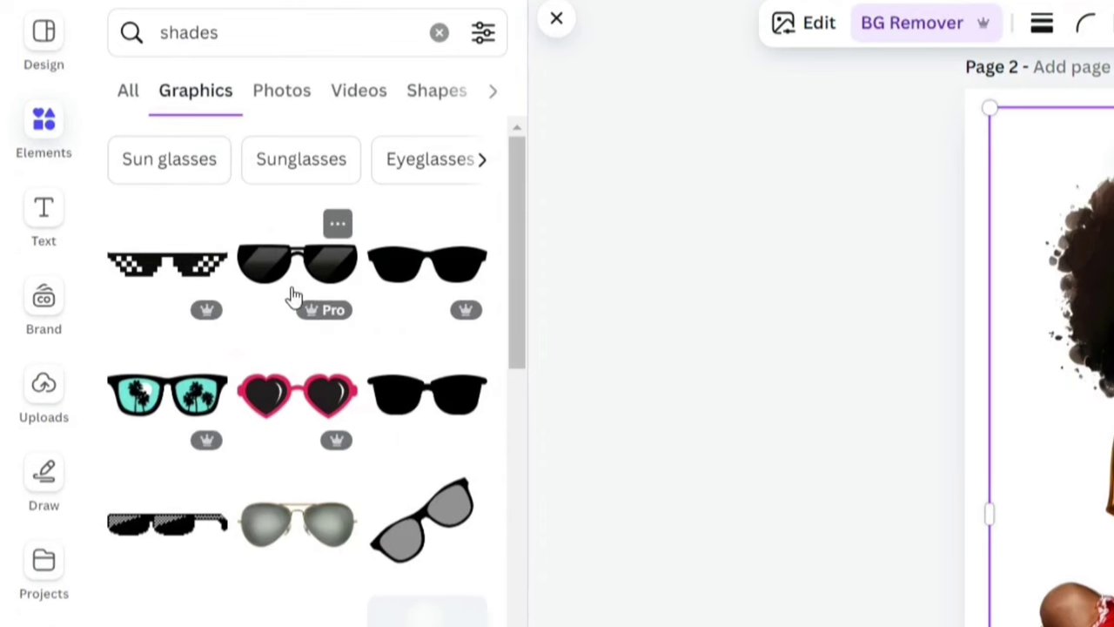
{"action": "left_click", "coordinate": [438, 33]}
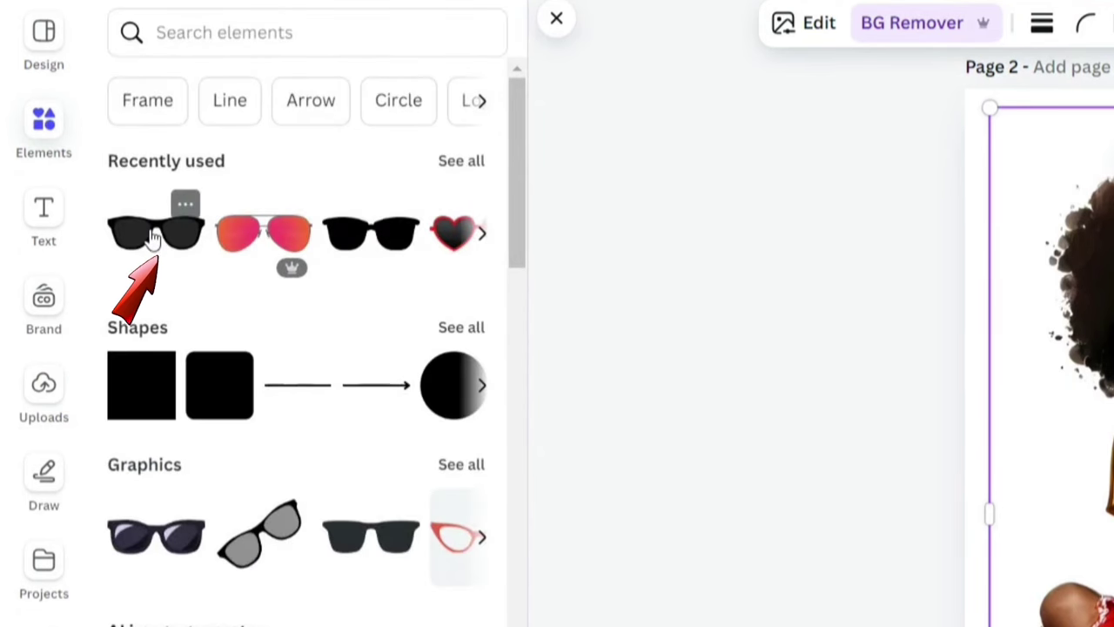
{"action": "left_click", "coordinate": [154, 237]}
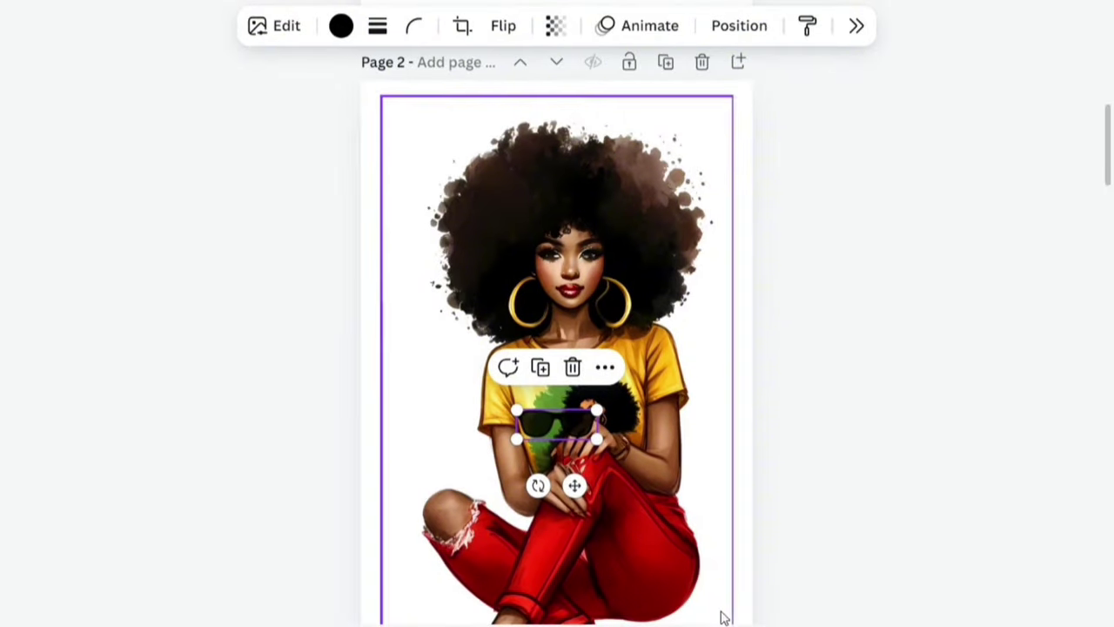
{"action": "scroll", "coordinate": [570, 337], "scroll_direction": "up", "scroll_amount": 5}
{"action": "left_click_drag", "start_coordinate": [591, 511], "coordinate": [622, 170]}
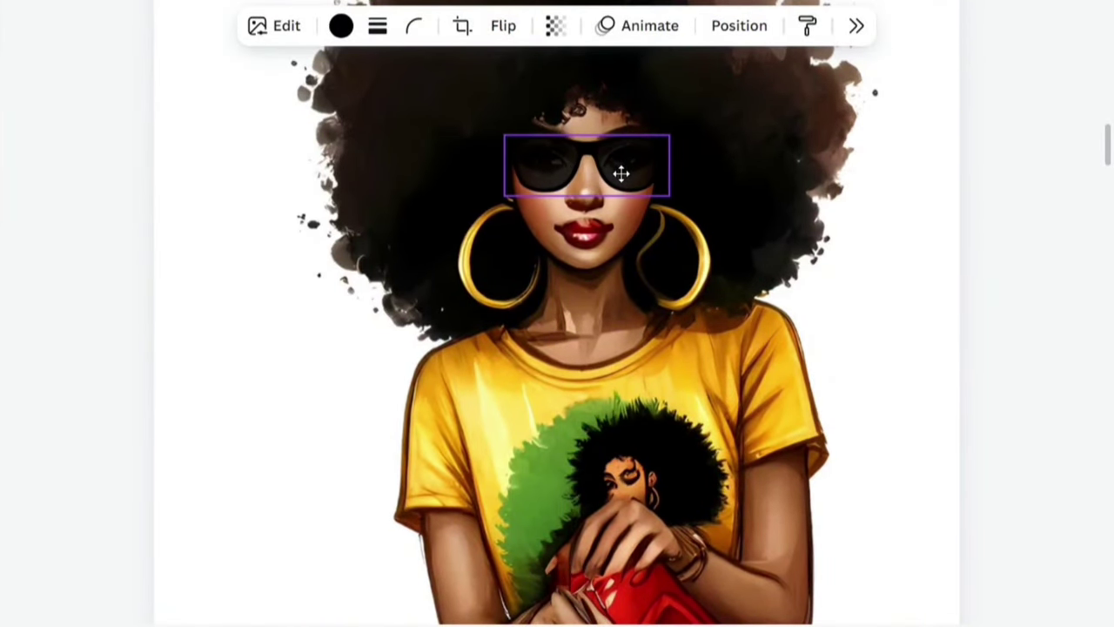
{"action": "left_click", "coordinate": [940, 340]}
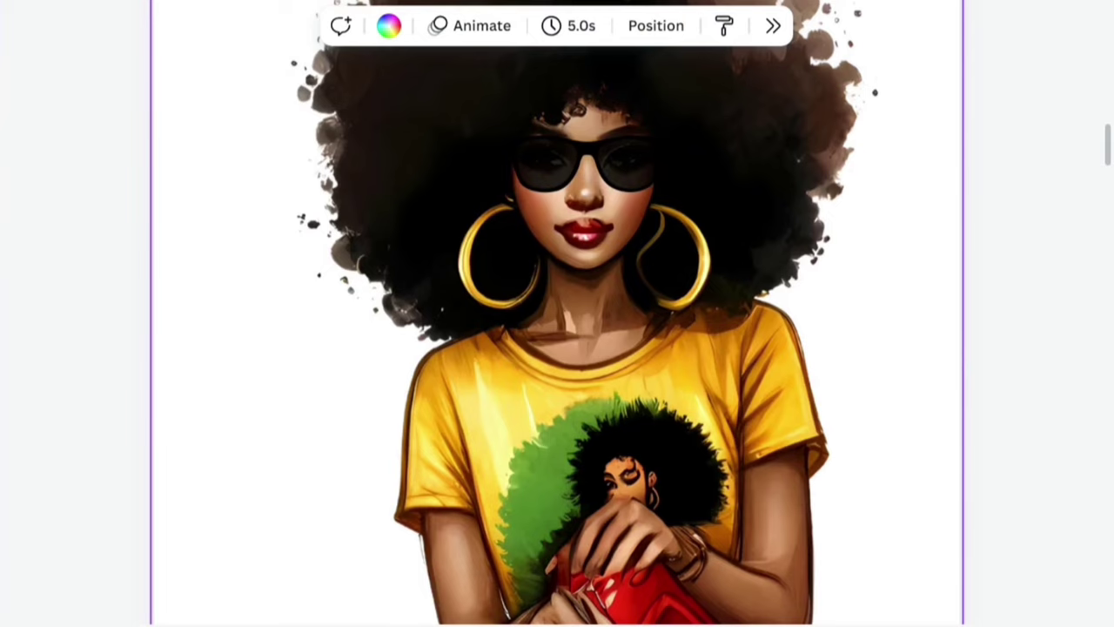
- Group the sunglasses with the seated woman's image on page 2 and check the combined figure
{"action": "scroll", "coordinate": [481, 400], "scroll_direction": "down", "scroll_amount": 5}
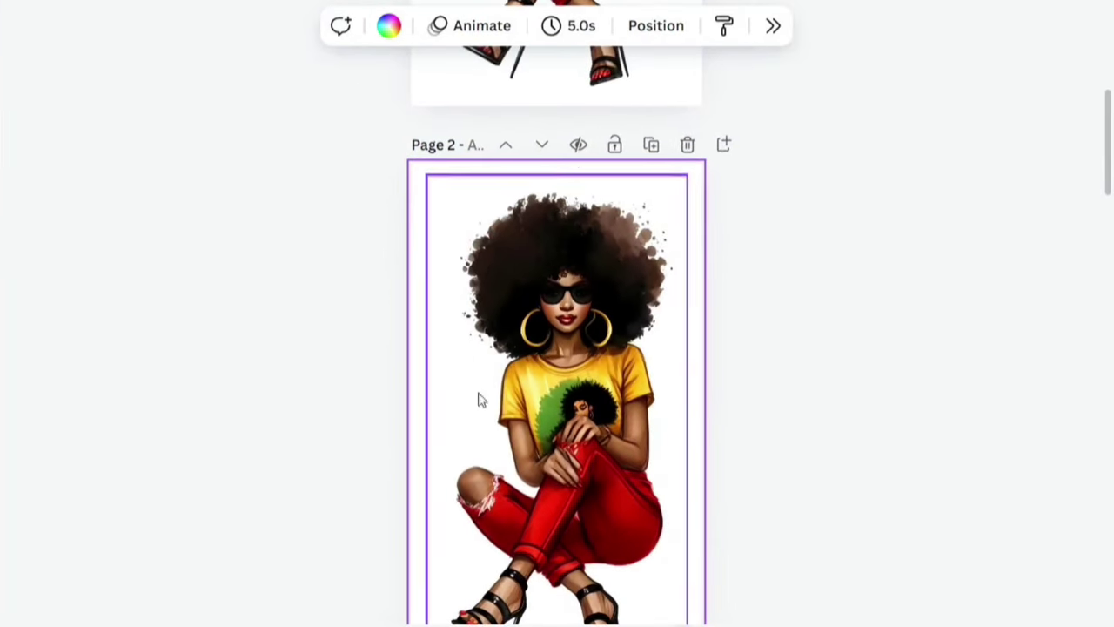
{"action": "left_click_drag", "start_coordinate": [391, 179], "coordinate": [709, 607]}
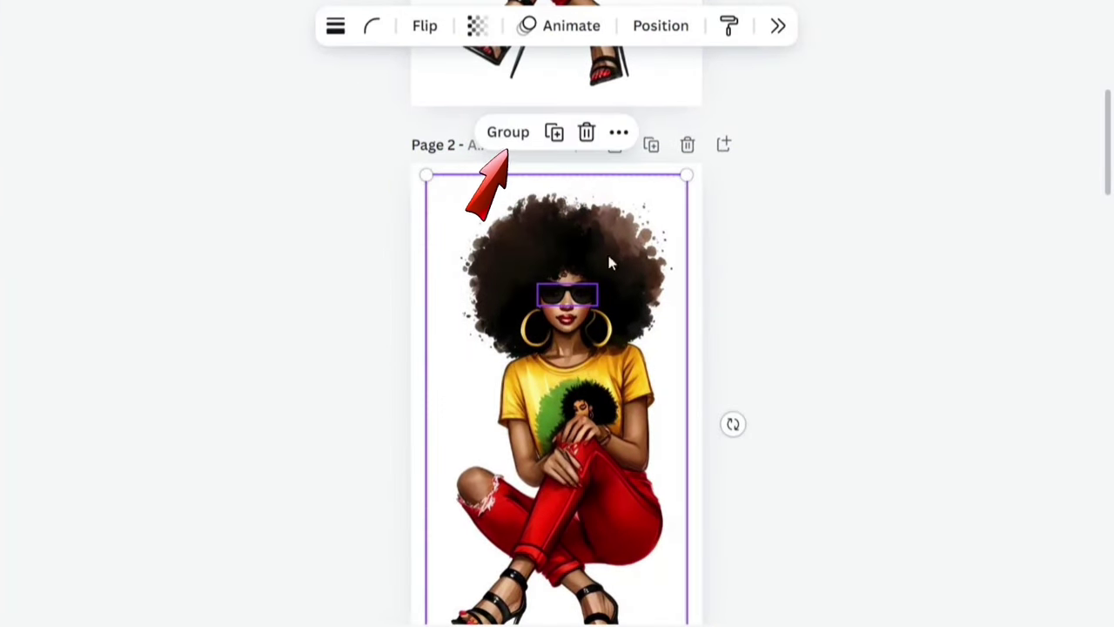
{"action": "left_click", "coordinate": [507, 131]}
{"action": "left_click", "coordinate": [771, 372]}
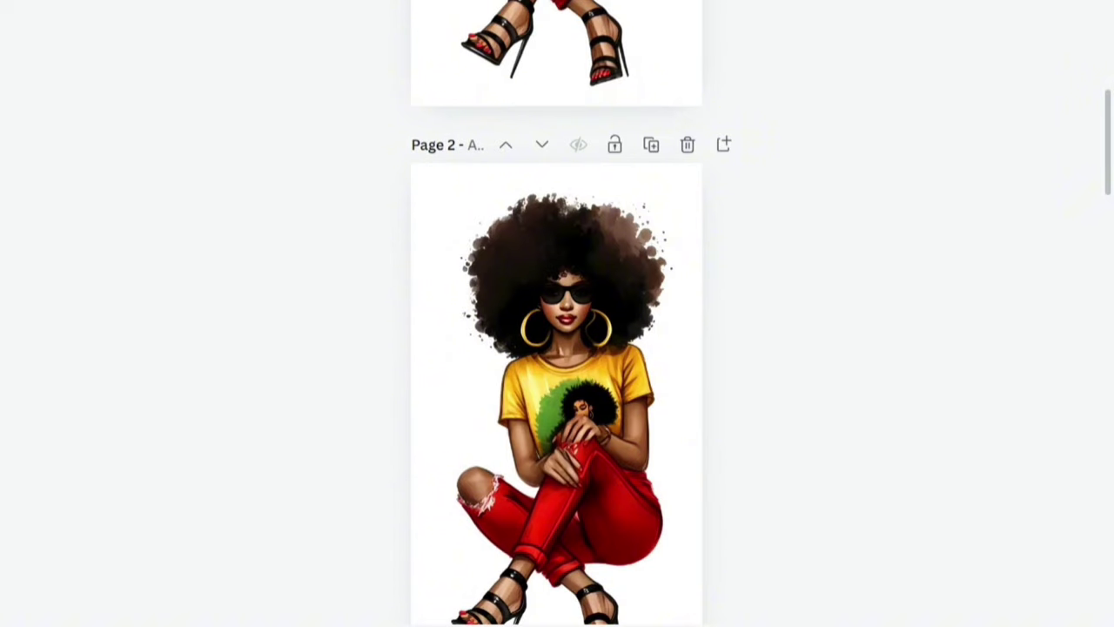
{"action": "key", "text": "ctrl+plus"}
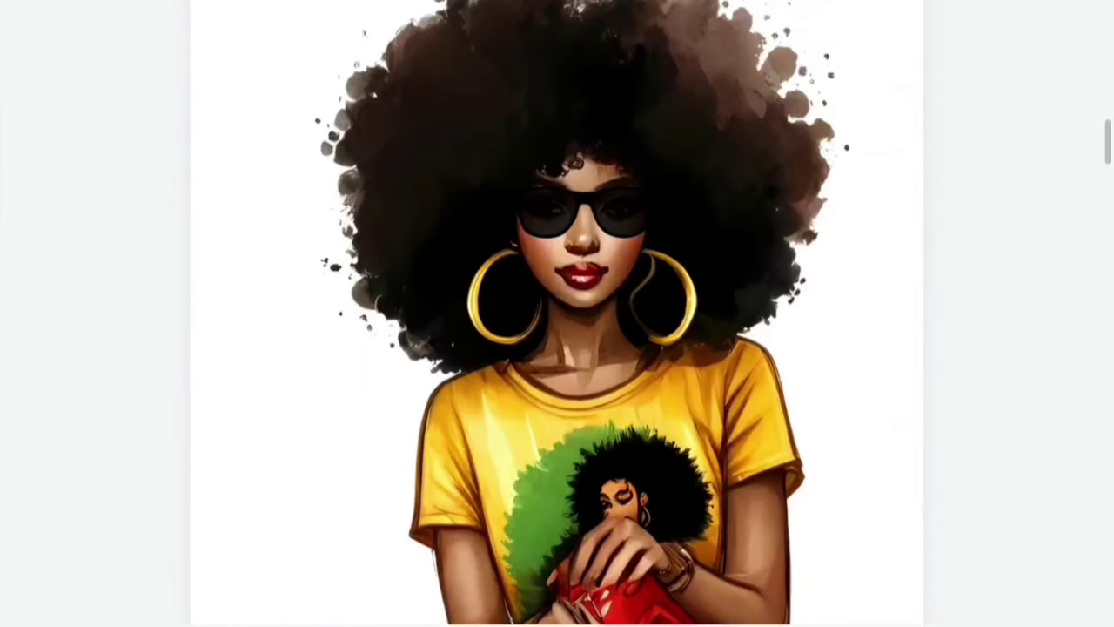
{"action": "key", "text": "ctrl+minus"}
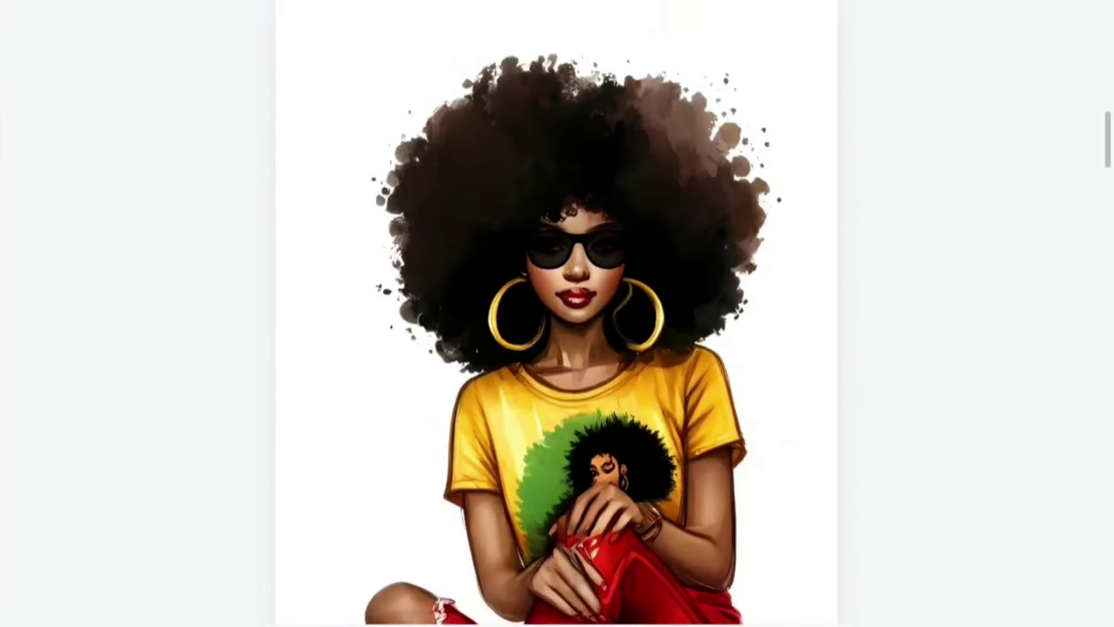
{"action": "scroll", "coordinate": [746, 465], "scroll_direction": "down", "scroll_amount": 2}
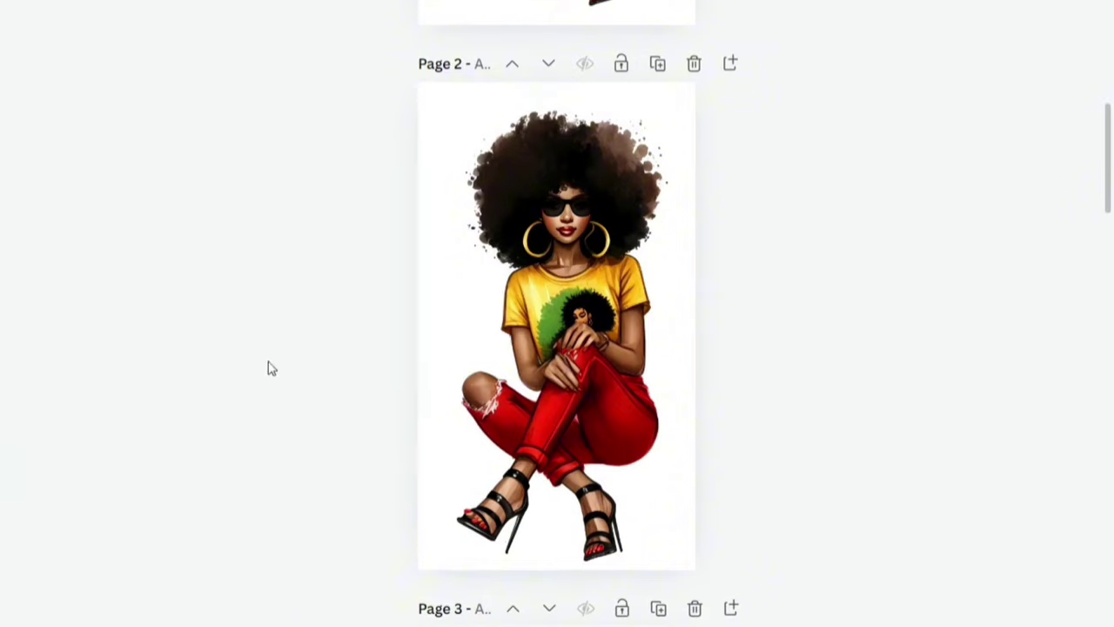
{"action": "left_click", "coordinate": [546, 347]}
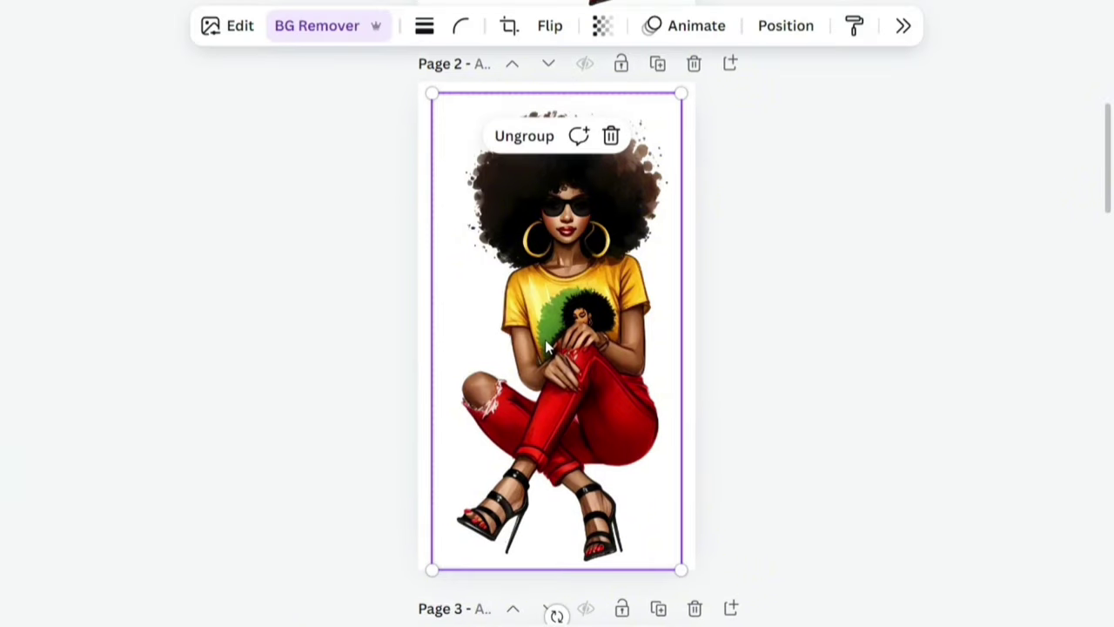
{"action": "left_click", "coordinate": [804, 365]}
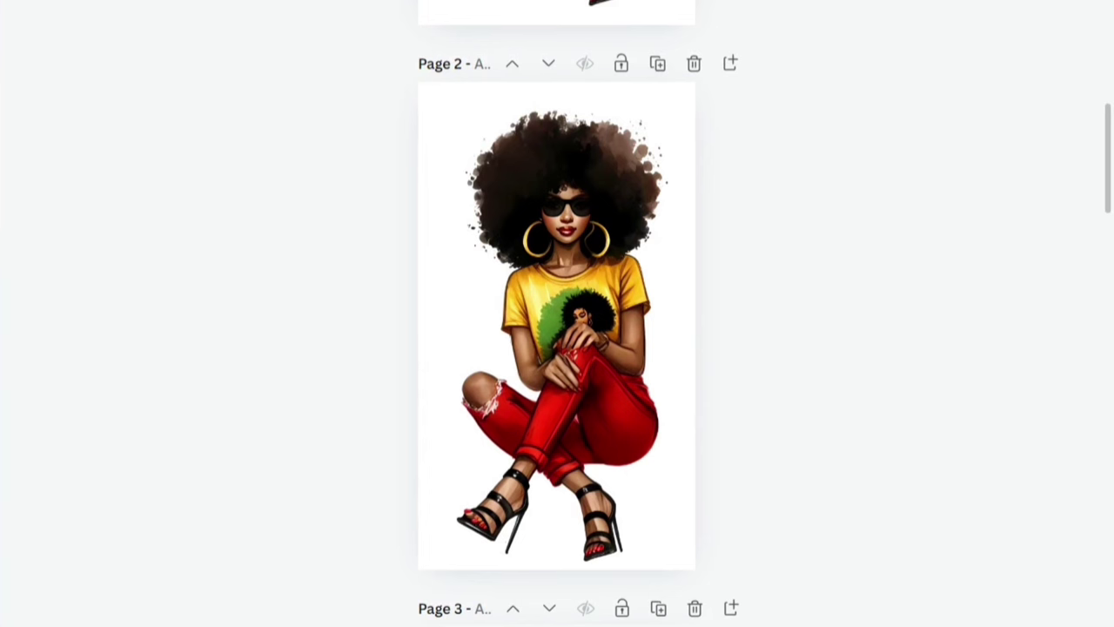
- Switch to the Juneteenth digital planner design and view the weekly planner cover on page 3
{"action": "left_click", "coordinate": [22, 26]}
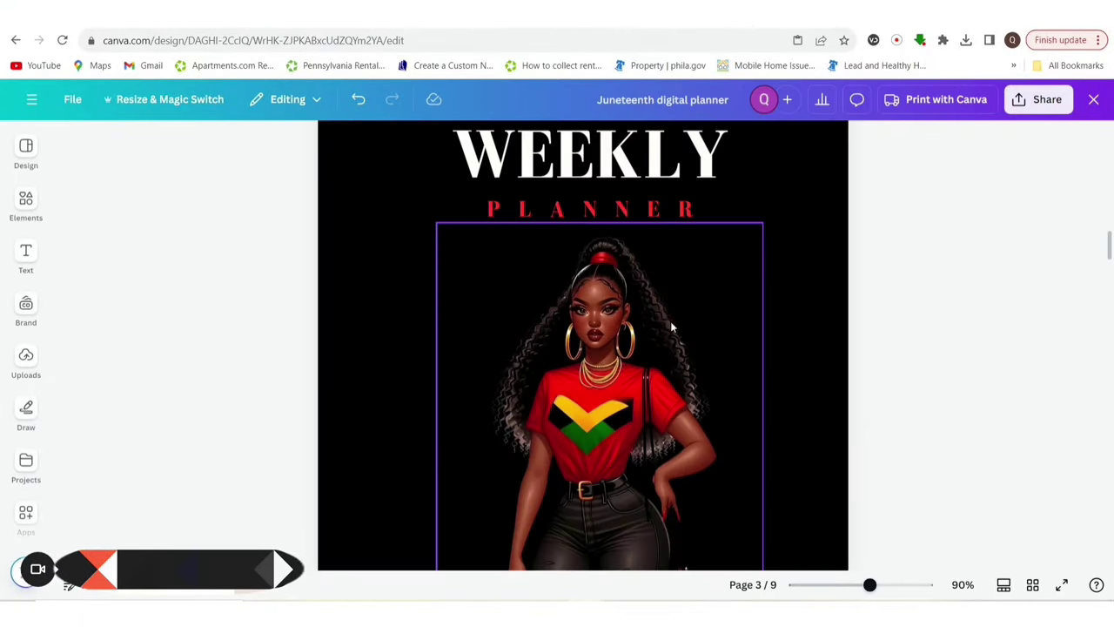
{"action": "scroll", "coordinate": [732, 460], "scroll_direction": "down", "scroll_amount": 3}
{"action": "scroll", "coordinate": [732, 460], "scroll_direction": "up", "scroll_amount": 2}
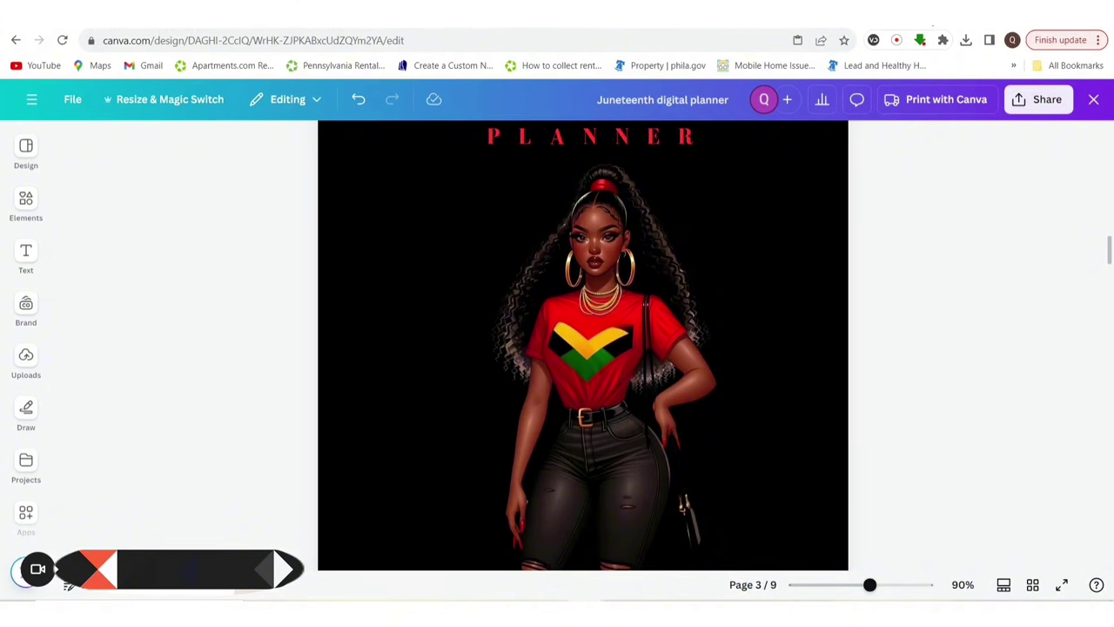
- Open canva.com in a new browser tab and search the templates for "planner"
{"action": "key", "text": "ctrl+t"}
{"action": "type", "text": "canva.com"}
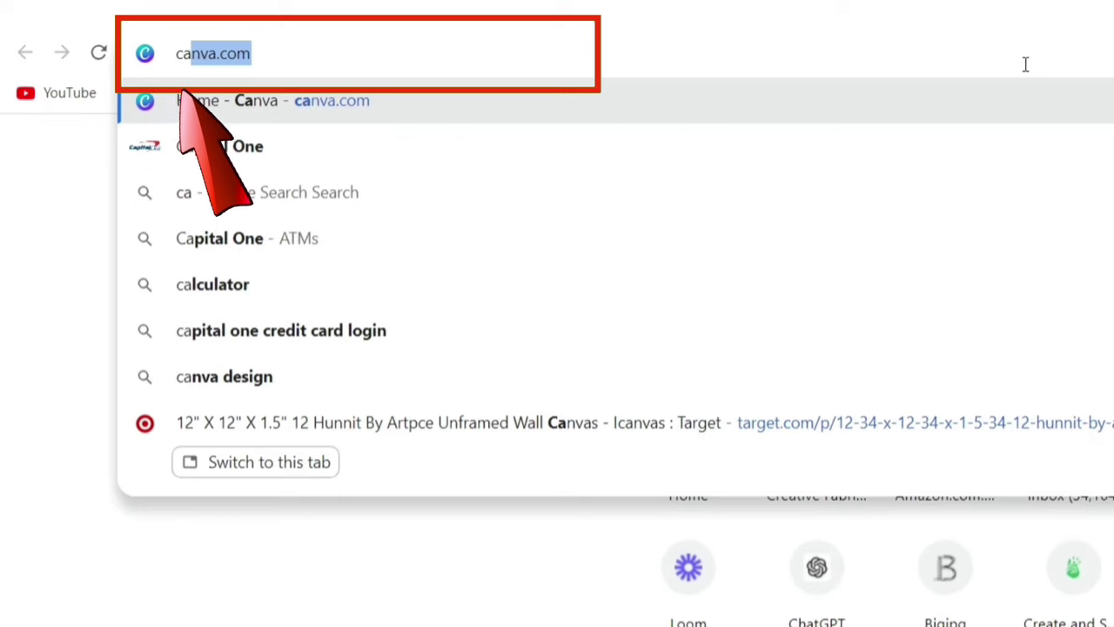
{"action": "key", "text": "Return"}
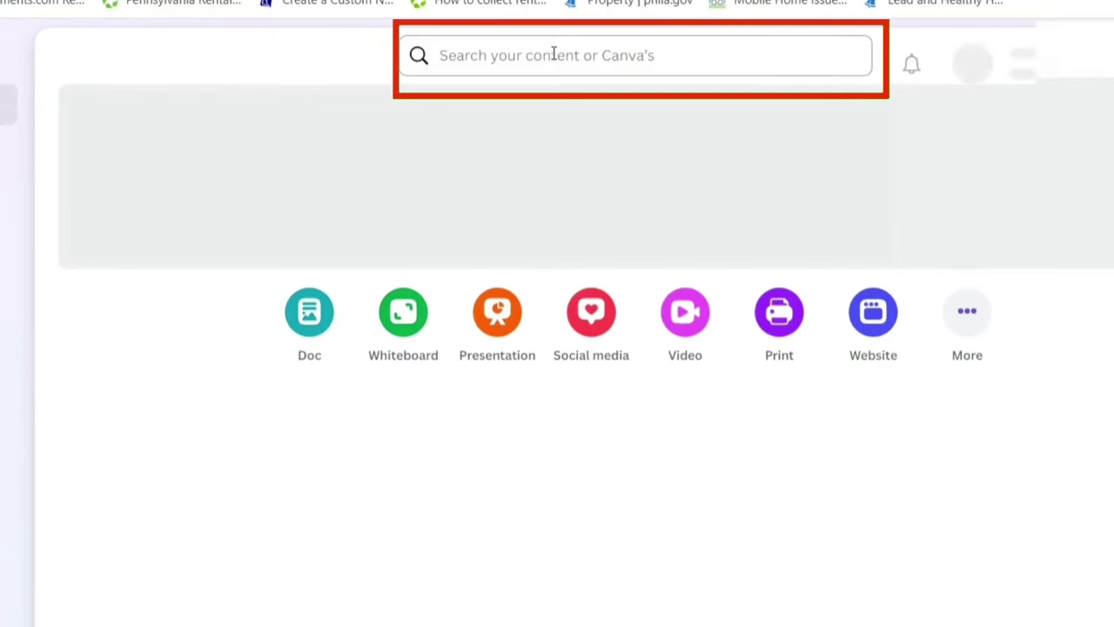
{"action": "left_click", "coordinate": [590, 112]}
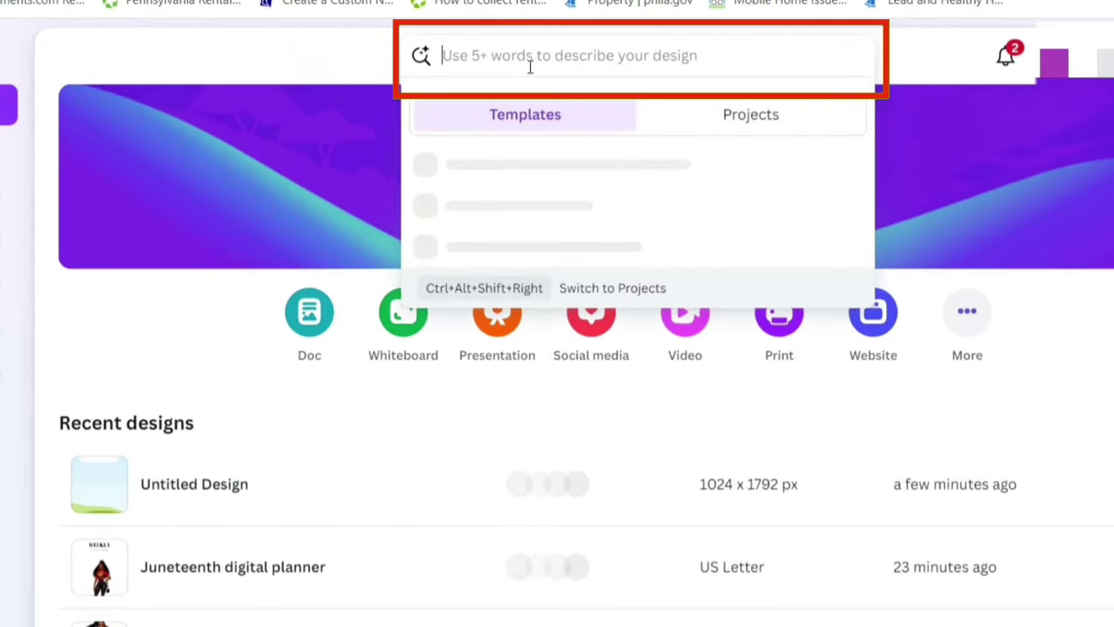
{"action": "type", "text": "planner"}
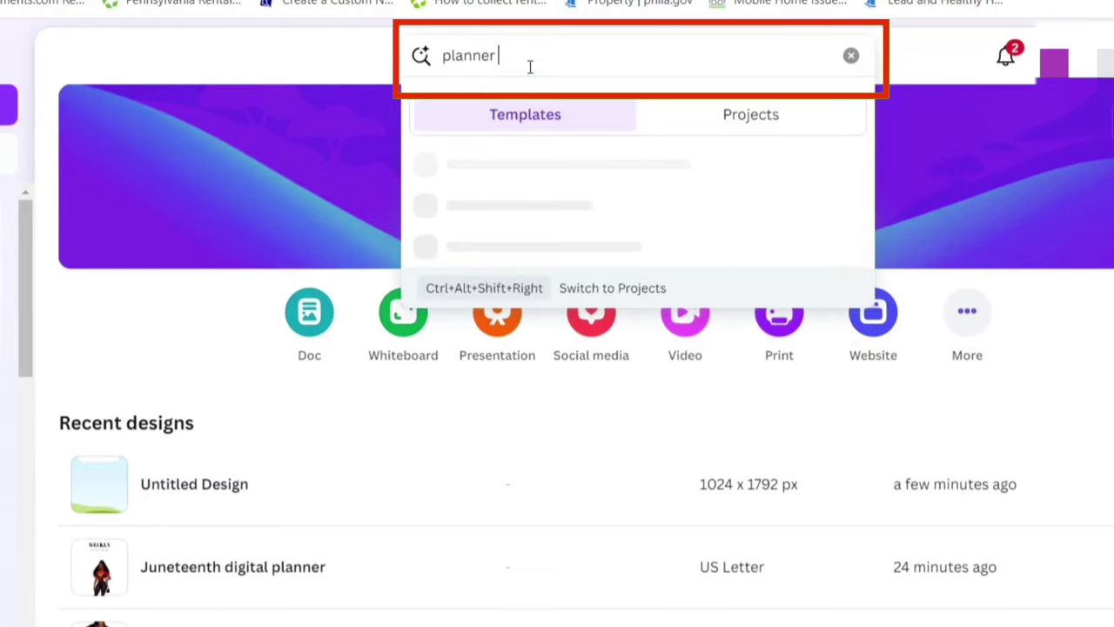
{"action": "key", "text": "Return"}
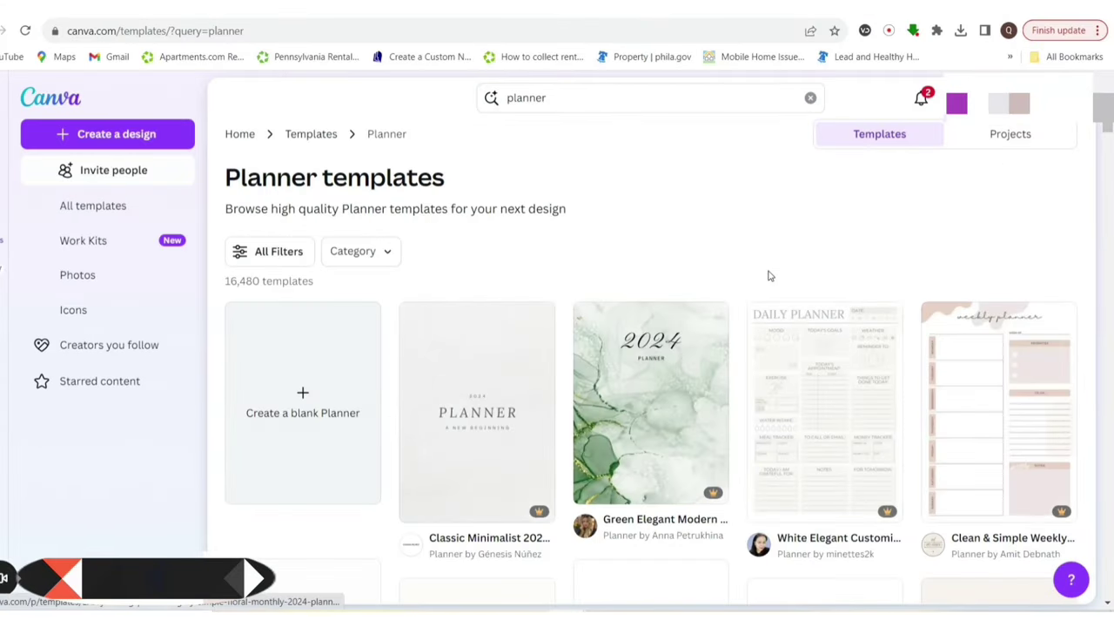
- Browse the planner template results for cover and page layout ideas
{"action": "scroll", "coordinate": [719, 375], "scroll_direction": "down", "scroll_amount": 4}
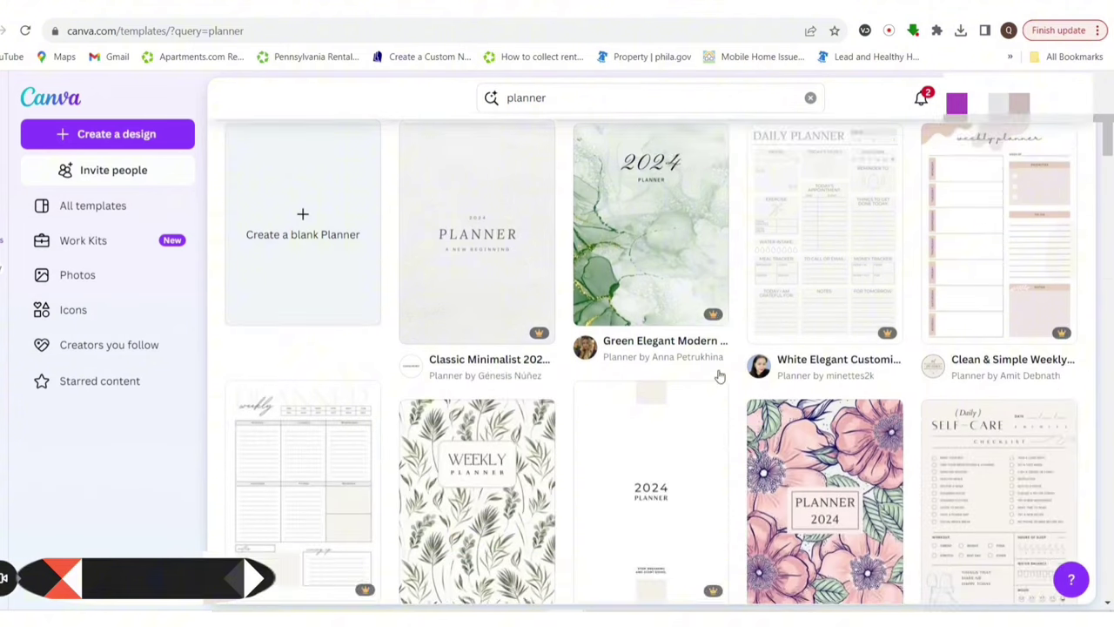
{"action": "mouse_move", "coordinate": [724, 193]}
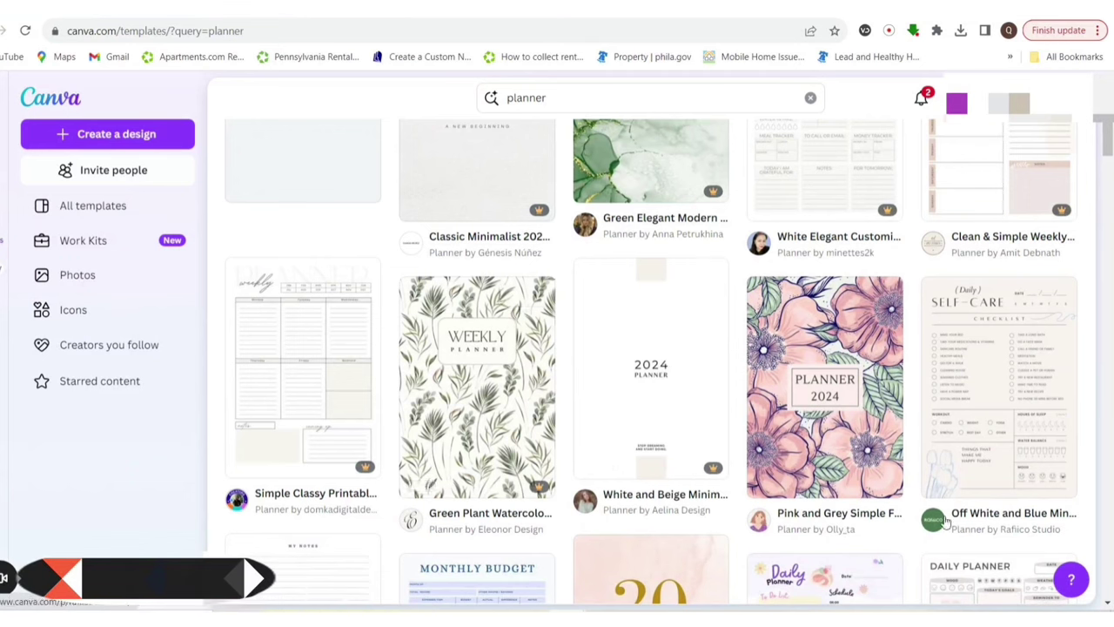
{"action": "scroll", "coordinate": [628, 405], "scroll_direction": "down", "scroll_amount": 3}
{"action": "scroll", "coordinate": [636, 419], "scroll_direction": "down", "scroll_amount": 2}
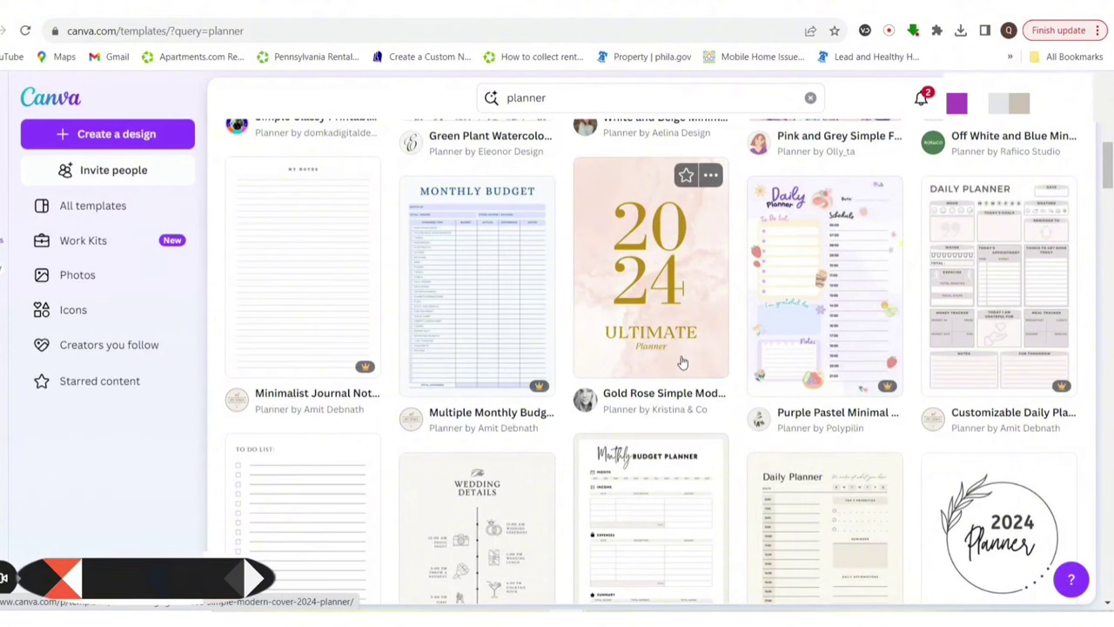
{"action": "scroll", "coordinate": [683, 361], "scroll_direction": "down", "scroll_amount": 2}
{"action": "scroll", "coordinate": [548, 423], "scroll_direction": "down", "scroll_amount": 3}
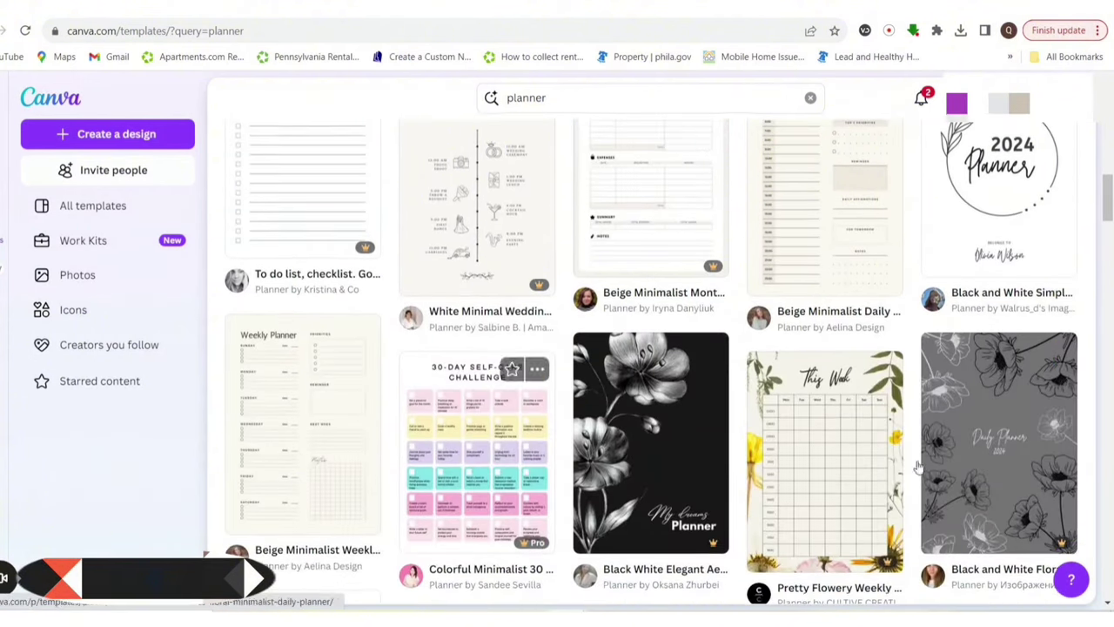
{"action": "scroll", "coordinate": [757, 496], "scroll_direction": "down", "scroll_amount": 1}
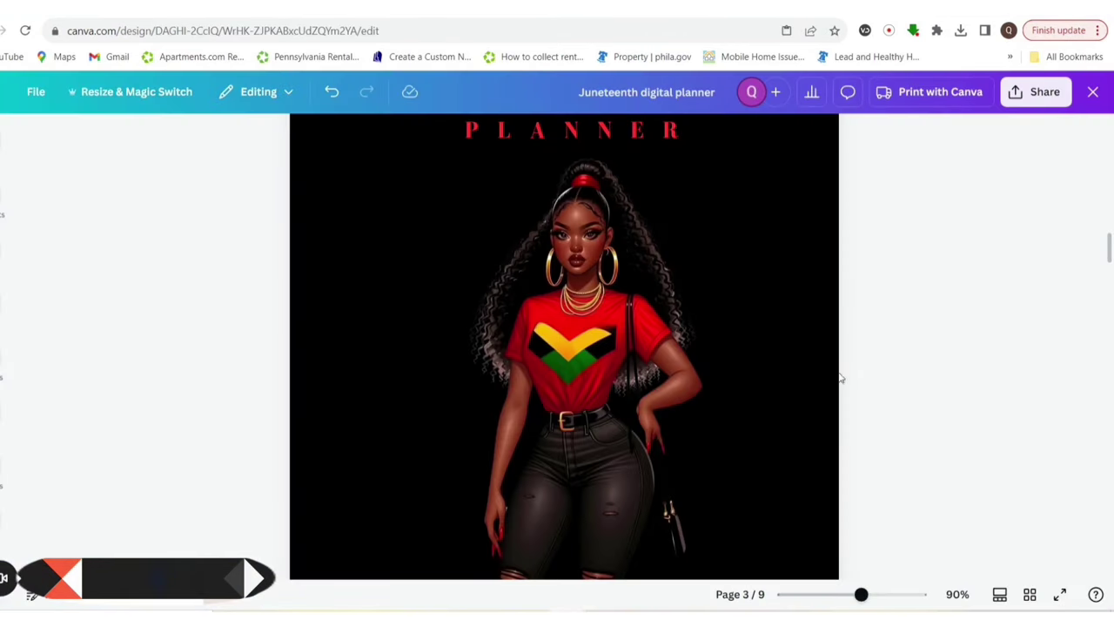
- Return to the Juneteenth digital planner and review the black weekly planner cover, including its title and figure
{"action": "scroll", "coordinate": [885, 423], "scroll_direction": "up", "scroll_amount": 2}
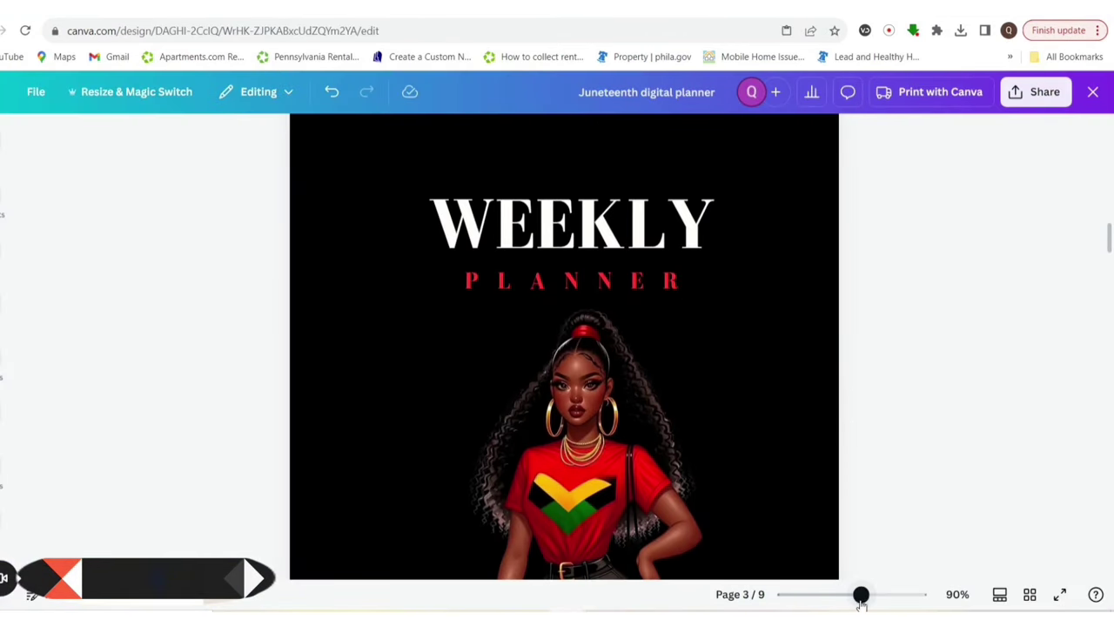
{"action": "mouse_move", "coordinate": [860, 601]}
{"action": "left_mouse_down"}
{"action": "mouse_move", "coordinate": [847, 600]}
{"action": "mouse_move", "coordinate": [861, 603]}
{"action": "left_mouse_up"}
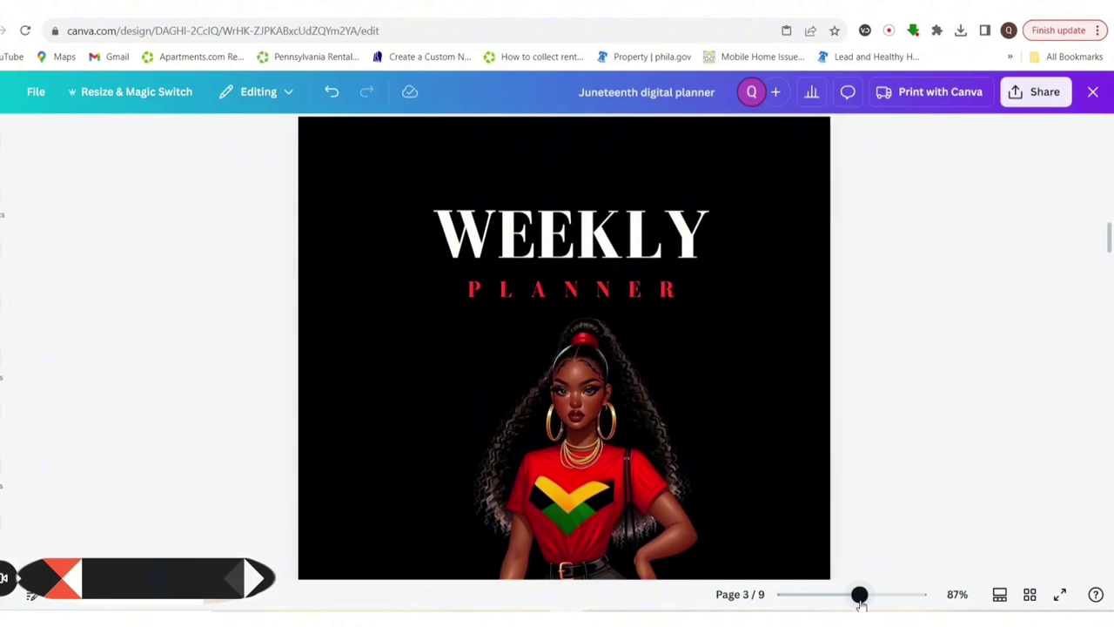
{"action": "scroll", "coordinate": [793, 502], "scroll_direction": "down", "scroll_amount": 2}
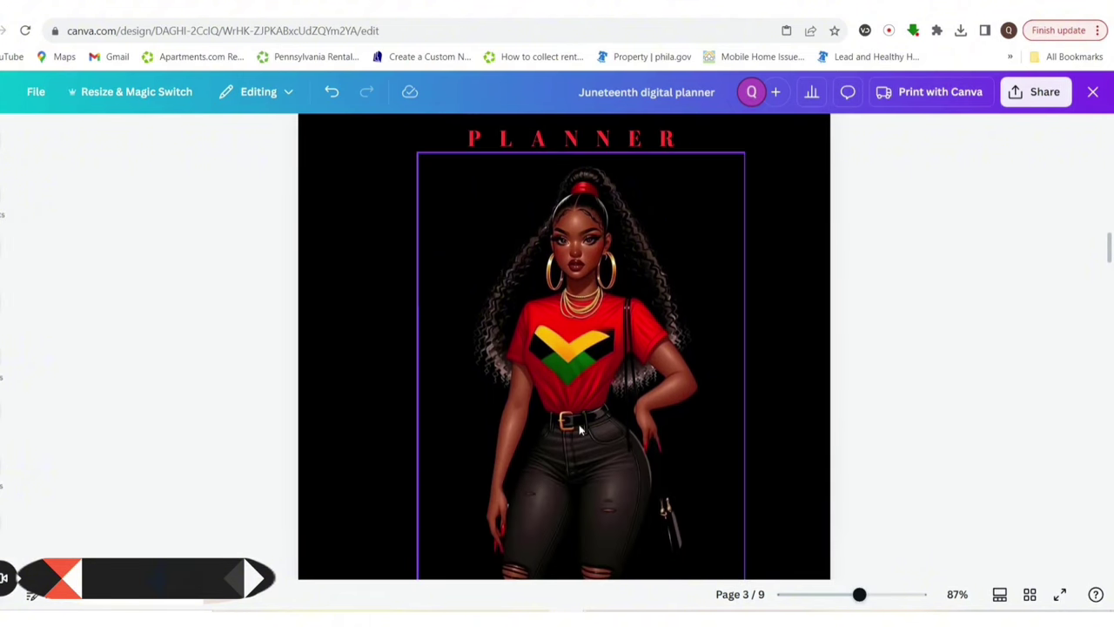
{"action": "scroll", "coordinate": [583, 432], "scroll_direction": "down", "scroll_amount": 2}
{"action": "scroll", "coordinate": [585, 431], "scroll_direction": "up", "scroll_amount": 3}
{"action": "scroll", "coordinate": [476, 514], "scroll_direction": "down", "scroll_amount": 1}
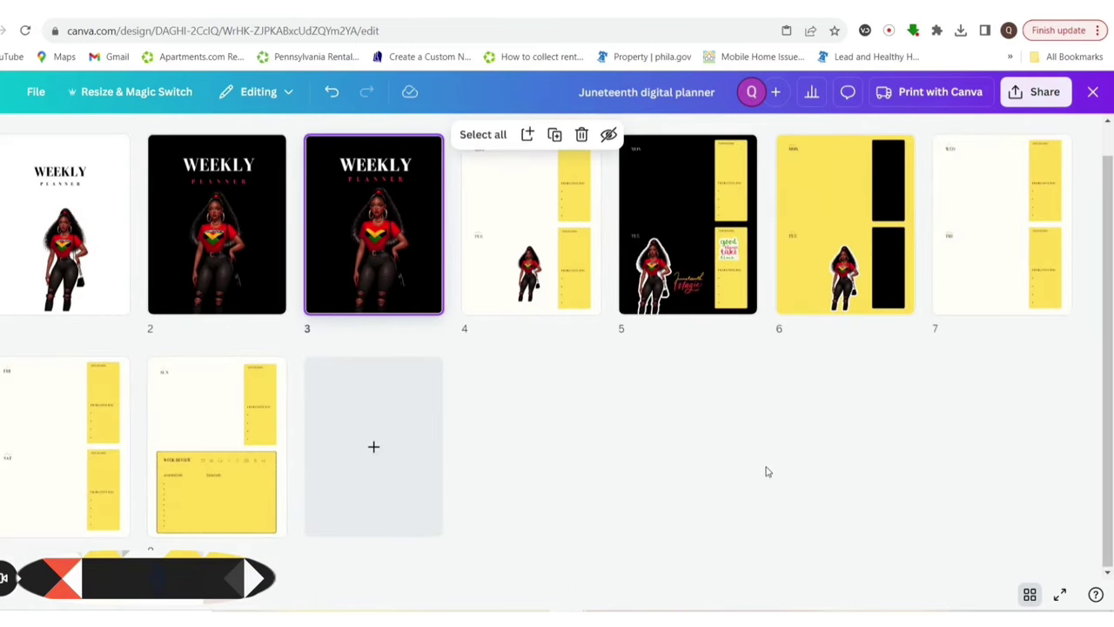
- Open page 5 from the page overview and examine its Monday and Tuesday sections, stickers and yellow intentions boxes
{"action": "scroll", "coordinate": [766, 471], "scroll_direction": "up", "scroll_amount": 1}
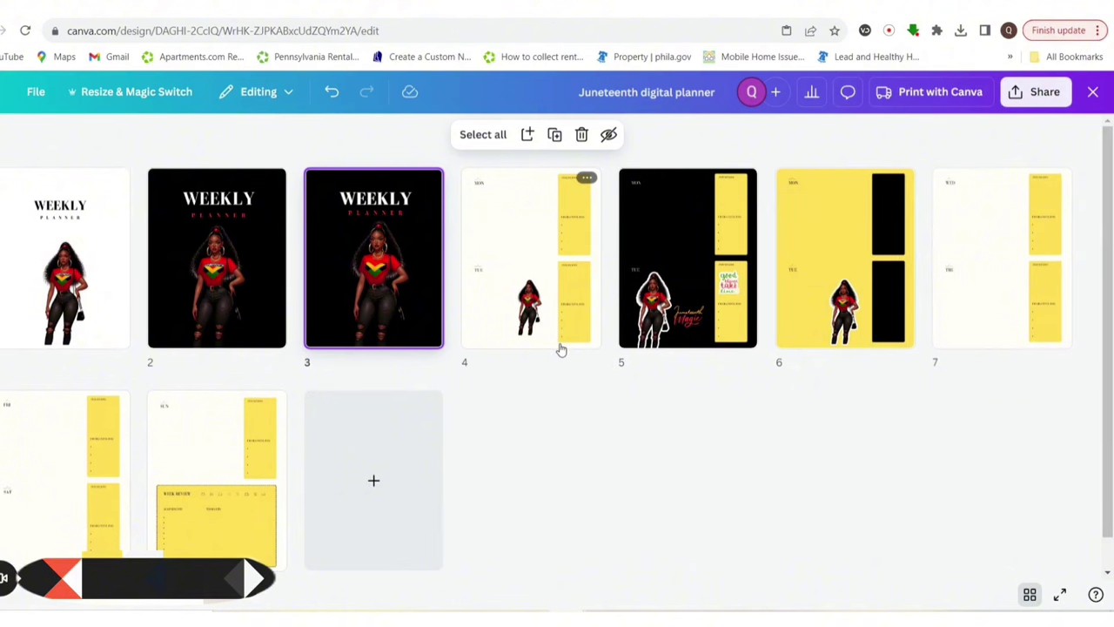
{"action": "double_click", "coordinate": [687, 319]}
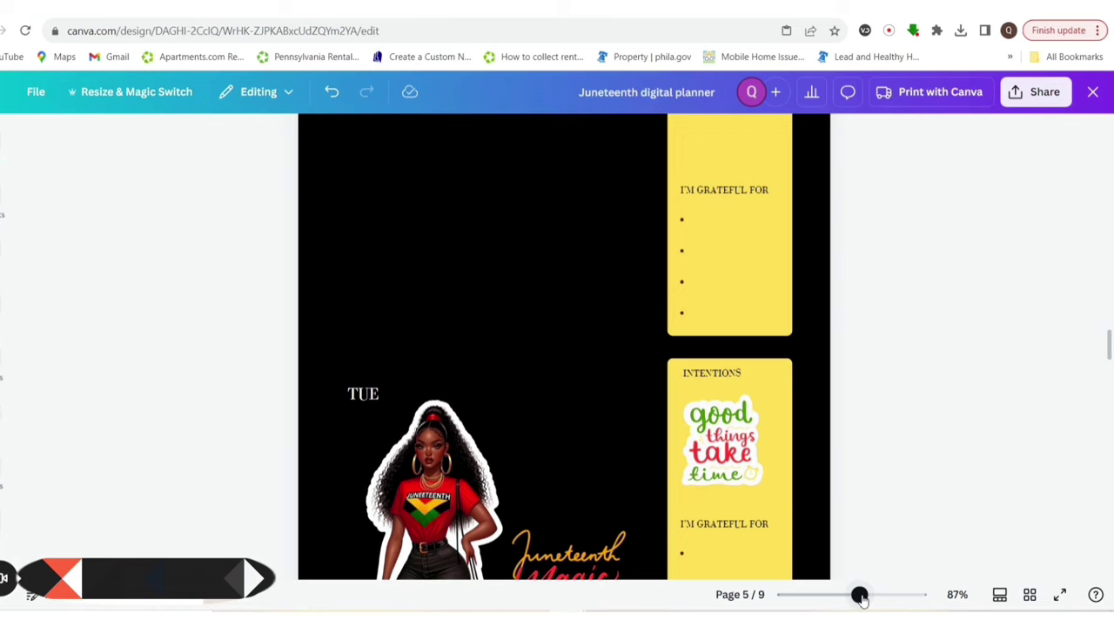
{"action": "left_click_drag", "start_coordinate": [860, 597], "coordinate": [853, 597]}
{"action": "scroll", "coordinate": [831, 574], "scroll_direction": "down", "scroll_amount": 2}
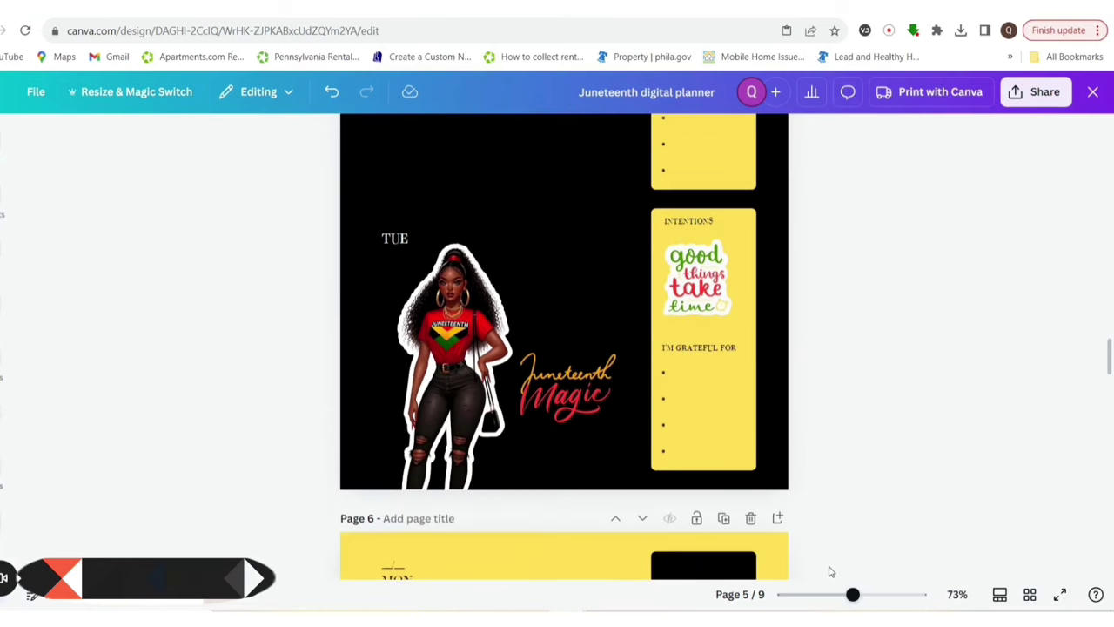
{"action": "scroll", "coordinate": [831, 573], "scroll_direction": "up", "scroll_amount": 2}
{"action": "scroll", "coordinate": [829, 569], "scroll_direction": "down", "scroll_amount": 1}
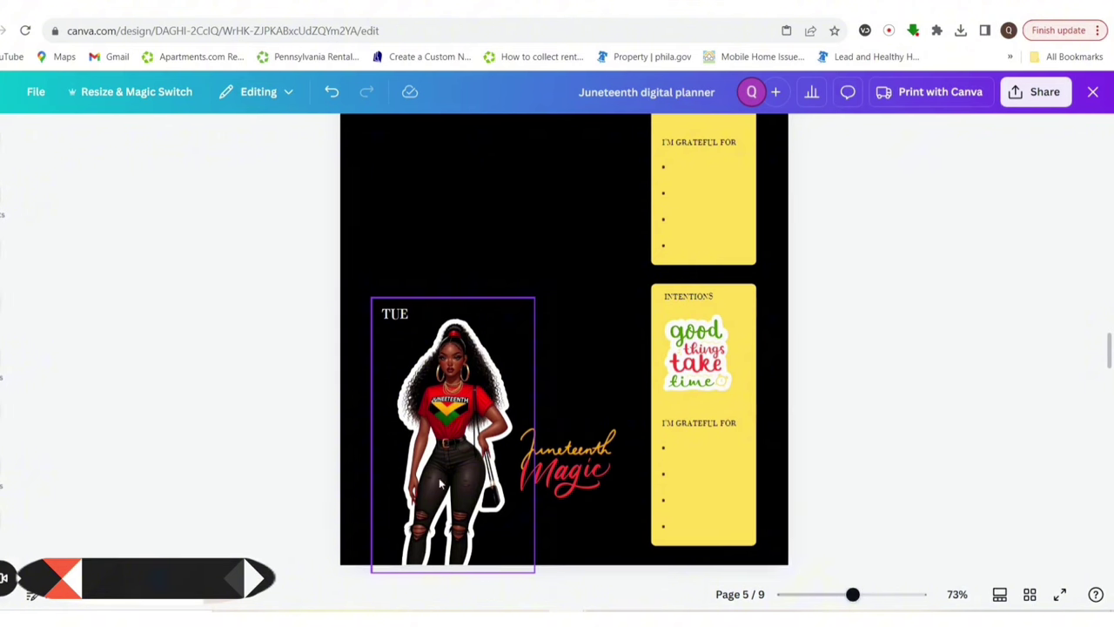
{"action": "mouse_move", "coordinate": [853, 594]}
{"action": "left_mouse_down"}
{"action": "mouse_move", "coordinate": [880, 595]}
{"action": "mouse_move", "coordinate": [849, 594]}
{"action": "left_mouse_up"}
{"action": "scroll", "coordinate": [903, 535], "scroll_direction": "up", "scroll_amount": 2}
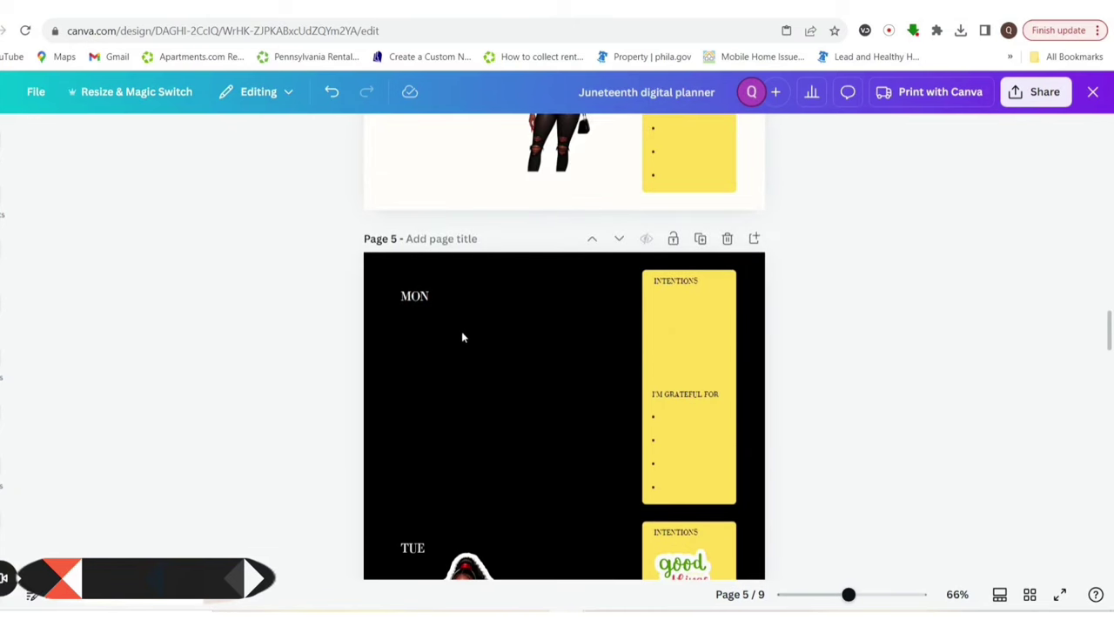
{"action": "scroll", "coordinate": [609, 465], "scroll_direction": "down", "scroll_amount": 1}
{"action": "scroll", "coordinate": [570, 446], "scroll_direction": "up", "scroll_amount": 1}
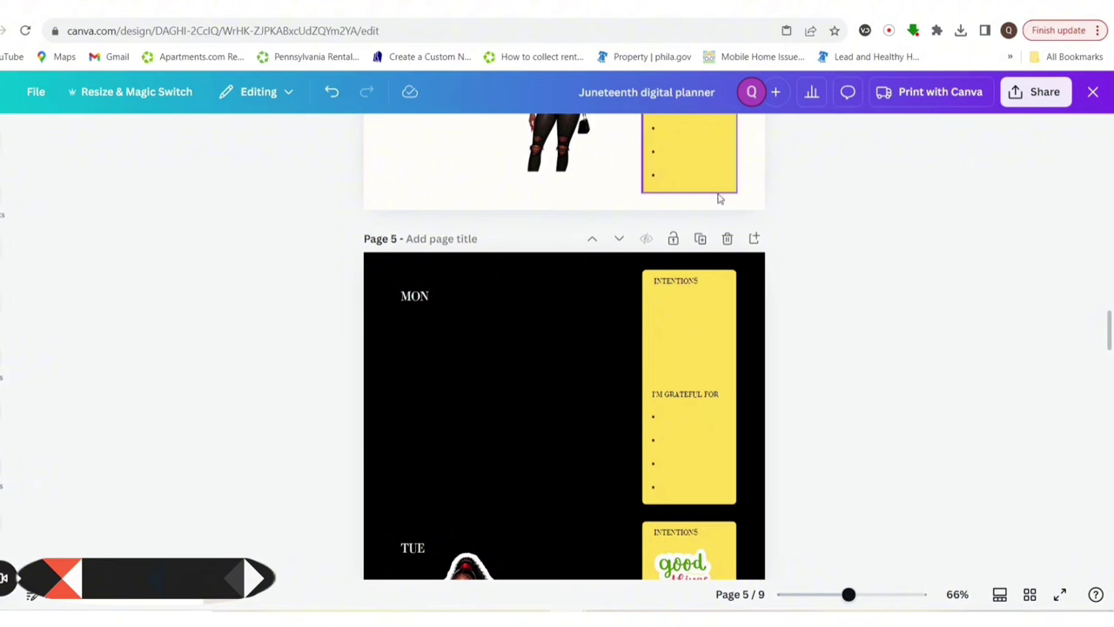
- Compare the Monday and Tuesday layouts on white page 4 and black page 5, including their figures and stickers
{"action": "scroll", "coordinate": [874, 414], "scroll_direction": "down", "scroll_amount": 1}
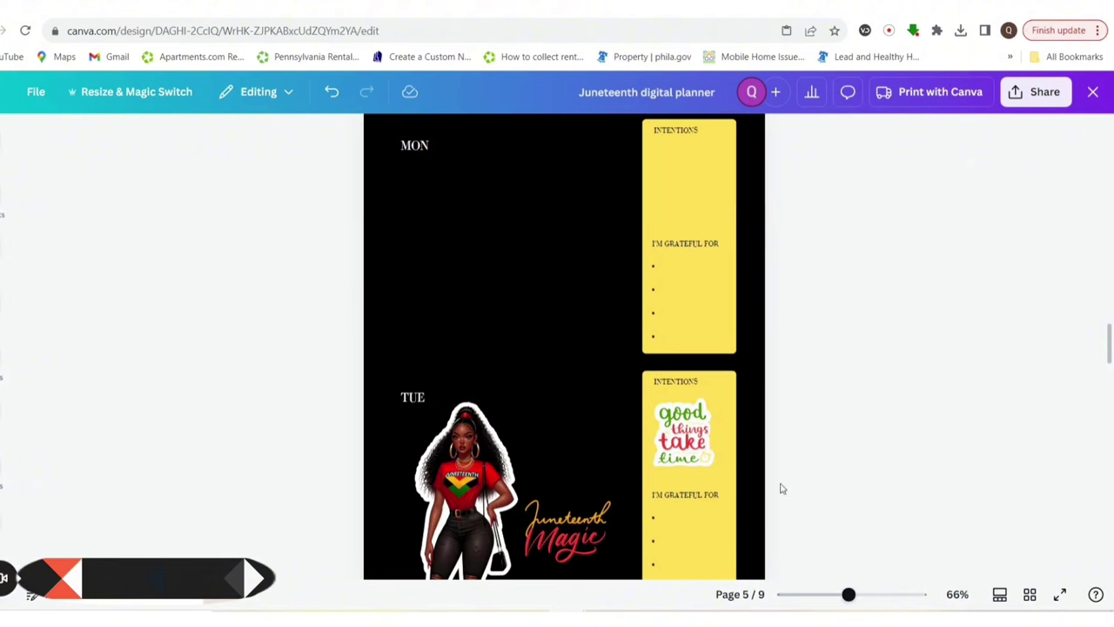
{"action": "scroll", "coordinate": [845, 523], "scroll_direction": "up", "scroll_amount": 10}
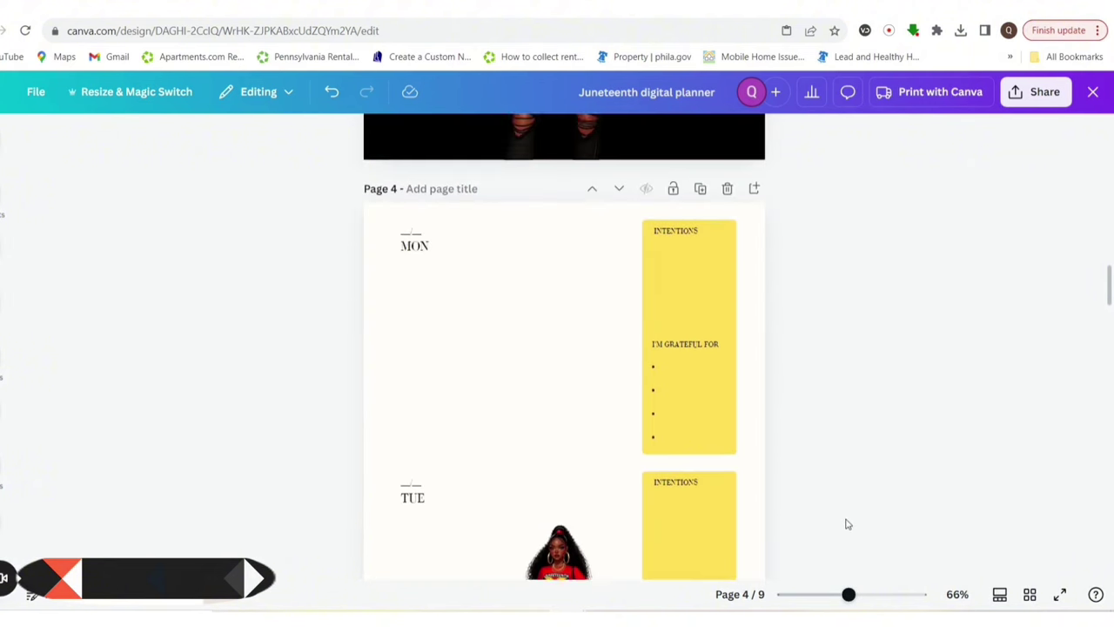
{"action": "scroll", "coordinate": [845, 522], "scroll_direction": "up", "scroll_amount": 3}
{"action": "scroll", "coordinate": [845, 522], "scroll_direction": "down", "scroll_amount": 5}
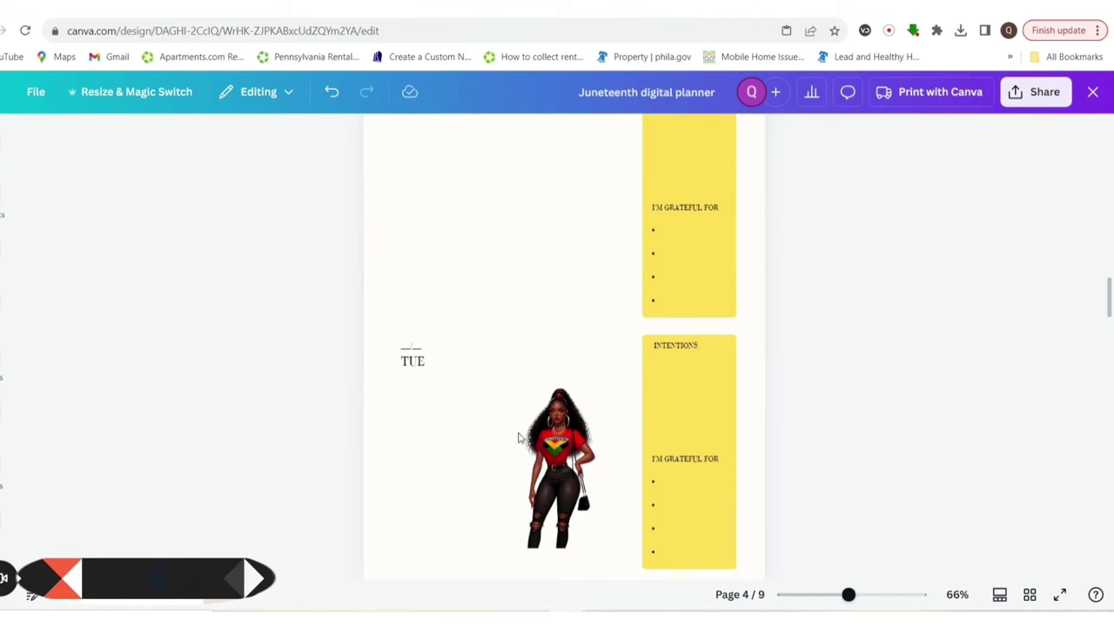
{"action": "left_click", "coordinate": [557, 444]}
{"action": "left_click", "coordinate": [957, 457]}
{"action": "scroll", "coordinate": [943, 482], "scroll_direction": "down", "scroll_amount": 8}
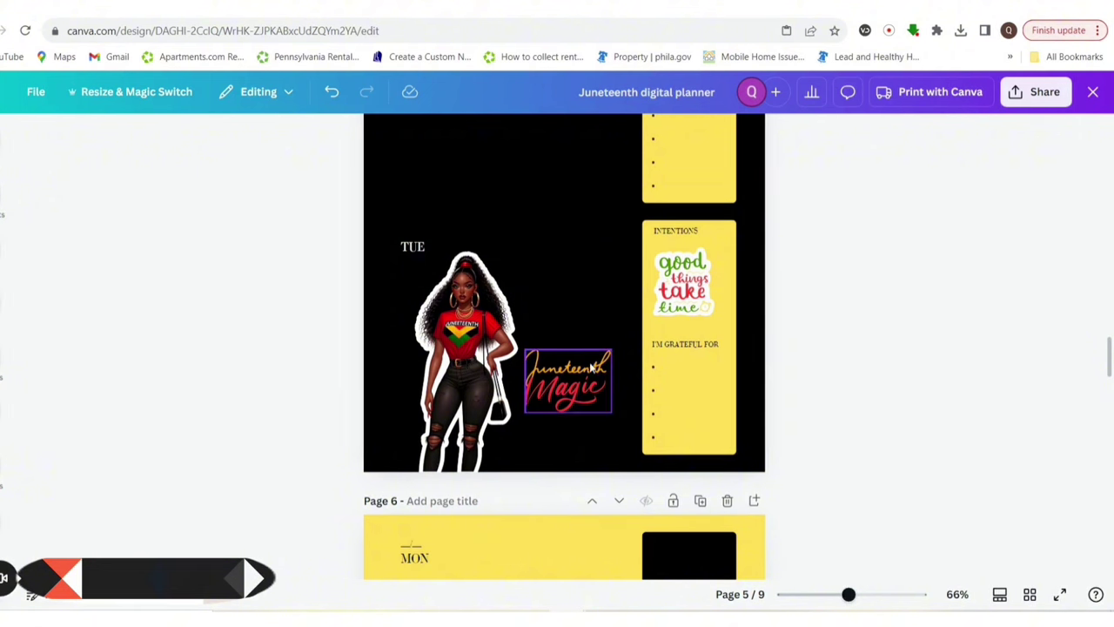
- Nudge the "Juneteenth Magic" lettering on page 5 slightly farther away from the standing woman
{"action": "left_click_drag", "start_coordinate": [590, 394], "coordinate": [595, 388]}
{"action": "left_click", "coordinate": [804, 423]}
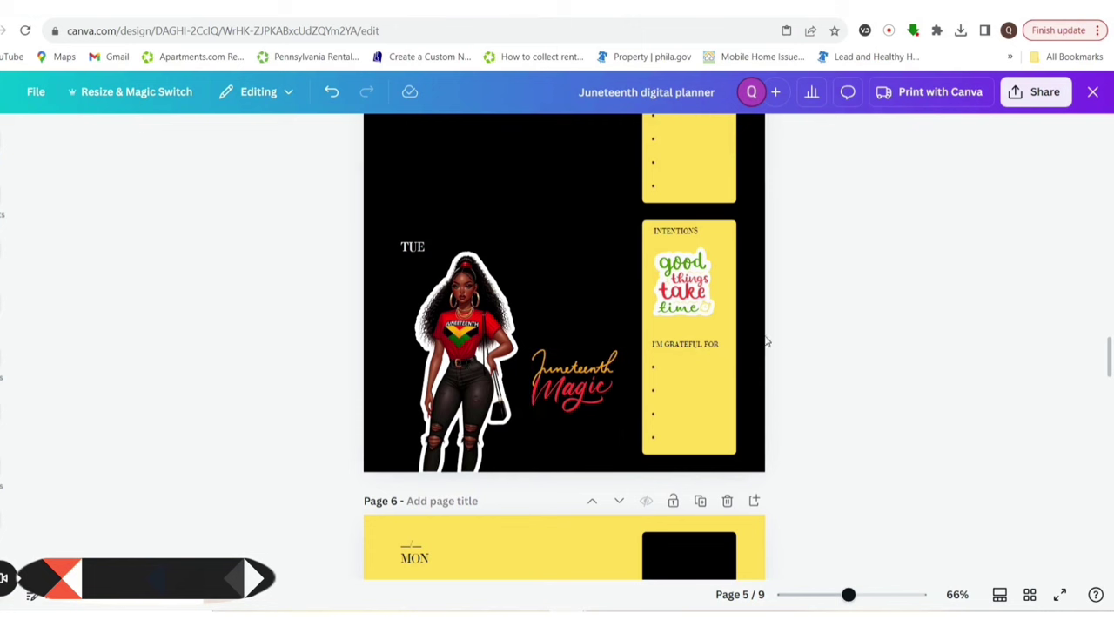
{"action": "left_click", "coordinate": [707, 383]}
{"action": "left_click", "coordinate": [895, 552]}
- Switch to the untitled 1024px × 1792px design and copy the grouped seated woman with sunglasses on page 2
{"action": "scroll", "coordinate": [895, 551], "scroll_direction": "up", "scroll_amount": 10}
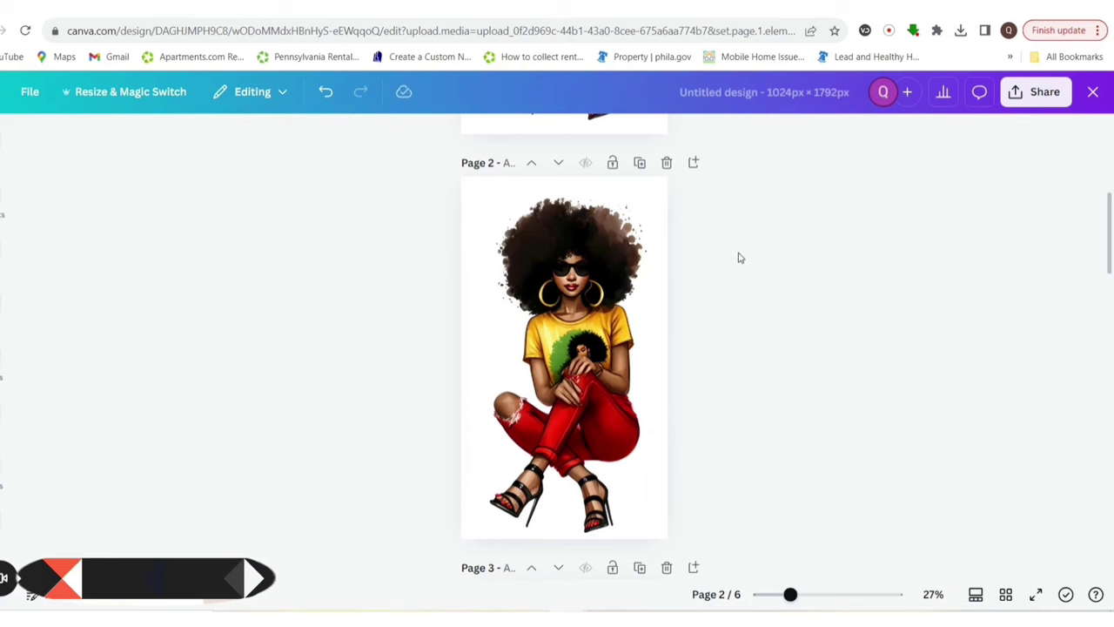
{"action": "left_click", "coordinate": [498, 208]}
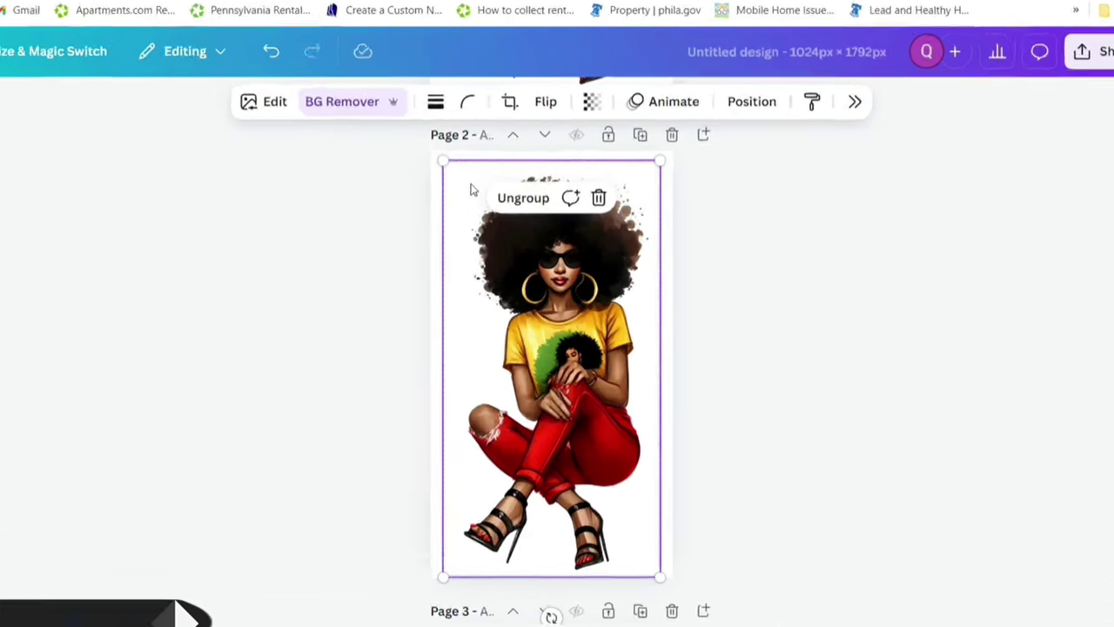
{"action": "right_click", "coordinate": [497, 209]}
{"action": "left_click", "coordinate": [438, 155]}
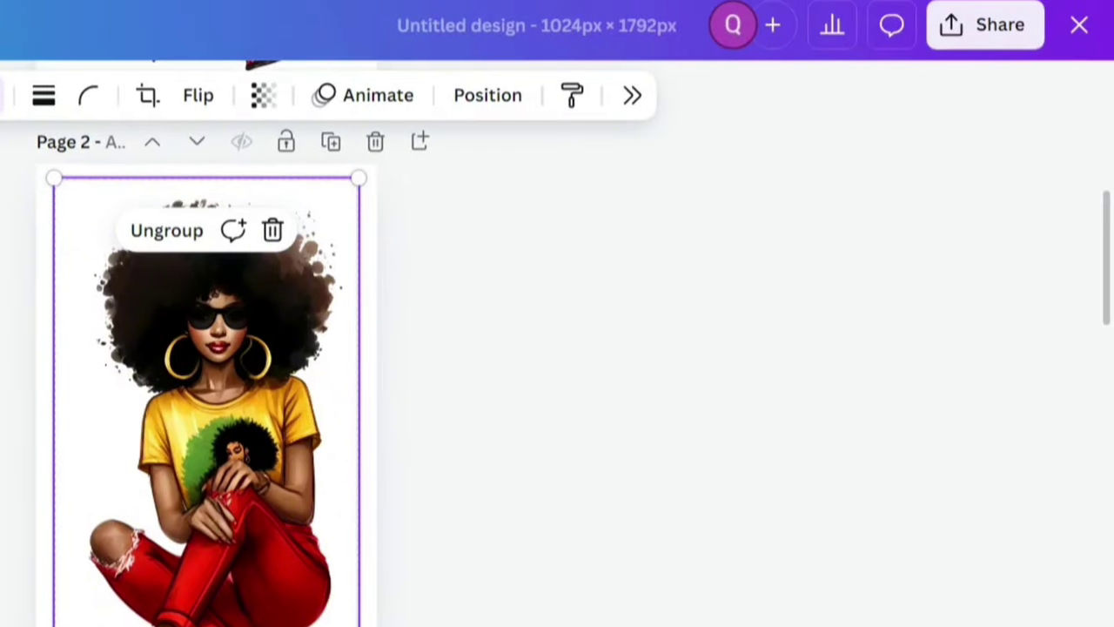
- Set up a download of the design as PNG with a transparent background
{"action": "left_click", "coordinate": [965, 35]}
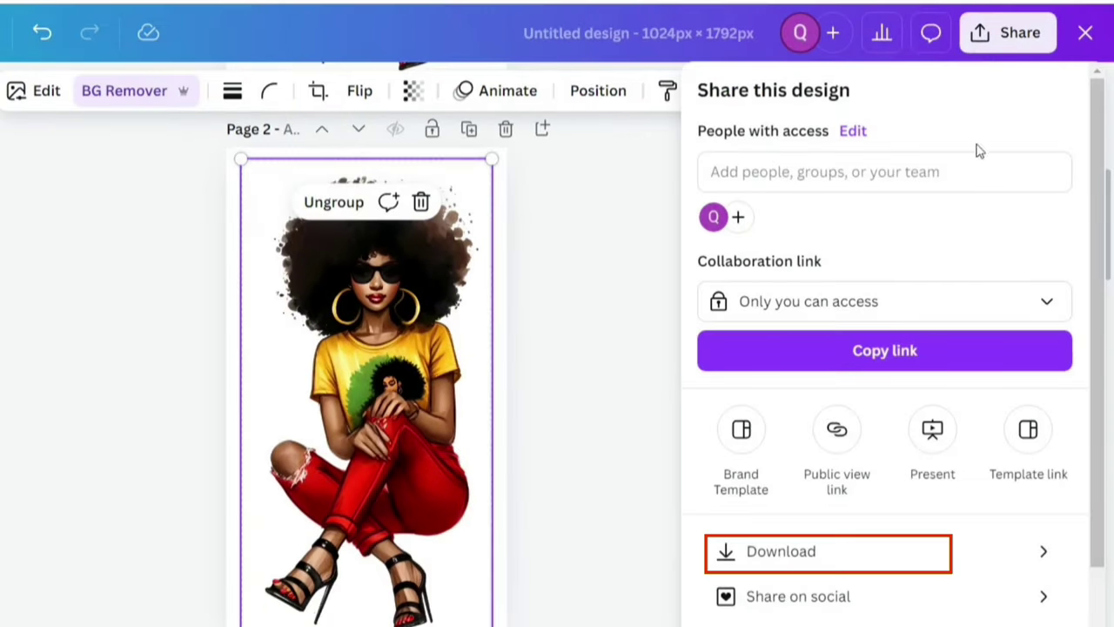
{"action": "left_click", "coordinate": [831, 546]}
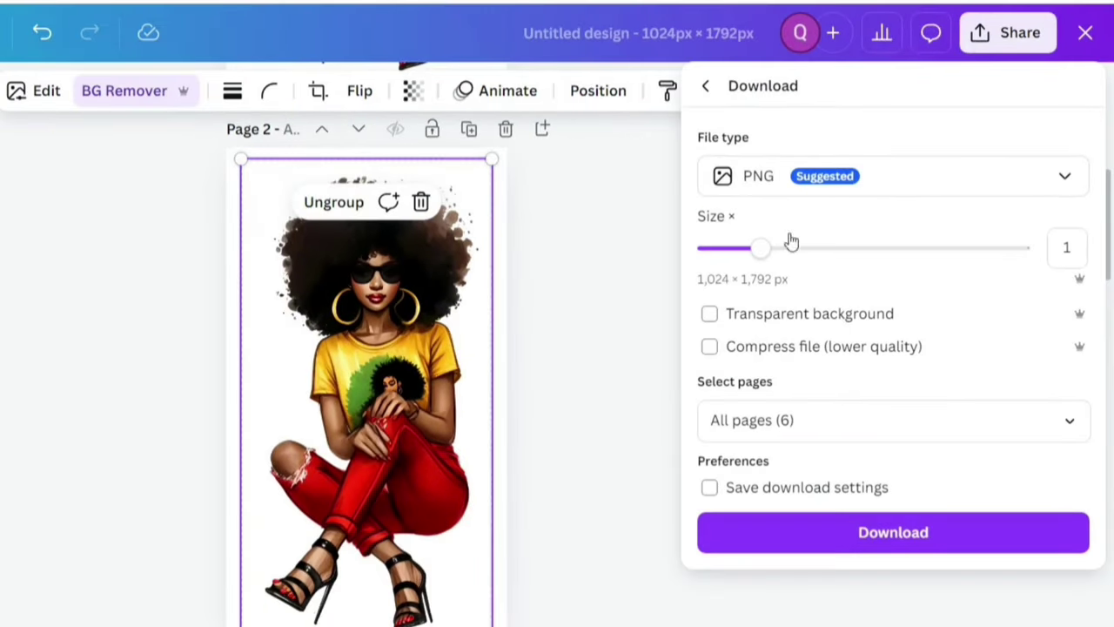
{"action": "left_click", "coordinate": [943, 194]}
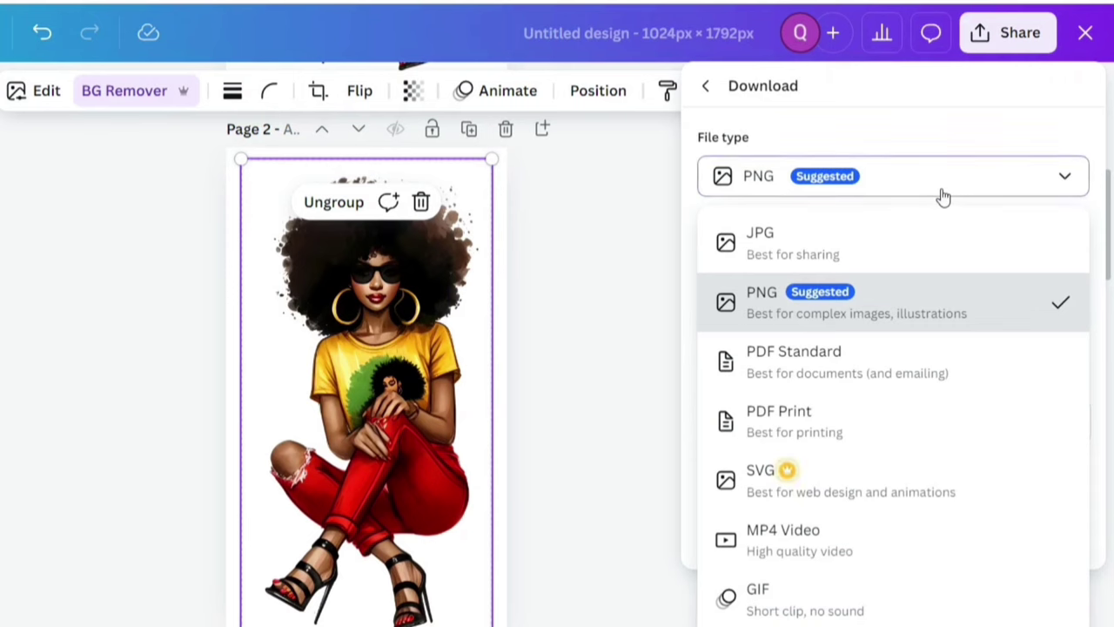
{"action": "left_click", "coordinate": [942, 194]}
{"action": "left_click", "coordinate": [709, 315]}
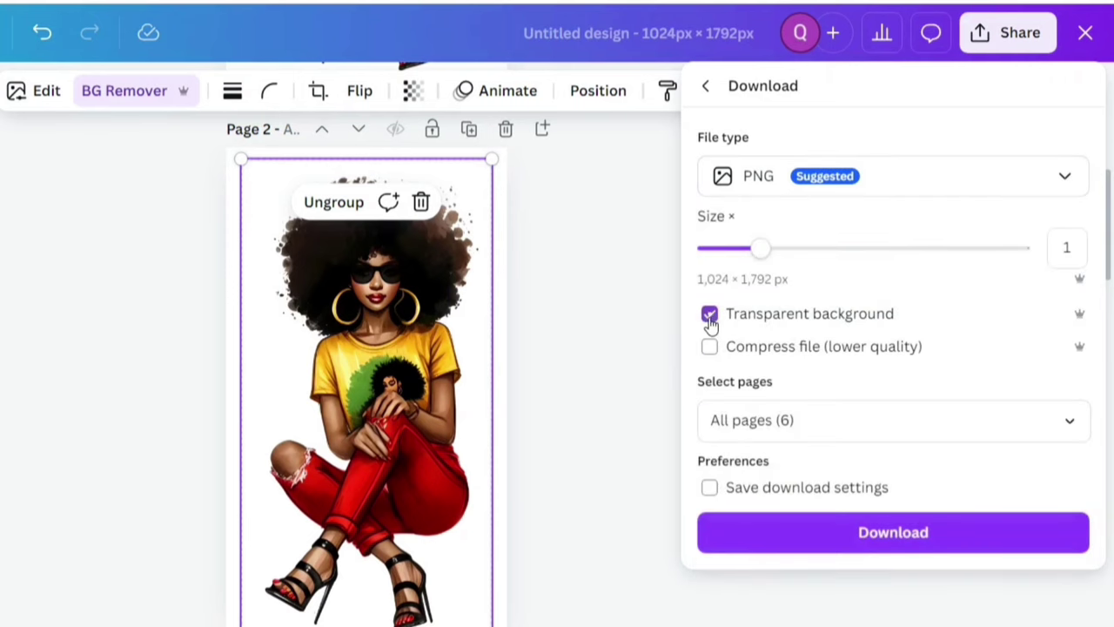
- Restrict the download to page 2 only, then close the download options without downloading
{"action": "left_click", "coordinate": [1072, 427]}
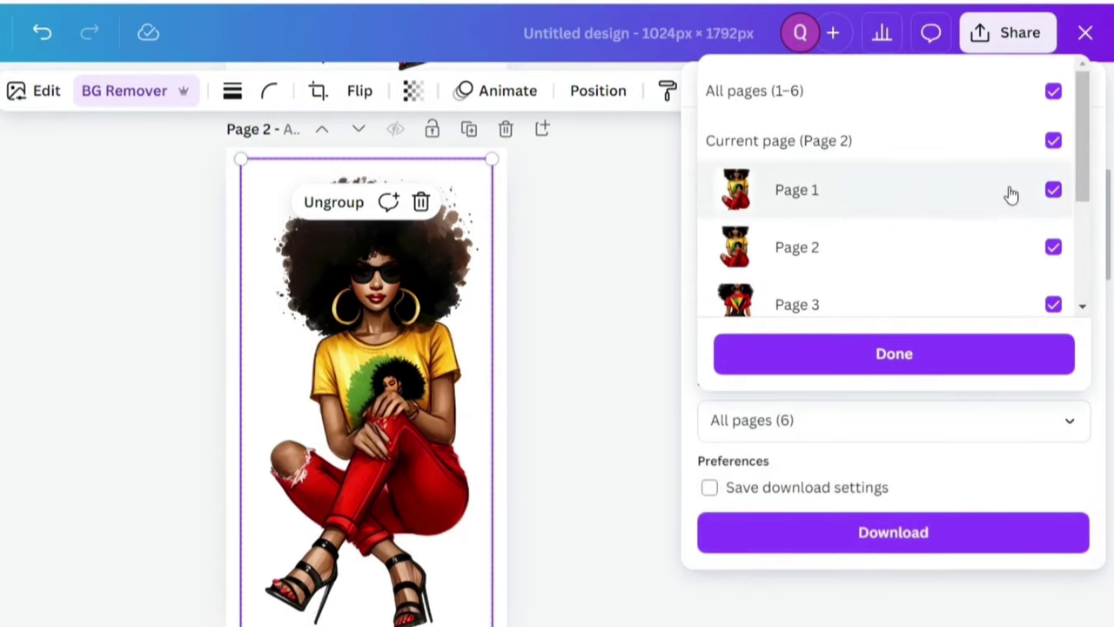
{"action": "left_click", "coordinate": [1052, 91]}
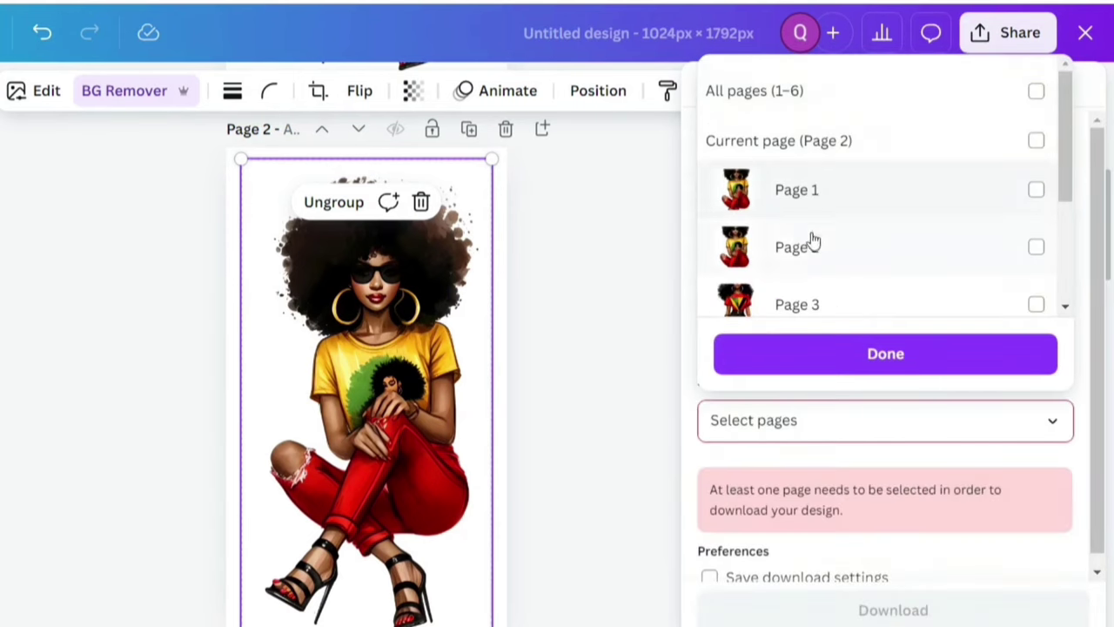
{"action": "left_click", "coordinate": [1036, 249]}
{"action": "left_click", "coordinate": [1007, 354]}
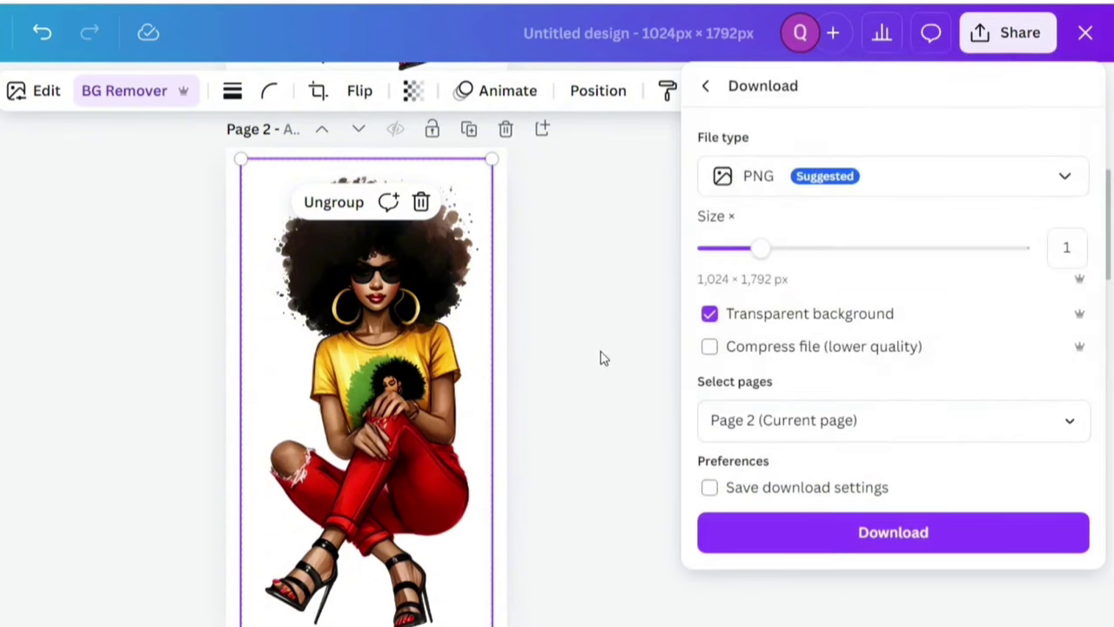
{"action": "left_click", "coordinate": [601, 357]}
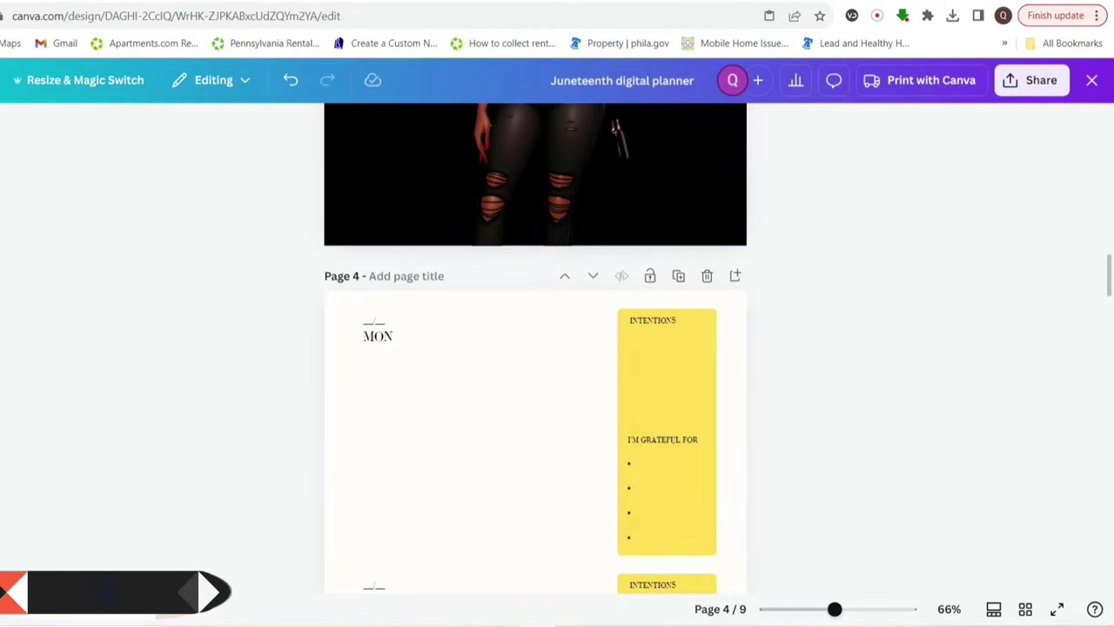
- Return to the Juneteenth digital planner, paste the copied seated woman onto page 4 and scale her down
{"action": "right_click", "coordinate": [458, 415]}
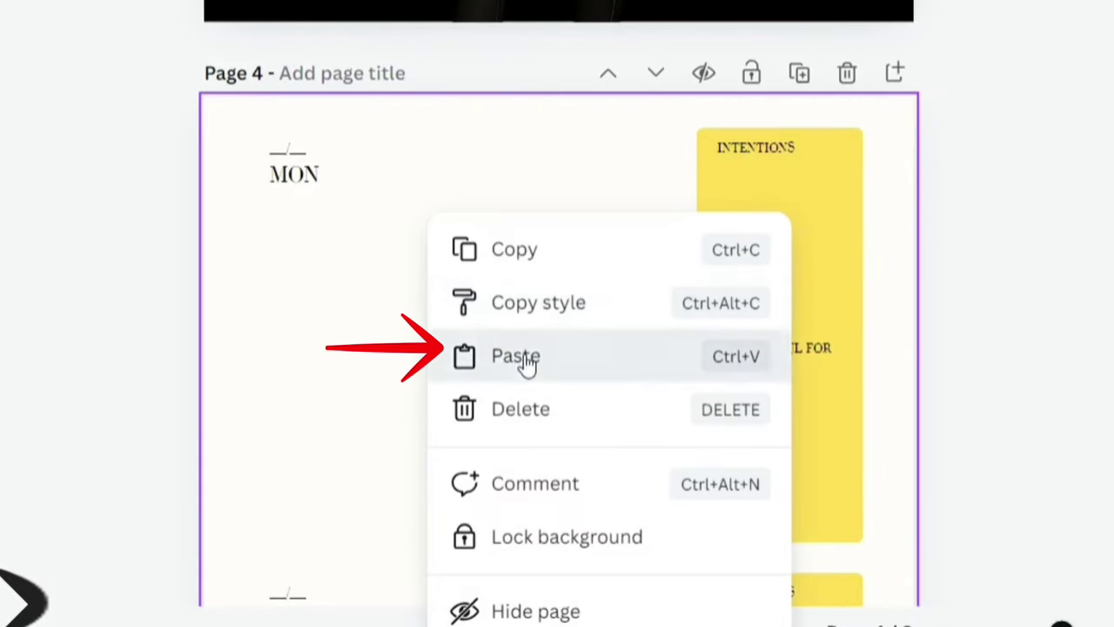
{"action": "left_click", "coordinate": [518, 455]}
{"action": "scroll", "coordinate": [607, 470], "scroll_direction": "down", "scroll_amount": 5}
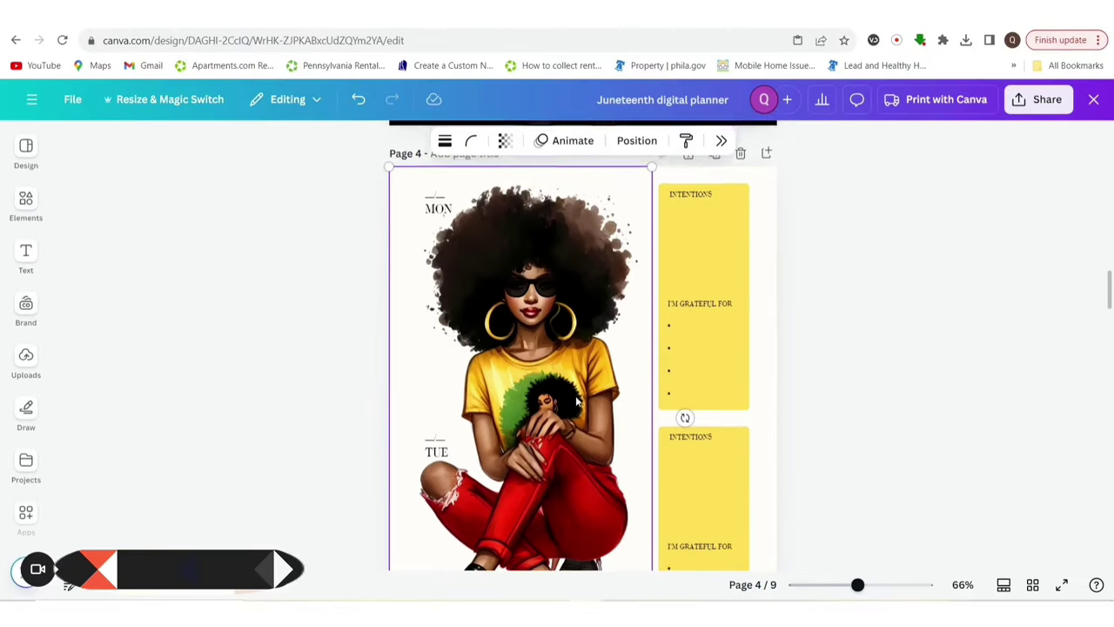
{"action": "scroll", "coordinate": [622, 517], "scroll_direction": "down", "scroll_amount": 2}
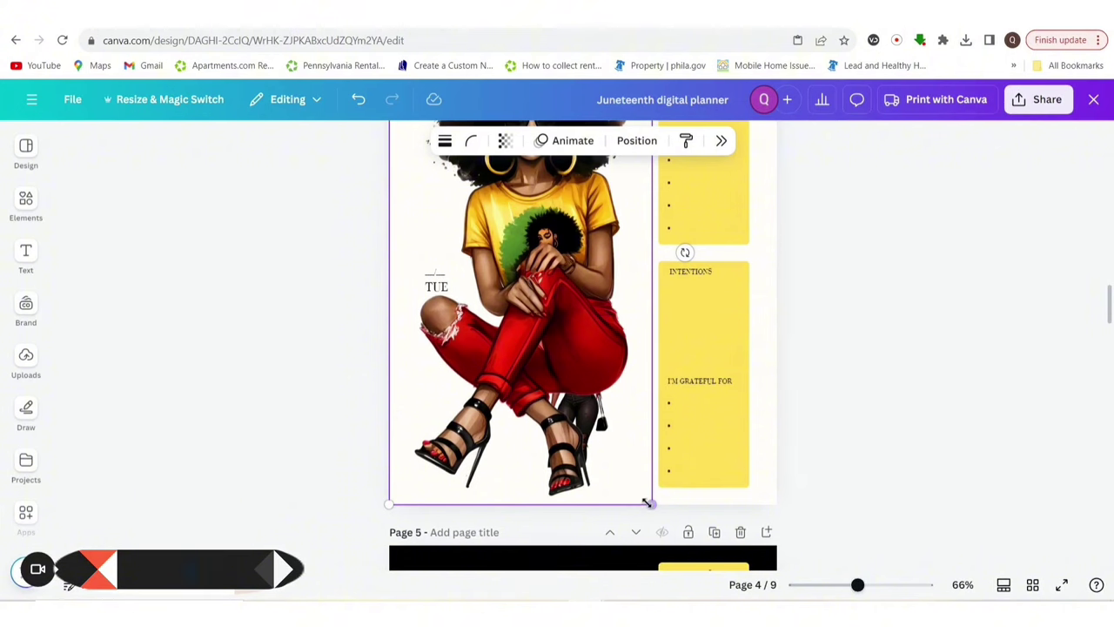
{"action": "left_click_drag", "start_coordinate": [646, 502], "coordinate": [558, 326]}
- Delete the standing woman from page 4 and move the seated woman beside the TUE label at the page's lower edge
{"action": "left_click", "coordinate": [566, 374]}
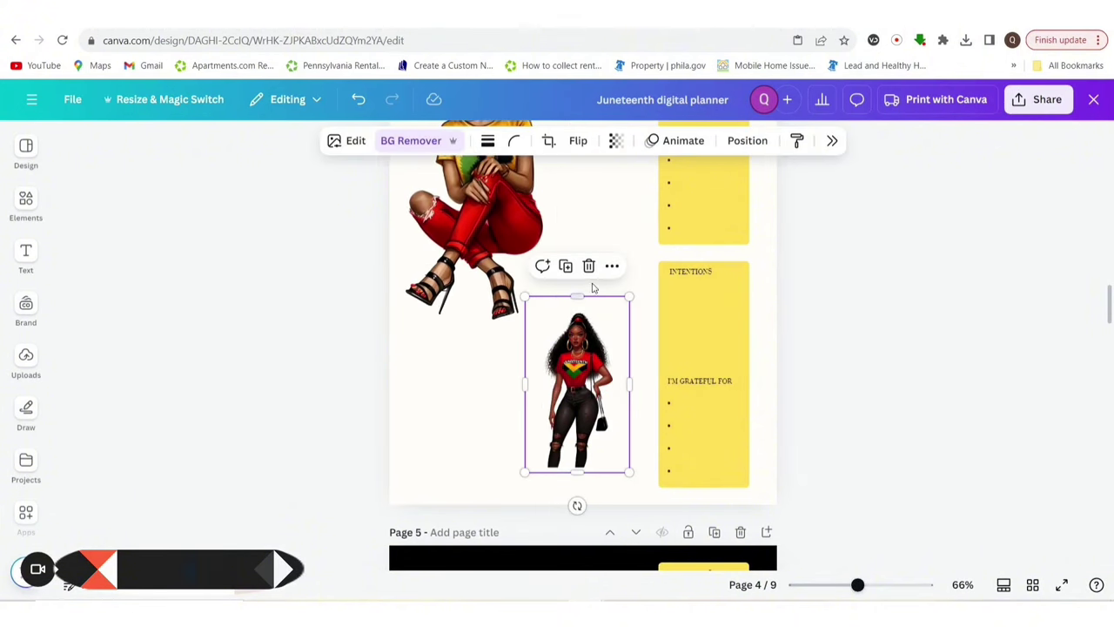
{"action": "left_click", "coordinate": [588, 264]}
{"action": "left_click_drag", "start_coordinate": [506, 247], "coordinate": [583, 425]}
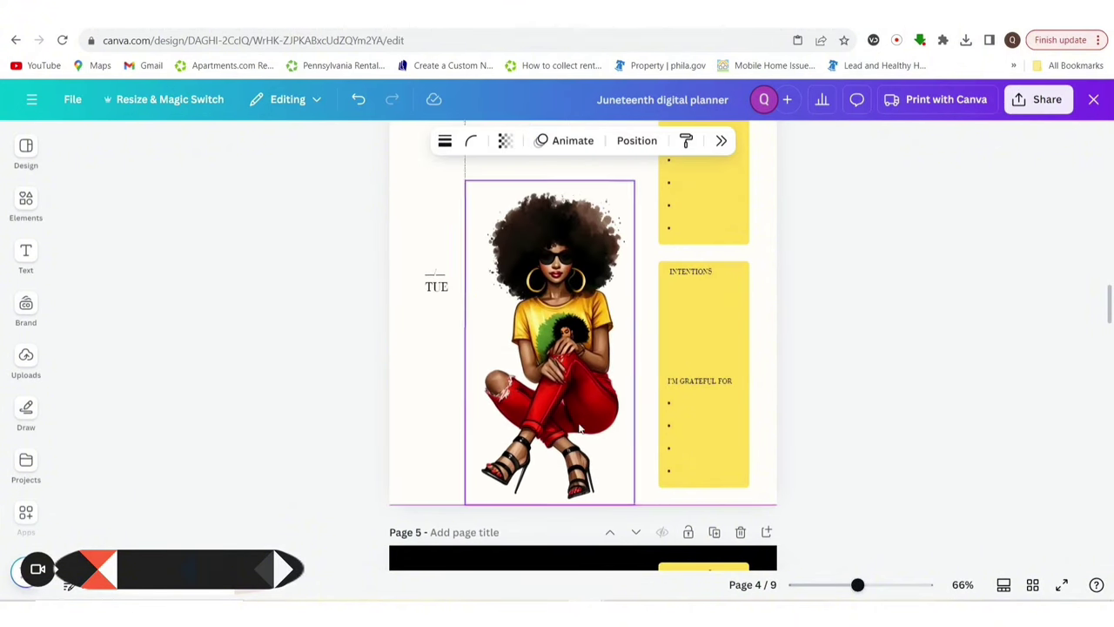
- Duplicate page 4 of the planner and go to the copy's Tuesday section
{"action": "scroll", "coordinate": [751, 410], "scroll_direction": "up", "scroll_amount": 8}
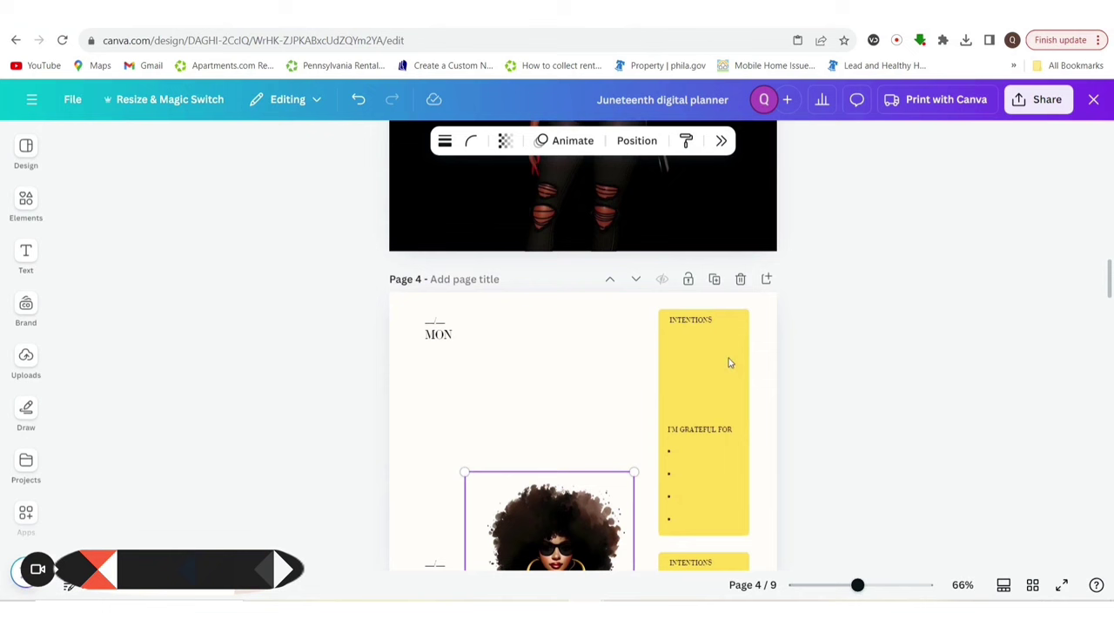
{"action": "left_click", "coordinate": [713, 279]}
{"action": "scroll", "coordinate": [805, 409], "scroll_direction": "down", "scroll_amount": 2}
{"action": "scroll", "coordinate": [810, 416], "scroll_direction": "down", "scroll_amount": 3}
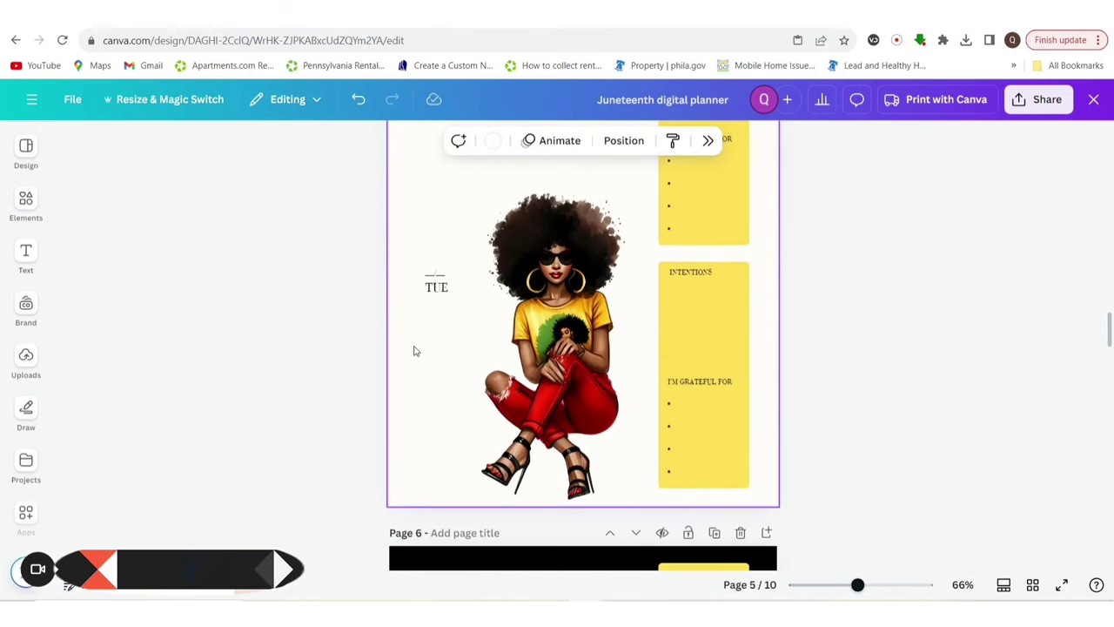
- Try a black background on the duplicated page 5, then undo it
{"action": "scroll", "coordinate": [783, 341], "scroll_direction": "up", "scroll_amount": 2}
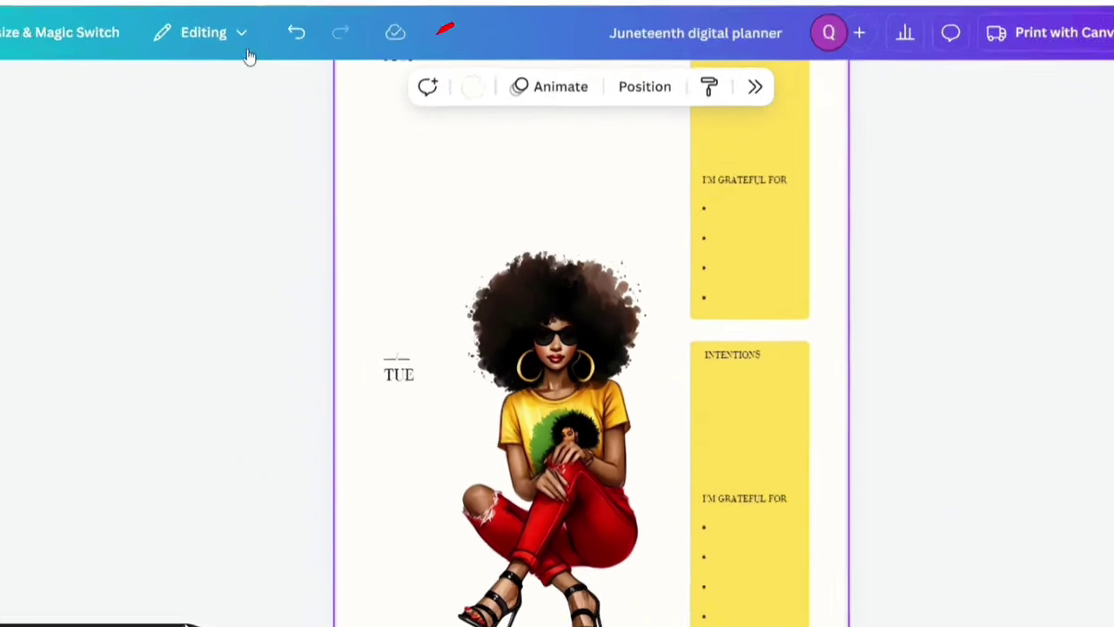
{"action": "left_click", "coordinate": [457, 52]}
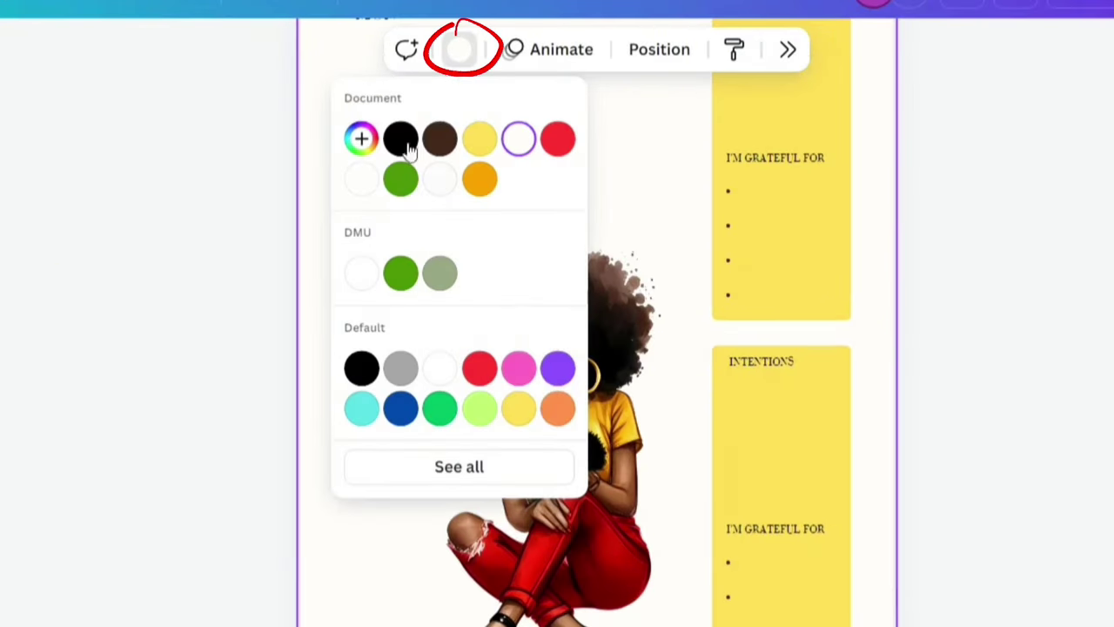
{"action": "left_click", "coordinate": [398, 136]}
{"action": "left_click", "coordinate": [927, 407]}
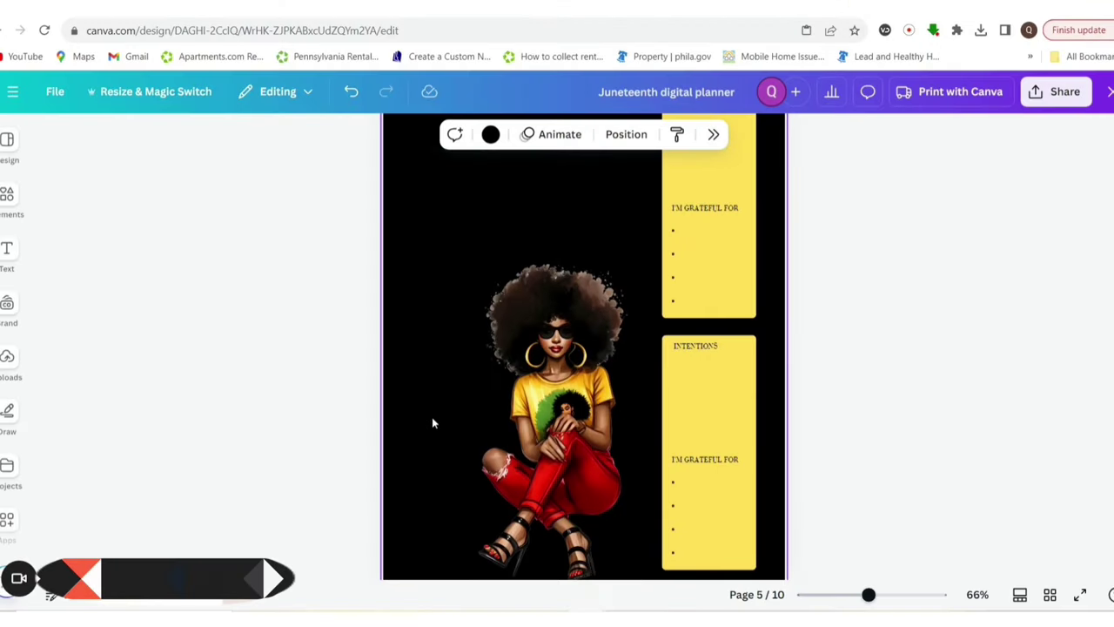
{"action": "left_click", "coordinate": [351, 92]}
- Change the TUE label and the date line above it on page 5 to white
{"action": "left_click", "coordinate": [430, 365]}
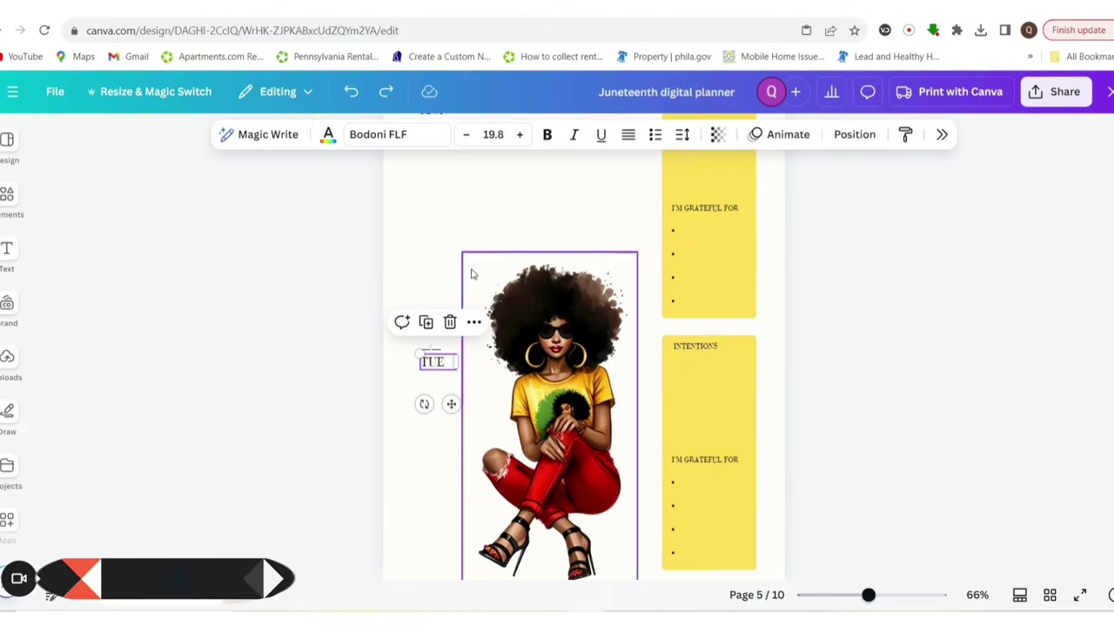
{"action": "left_click", "coordinate": [328, 134]}
{"action": "left_click", "coordinate": [369, 194]}
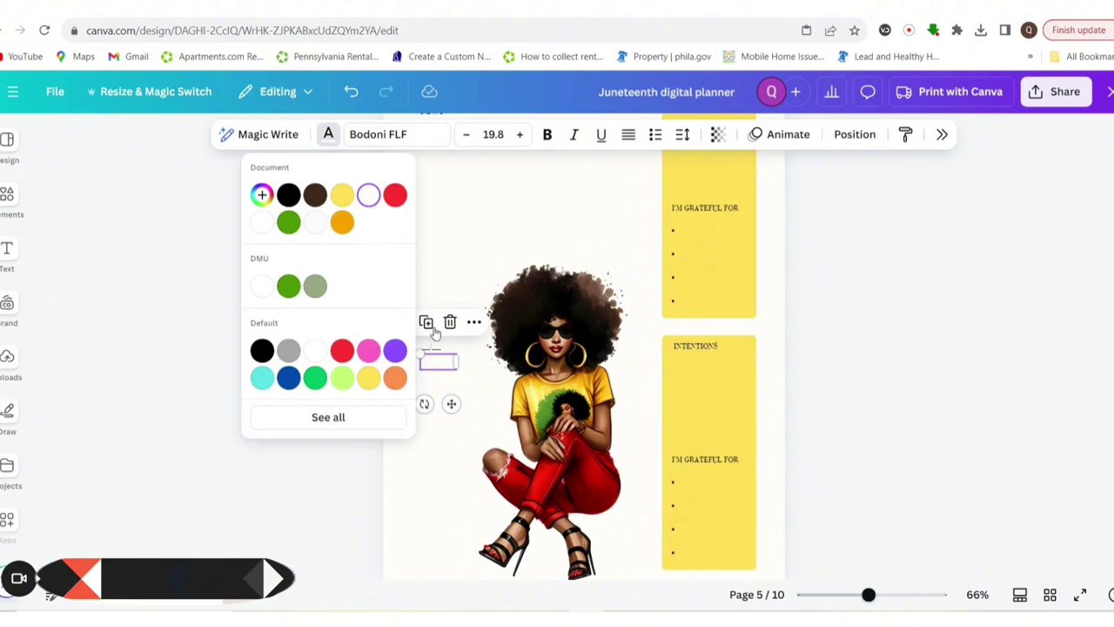
{"action": "left_click", "coordinate": [436, 350]}
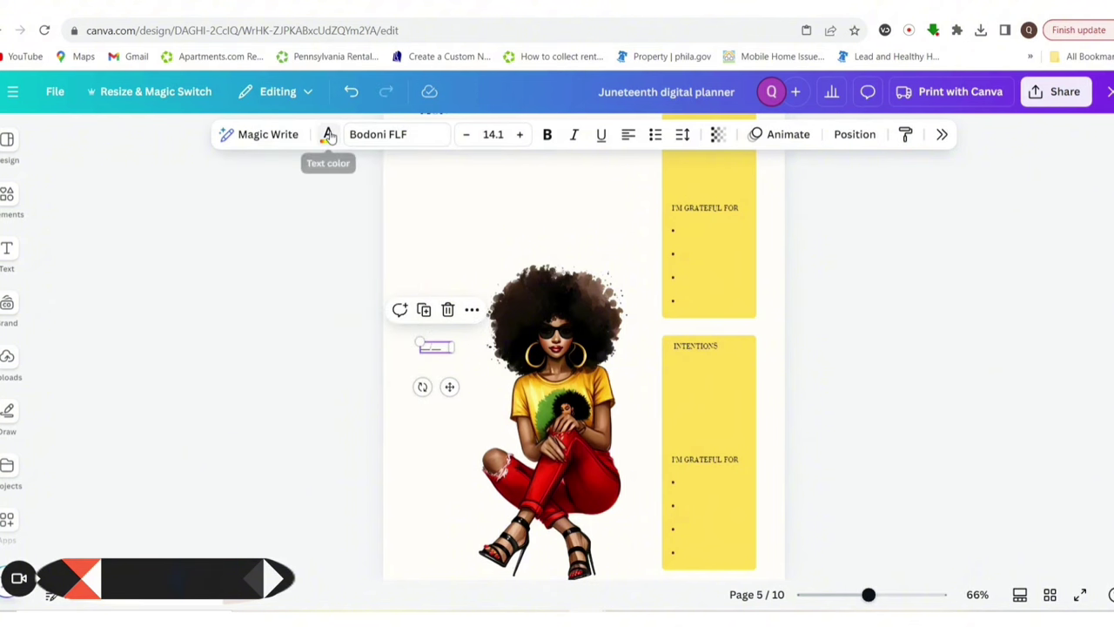
{"action": "left_click", "coordinate": [328, 134]}
{"action": "left_click", "coordinate": [369, 199]}
- Change the MON label and its date line on page 5 to white
{"action": "scroll", "coordinate": [575, 292], "scroll_direction": "up", "scroll_amount": 2}
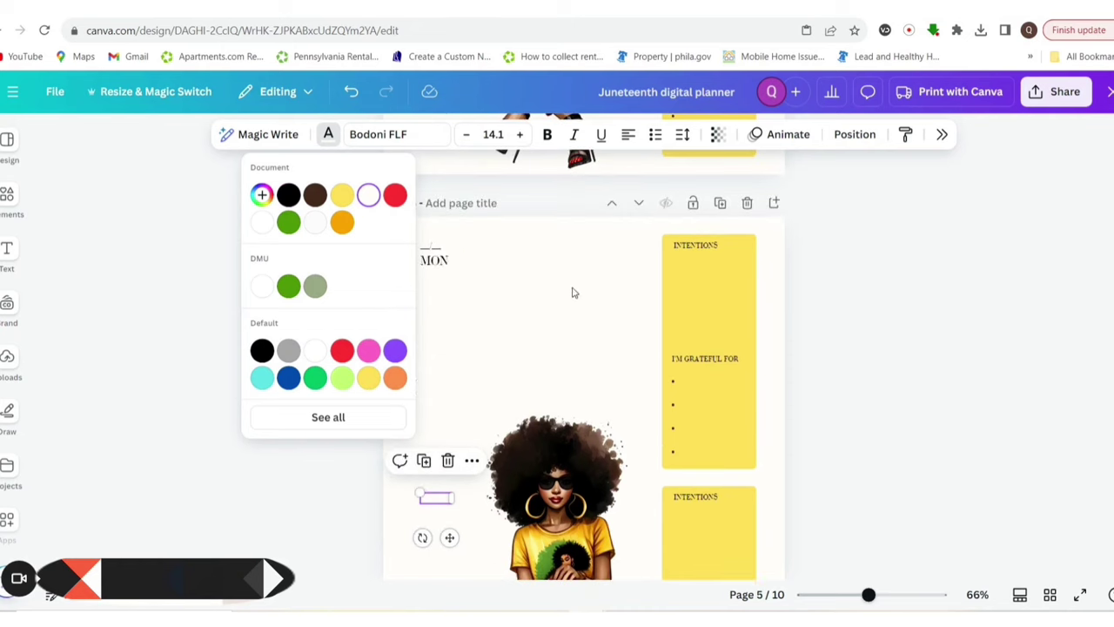
{"action": "left_click", "coordinate": [433, 260]}
{"action": "left_click", "coordinate": [328, 134]}
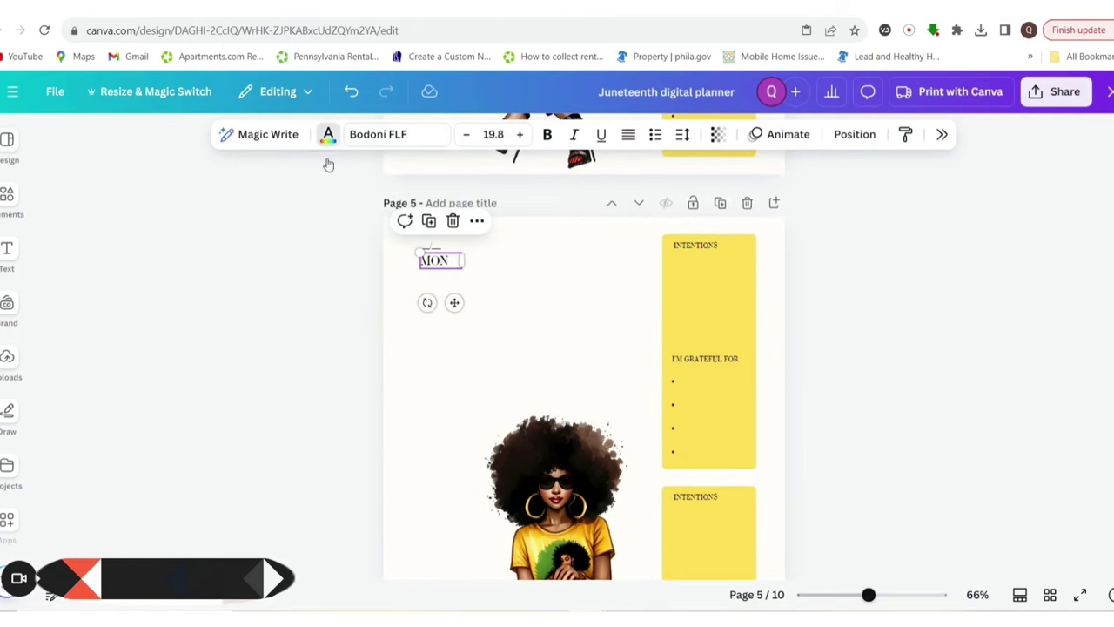
{"action": "key", "text": "ctrl+z"}
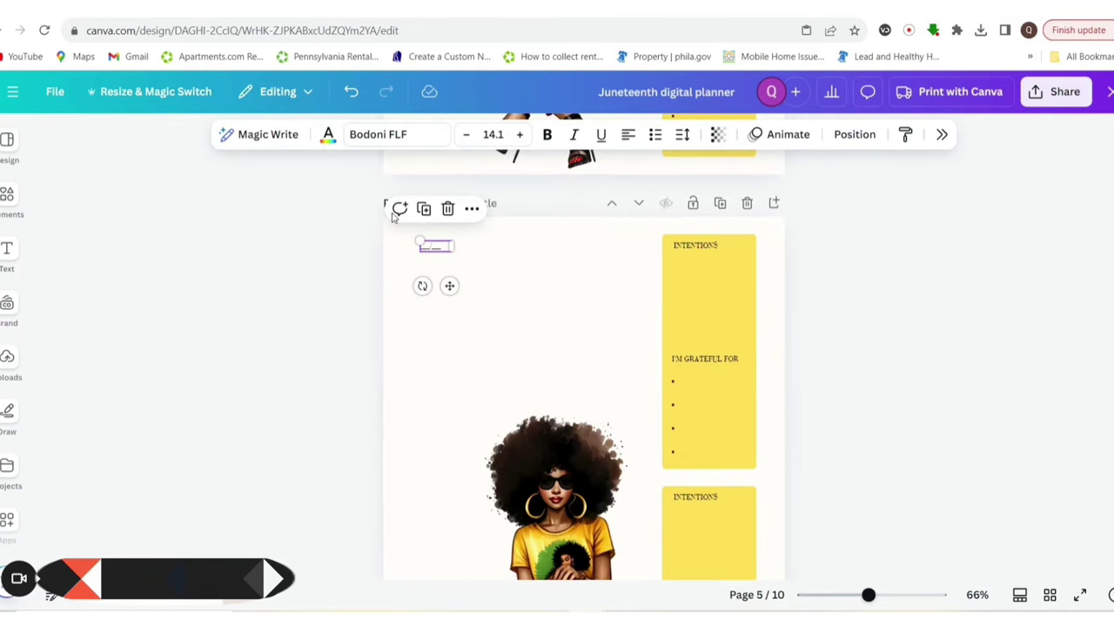
{"action": "left_click", "coordinate": [328, 134]}
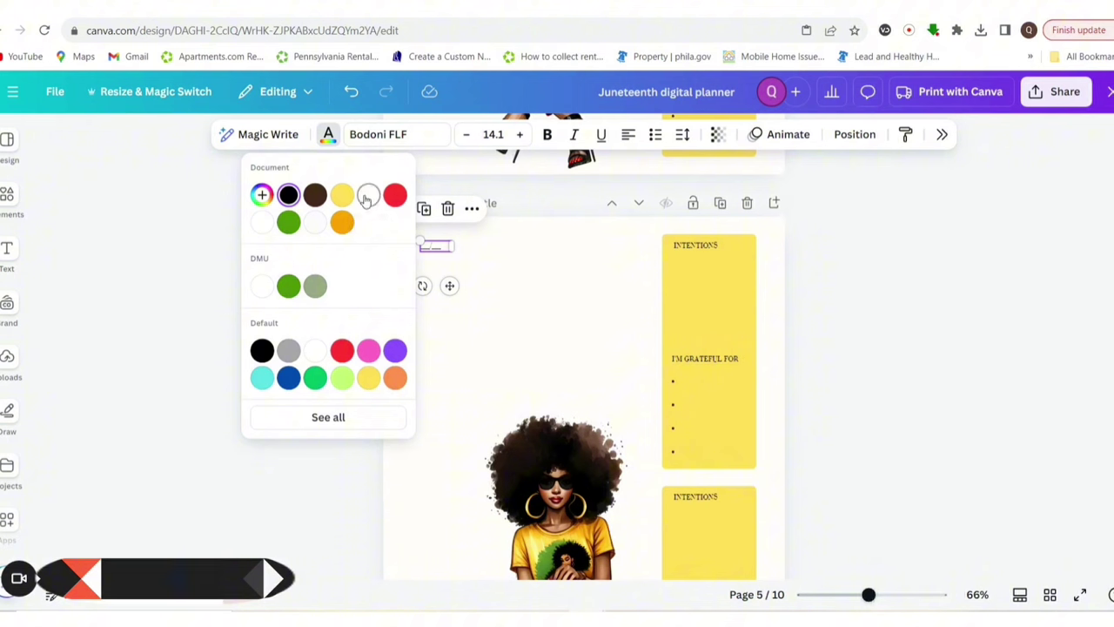
{"action": "key", "text": "Escape"}
- Set the background of page 5 to black (#000000)
{"action": "left_click", "coordinate": [512, 263]}
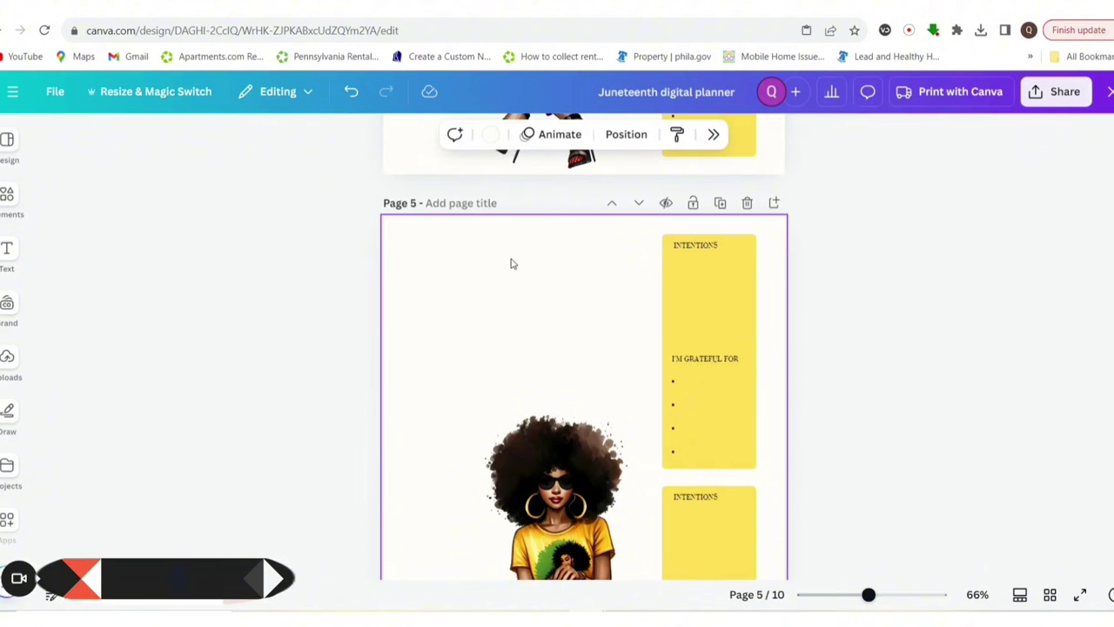
{"action": "left_click", "coordinate": [489, 134]}
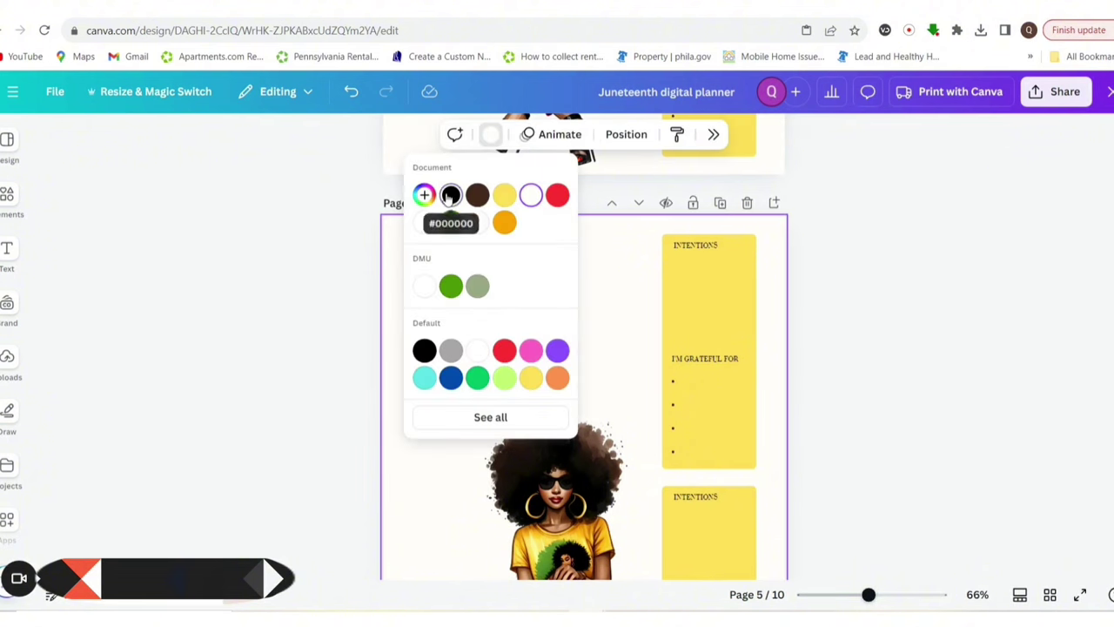
{"action": "left_click", "coordinate": [451, 195]}
{"action": "key", "text": "Escape"}
{"action": "scroll", "coordinate": [1001, 388], "scroll_direction": "down", "scroll_amount": 5}
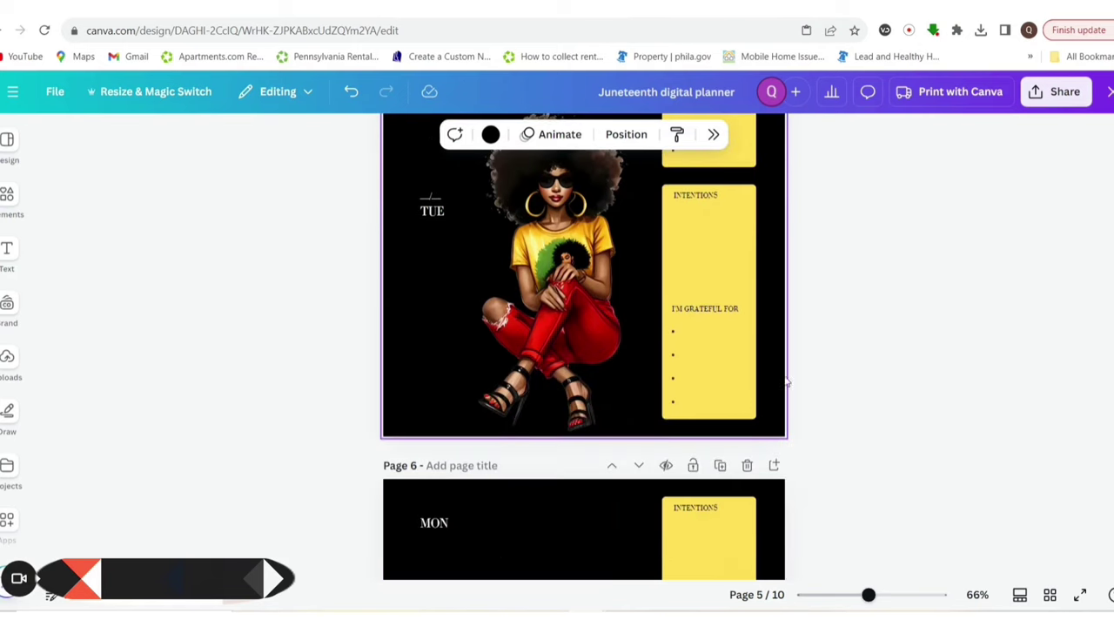
- Add an Outline shadow to the woman image in page 5's Tuesday section and set its color to white, #FFFFFF
{"action": "left_click", "coordinate": [561, 357]}
{"action": "left_click_drag", "start_coordinate": [636, 436], "coordinate": [610, 422]}
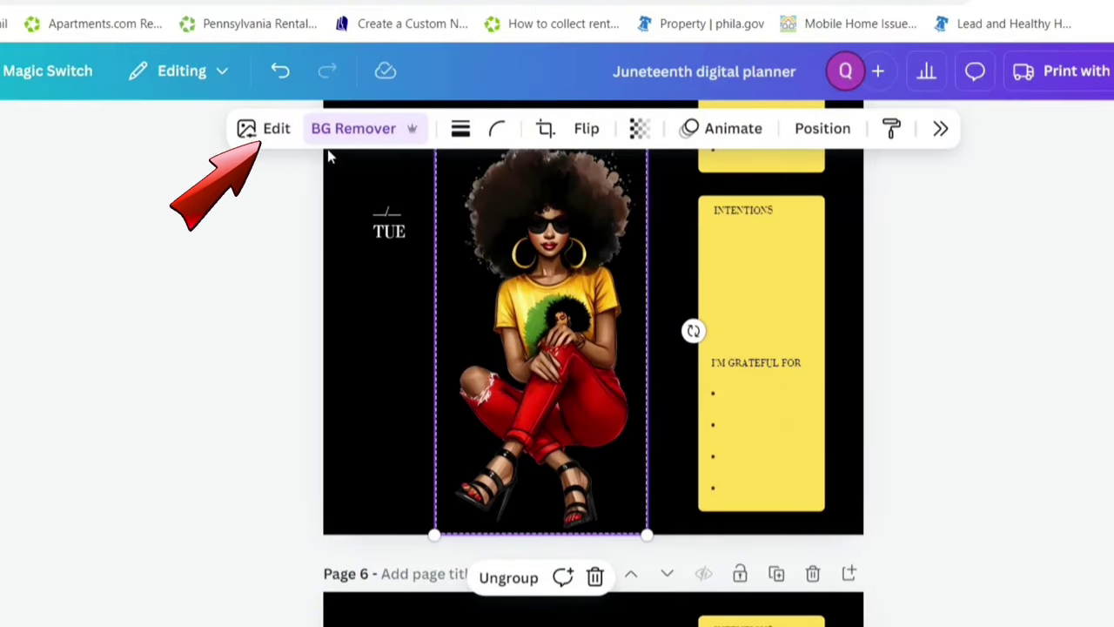
{"action": "left_click", "coordinate": [237, 124]}
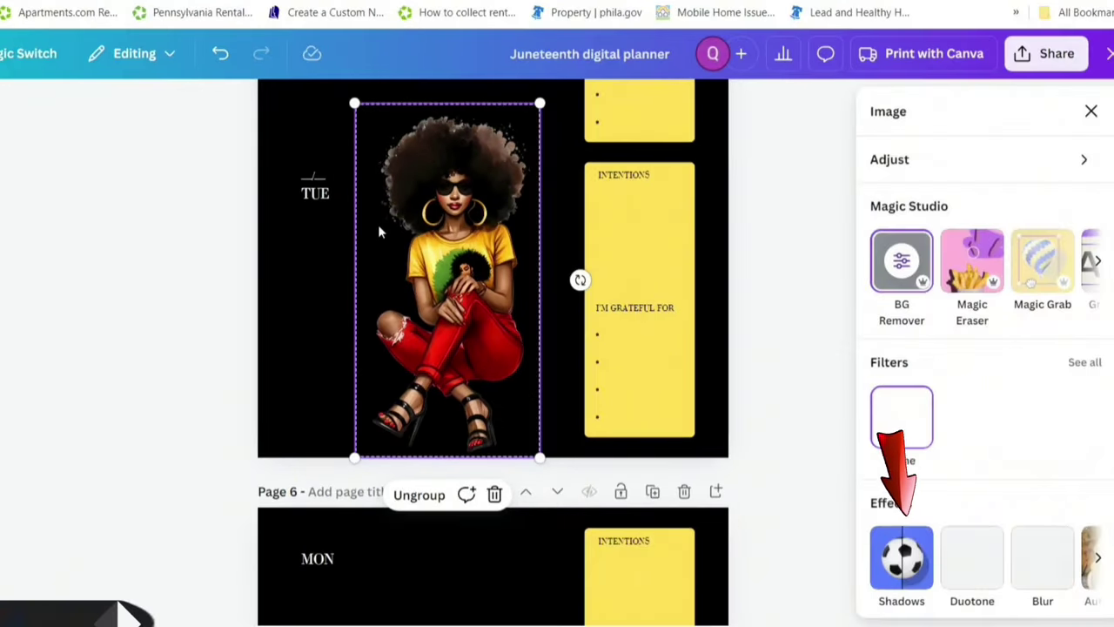
{"action": "left_click", "coordinate": [902, 561]}
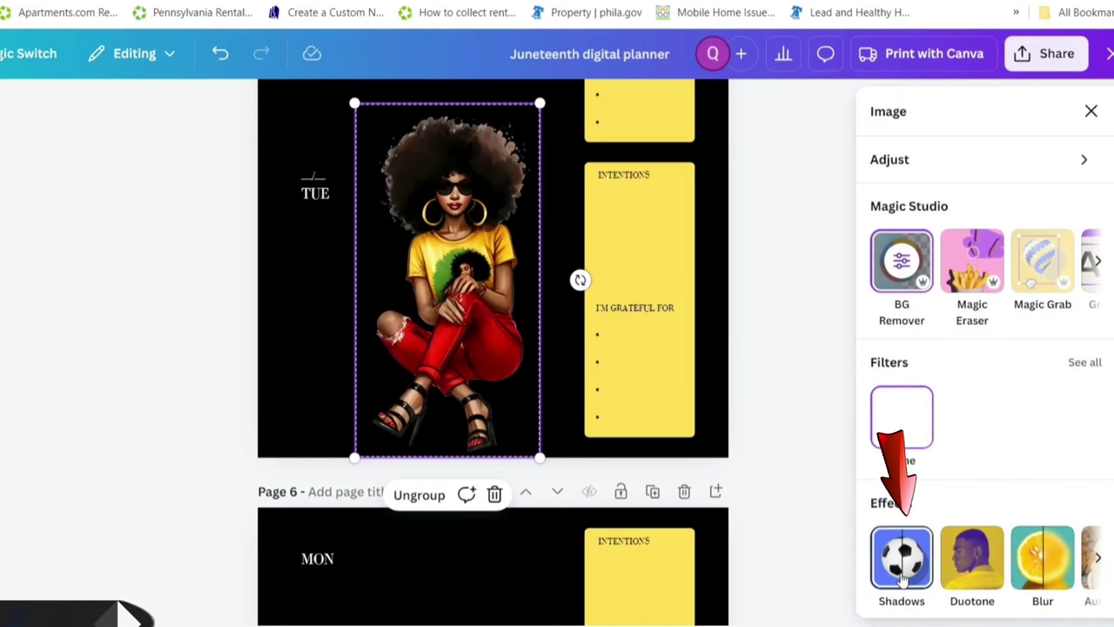
{"action": "left_click", "coordinate": [902, 565]}
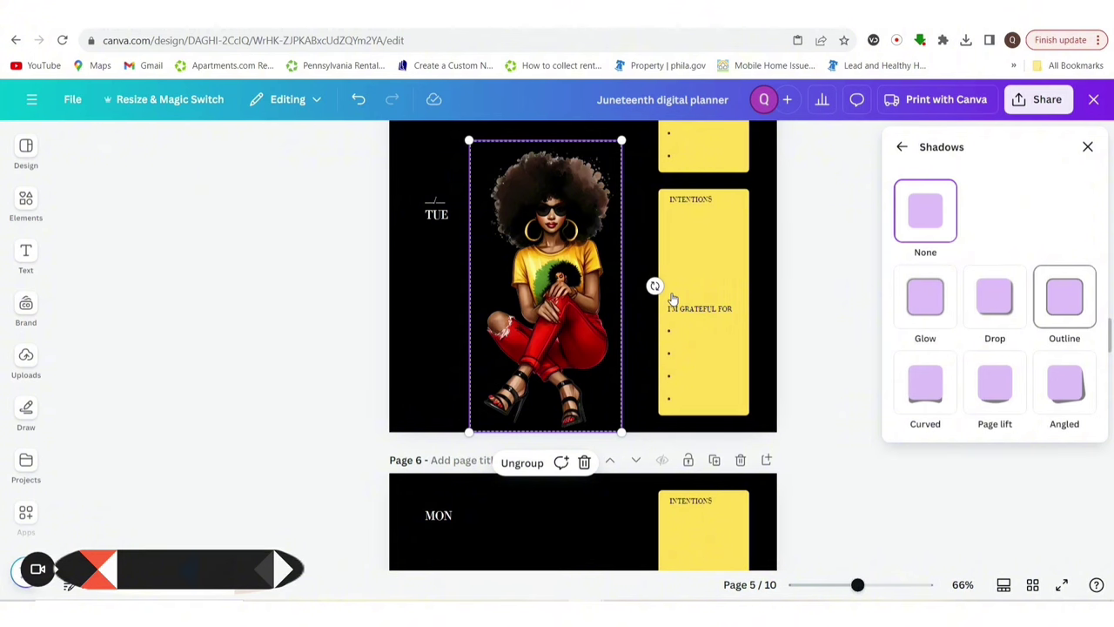
{"action": "key", "text": "Return"}
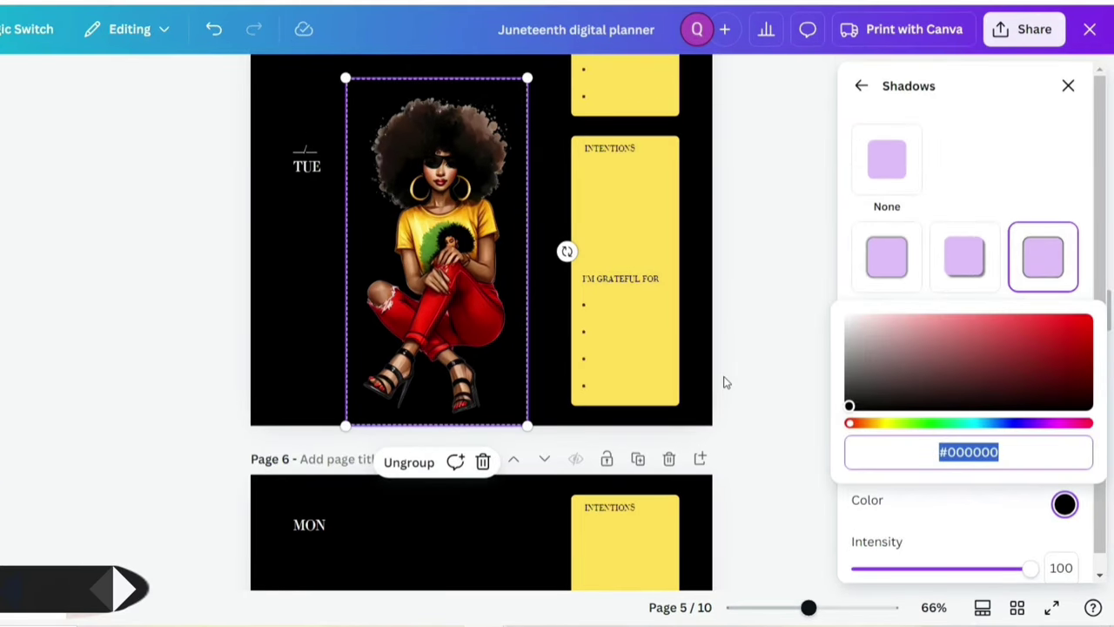
{"action": "left_click_drag", "start_coordinate": [849, 406], "coordinate": [852, 318]}
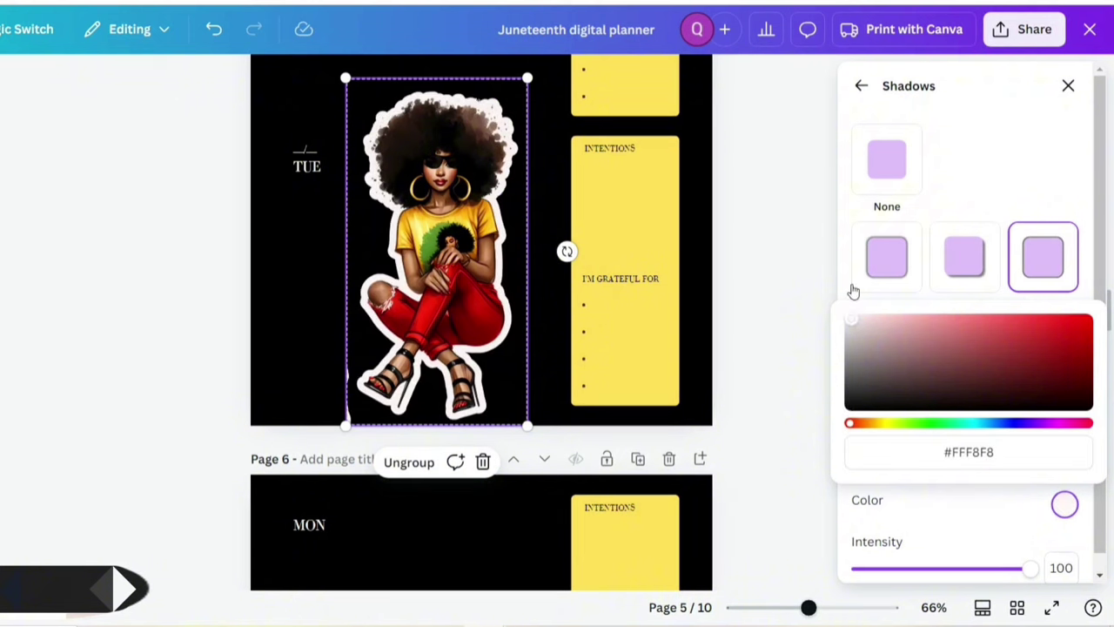
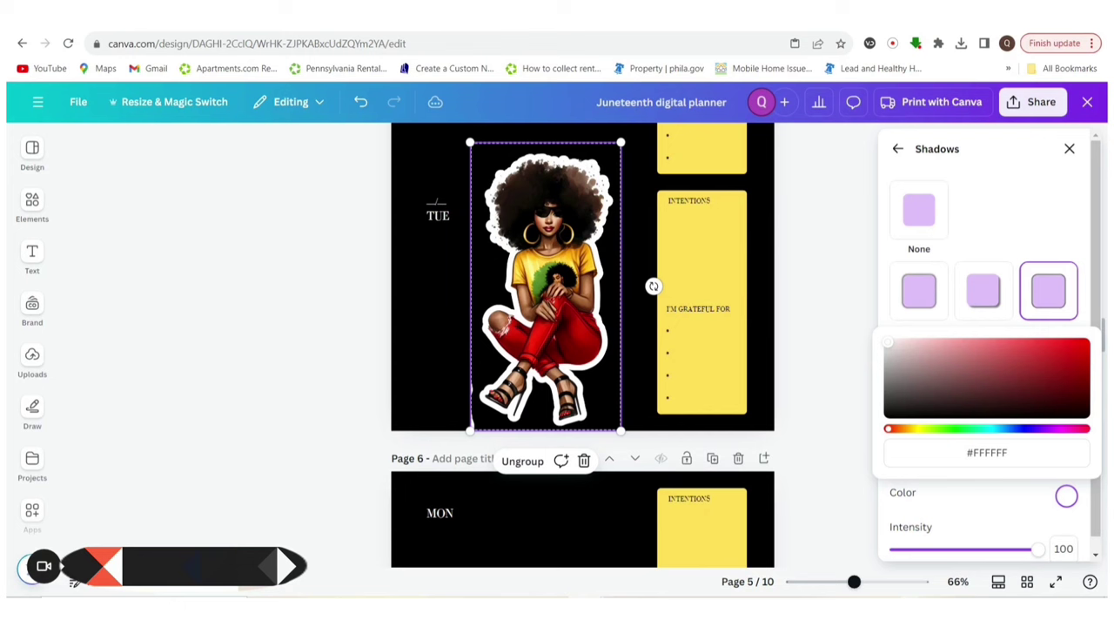
{"action": "left_click", "coordinate": [1069, 149]}
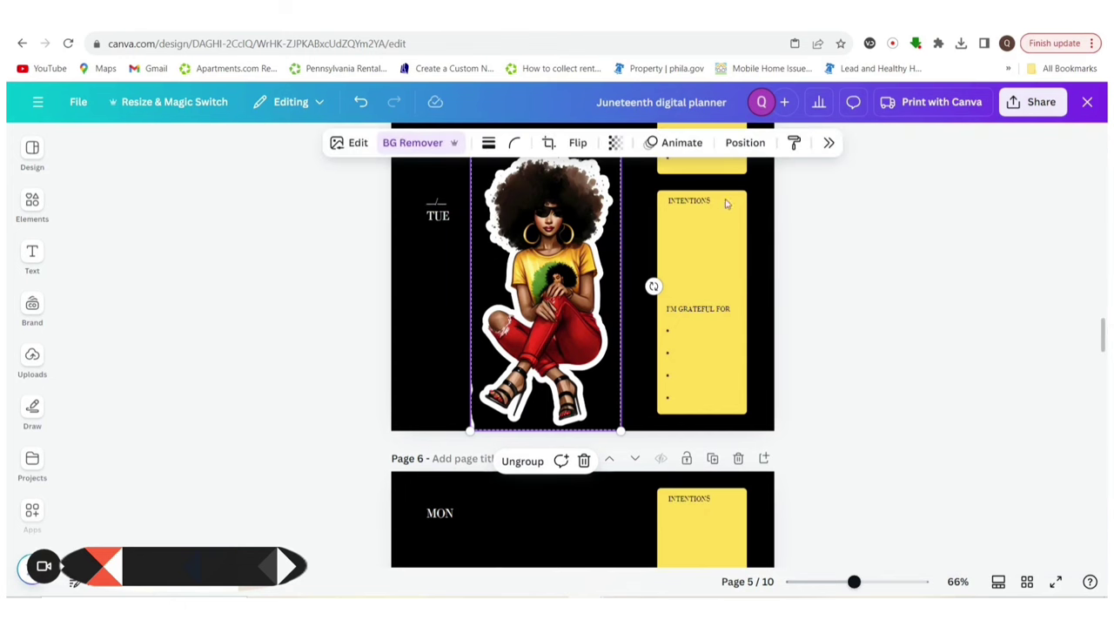
{"action": "left_click", "coordinate": [941, 287]}
- Ungroup the sunglasses from the woman on page 5 and shift them slightly down so they sit over her eyes
{"action": "left_click", "coordinate": [570, 181]}
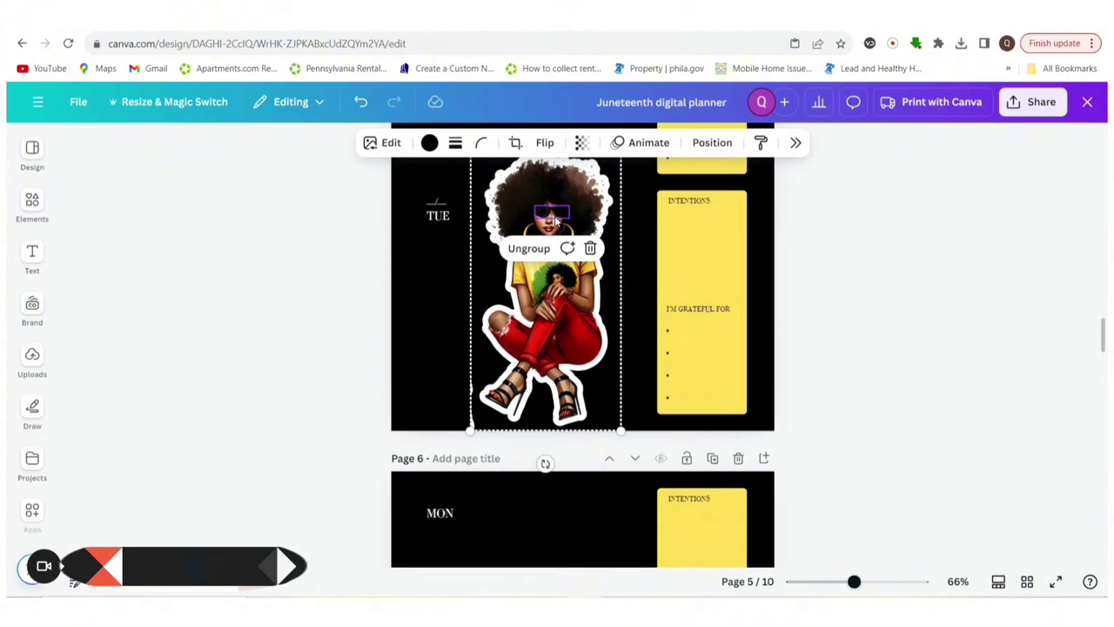
{"action": "left_click", "coordinate": [555, 216]}
{"action": "left_click", "coordinate": [545, 248]}
{"action": "left_click", "coordinate": [910, 318]}
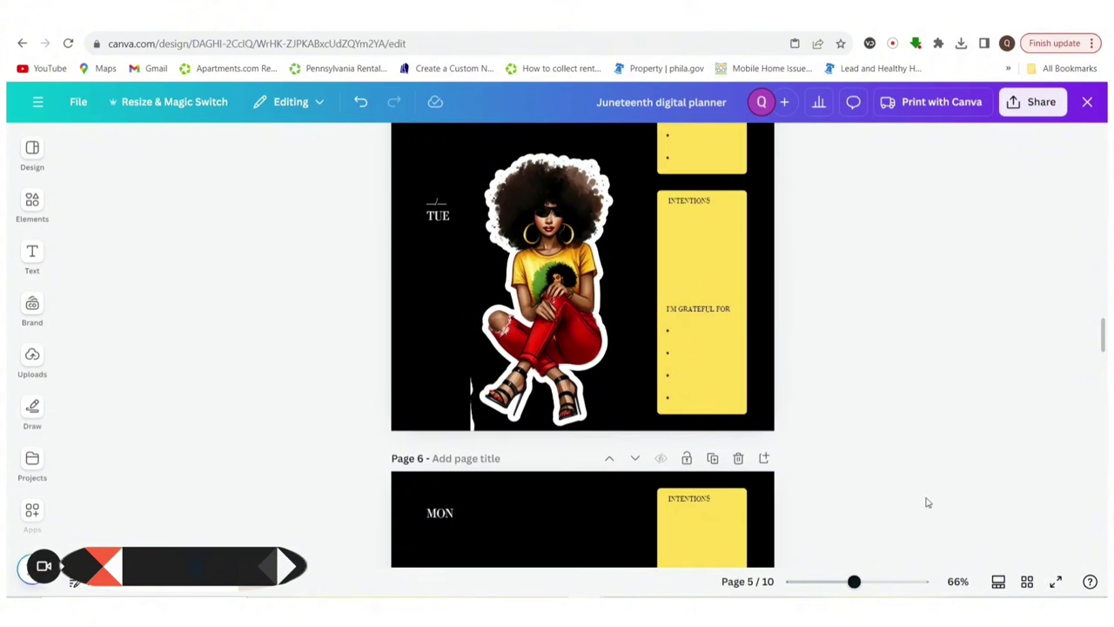
{"action": "scroll", "coordinate": [606, 400], "scroll_direction": "up", "scroll_amount": 5, "text": "ctrl"}
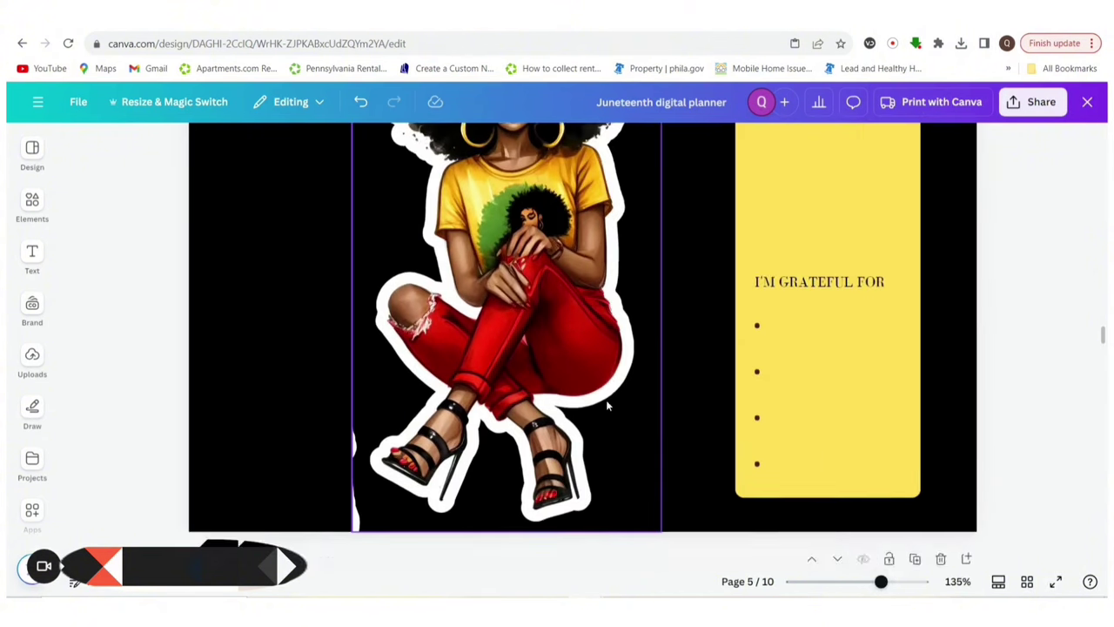
{"action": "scroll", "coordinate": [607, 401], "scroll_direction": "up", "scroll_amount": 1}
{"action": "left_click_drag", "start_coordinate": [513, 225], "coordinate": [513, 237]}
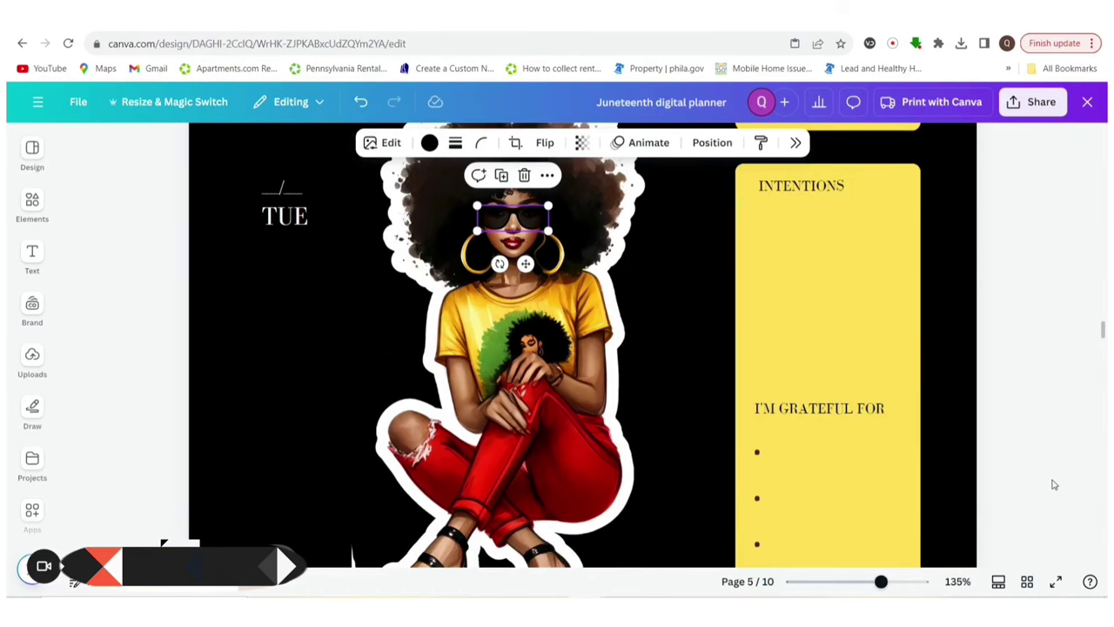
{"action": "left_click", "coordinate": [1022, 515]}
{"action": "left_click_drag", "start_coordinate": [894, 585], "coordinate": [873, 583]}
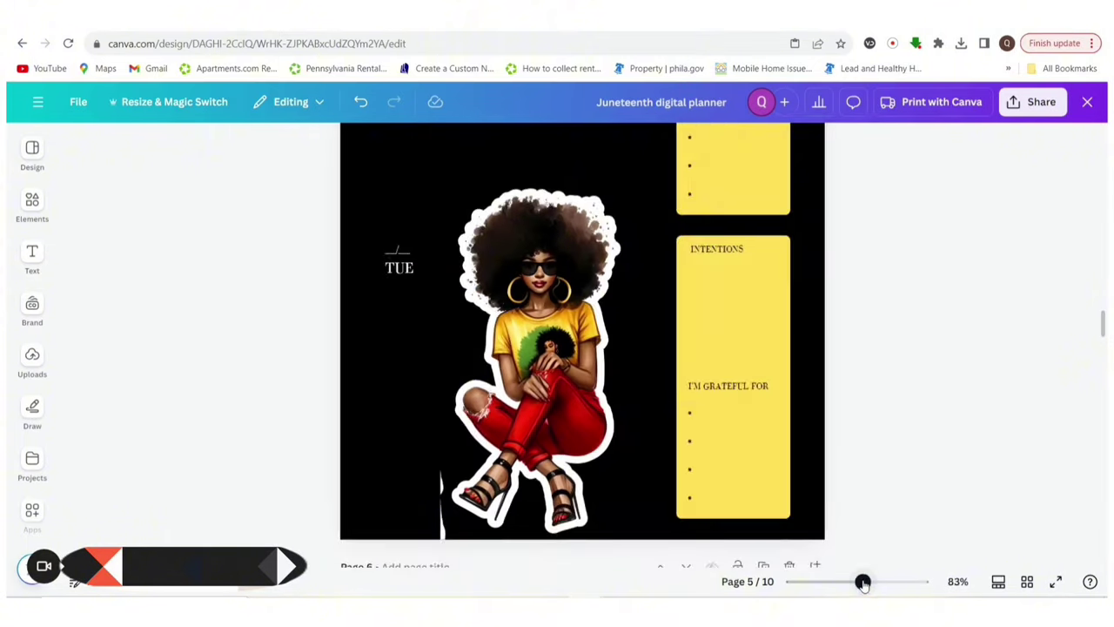
- Try grouping the sunglasses with the outlined woman on page 5, and ungroup them again
{"action": "left_click", "coordinate": [541, 273]}
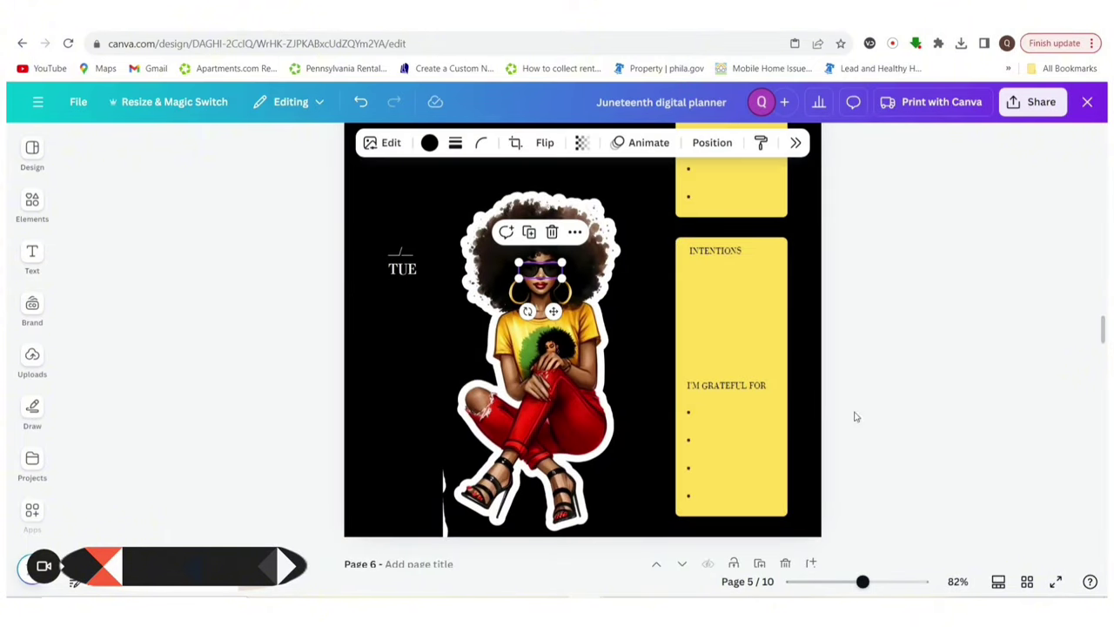
{"action": "left_click", "coordinate": [922, 425]}
{"action": "left_click_drag", "start_coordinate": [427, 185], "coordinate": [399, 261]}
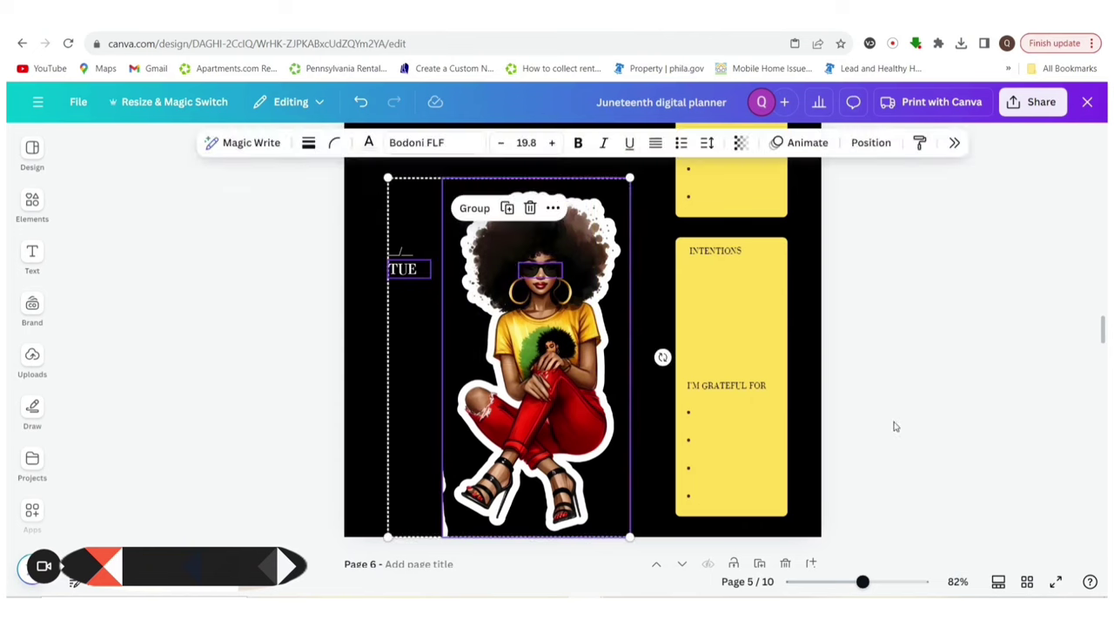
{"action": "left_click", "coordinate": [907, 427]}
{"action": "left_click_drag", "start_coordinate": [649, 536], "coordinate": [491, 247]}
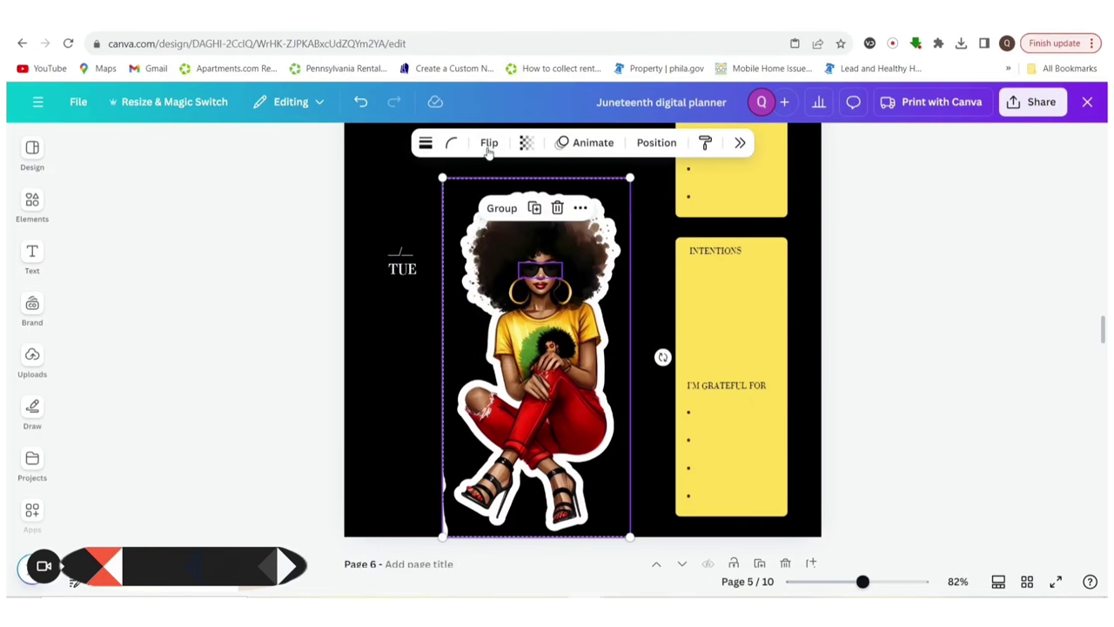
{"action": "left_click", "coordinate": [502, 207]}
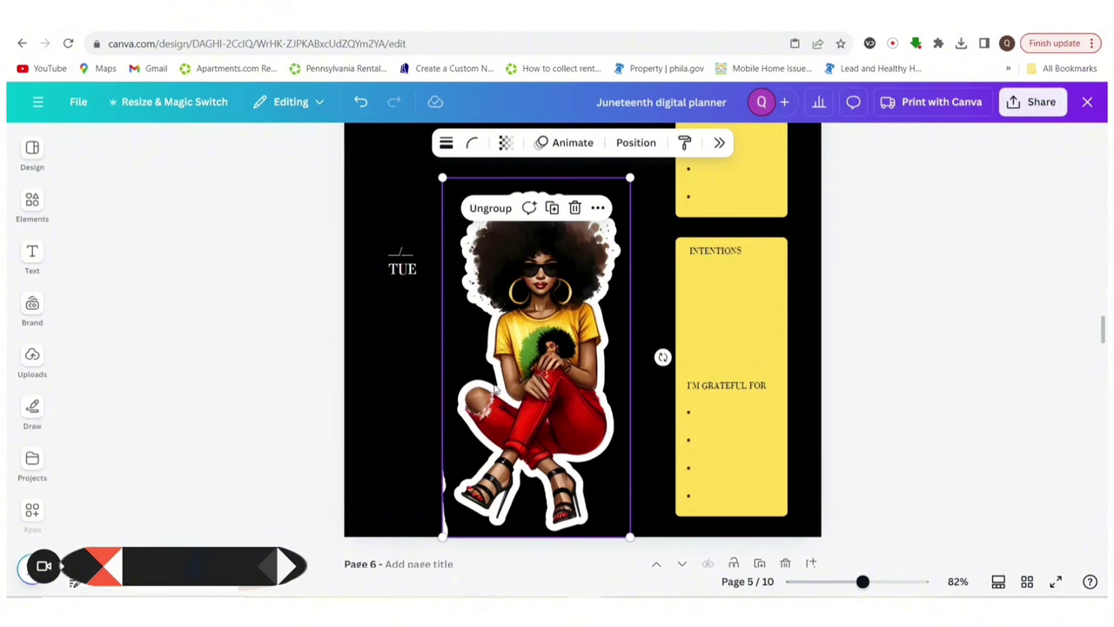
{"action": "left_click", "coordinate": [446, 374]}
{"action": "left_click", "coordinate": [449, 407]}
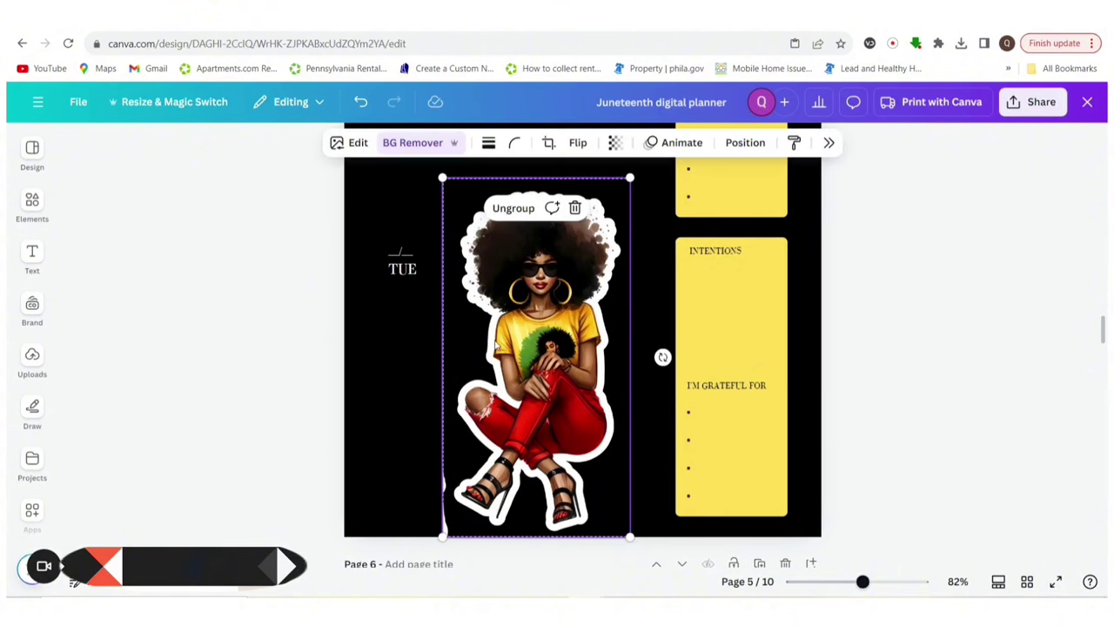
{"action": "left_click", "coordinate": [514, 208]}
{"action": "left_click", "coordinate": [1053, 397]}
- Crop the left edge of the woman image to about 3.3 wide, cutting off the stray white sliver beside her feet
{"action": "left_click", "coordinate": [462, 431]}
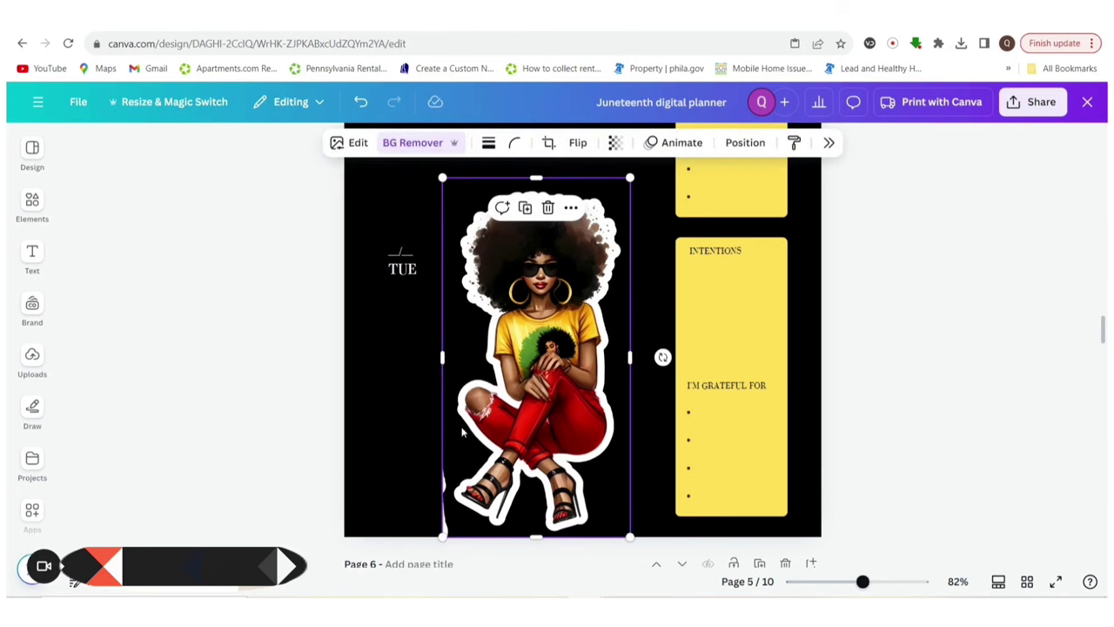
{"action": "left_click_drag", "start_coordinate": [441, 361], "coordinate": [446, 360]}
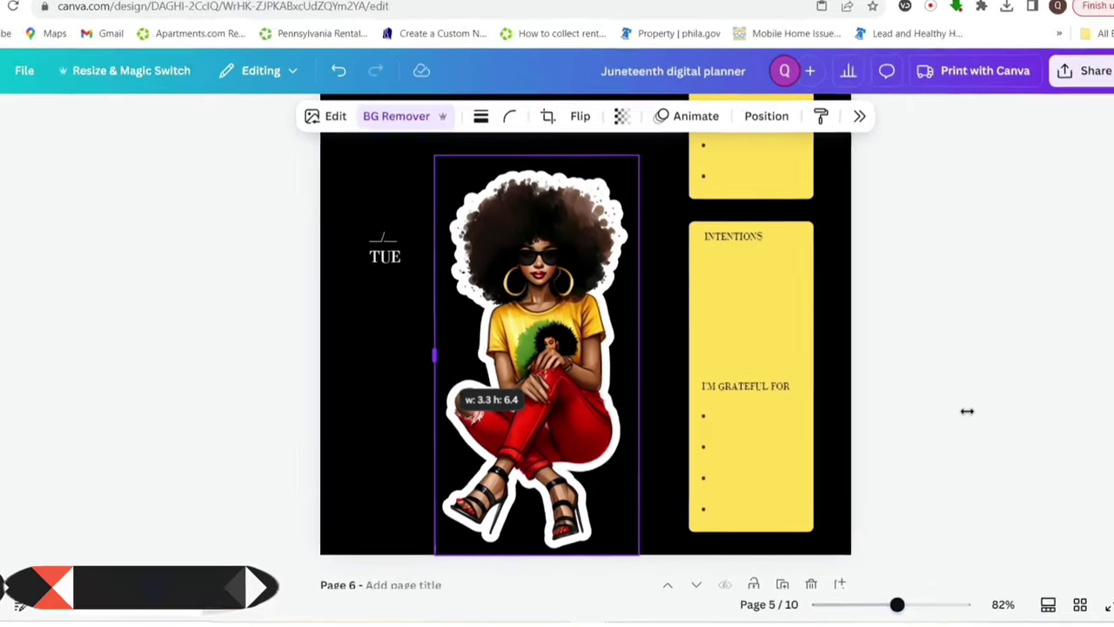
{"action": "left_click", "coordinate": [927, 413]}
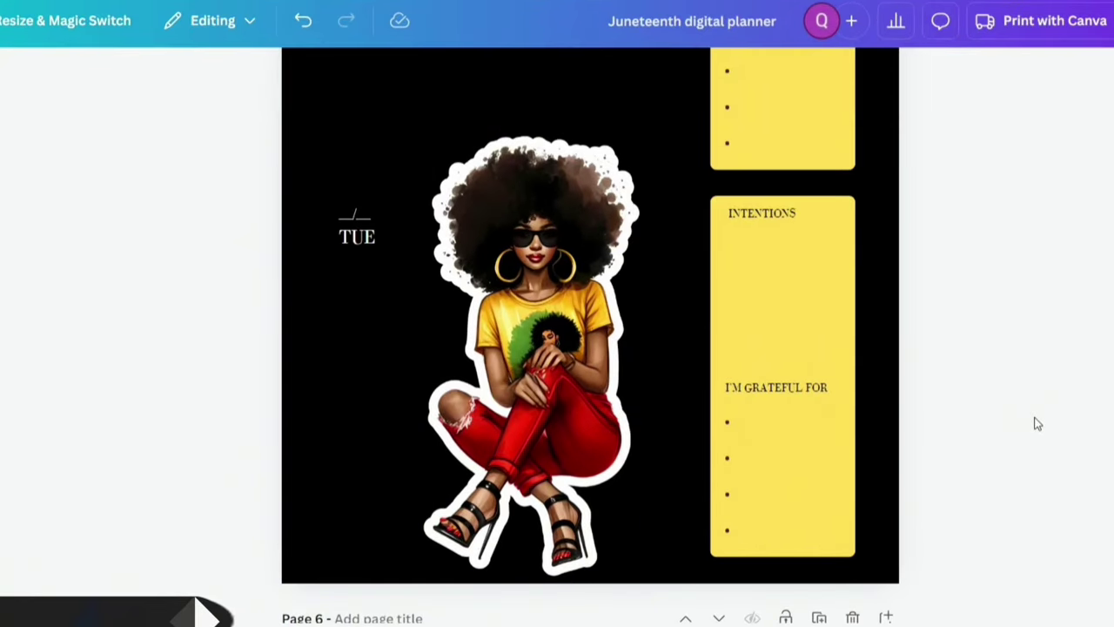
- Group the sunglasses with the cropped woman image on page 5
{"action": "left_click", "coordinate": [549, 245]}
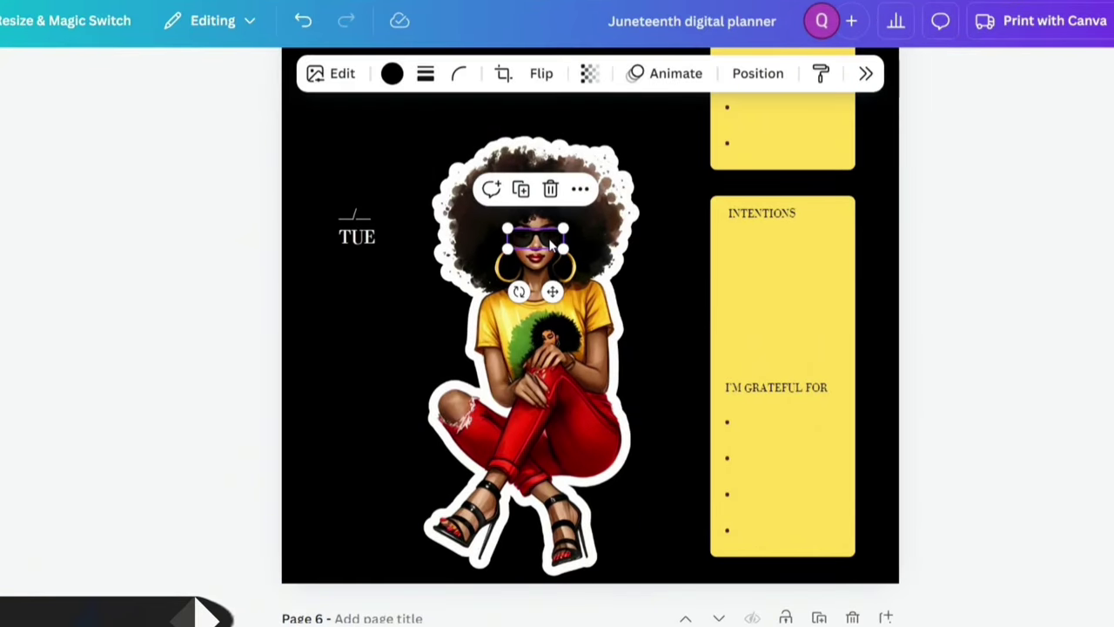
{"action": "left_click", "coordinate": [552, 254], "text": "shift"}
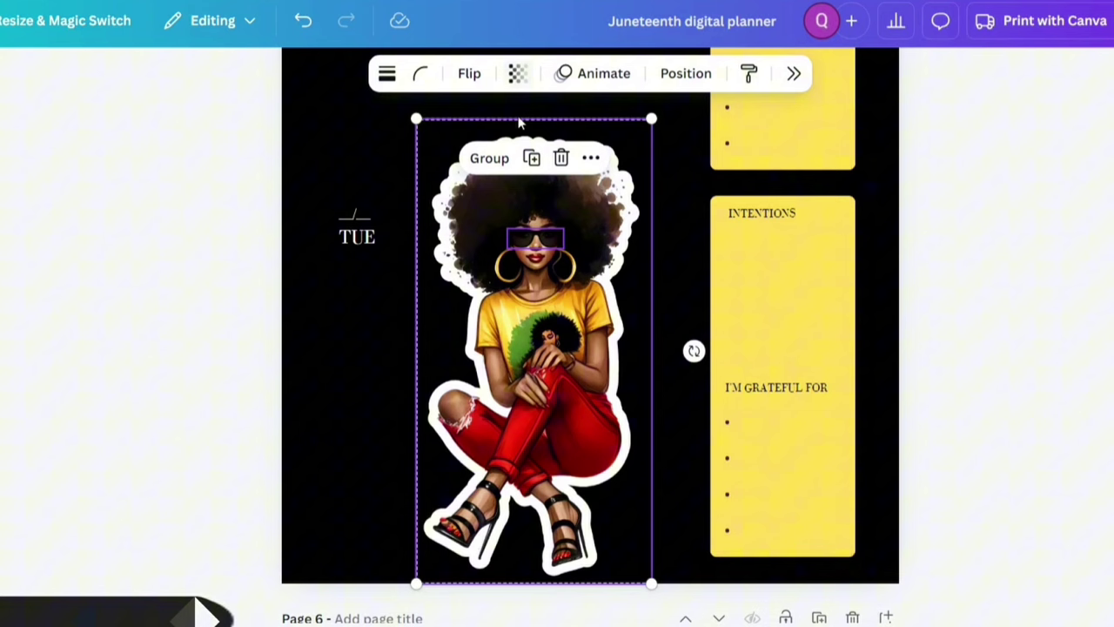
{"action": "left_click", "coordinate": [486, 157]}
{"action": "key", "text": "Escape"}
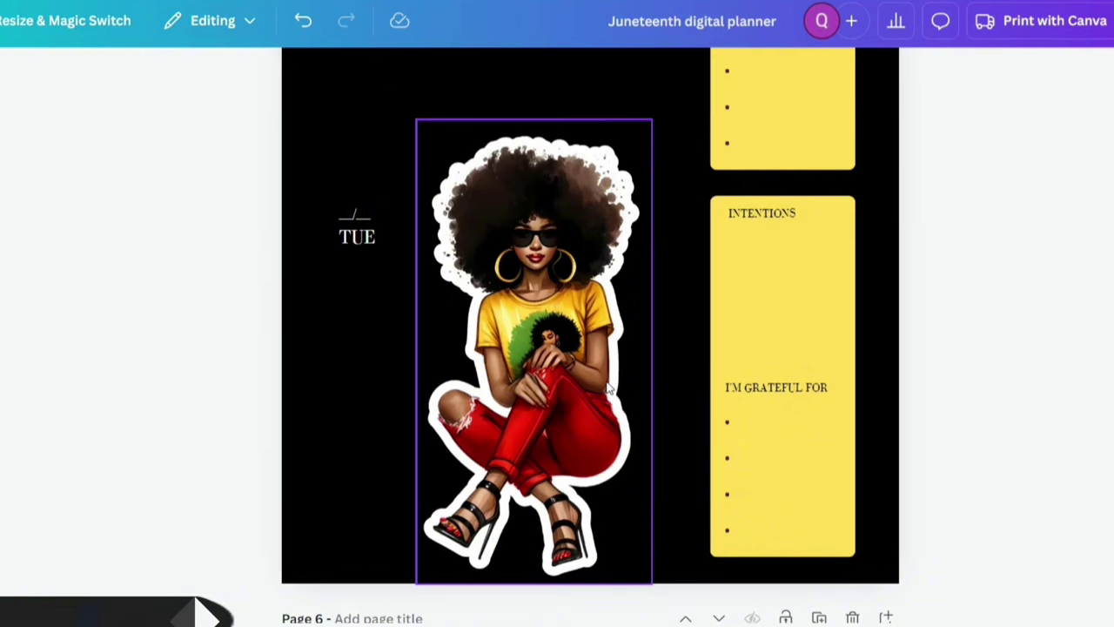
- Scale down the grouped woman on page 5 and move her left, close to the TUE label
{"action": "left_click", "coordinate": [650, 134]}
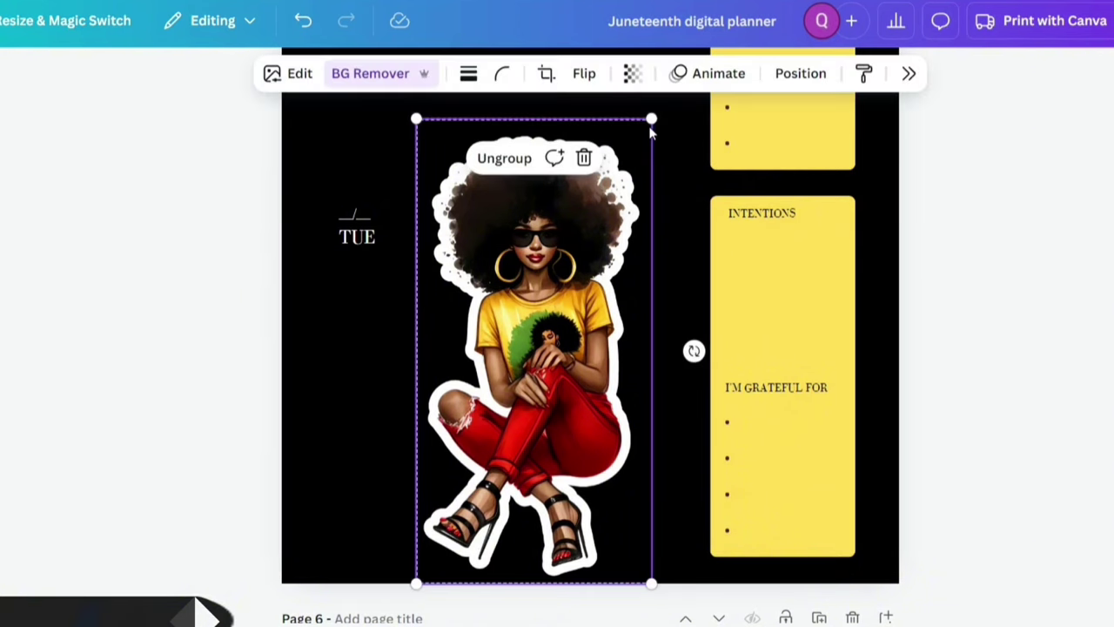
{"action": "left_click_drag", "start_coordinate": [650, 120], "coordinate": [604, 158]}
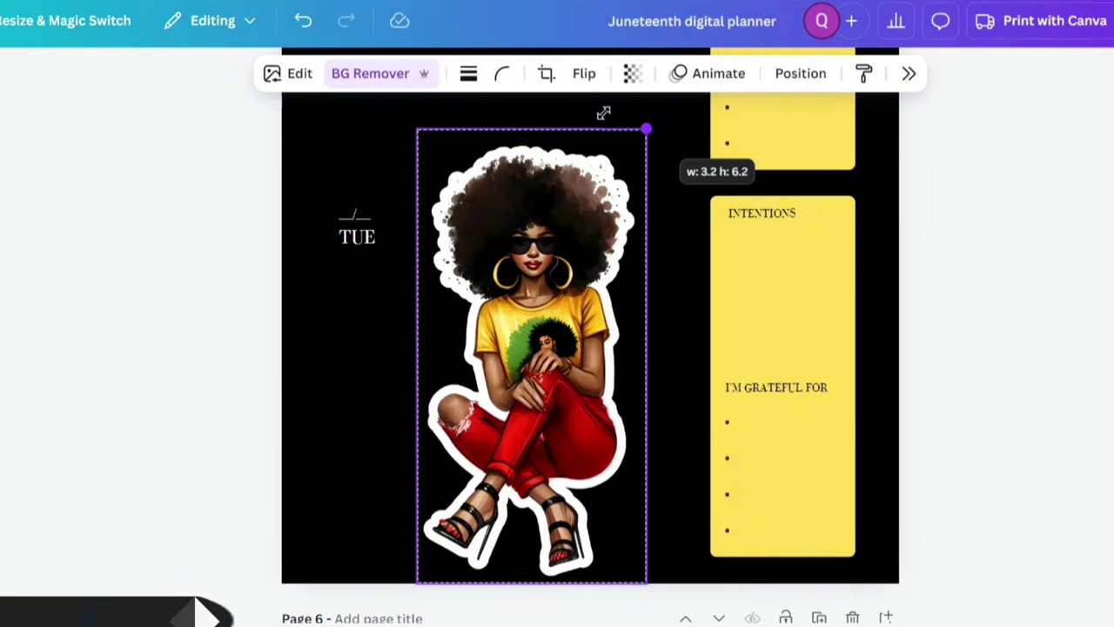
{"action": "left_click_drag", "start_coordinate": [646, 128], "coordinate": [597, 225]}
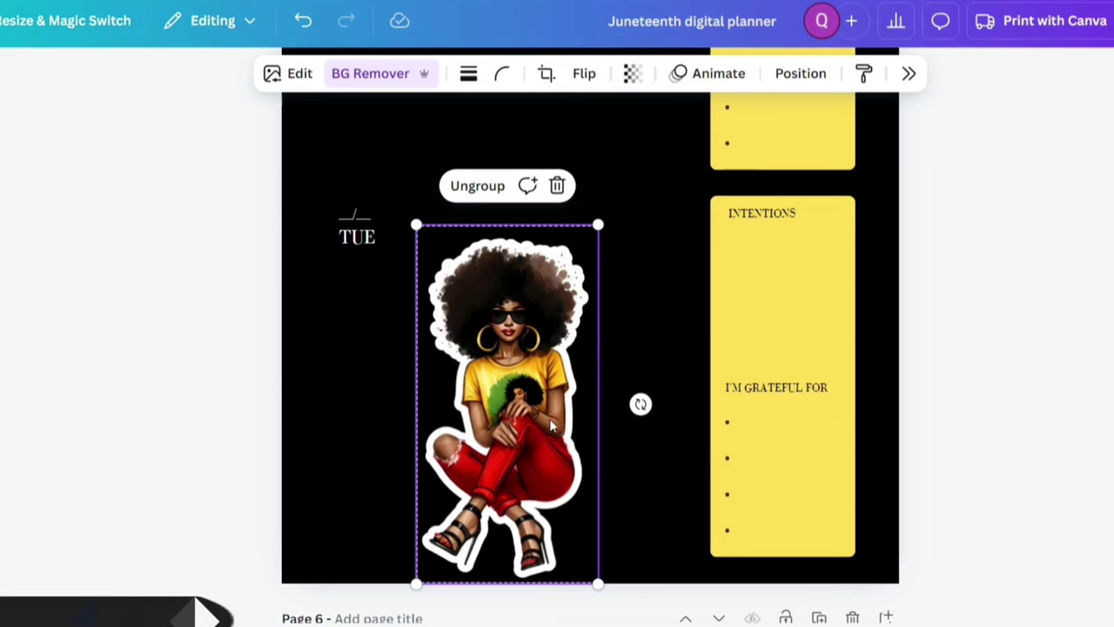
{"action": "left_click_drag", "start_coordinate": [549, 417], "coordinate": [523, 416]}
- Search the elements library for Juneteenth and show all matching graphics
{"action": "left_click", "coordinate": [33, 127]}
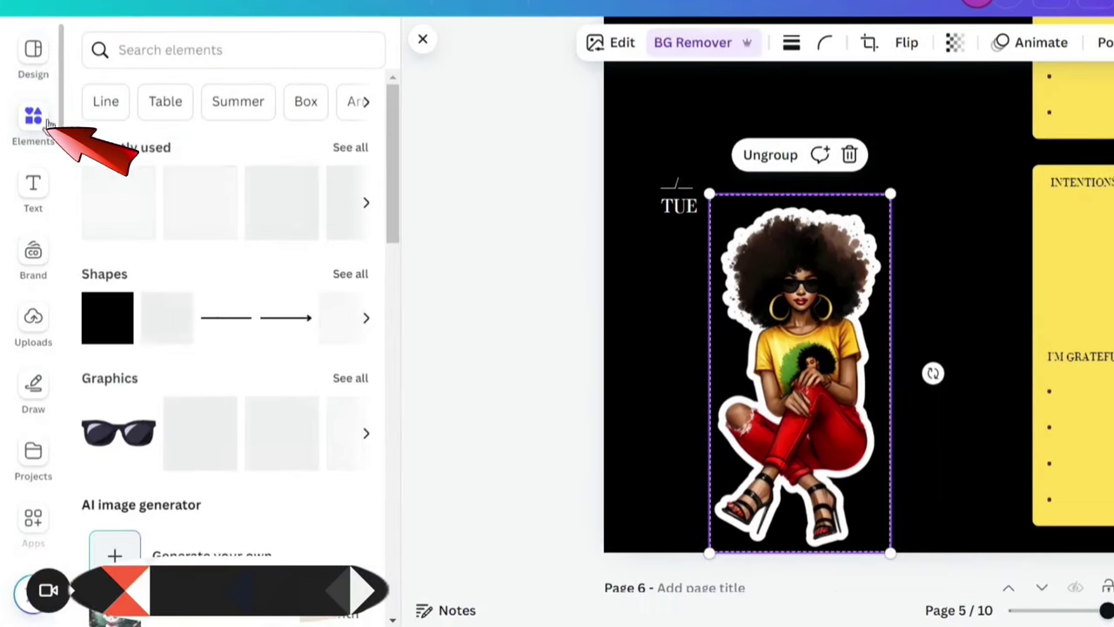
{"action": "left_click", "coordinate": [161, 49]}
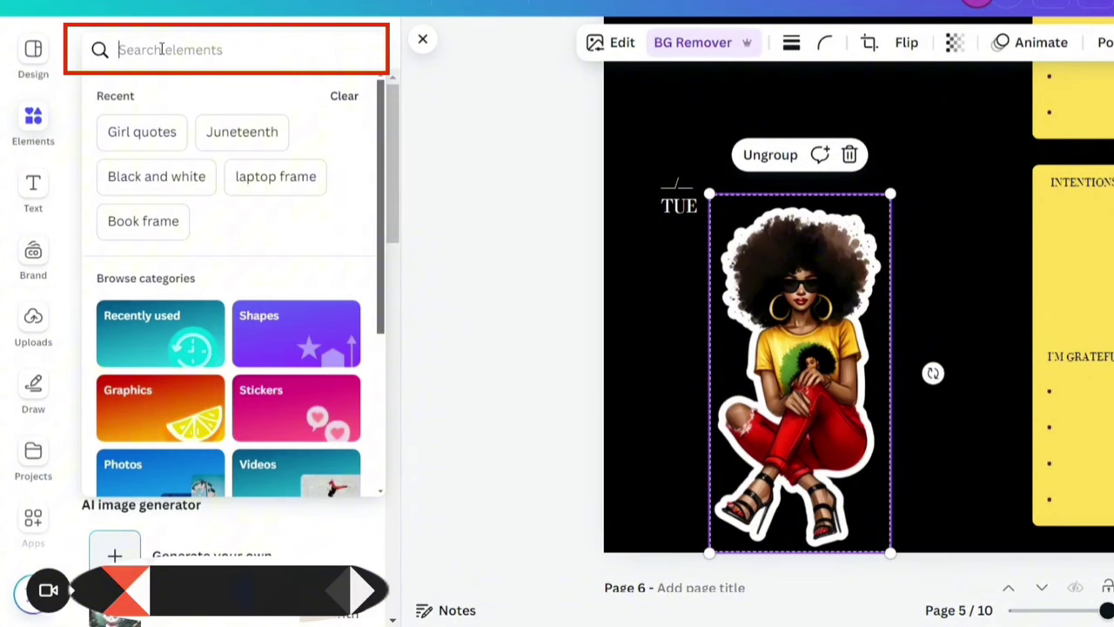
{"action": "type", "text": "jun"}
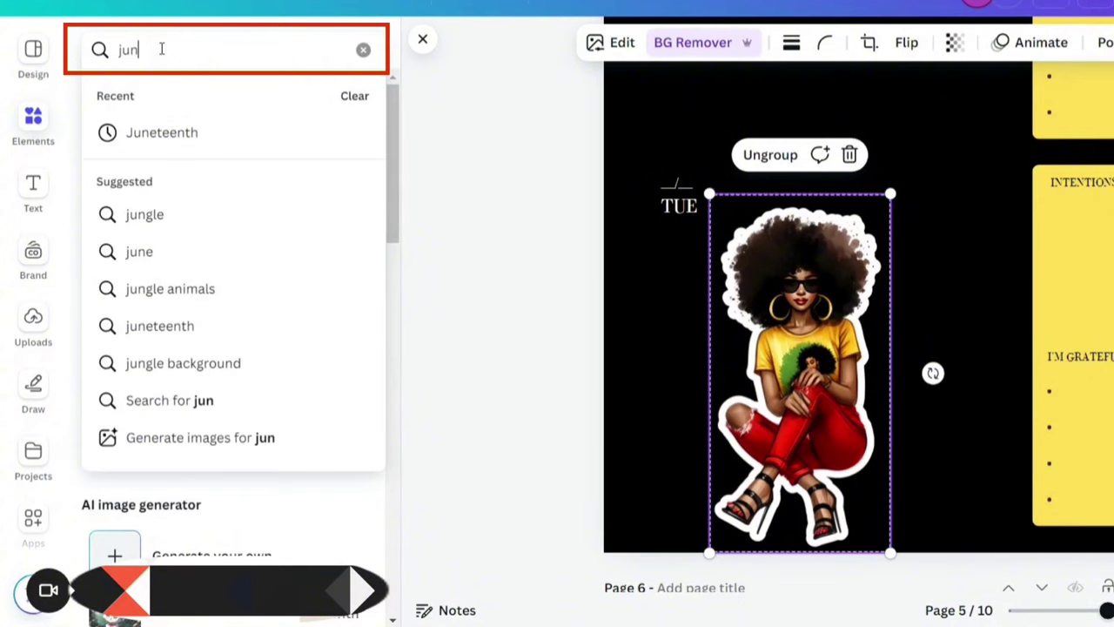
{"action": "left_click", "coordinate": [167, 135]}
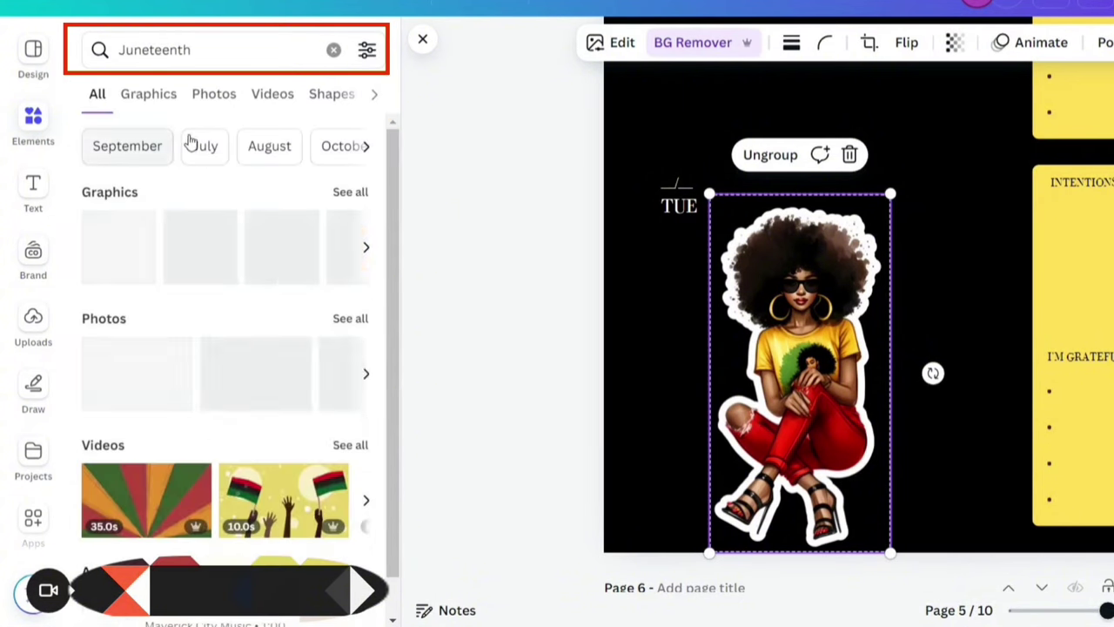
{"action": "left_click", "coordinate": [348, 191]}
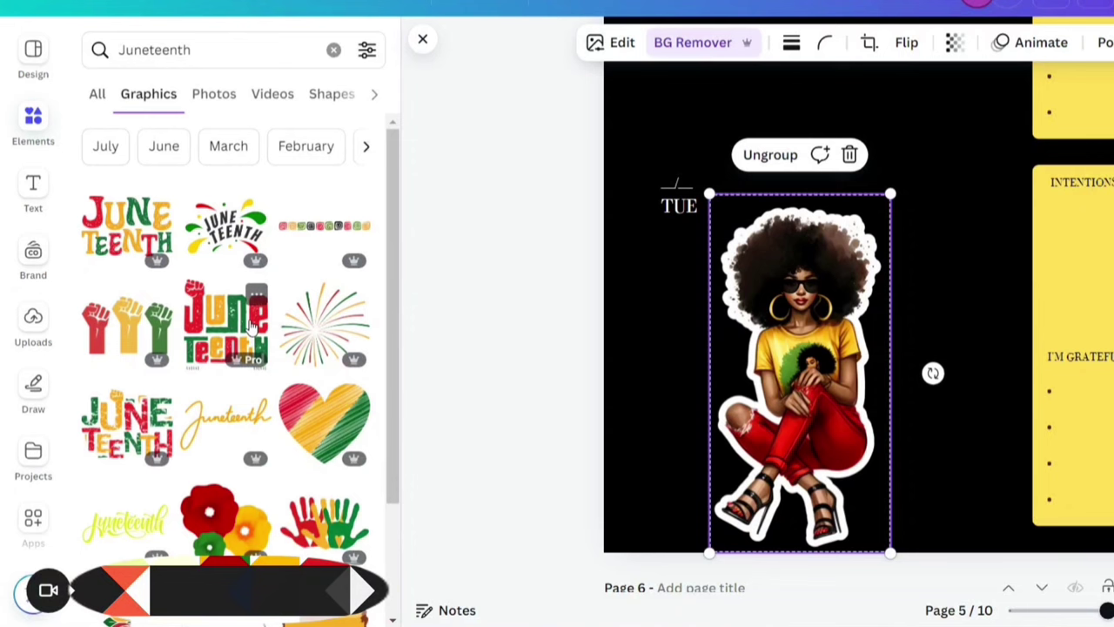
- Add the broken-shackles FREEDOM graphic to page 5, scaled down to fit the yellow box under I'M GRATEFUL FOR
{"action": "scroll", "coordinate": [274, 419], "scroll_direction": "down", "scroll_amount": 4}
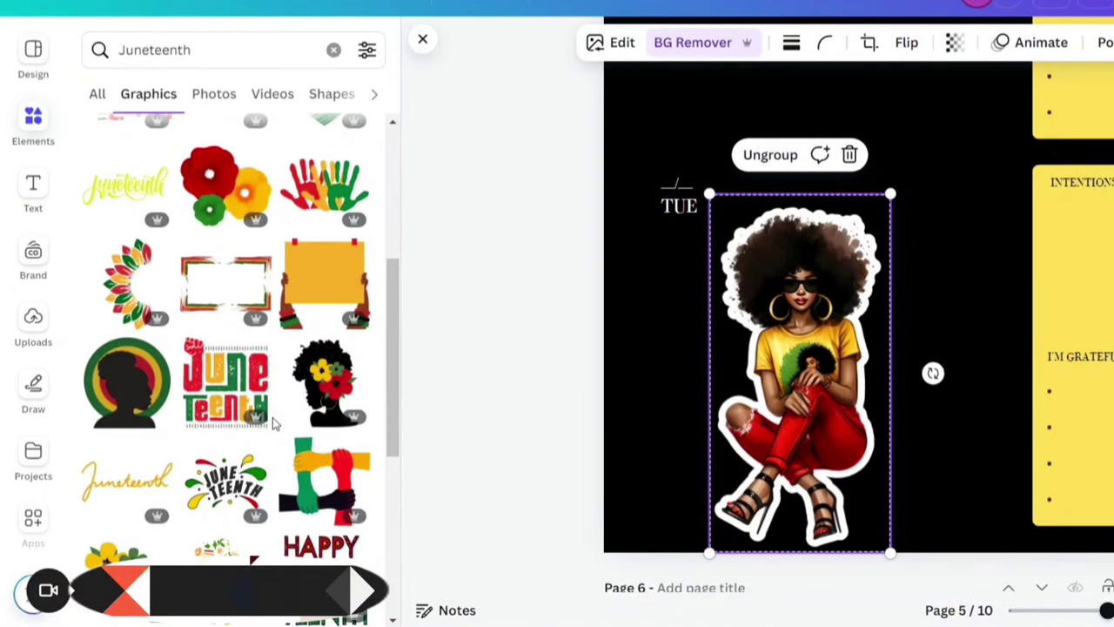
{"action": "scroll", "coordinate": [273, 417], "scroll_direction": "down", "scroll_amount": 4}
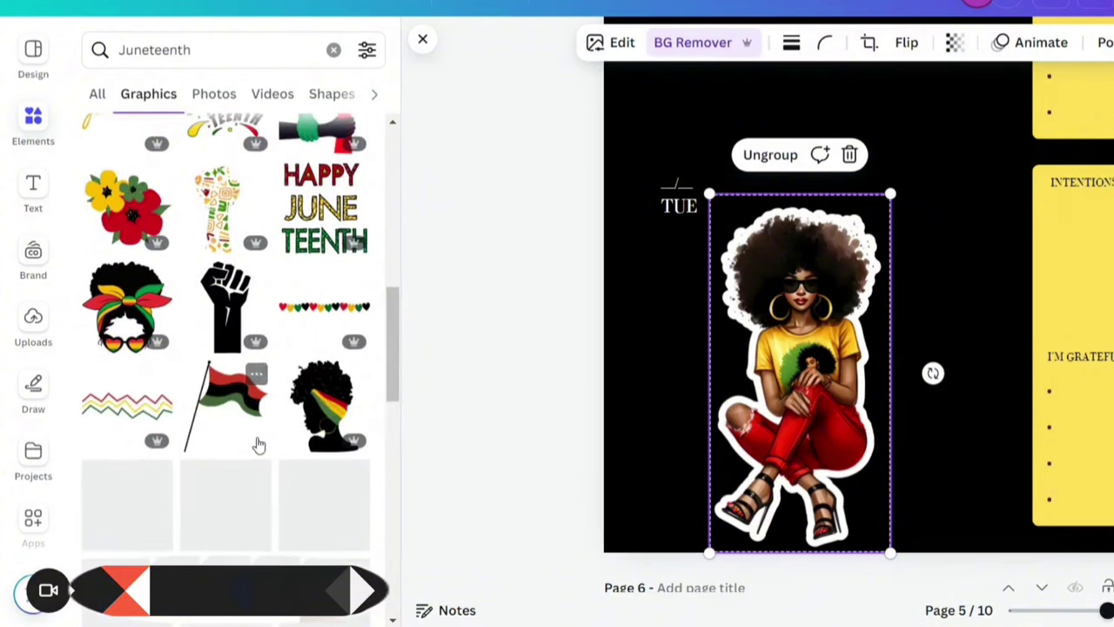
{"action": "scroll", "coordinate": [251, 472], "scroll_direction": "down", "scroll_amount": 5}
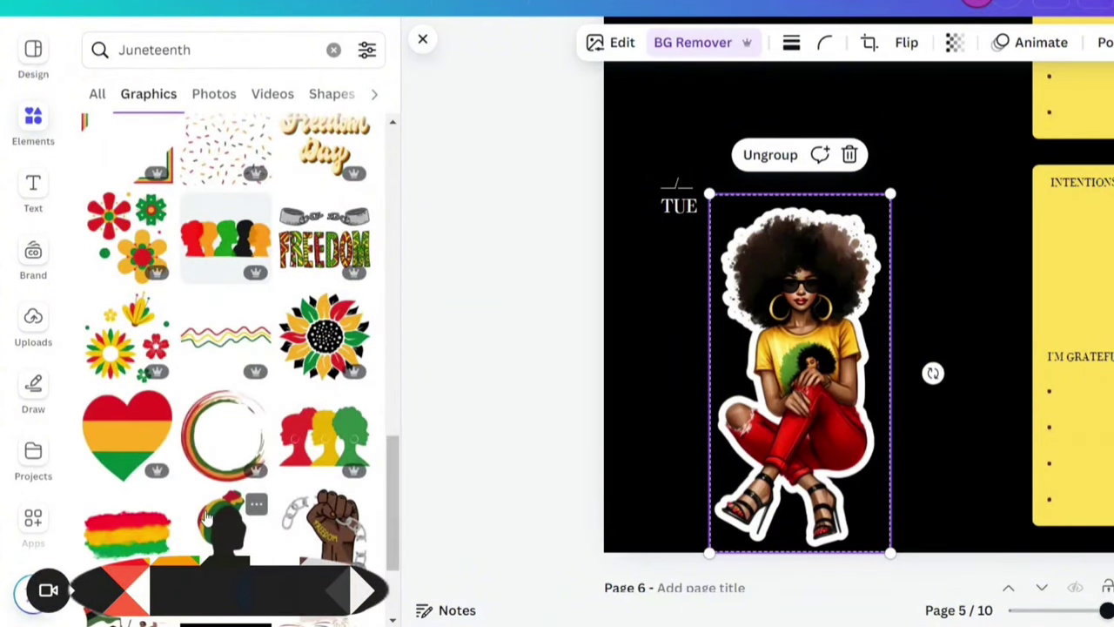
{"action": "left_click", "coordinate": [352, 209]}
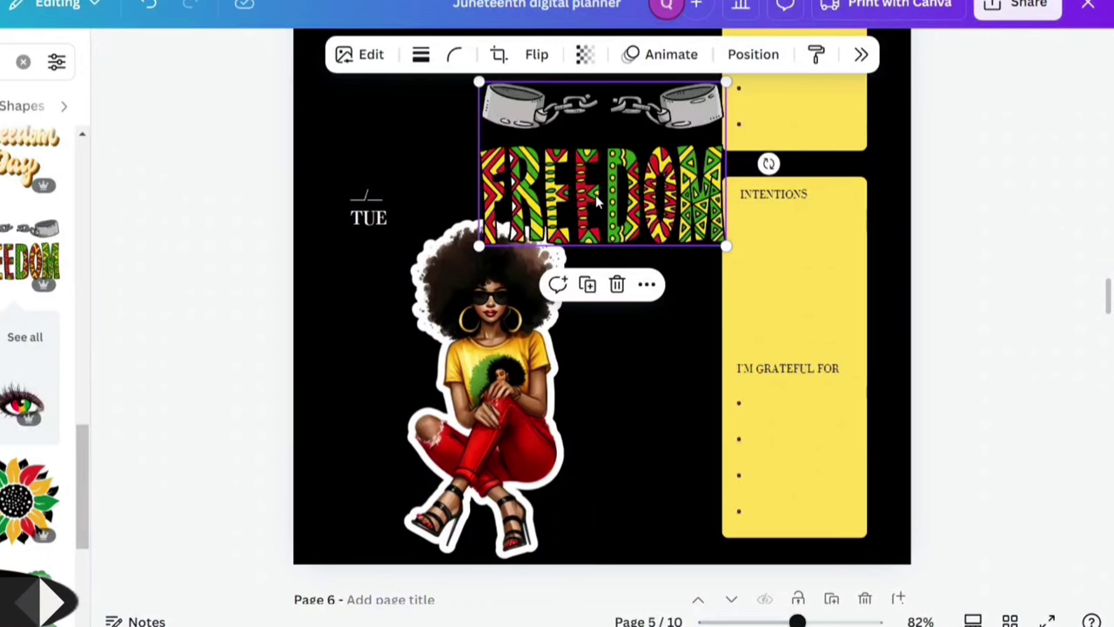
{"action": "left_click_drag", "start_coordinate": [597, 200], "coordinate": [611, 393]}
{"action": "left_click_drag", "start_coordinate": [739, 437], "coordinate": [825, 443]}
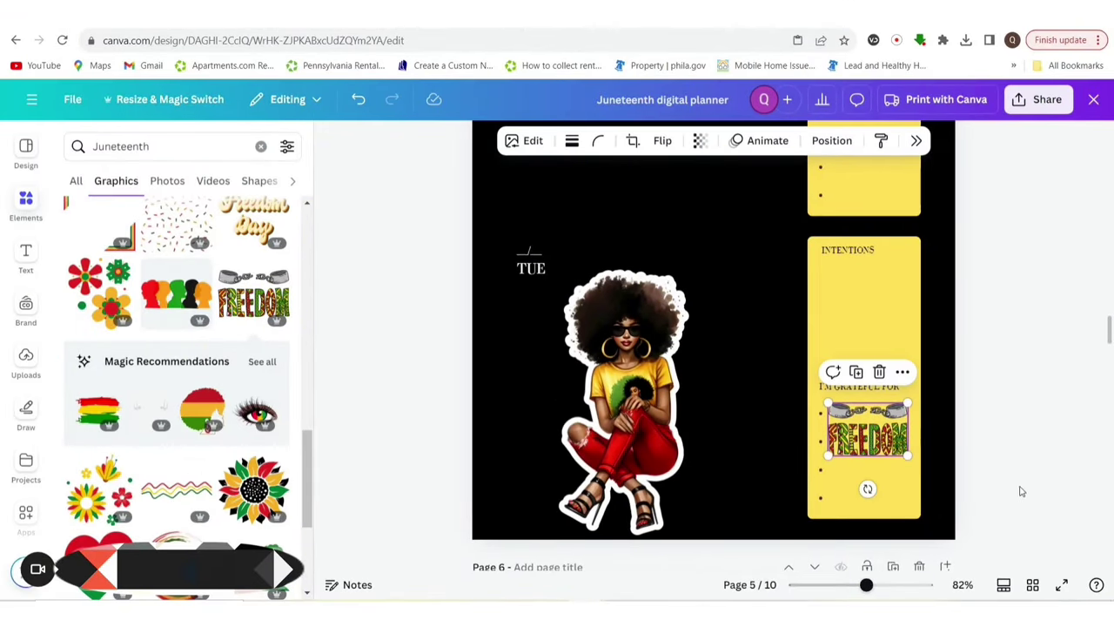
{"action": "left_click", "coordinate": [1014, 492]}
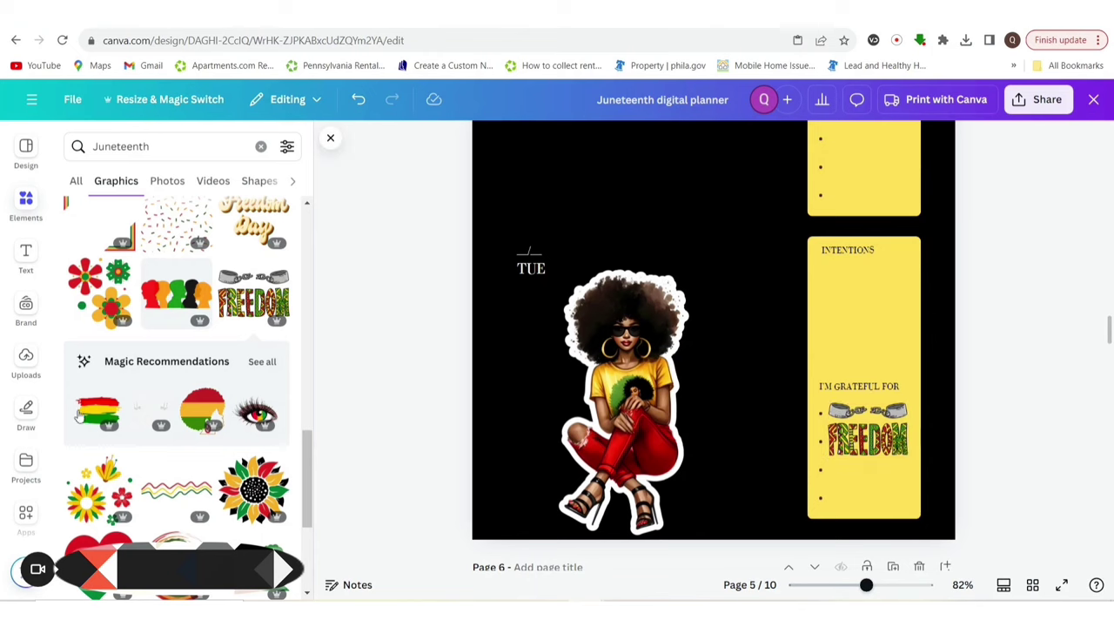
- Add the green, red and yellow lips graphic with the JUNETEENTH lettering, scaled down beside the seated woman
{"action": "scroll", "coordinate": [181, 439], "scroll_direction": "down", "scroll_amount": 3}
{"action": "scroll", "coordinate": [181, 439], "scroll_direction": "down", "scroll_amount": 4}
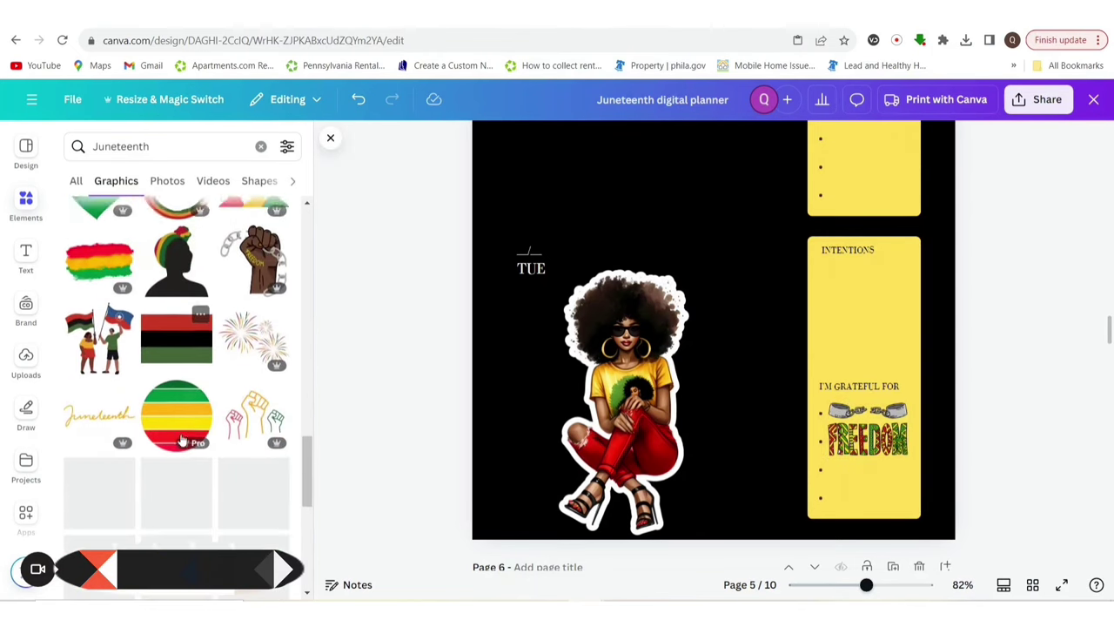
{"action": "scroll", "coordinate": [178, 435], "scroll_direction": "down", "scroll_amount": 1}
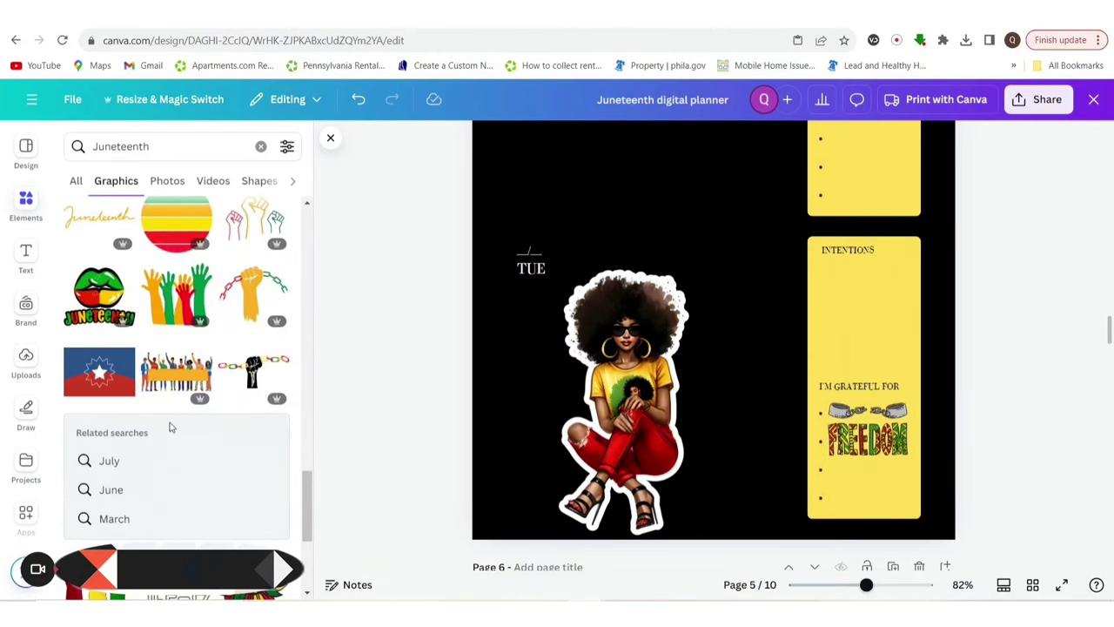
{"action": "left_click", "coordinate": [104, 305]}
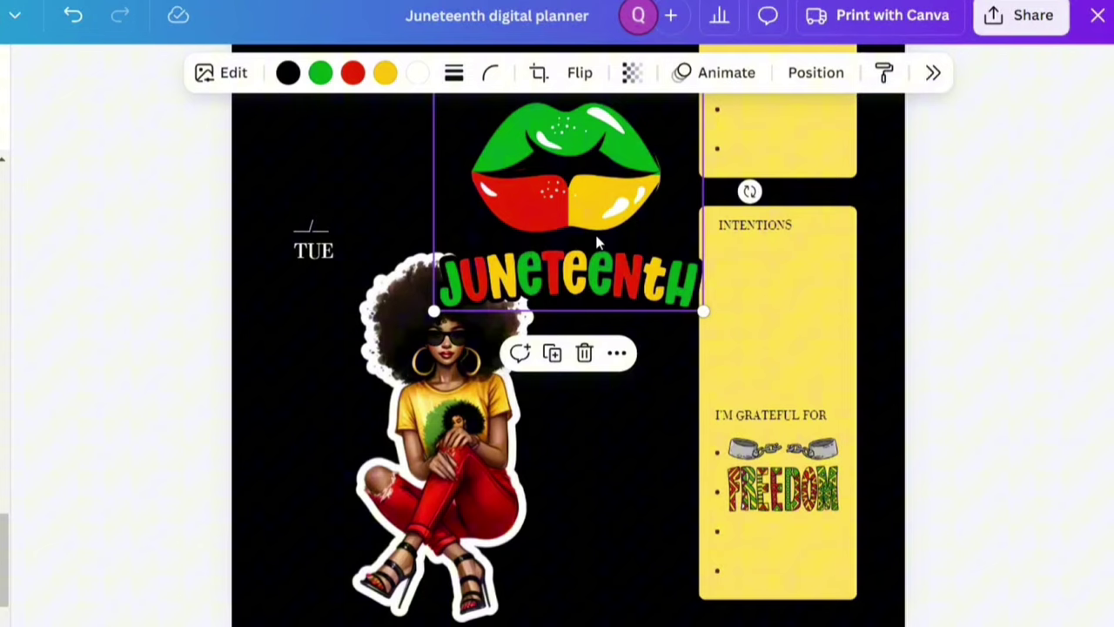
{"action": "left_click_drag", "start_coordinate": [597, 244], "coordinate": [573, 504]}
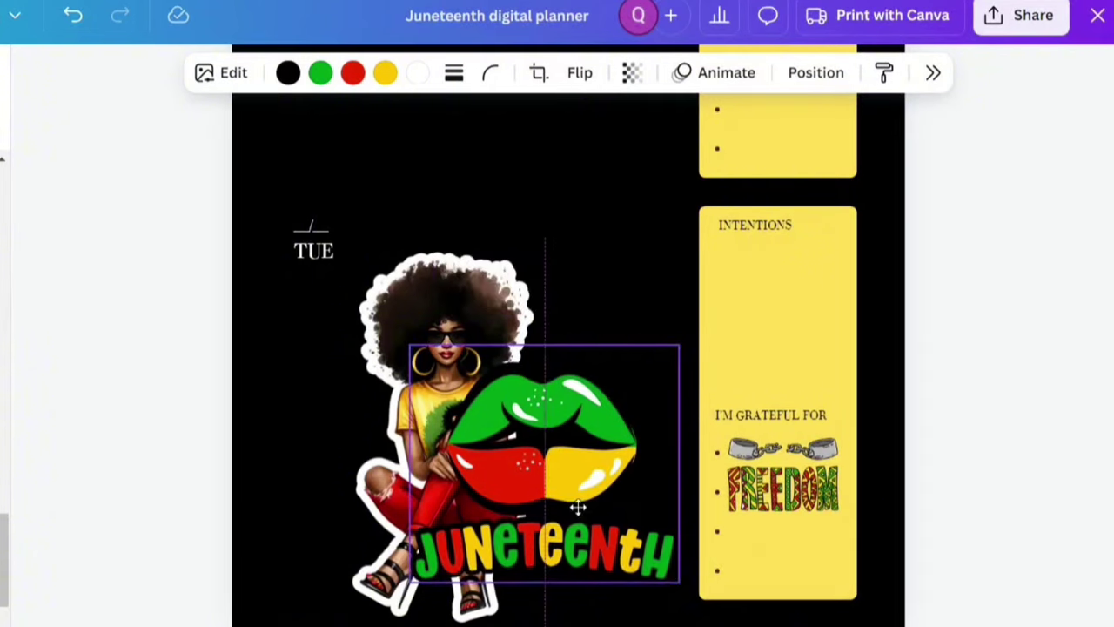
{"action": "left_click_drag", "start_coordinate": [681, 581], "coordinate": [540, 461]}
{"action": "left_click_drag", "start_coordinate": [406, 429], "coordinate": [581, 437]}
{"action": "left_click", "coordinate": [1034, 548]}
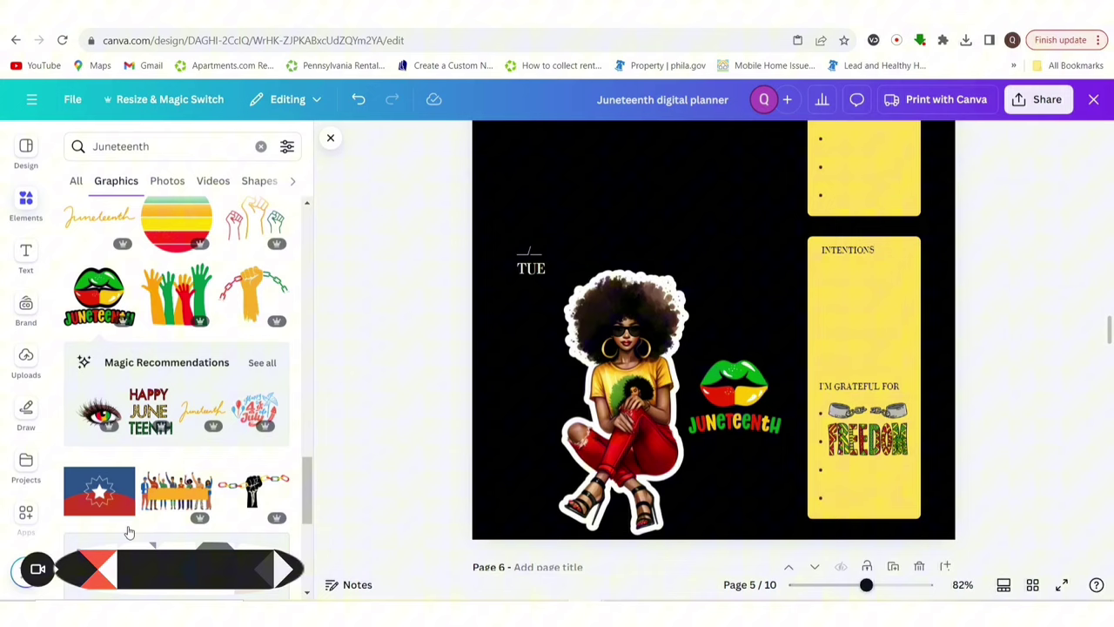
- Add the red, yellow and green raised fists graphic, shrunk and placed directly below the Juneteenth lips
{"action": "scroll", "coordinate": [120, 408], "scroll_direction": "down", "scroll_amount": 1}
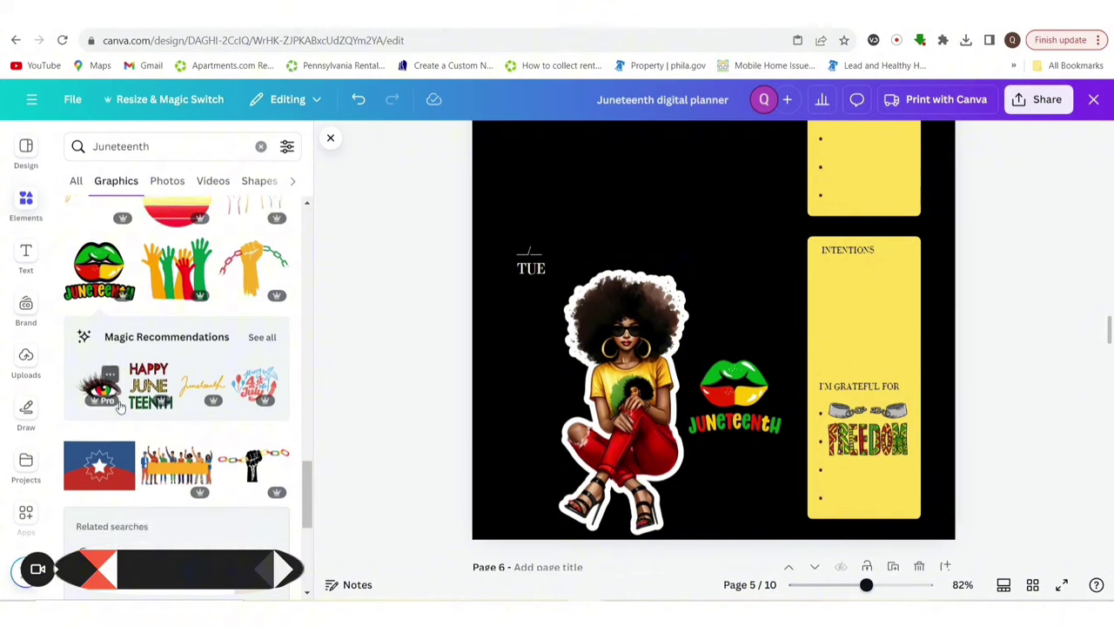
{"action": "scroll", "coordinate": [120, 409], "scroll_direction": "down", "scroll_amount": 5}
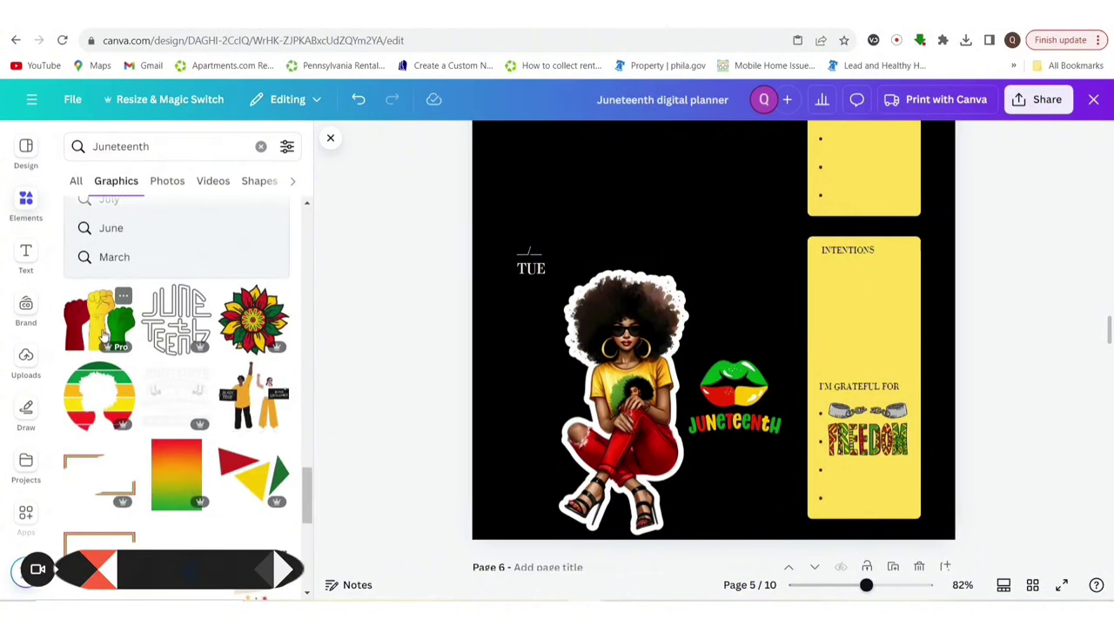
{"action": "left_click", "coordinate": [104, 333]}
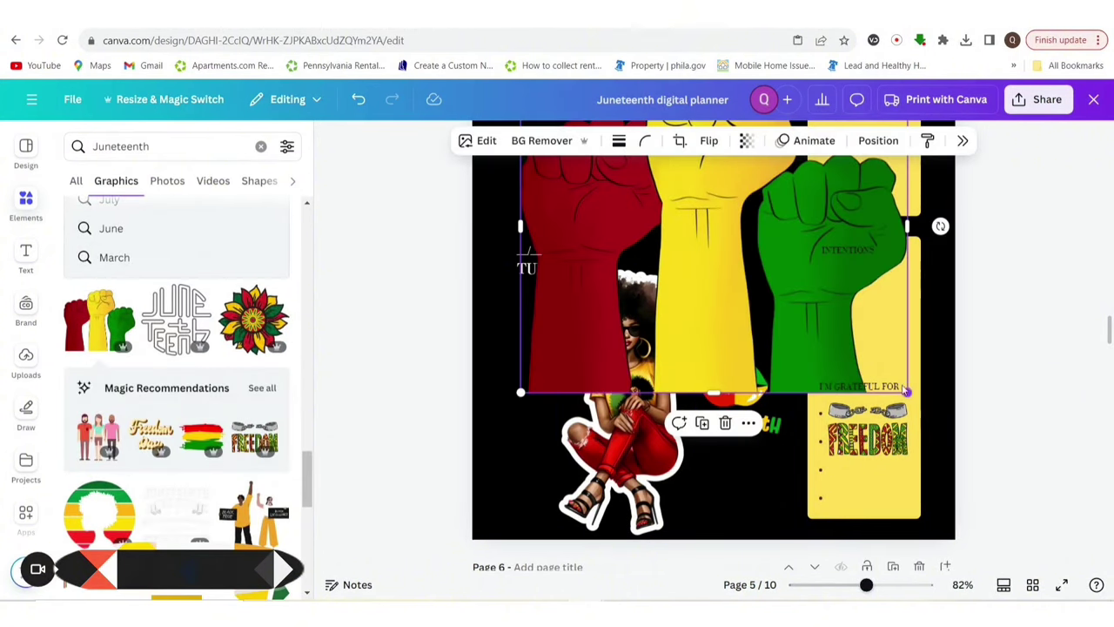
{"action": "left_click_drag", "start_coordinate": [906, 392], "coordinate": [702, 214]}
{"action": "left_click_drag", "start_coordinate": [683, 261], "coordinate": [755, 481]}
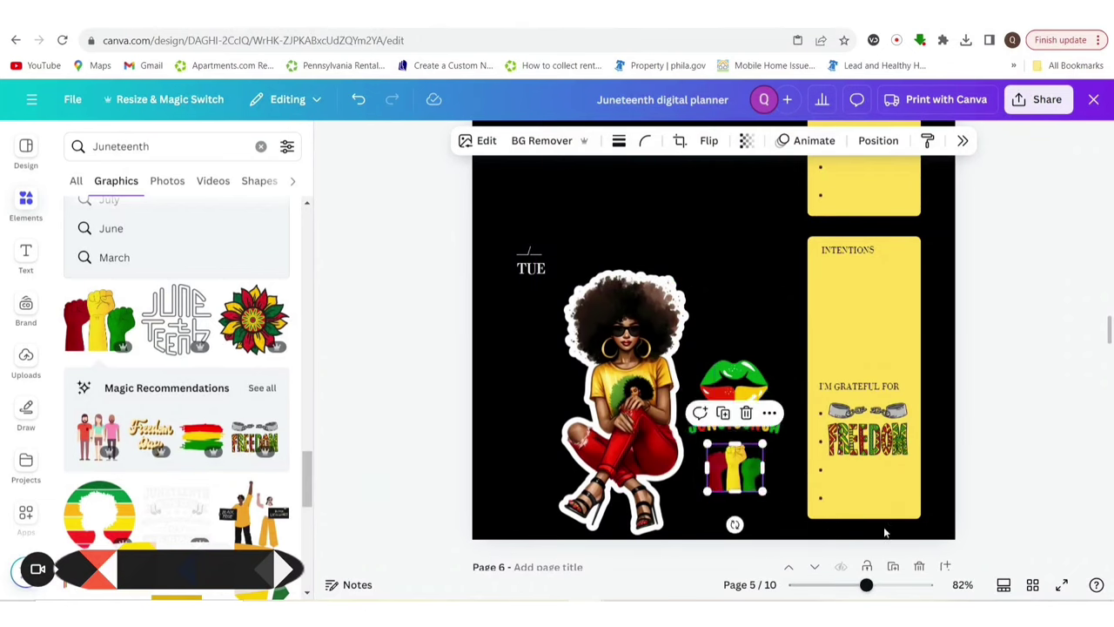
{"action": "left_click", "coordinate": [1027, 470]}
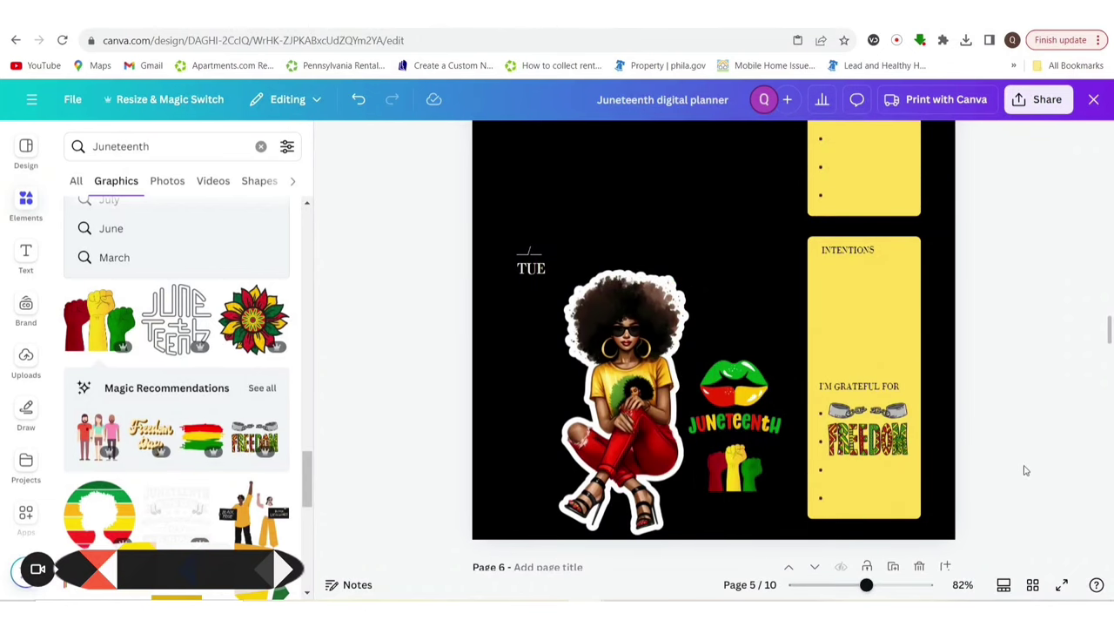
- Move the Juneteenth lips graphic up slightly and enlarge the raised fists beneath it
{"action": "left_click", "coordinate": [712, 402]}
{"action": "left_click", "coordinate": [734, 462]}
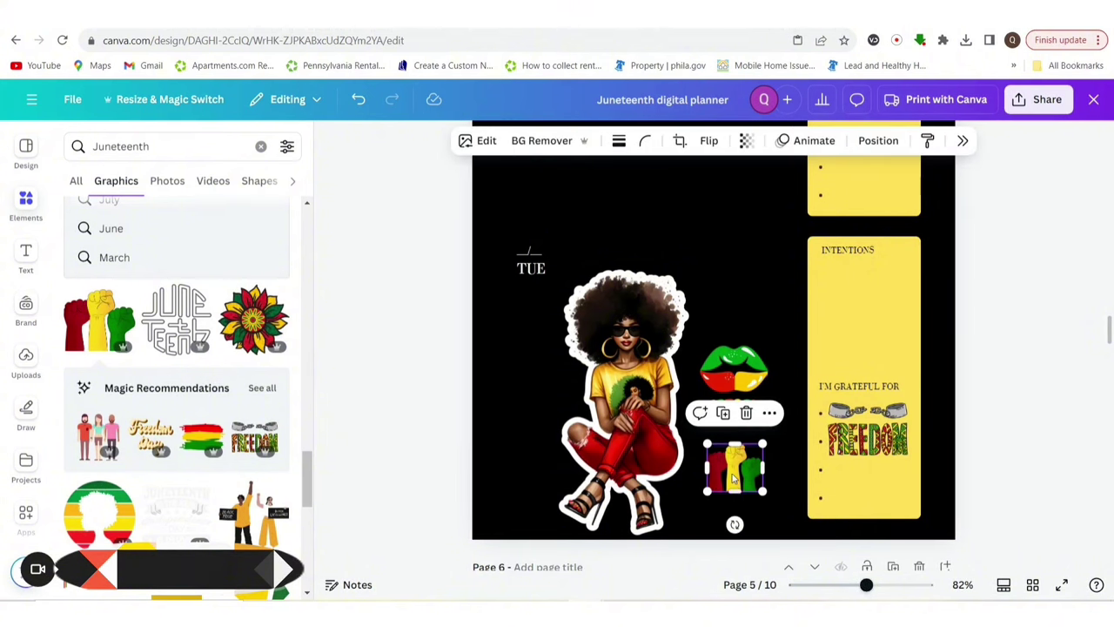
{"action": "left_click_drag", "start_coordinate": [709, 491], "coordinate": [731, 482]}
{"action": "left_click", "coordinate": [351, 440]}
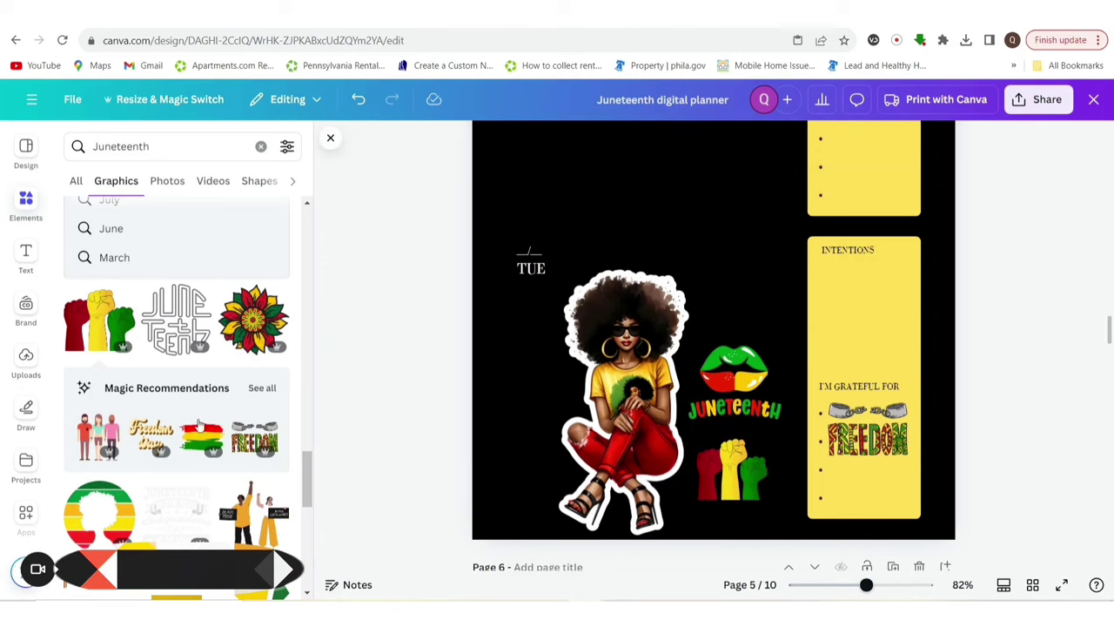
- Search the element graphics for "Girl quotes"
{"action": "scroll", "coordinate": [157, 247], "scroll_direction": "down", "scroll_amount": 3}
{"action": "scroll", "coordinate": [157, 246], "scroll_direction": "up", "scroll_amount": 5}
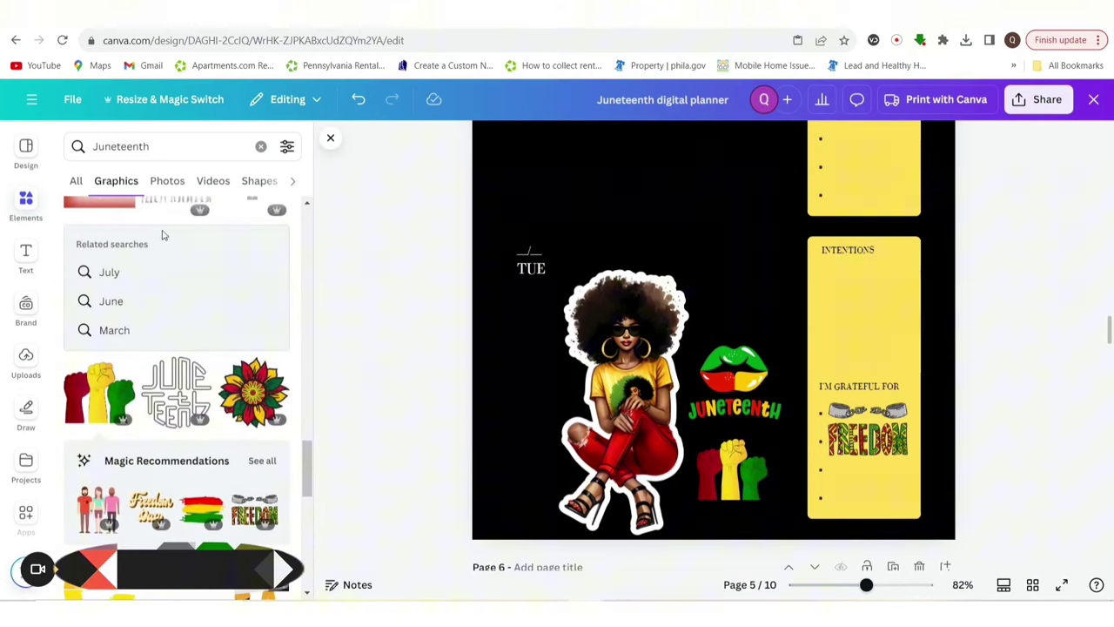
{"action": "left_click", "coordinate": [153, 148]}
{"action": "type", "text": "gir"}
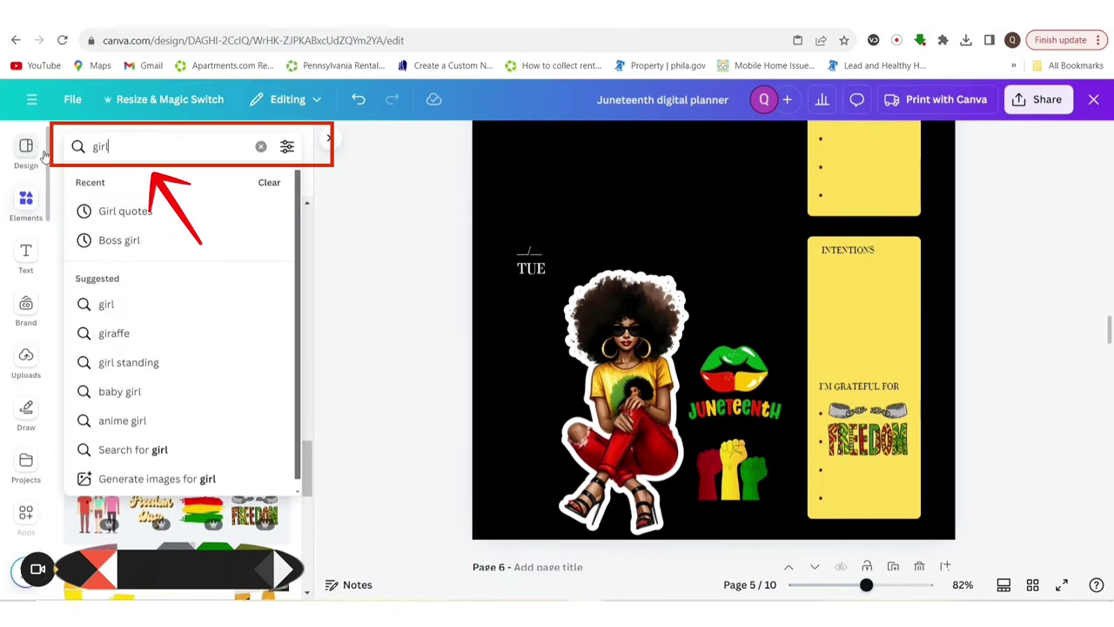
{"action": "left_click", "coordinate": [120, 213]}
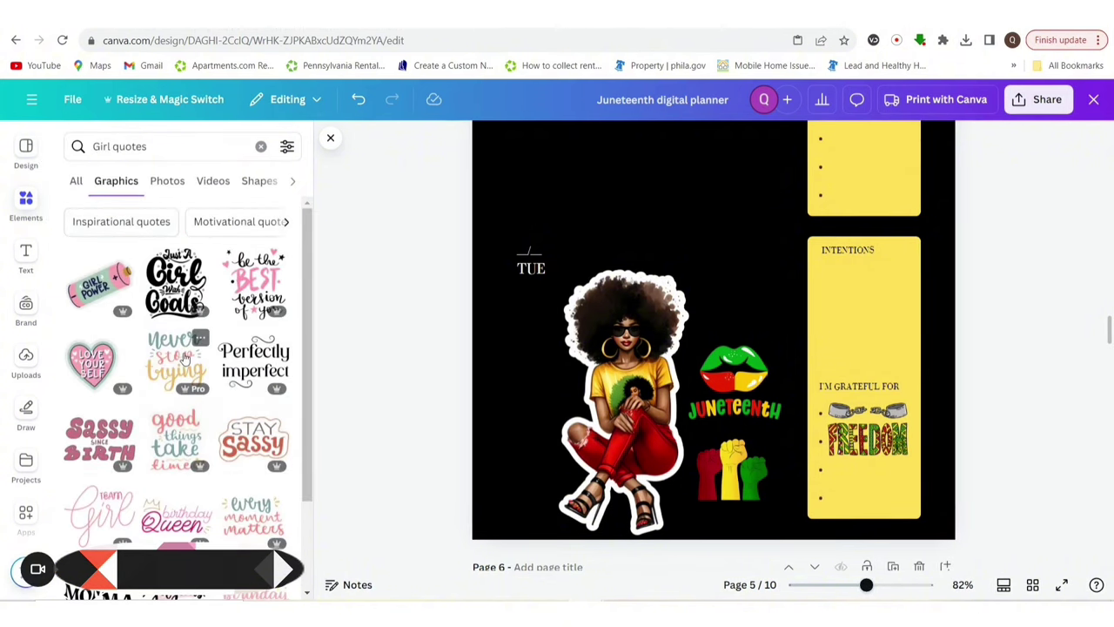
- Add the "never stop trying" quote graphic, scaled down to fit the yellow box under INTENTIONS
{"action": "left_click", "coordinate": [179, 383]}
{"action": "left_click_drag", "start_coordinate": [713, 245], "coordinate": [809, 368]}
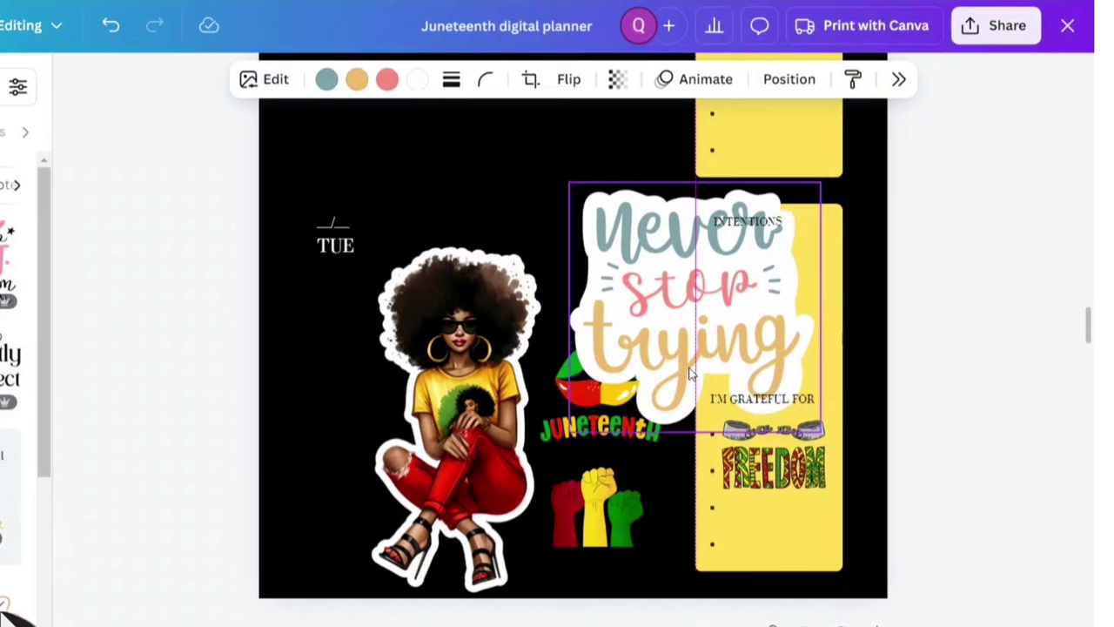
{"action": "left_click_drag", "start_coordinate": [690, 372], "coordinate": [692, 374]}
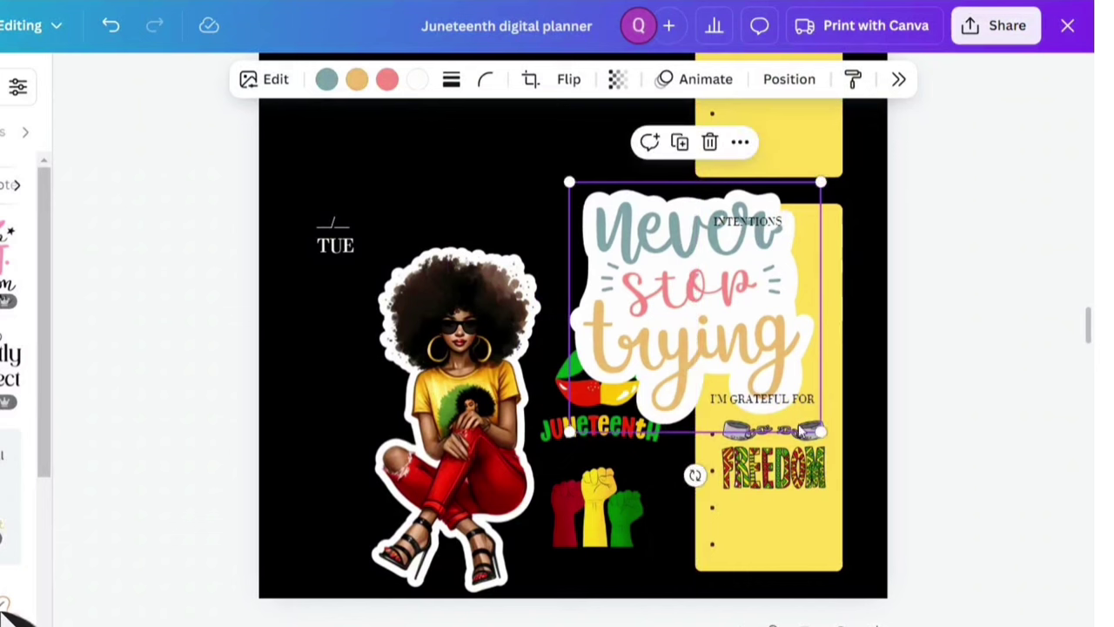
{"action": "left_click_drag", "start_coordinate": [821, 431], "coordinate": [659, 272]}
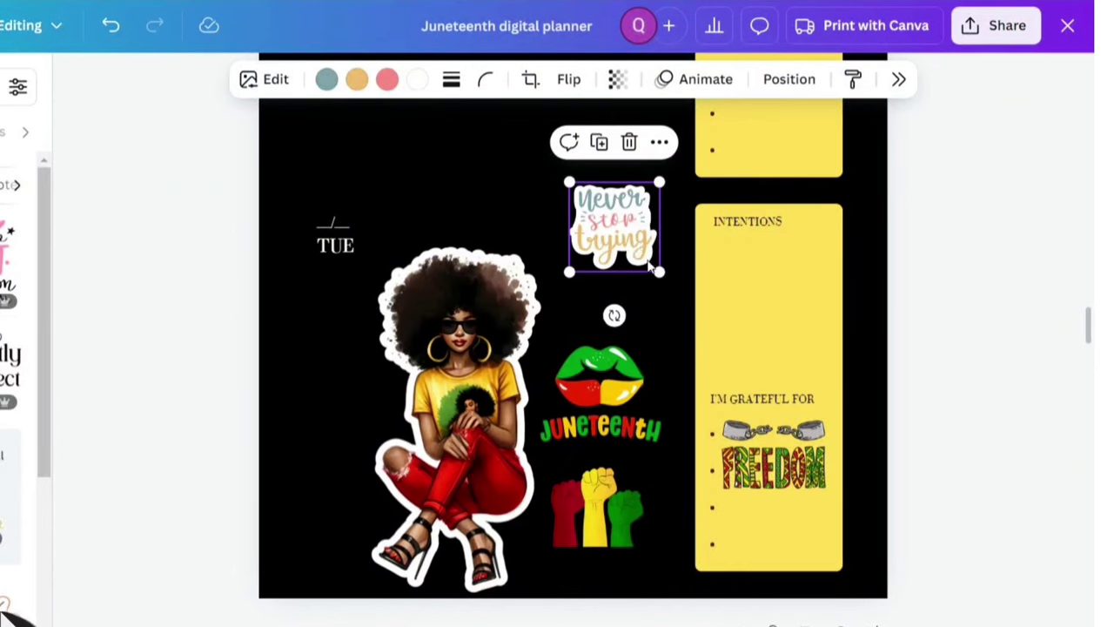
{"action": "left_click_drag", "start_coordinate": [650, 207], "coordinate": [834, 233]}
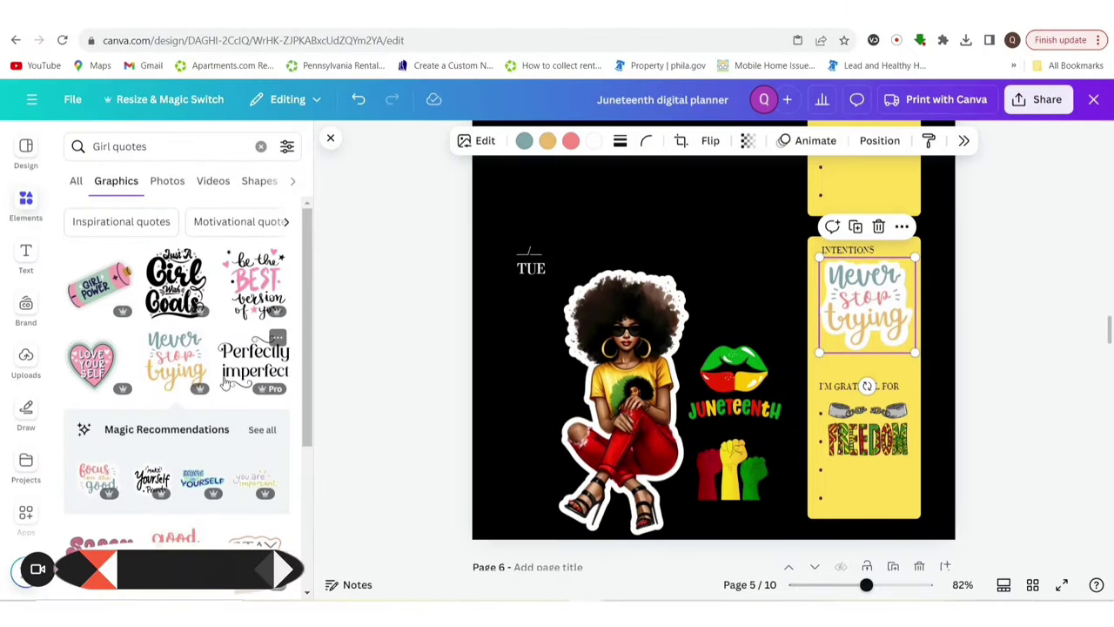
- Recolor the quote graphic using the photo colors, with "never" in yellow and "trying" in red
{"action": "left_click", "coordinate": [524, 140]}
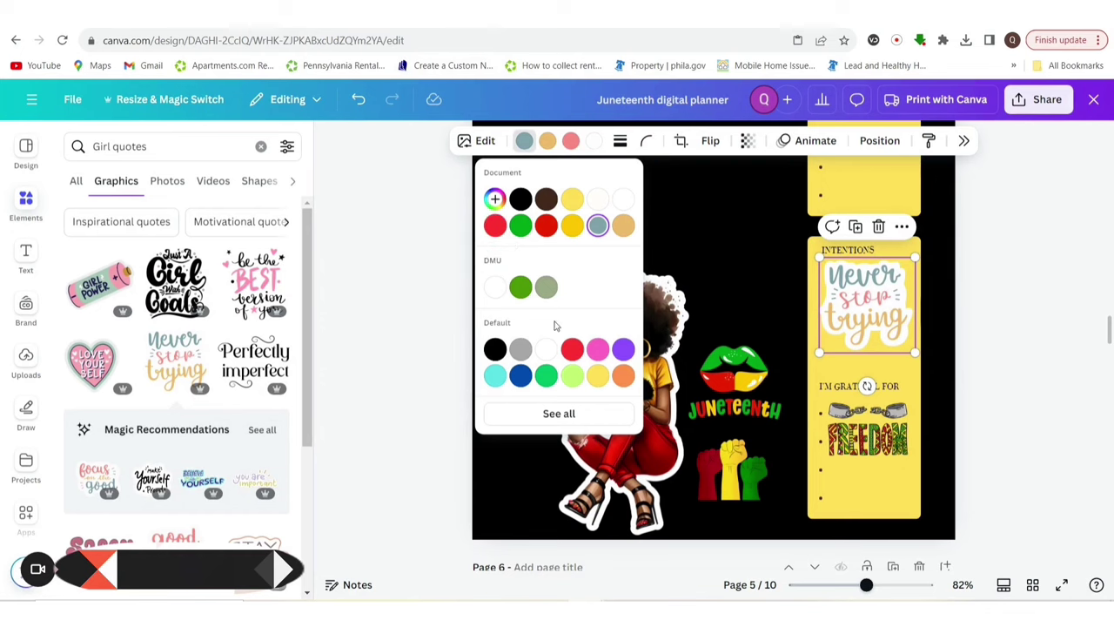
{"action": "left_click", "coordinate": [561, 414]}
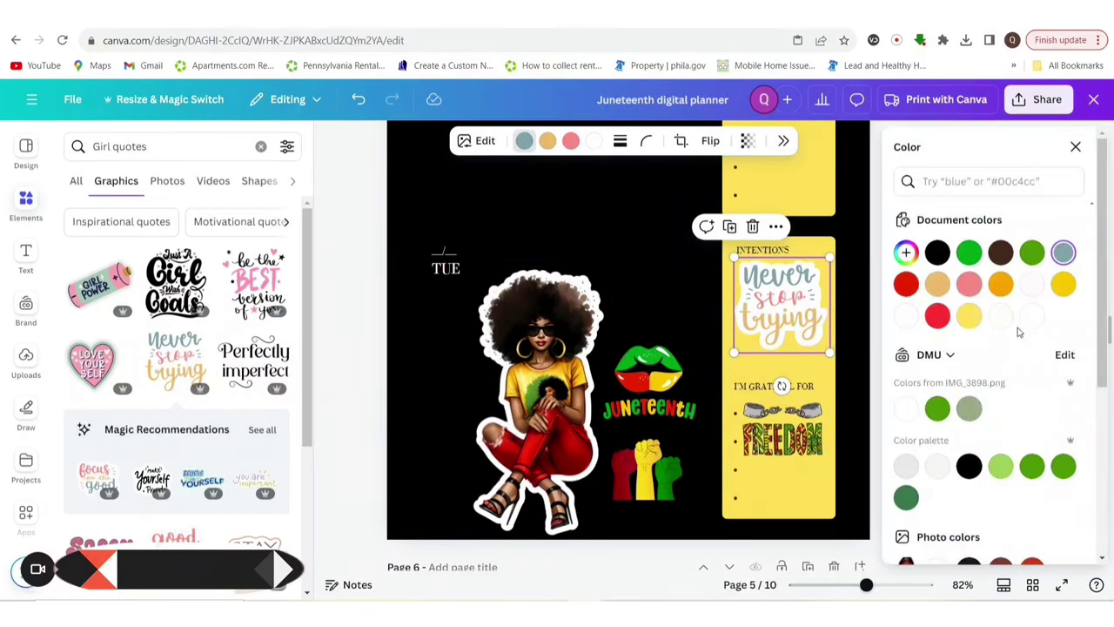
{"action": "scroll", "coordinate": [1014, 344], "scroll_direction": "down", "scroll_amount": 3}
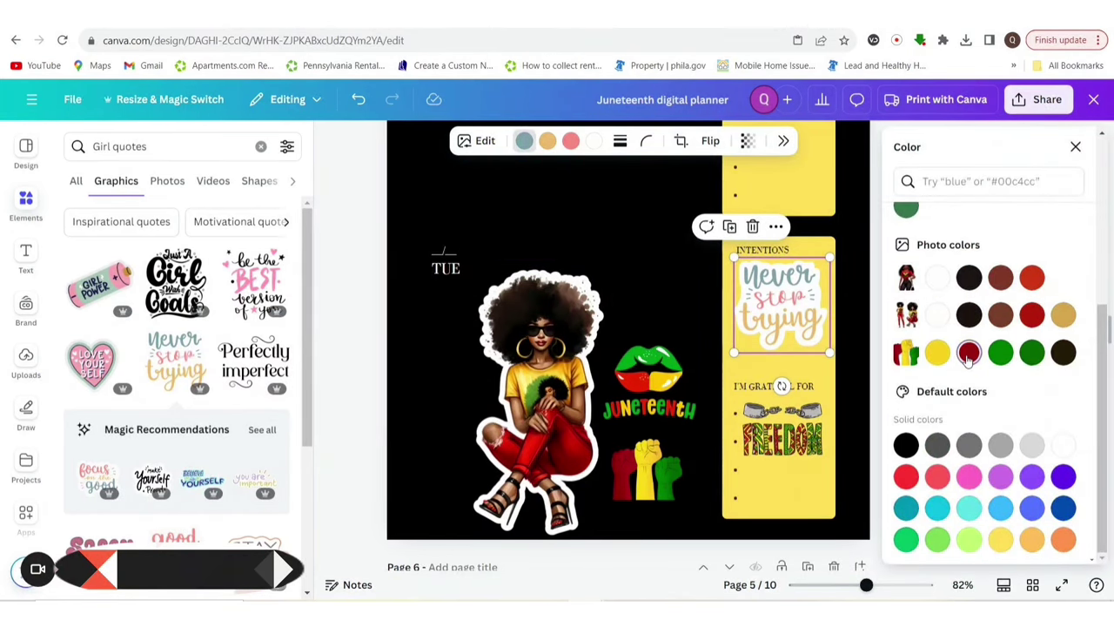
{"action": "left_click", "coordinate": [968, 355]}
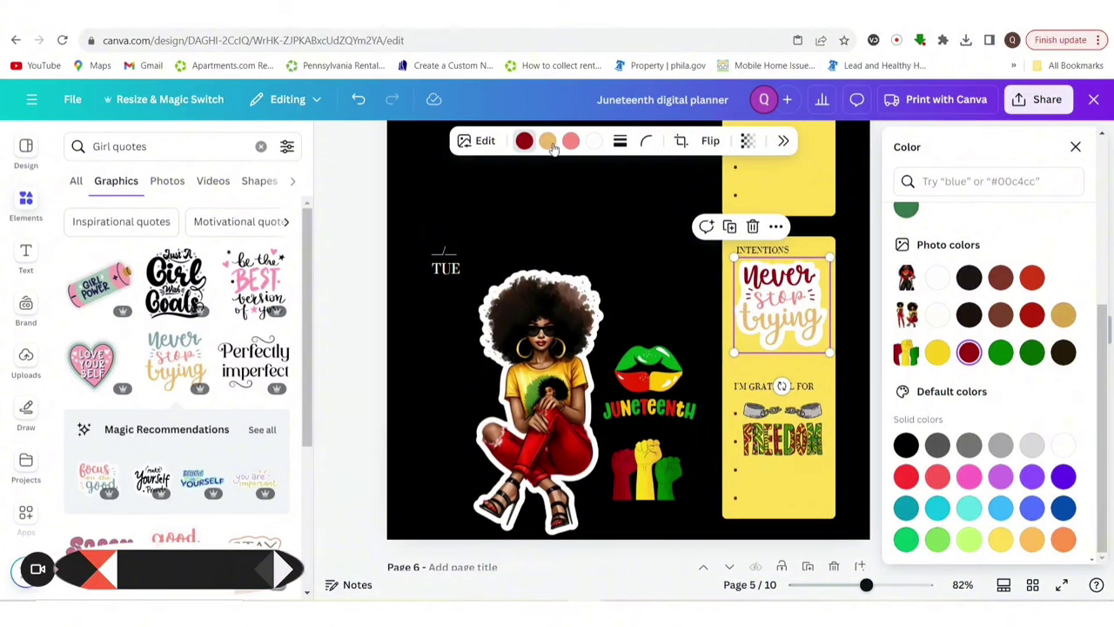
{"action": "left_click", "coordinate": [1027, 319]}
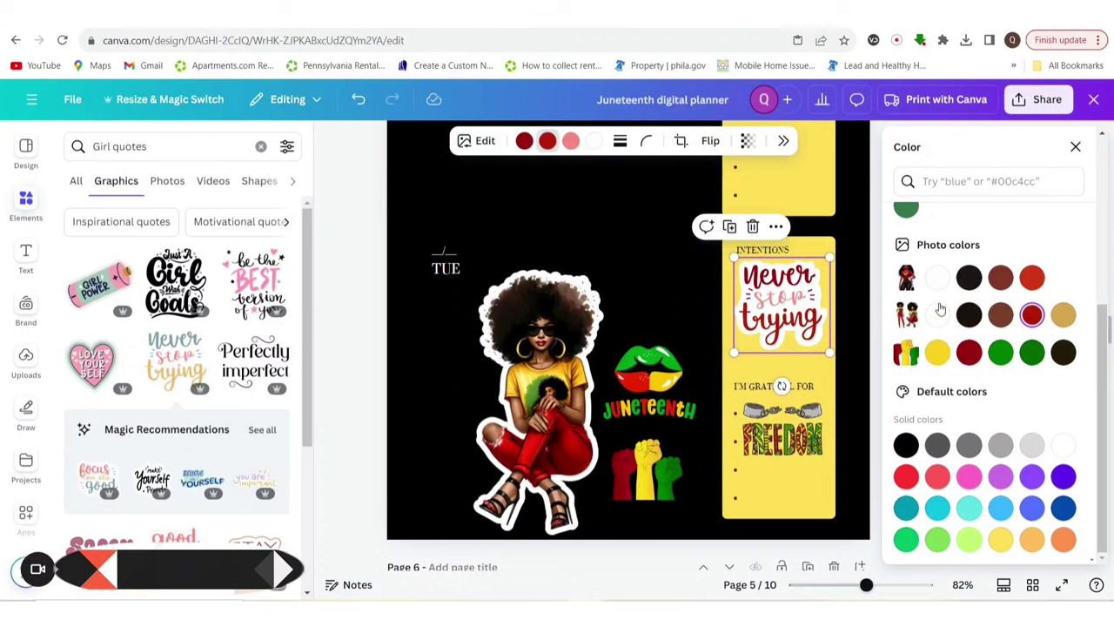
{"action": "left_click", "coordinate": [524, 140]}
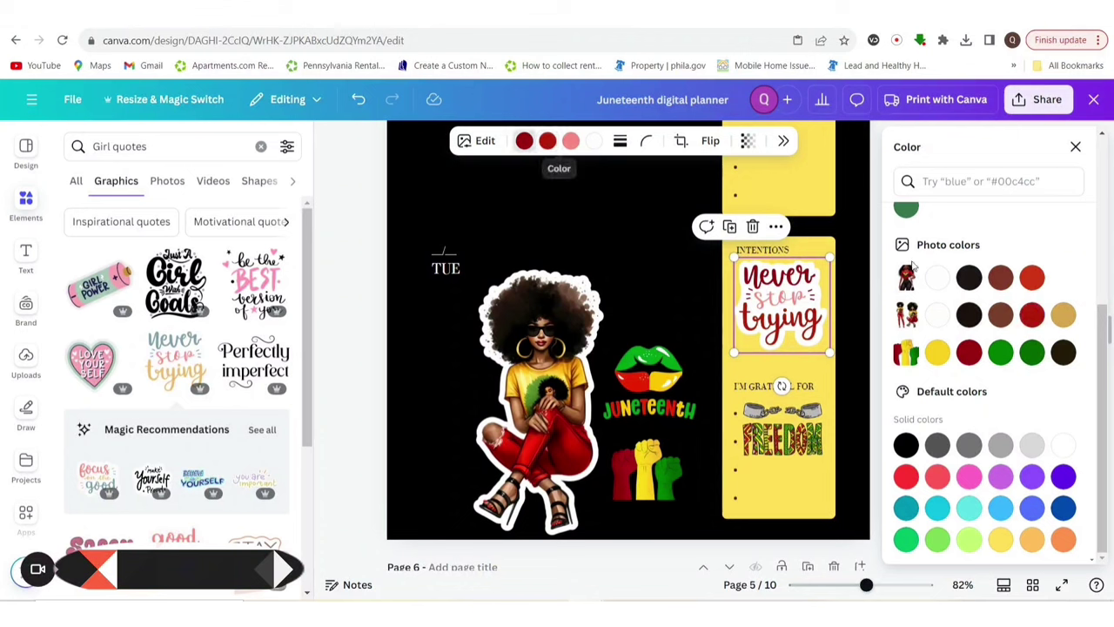
{"action": "left_click", "coordinate": [937, 352]}
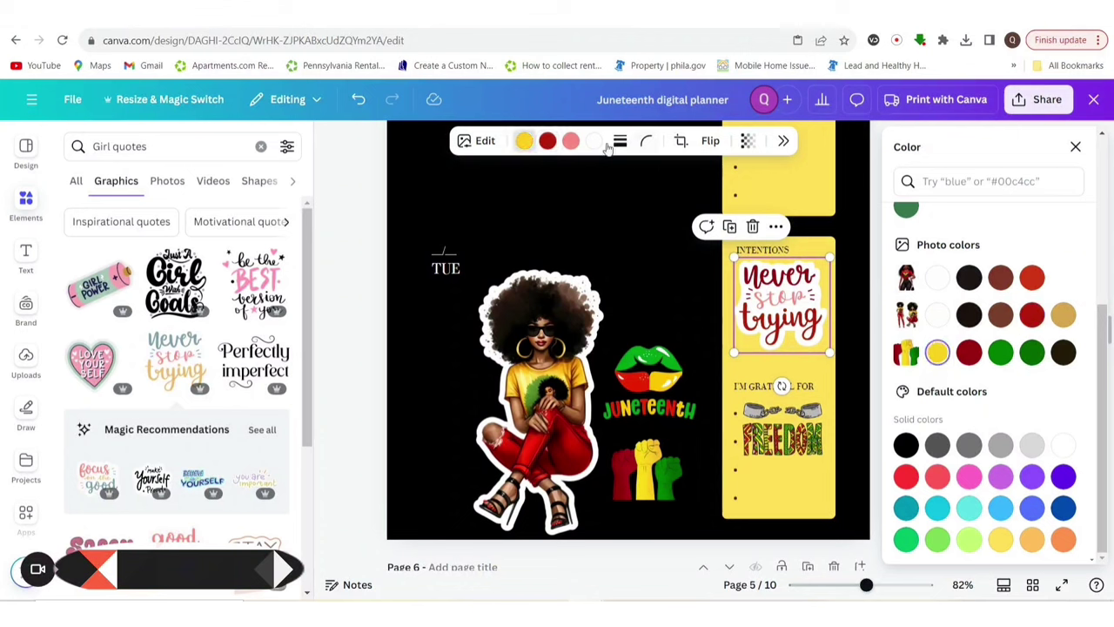
- Try green for the quote graphic's backing, restore it to white, and recolor the word "stop" green
{"action": "left_click", "coordinate": [1000, 352]}
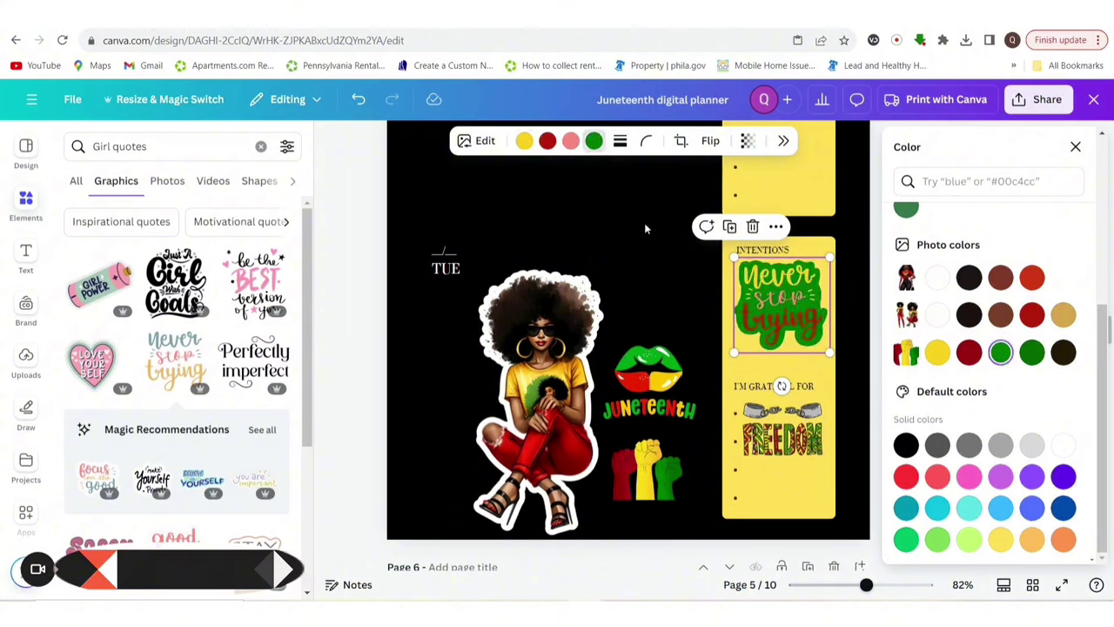
{"action": "left_click", "coordinate": [937, 314]}
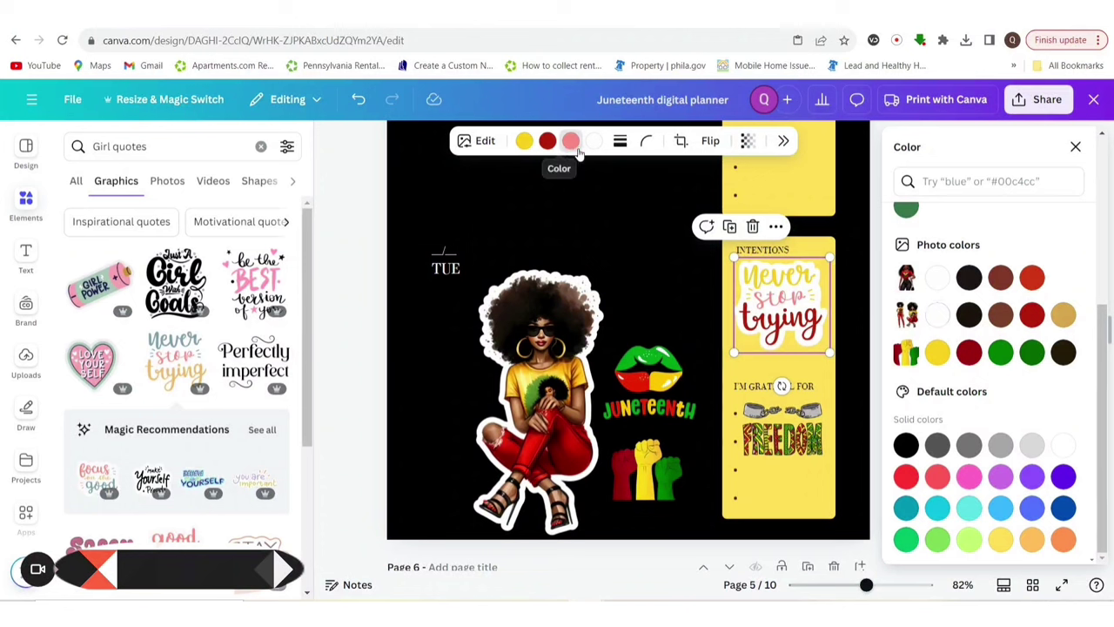
{"action": "left_click", "coordinate": [999, 353]}
{"action": "left_click", "coordinate": [687, 274]}
{"action": "left_click", "coordinate": [779, 305]}
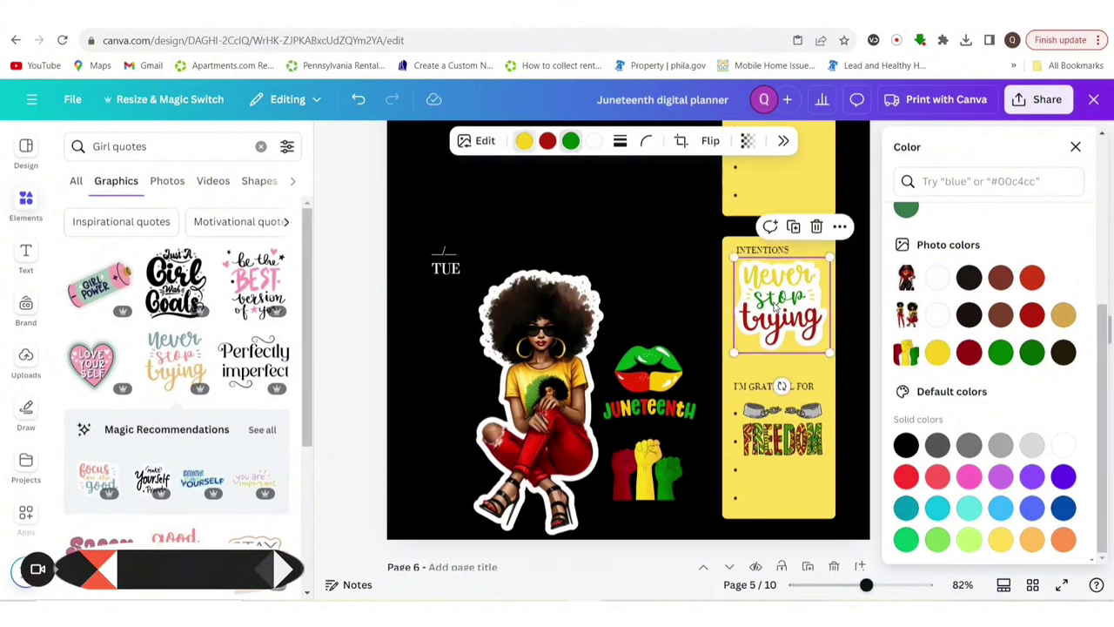
- Deselect the quote graphic and close the color options and the element library
{"action": "left_click", "coordinate": [738, 521]}
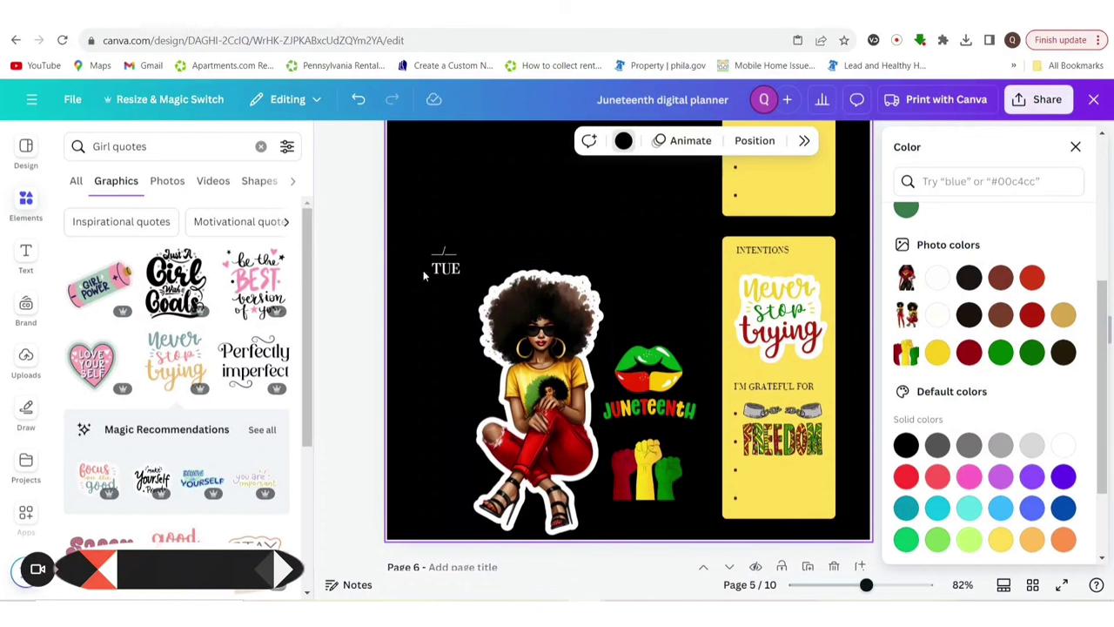
{"action": "left_click", "coordinate": [1076, 146]}
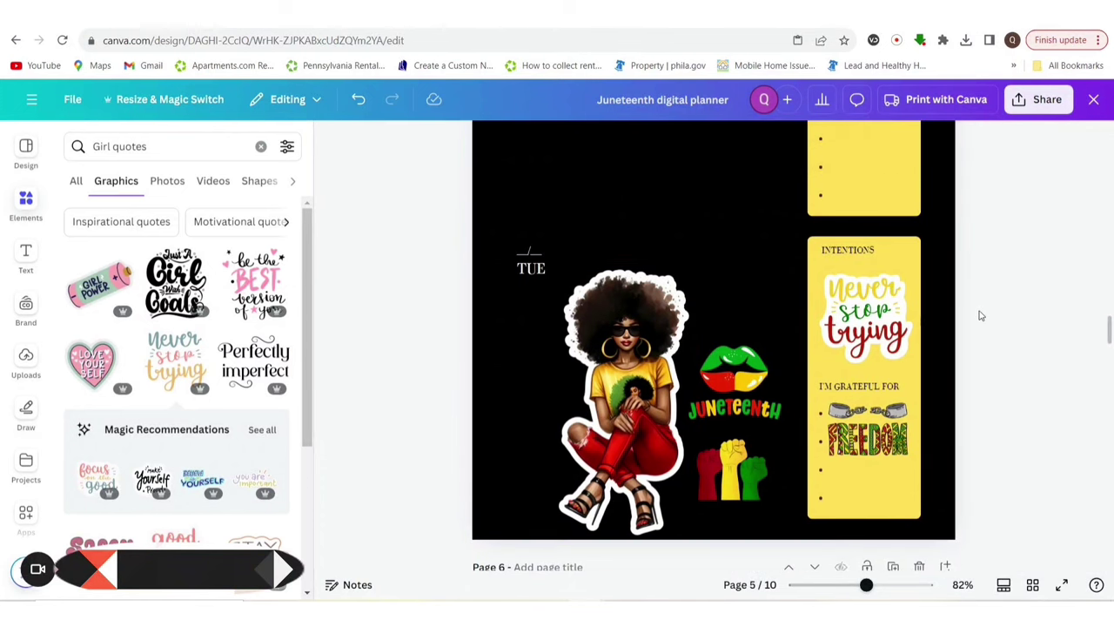
{"action": "scroll", "coordinate": [979, 315], "scroll_direction": "up", "scroll_amount": 1}
{"action": "scroll", "coordinate": [979, 317], "scroll_direction": "up", "scroll_amount": 1}
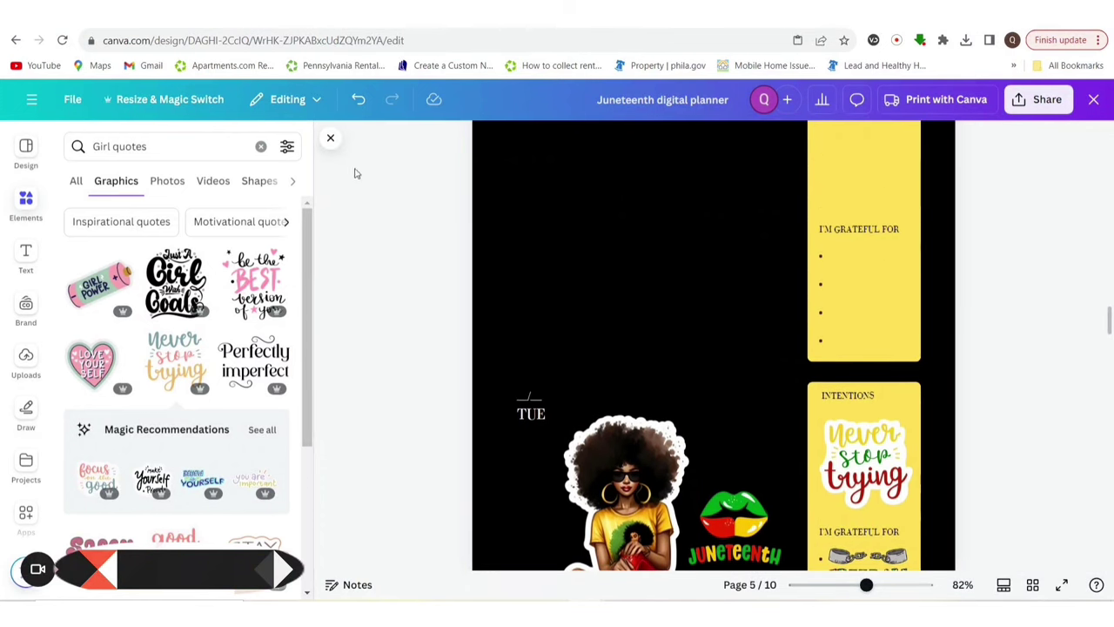
{"action": "left_click", "coordinate": [331, 140]}
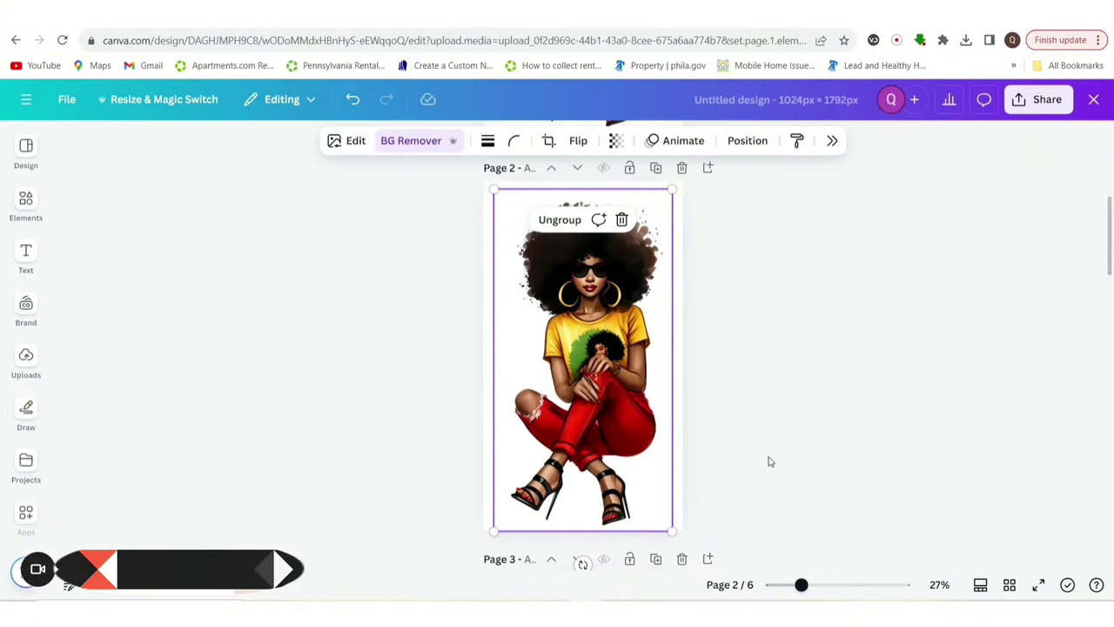
- Copy the woman in the red T-shirt from page 3 of the untitled image design and paste her onto the planner's page 5
{"action": "scroll", "coordinate": [763, 450], "scroll_direction": "down", "scroll_amount": 5}
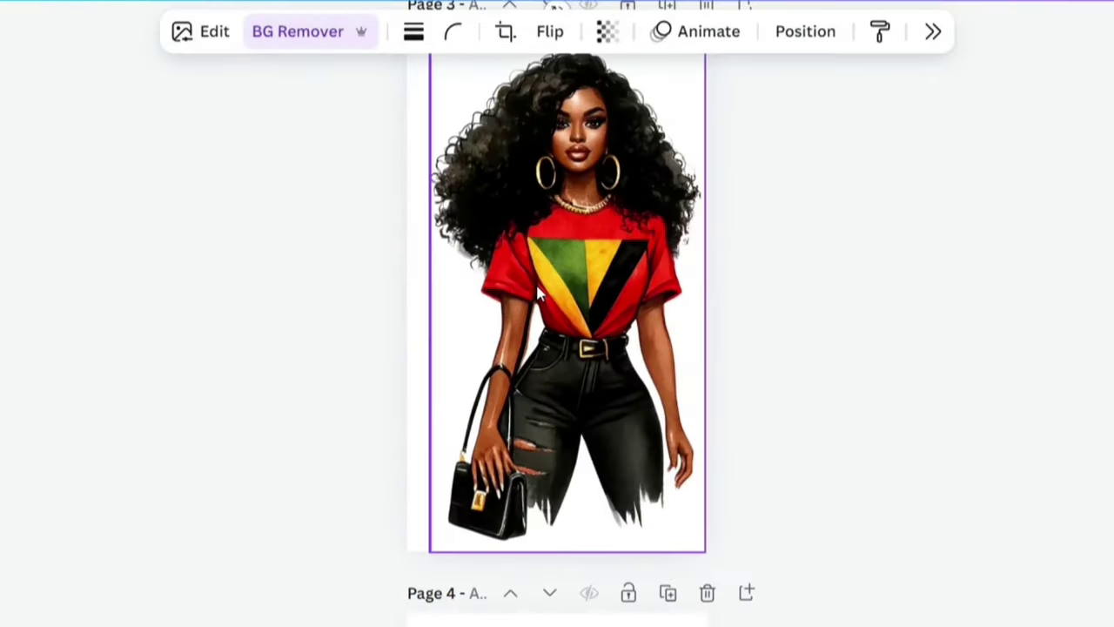
{"action": "left_click", "coordinate": [572, 315]}
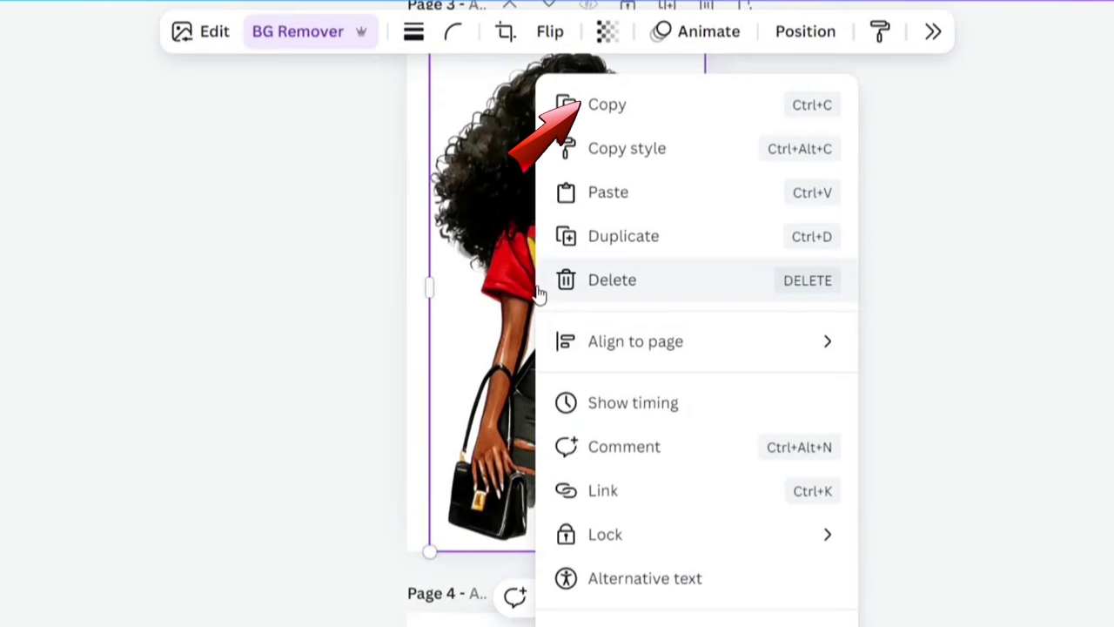
{"action": "left_click", "coordinate": [604, 109]}
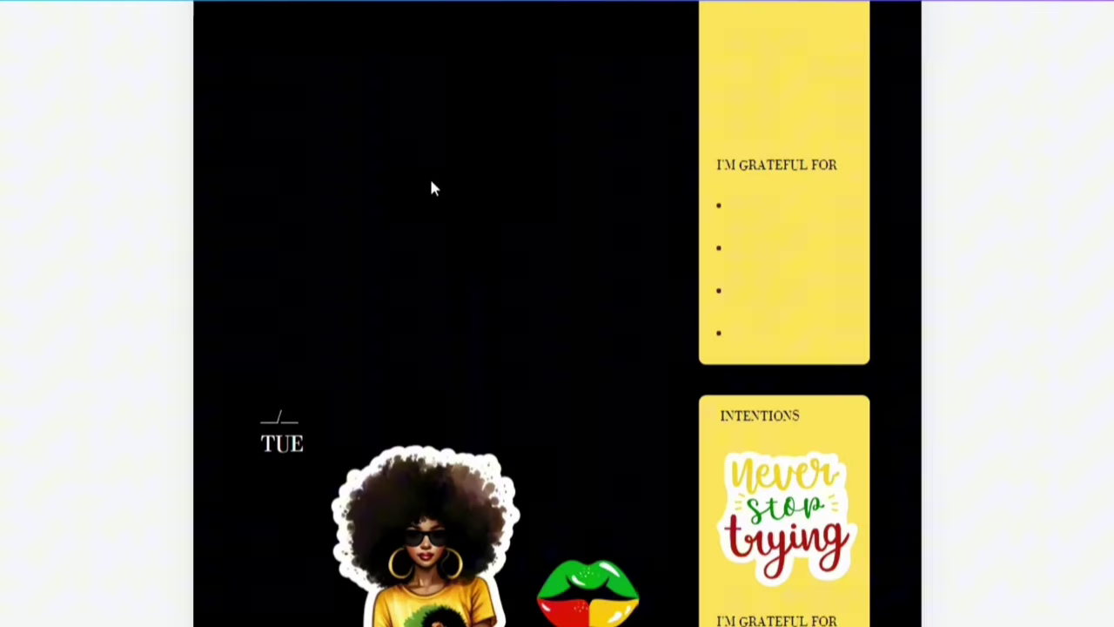
{"action": "scroll", "coordinate": [431, 188], "scroll_direction": "up", "scroll_amount": 5}
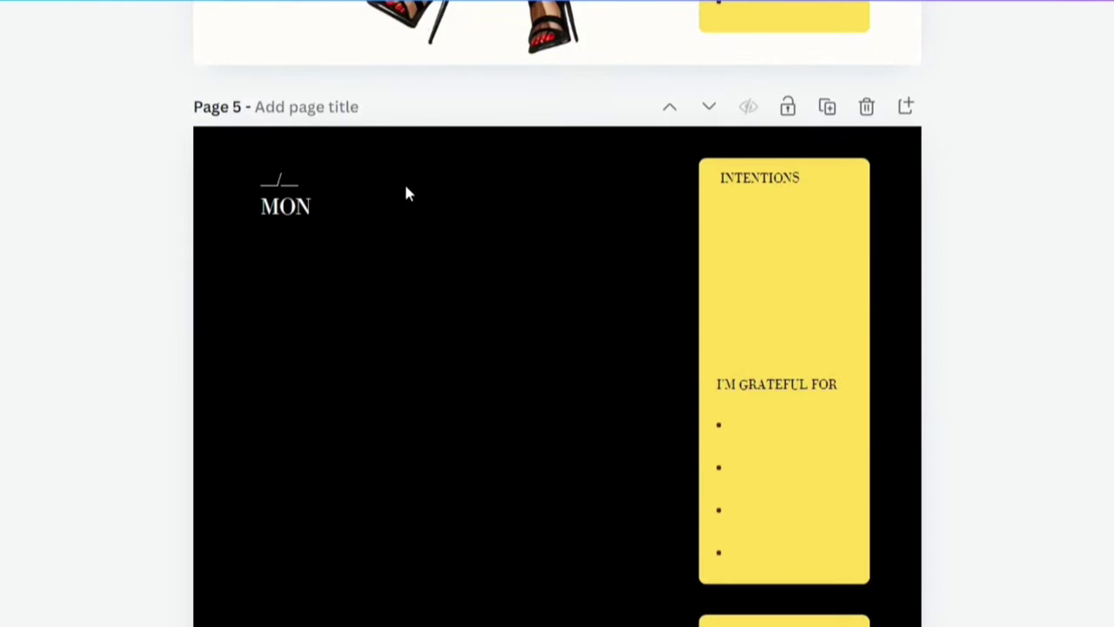
{"action": "left_click", "coordinate": [367, 246]}
{"action": "right_click", "coordinate": [367, 245]}
{"action": "left_click", "coordinate": [433, 383]}
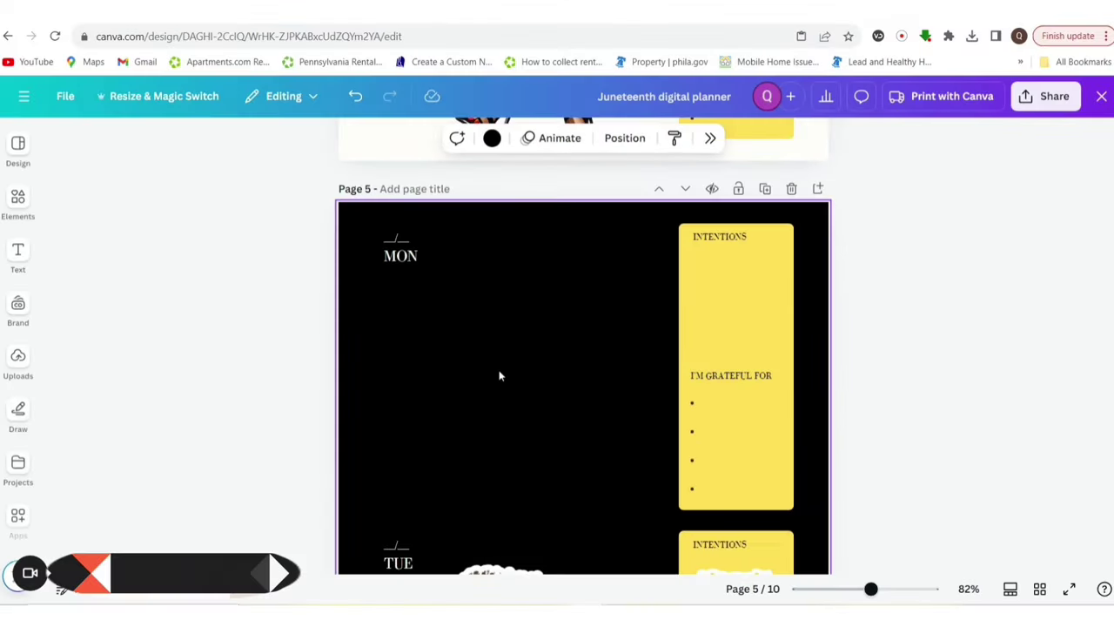
- Scale the pasted woman down to fit the Monday section and place her beside the MON heading
{"action": "scroll", "coordinate": [635, 540], "scroll_direction": "down", "scroll_amount": 3}
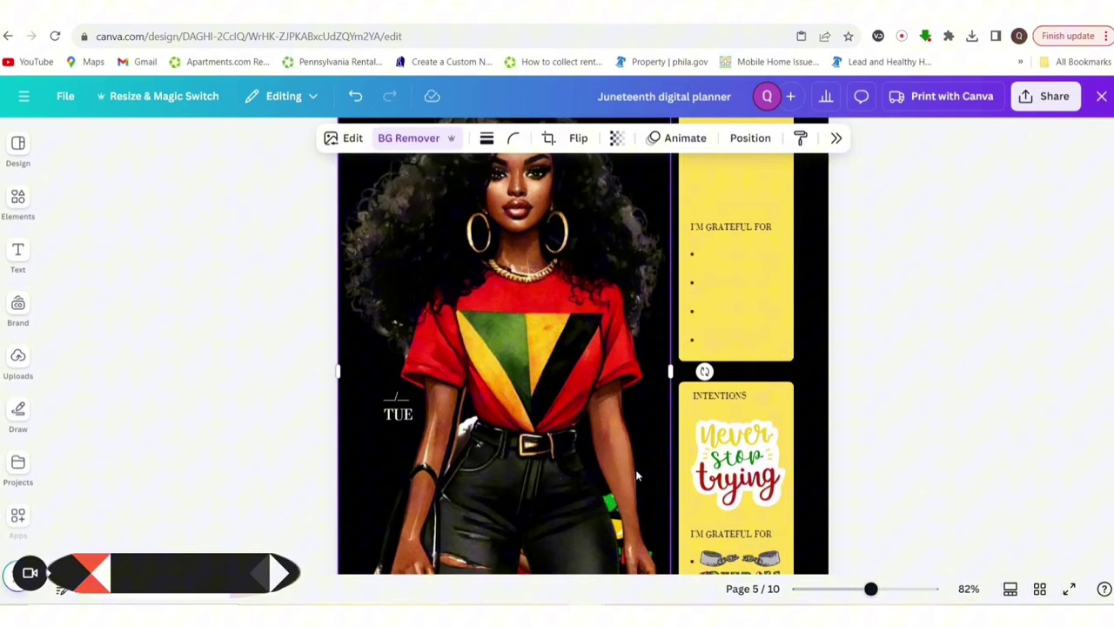
{"action": "scroll", "coordinate": [649, 491], "scroll_direction": "down", "scroll_amount": 2}
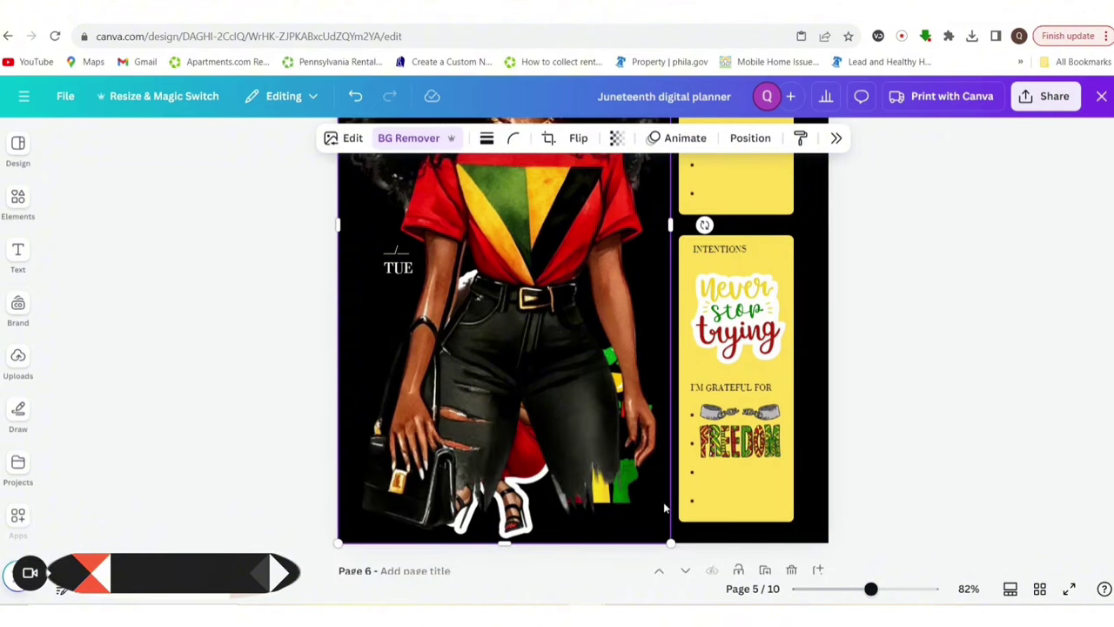
{"action": "left_click_drag", "start_coordinate": [671, 544], "coordinate": [497, 210]}
{"action": "scroll", "coordinate": [803, 334], "scroll_direction": "up", "scroll_amount": 1}
{"action": "scroll", "coordinate": [803, 334], "scroll_direction": "up", "scroll_amount": 2}
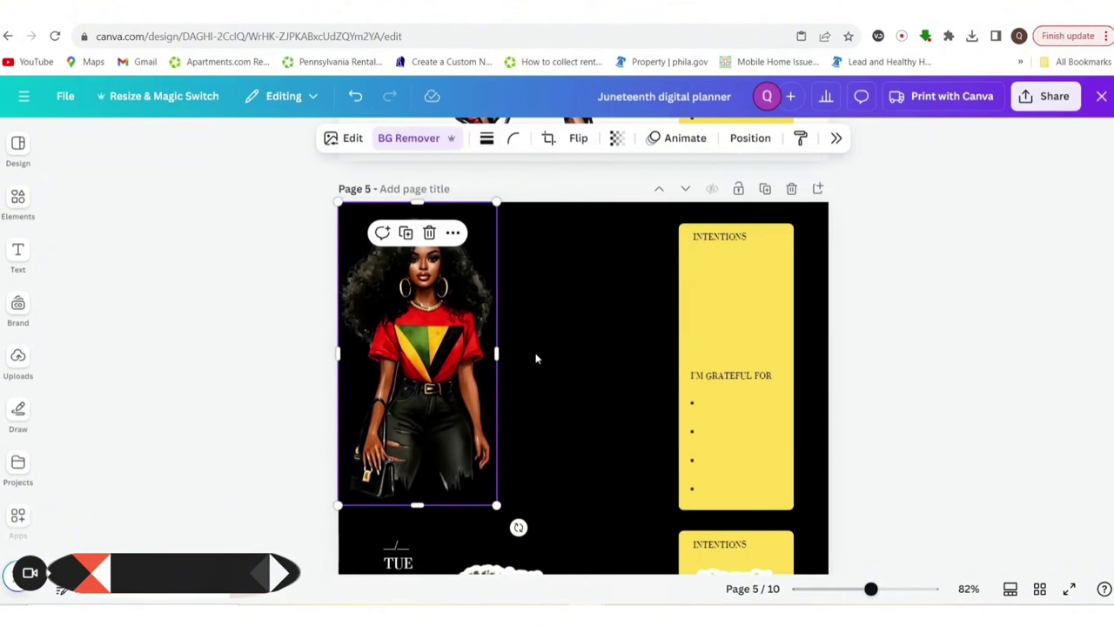
{"action": "left_click_drag", "start_coordinate": [433, 310], "coordinate": [519, 346]}
{"action": "left_click", "coordinate": [897, 398]}
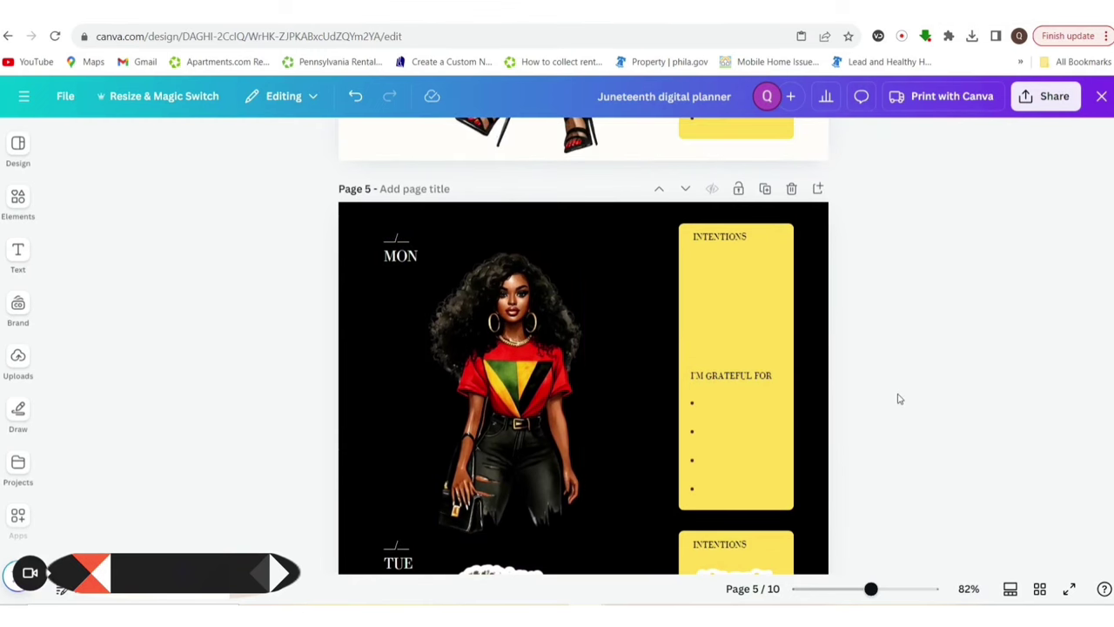
- Try the "Just A Girl With Goals" graphic, scaled down under Monday's INTENTIONS heading, and delete it
{"action": "scroll", "coordinate": [899, 398], "scroll_direction": "down", "scroll_amount": 2}
{"action": "scroll", "coordinate": [837, 383], "scroll_direction": "up", "scroll_amount": 1}
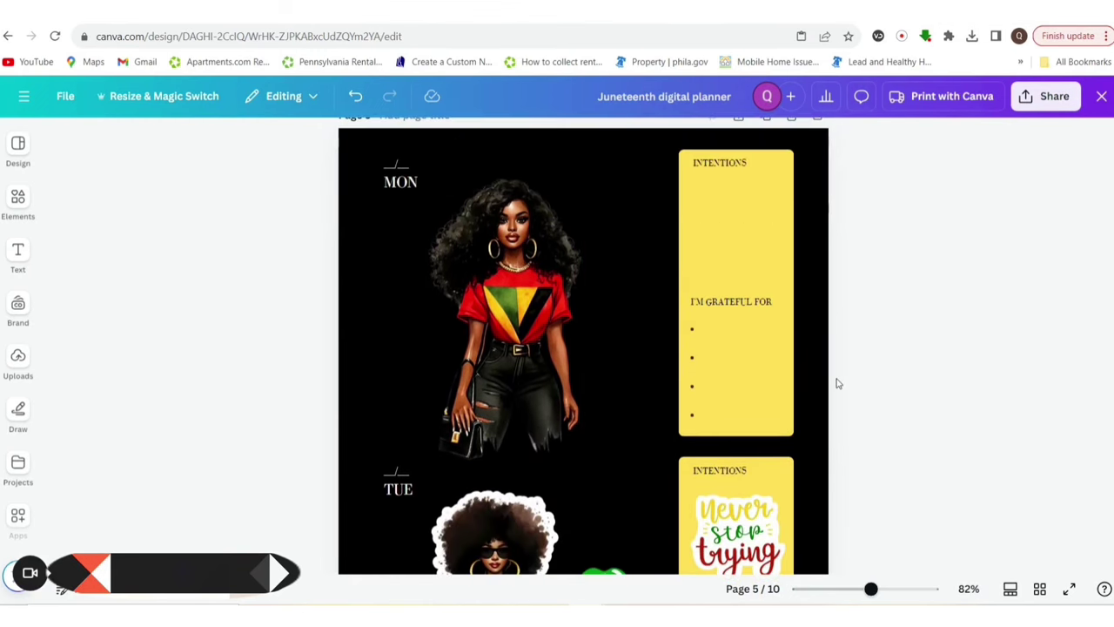
{"action": "left_click", "coordinate": [549, 314]}
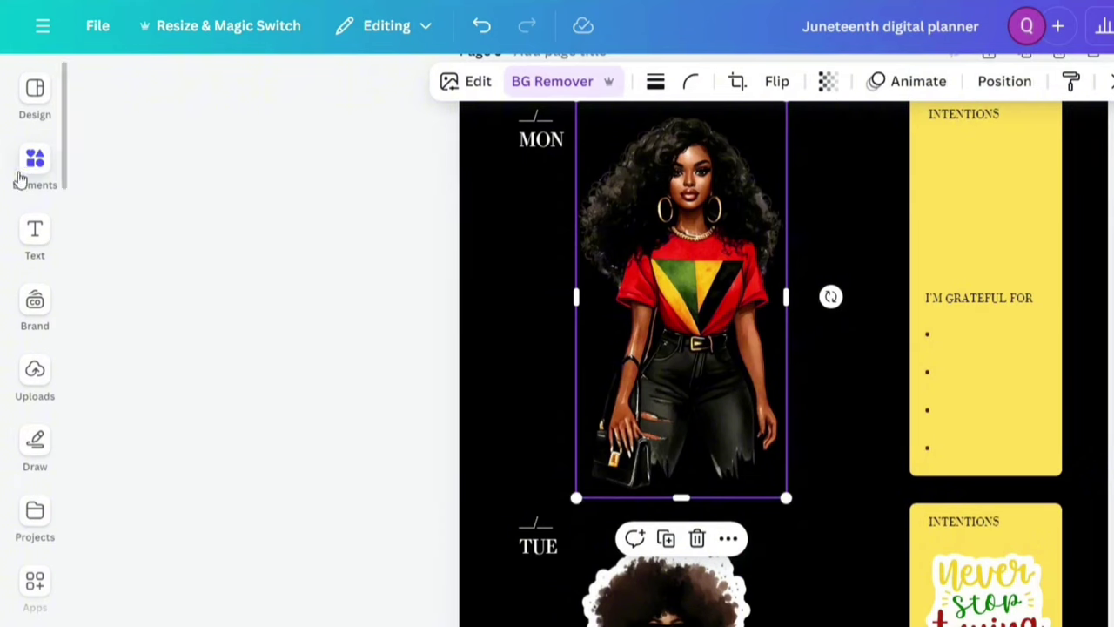
{"action": "left_click", "coordinate": [18, 199]}
{"action": "left_click", "coordinate": [17, 252]}
{"action": "left_click", "coordinate": [7, 170]}
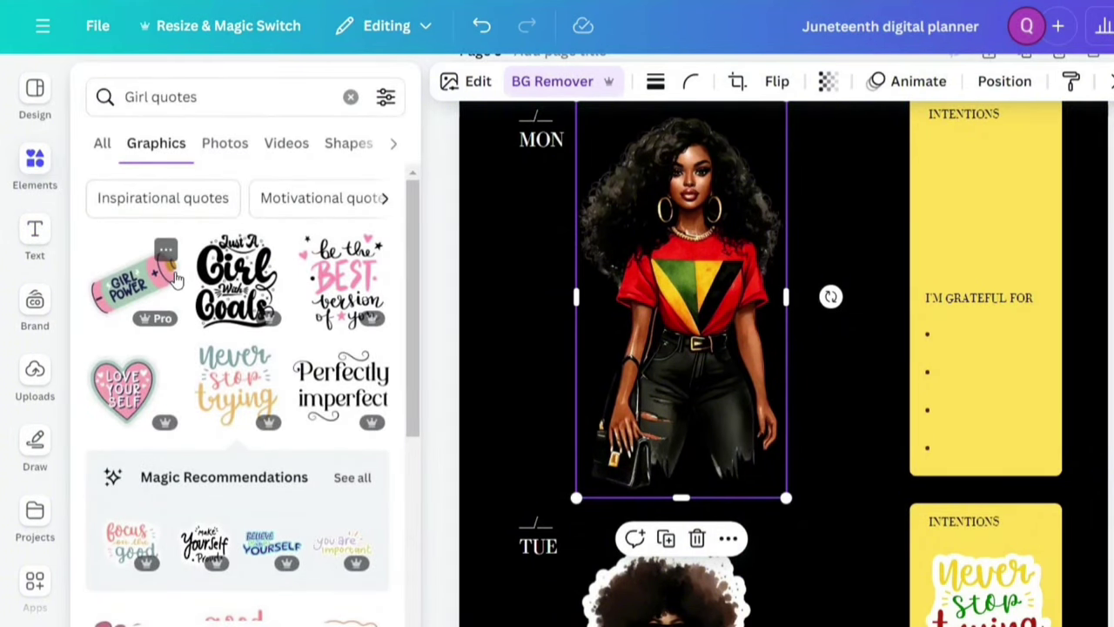
{"action": "left_click_drag", "start_coordinate": [240, 279], "coordinate": [721, 254]}
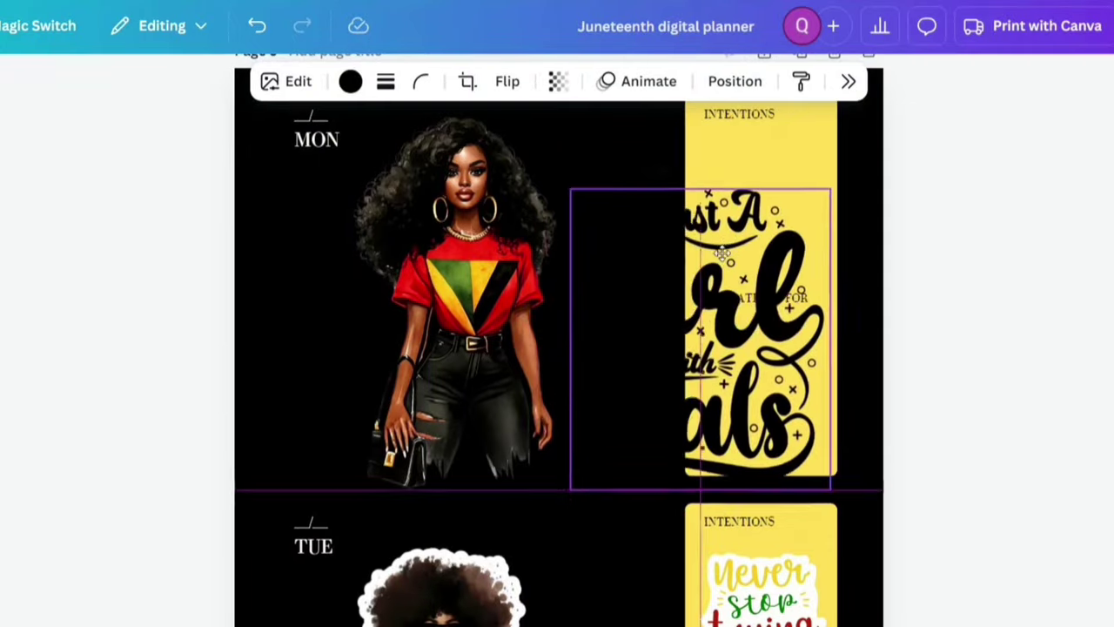
{"action": "left_click_drag", "start_coordinate": [841, 472], "coordinate": [664, 297]}
{"action": "left_click_drag", "start_coordinate": [631, 264], "coordinate": [736, 220]}
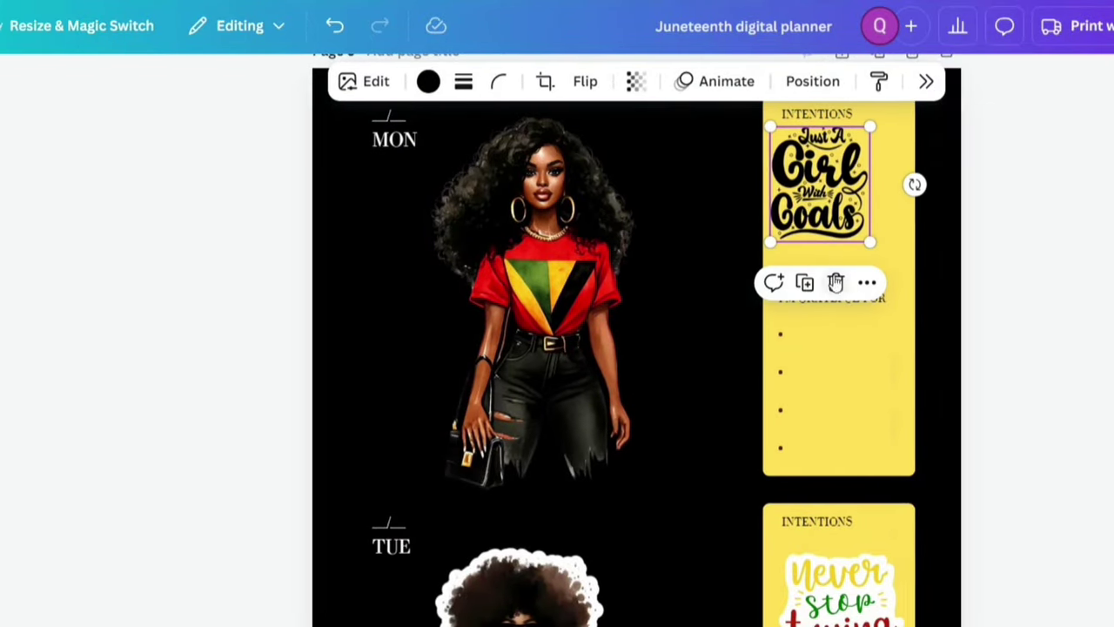
{"action": "left_click", "coordinate": [835, 282]}
- Add the "enjoy the Process" quote graphic from the girl quotes results, scaled down to fit under Monday's INTENTIONS heading
{"action": "left_click", "coordinate": [35, 164]}
{"action": "scroll", "coordinate": [243, 339], "scroll_direction": "down", "scroll_amount": 2}
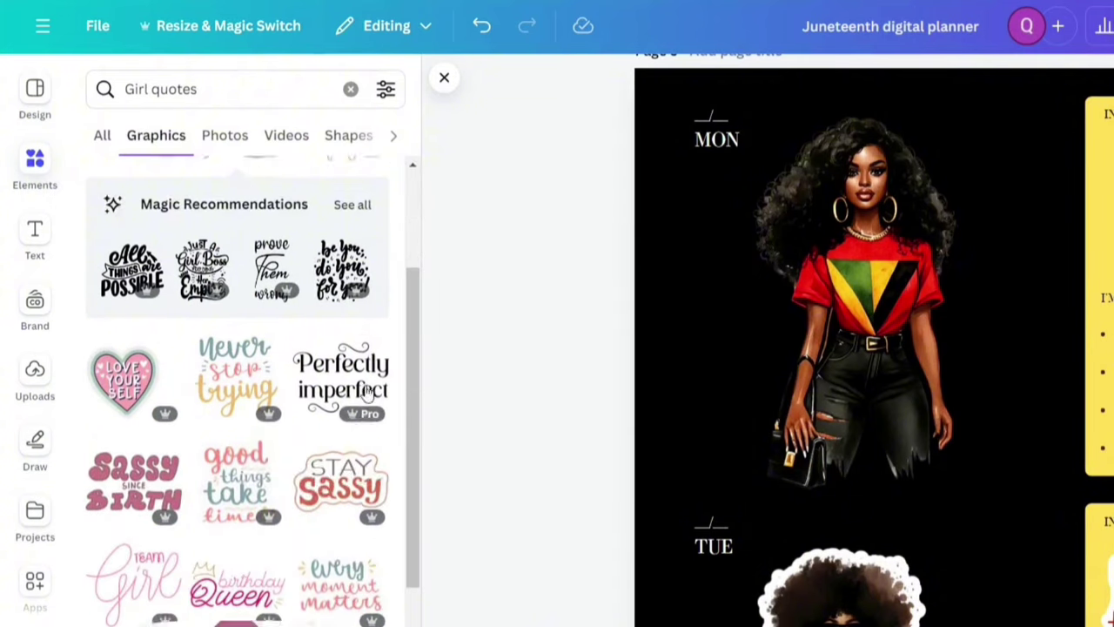
{"action": "scroll", "coordinate": [369, 391], "scroll_direction": "down", "scroll_amount": 1}
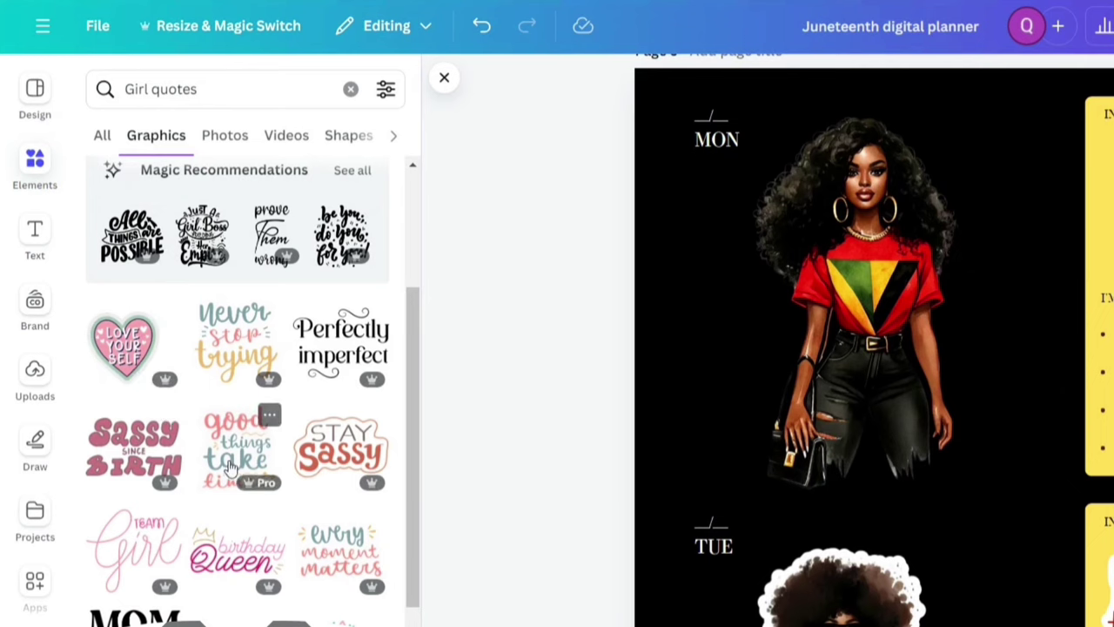
{"action": "scroll", "coordinate": [228, 468], "scroll_direction": "down", "scroll_amount": 2}
{"action": "scroll", "coordinate": [231, 466], "scroll_direction": "down", "scroll_amount": 2}
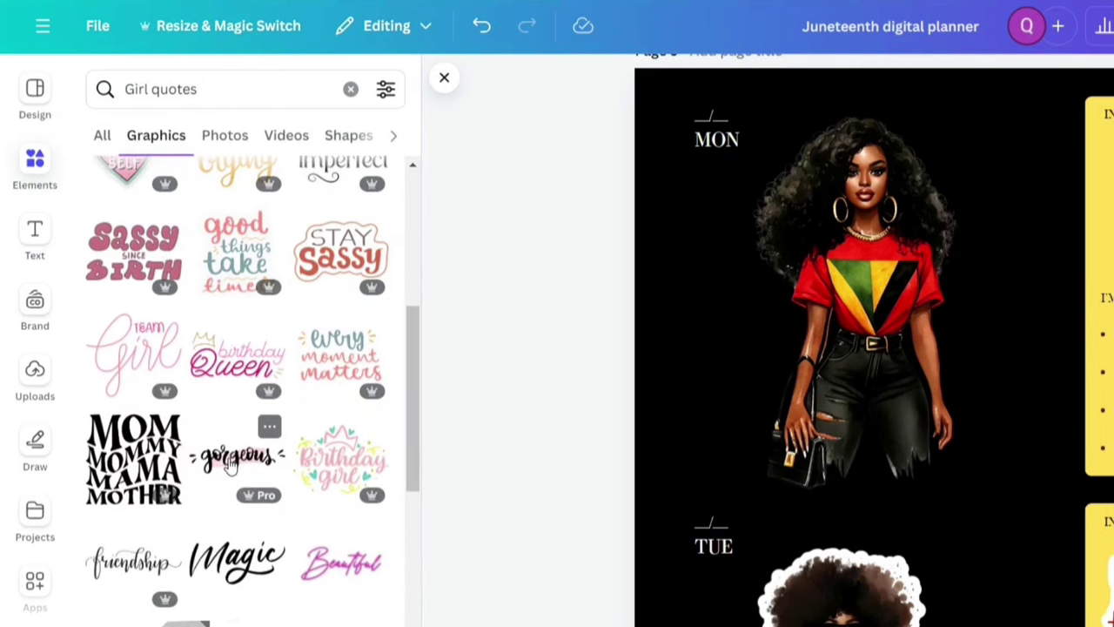
{"action": "scroll", "coordinate": [230, 466], "scroll_direction": "down", "scroll_amount": 2}
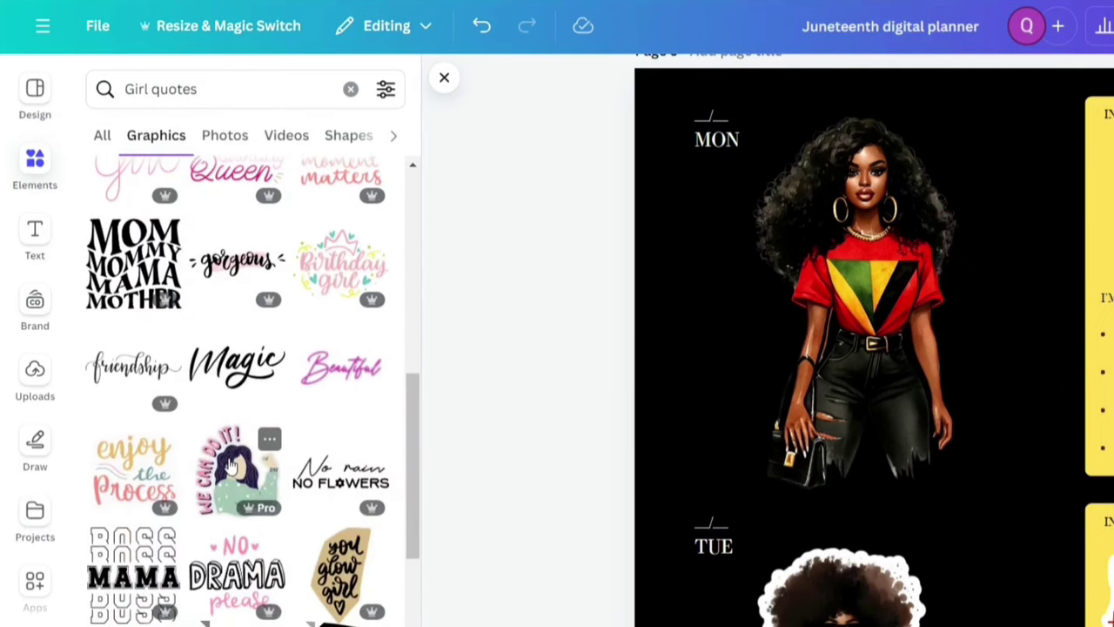
{"action": "left_click", "coordinate": [146, 460]}
{"action": "left_click_drag", "start_coordinate": [863, 460], "coordinate": [1042, 240]}
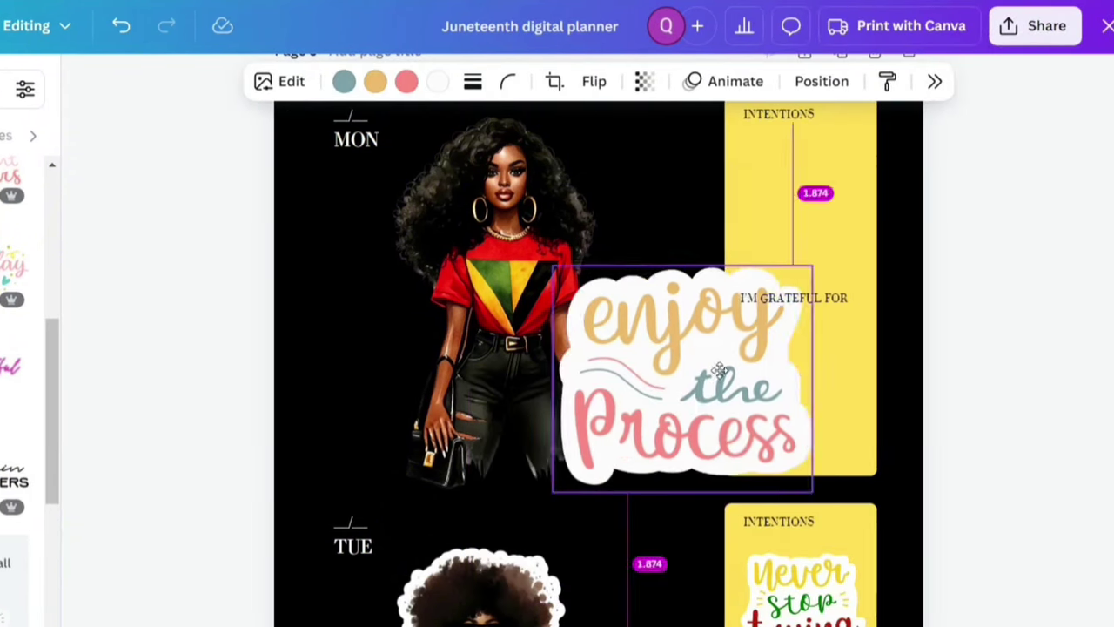
{"action": "left_click_drag", "start_coordinate": [910, 375], "coordinate": [776, 264]}
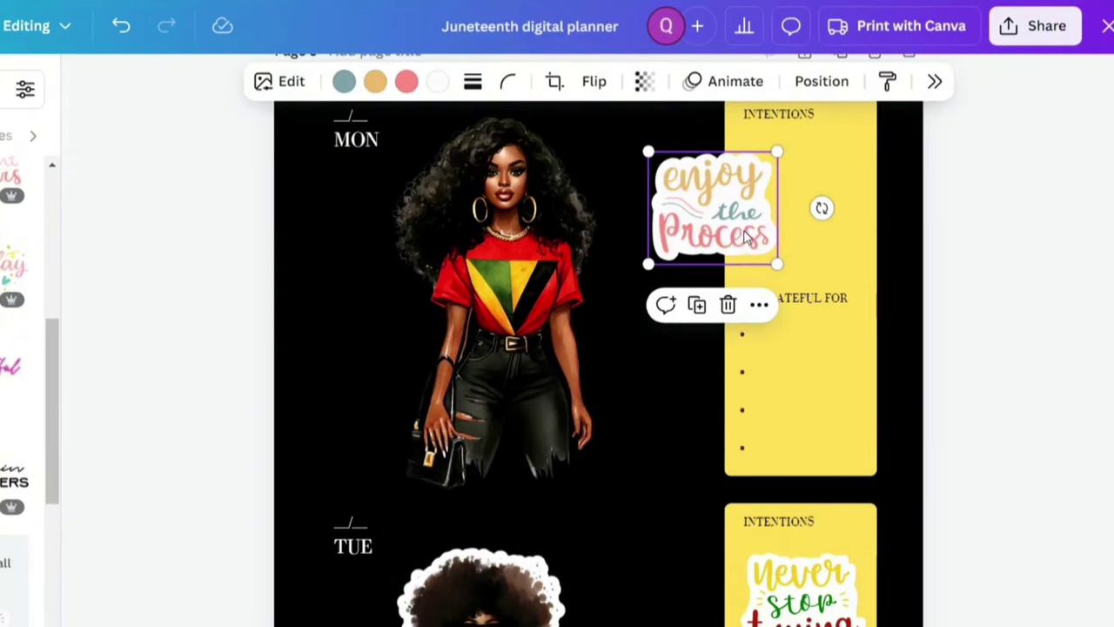
{"action": "left_click_drag", "start_coordinate": [814, 212], "coordinate": [901, 198]}
- Recolor the quote graphic using the document colors, with "enjoy" in green, "the" in red and "Process" in black
{"action": "left_click", "coordinate": [343, 81]}
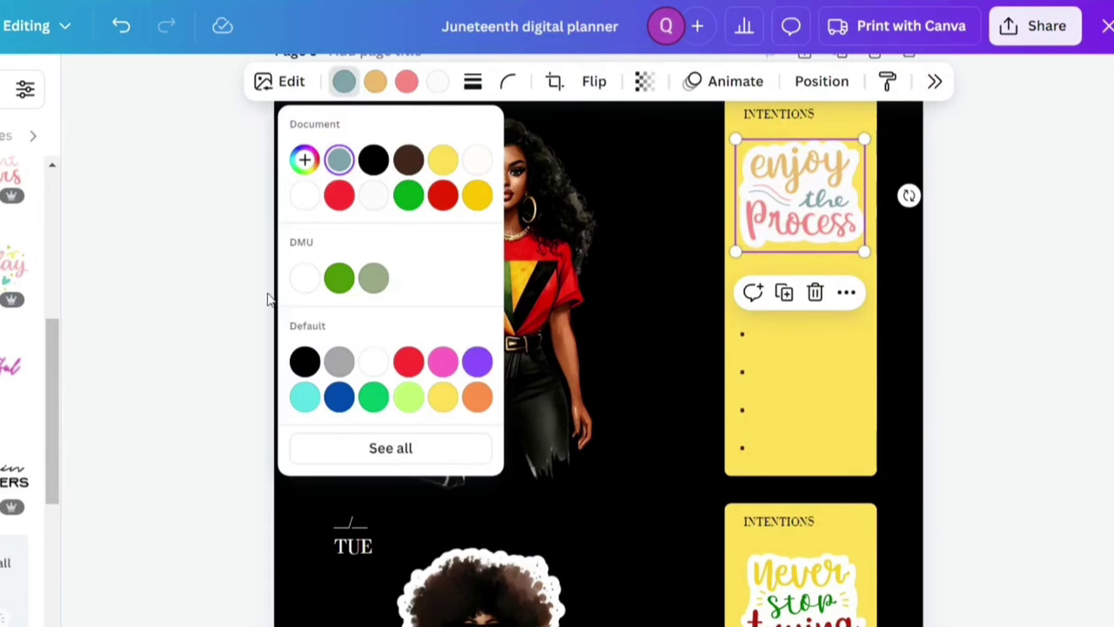
{"action": "left_click", "coordinate": [340, 197]}
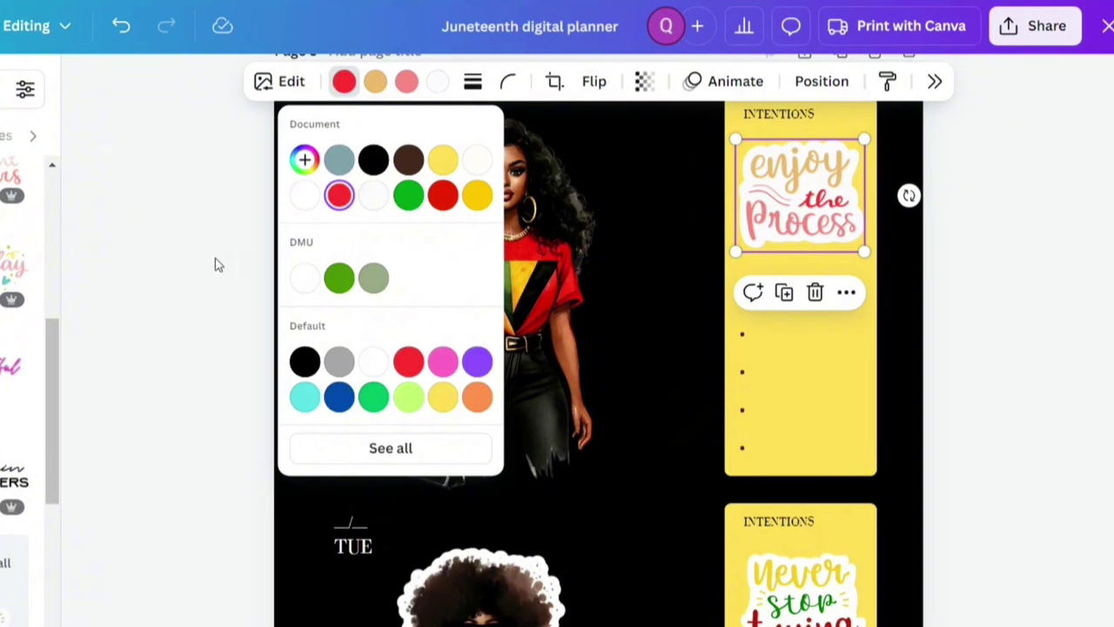
{"action": "left_click", "coordinate": [375, 81]}
{"action": "left_click", "coordinate": [409, 196]}
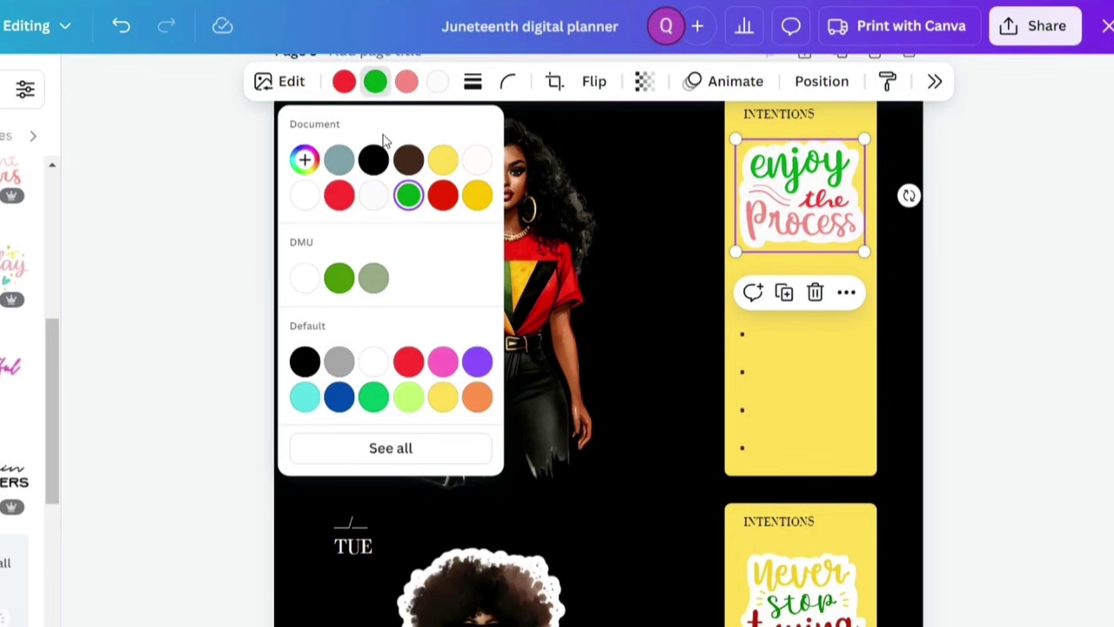
{"action": "left_click", "coordinate": [406, 81]}
{"action": "left_click", "coordinate": [477, 196]}
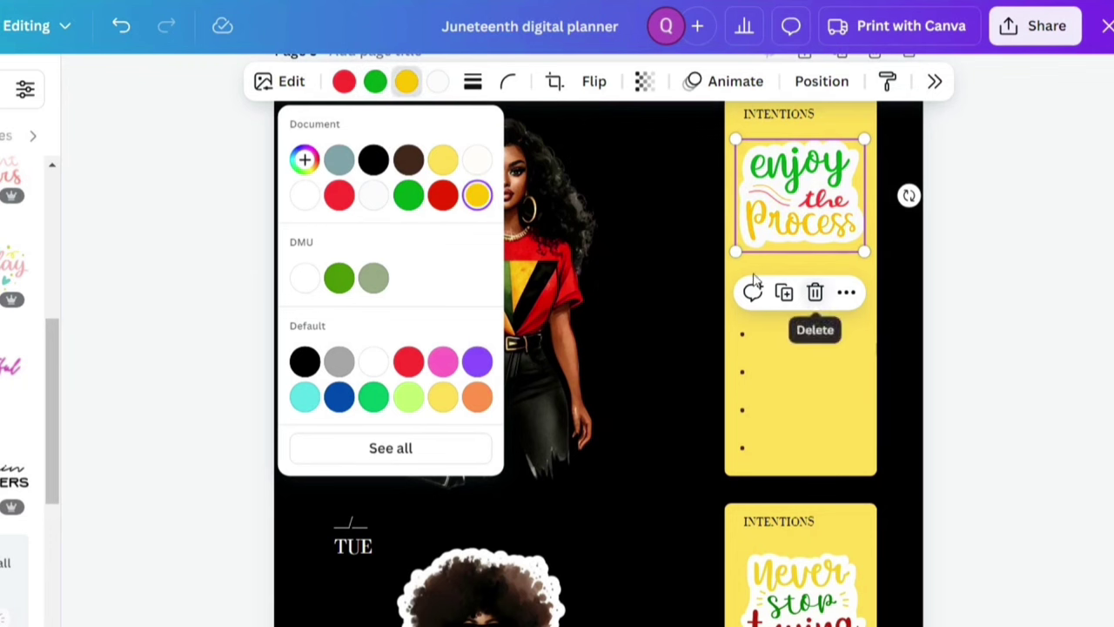
{"action": "left_click", "coordinate": [373, 160]}
{"action": "left_click", "coordinate": [976, 324]}
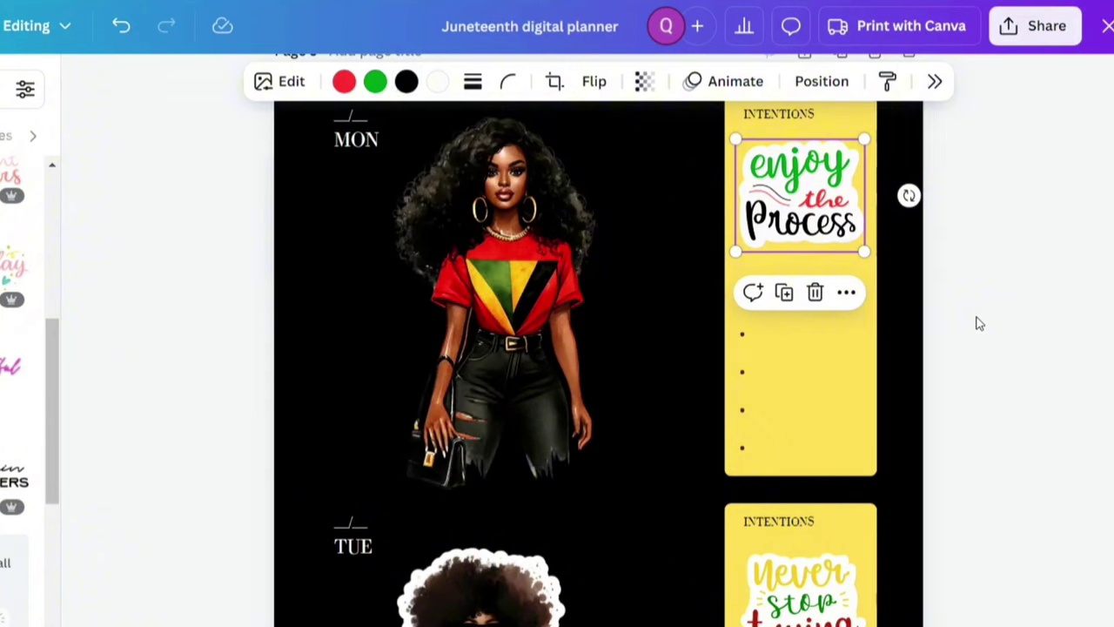
{"action": "left_click", "coordinate": [976, 323]}
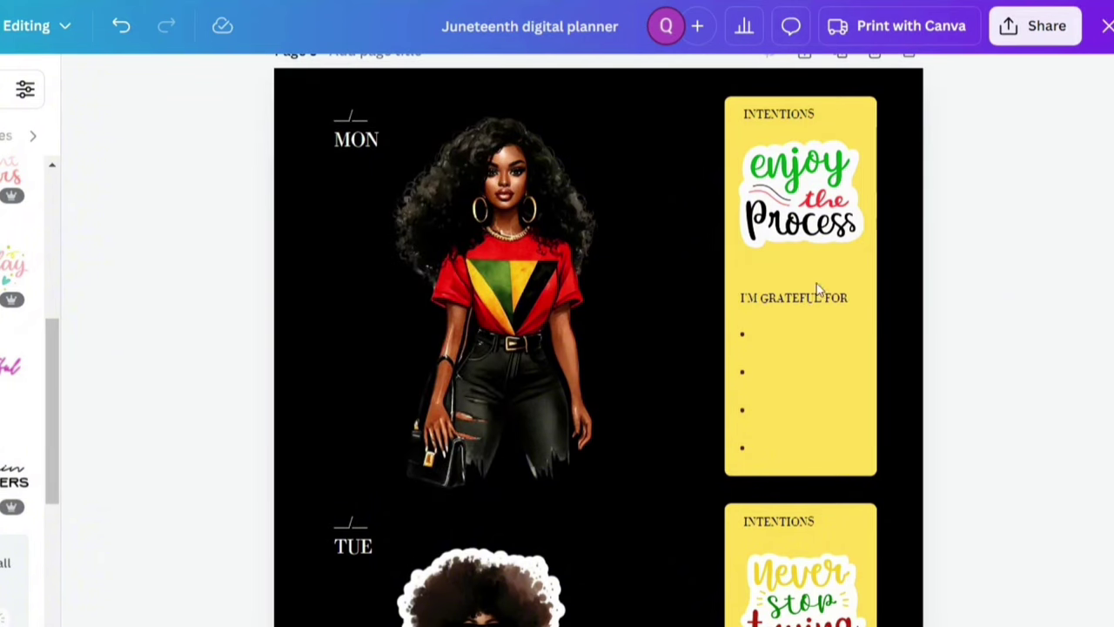
{"action": "left_click", "coordinate": [834, 243]}
{"action": "left_click", "coordinate": [983, 390]}
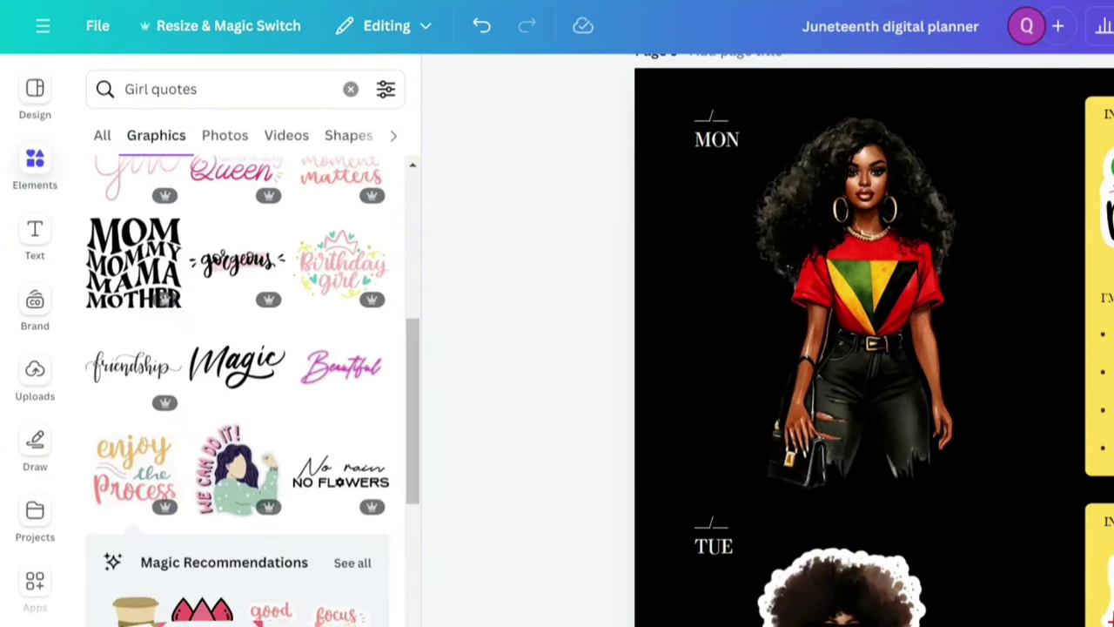
- Add the "THANKFUL grateful BLESSED" graphic from the girl quotes results, scaled down to fit under Monday's I'M GRATEFUL FOR heading
{"action": "scroll", "coordinate": [298, 472], "scroll_direction": "down", "scroll_amount": 3}
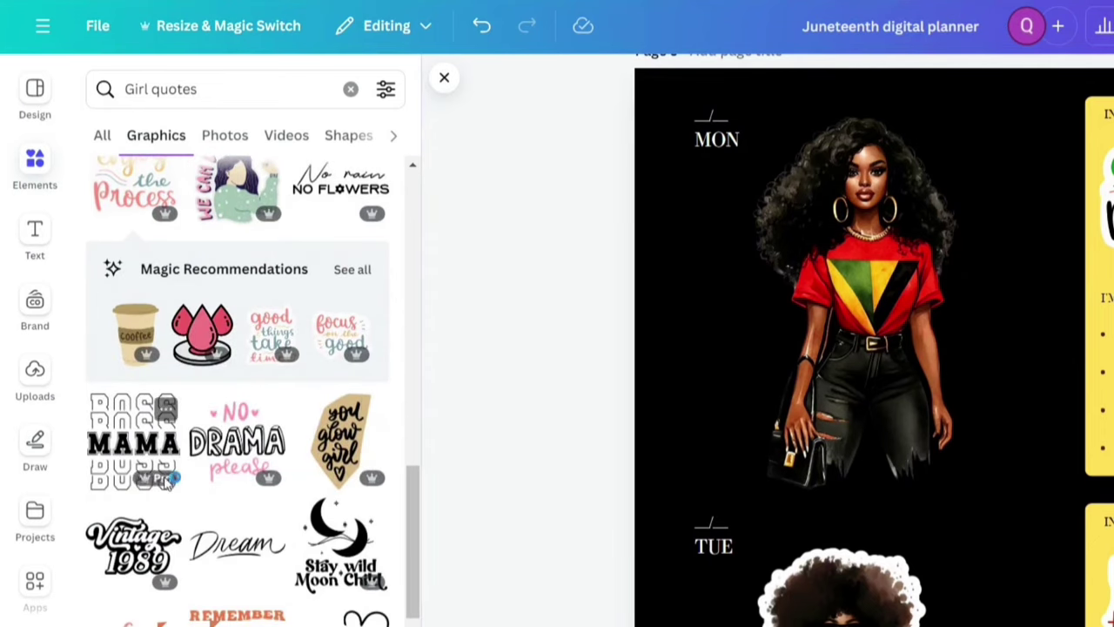
{"action": "scroll", "coordinate": [200, 461], "scroll_direction": "down", "scroll_amount": 2}
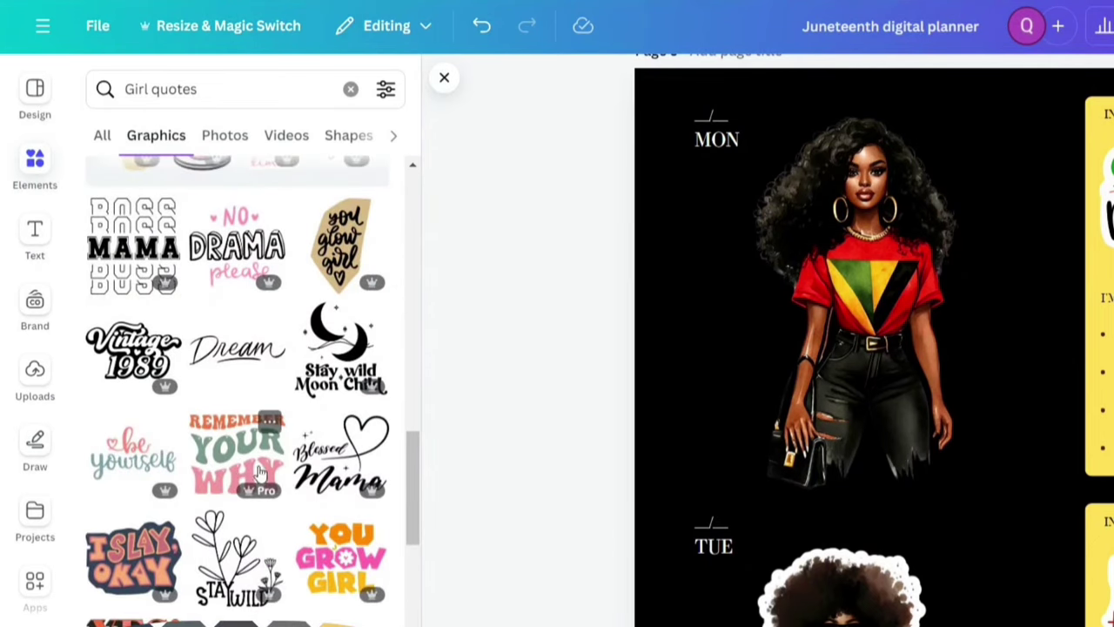
{"action": "scroll", "coordinate": [260, 471], "scroll_direction": "down", "scroll_amount": 1}
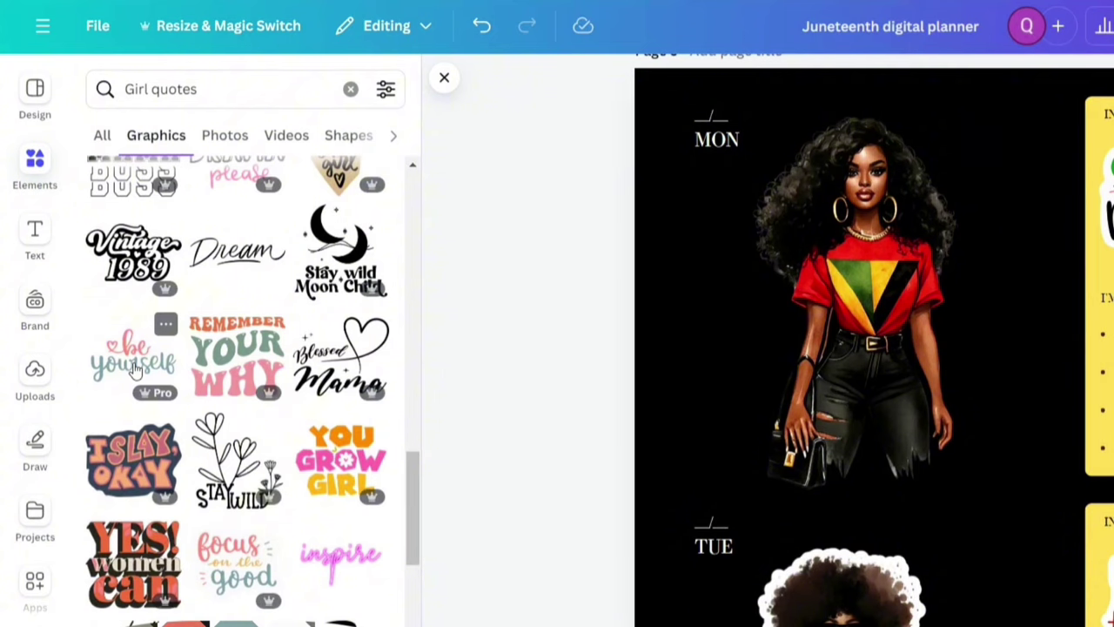
{"action": "scroll", "coordinate": [234, 477], "scroll_direction": "down", "scroll_amount": 4}
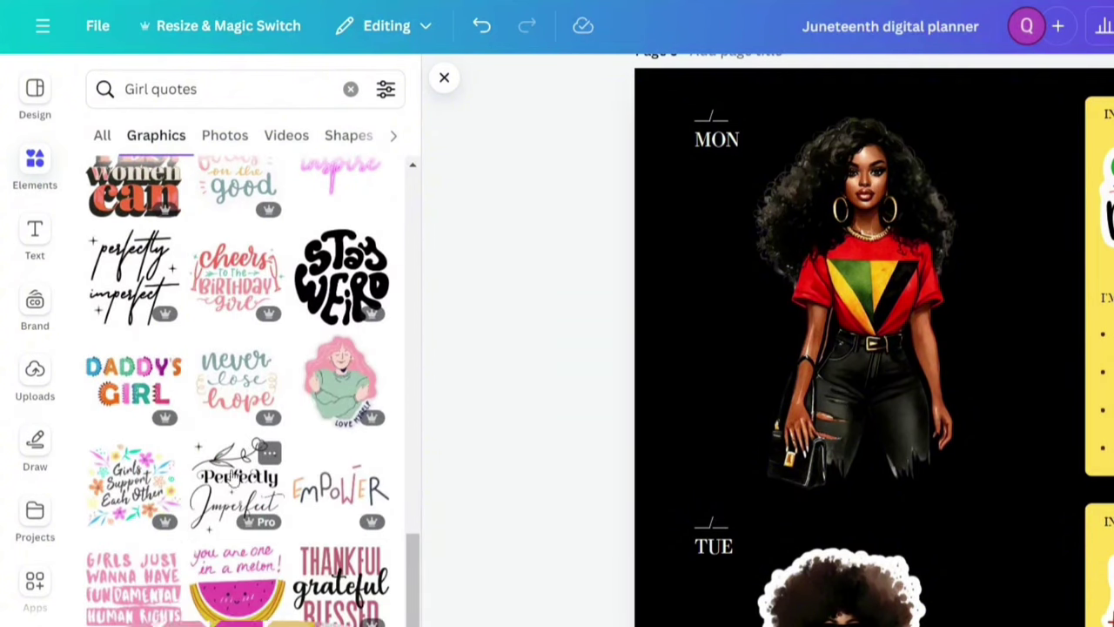
{"action": "scroll", "coordinate": [233, 477], "scroll_direction": "down", "scroll_amount": 4}
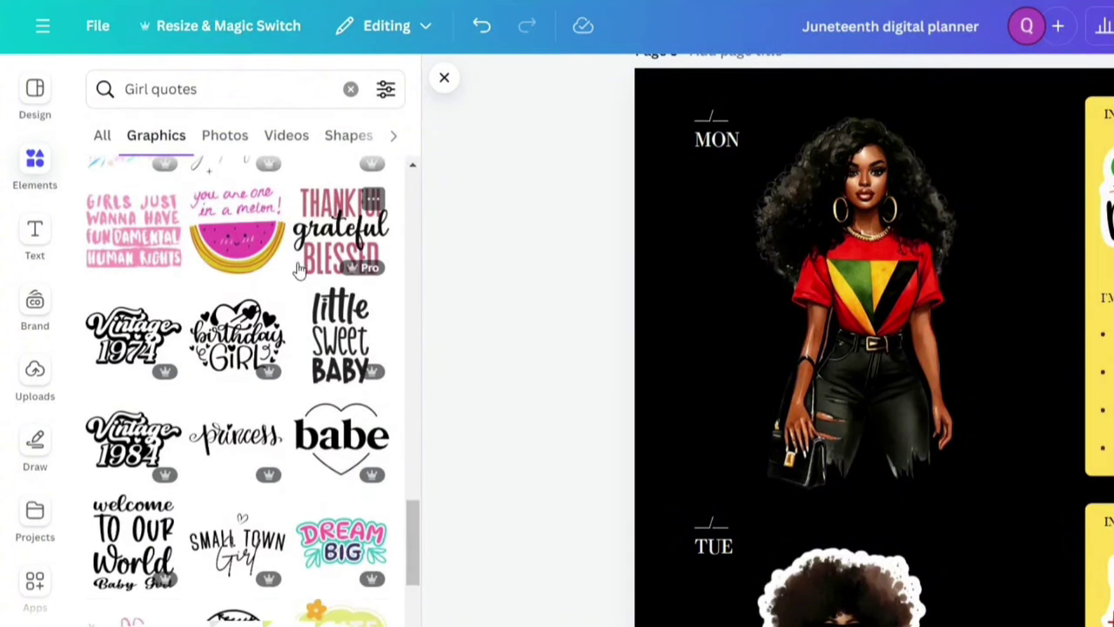
{"action": "left_click", "coordinate": [344, 228]}
{"action": "left_click_drag", "start_coordinate": [1097, 435], "coordinate": [1113, 407]}
{"action": "left_click_drag", "start_coordinate": [799, 406], "coordinate": [886, 372]}
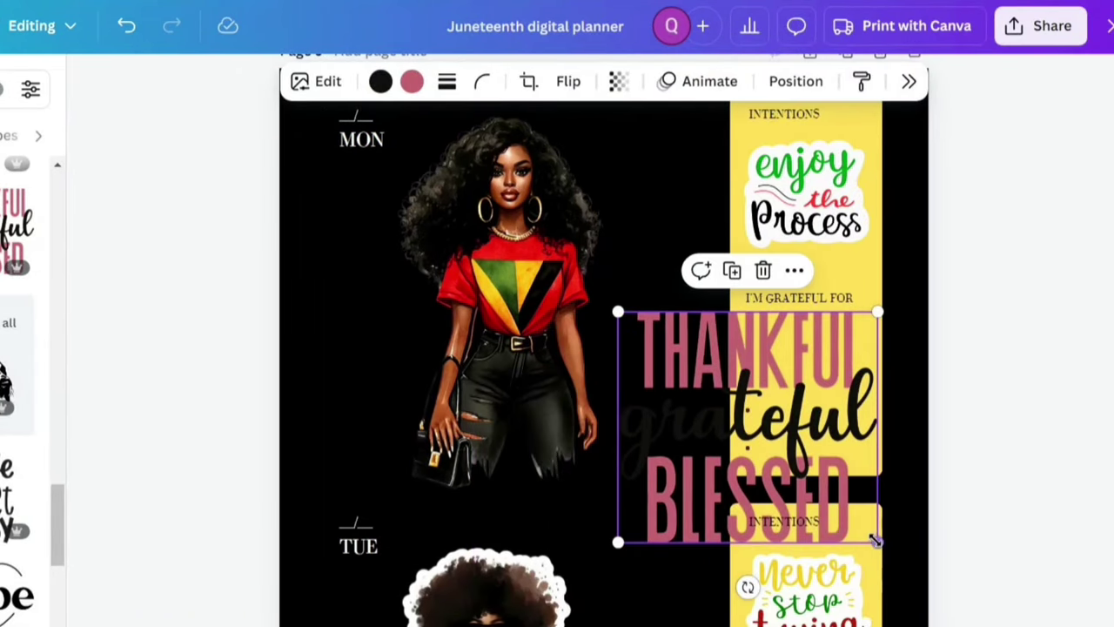
{"action": "left_click_drag", "start_coordinate": [878, 542], "coordinate": [858, 402]}
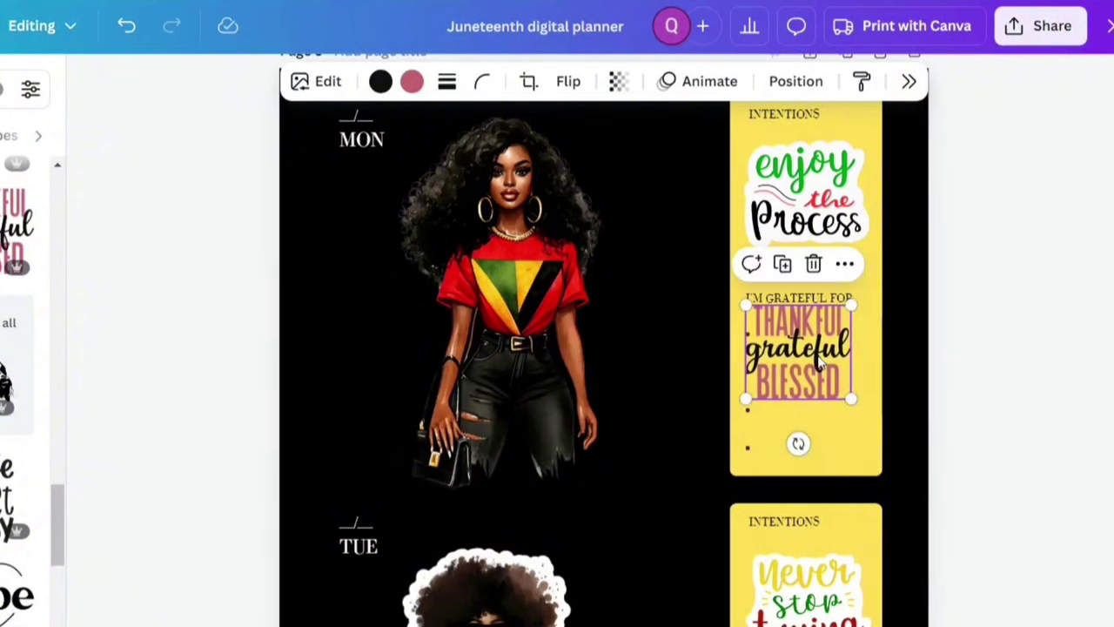
{"action": "left_click_drag", "start_coordinate": [817, 346], "coordinate": [831, 383]}
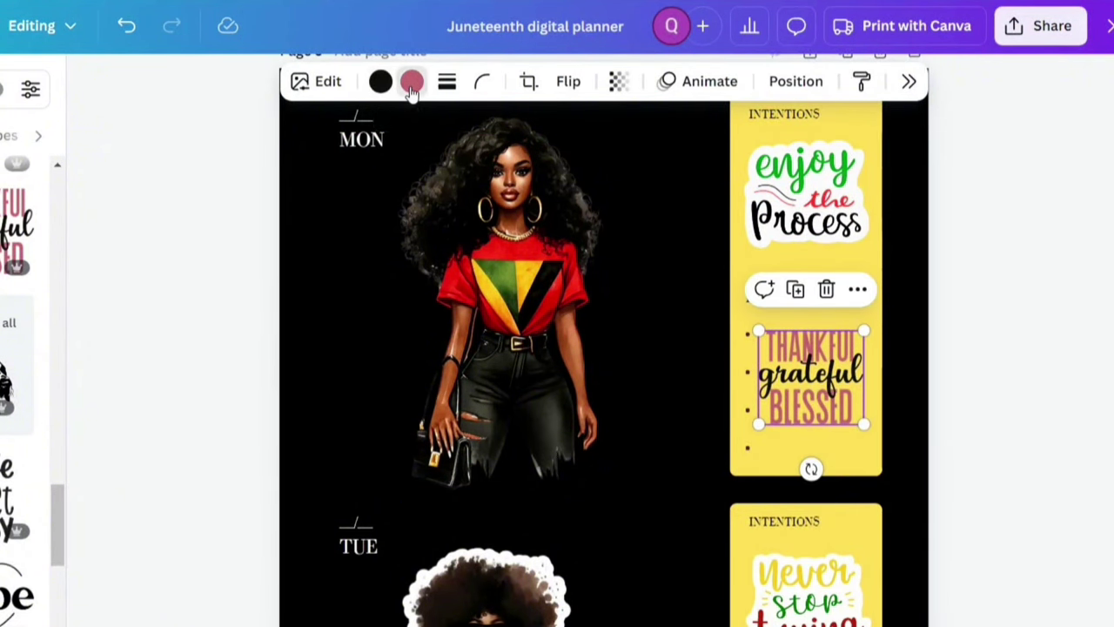
- Try green from the document colors on the words THANKFUL and BLESSED in the new quote graphic
{"action": "left_click", "coordinate": [411, 84]}
{"action": "left_click", "coordinate": [380, 196]}
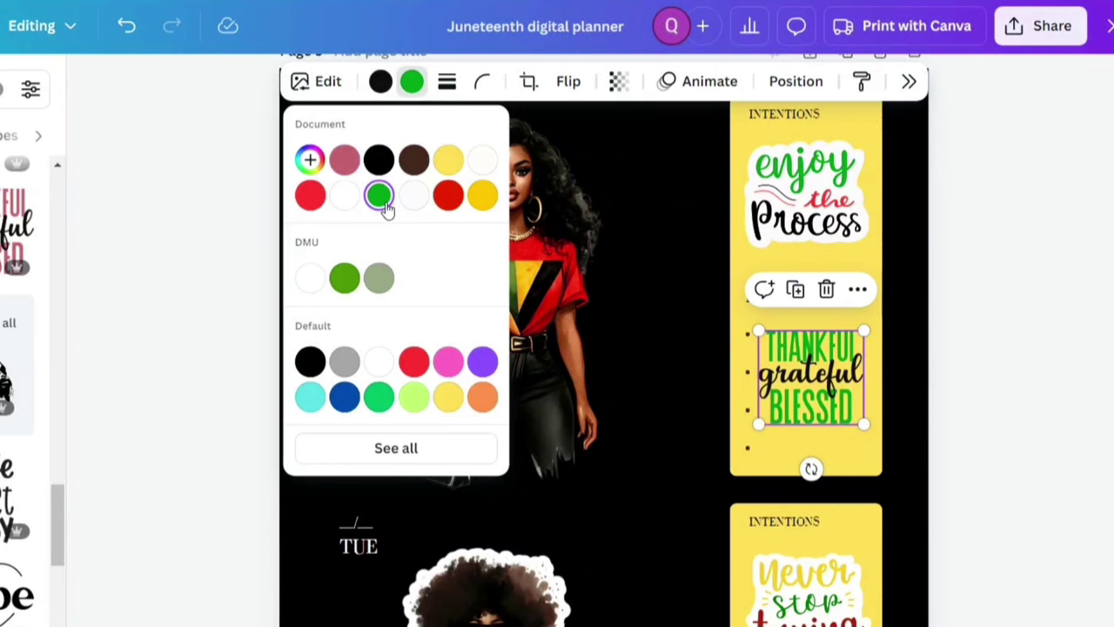
{"action": "key", "text": "Escape"}
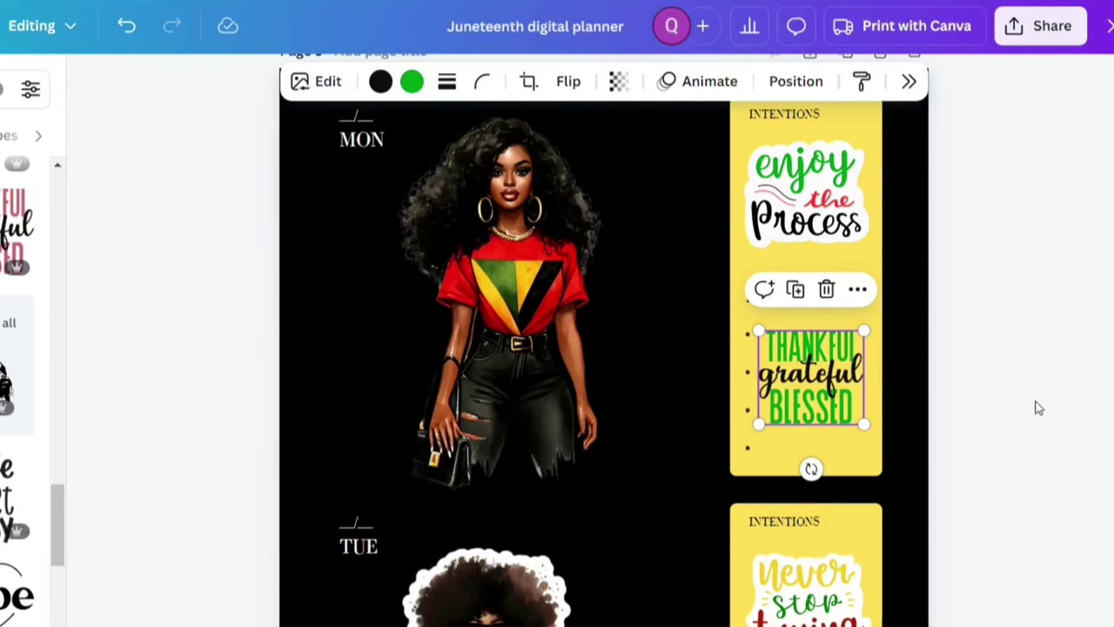
{"action": "left_click", "coordinate": [1037, 407]}
- Recolor THANKFUL and BLESSED in the quote graphic with dark red from the document colors, and nudge the graphic slightly left
{"action": "left_click", "coordinate": [825, 393]}
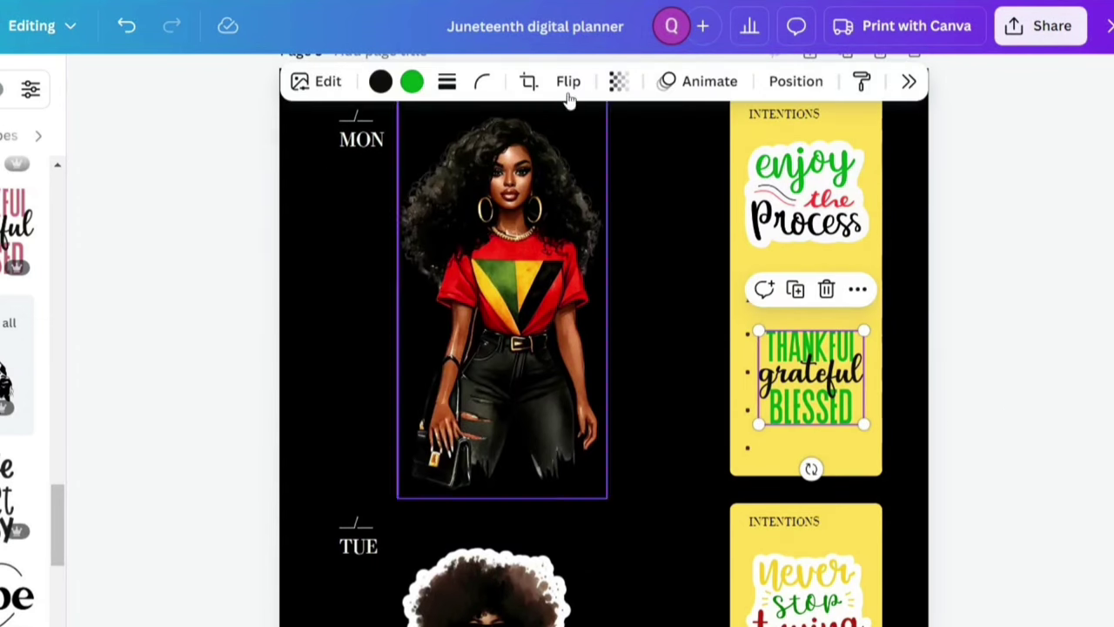
{"action": "left_click", "coordinate": [411, 83]}
{"action": "left_click", "coordinate": [413, 196]}
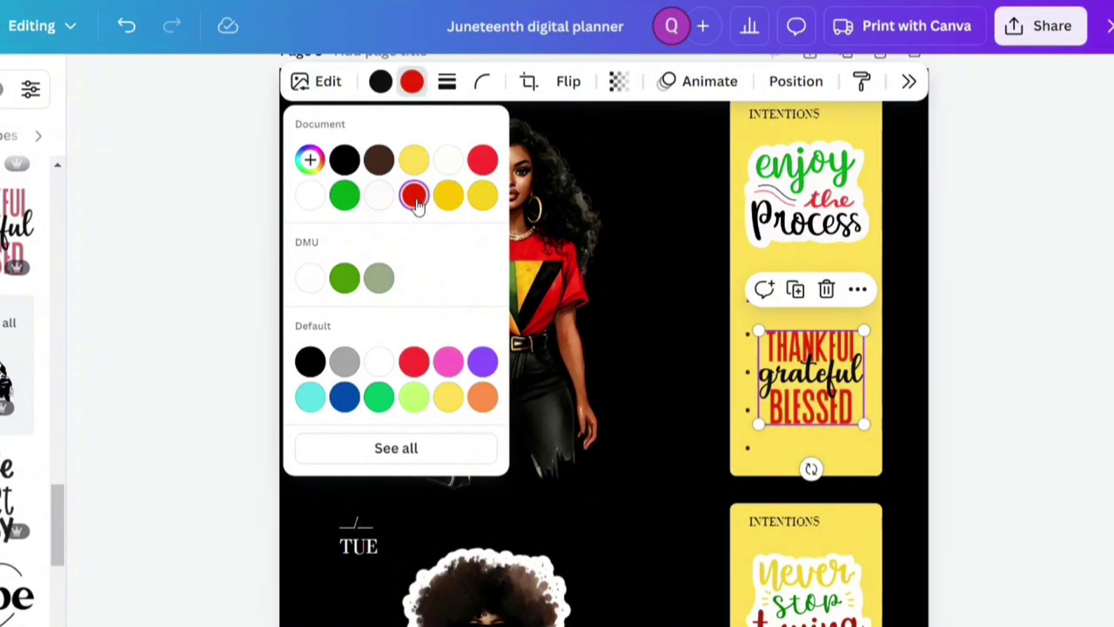
{"action": "key", "text": "Escape"}
{"action": "left_click", "coordinate": [1037, 414]}
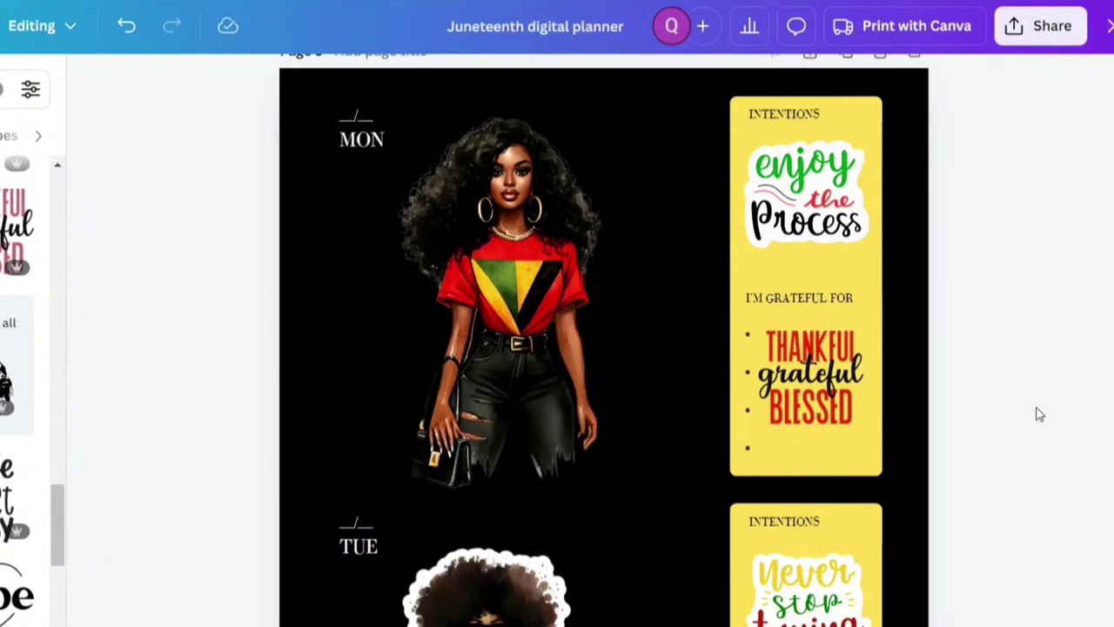
{"action": "left_click", "coordinate": [811, 420]}
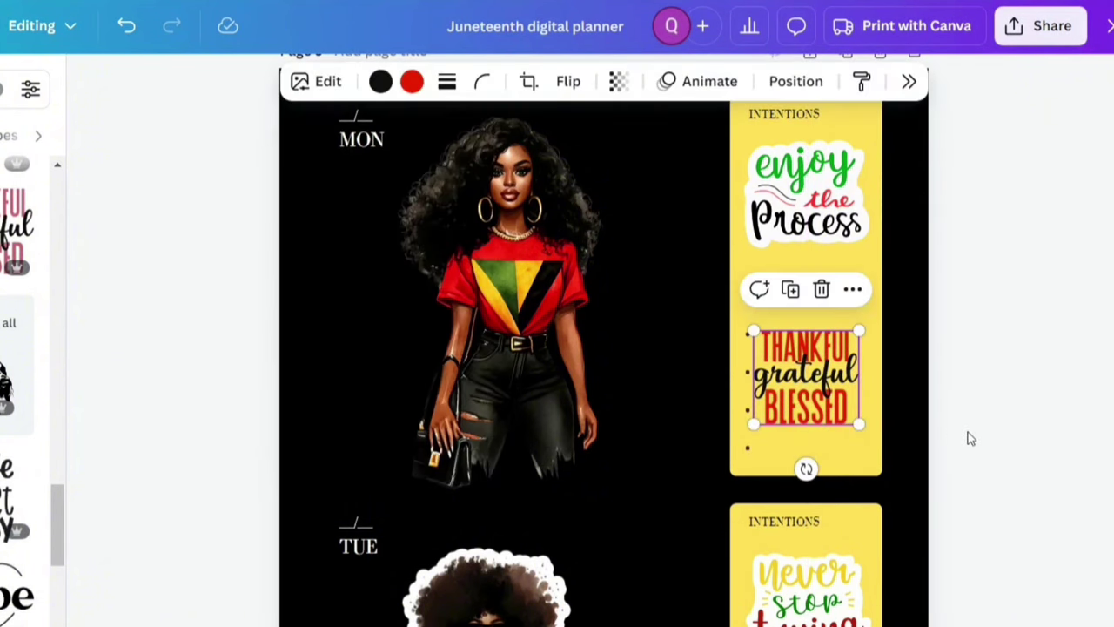
{"action": "left_click", "coordinate": [975, 465]}
- Review the decorated black Monday and Tuesday page, both in the editor and as a full-screen preview
{"action": "scroll", "coordinate": [973, 467], "scroll_direction": "up", "scroll_amount": 2}
{"action": "scroll", "coordinate": [381, 363], "scroll_direction": "down", "scroll_amount": 5}
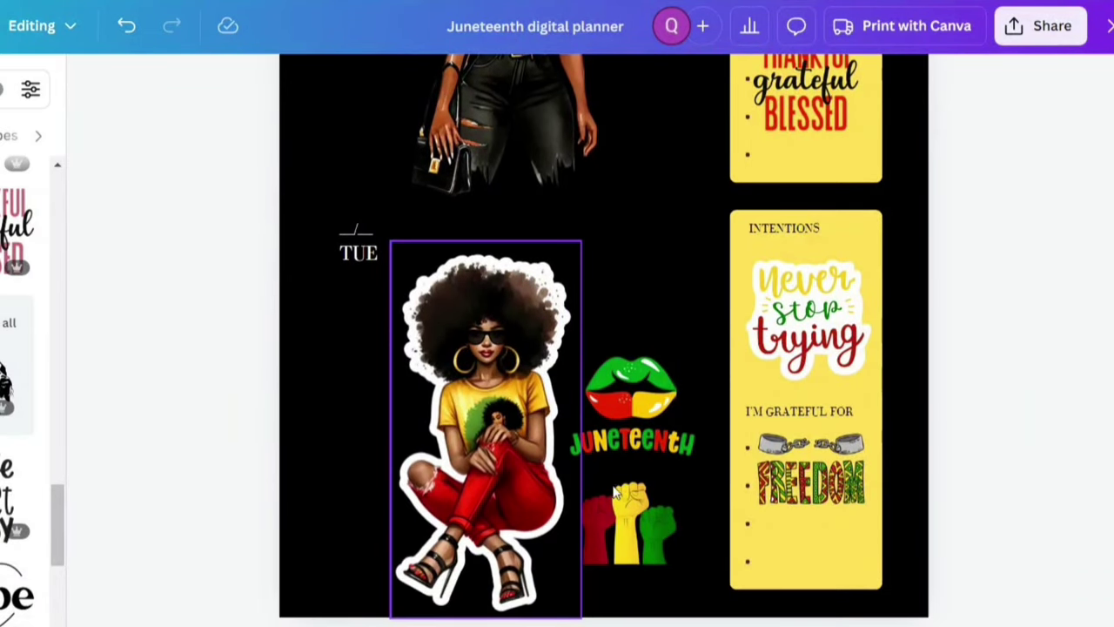
{"action": "scroll", "coordinate": [618, 509], "scroll_direction": "up", "scroll_amount": 4}
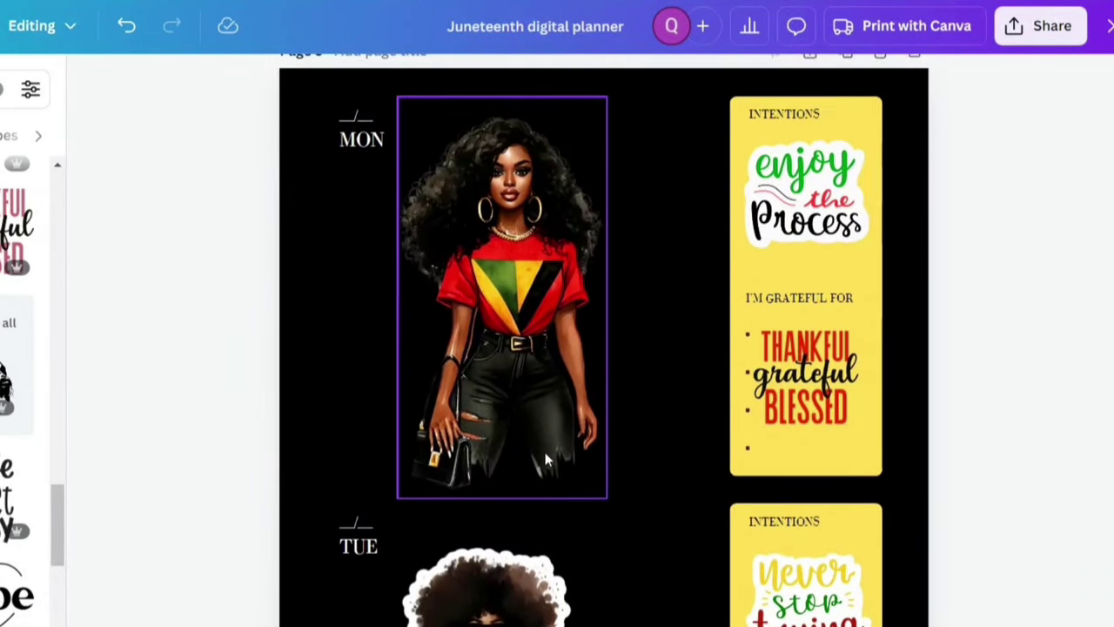
{"action": "left_click", "coordinate": [544, 460]}
{"action": "scroll", "coordinate": [526, 401], "scroll_direction": "down", "scroll_amount": 1}
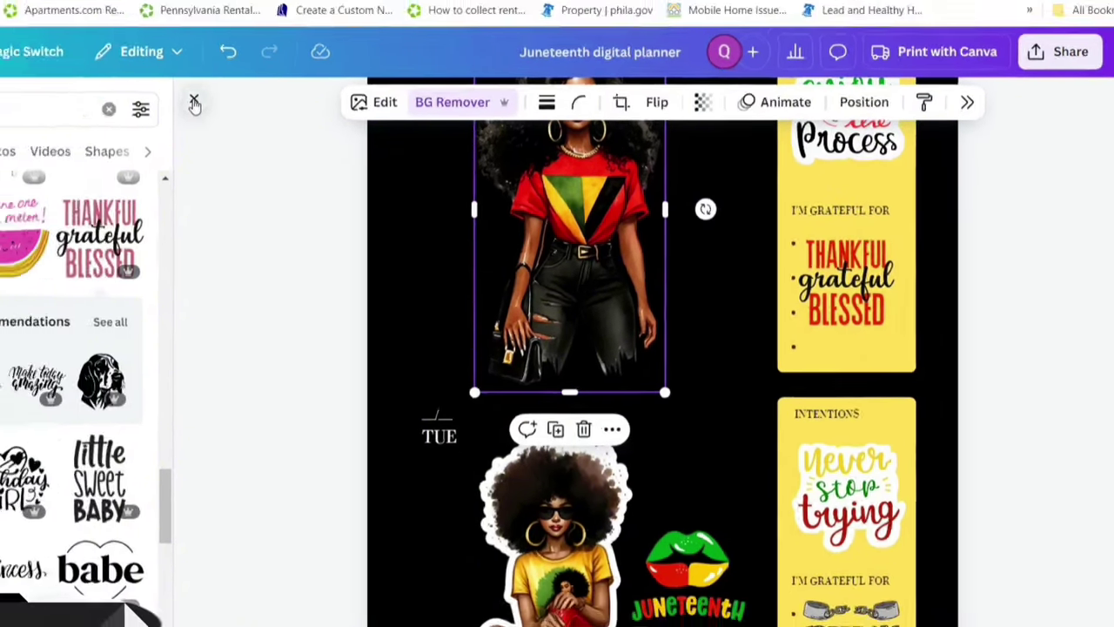
{"action": "left_click", "coordinate": [84, 78]}
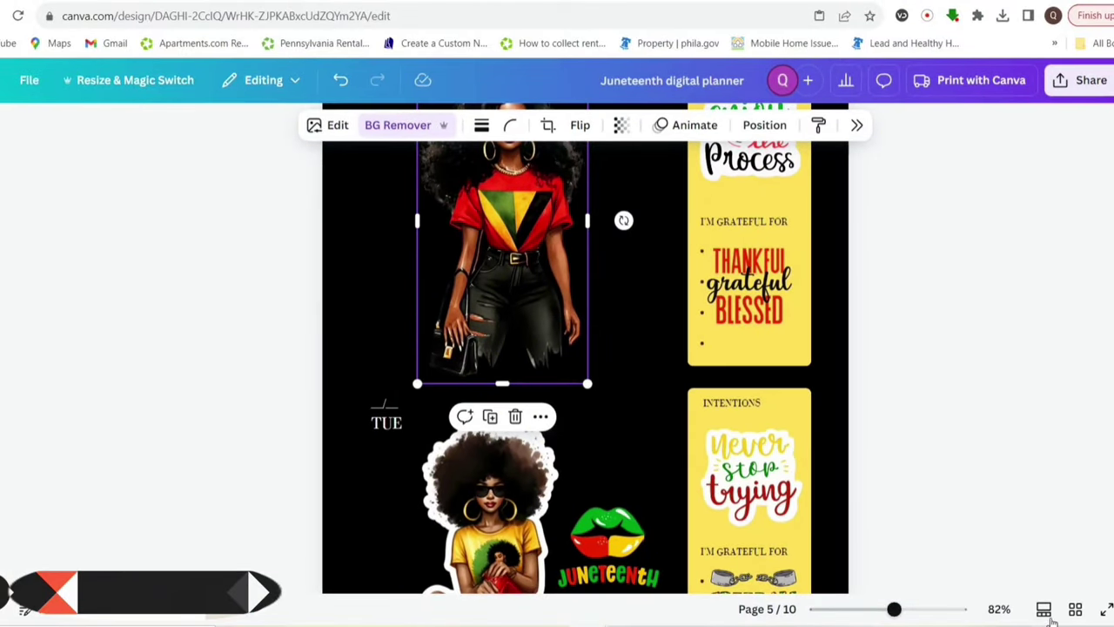
{"action": "left_click", "coordinate": [831, 502]}
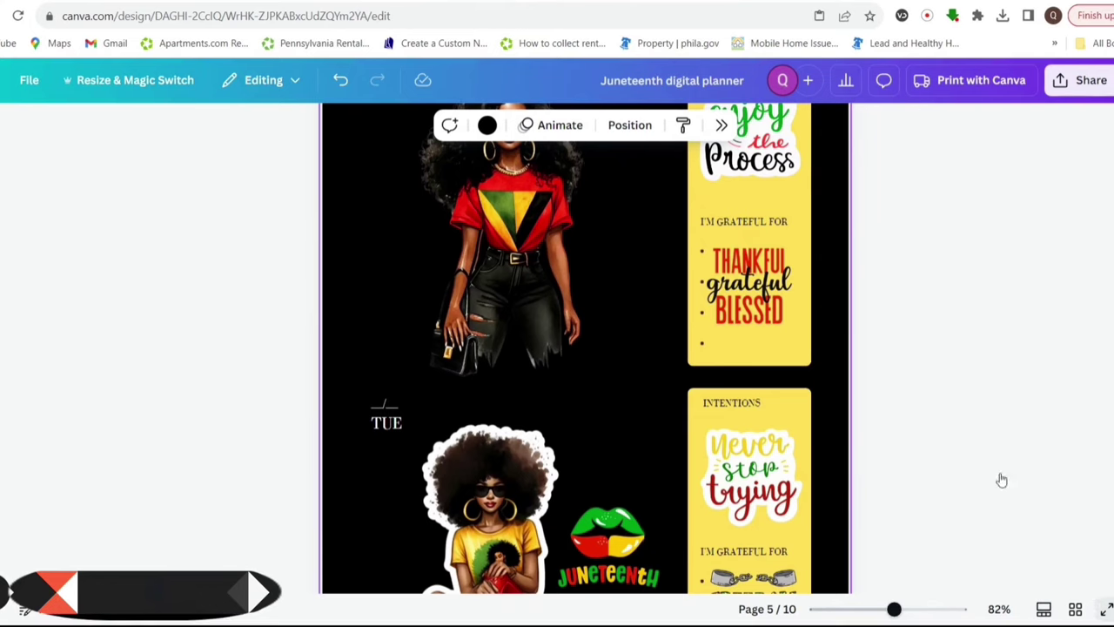
{"action": "key", "text": "F11"}
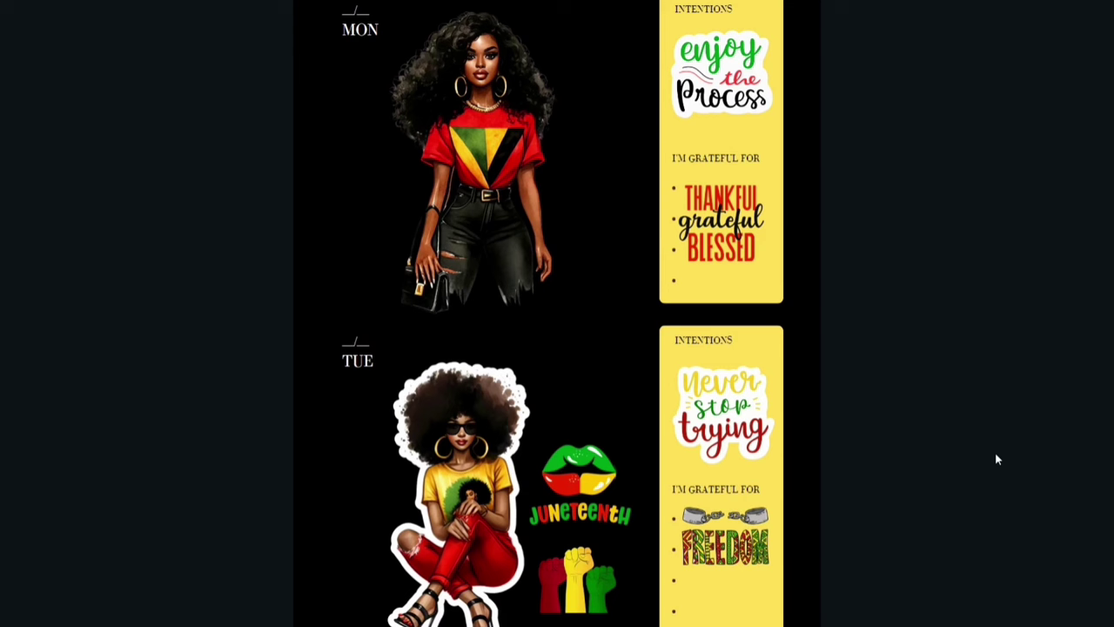
{"action": "key", "text": "Escape"}
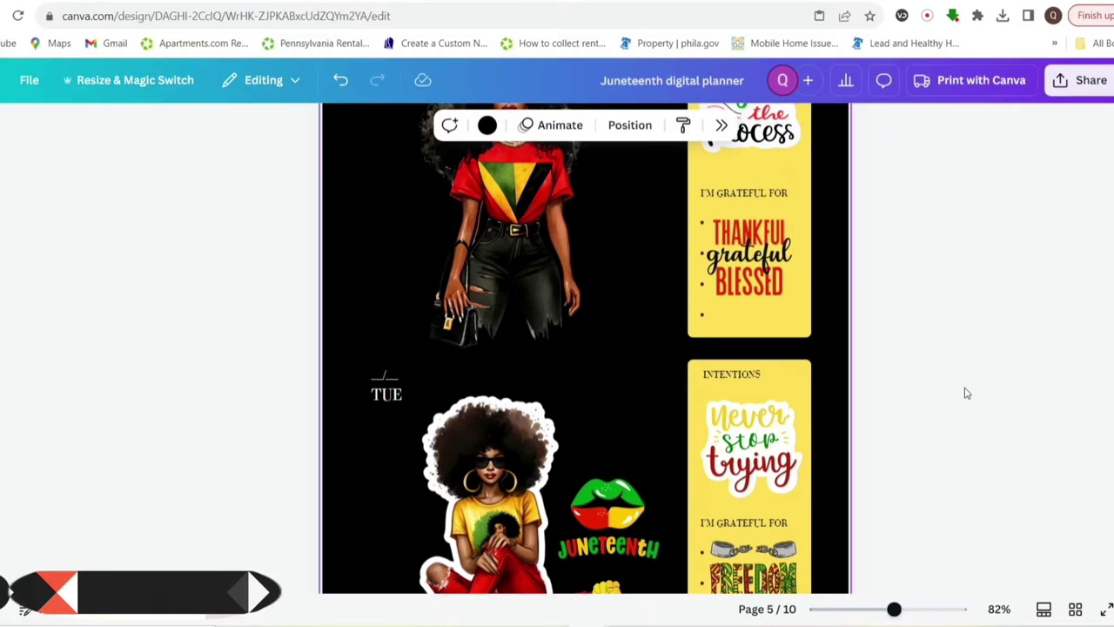
{"action": "scroll", "coordinate": [915, 413], "scroll_direction": "up", "scroll_amount": 3}
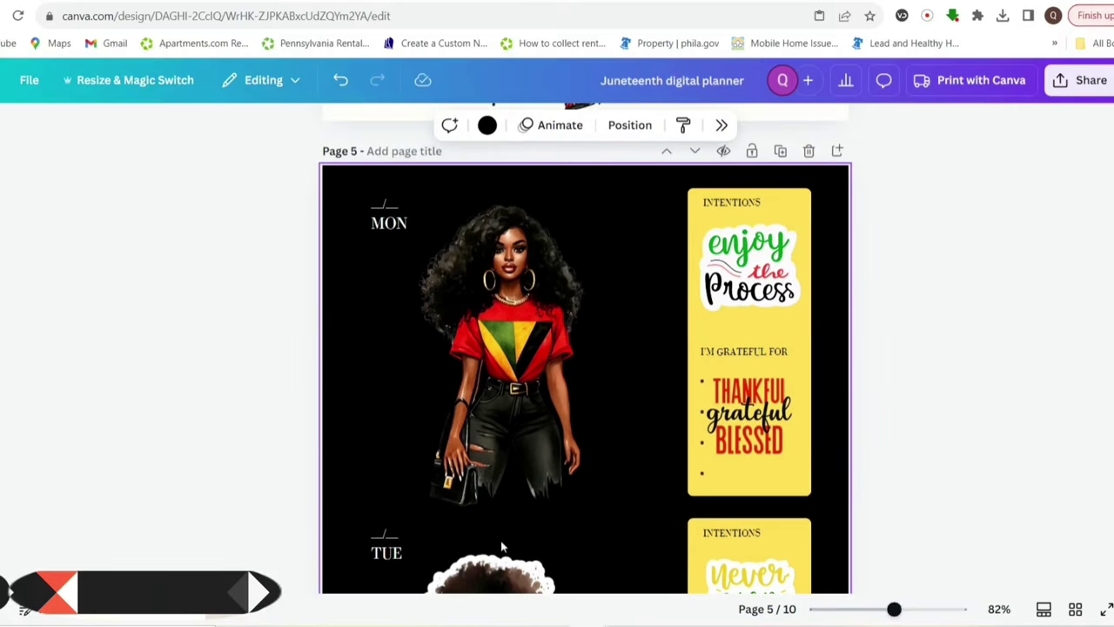
{"action": "scroll", "coordinate": [502, 546], "scroll_direction": "down", "scroll_amount": 3}
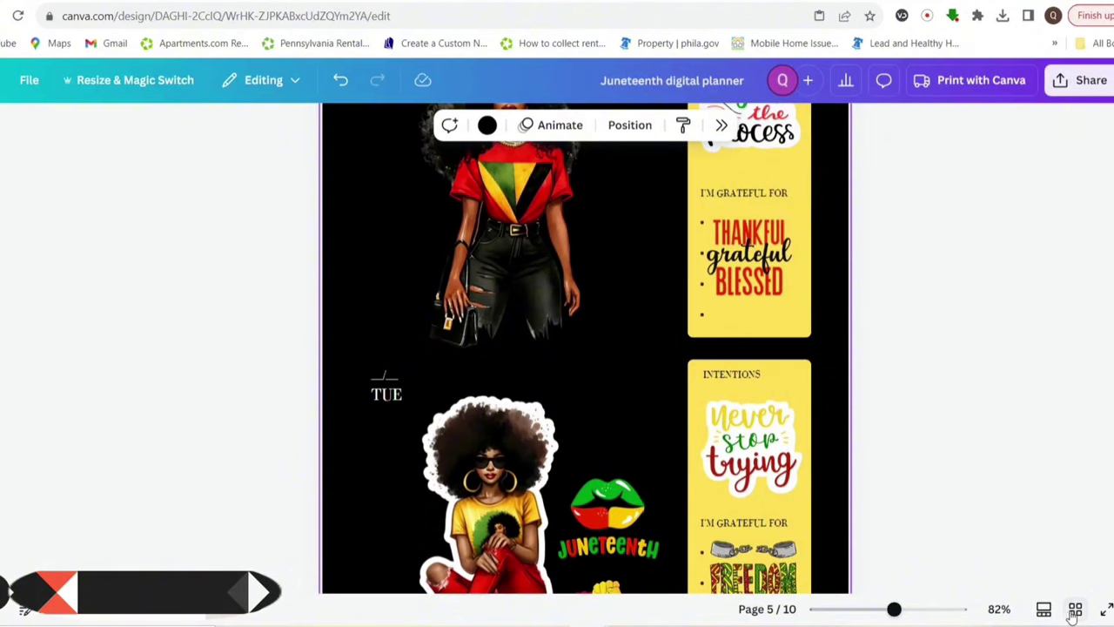
- Show all planner pages in a grid and duplicate the Sunday page with the week review section
{"action": "left_click", "coordinate": [1075, 609]}
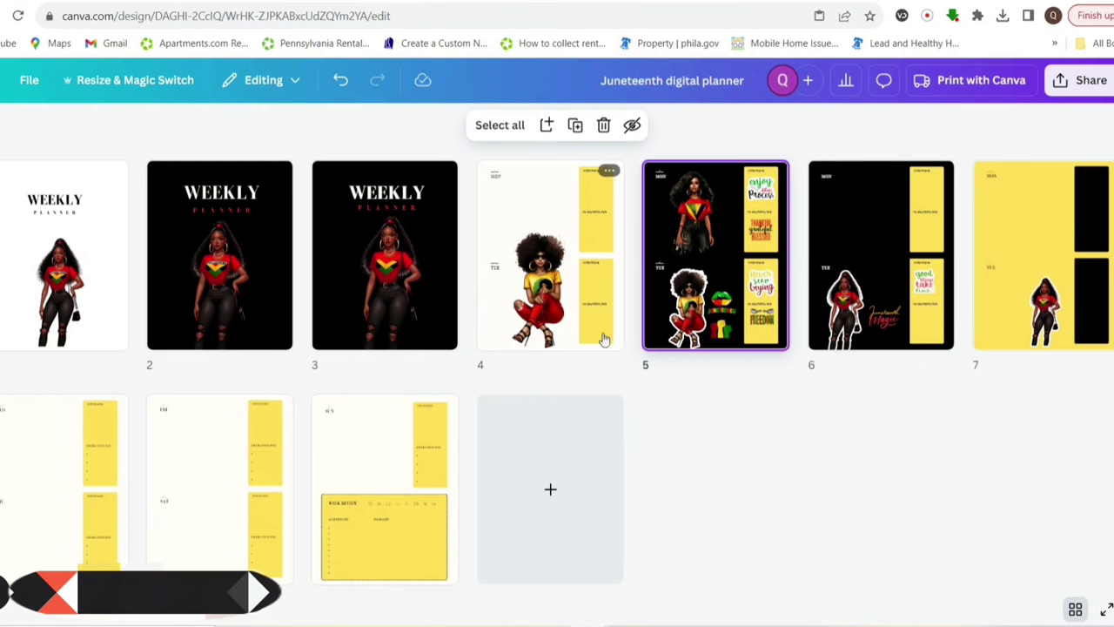
{"action": "mouse_move", "coordinate": [973, 317]}
{"action": "left_click", "coordinate": [415, 482]}
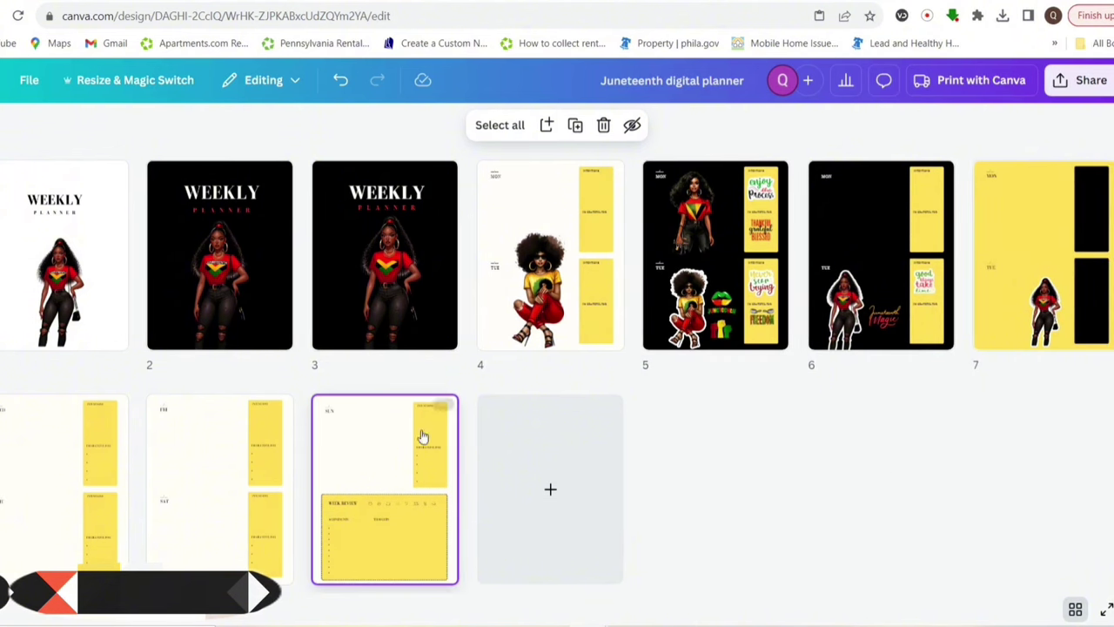
{"action": "left_click", "coordinate": [576, 130]}
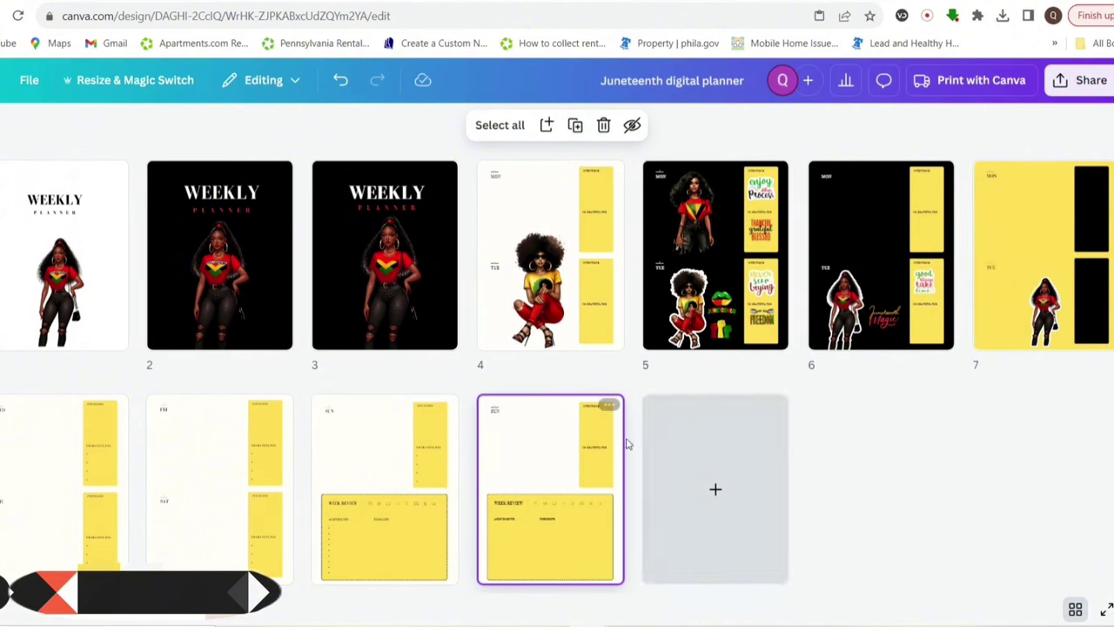
{"action": "mouse_move", "coordinate": [311, 443]}
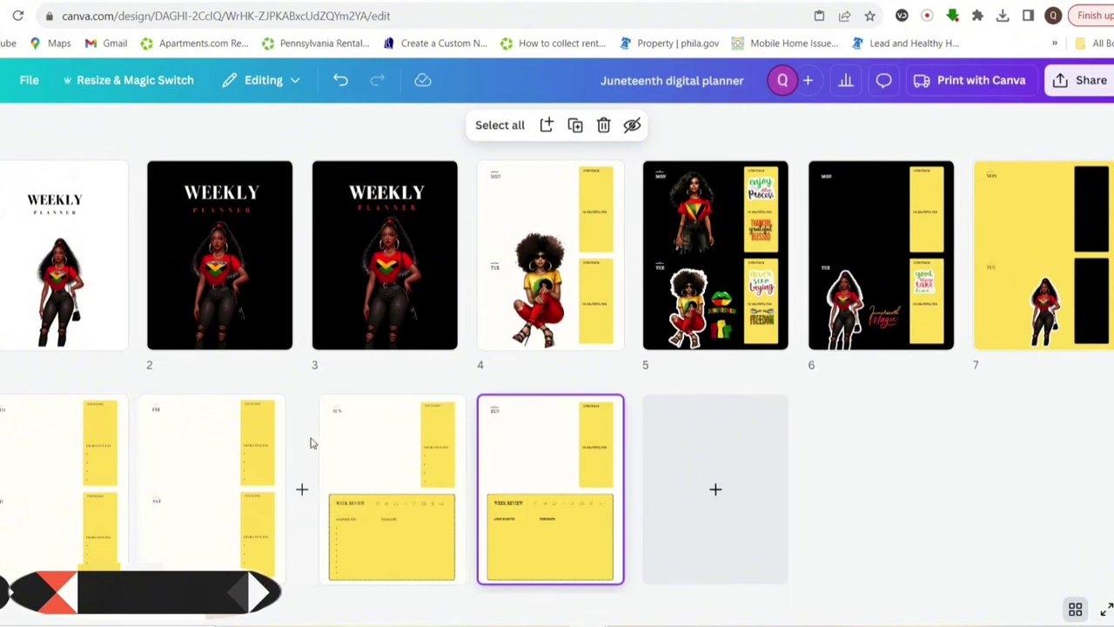
{"action": "left_click", "coordinate": [234, 447]}
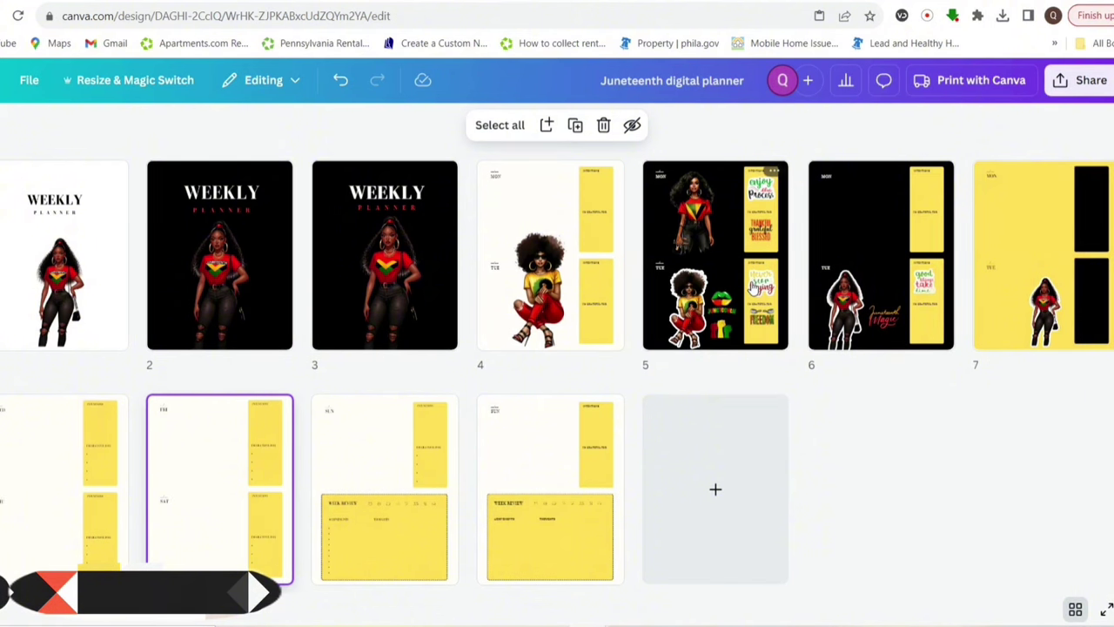
- Open page 5 from the grid as a single page with the page thumbnails shown, zoomed to 44%
{"action": "double_click", "coordinate": [715, 261]}
{"action": "left_click", "coordinate": [1043, 610]}
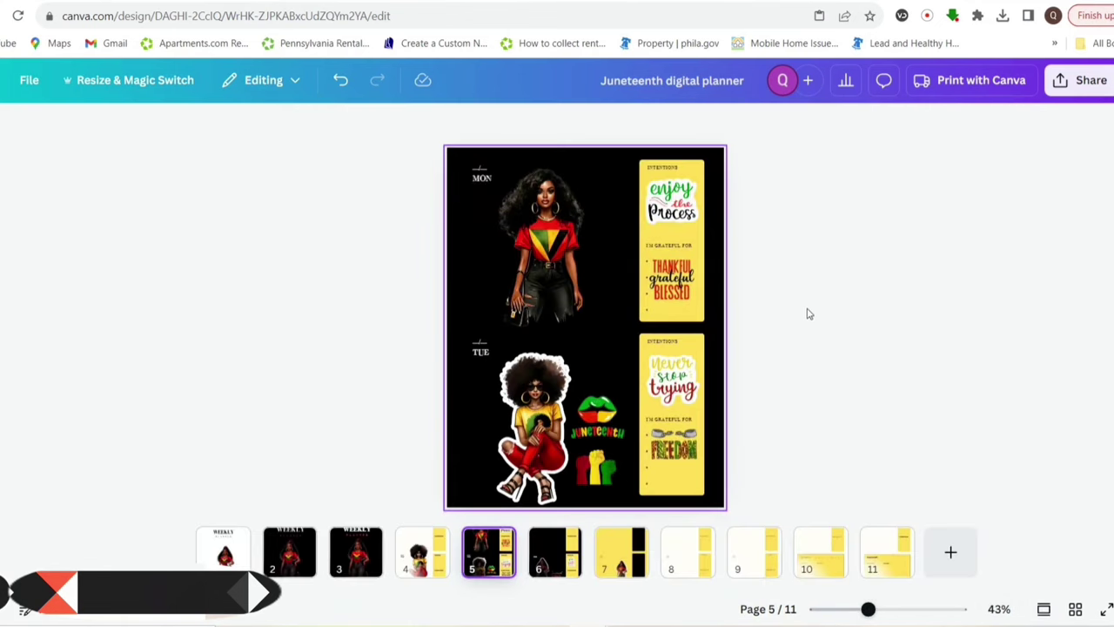
{"action": "mouse_move", "coordinate": [867, 609]}
{"action": "left_mouse_down"}
{"action": "mouse_move", "coordinate": [898, 610]}
{"action": "mouse_move", "coordinate": [869, 609]}
{"action": "left_mouse_up"}
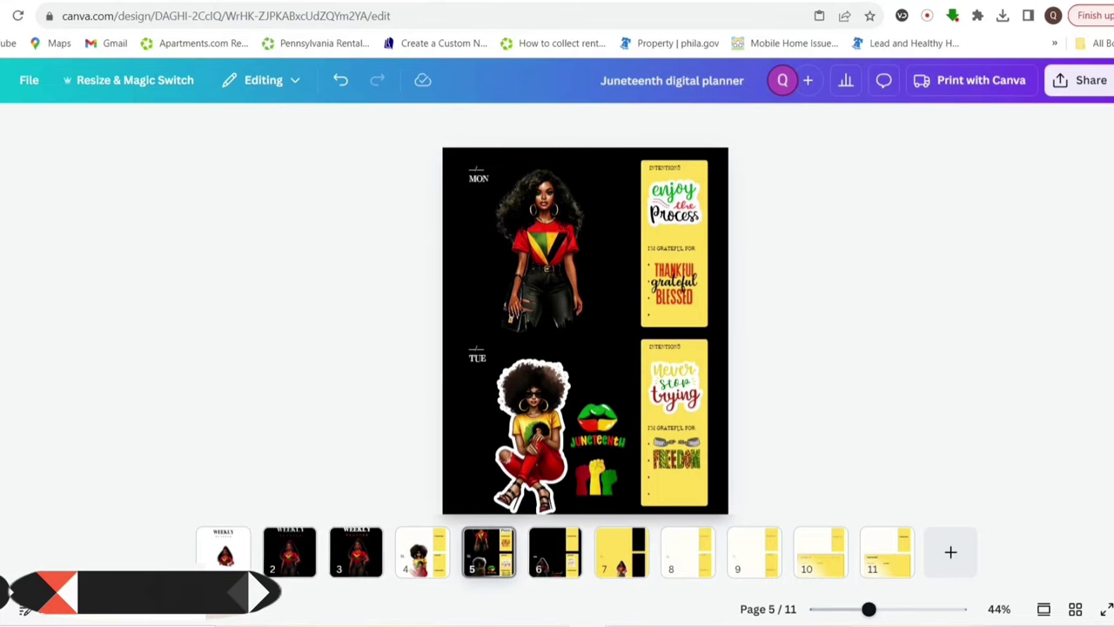
- Switch to the Printify website and search its product catalog for "stickers"
{"action": "left_click", "coordinate": [478, 7]}
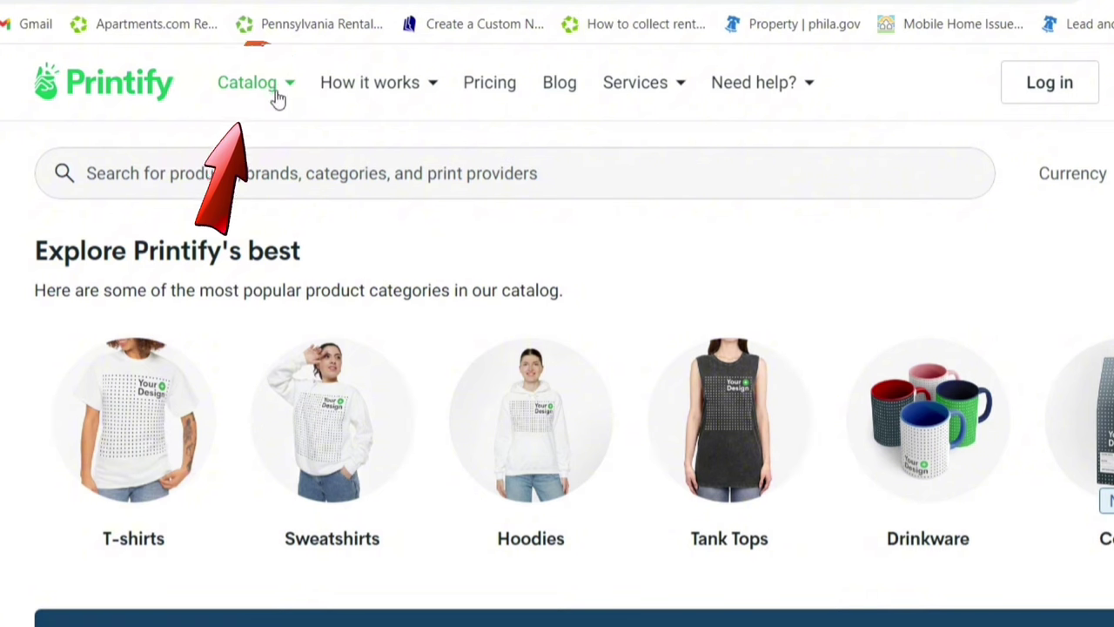
{"action": "mouse_move", "coordinate": [290, 151]}
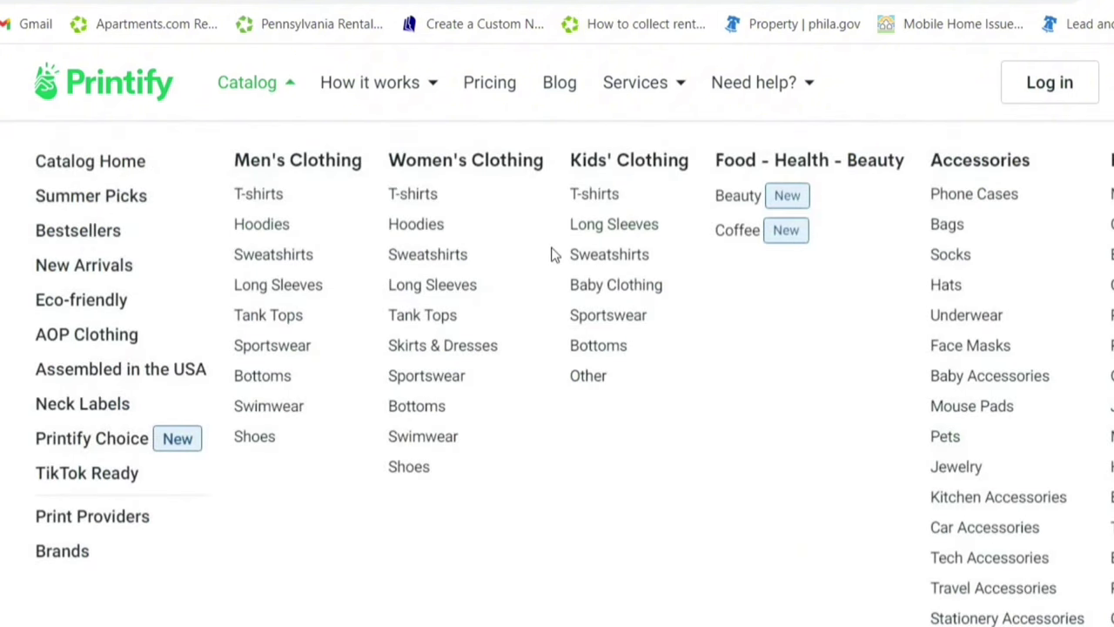
{"action": "left_click", "coordinate": [278, 168]}
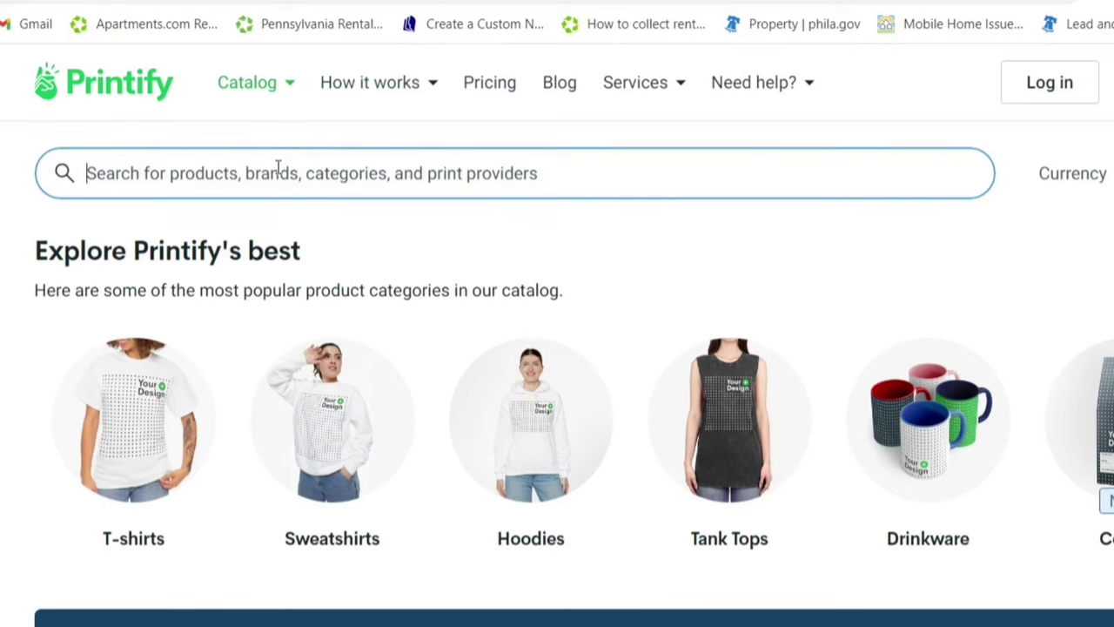
{"action": "type", "text": "st"}
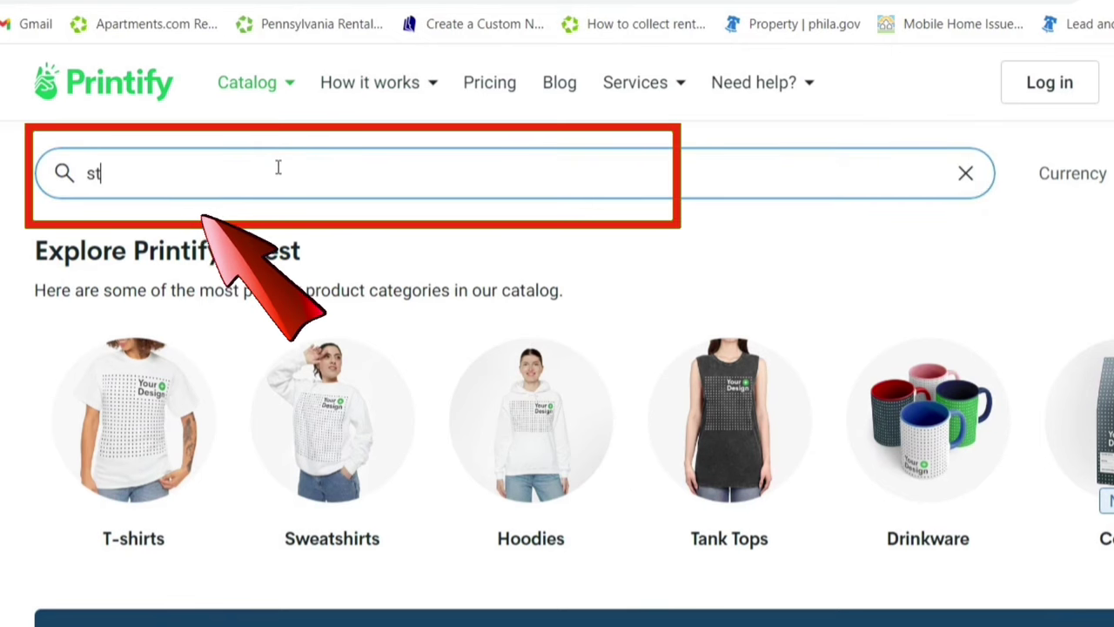
{"action": "key", "text": "Return"}
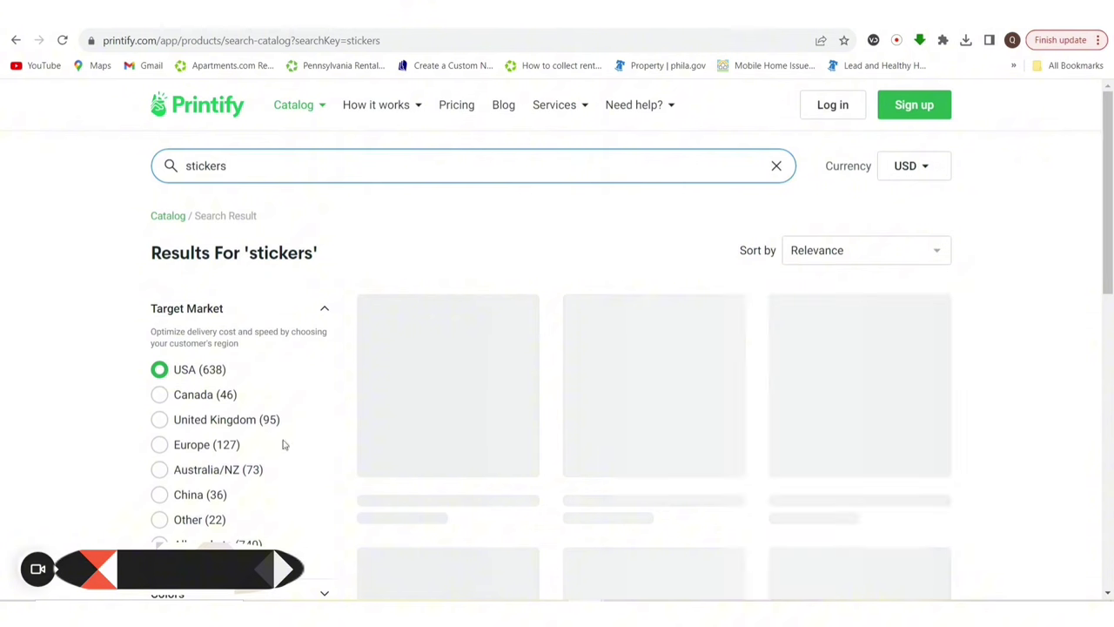
- Browse the sticker products in the search results, from Bumper Stickers down to Sticker Sheets and back
{"action": "scroll", "coordinate": [651, 445], "scroll_direction": "down", "scroll_amount": 1}
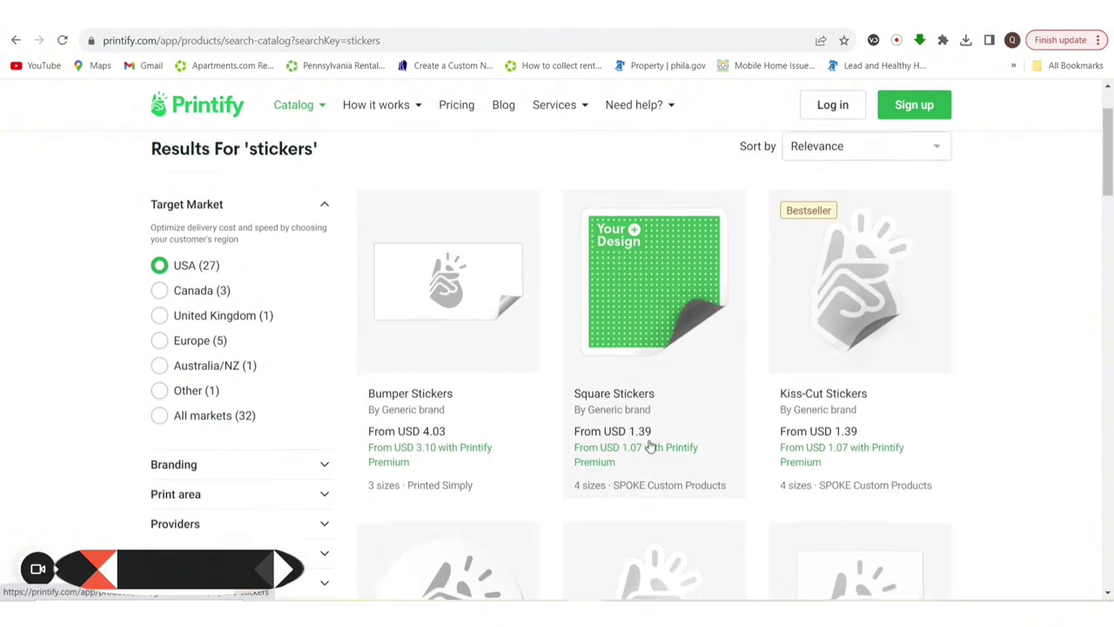
{"action": "scroll", "coordinate": [651, 446], "scroll_direction": "down", "scroll_amount": 1}
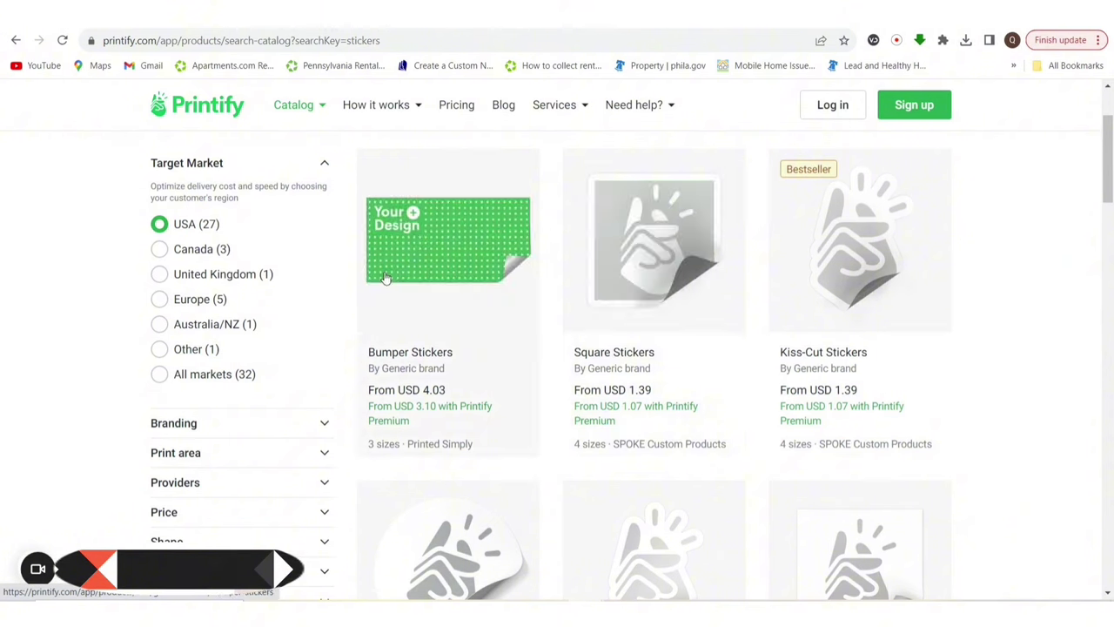
{"action": "scroll", "coordinate": [818, 357], "scroll_direction": "down", "scroll_amount": 2}
{"action": "scroll", "coordinate": [821, 363], "scroll_direction": "up", "scroll_amount": 2}
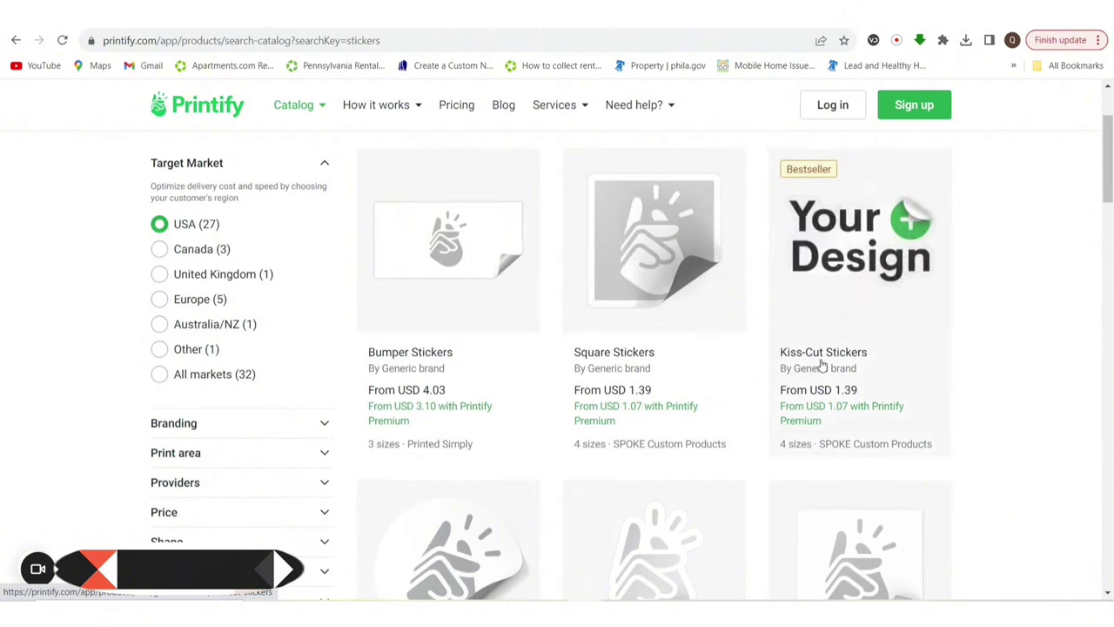
{"action": "scroll", "coordinate": [676, 386], "scroll_direction": "down", "scroll_amount": 9}
{"action": "scroll", "coordinate": [731, 415], "scroll_direction": "down", "scroll_amount": 5}
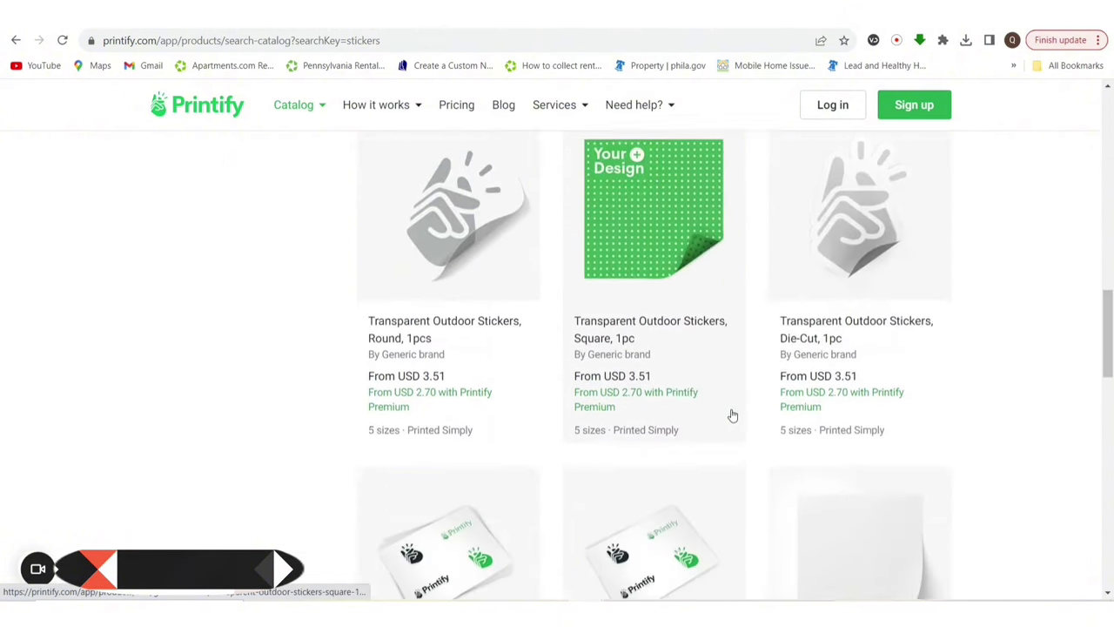
{"action": "scroll", "coordinate": [696, 520], "scroll_direction": "down", "scroll_amount": 6}
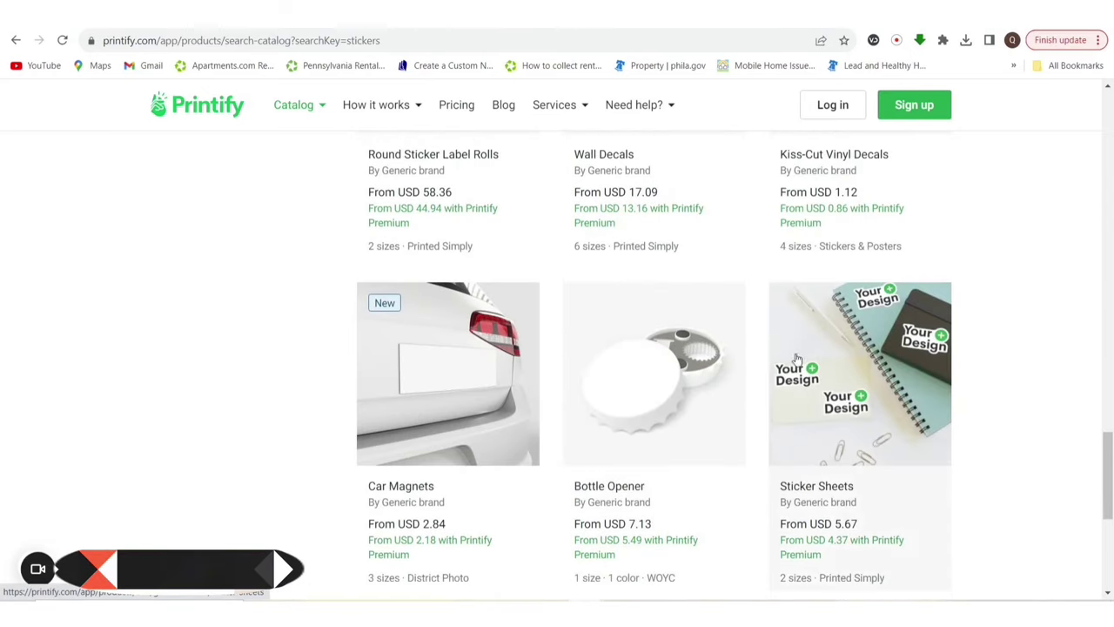
{"action": "scroll", "coordinate": [840, 505], "scroll_direction": "up", "scroll_amount": 5}
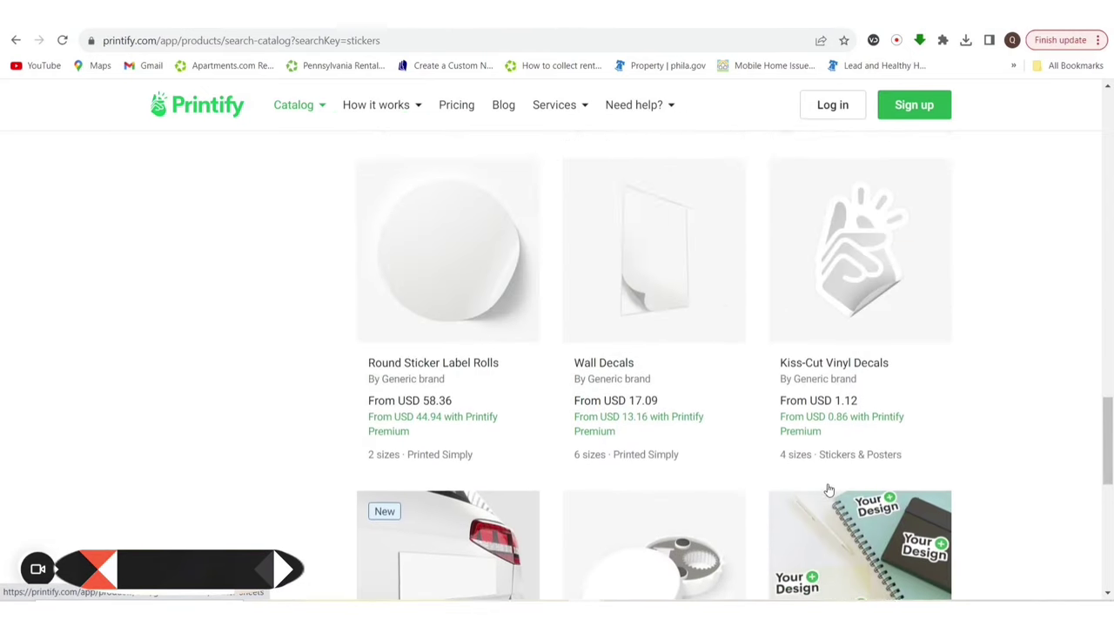
{"action": "scroll", "coordinate": [828, 490], "scroll_direction": "up", "scroll_amount": 10}
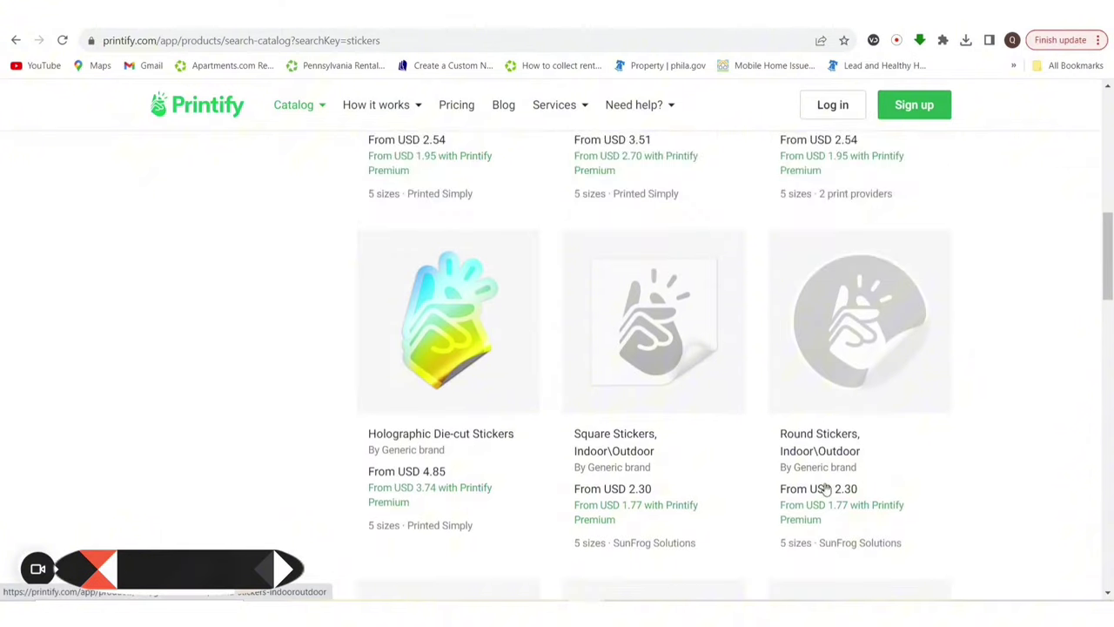
{"action": "scroll", "coordinate": [825, 490], "scroll_direction": "up", "scroll_amount": 6}
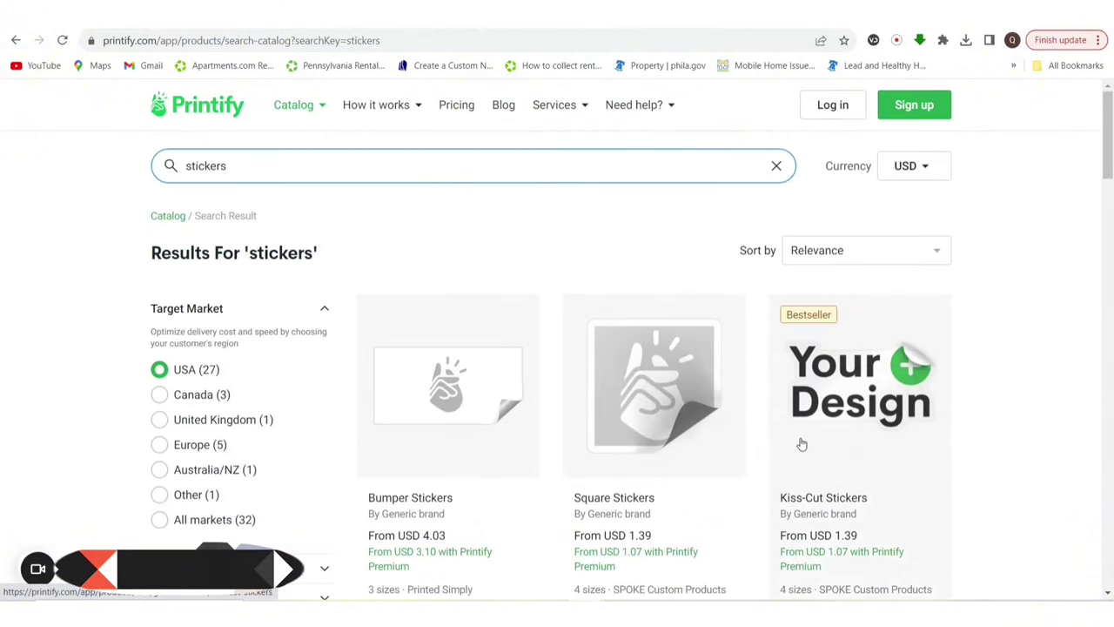
- Open the Kiss-Cut Stickers product page and view its gift box sample photos and the provider details
{"action": "left_click", "coordinate": [814, 445]}
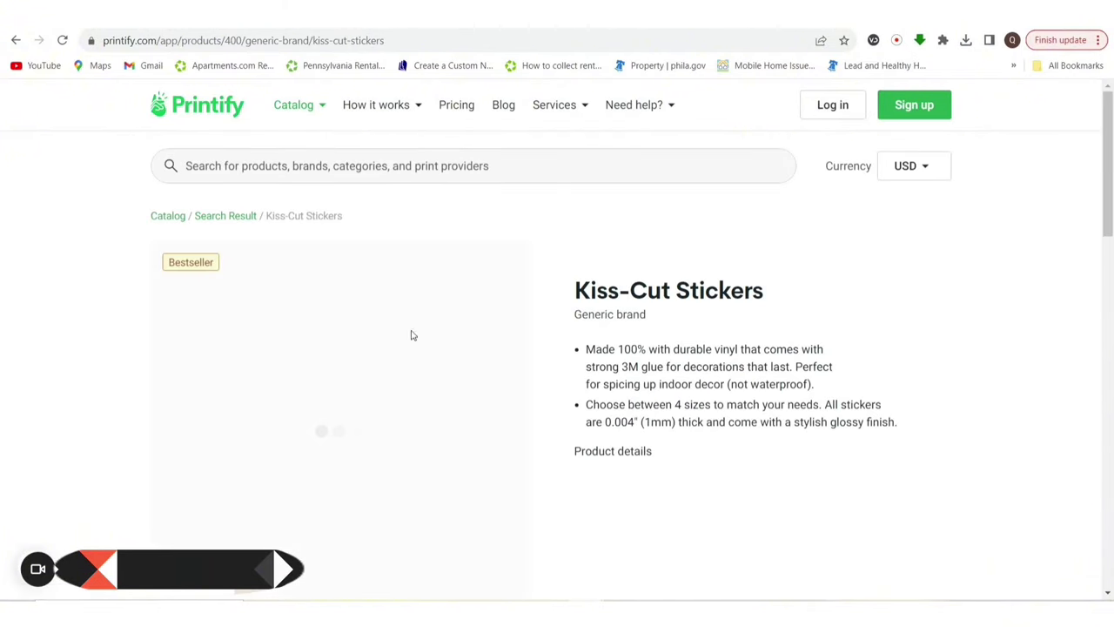
{"action": "scroll", "coordinate": [825, 421], "scroll_direction": "down", "scroll_amount": 2}
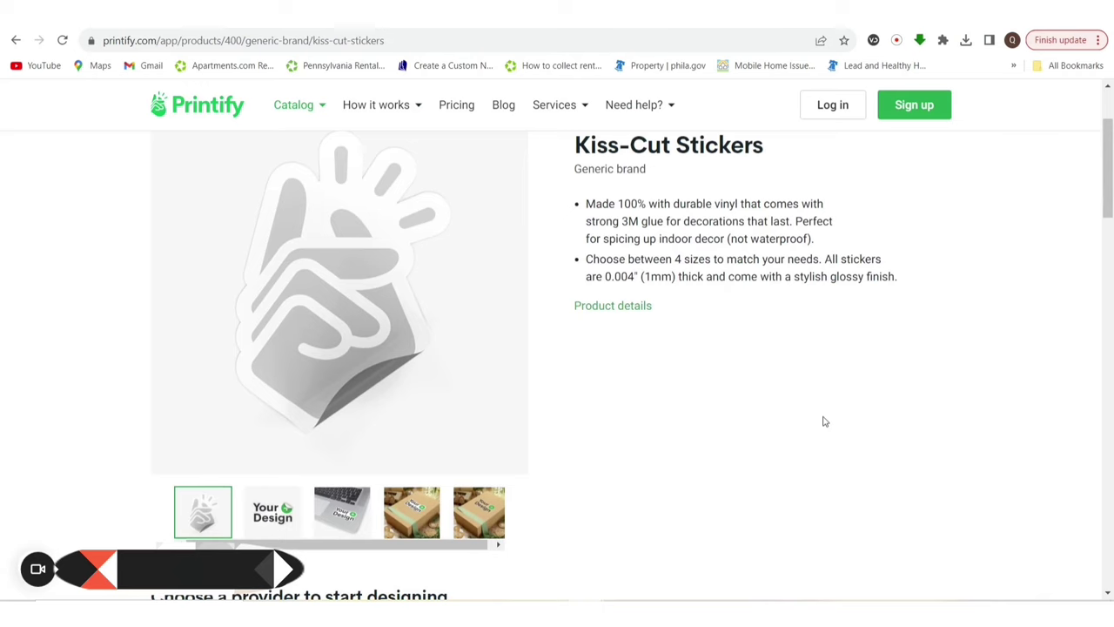
{"action": "scroll", "coordinate": [822, 421], "scroll_direction": "down", "scroll_amount": 2}
{"action": "left_click", "coordinate": [428, 376]}
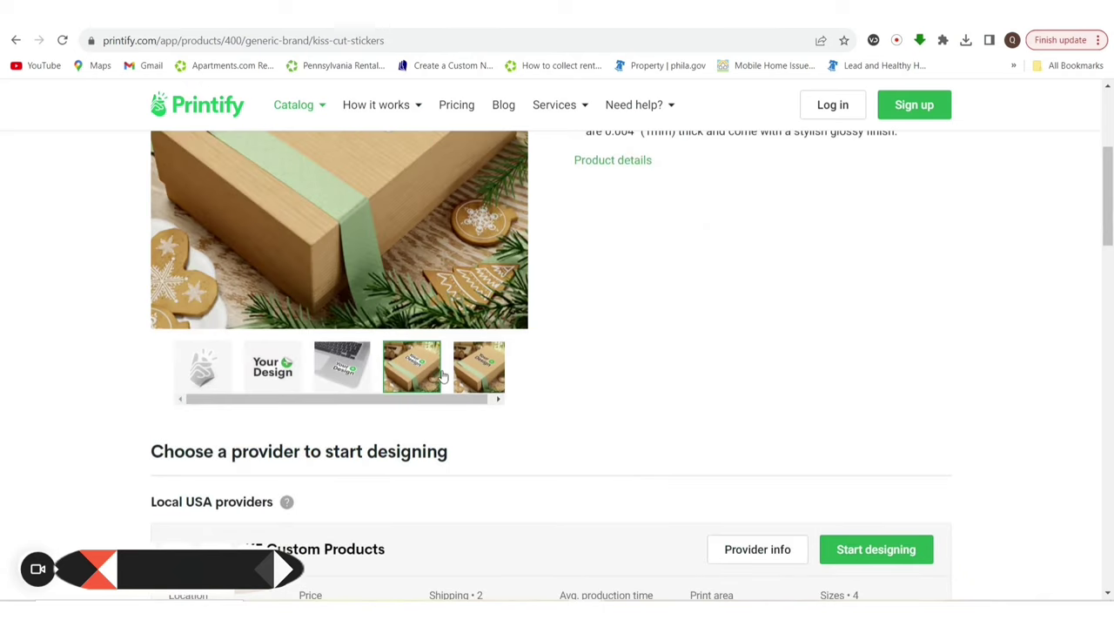
{"action": "left_click", "coordinate": [479, 365]}
{"action": "scroll", "coordinate": [334, 239], "scroll_direction": "up", "scroll_amount": 2}
{"action": "scroll", "coordinate": [804, 385], "scroll_direction": "down", "scroll_amount": 4}
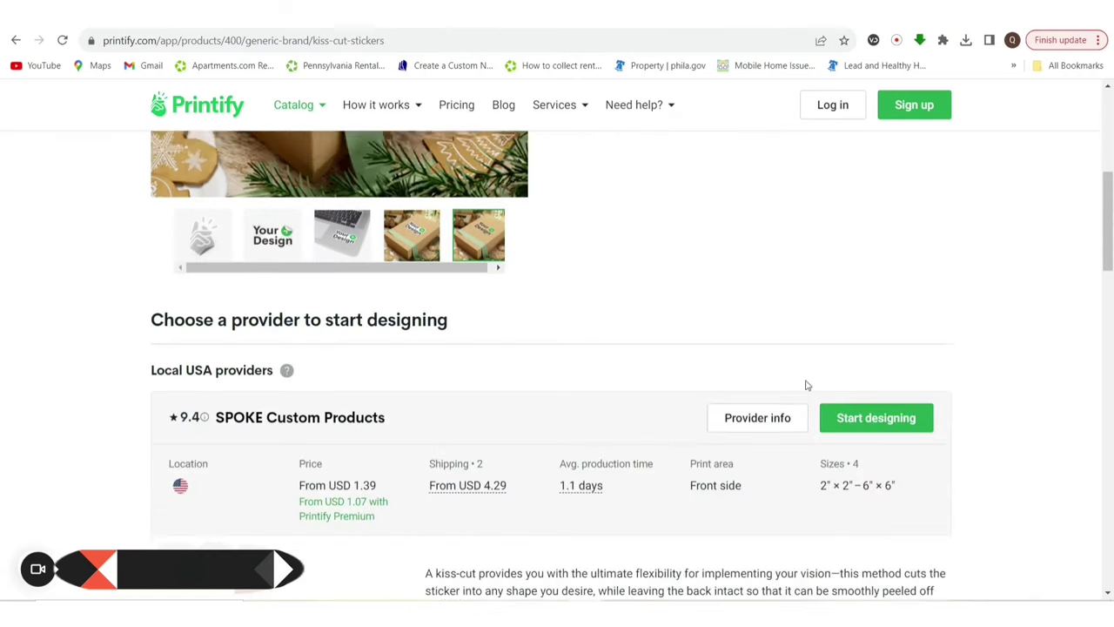
- Start designing the Kiss-Cut Stickers with SPOKE Custom Products and choose to upload artwork from the device
{"action": "left_click", "coordinate": [876, 403]}
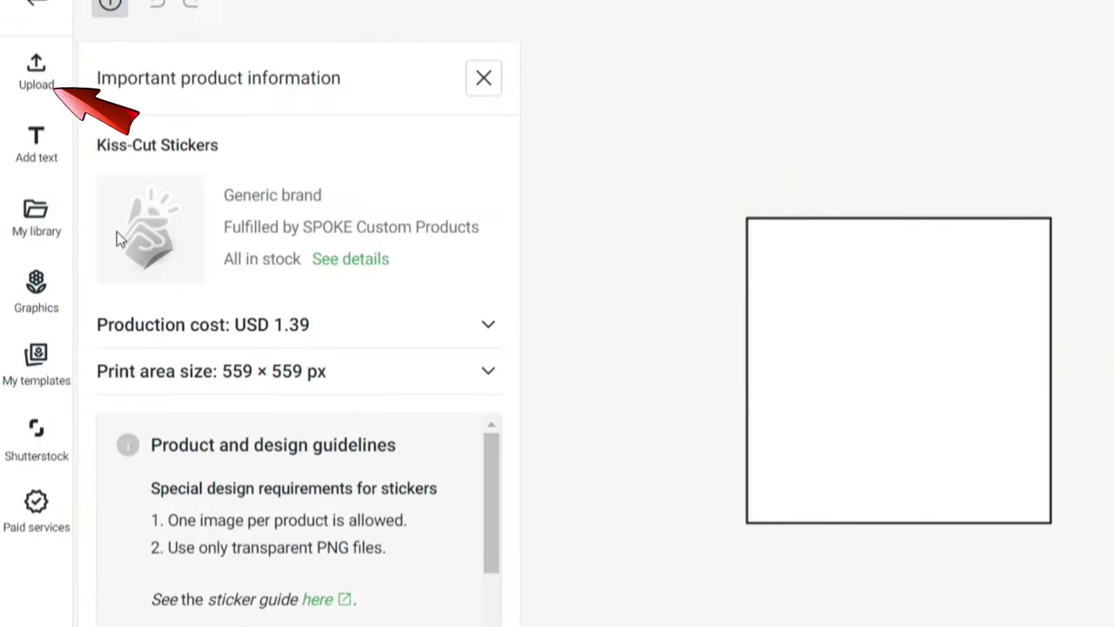
{"action": "left_click", "coordinate": [35, 82]}
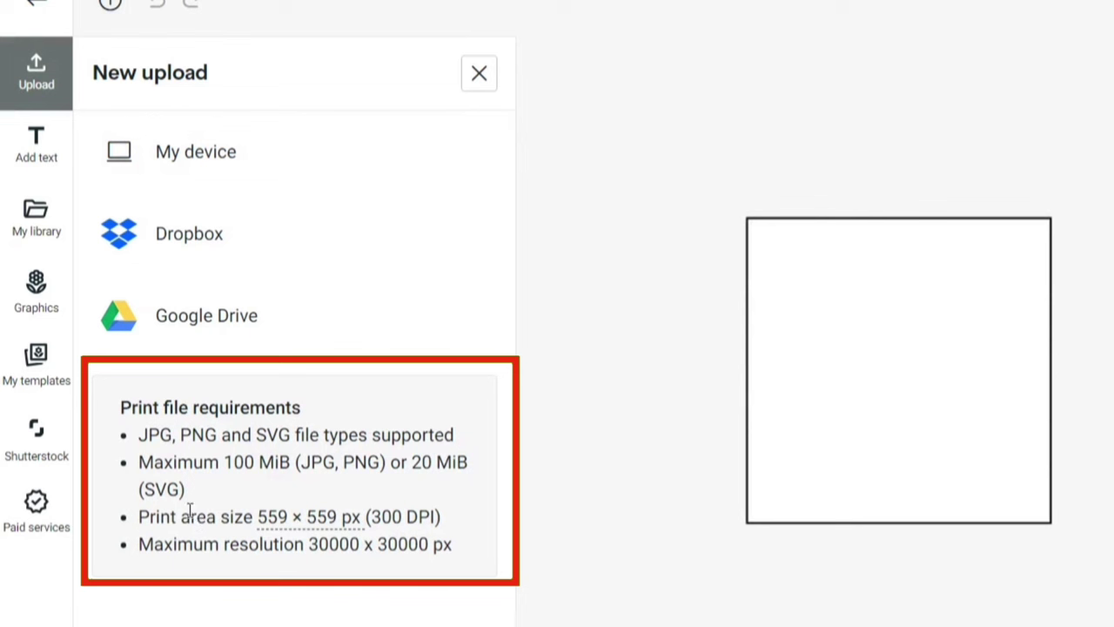
{"action": "mouse_move", "coordinate": [283, 519]}
{"action": "left_click", "coordinate": [300, 159]}
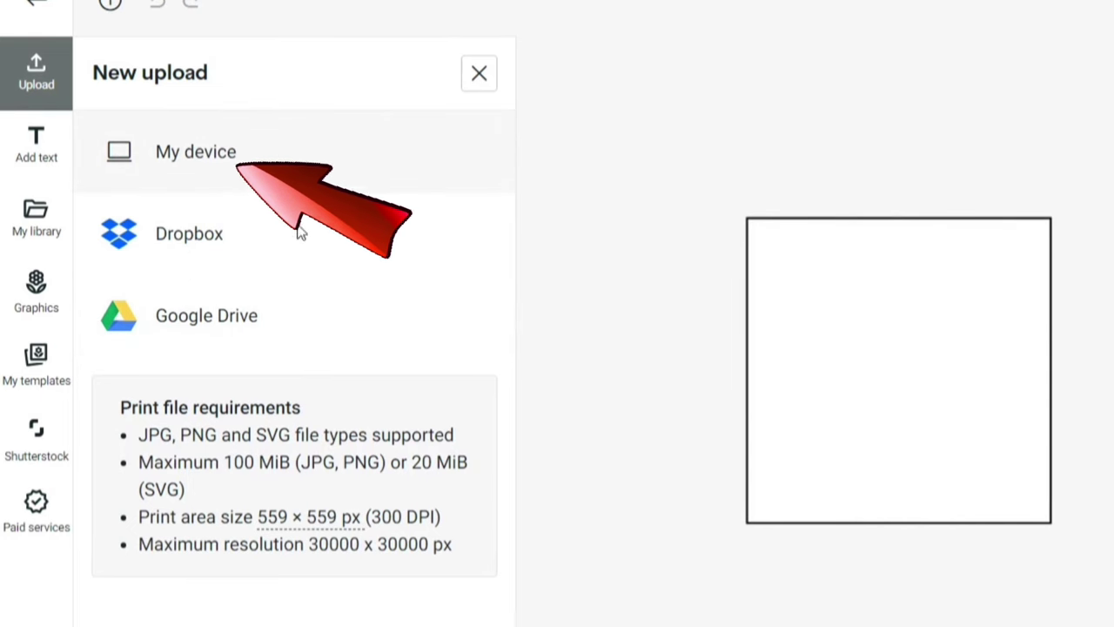
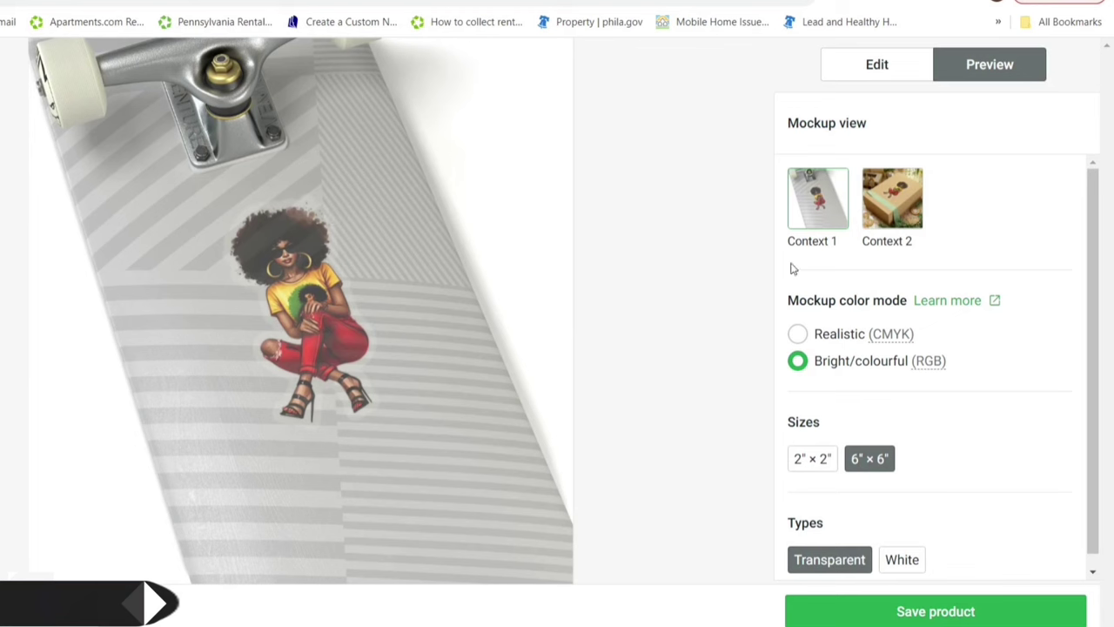
- Compare the sticker design in the Context 1 skateboard and Context 2 gift box mockups
{"action": "left_click", "coordinate": [875, 209]}
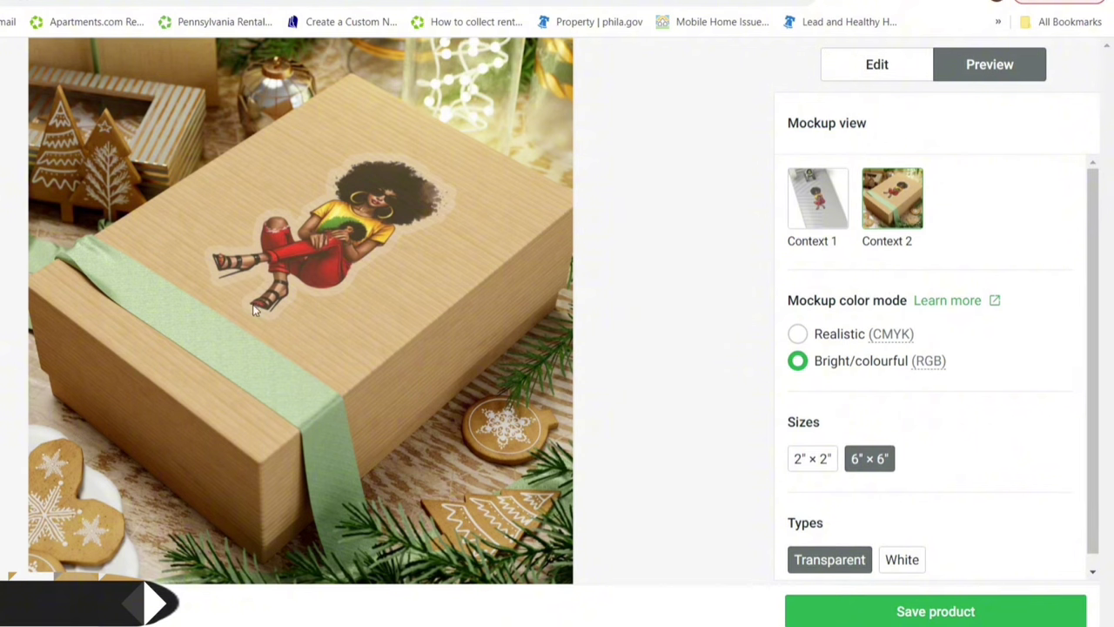
{"action": "left_click", "coordinate": [812, 211]}
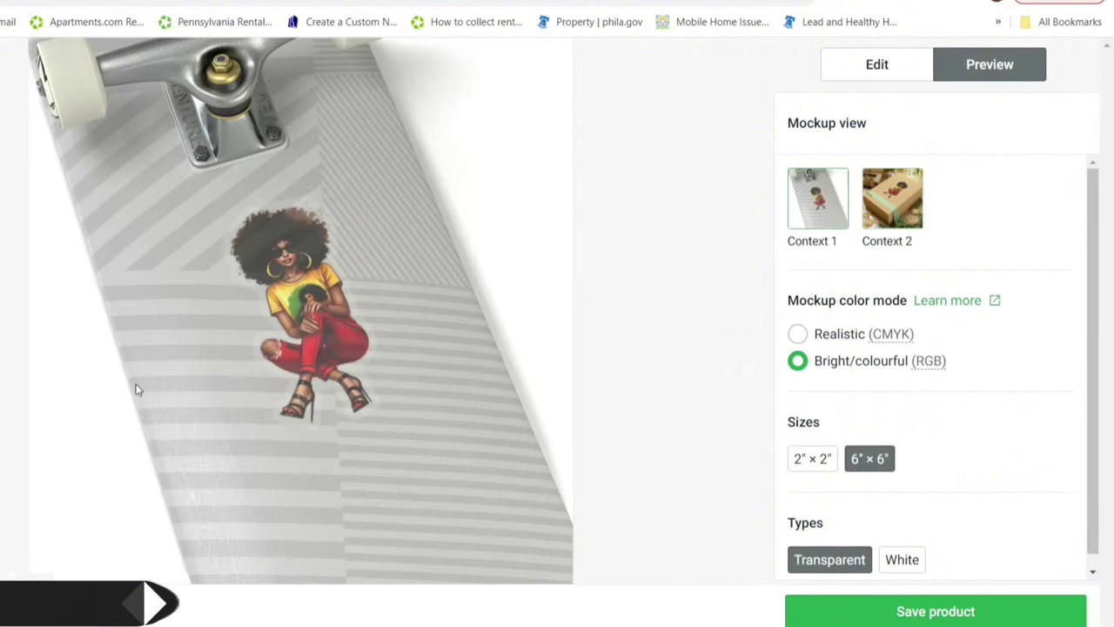
{"action": "left_click", "coordinate": [881, 218]}
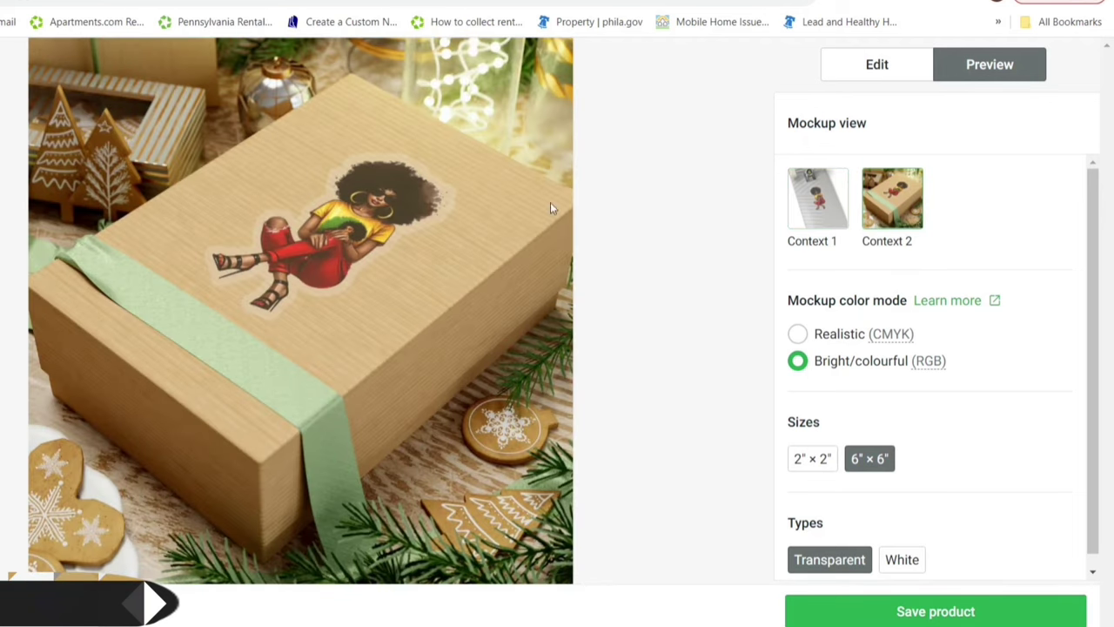
- Switch the sticker design back to edit mode and close the editor without saving the product
{"action": "left_click", "coordinate": [876, 76]}
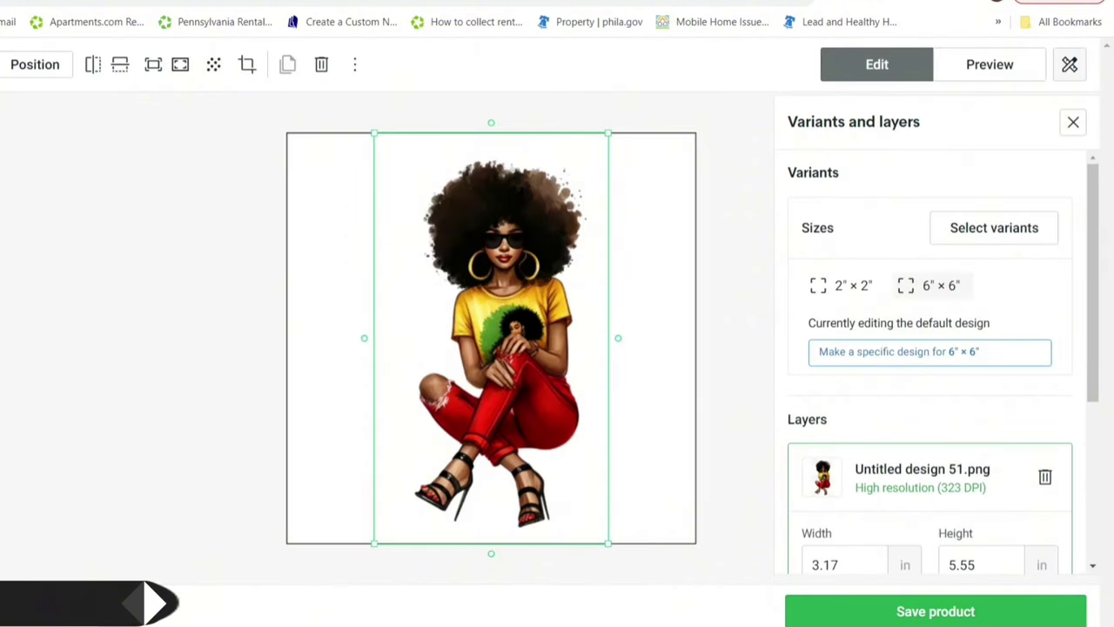
{"action": "key", "text": "Escape"}
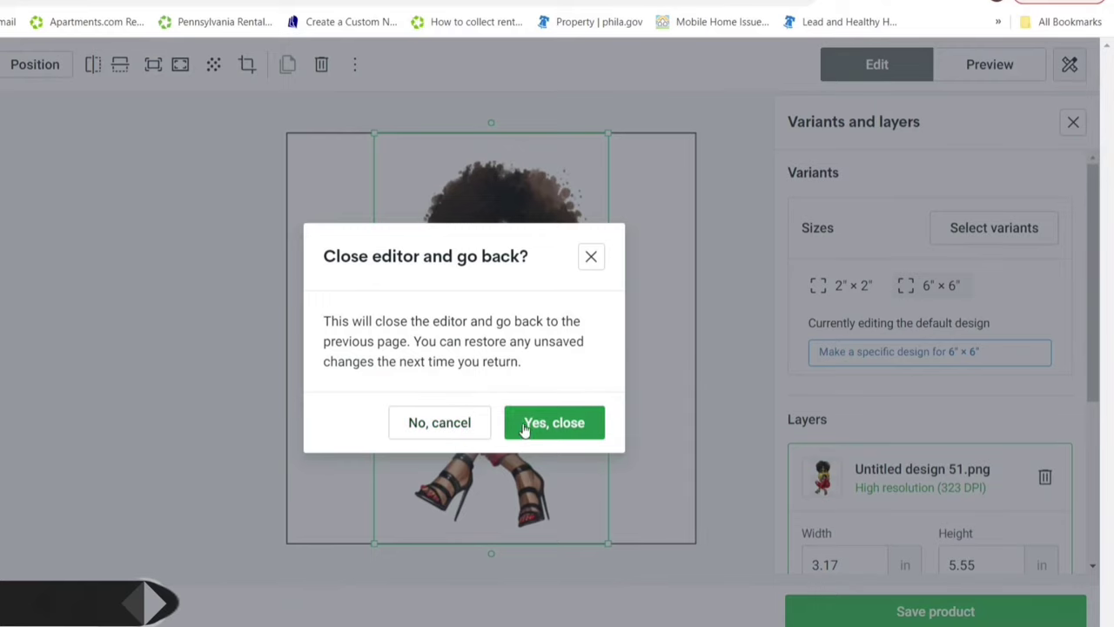
{"action": "left_click", "coordinate": [525, 424]}
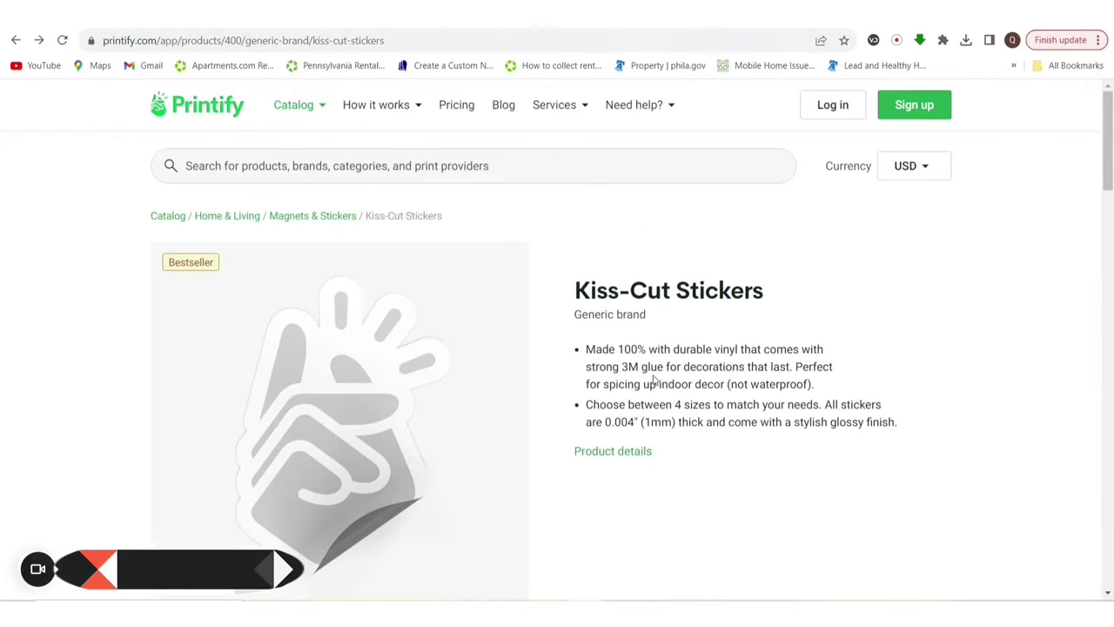
- Review the Kiss-Cut Stickers provider details and the blank, "Your Design" and laptop sample photos
{"action": "scroll", "coordinate": [655, 381], "scroll_direction": "down", "scroll_amount": 5}
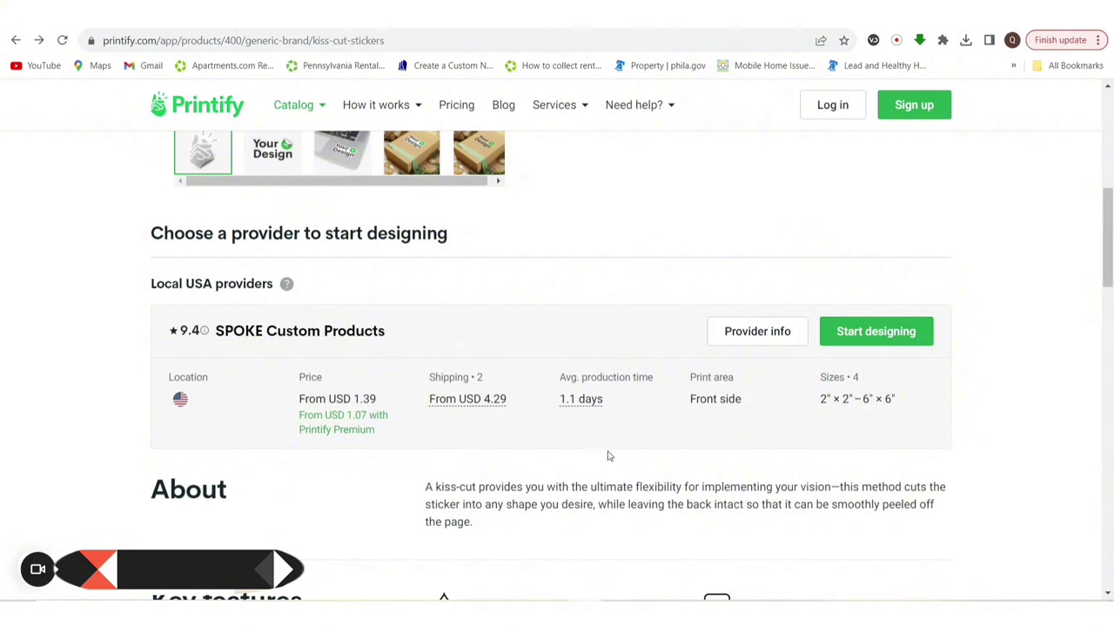
{"action": "scroll", "coordinate": [607, 453], "scroll_direction": "up", "scroll_amount": 3}
{"action": "left_click", "coordinate": [345, 376]}
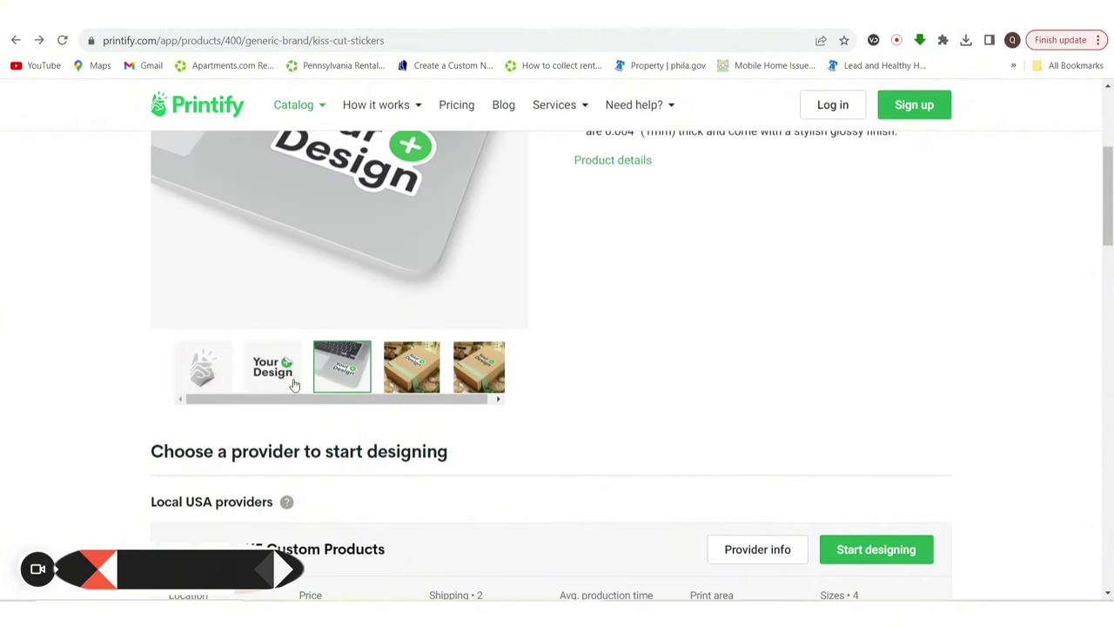
{"action": "left_click", "coordinate": [277, 375]}
{"action": "scroll", "coordinate": [302, 376], "scroll_direction": "up", "scroll_amount": 1}
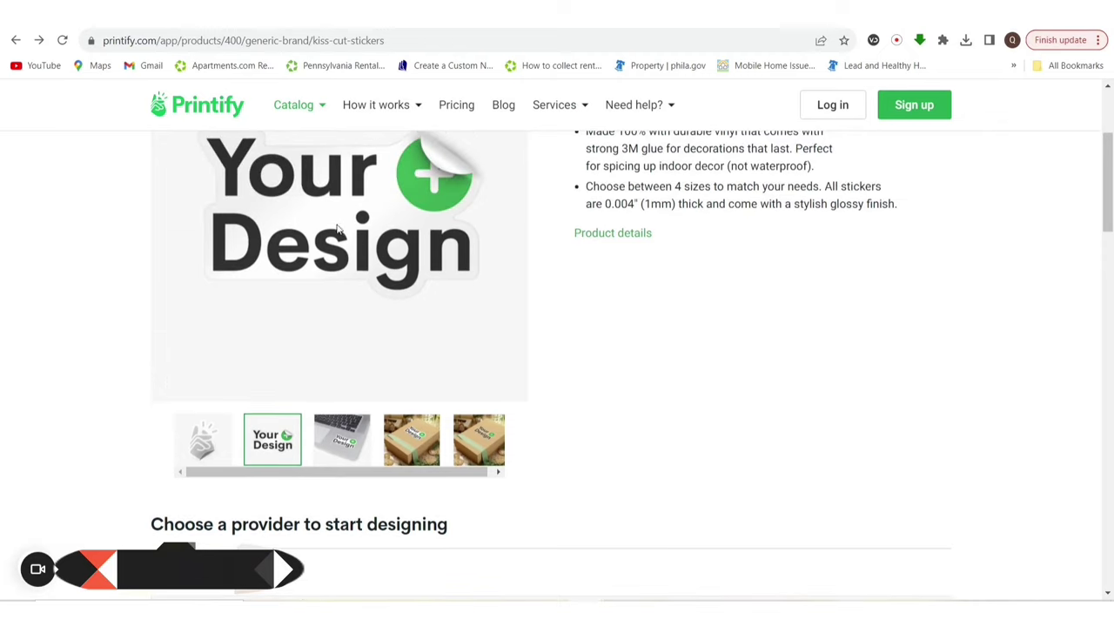
{"action": "left_click", "coordinate": [191, 440]}
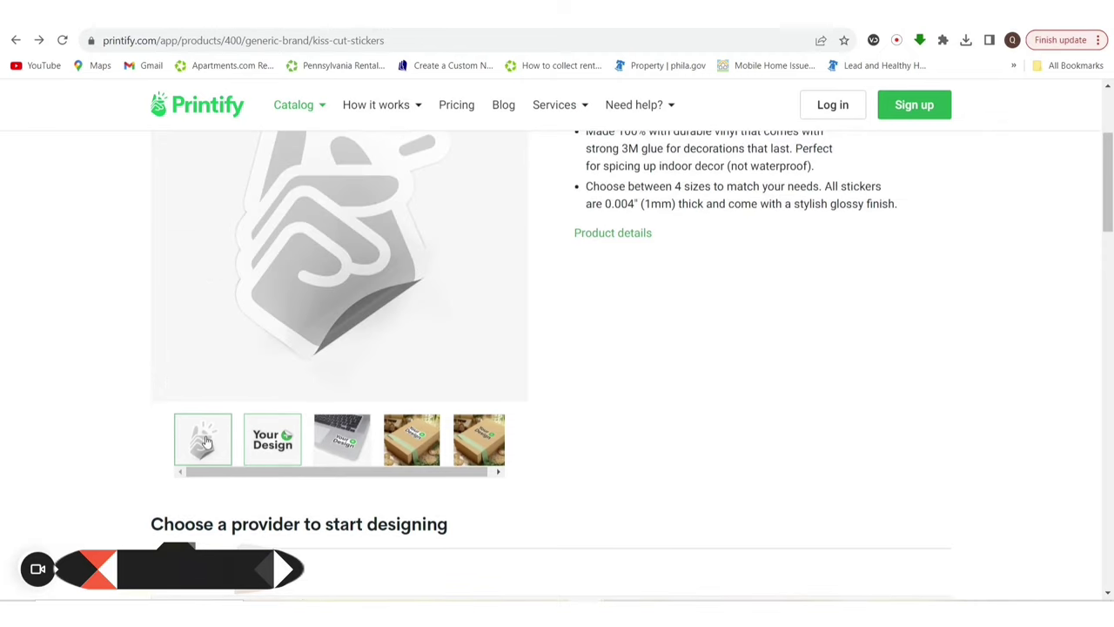
{"action": "left_click", "coordinate": [339, 454]}
{"action": "scroll", "coordinate": [331, 305], "scroll_direction": "up", "scroll_amount": 1}
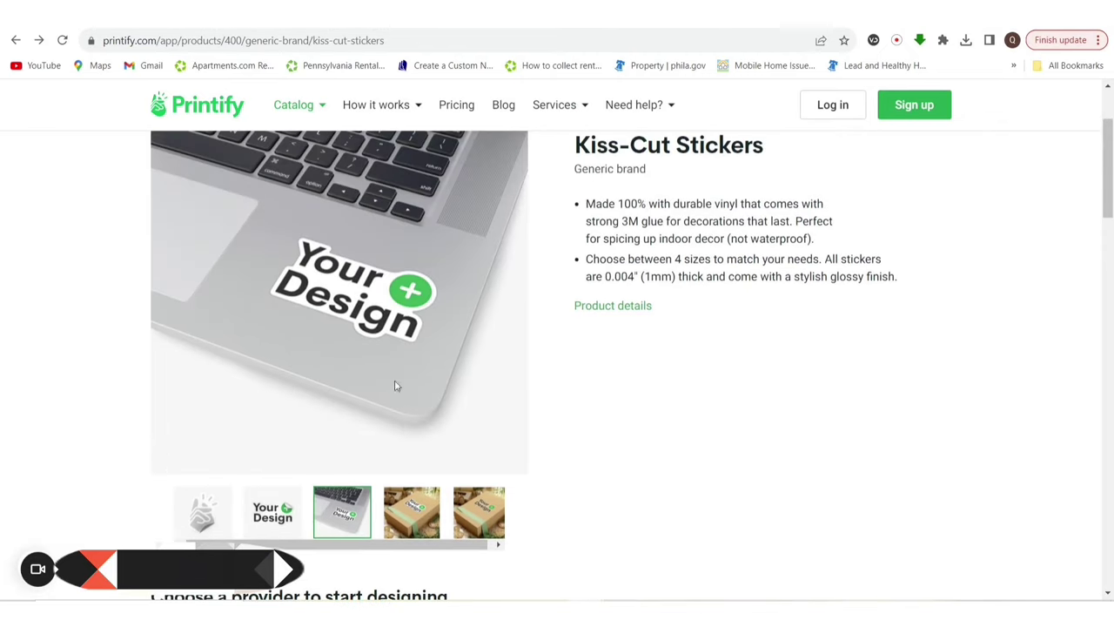
{"action": "scroll", "coordinate": [395, 298], "scroll_direction": "up", "scroll_amount": 1}
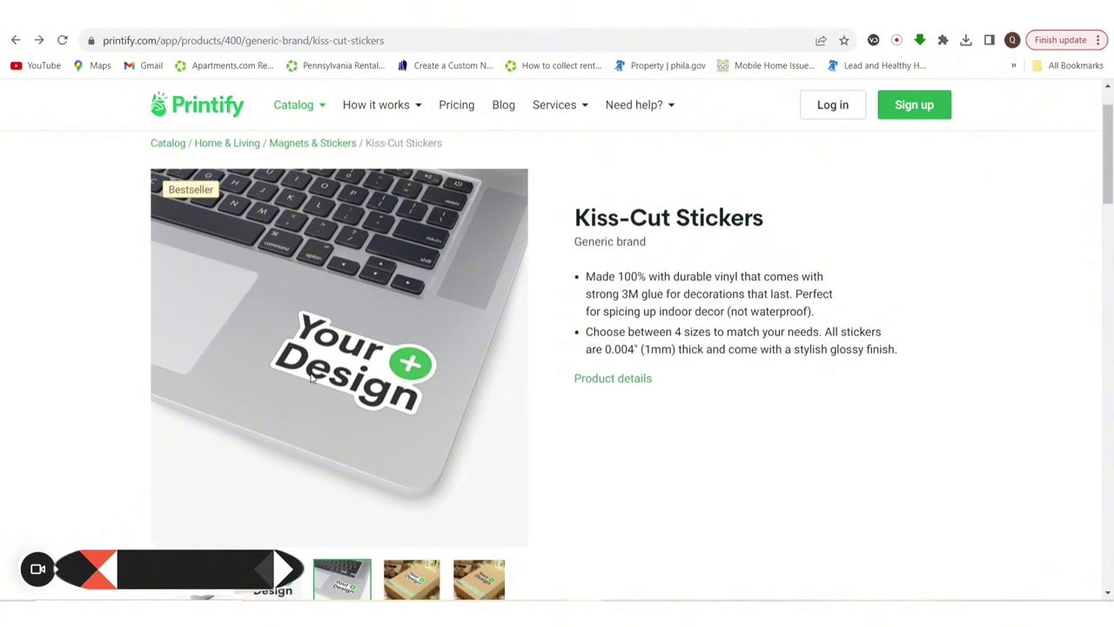
{"action": "scroll", "coordinate": [416, 502], "scroll_direction": "down", "scroll_amount": 1}
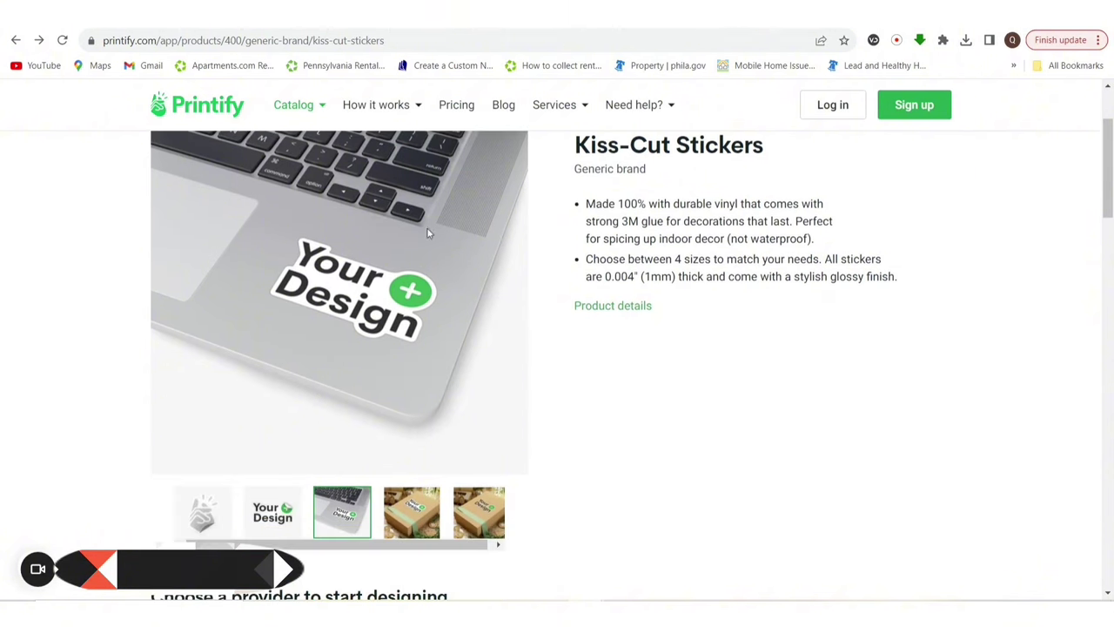
- Compare the two gift box sample photos of the Kiss-Cut Stickers with the laptop and "Your Design" ones
{"action": "scroll", "coordinate": [600, 292], "scroll_direction": "down", "scroll_amount": 3}
{"action": "left_click", "coordinate": [413, 291]}
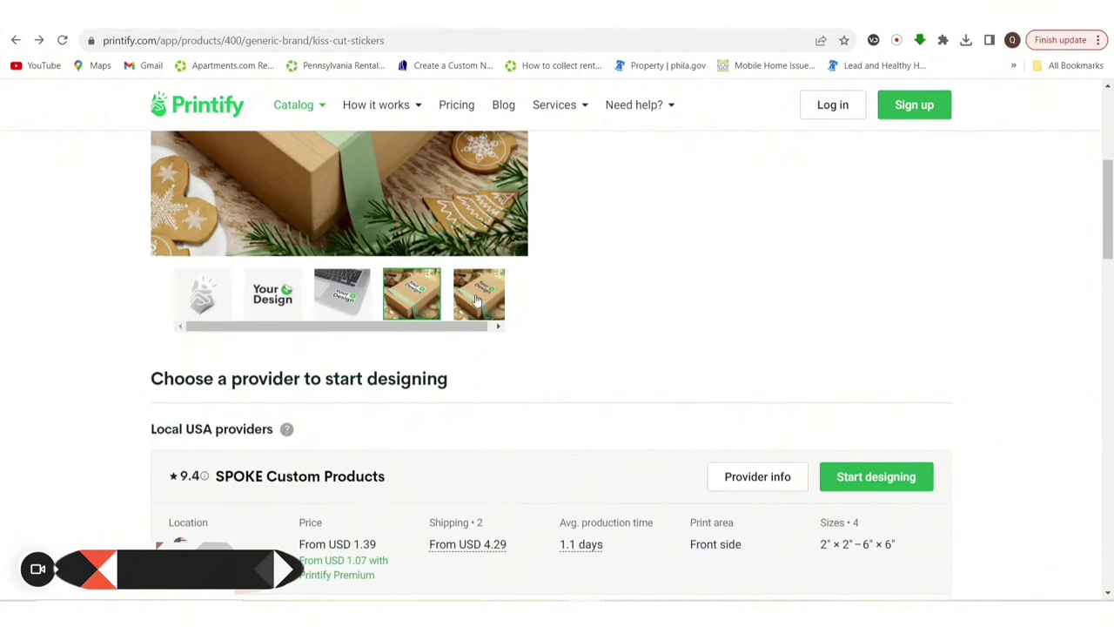
{"action": "left_click", "coordinate": [481, 302]}
{"action": "scroll", "coordinate": [496, 326], "scroll_direction": "up", "scroll_amount": 1}
{"action": "left_click", "coordinate": [328, 373]}
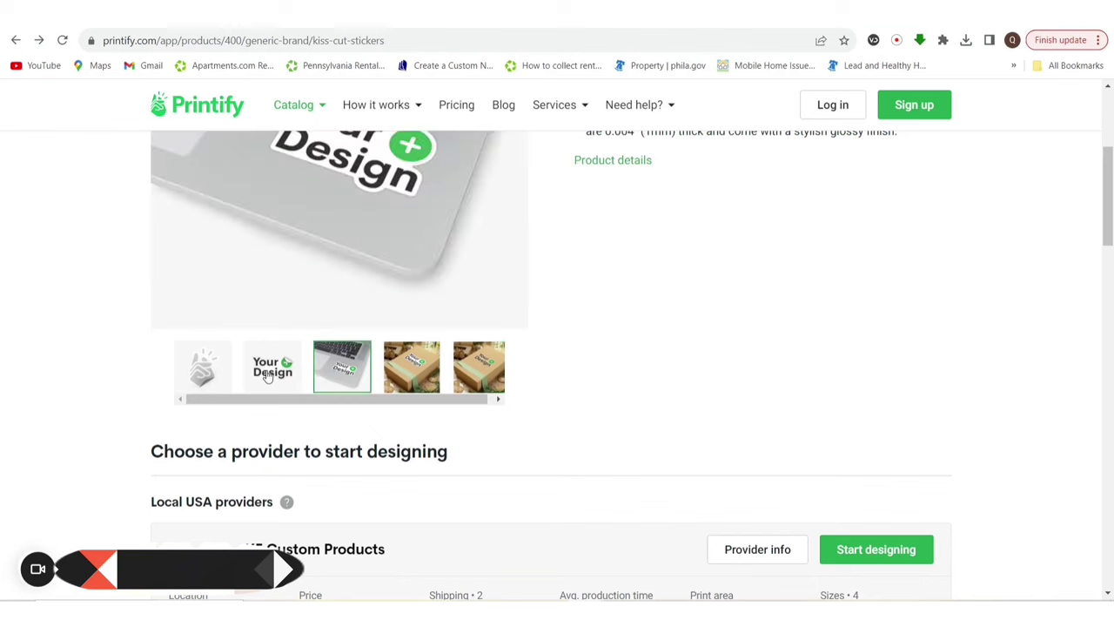
{"action": "left_click", "coordinate": [266, 374]}
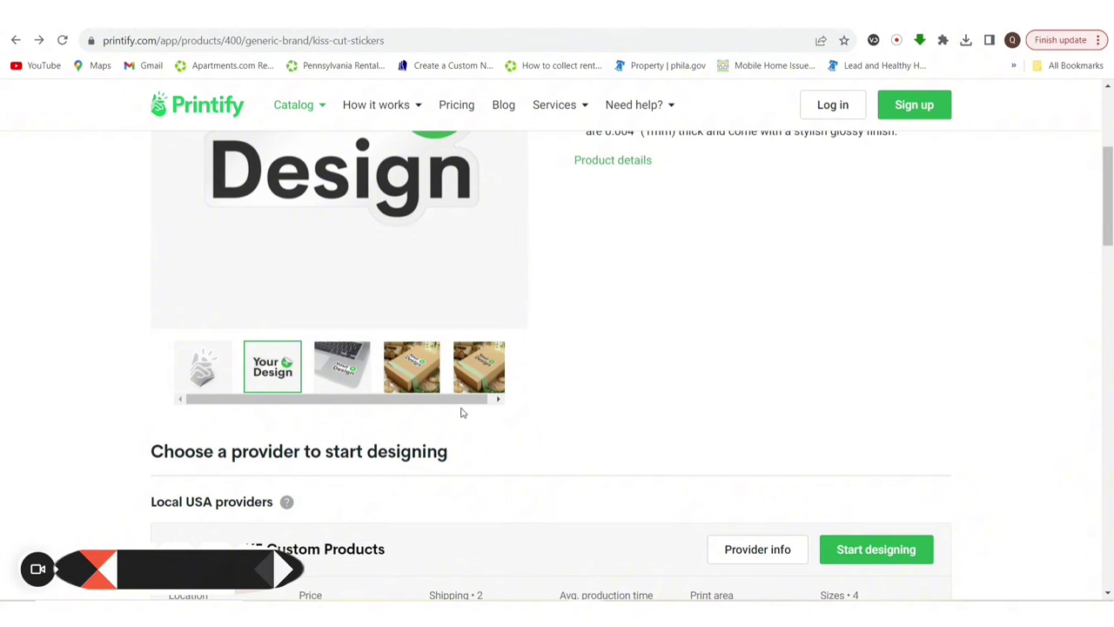
- Return to the catalog results for stickers and browse down to the Sticker Sheets product
{"action": "left_click", "coordinate": [15, 40]}
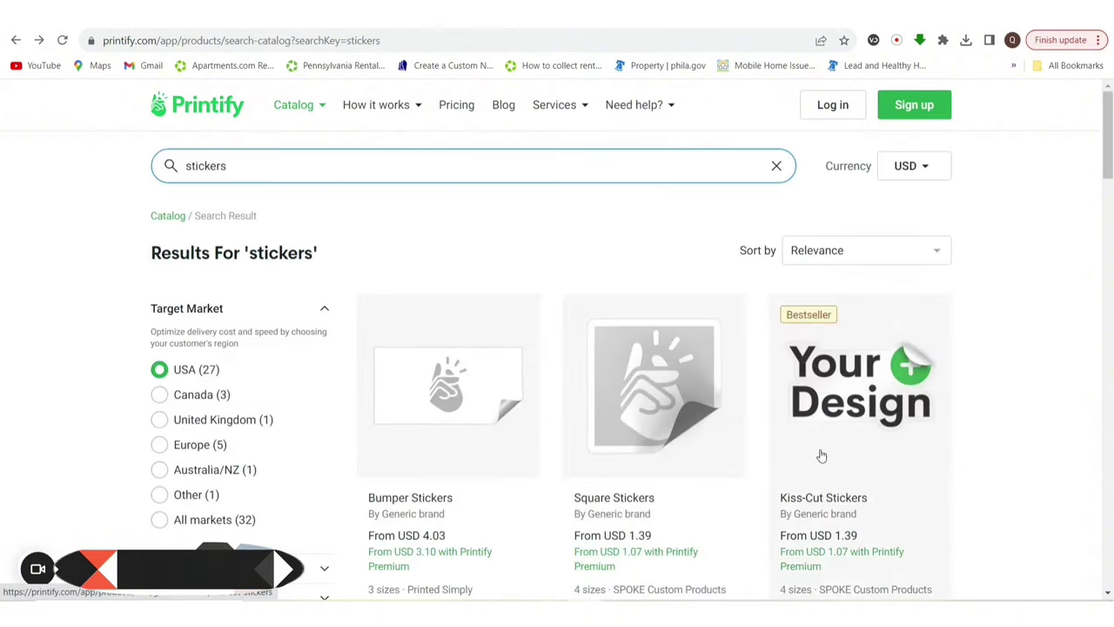
{"action": "scroll", "coordinate": [819, 457], "scroll_direction": "down", "scroll_amount": 8}
{"action": "scroll", "coordinate": [819, 462], "scroll_direction": "down", "scroll_amount": 12}
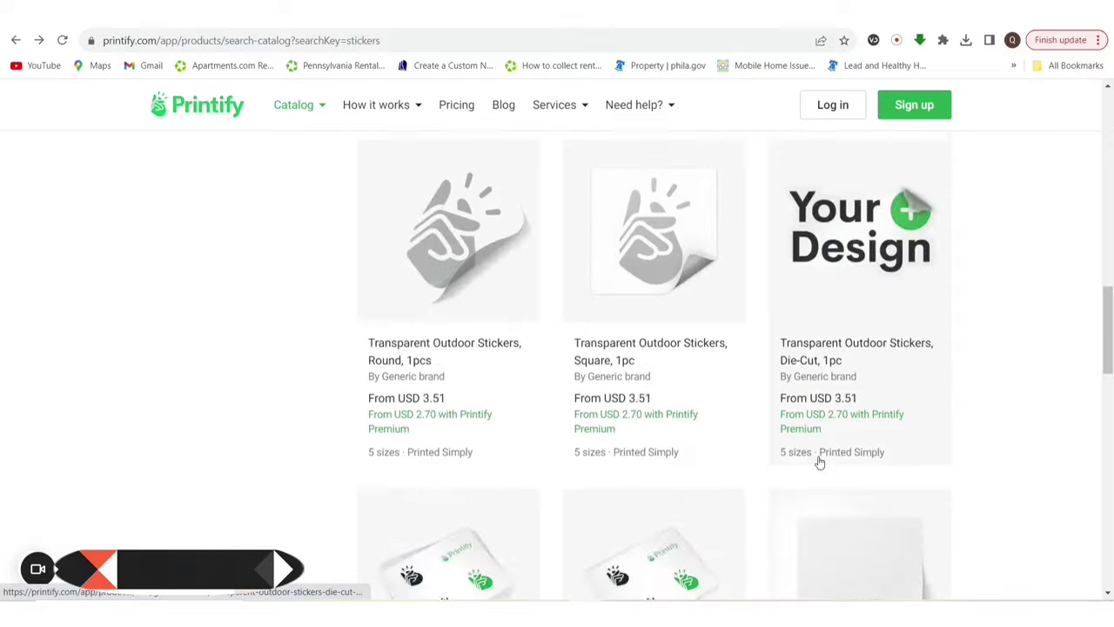
{"action": "scroll", "coordinate": [970, 543], "scroll_direction": "down", "scroll_amount": 3}
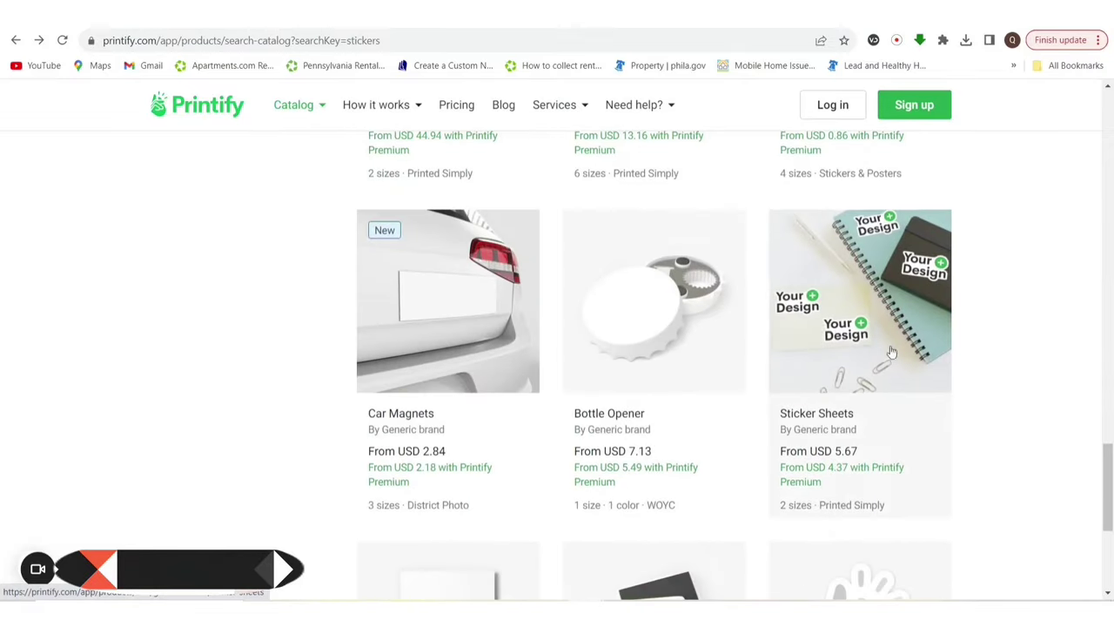
{"action": "scroll", "coordinate": [866, 503], "scroll_direction": "down", "scroll_amount": 1}
- Review the label rolls, sticker sheet bundles, outdoor stickers and vinyl stickers back to the start of the sticker results
{"action": "scroll", "coordinate": [866, 504], "scroll_direction": "up", "scroll_amount": 4}
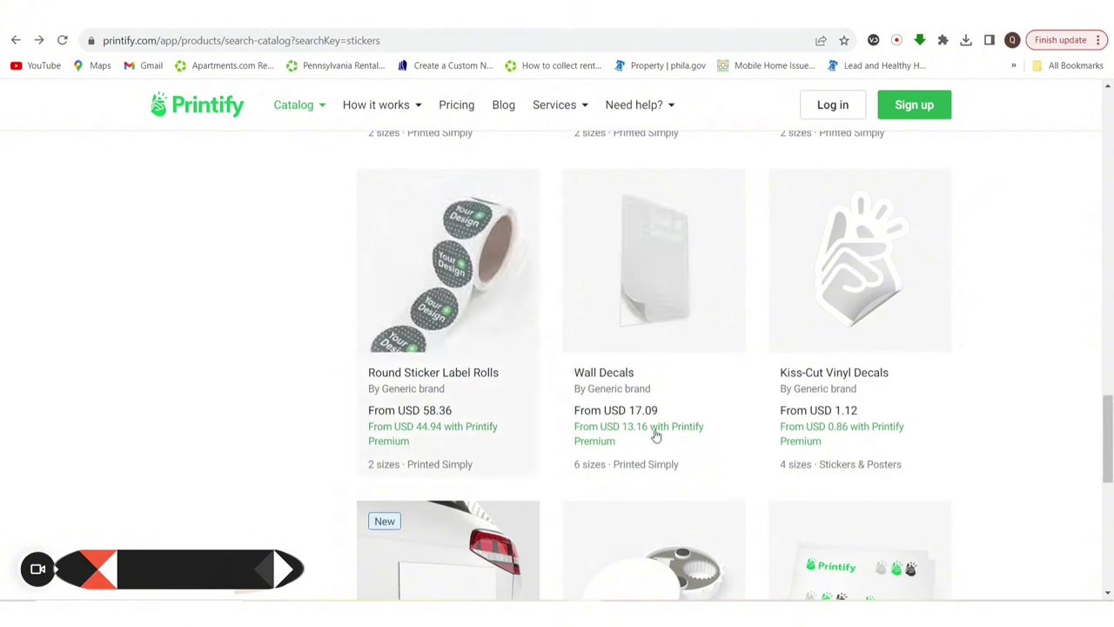
{"action": "scroll", "coordinate": [812, 497], "scroll_direction": "up", "scroll_amount": 4}
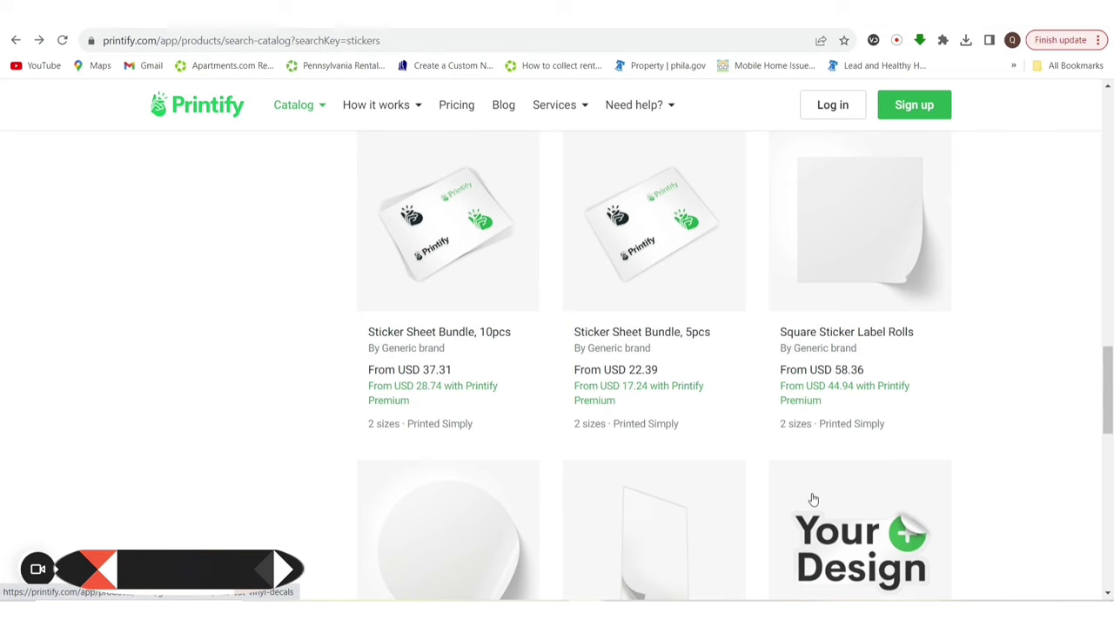
{"action": "scroll", "coordinate": [823, 498], "scroll_direction": "up", "scroll_amount": 4}
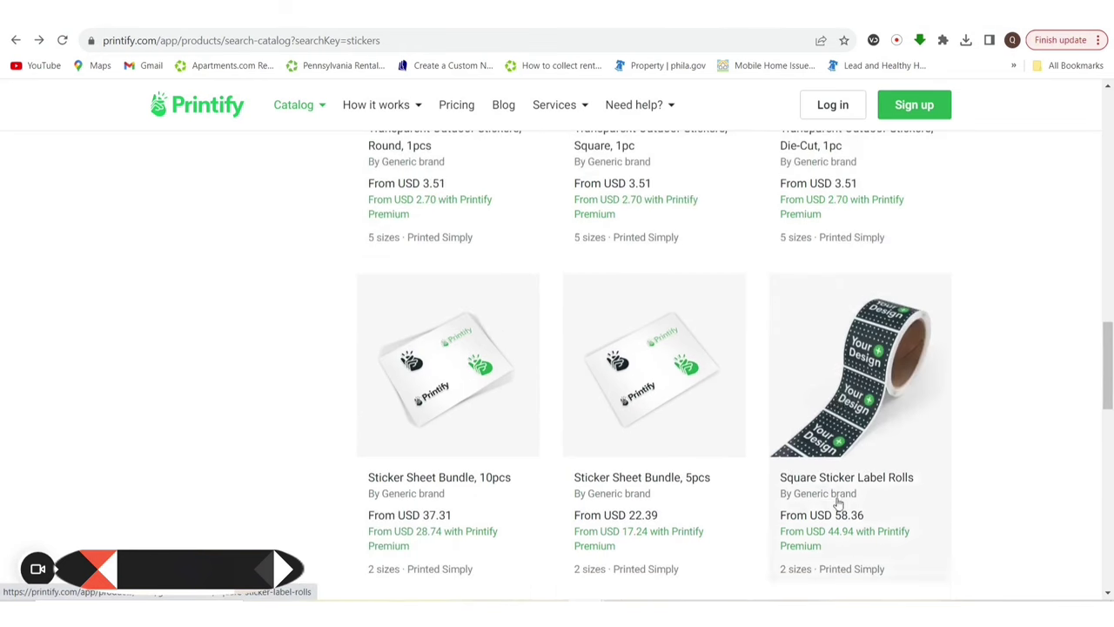
{"action": "scroll", "coordinate": [775, 449], "scroll_direction": "up", "scroll_amount": 3}
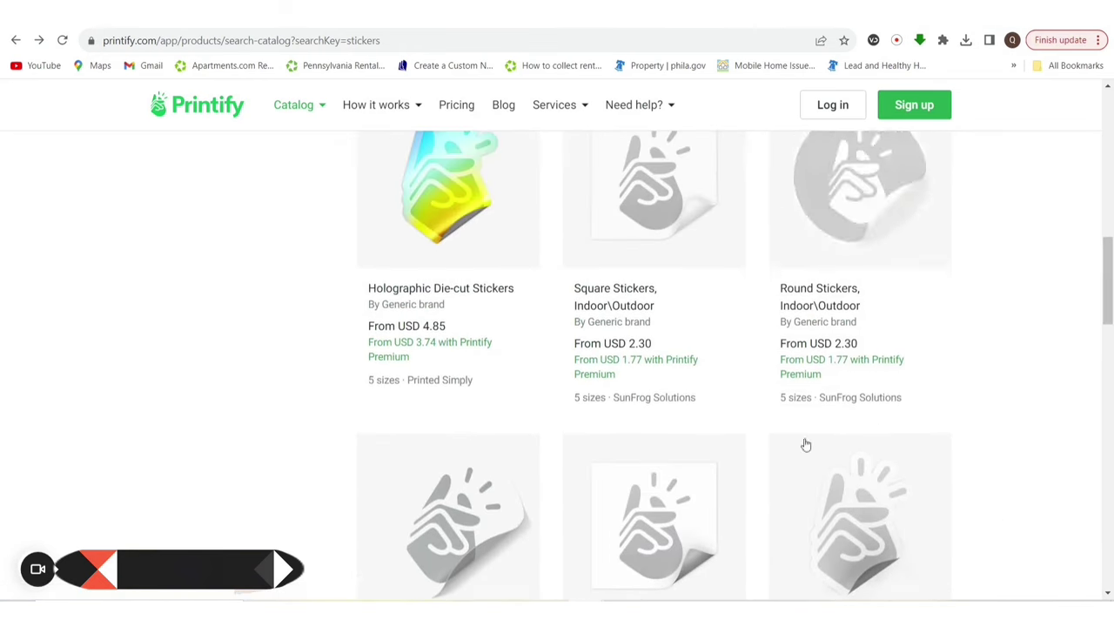
{"action": "scroll", "coordinate": [754, 338], "scroll_direction": "up", "scroll_amount": 4}
{"action": "scroll", "coordinate": [754, 340], "scroll_direction": "up", "scroll_amount": 2}
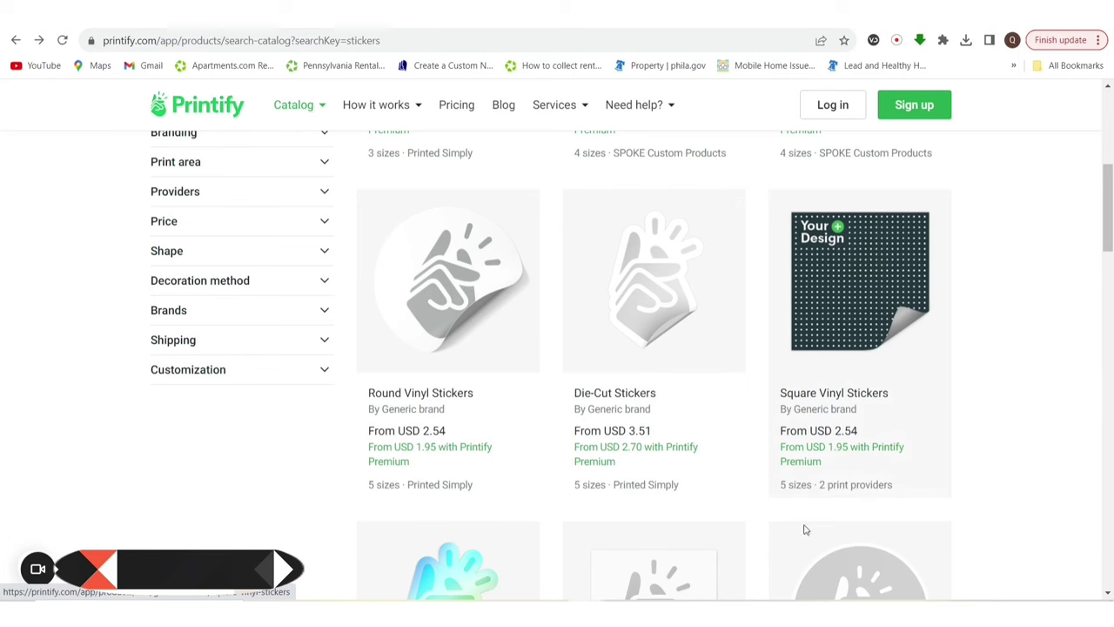
{"action": "scroll", "coordinate": [818, 365], "scroll_direction": "up", "scroll_amount": 1}
{"action": "scroll", "coordinate": [814, 378], "scroll_direction": "up", "scroll_amount": 4}
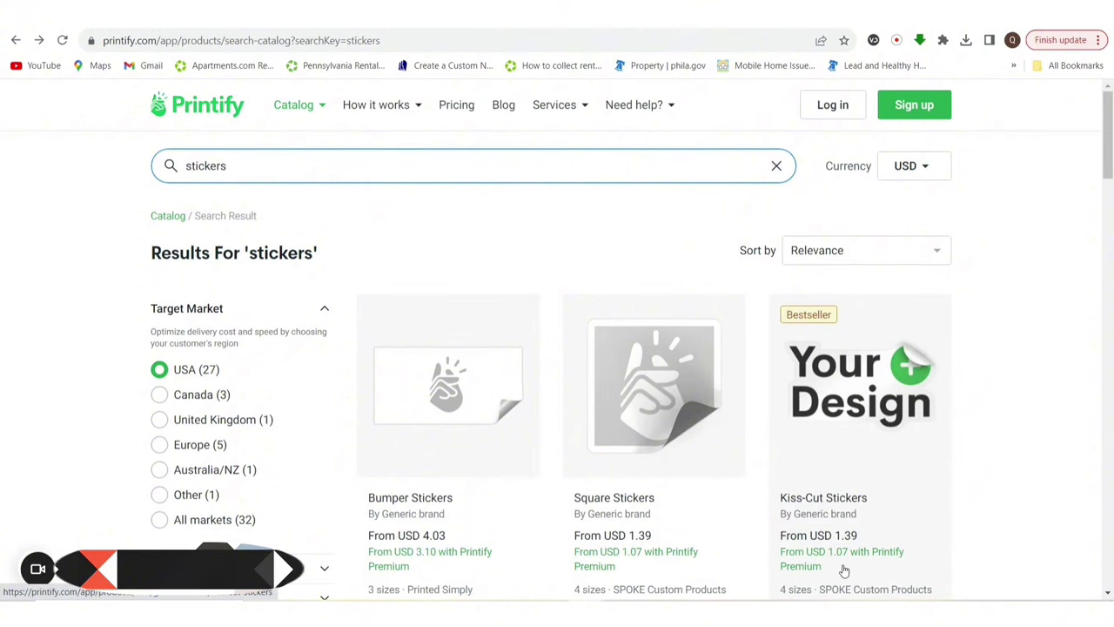
- Skim the sticker products once more from Bumper Stickers down to Kiss-Cut Vinyl Decals and back
{"action": "scroll", "coordinate": [777, 570], "scroll_direction": "down", "scroll_amount": 20}
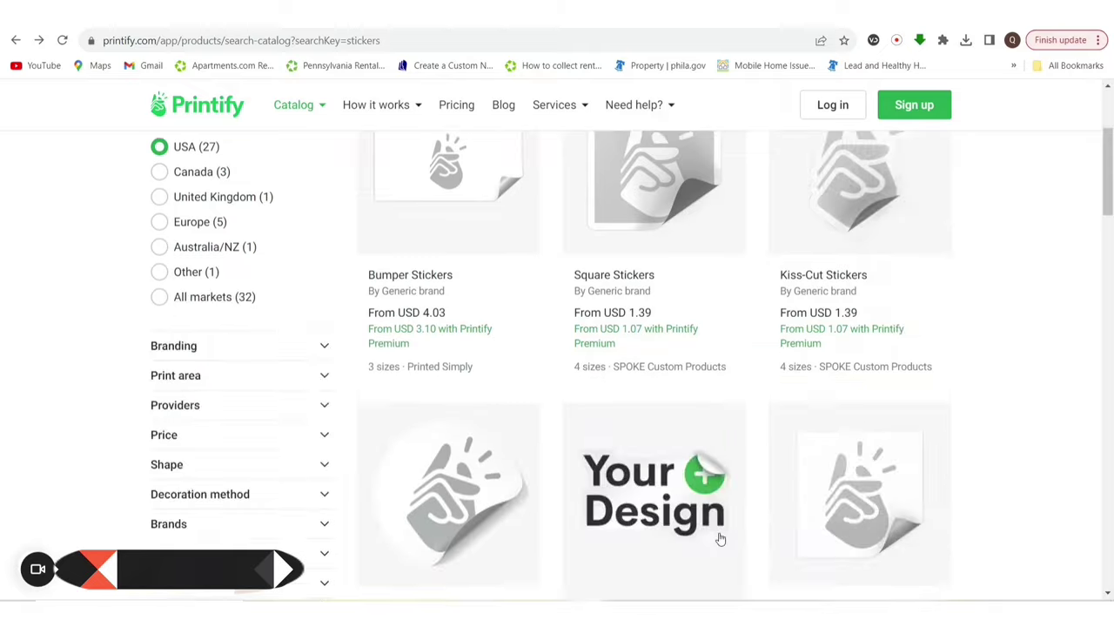
{"action": "scroll", "coordinate": [848, 548], "scroll_direction": "down", "scroll_amount": 3}
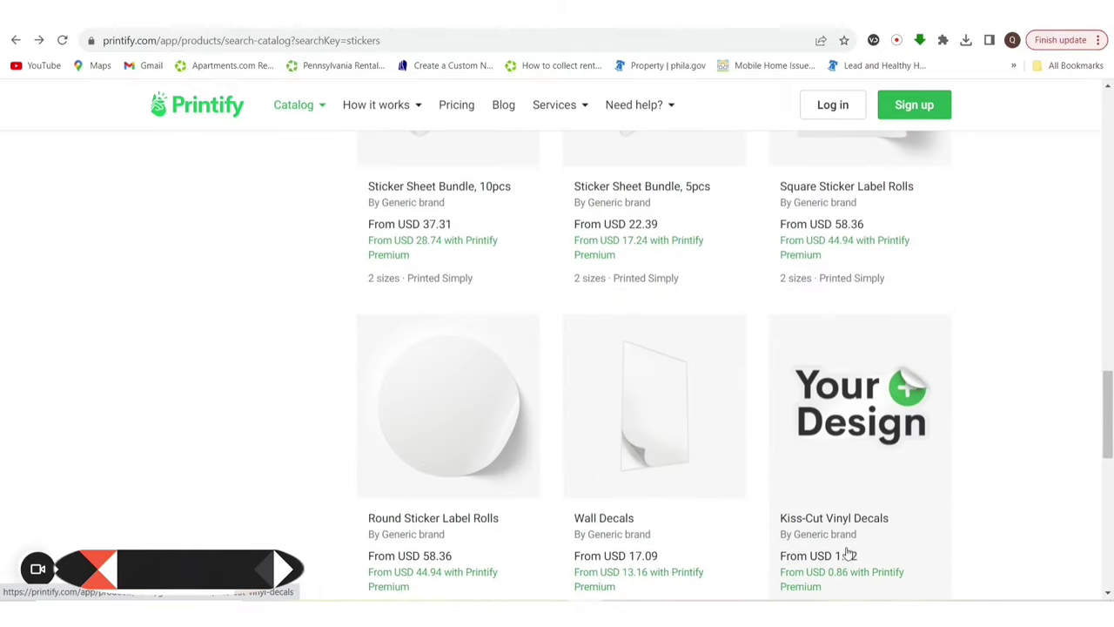
{"action": "scroll", "coordinate": [661, 310], "scroll_direction": "up", "scroll_amount": 5}
{"action": "scroll", "coordinate": [679, 366], "scroll_direction": "up", "scroll_amount": 4}
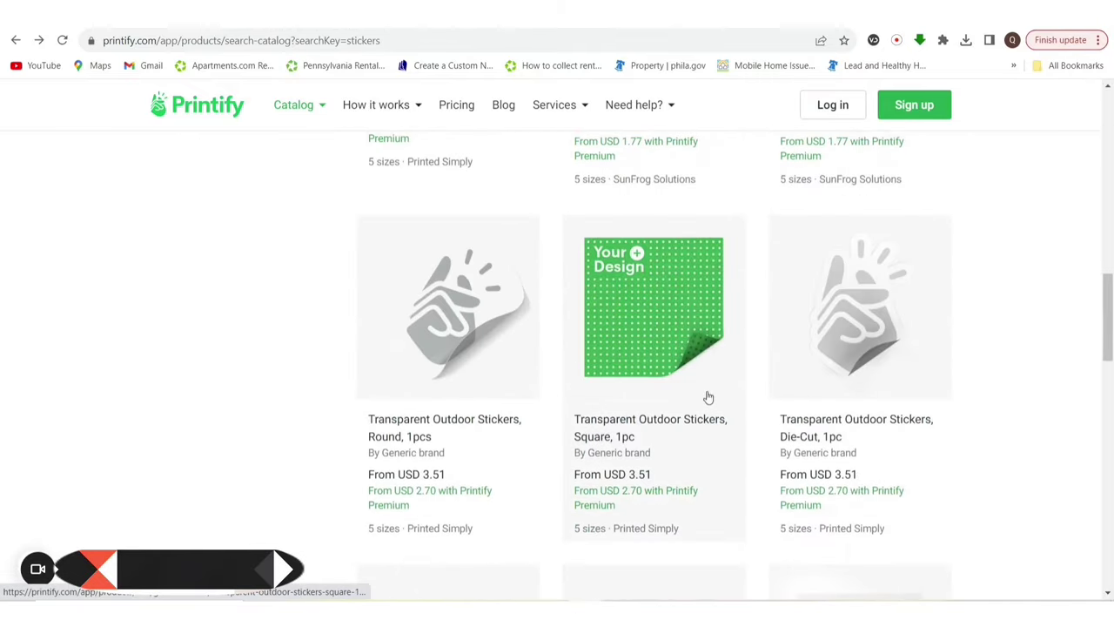
{"action": "scroll", "coordinate": [710, 380], "scroll_direction": "up", "scroll_amount": 8}
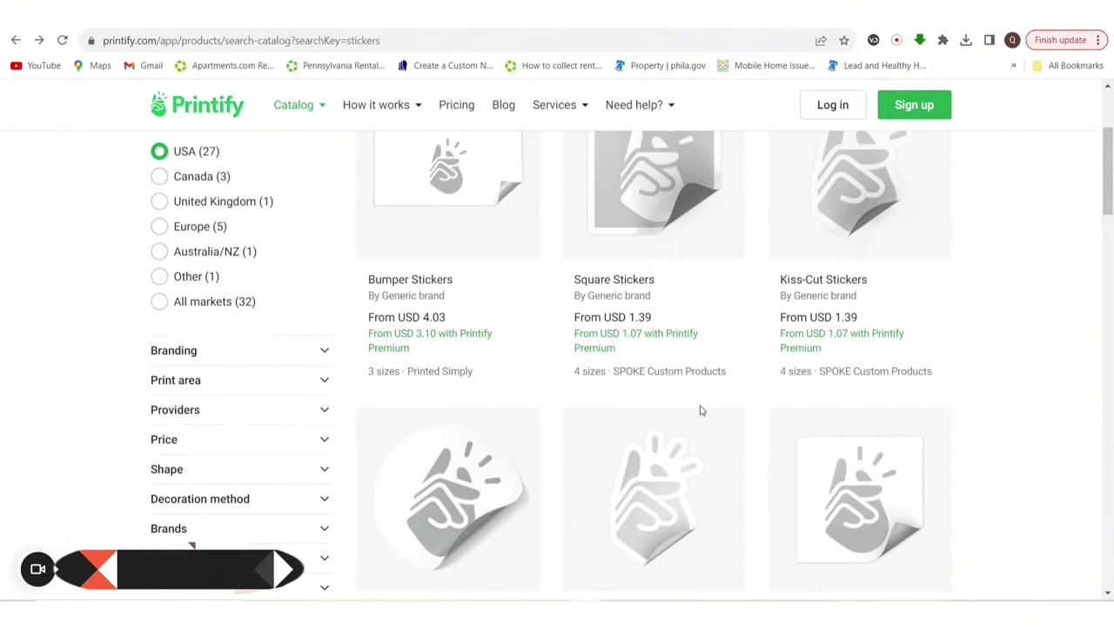
{"action": "scroll", "coordinate": [702, 409], "scroll_direction": "up", "scroll_amount": 3}
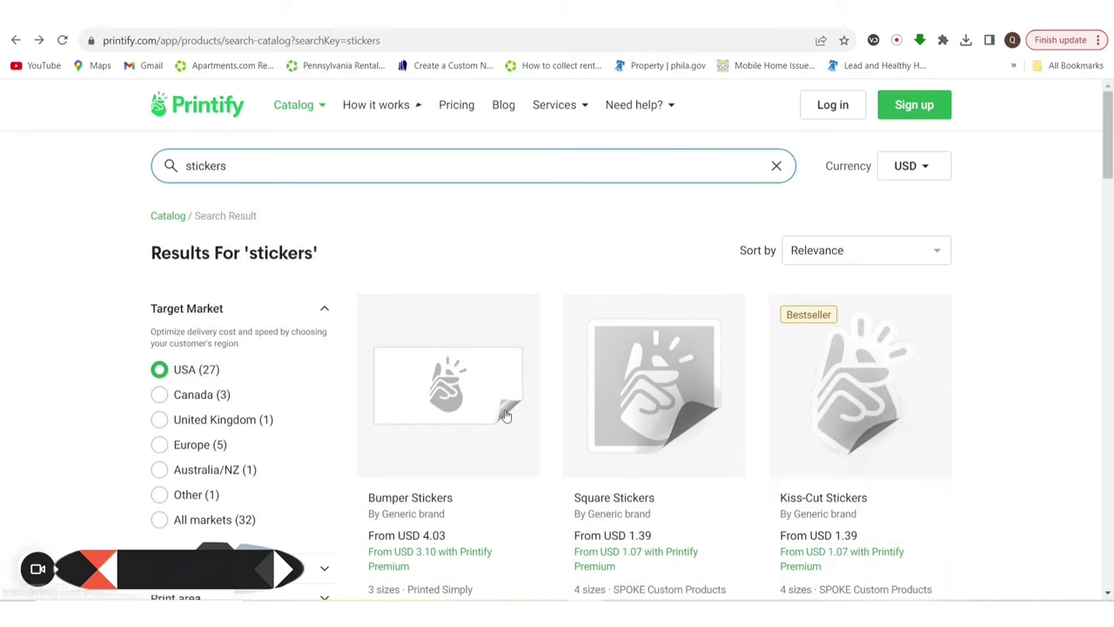
- Switch to the Juneteenth digital planner in Canva, view page 5 in full screen and return to the editor
{"action": "left_click", "coordinate": [286, 26]}
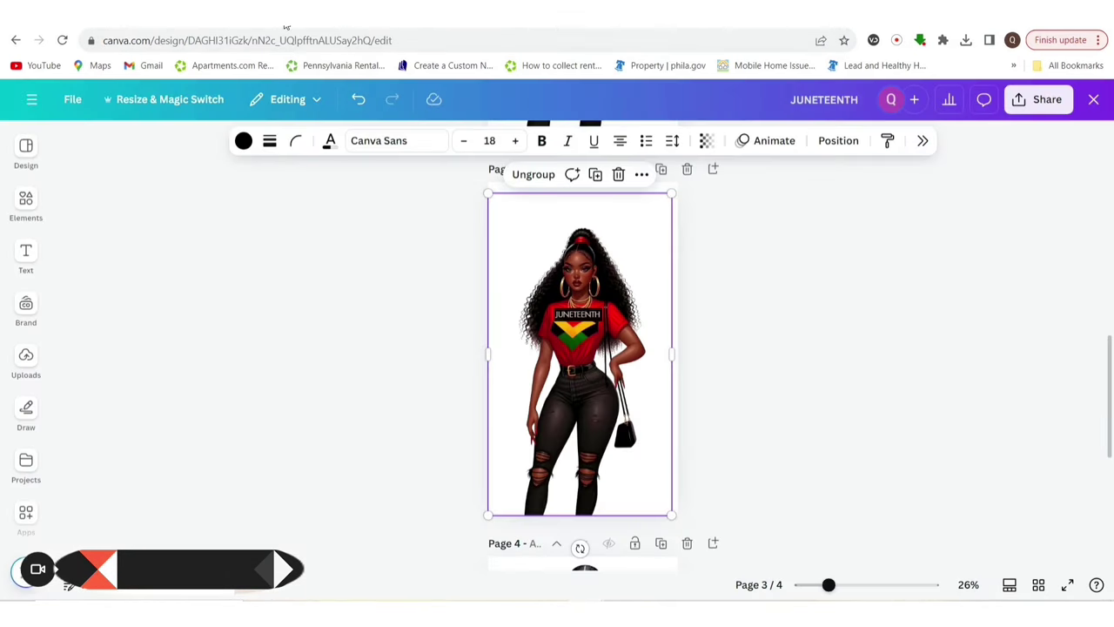
{"action": "key", "text": "ctrl+Tab"}
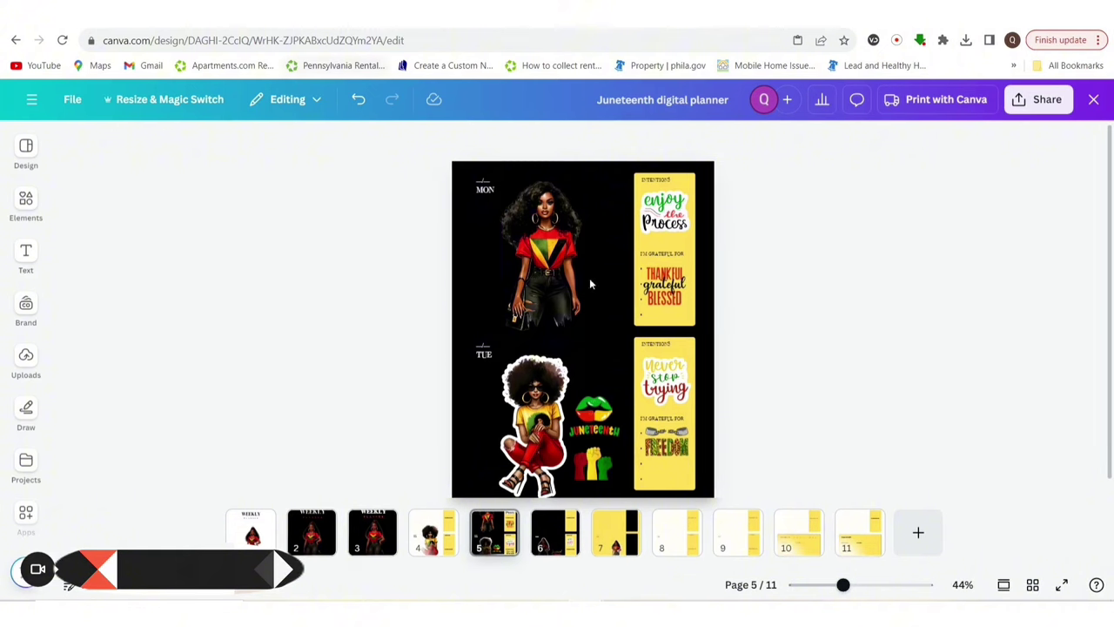
{"action": "left_click", "coordinate": [477, 175]}
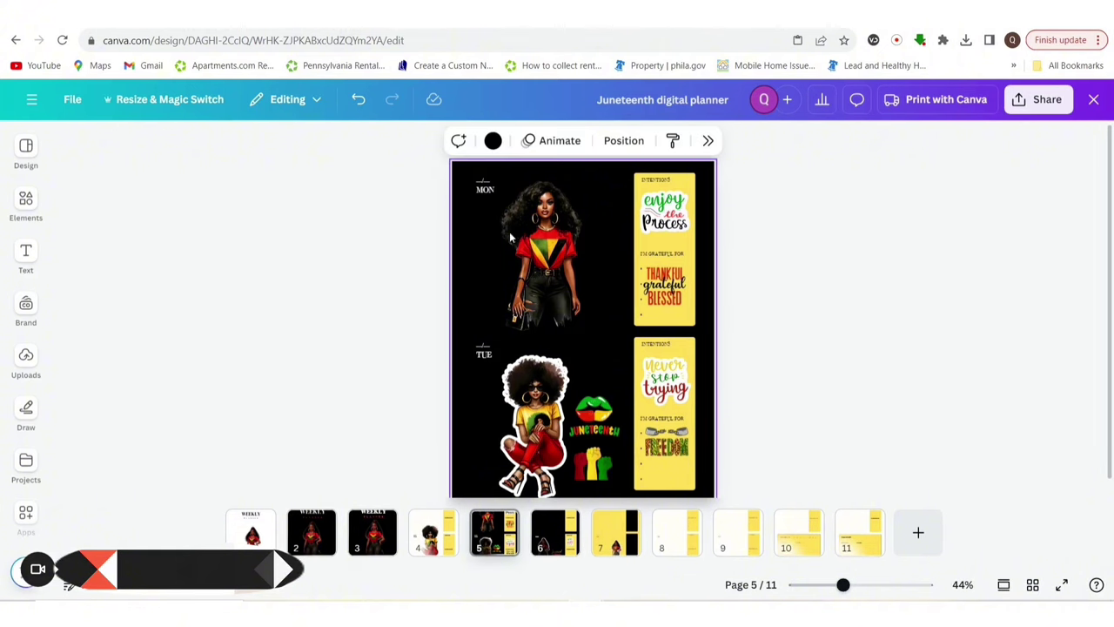
{"action": "left_click", "coordinate": [1062, 586]}
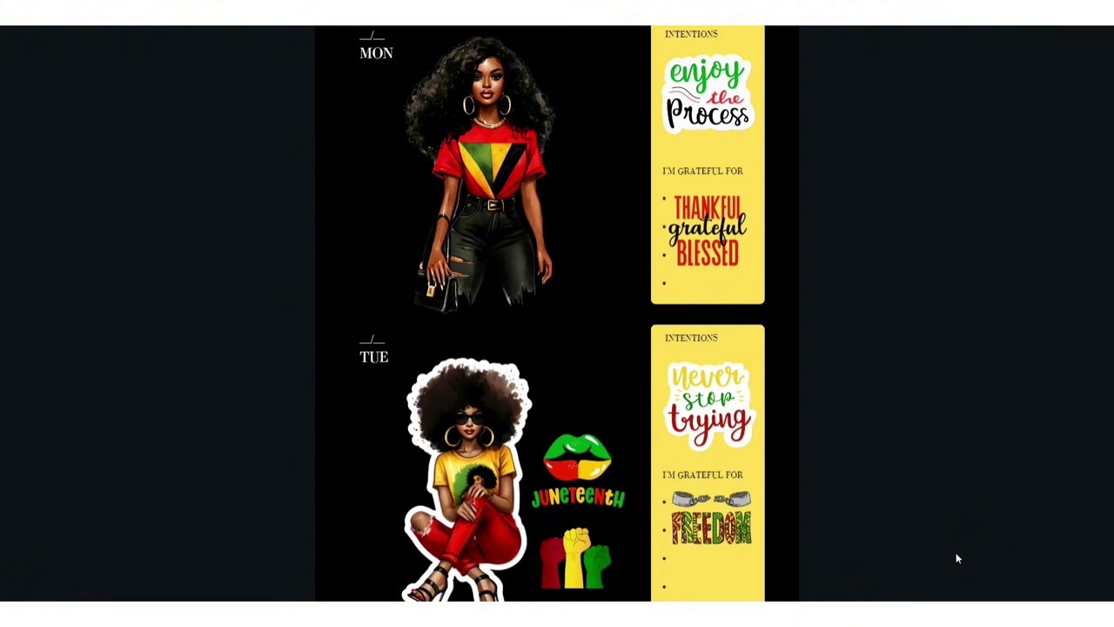
{"action": "key", "text": "Escape"}
{"action": "left_click", "coordinate": [919, 427]}
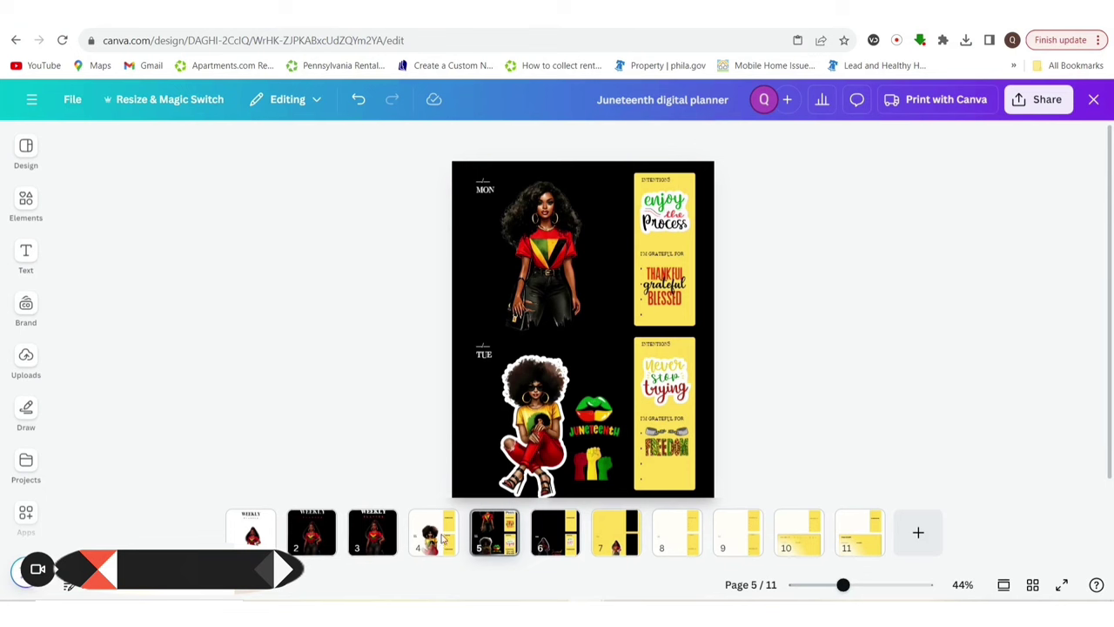
- Compare planner page 5 with page 6 at 58% zoom, ending on page 5
{"action": "left_click", "coordinate": [333, 541]}
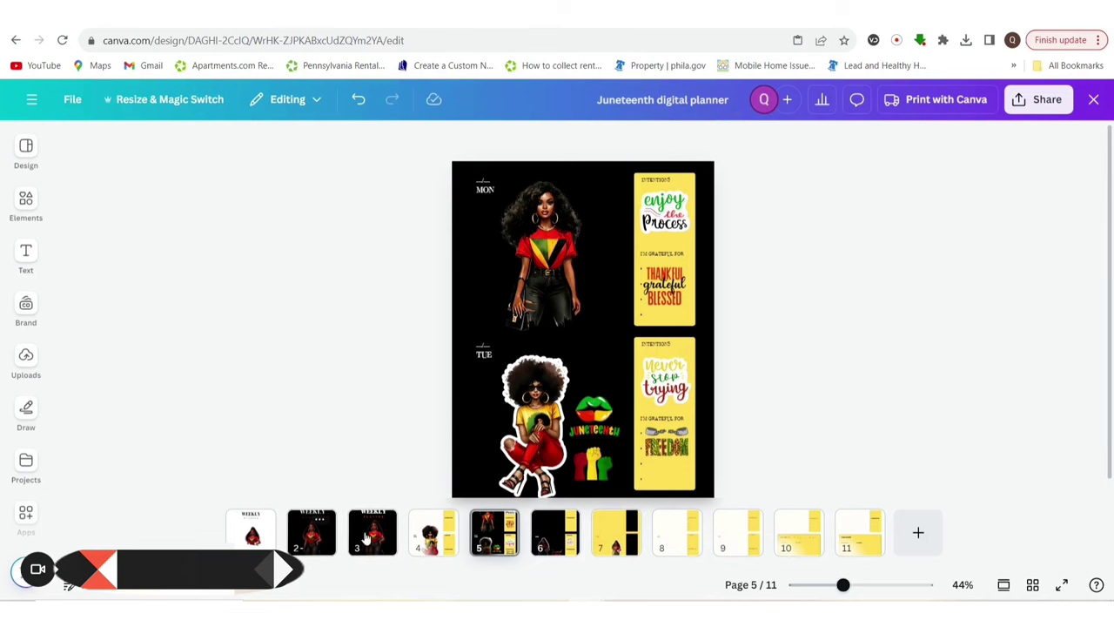
{"action": "left_click", "coordinate": [492, 538]}
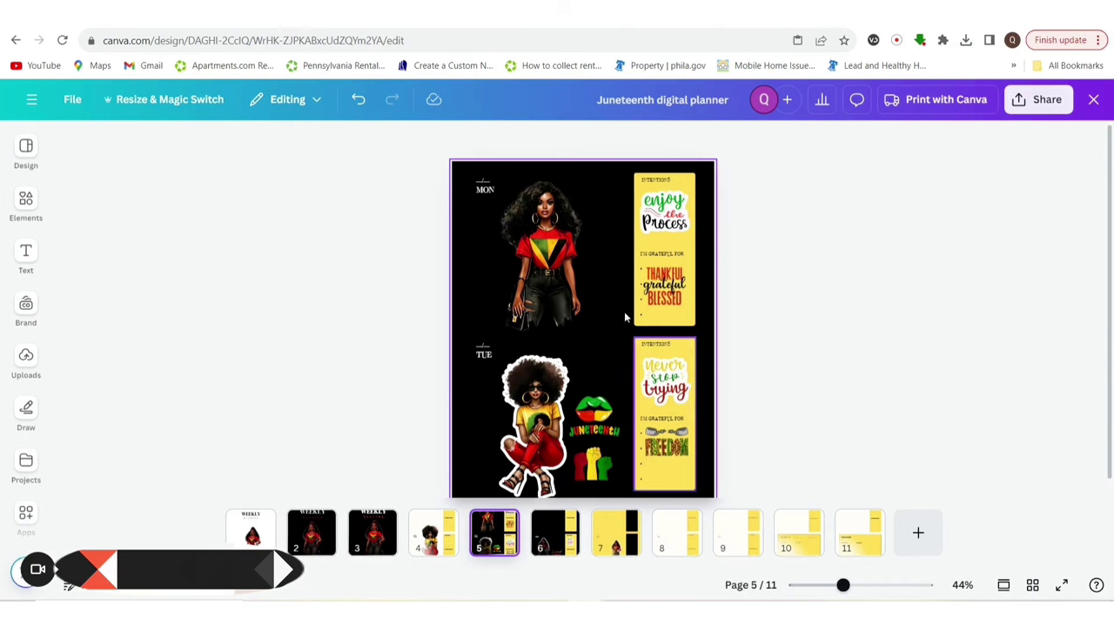
{"action": "left_click_drag", "start_coordinate": [850, 590], "coordinate": [859, 590]}
{"action": "left_click", "coordinate": [554, 532]}
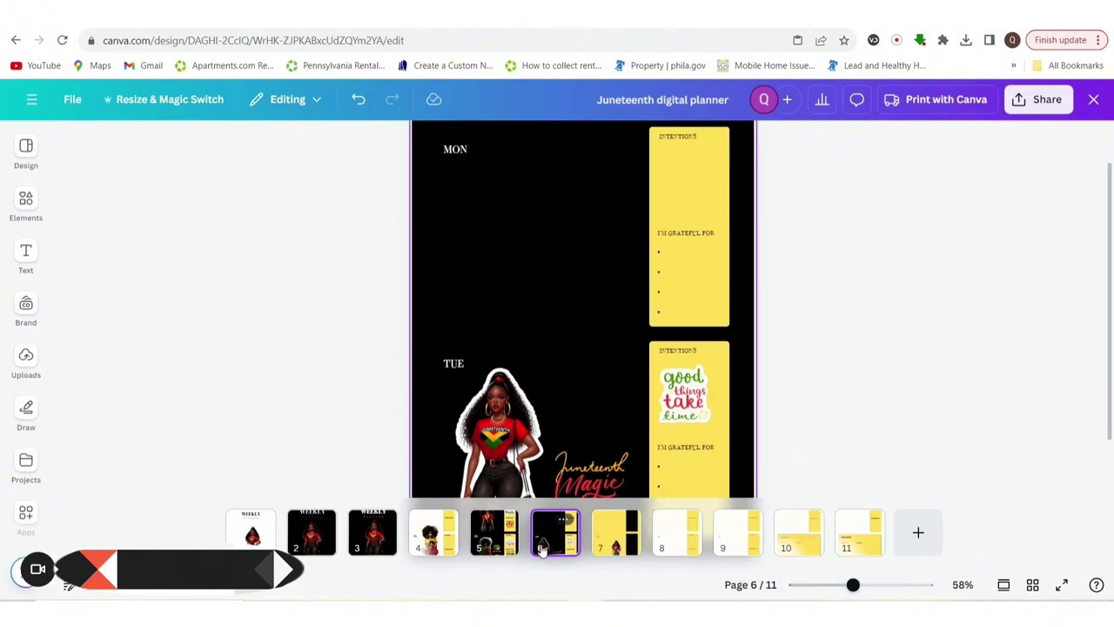
{"action": "left_click", "coordinate": [493, 532]}
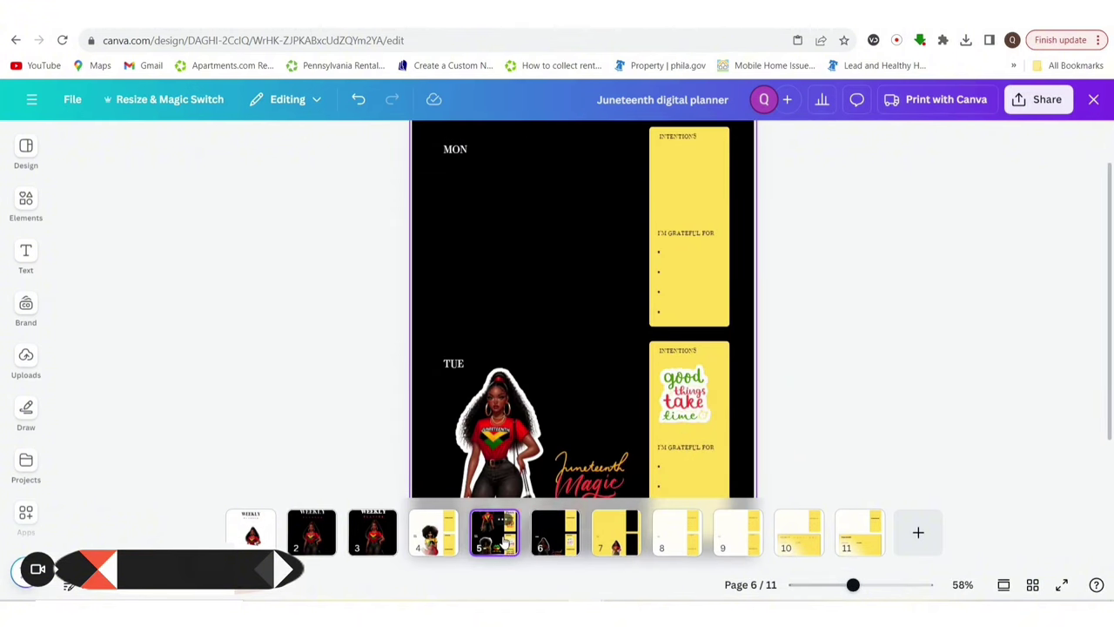
{"action": "left_click", "coordinate": [561, 528]}
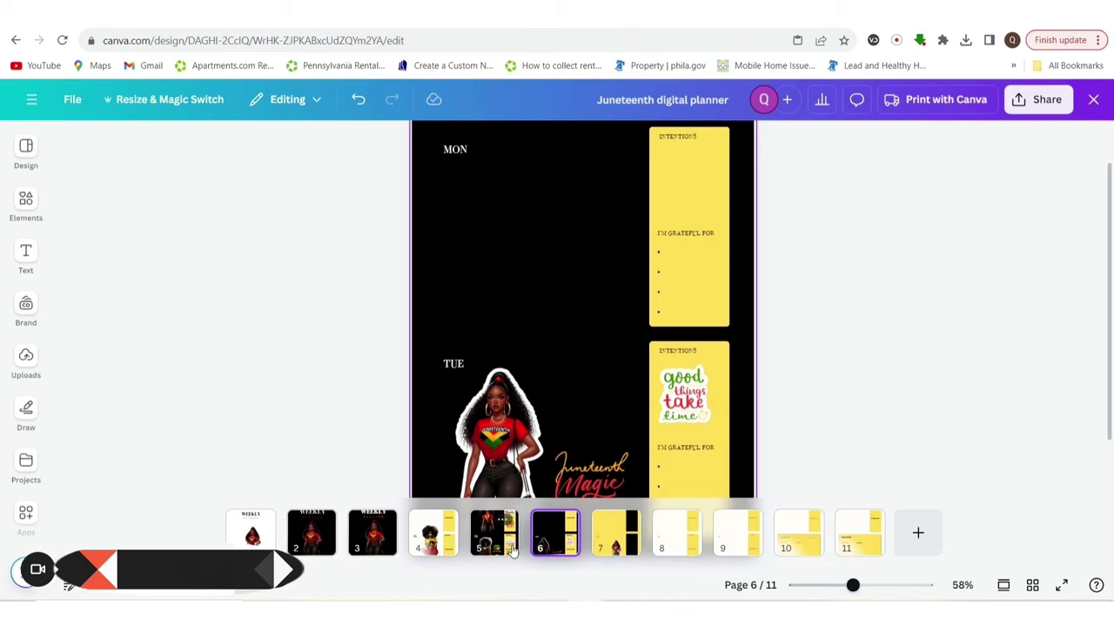
{"action": "left_click", "coordinate": [503, 521]}
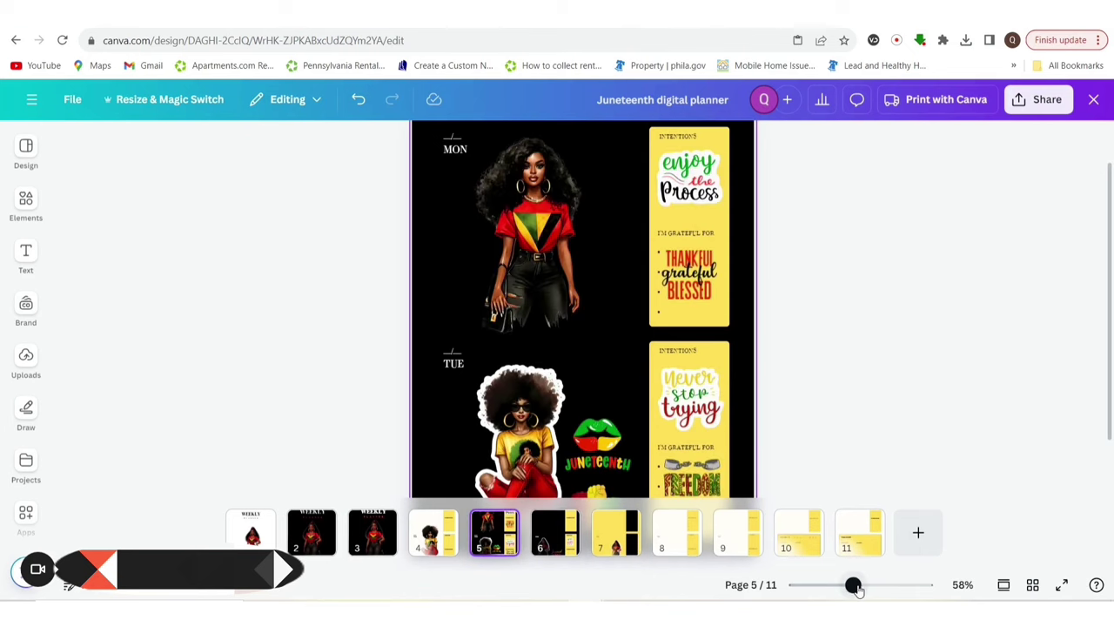
- Examine the stickers in the Tuesday and Monday sections of page 5 at 98% zoom
{"action": "left_click_drag", "start_coordinate": [864, 585], "coordinate": [873, 584]}
{"action": "scroll", "coordinate": [551, 381], "scroll_direction": "down", "scroll_amount": 3}
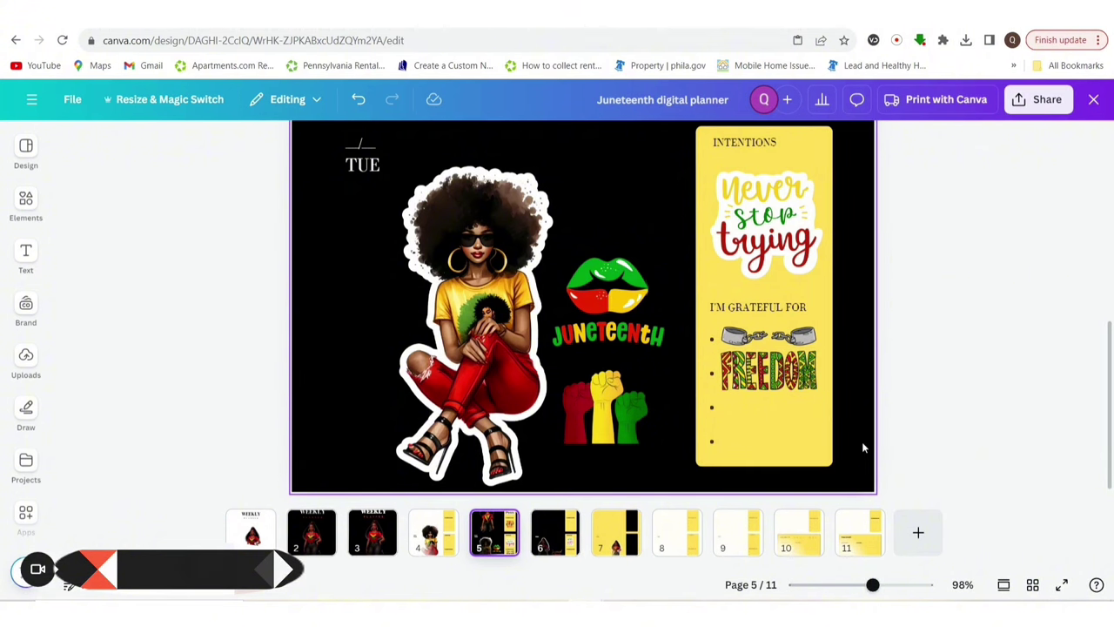
{"action": "scroll", "coordinate": [850, 410], "scroll_direction": "up", "scroll_amount": 5}
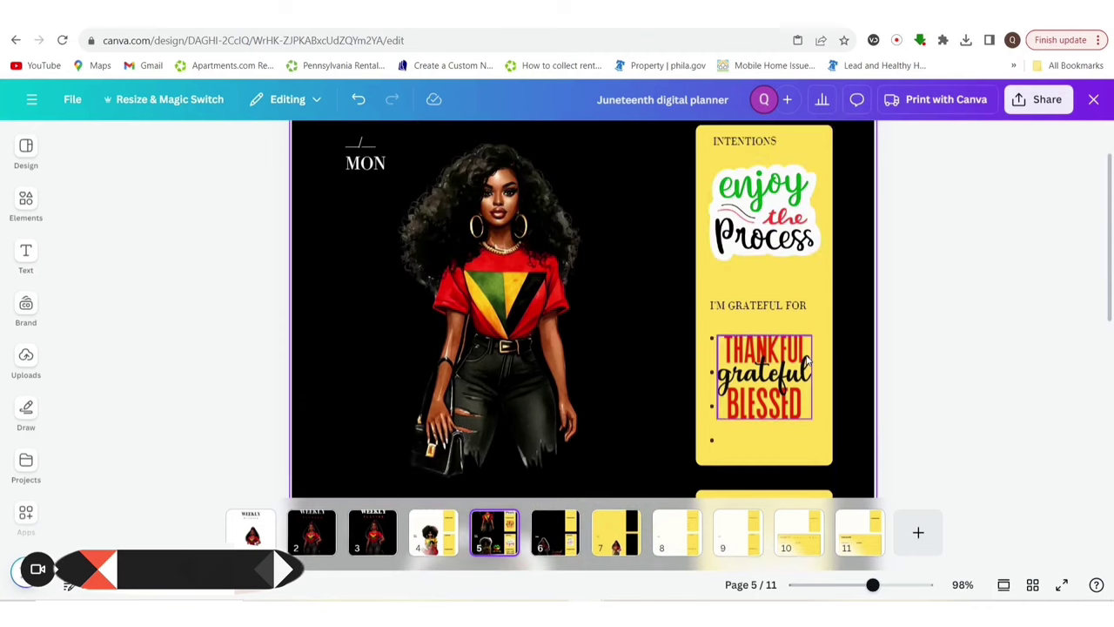